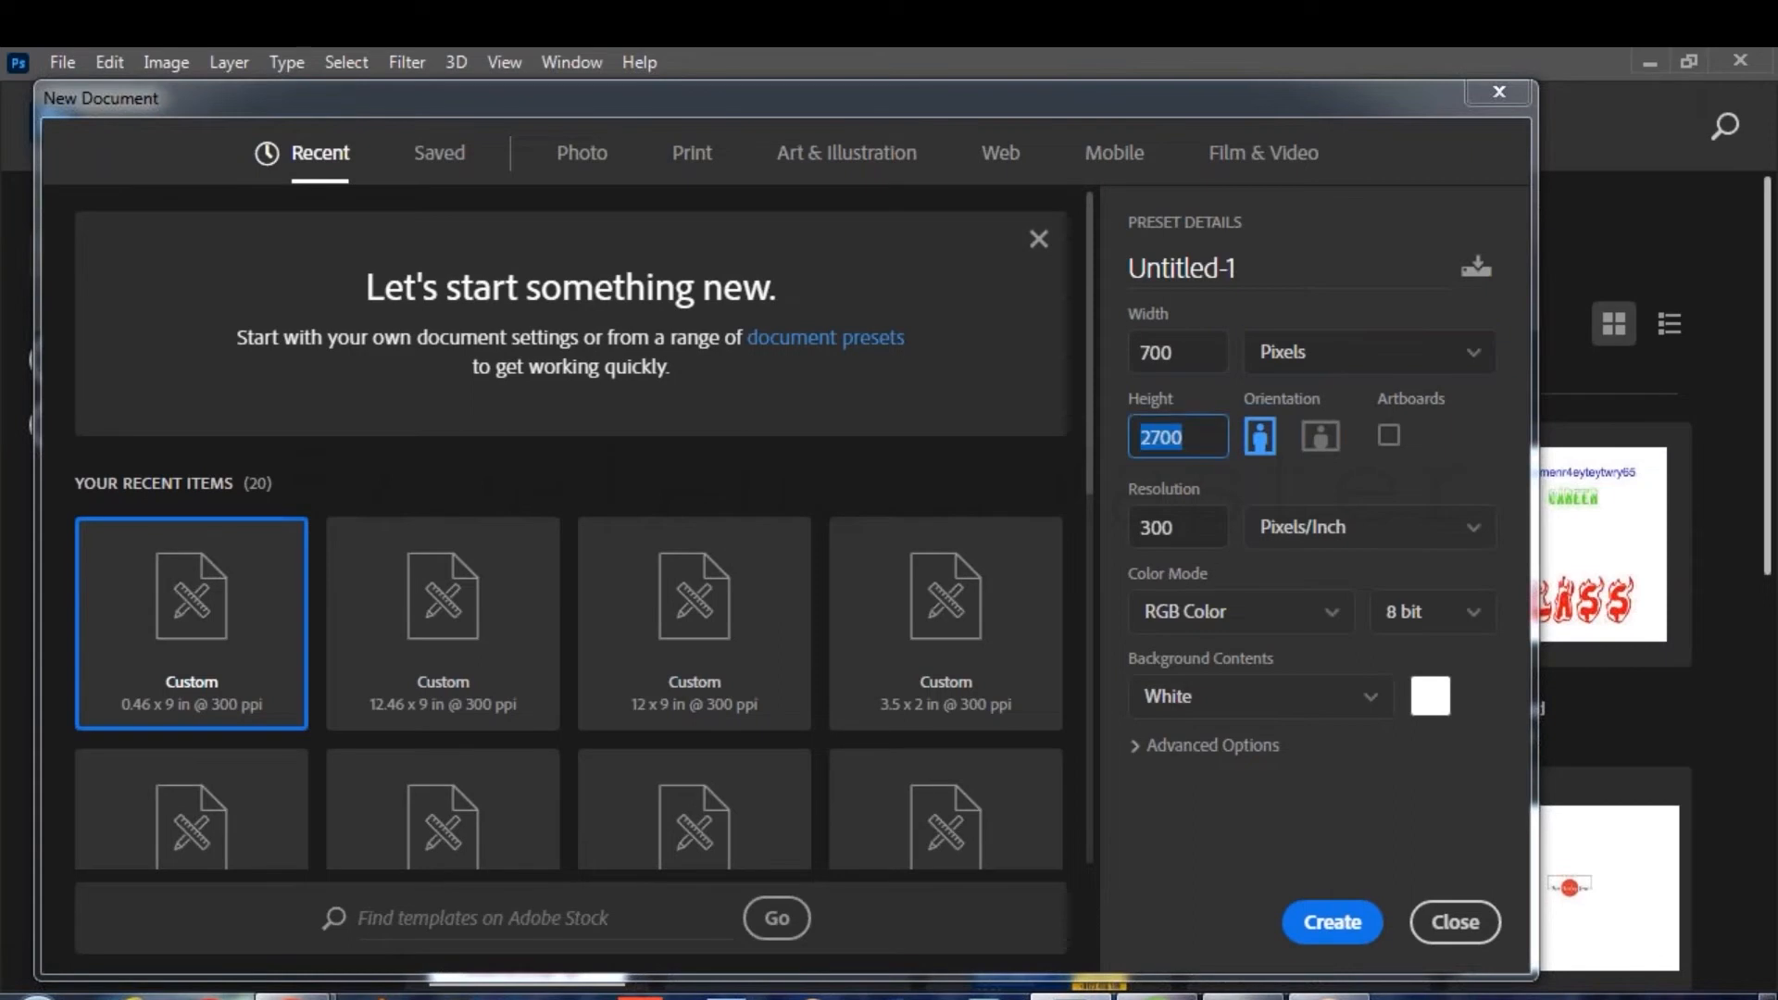
# Create a new blank 720 × 300 px document at 300 ppi.
pyautogui.click(1174, 352)
pyautogui.press('BackSpace')
pyautogui.press('BackSpace')
pyautogui.write('270')
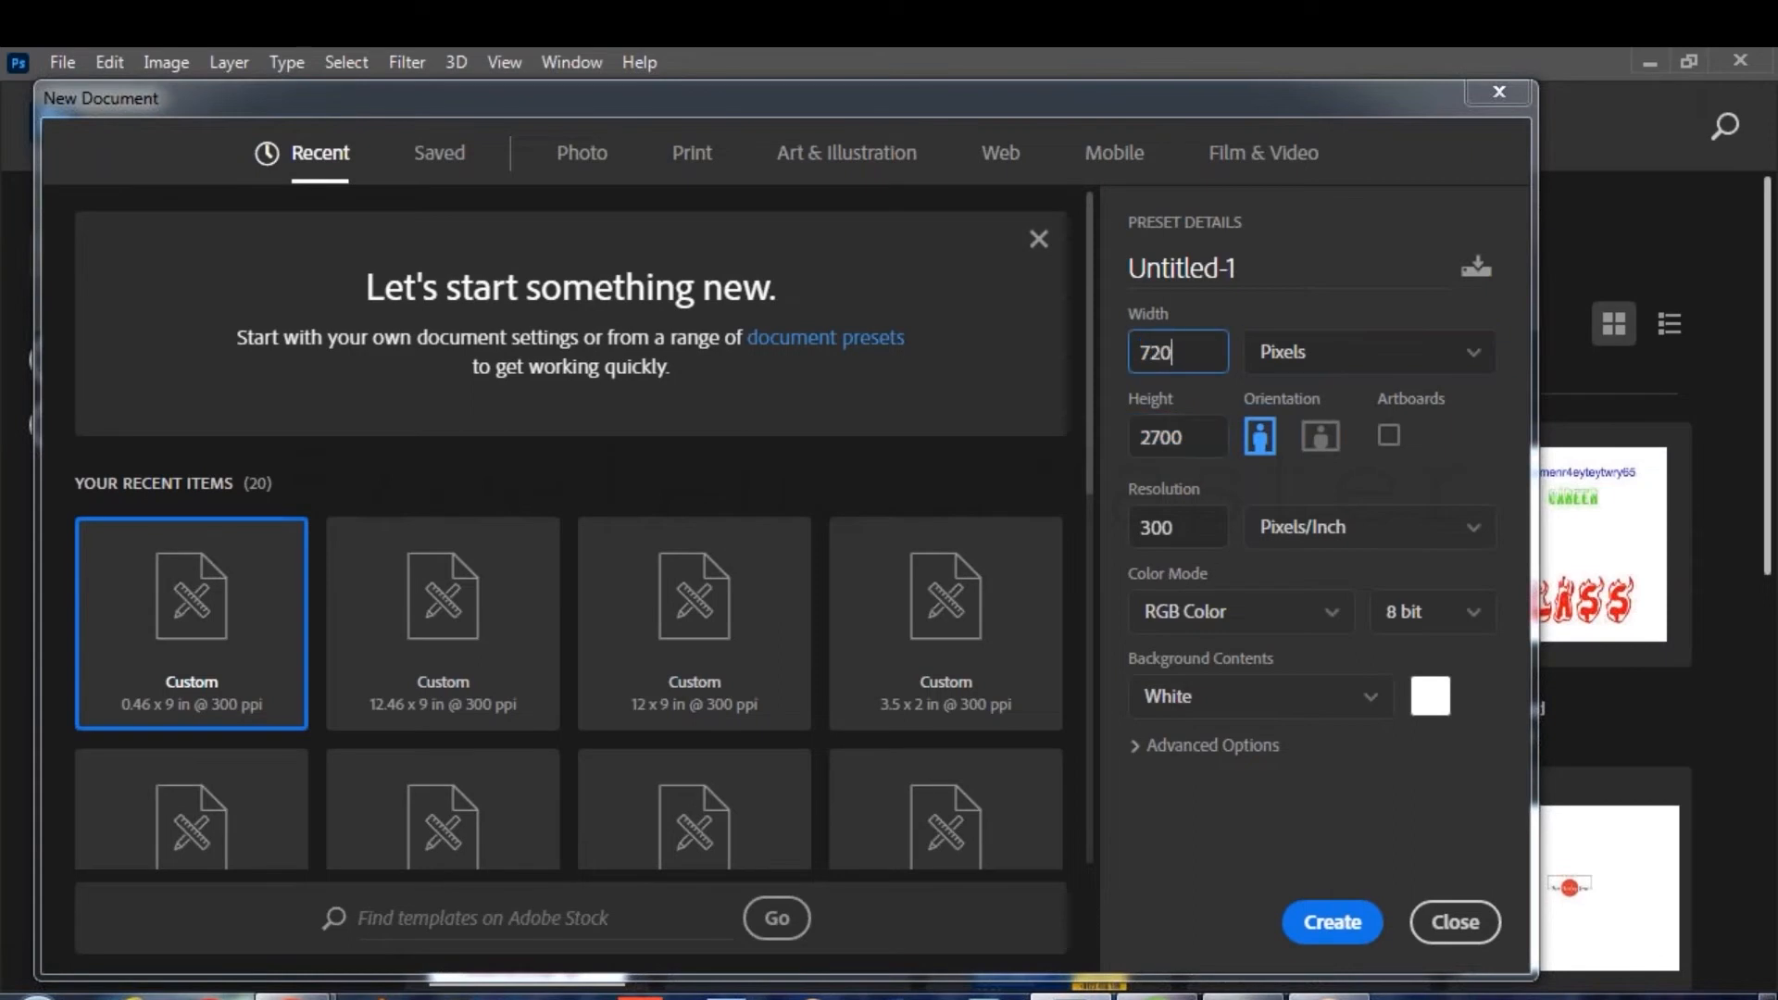
pyautogui.press('Tab')
pyautogui.write('300')
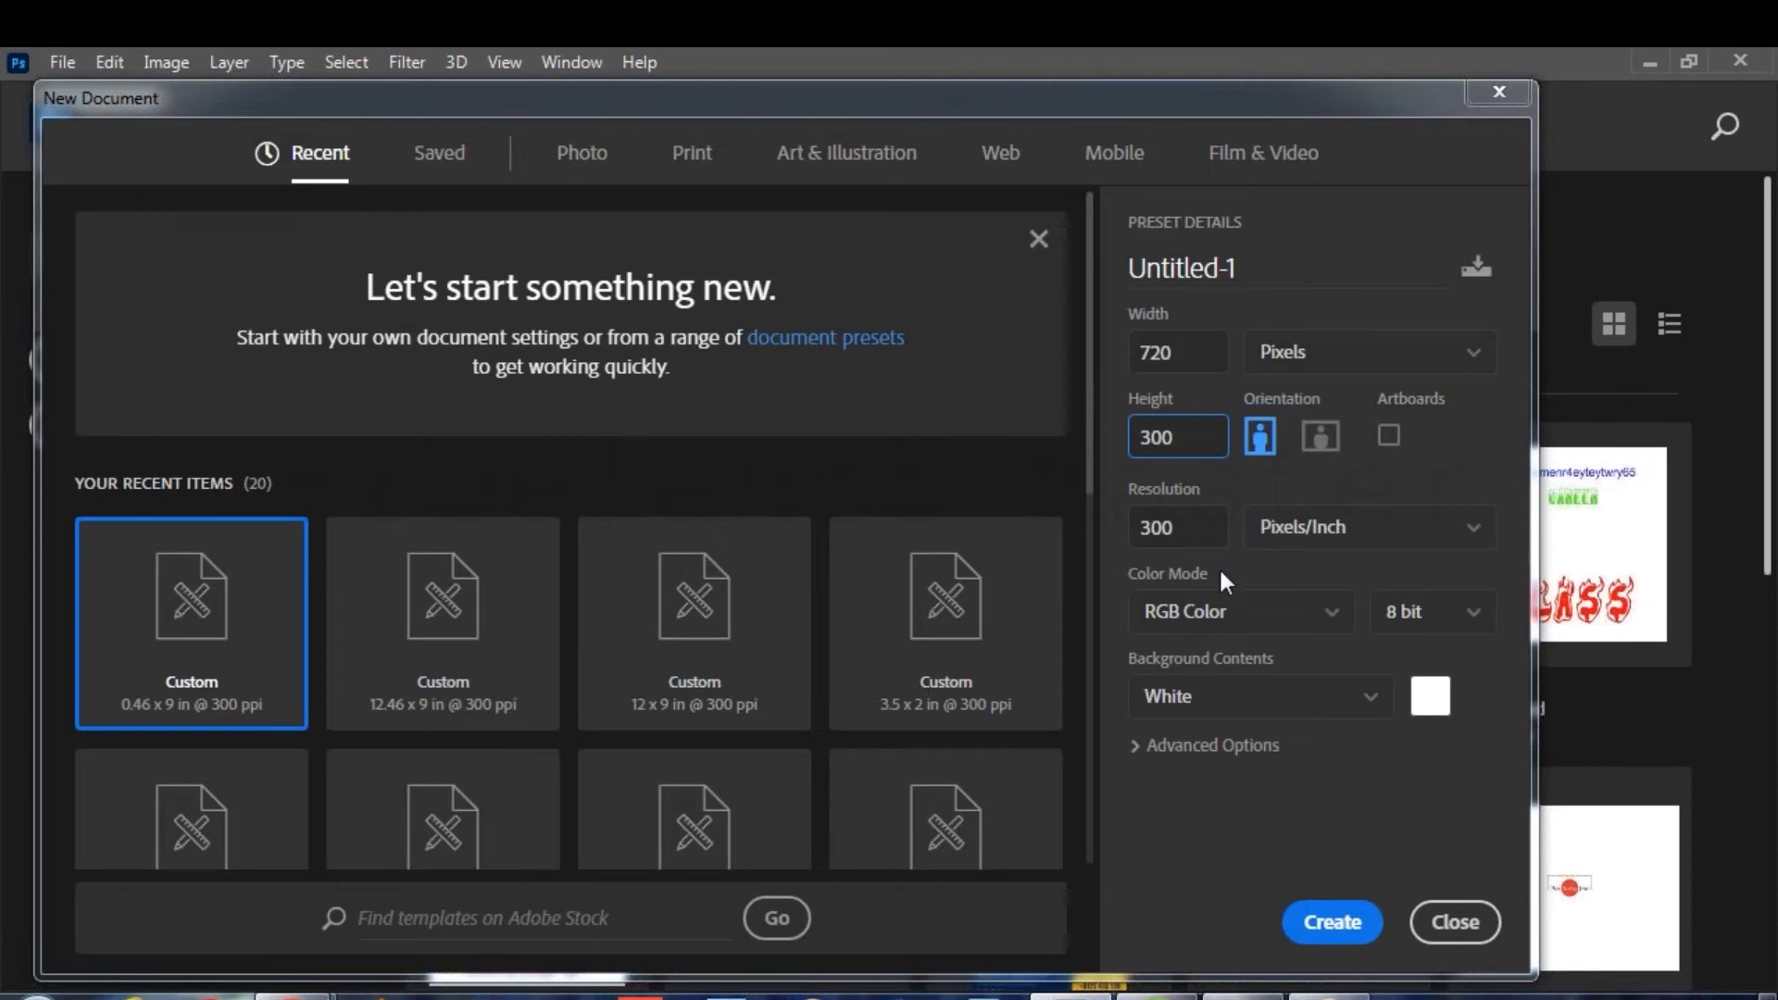
pyautogui.click(1313, 924)
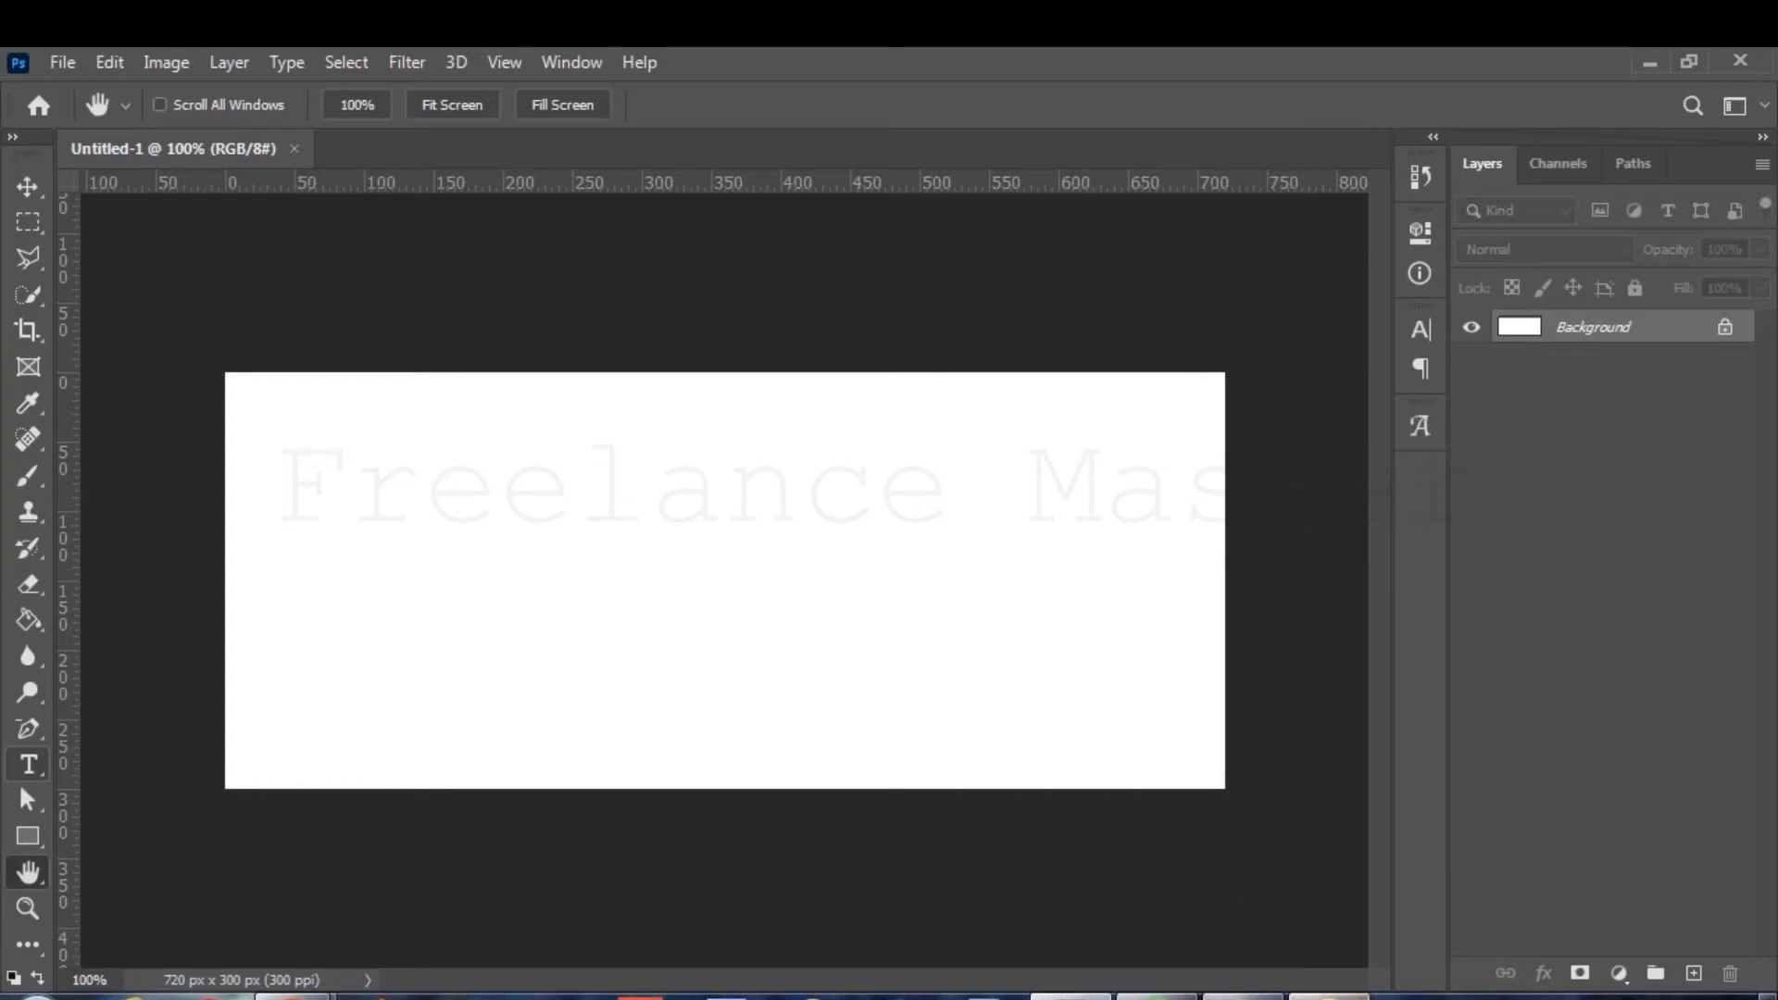
# Bring up the Notepad notes and add an indented 'logo' line under ingredients.
pyautogui.click(1242, 996)
pyautogui.click(942, 603)
pyautogui.press('Return')
pyautogui.press('Return')
pyautogui.press('Tab')
pyautogui.press('Tab')
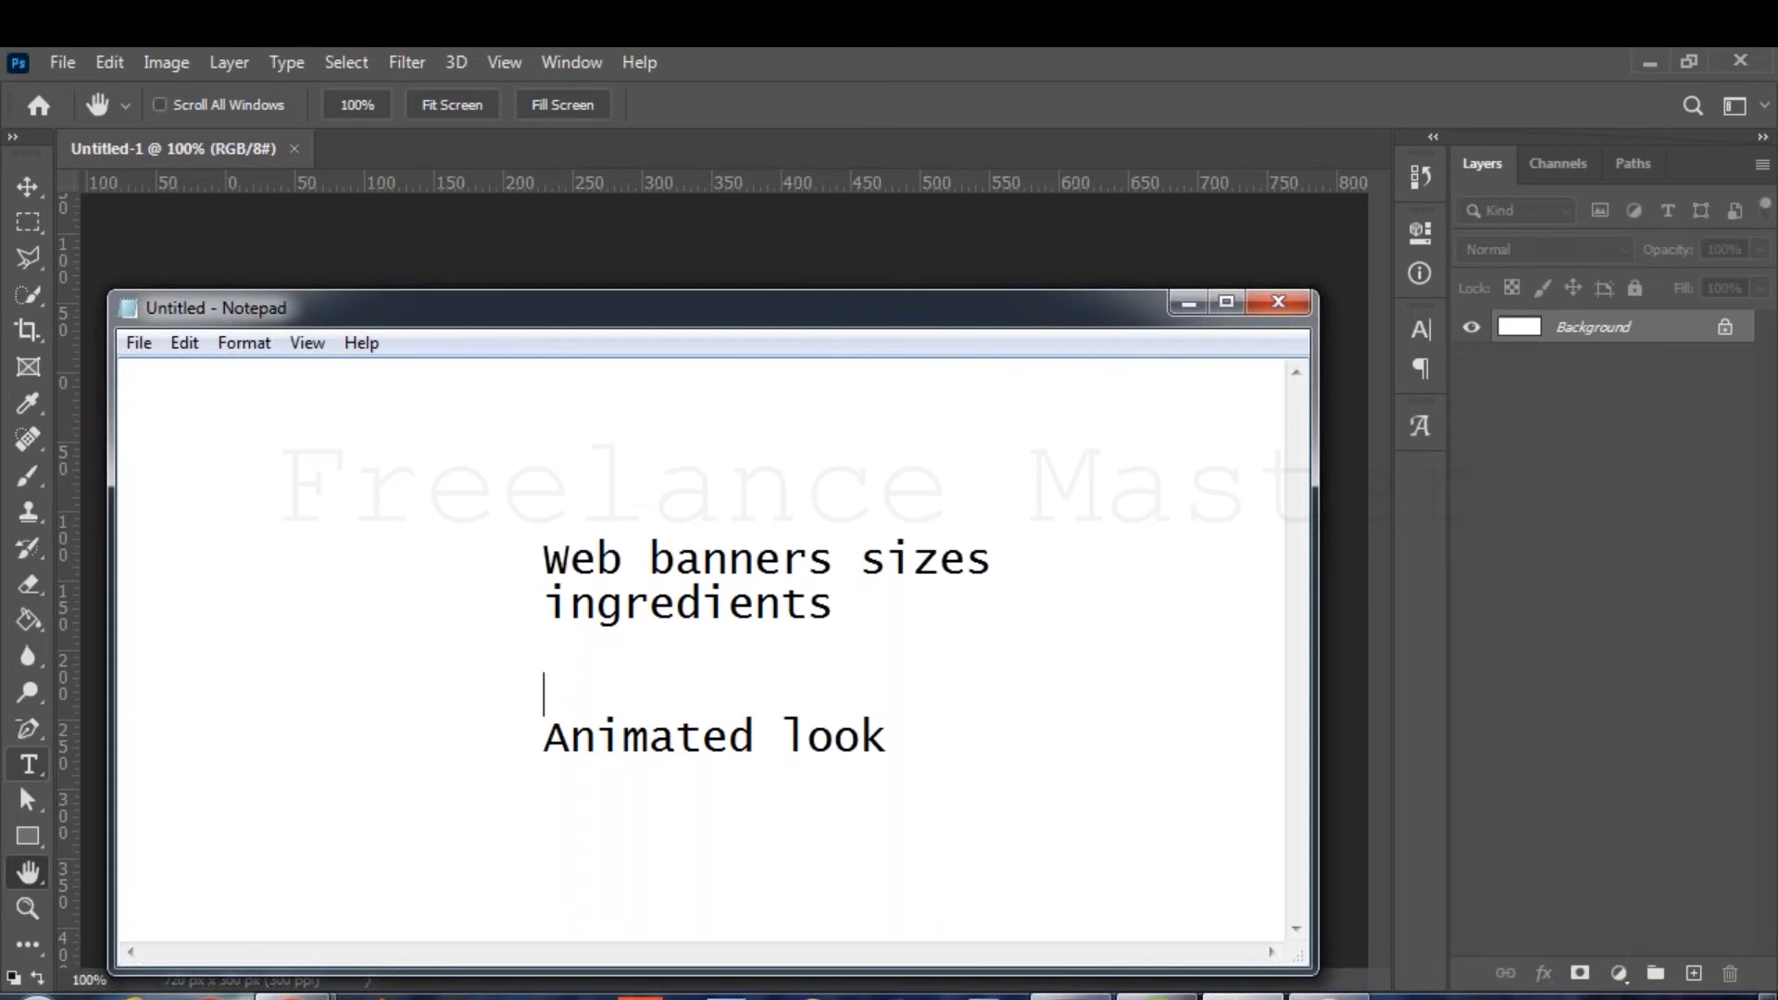
pyautogui.press('Up')
pyautogui.press('Tab')
pyautogui.press('Tab')
pyautogui.write('logo')
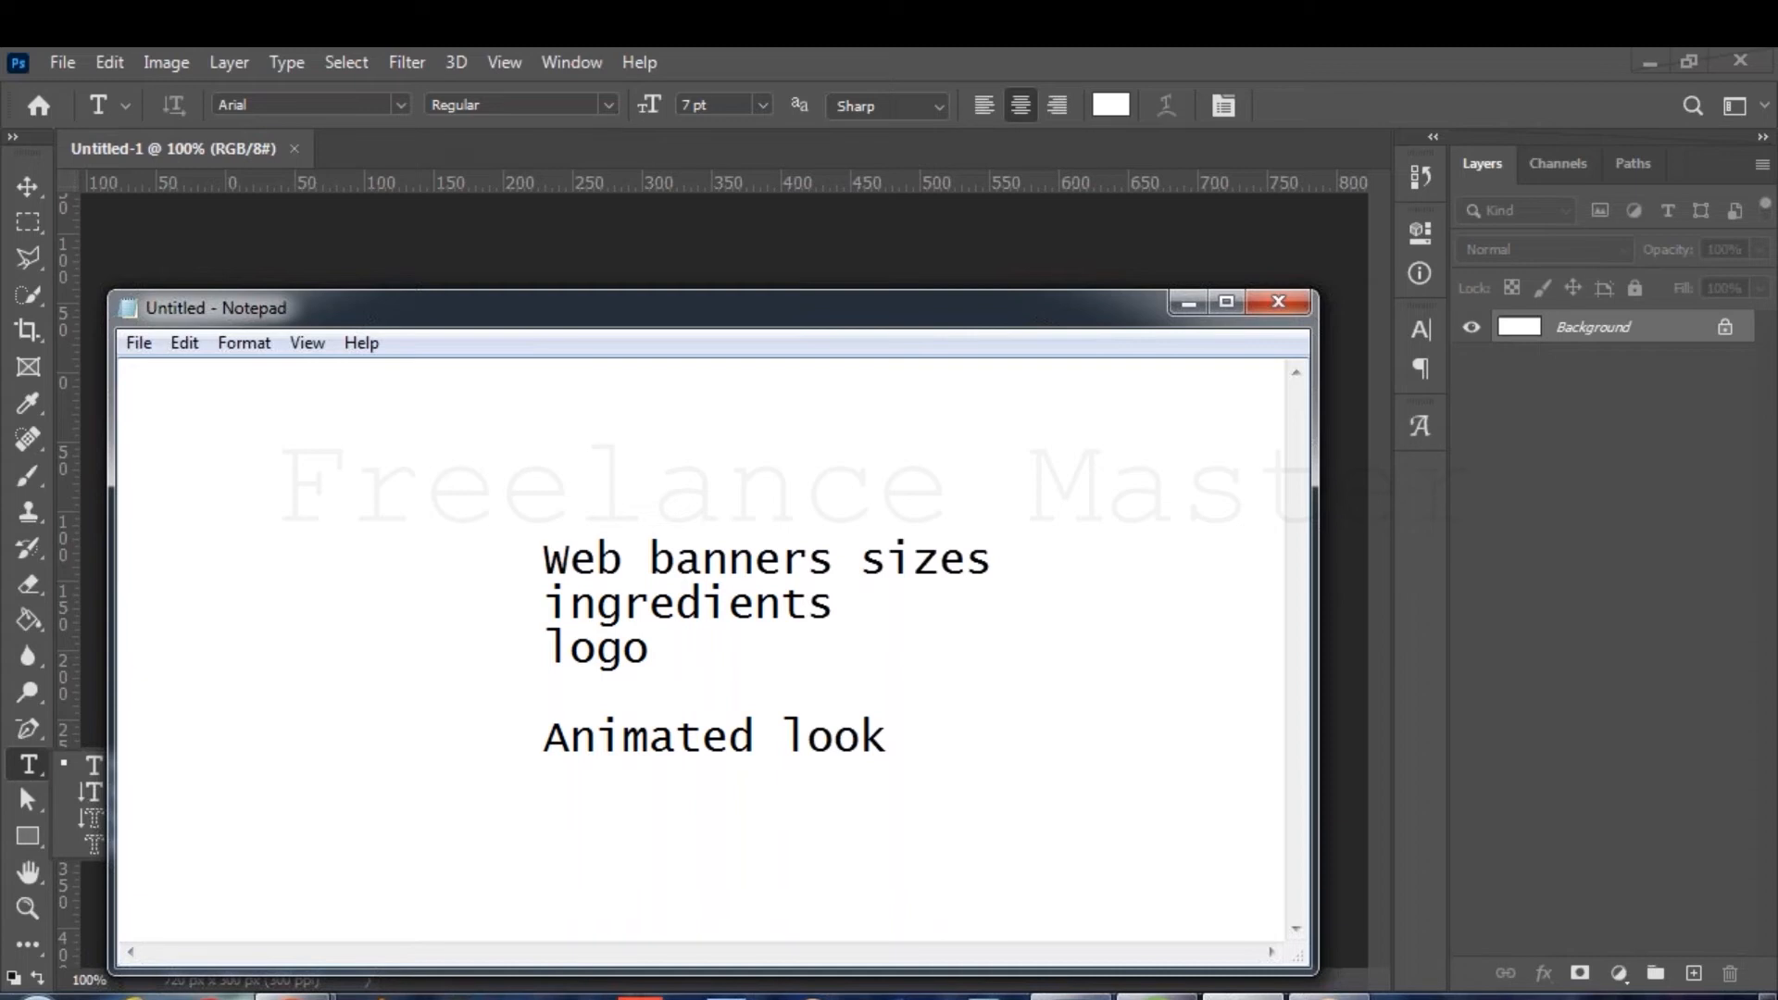
# Add 'message' and 'image' lines below logo, then minimize the notes.
pyautogui.press('Return')
pyautogui.press('Tab')
pyautogui.press('Tab')
pyautogui.write('message')
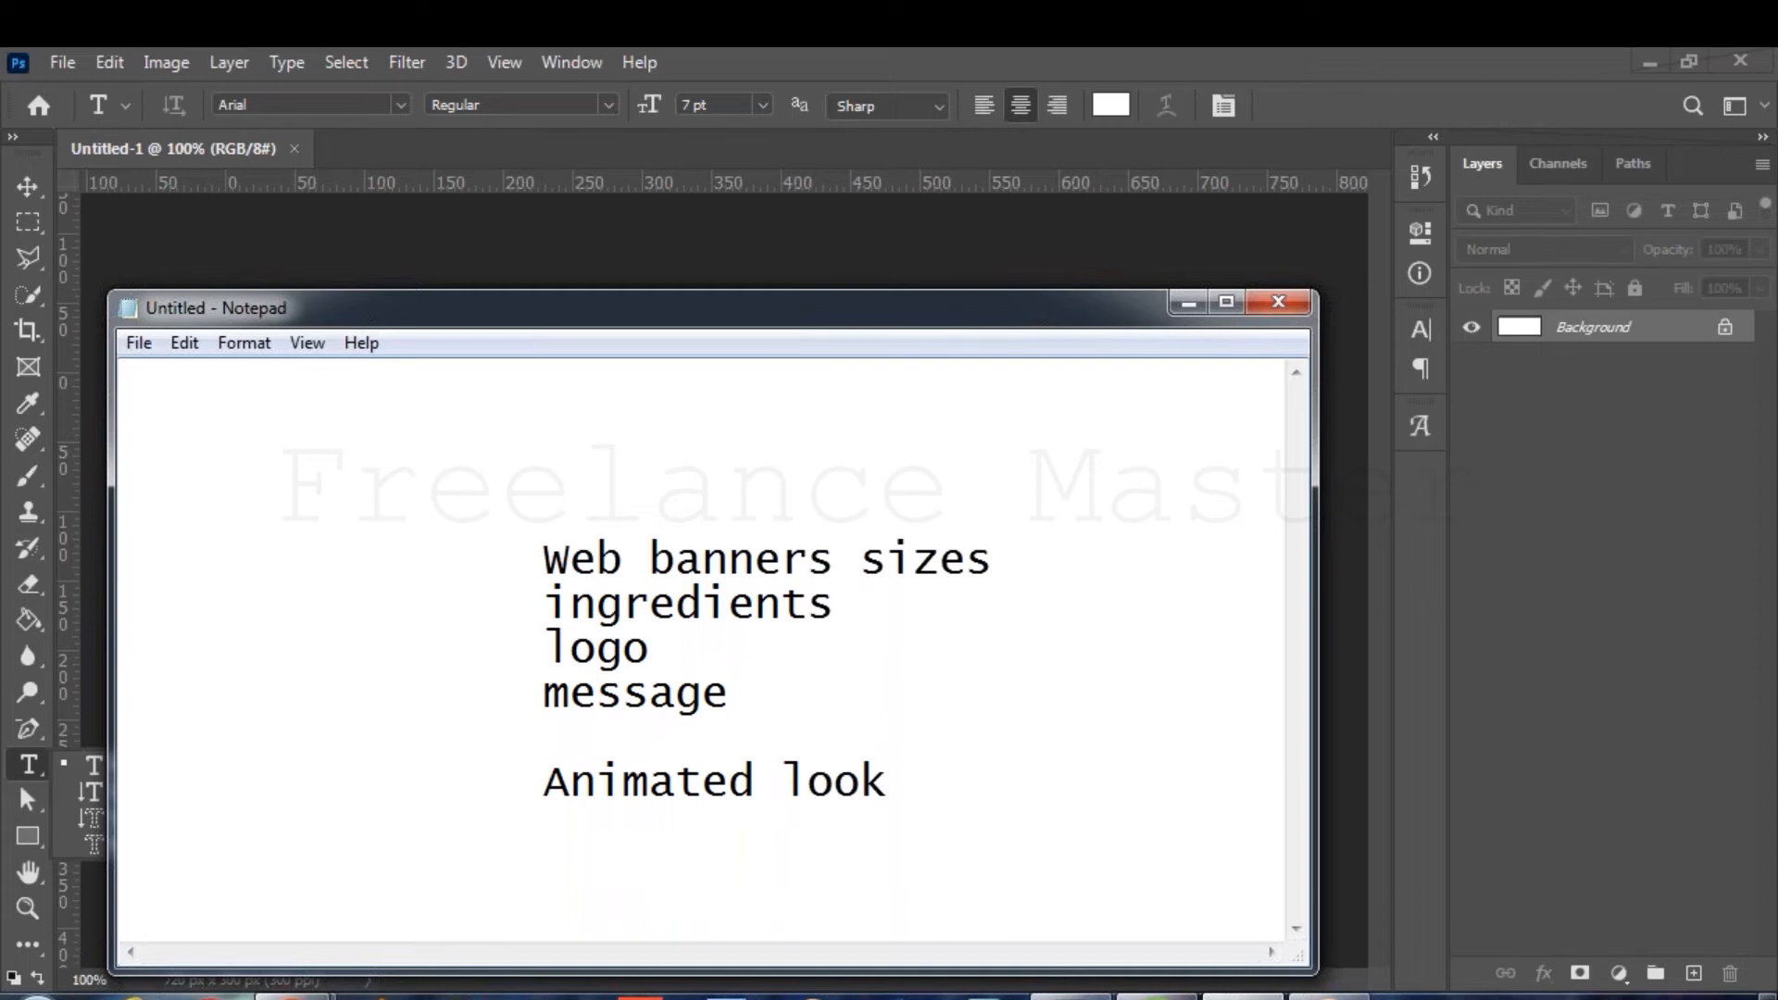
pyautogui.press('Return')
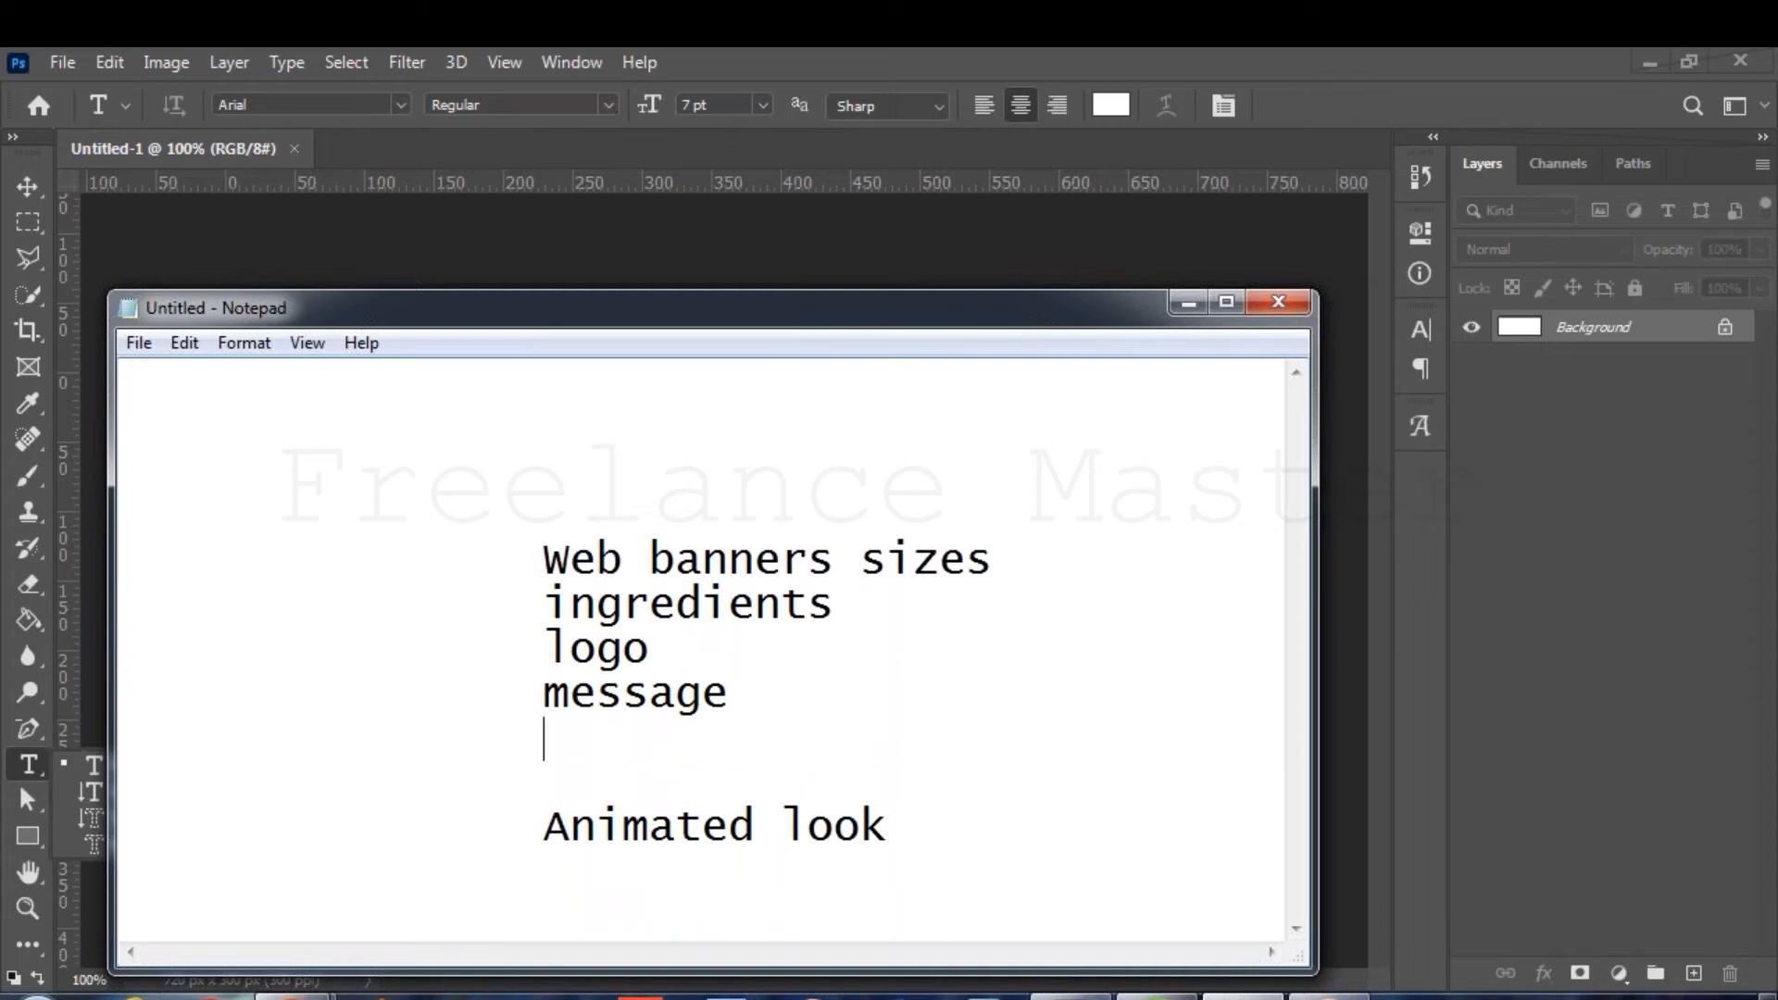
pyautogui.write('product')
pyautogui.press('BackSpace')
pyautogui.press('BackSpace')
pyautogui.press('BackSpace')
pyautogui.press('BackSpace')
pyautogui.press('BackSpace')
pyautogui.press('BackSpace')
pyautogui.press('BackSpace')
pyautogui.write('image')
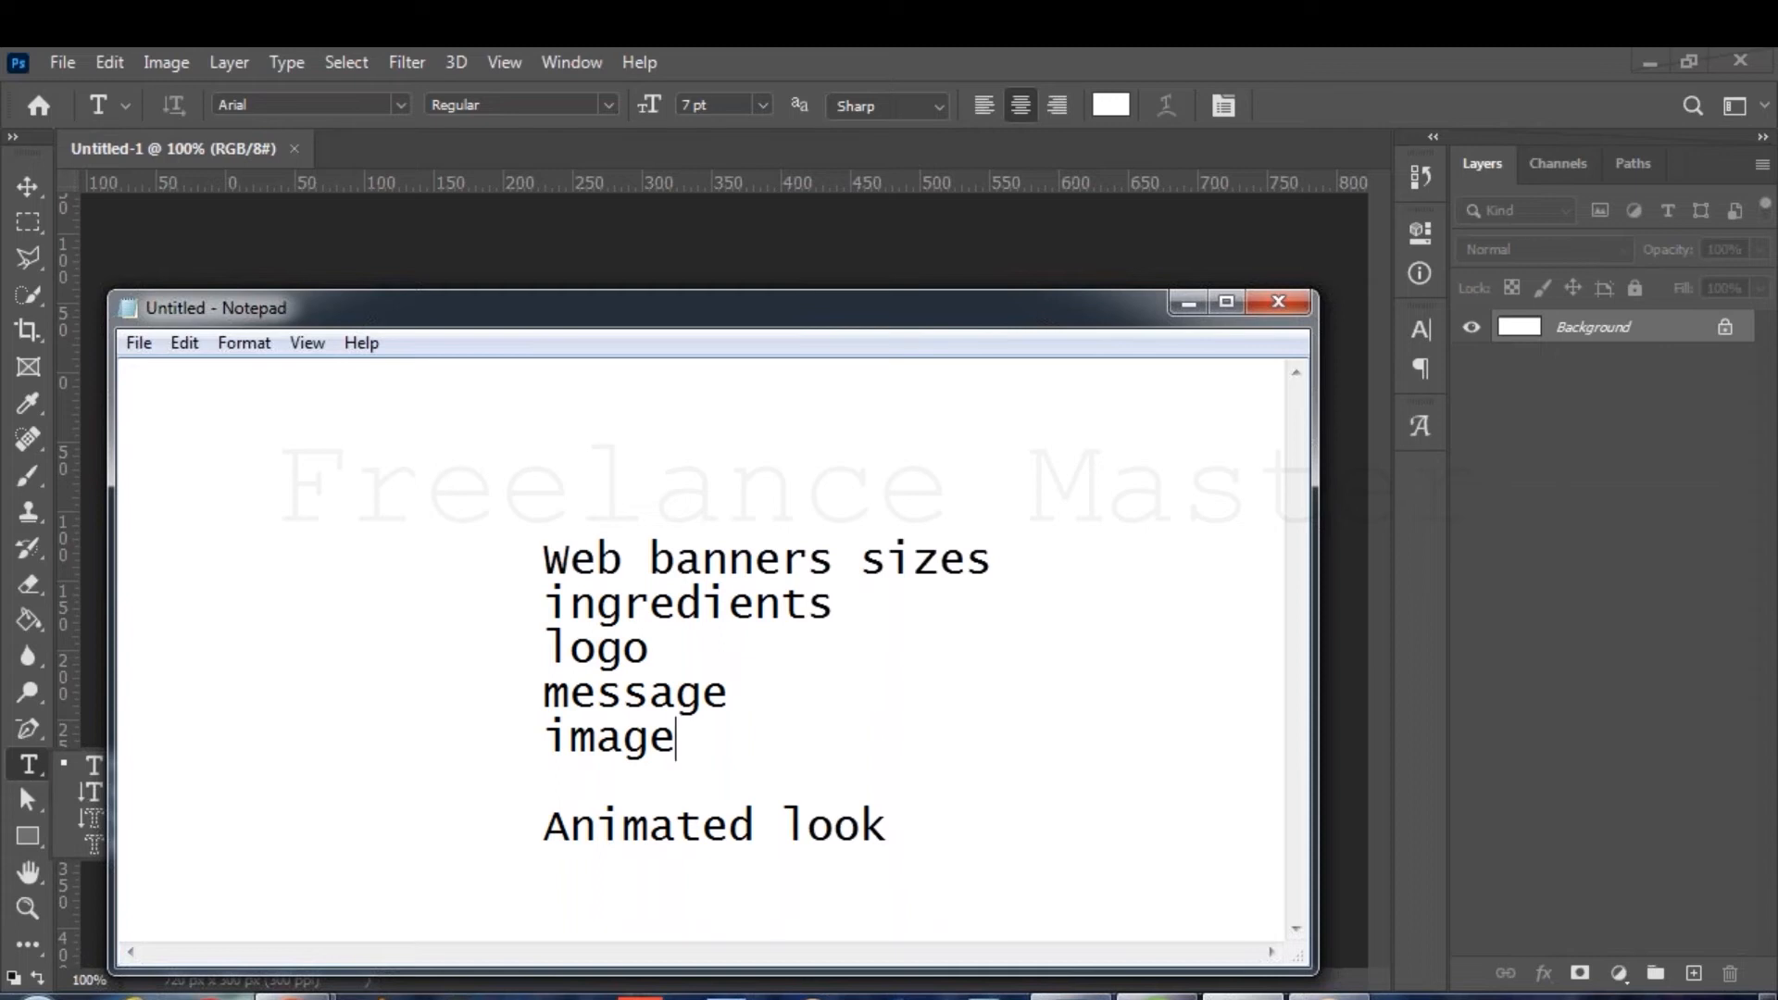
pyautogui.moveTo(674, 693); pyautogui.dragTo(725, 764)
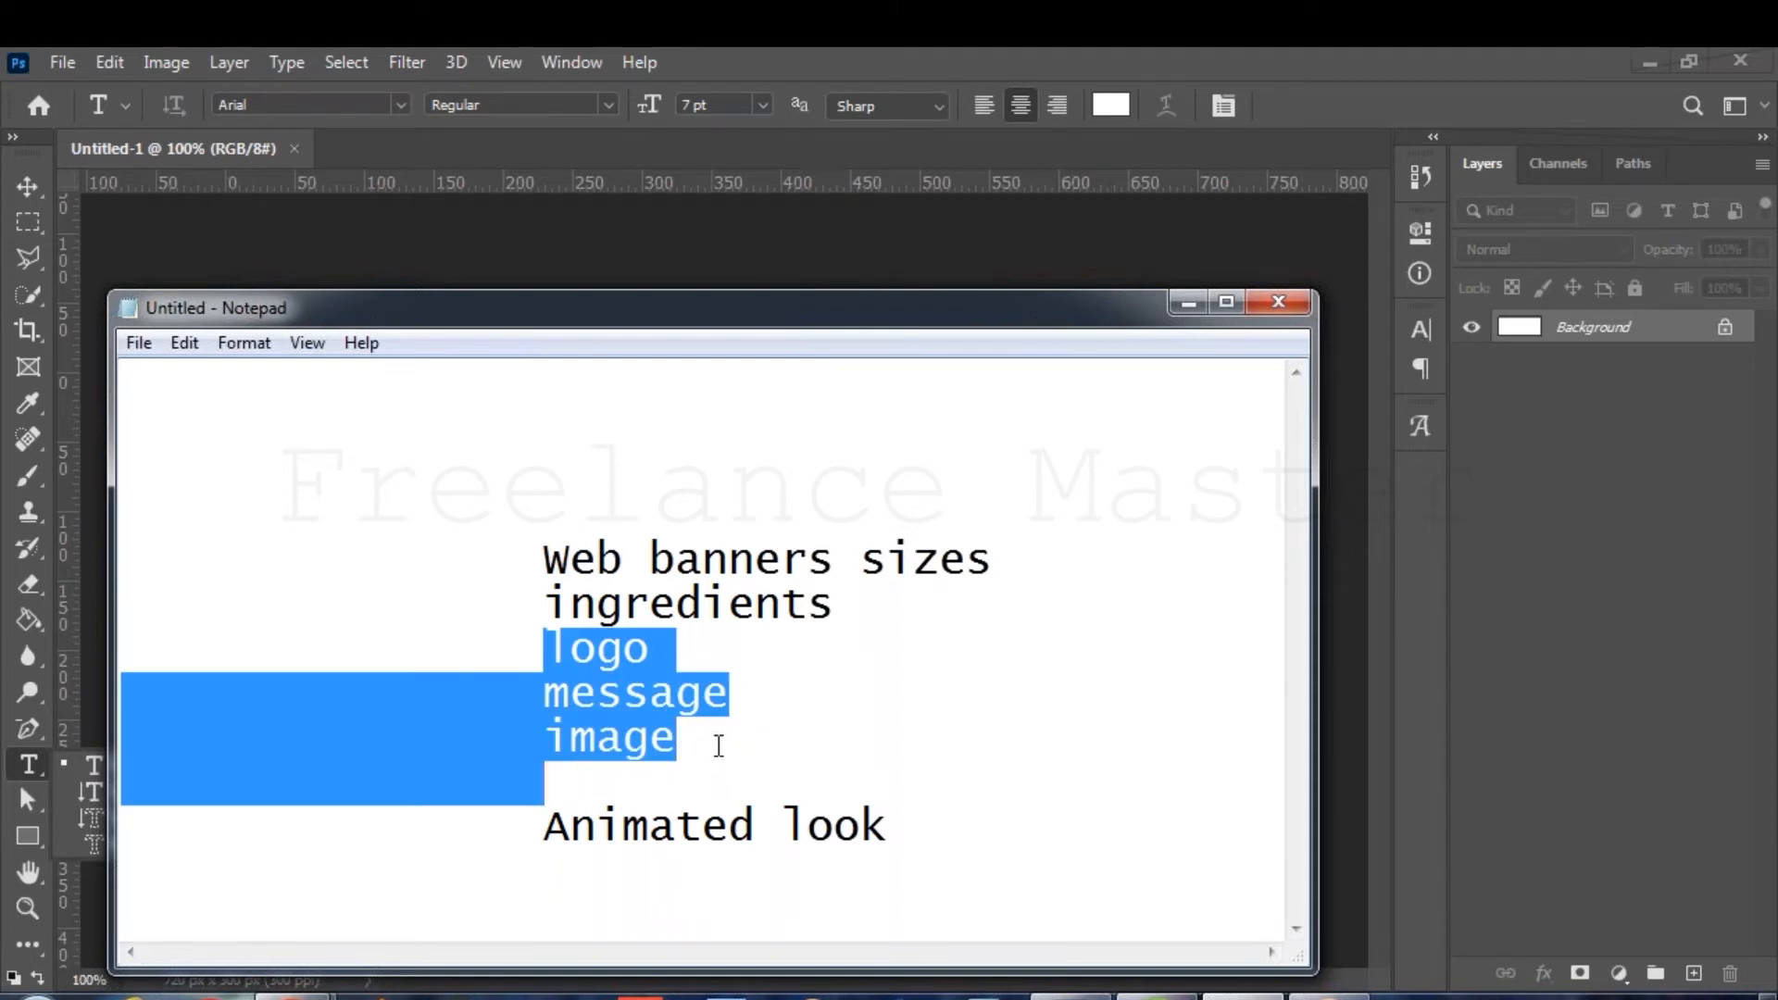
pyautogui.click(718, 746)
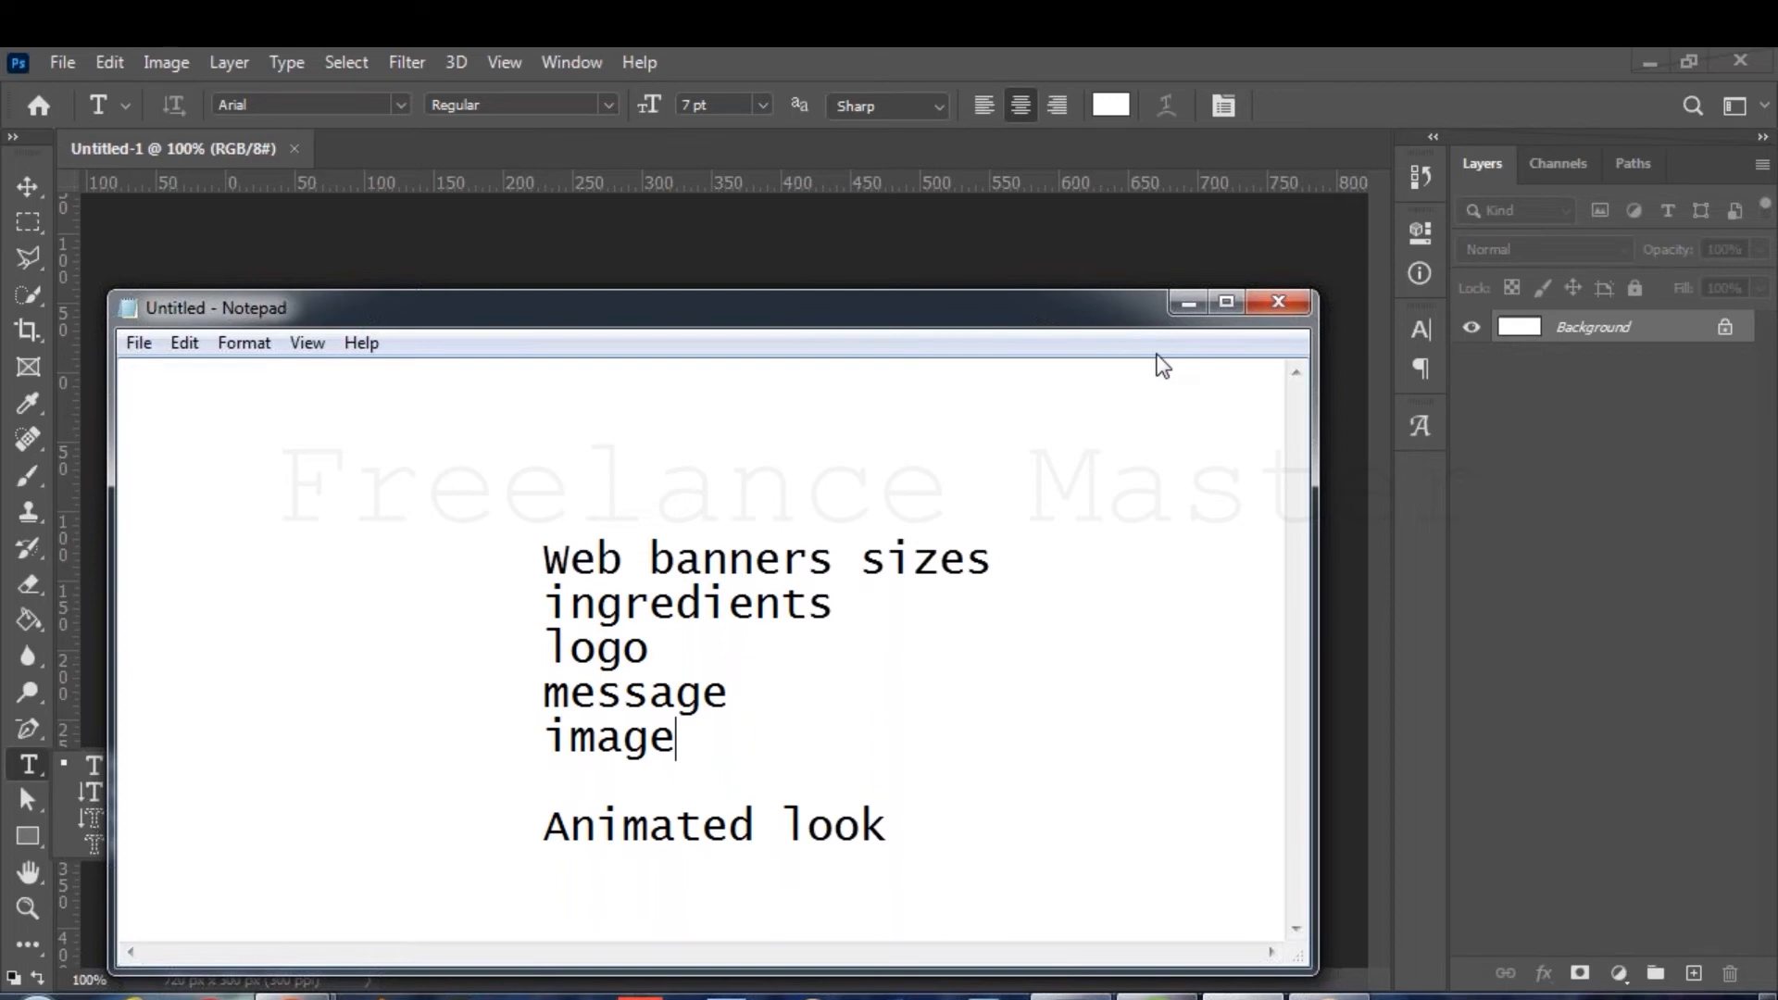
pyautogui.click(1188, 302)
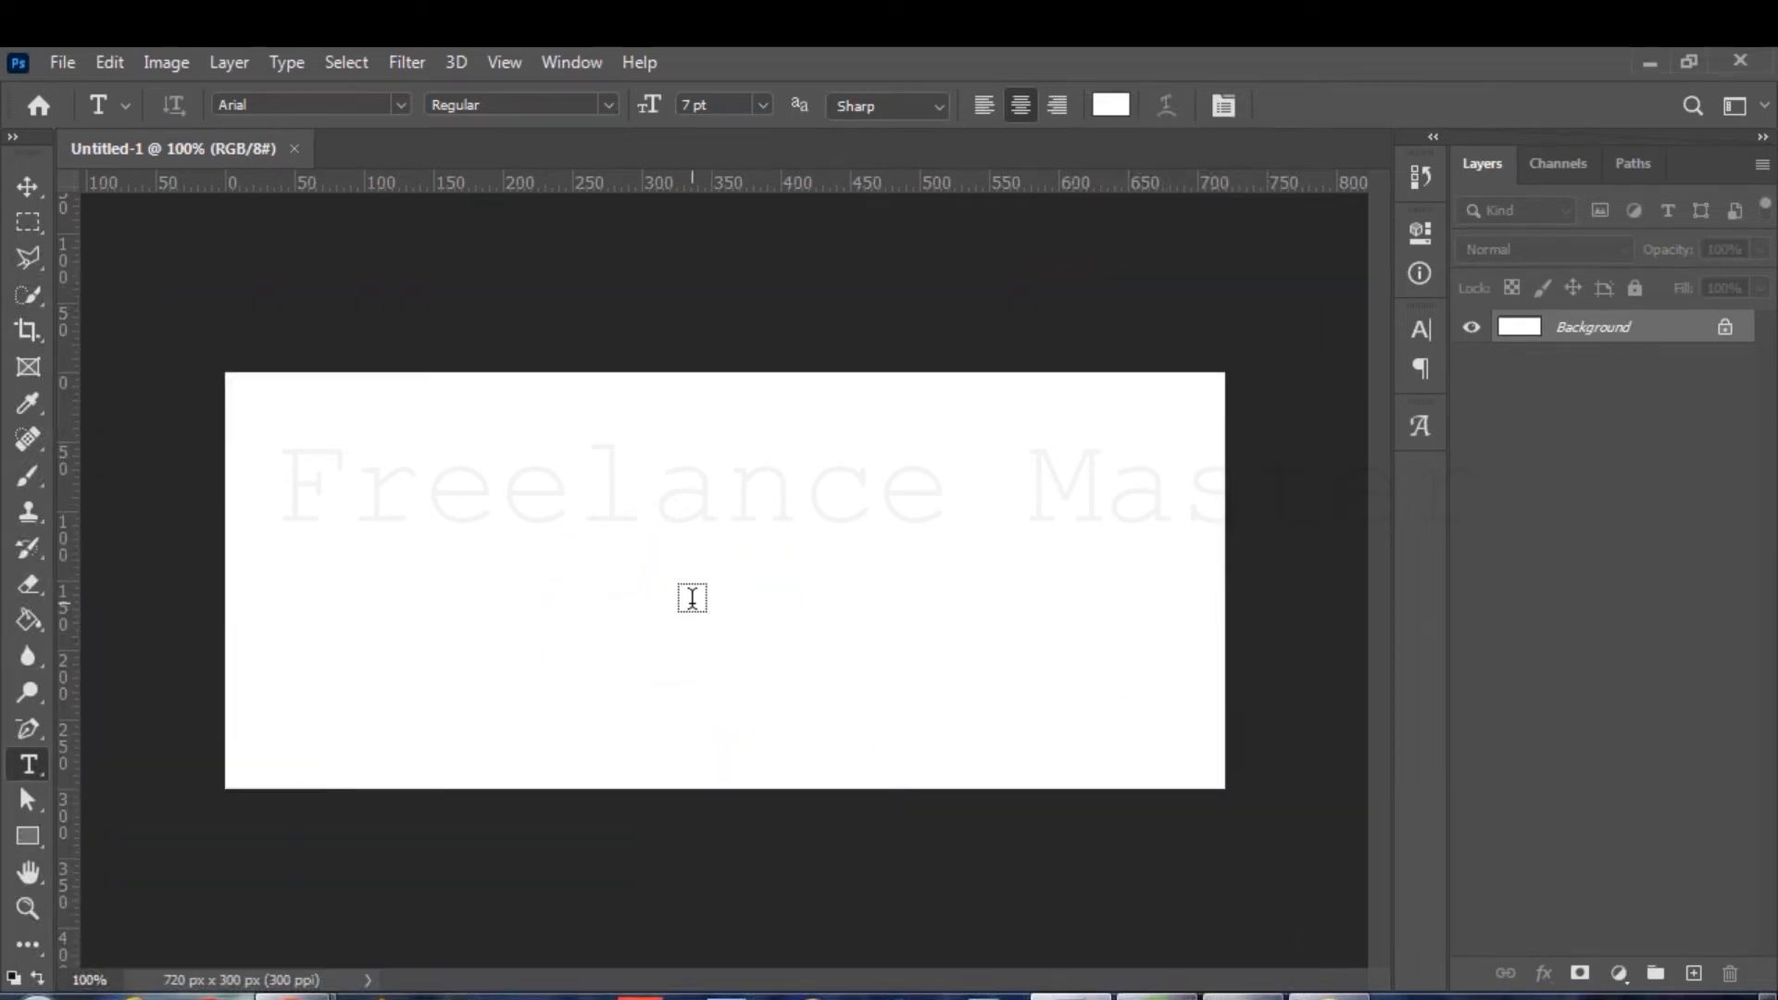
# Add a text layer at the canvas centre and colour its text magenta (ff00ff).
pyautogui.click(691, 598)
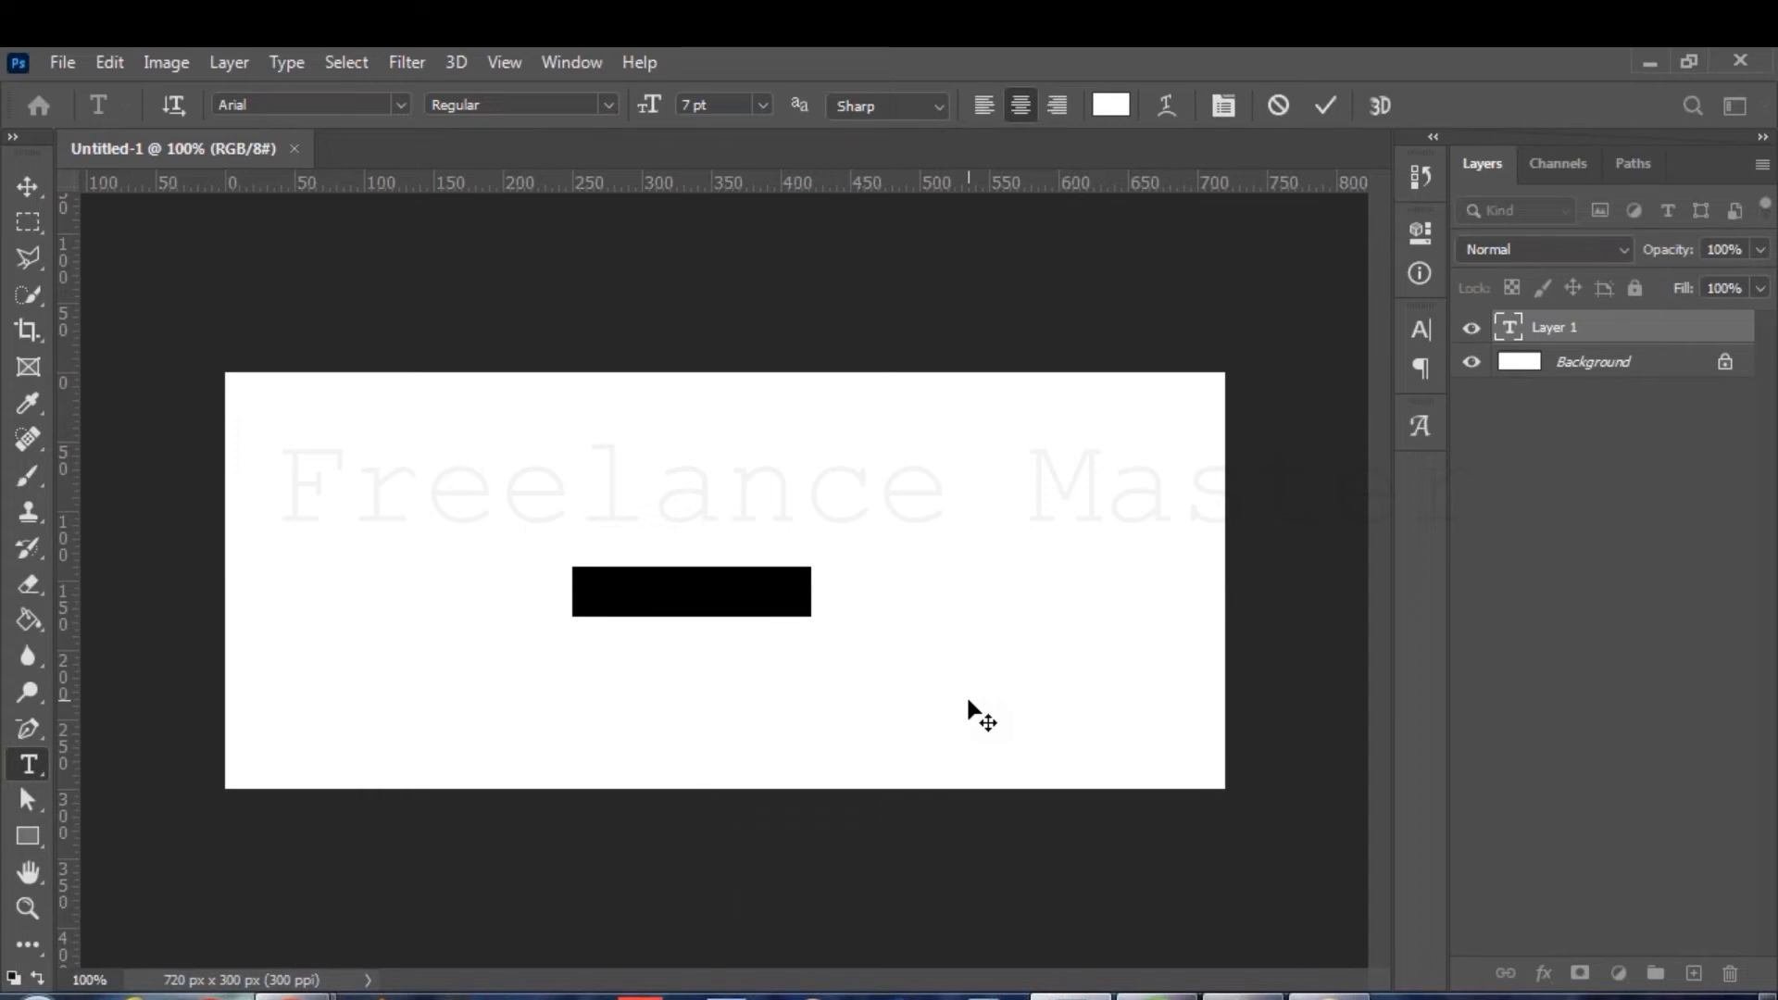
pyautogui.write('Fre')
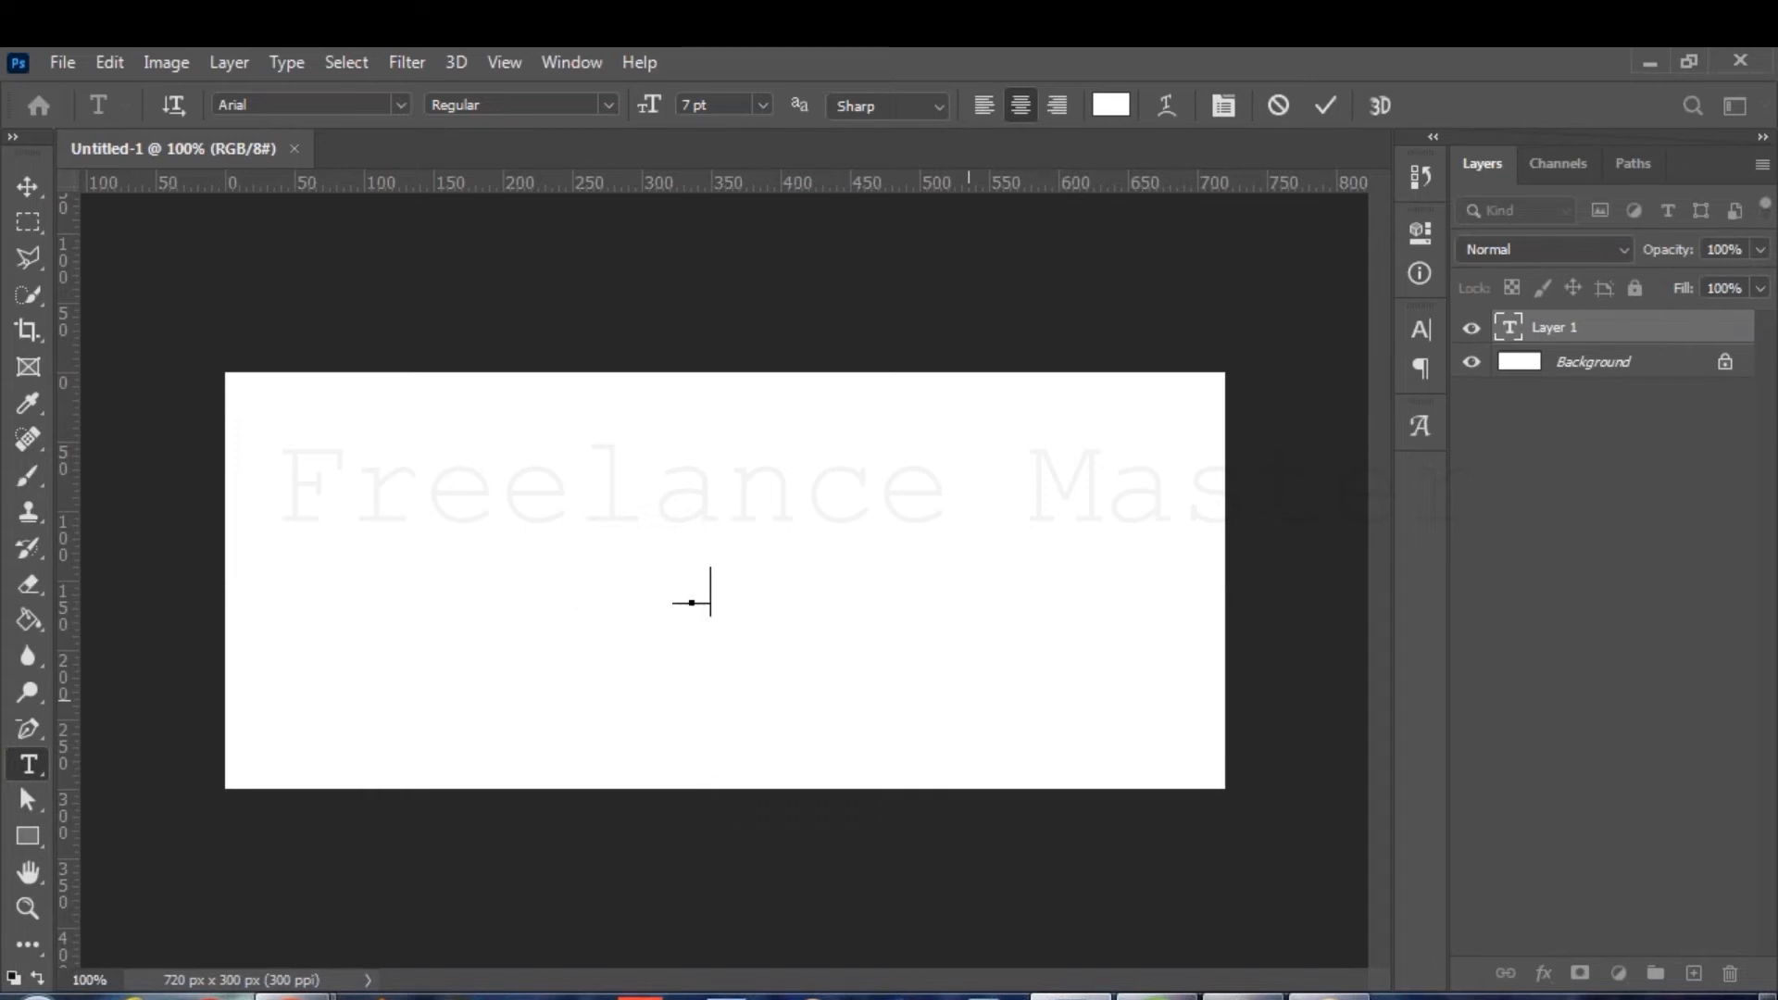
pyautogui.write('elance Master')
pyautogui.hotkey('ctrl', 'a')
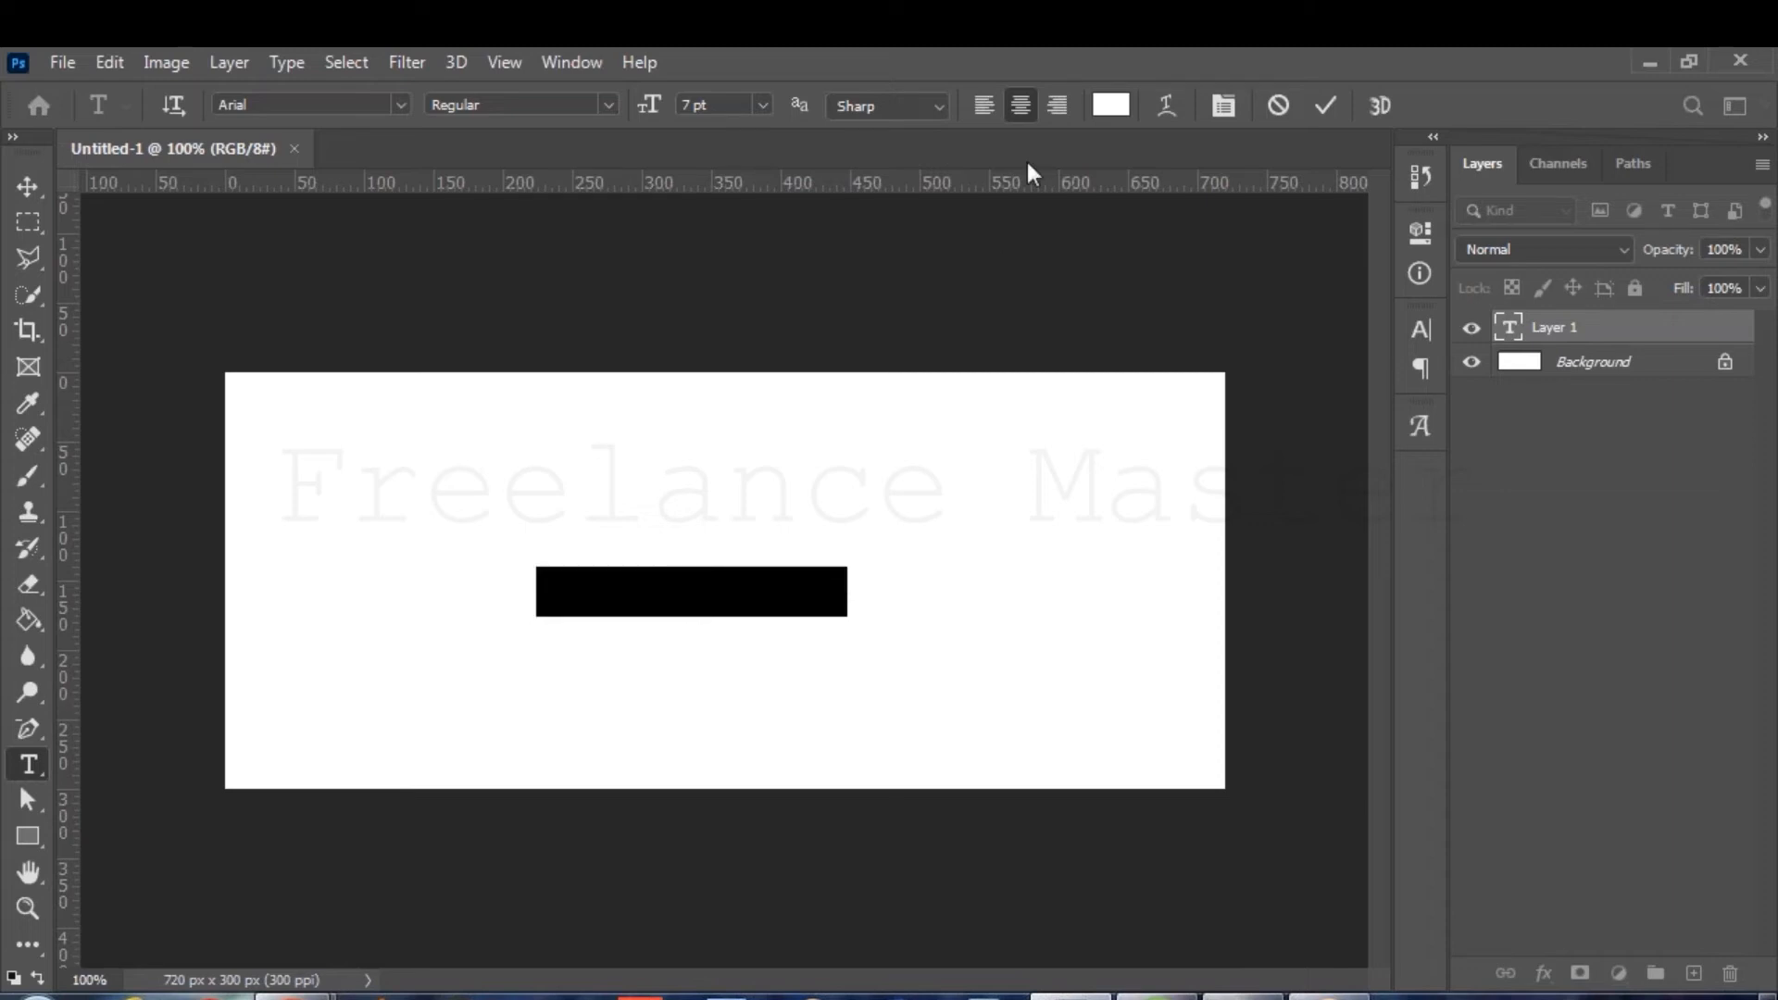
pyautogui.click(1111, 105)
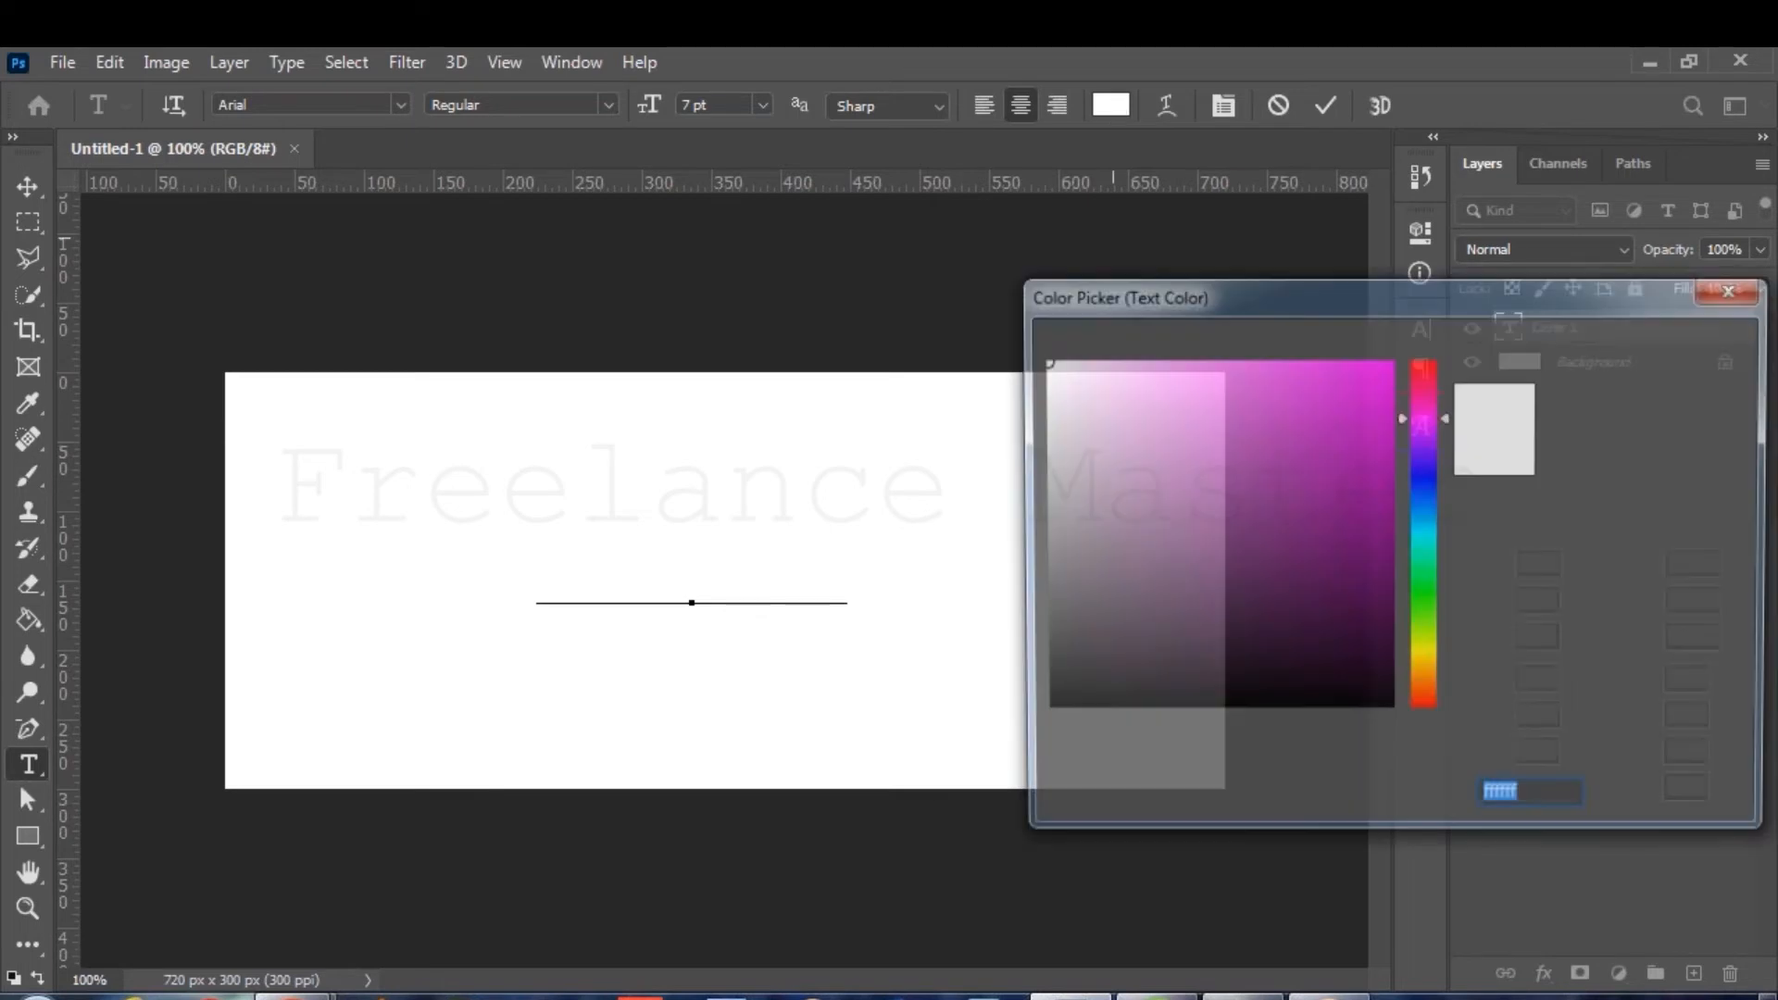
pyautogui.write('ff00ff')
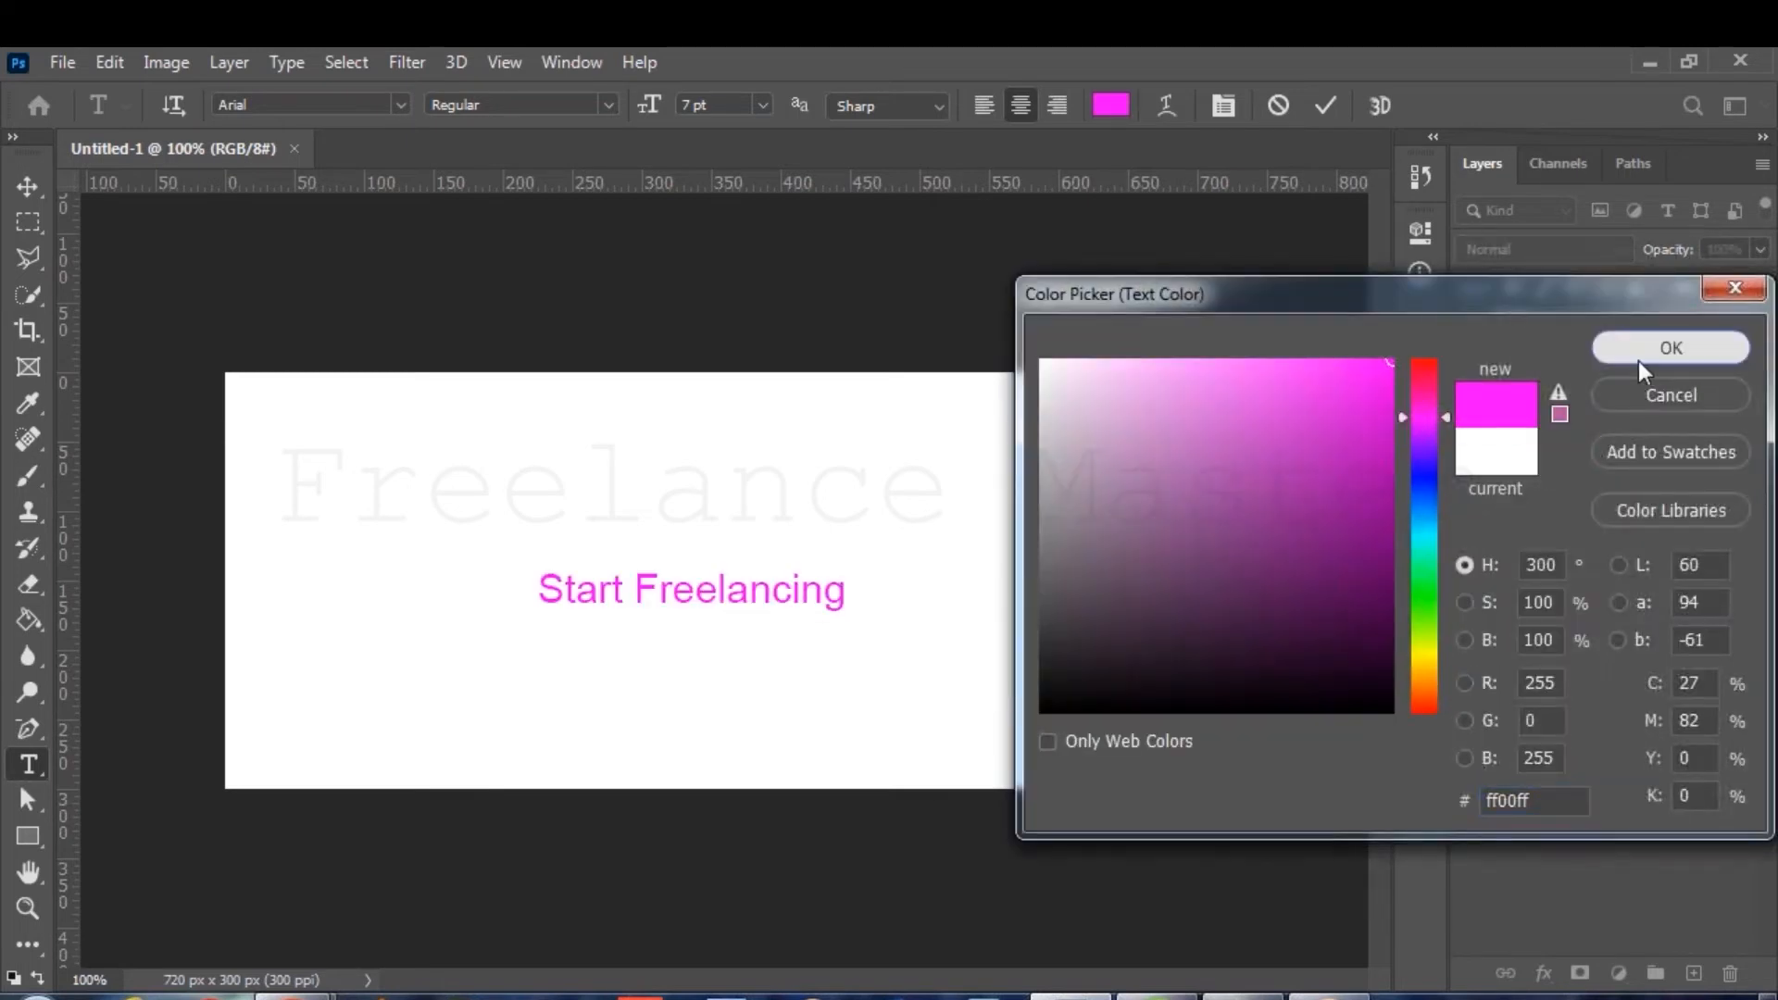
pyautogui.click(1637, 360)
# Reword the headline to 'Want to Start Freelancing?', move it up, and commit it.
pyautogui.click(545, 592)
pyautogui.write('Want to')
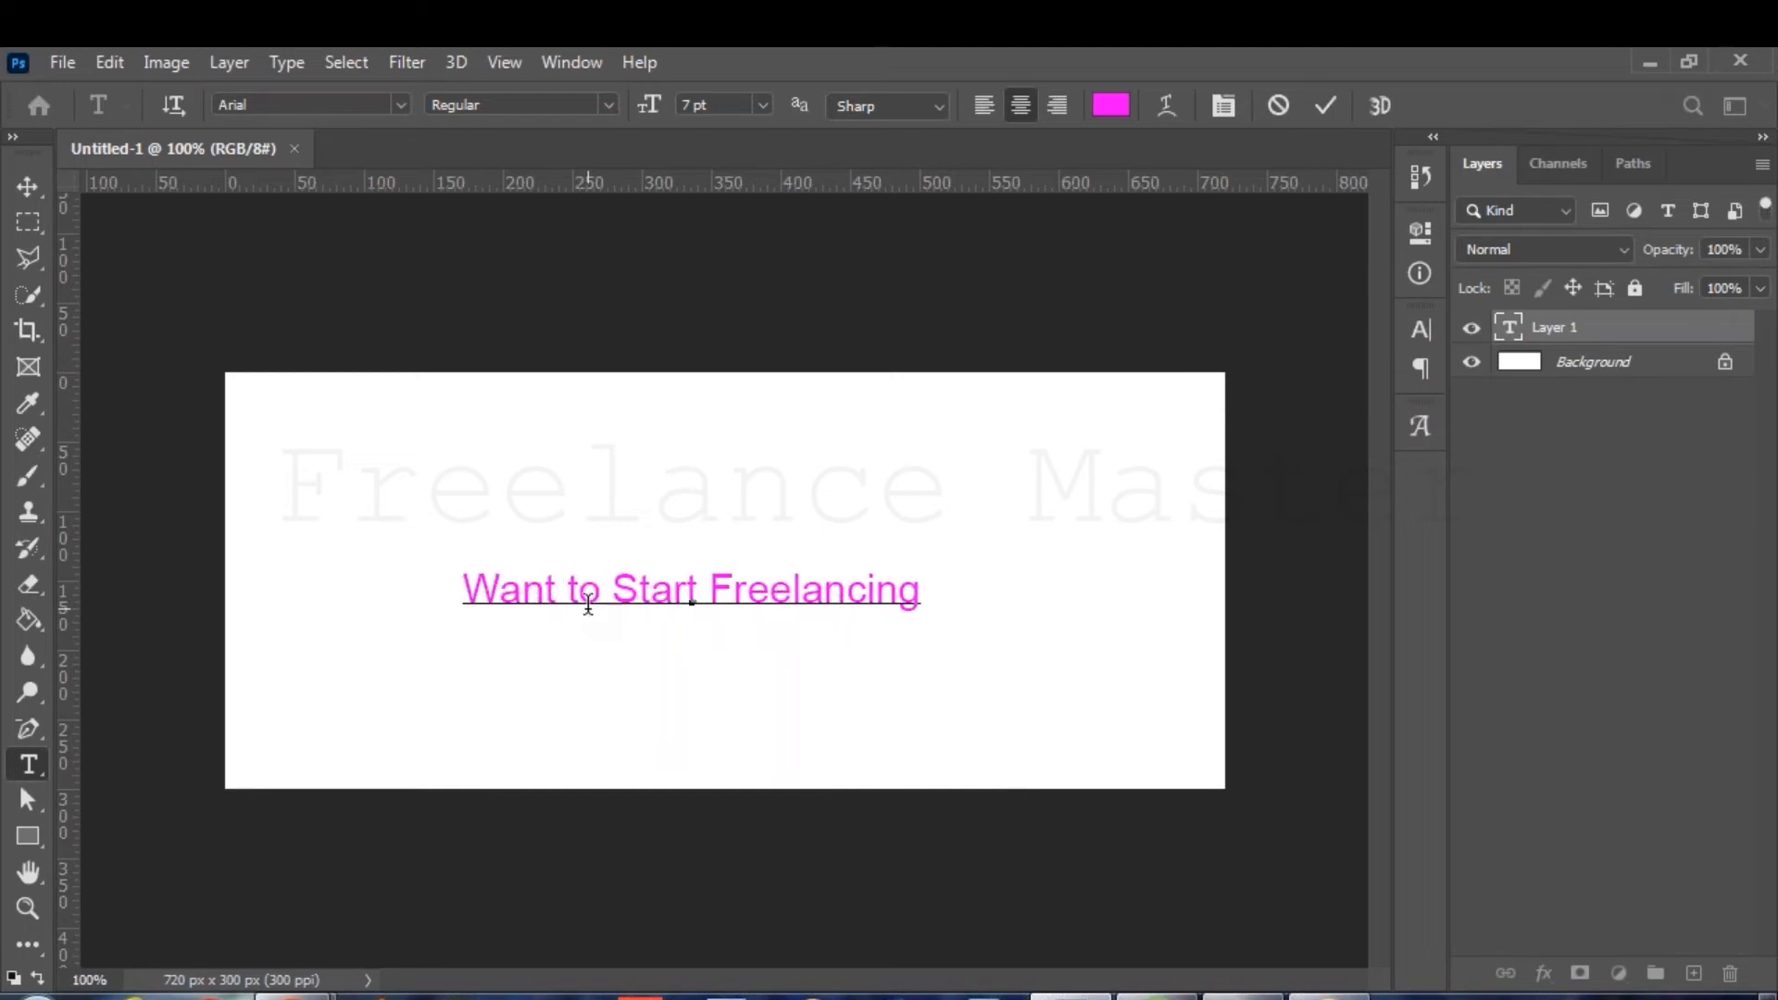
pyautogui.click(940, 589)
pyautogui.write('??')
pyautogui.press('BackSpace')
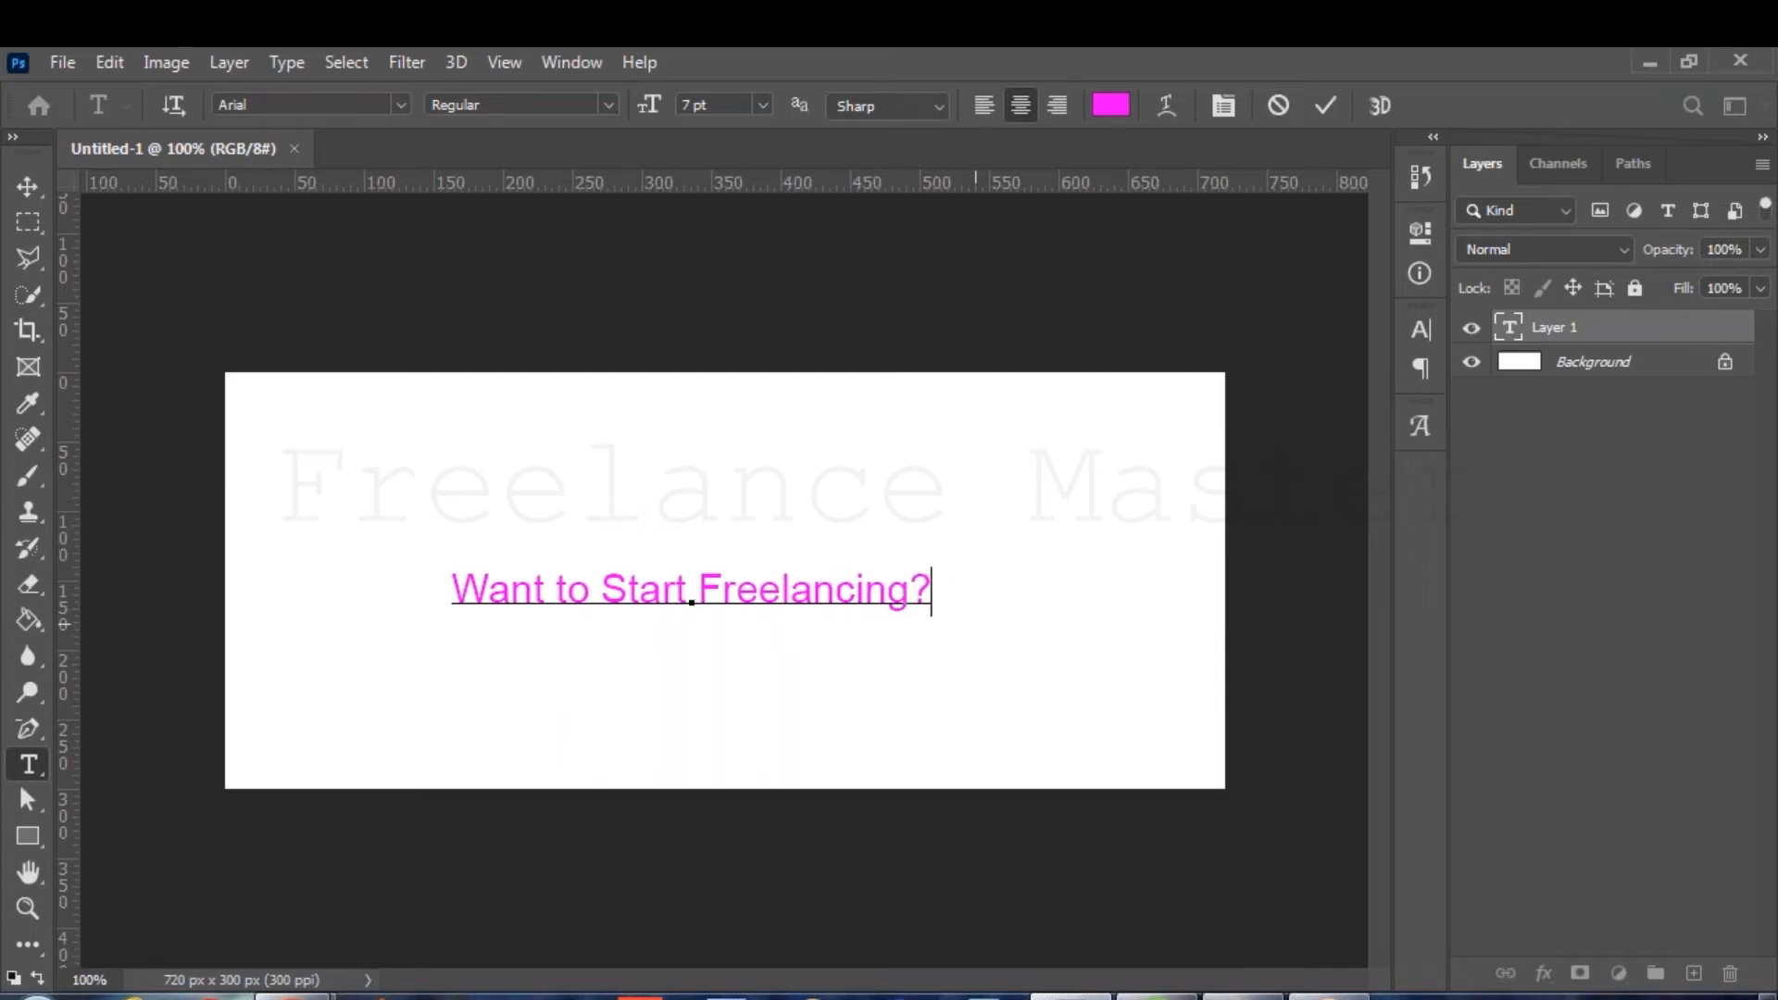
pyautogui.moveTo(964, 694); pyautogui.dragTo(947, 639)
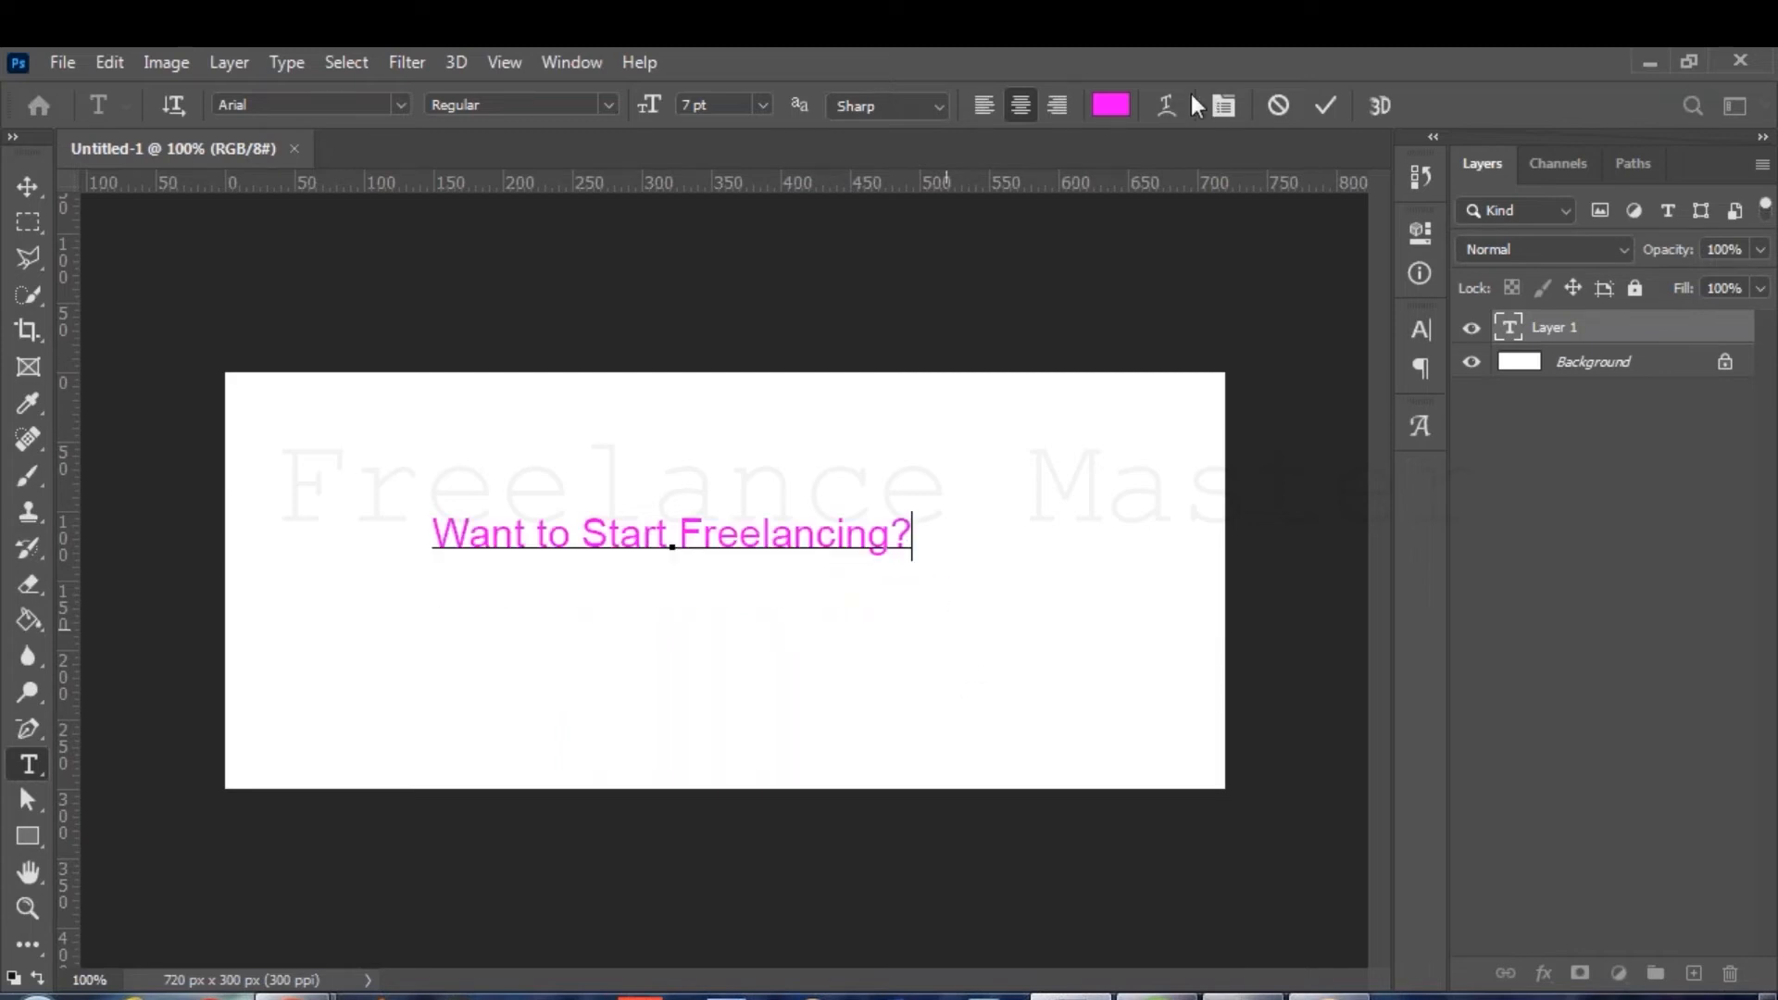
pyautogui.click(1324, 103)
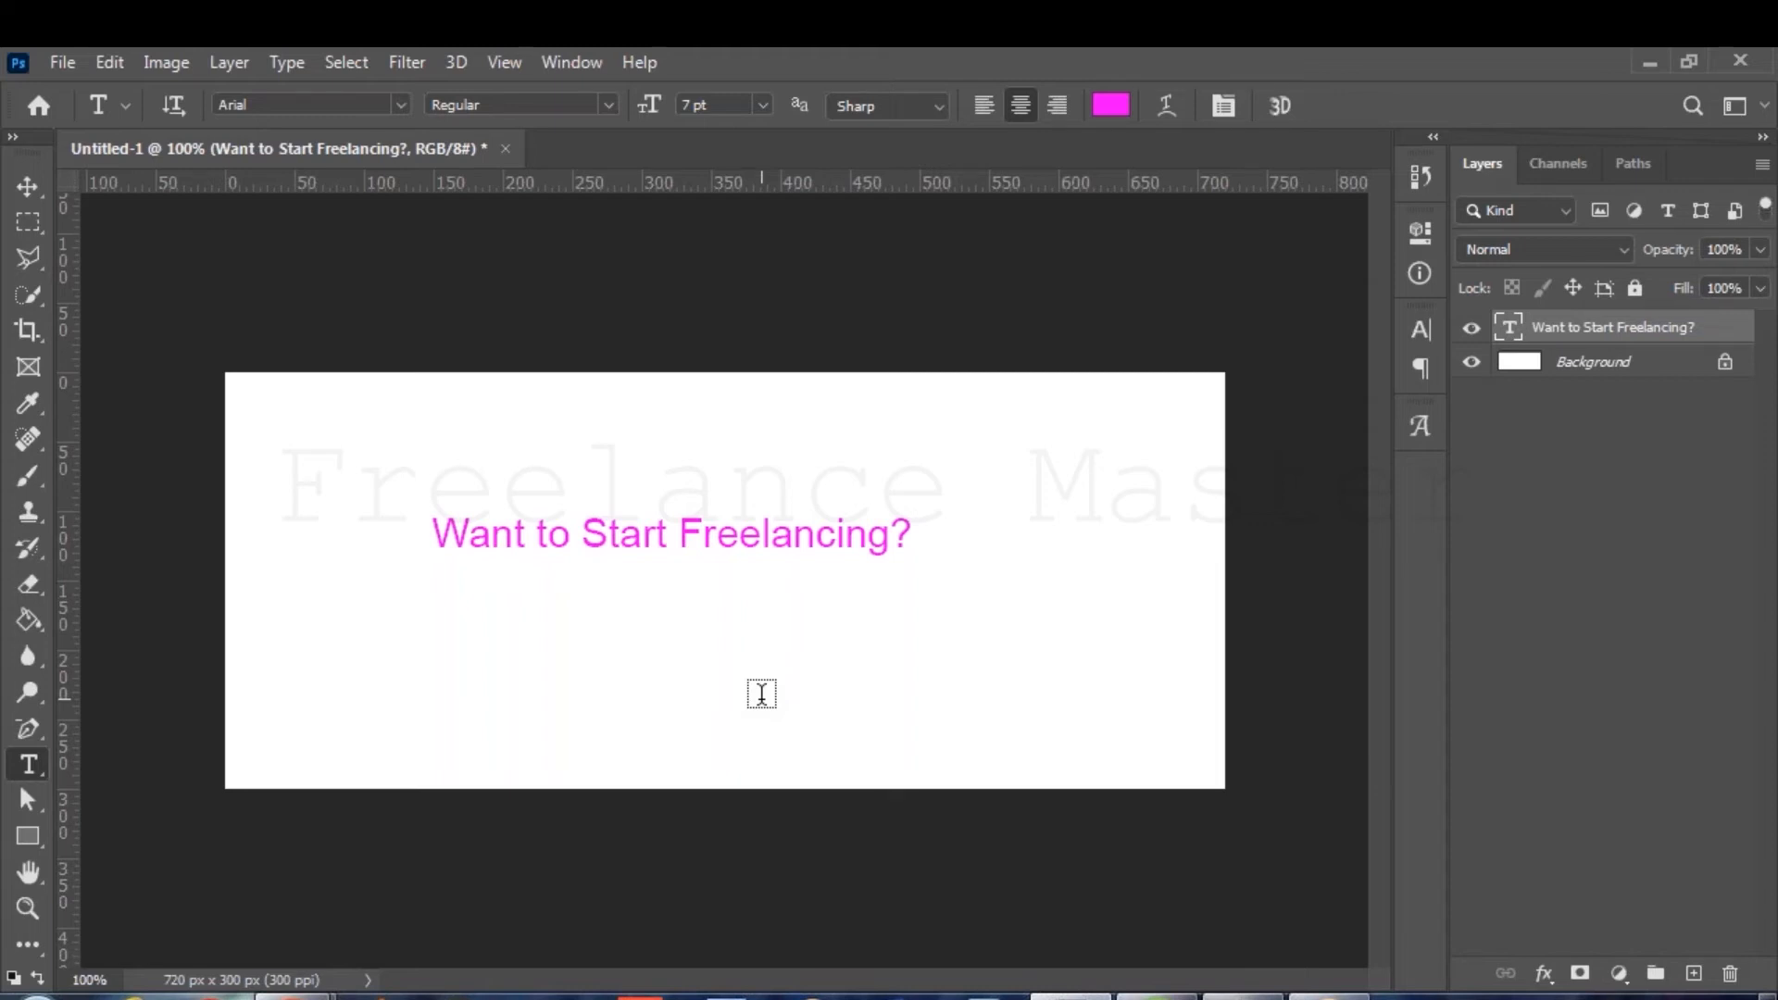
# Type 'Reach Us and Start your Career!' below the headline, with the contact phone number on a second line.
pyautogui.click(608, 677)
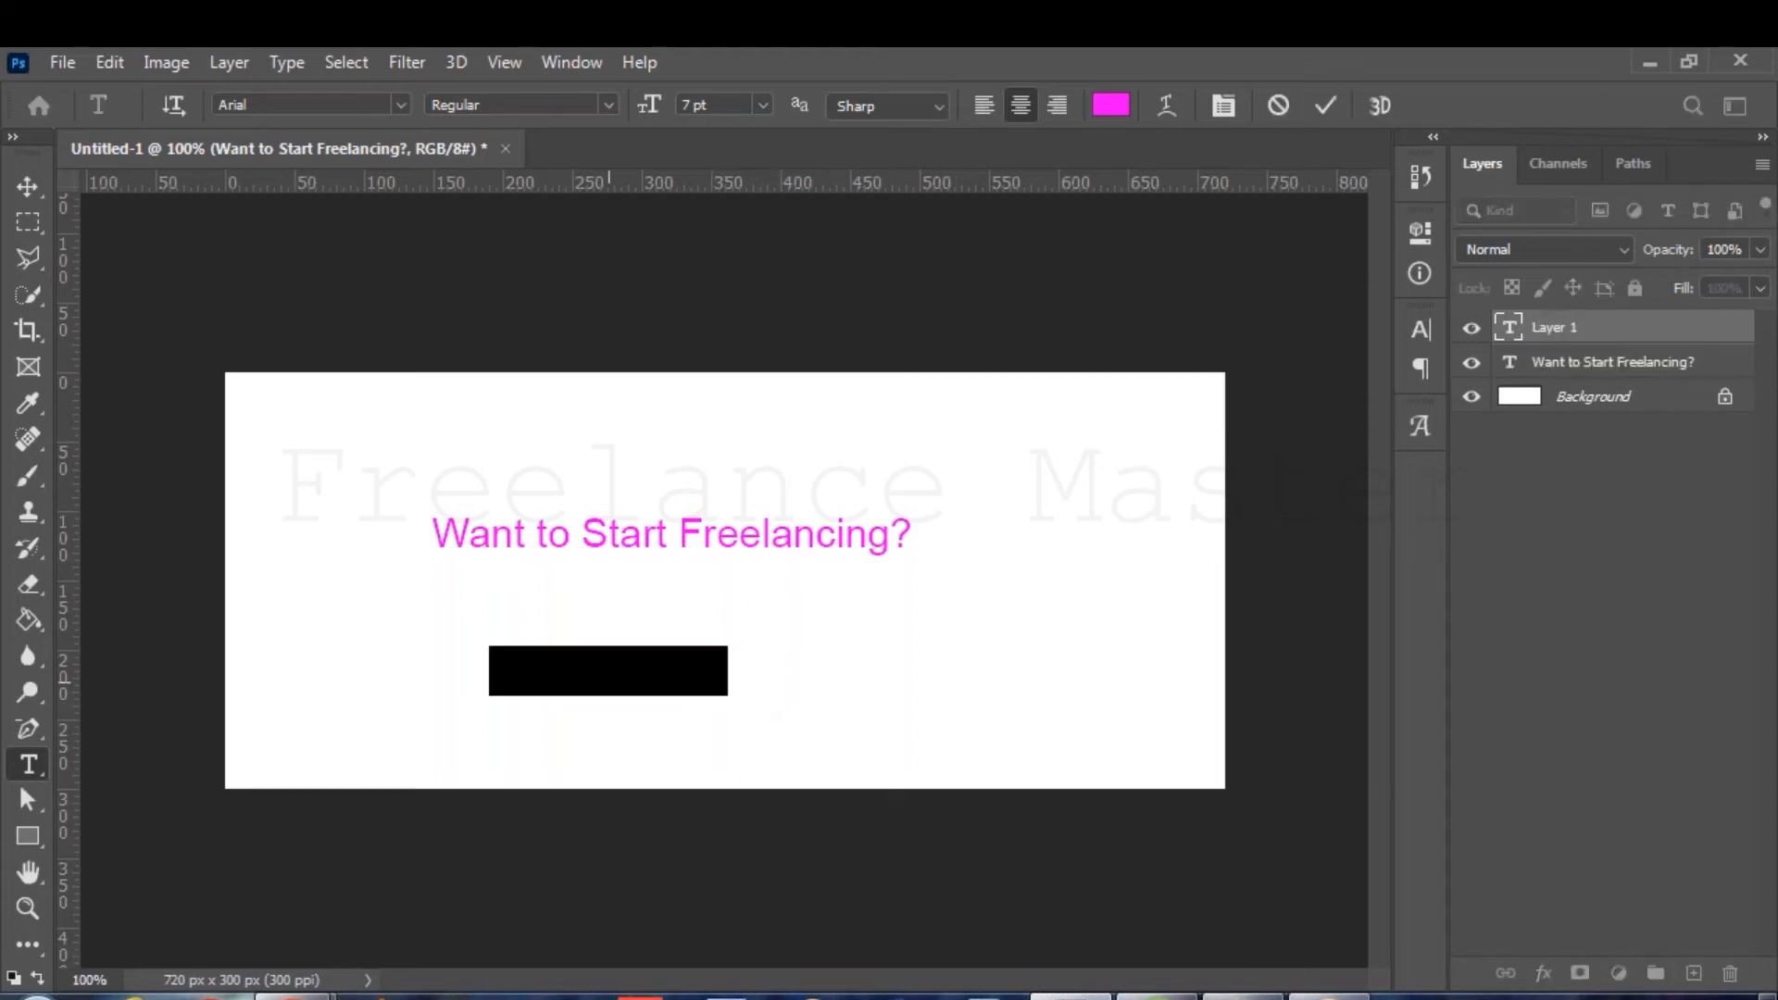
pyautogui.write('Cl')
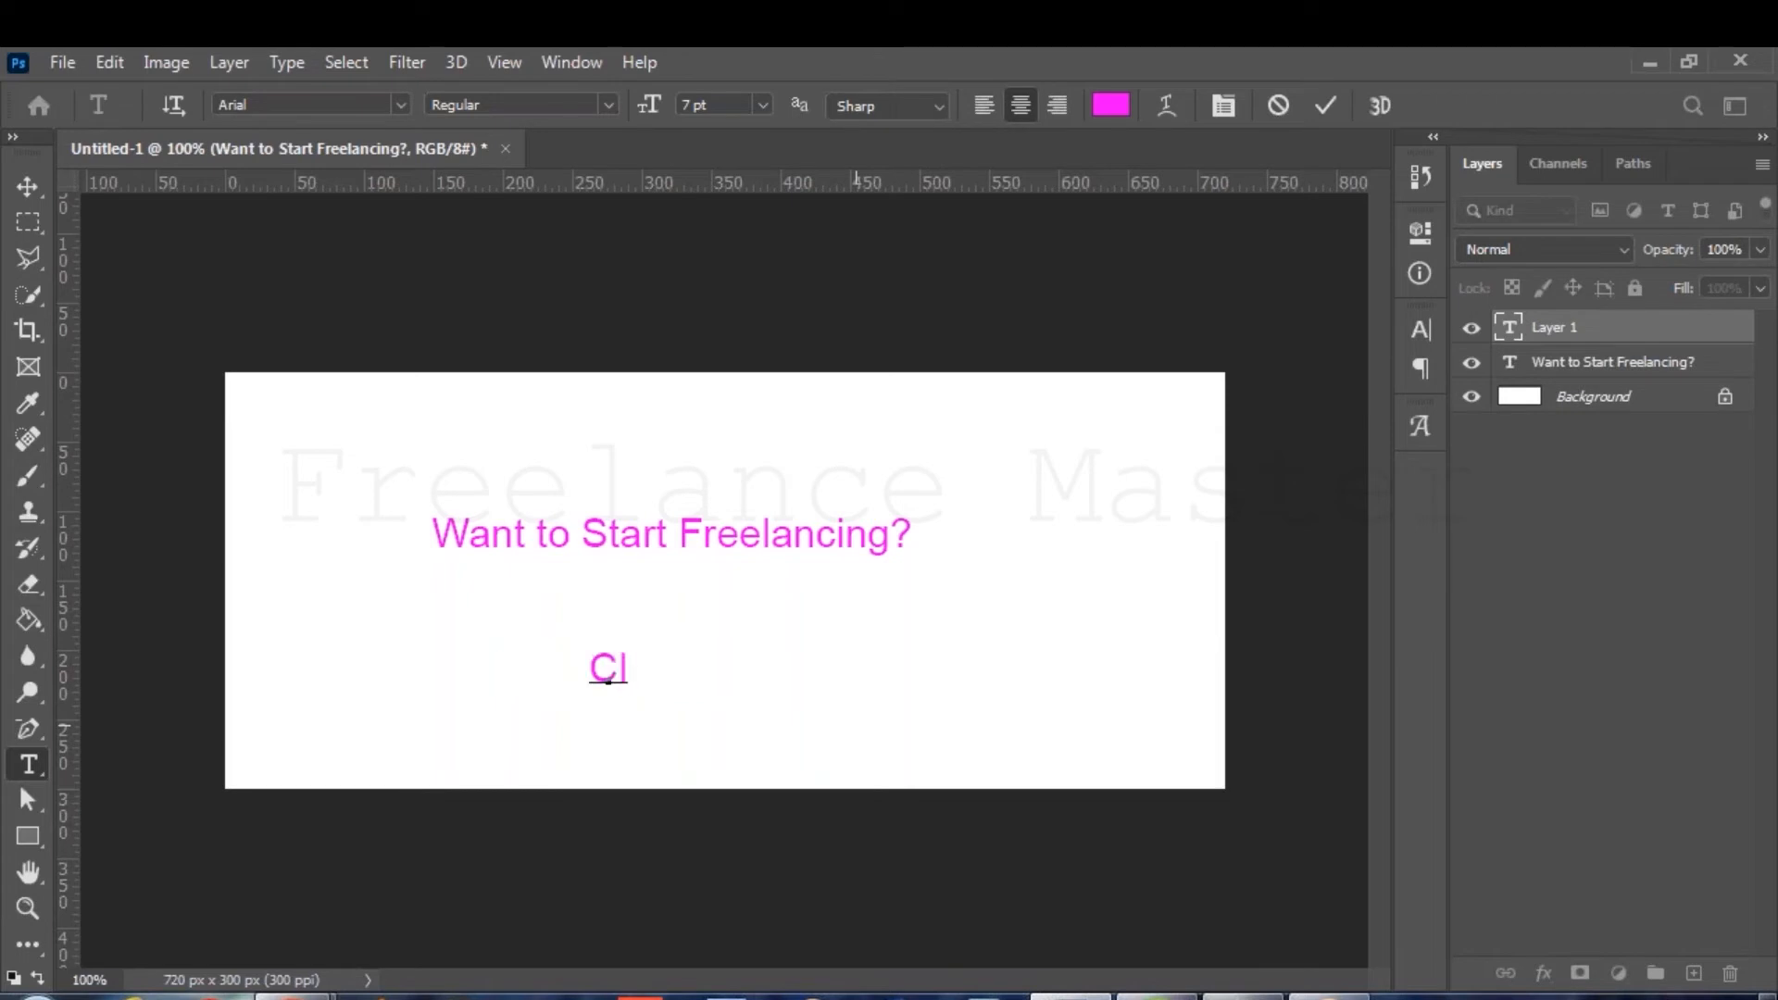
pyautogui.press('BackSpace')
pyautogui.press('BackSpace')
pyautogui.write('Reach us')
pyautogui.press('BackSpace')
pyautogui.press('BackSpace')
pyautogui.write('Us and')
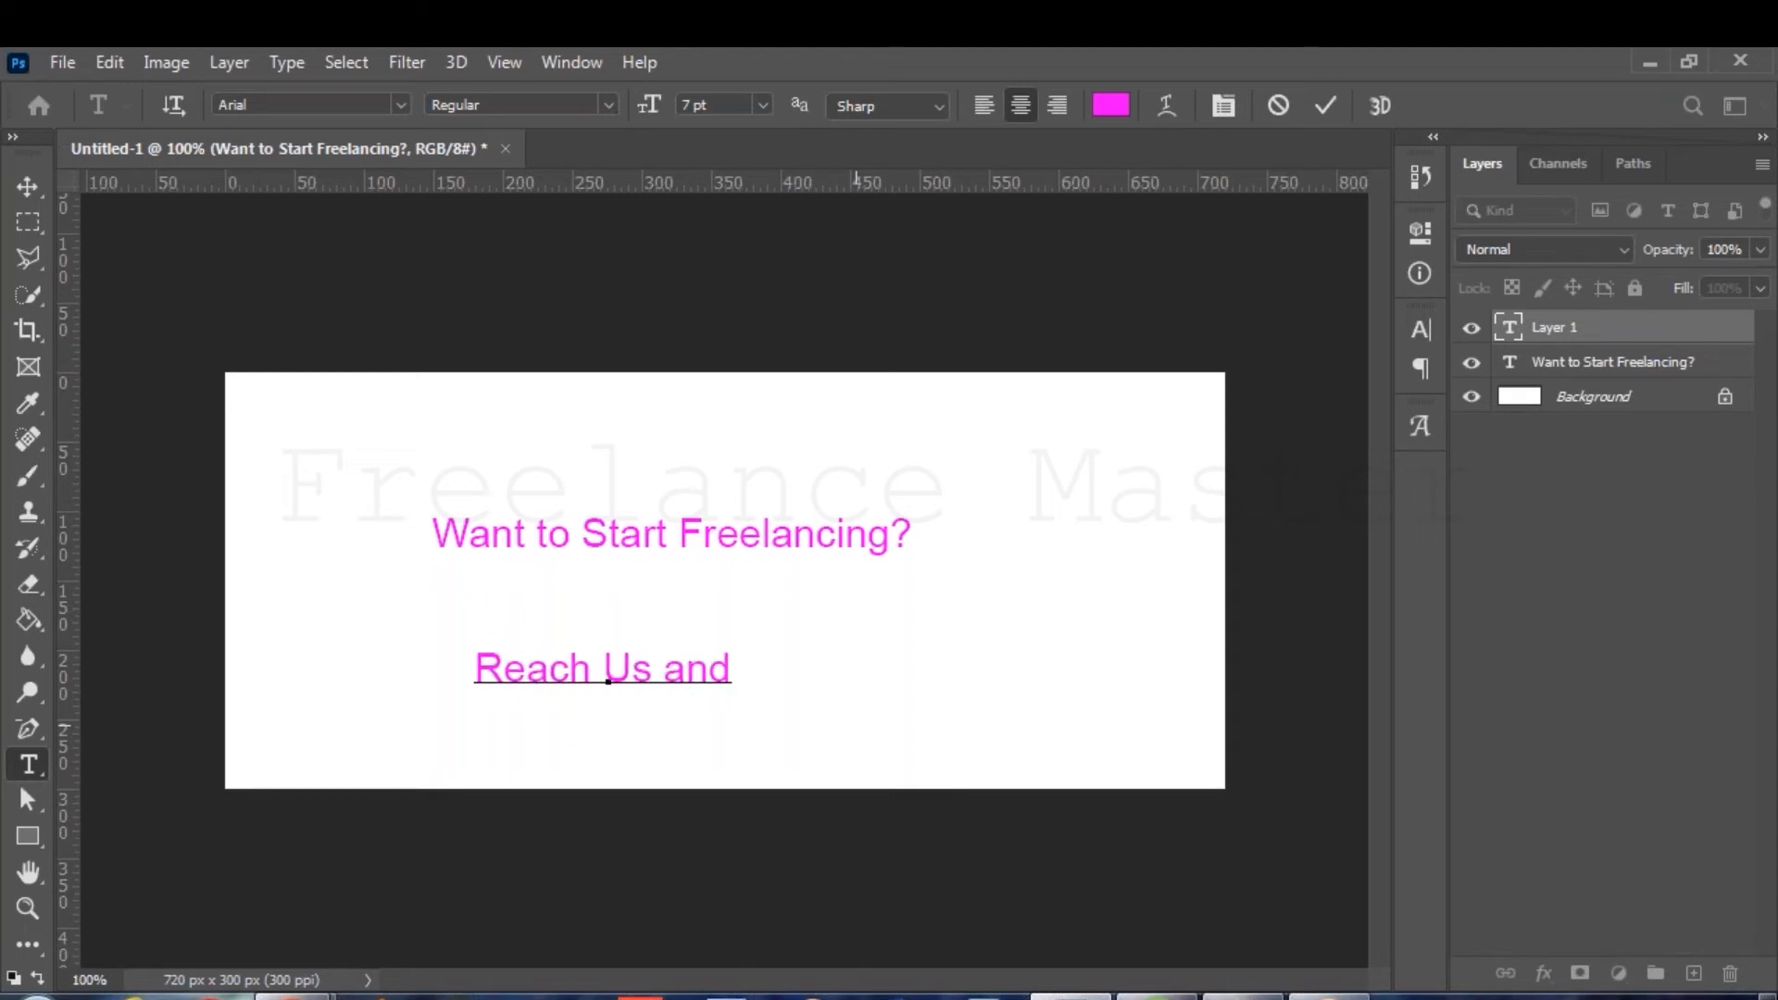
pyautogui.write(' Start yo')
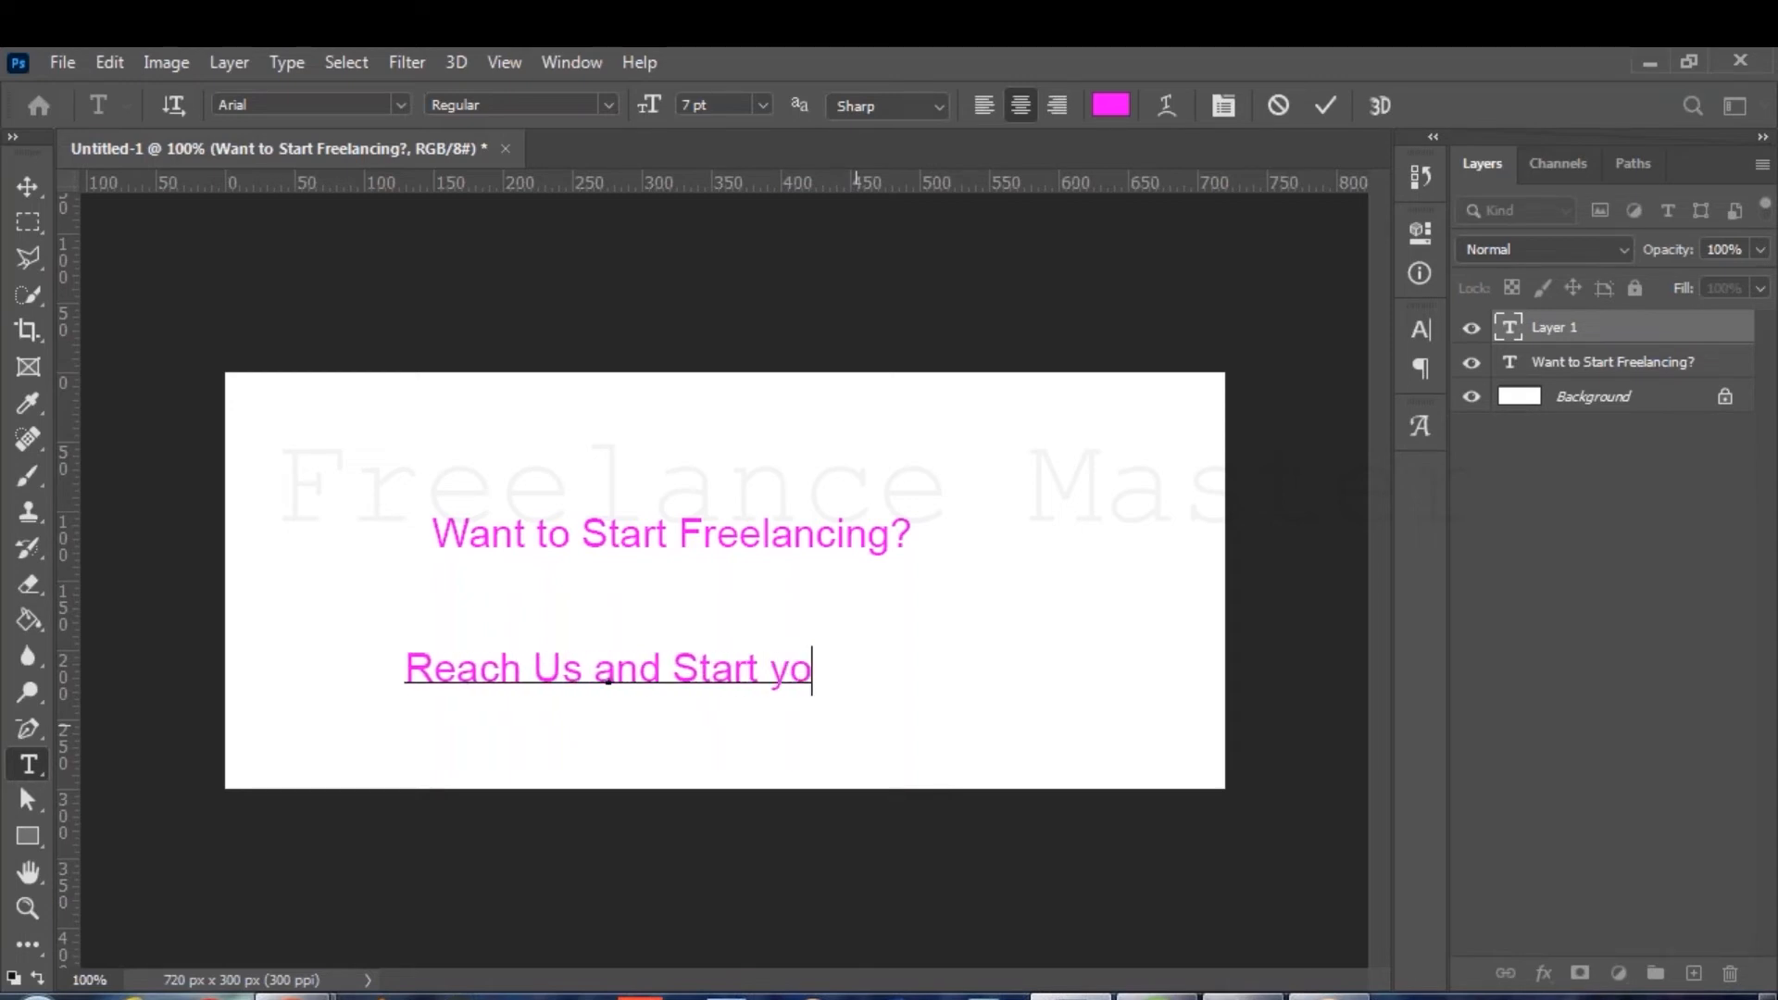
pyautogui.write('ur Career')
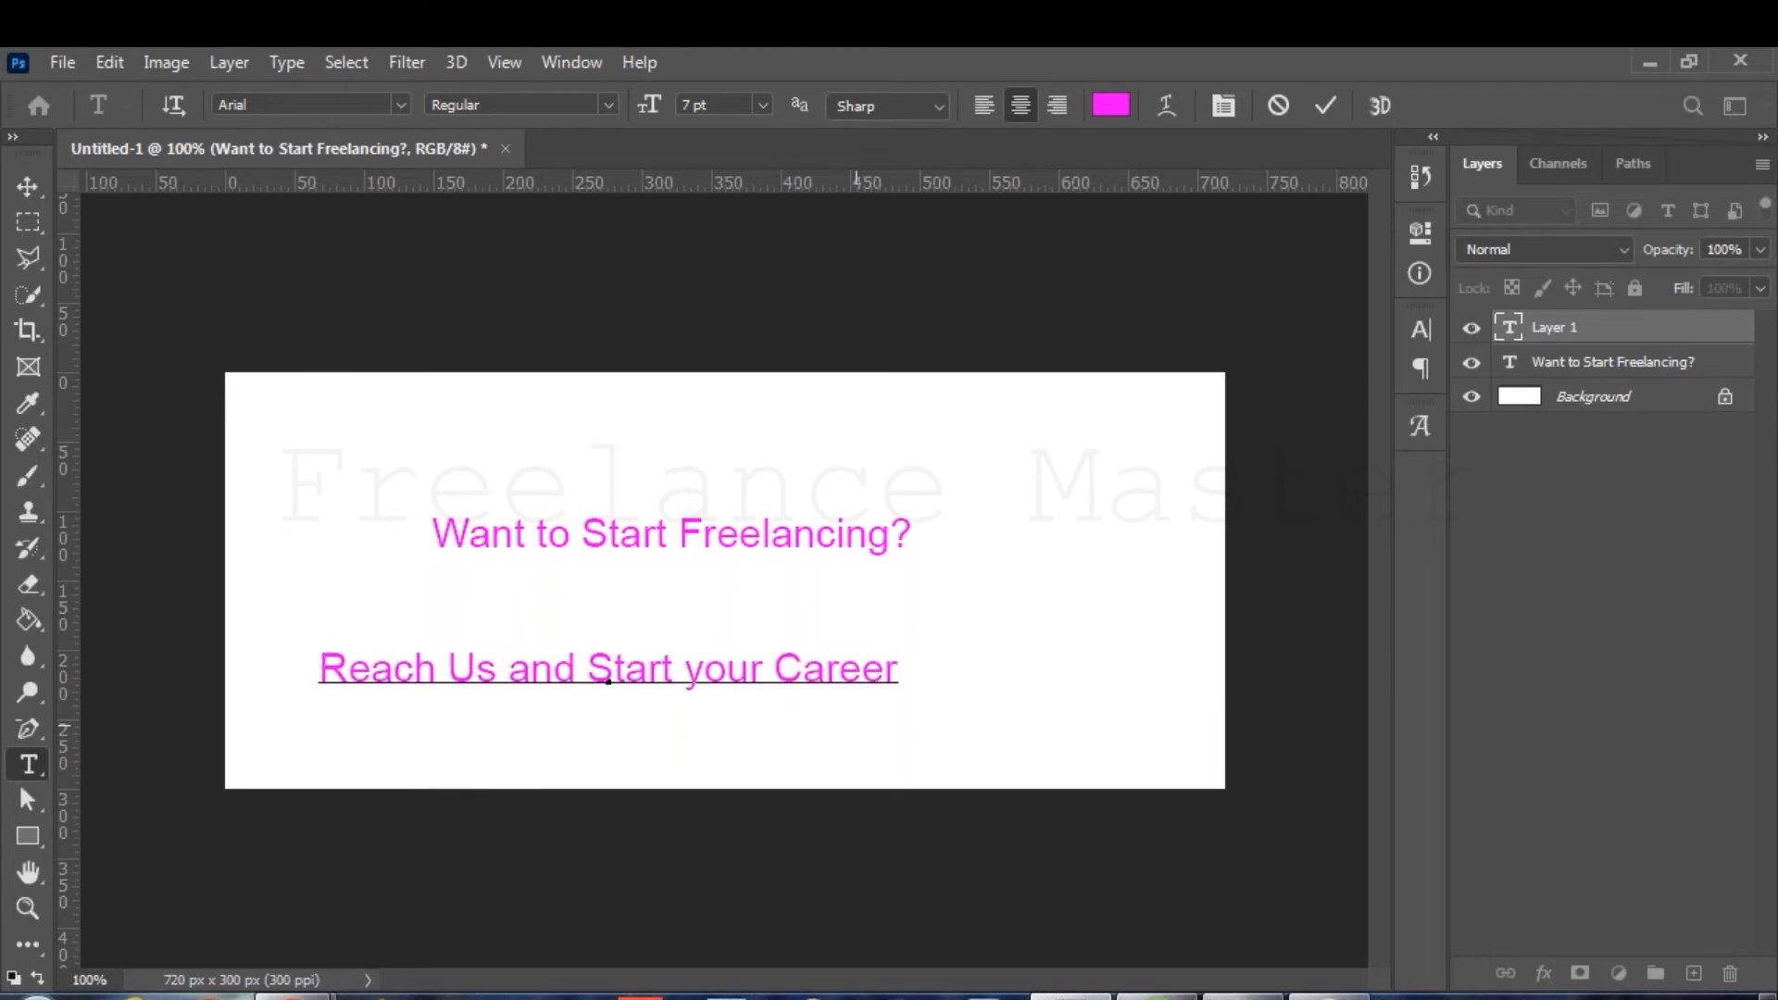
pyautogui.write('!')
pyautogui.press('Return')
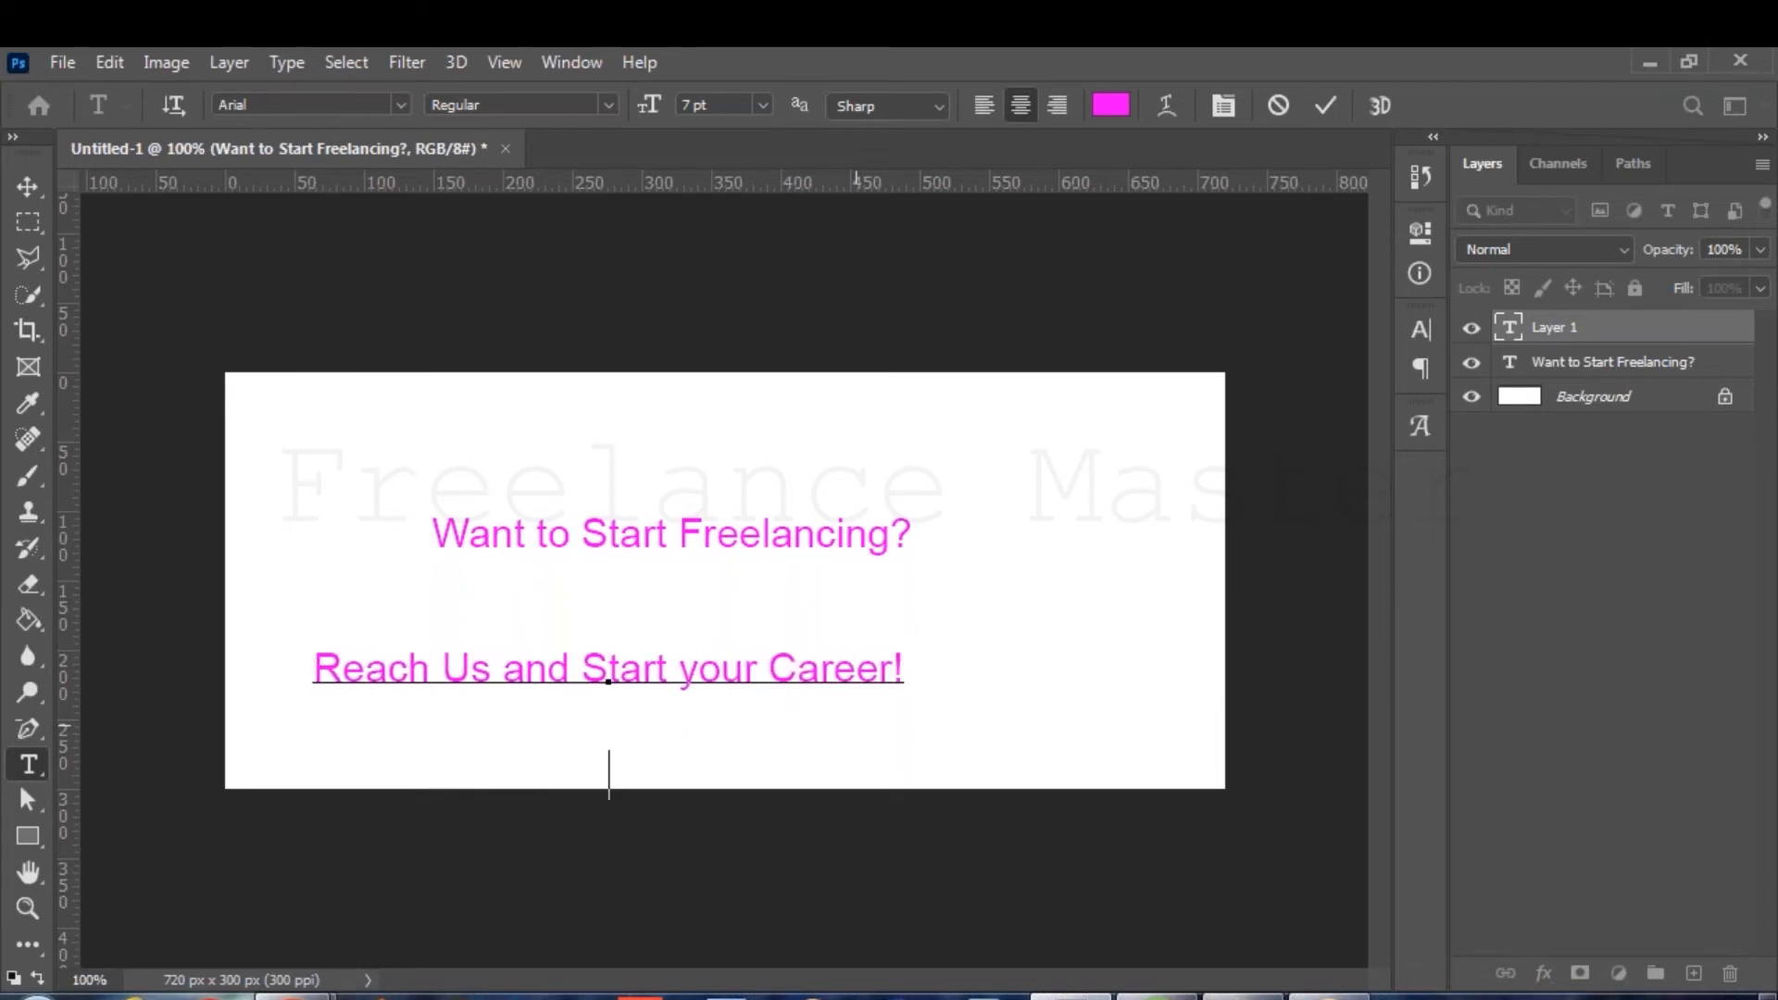
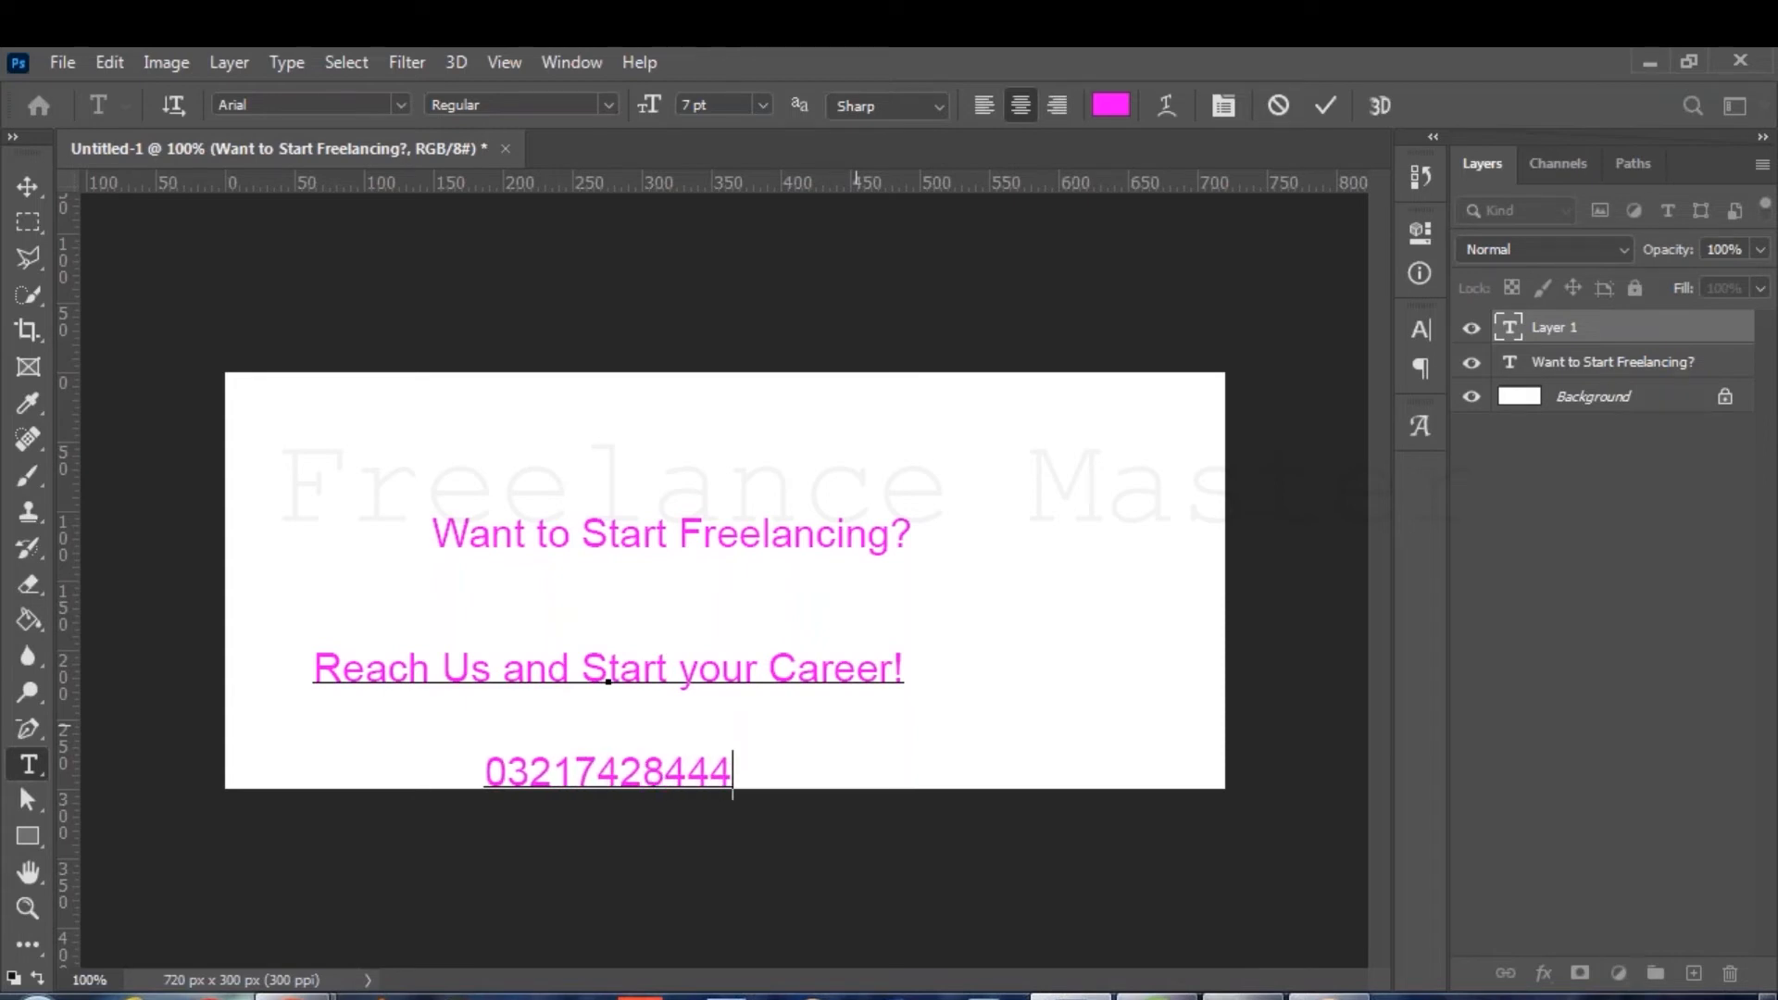
# Tighten the block's line spacing to 7 pt, move it right and up, and commit it.
pyautogui.hotkey('ctrl', 'a')
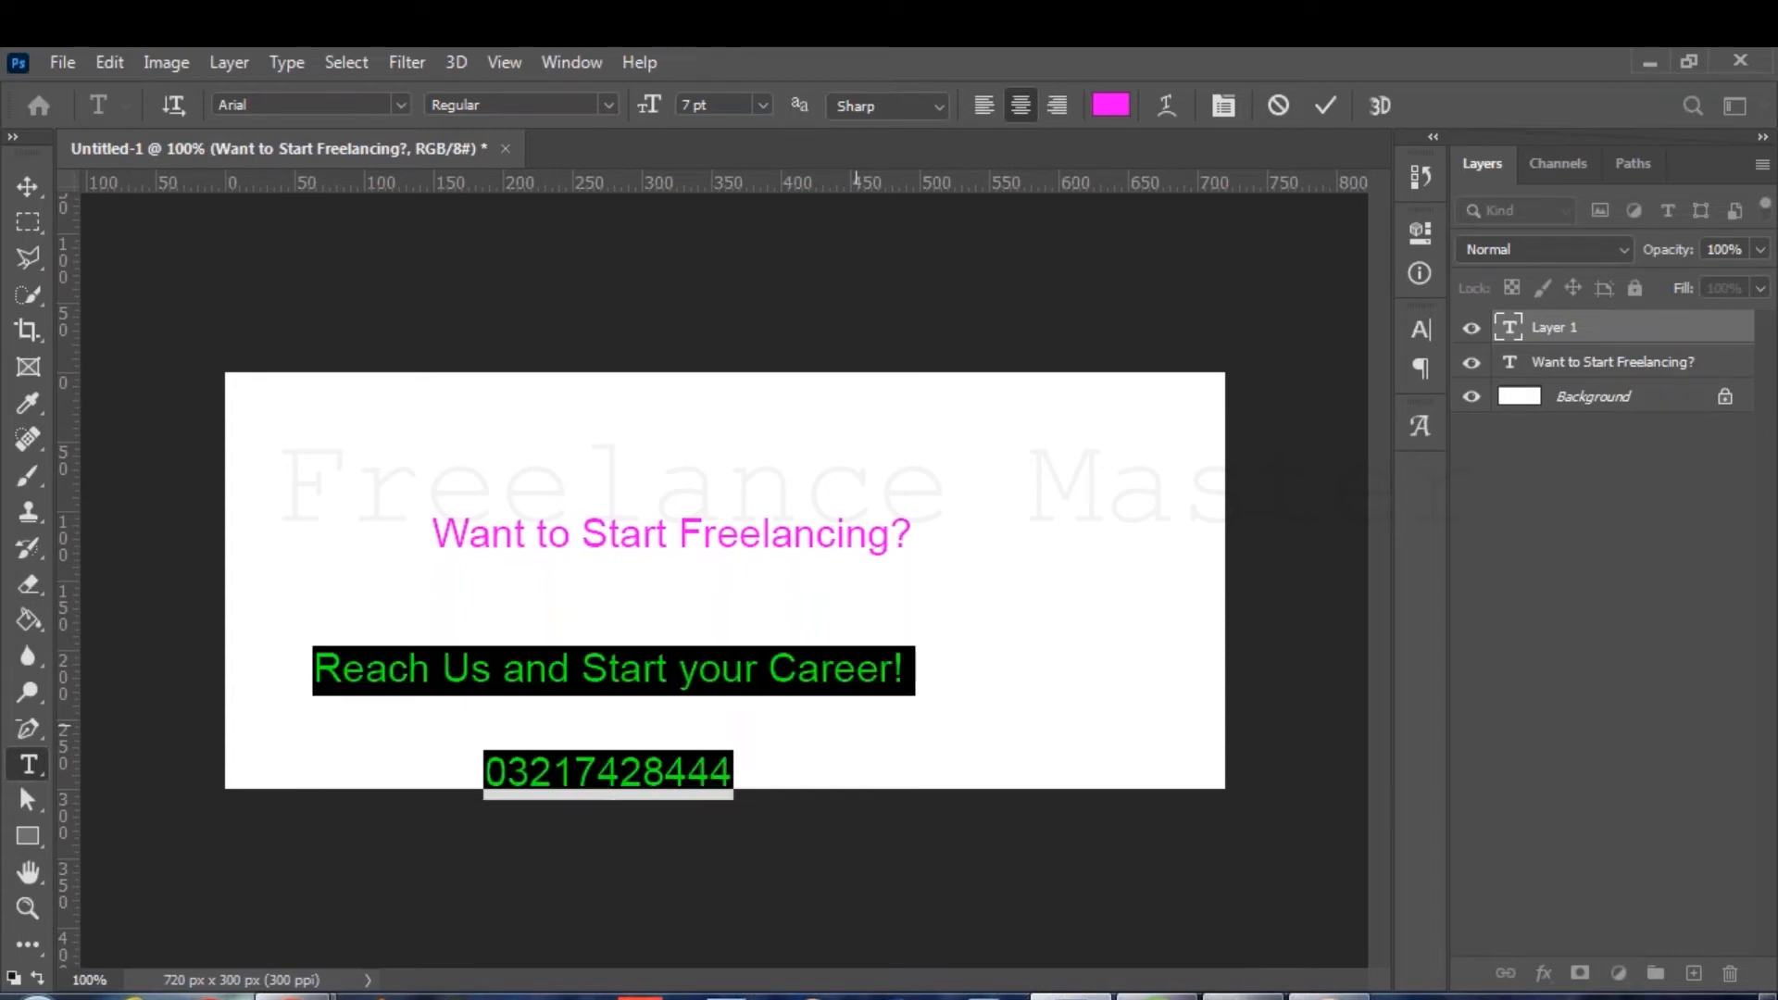
pyautogui.click(1420, 329)
pyautogui.click(1272, 401)
pyautogui.moveTo(1272, 401); pyautogui.dragTo(1262, 401)
pyautogui.moveTo(706, 485); pyautogui.dragTo(799, 468)
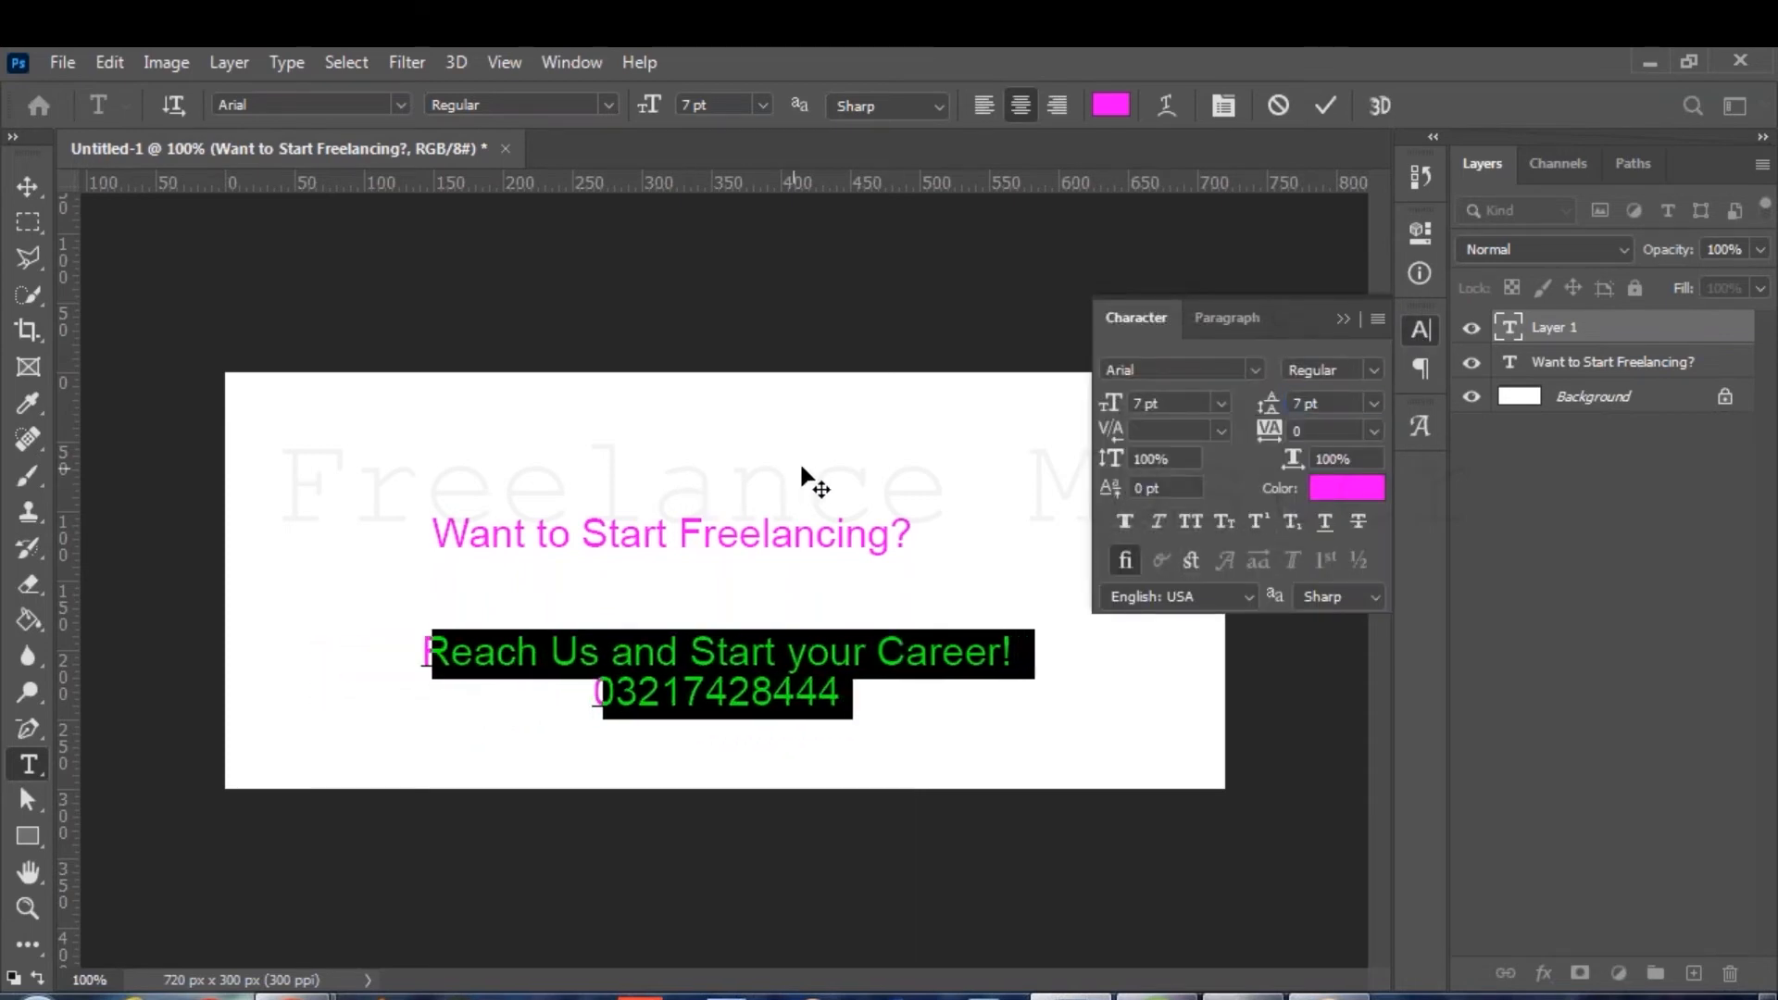
pyautogui.click(1325, 105)
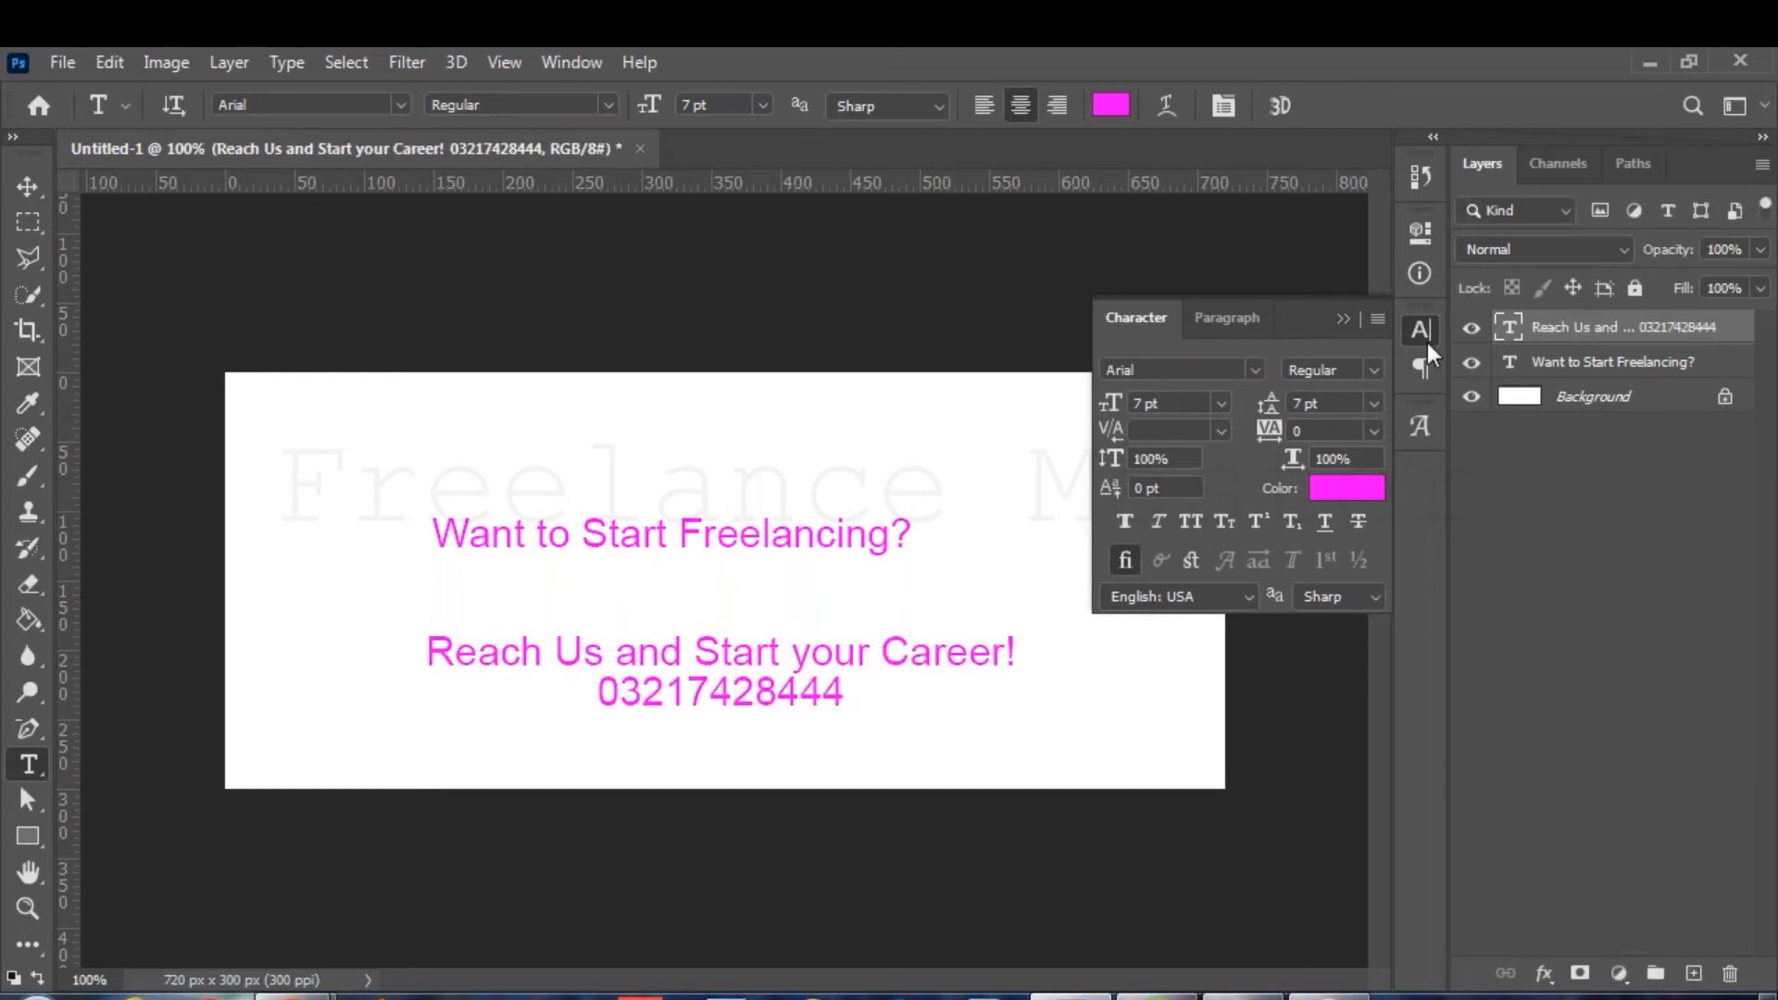
pyautogui.click(1424, 327)
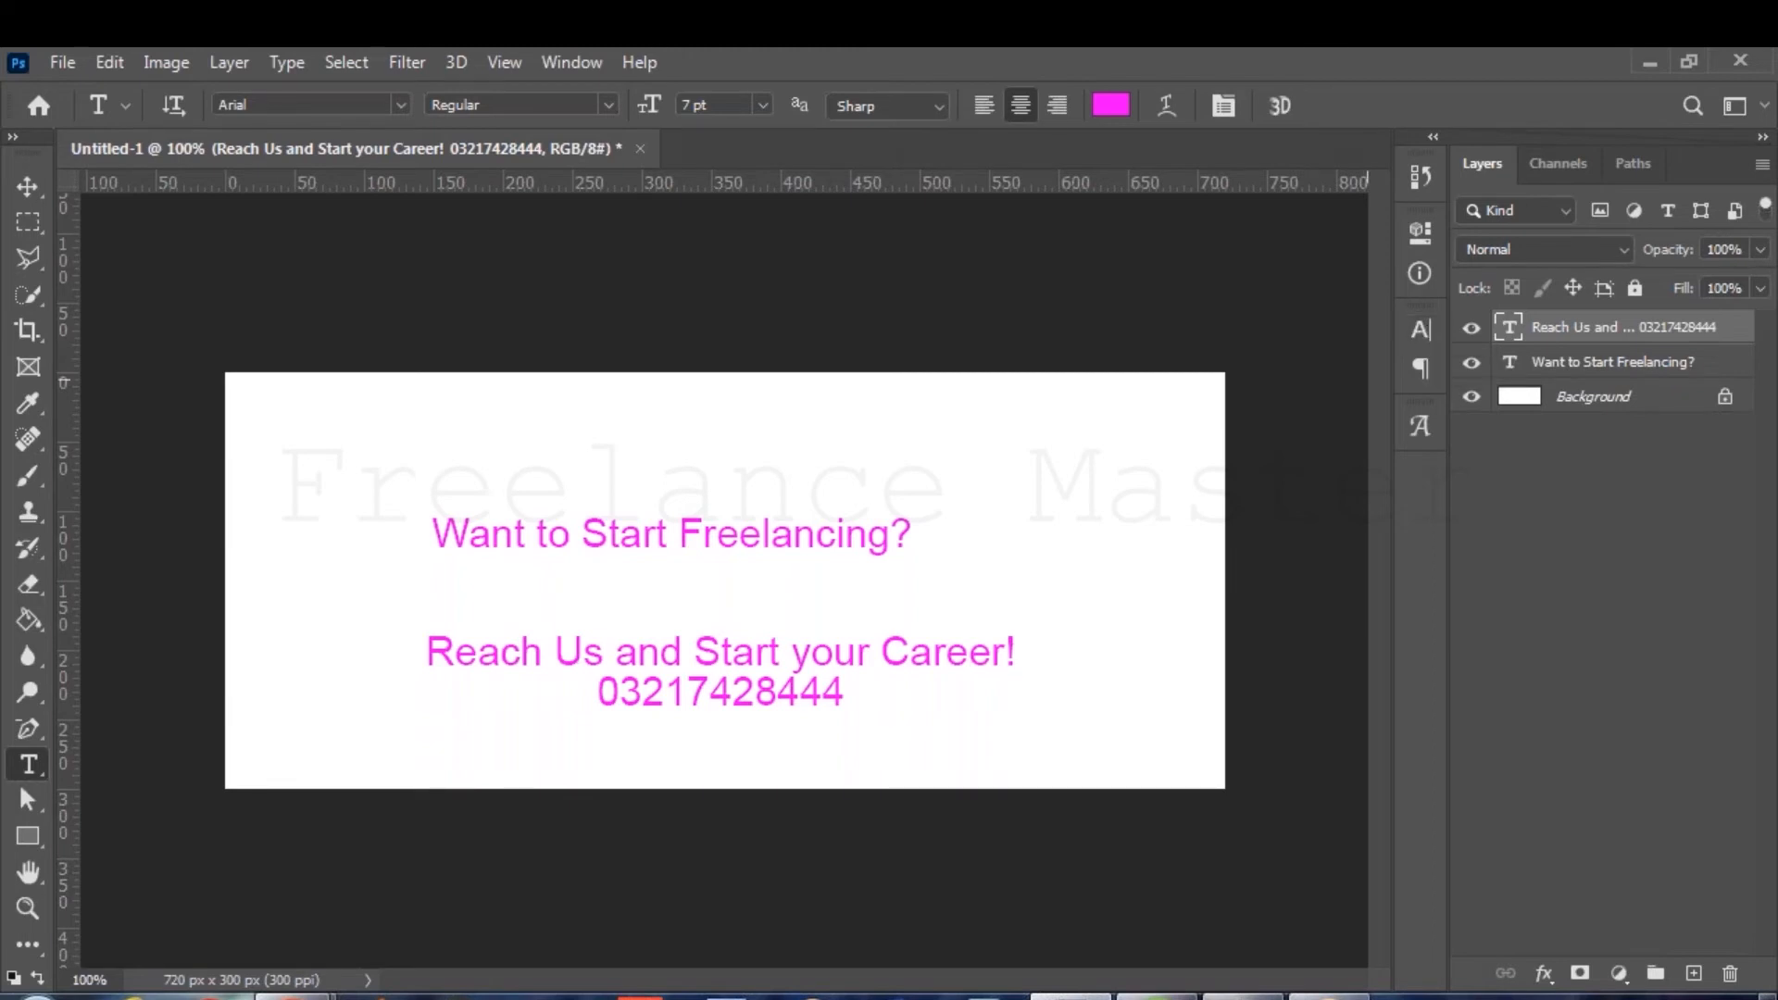
# In Chrome, run a Google Images search for 'freelancing'.
pyautogui.moveTo(297, 994)
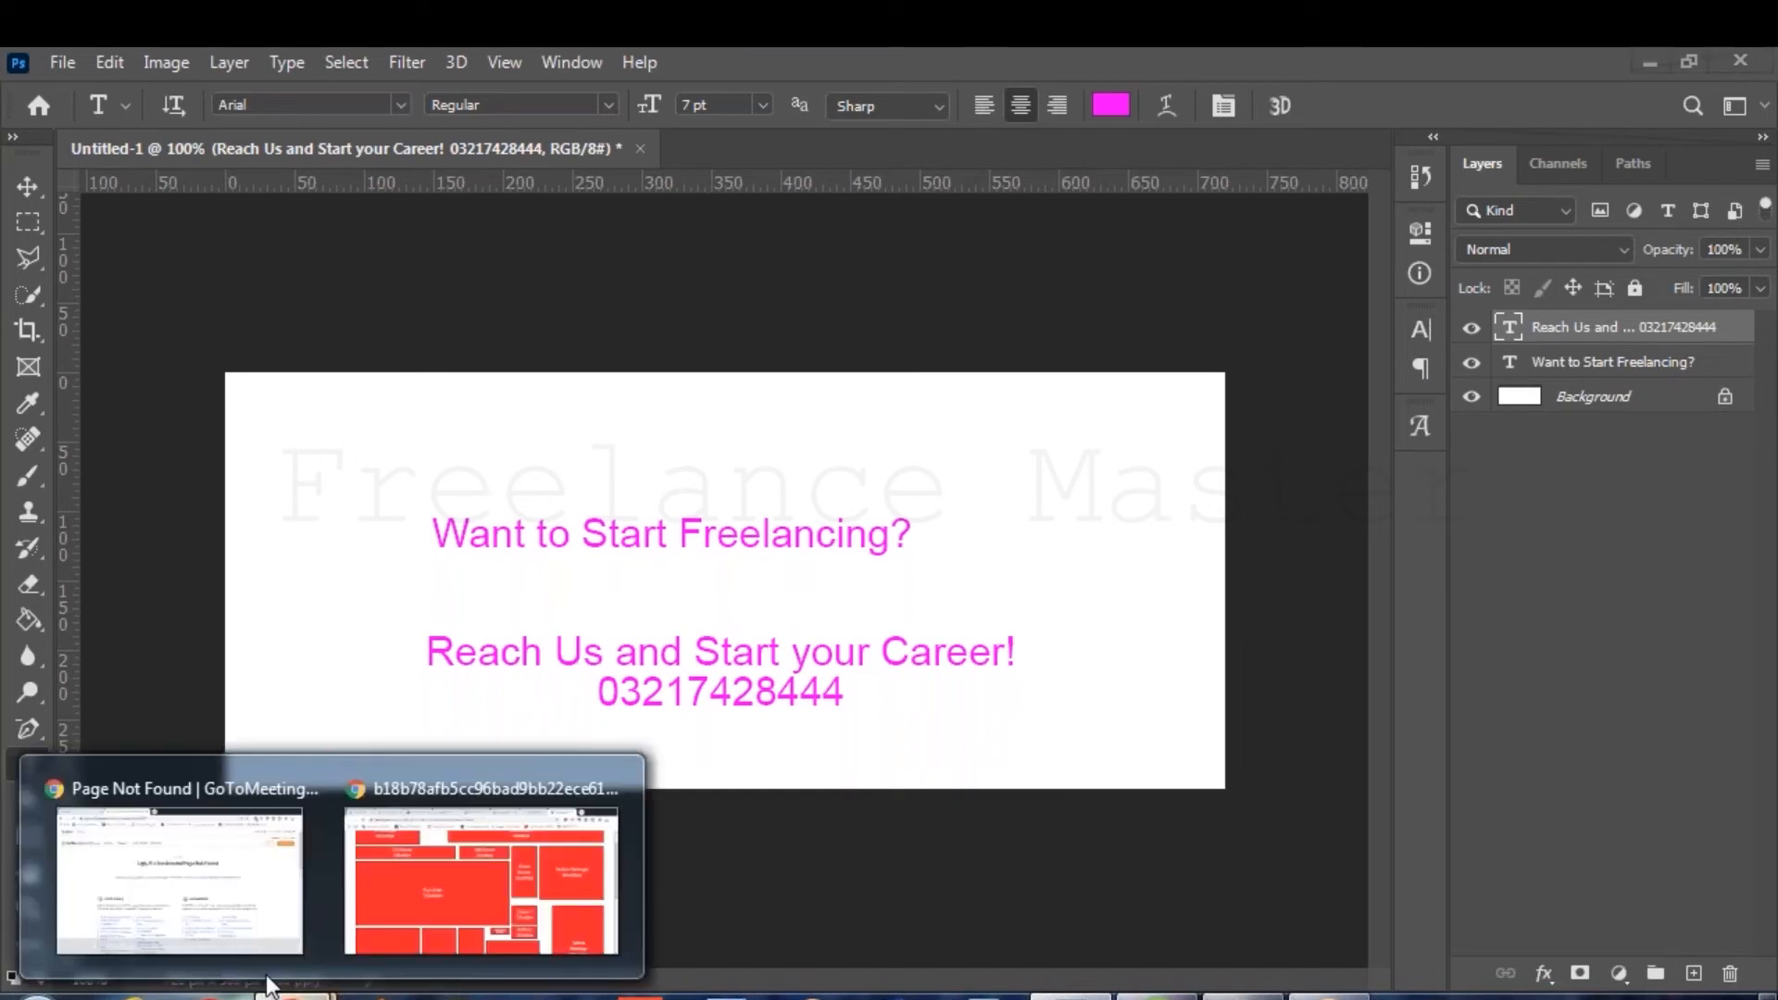
pyautogui.click(441, 863)
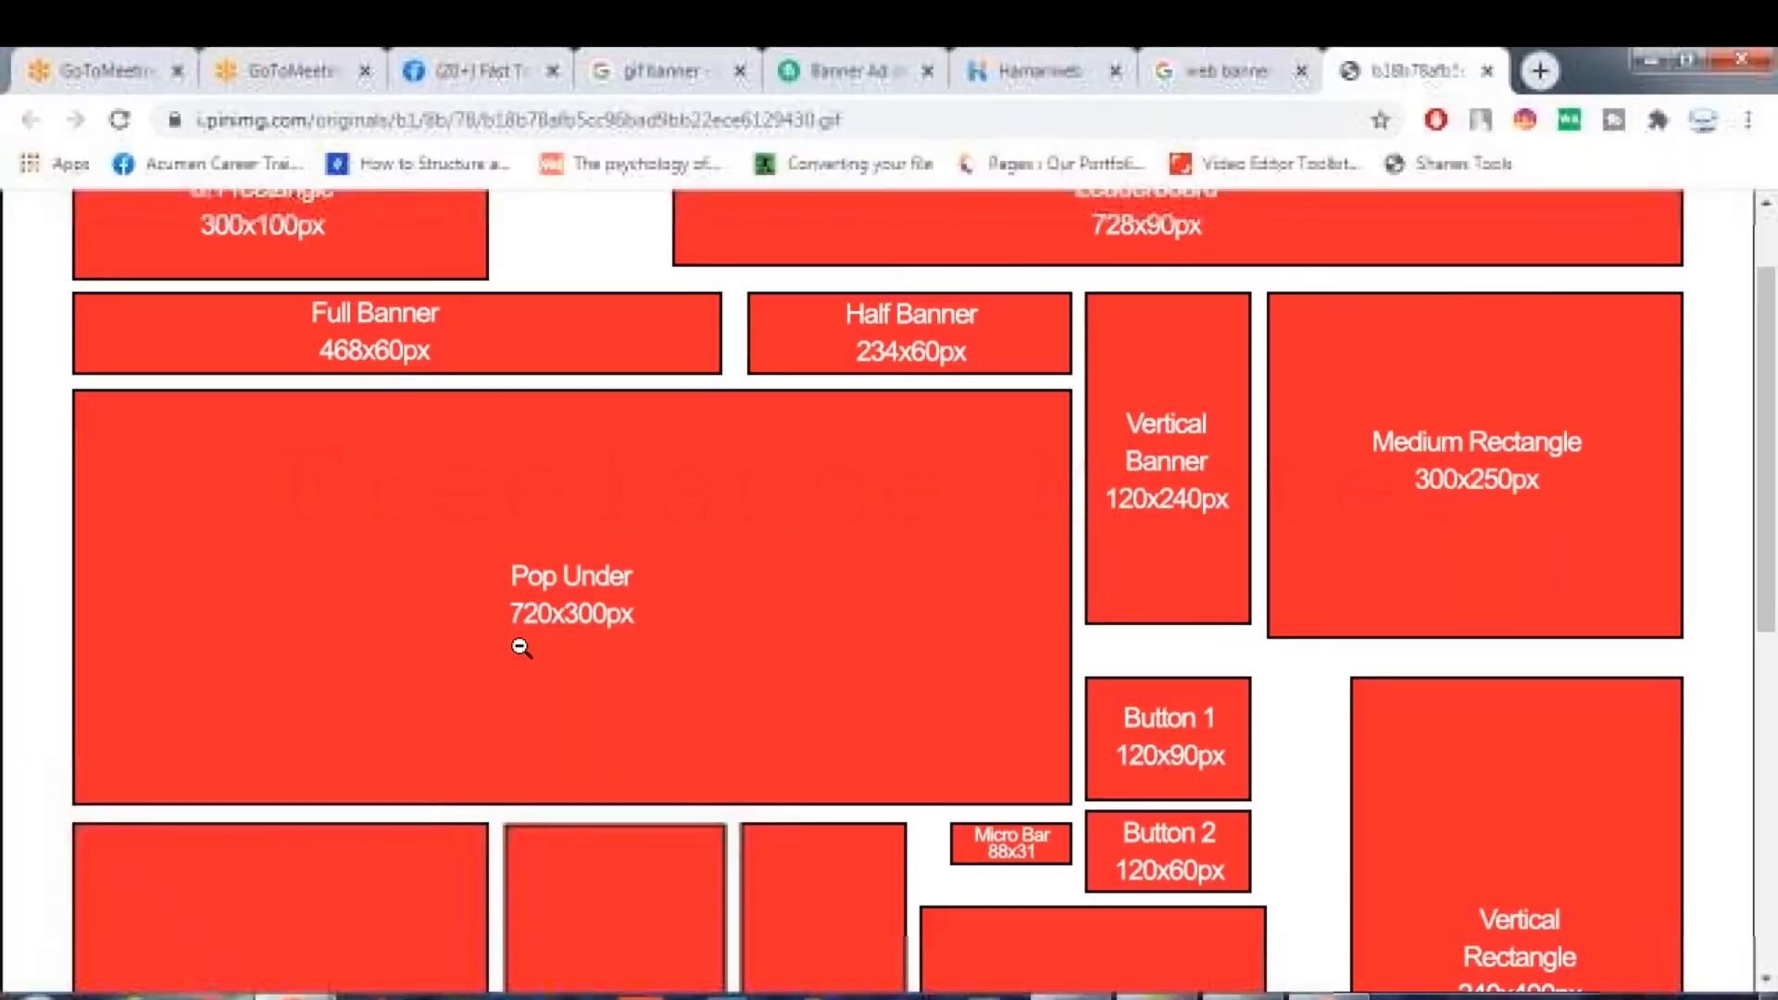
pyautogui.click(1172, 93)
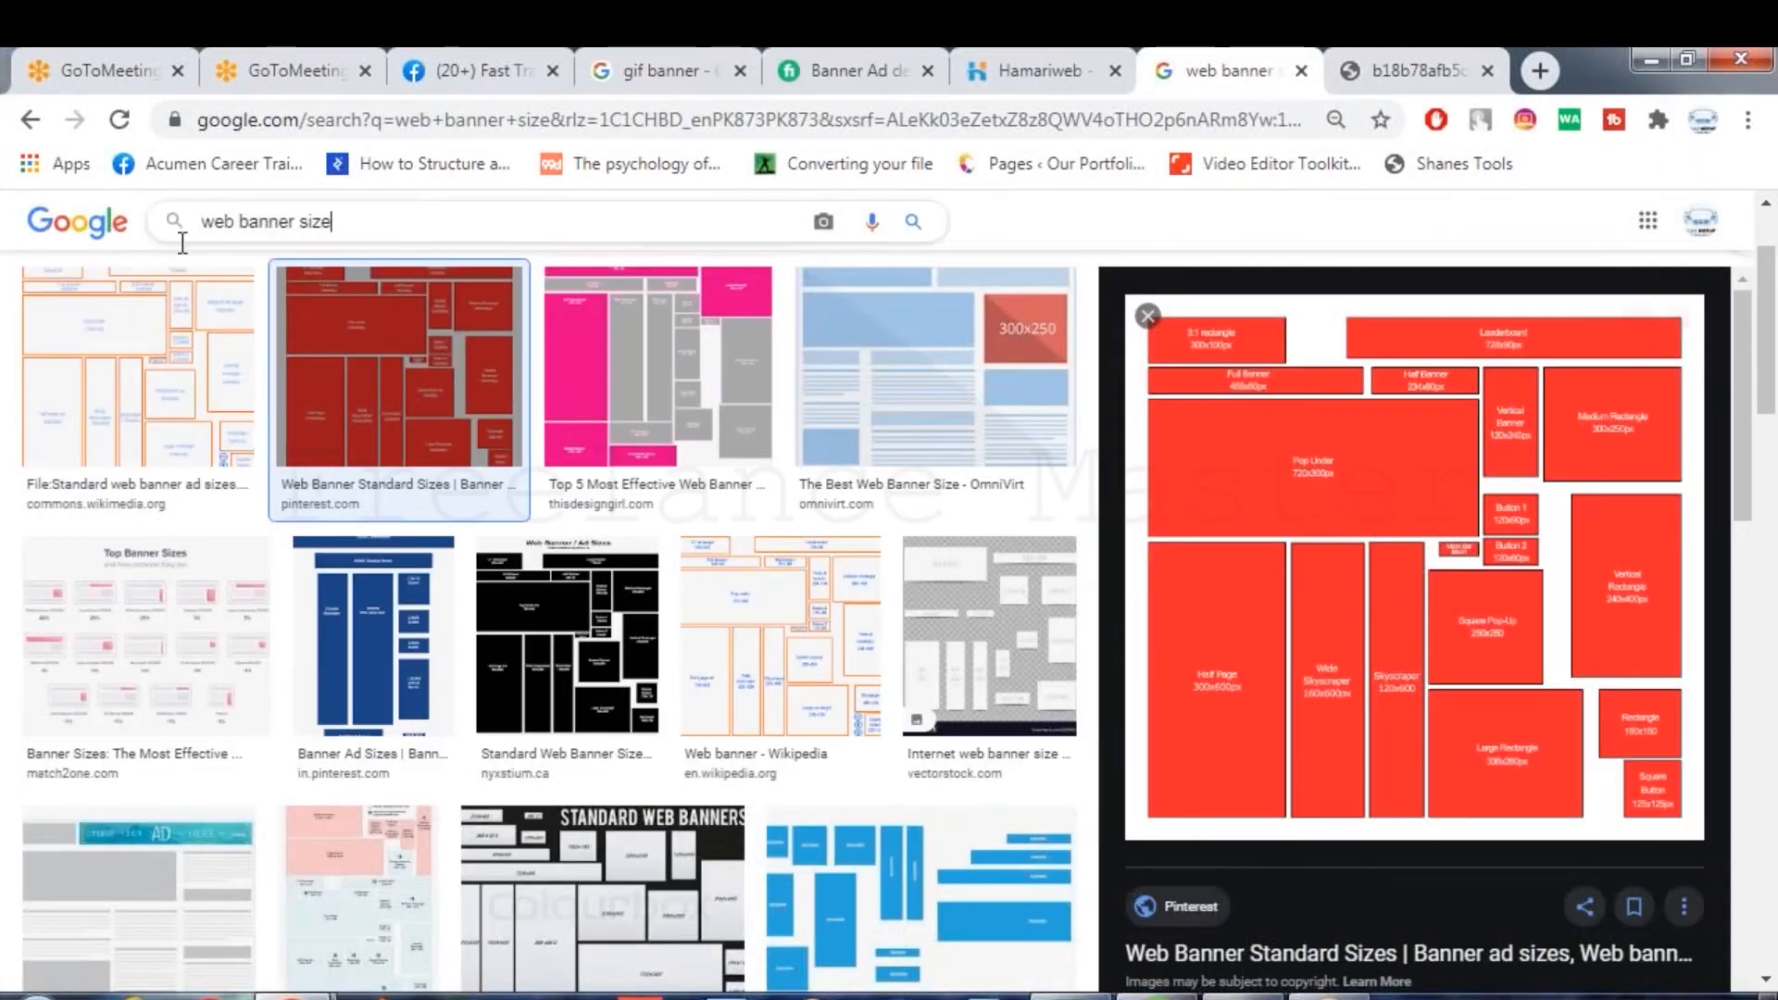
pyautogui.moveTo(335, 222); pyautogui.dragTo(113, 224)
pyautogui.write('freelancing')
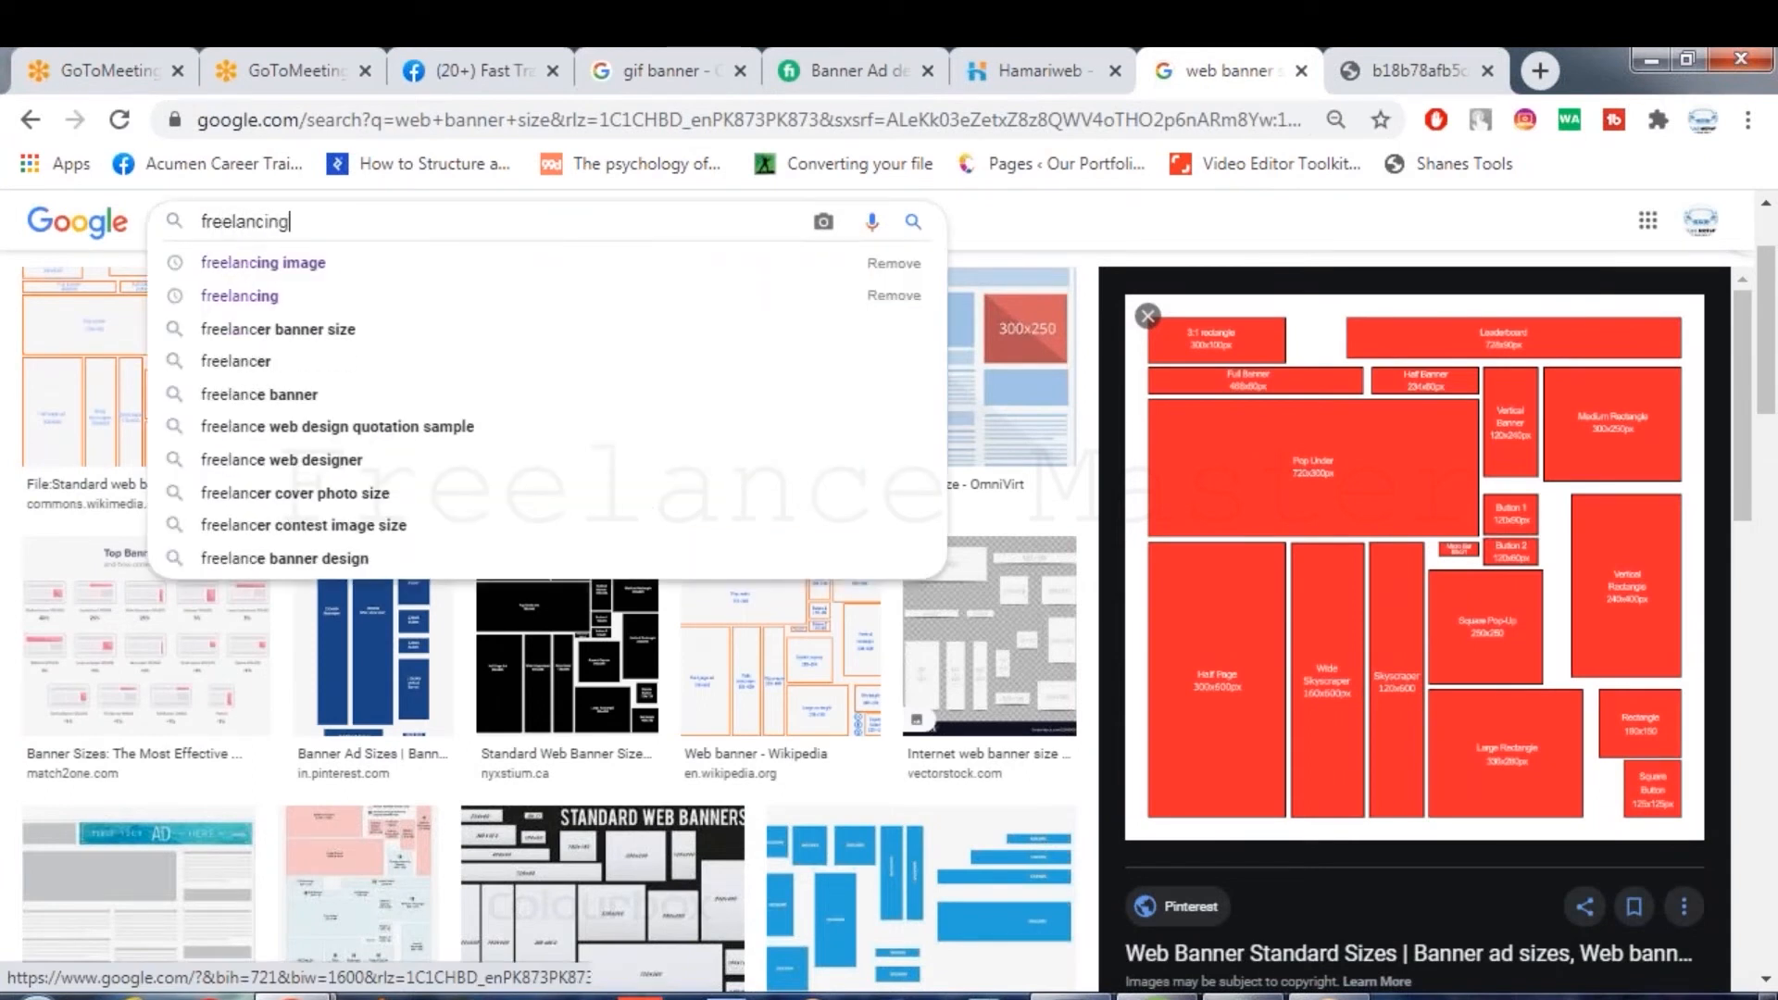
pyautogui.press('Return')
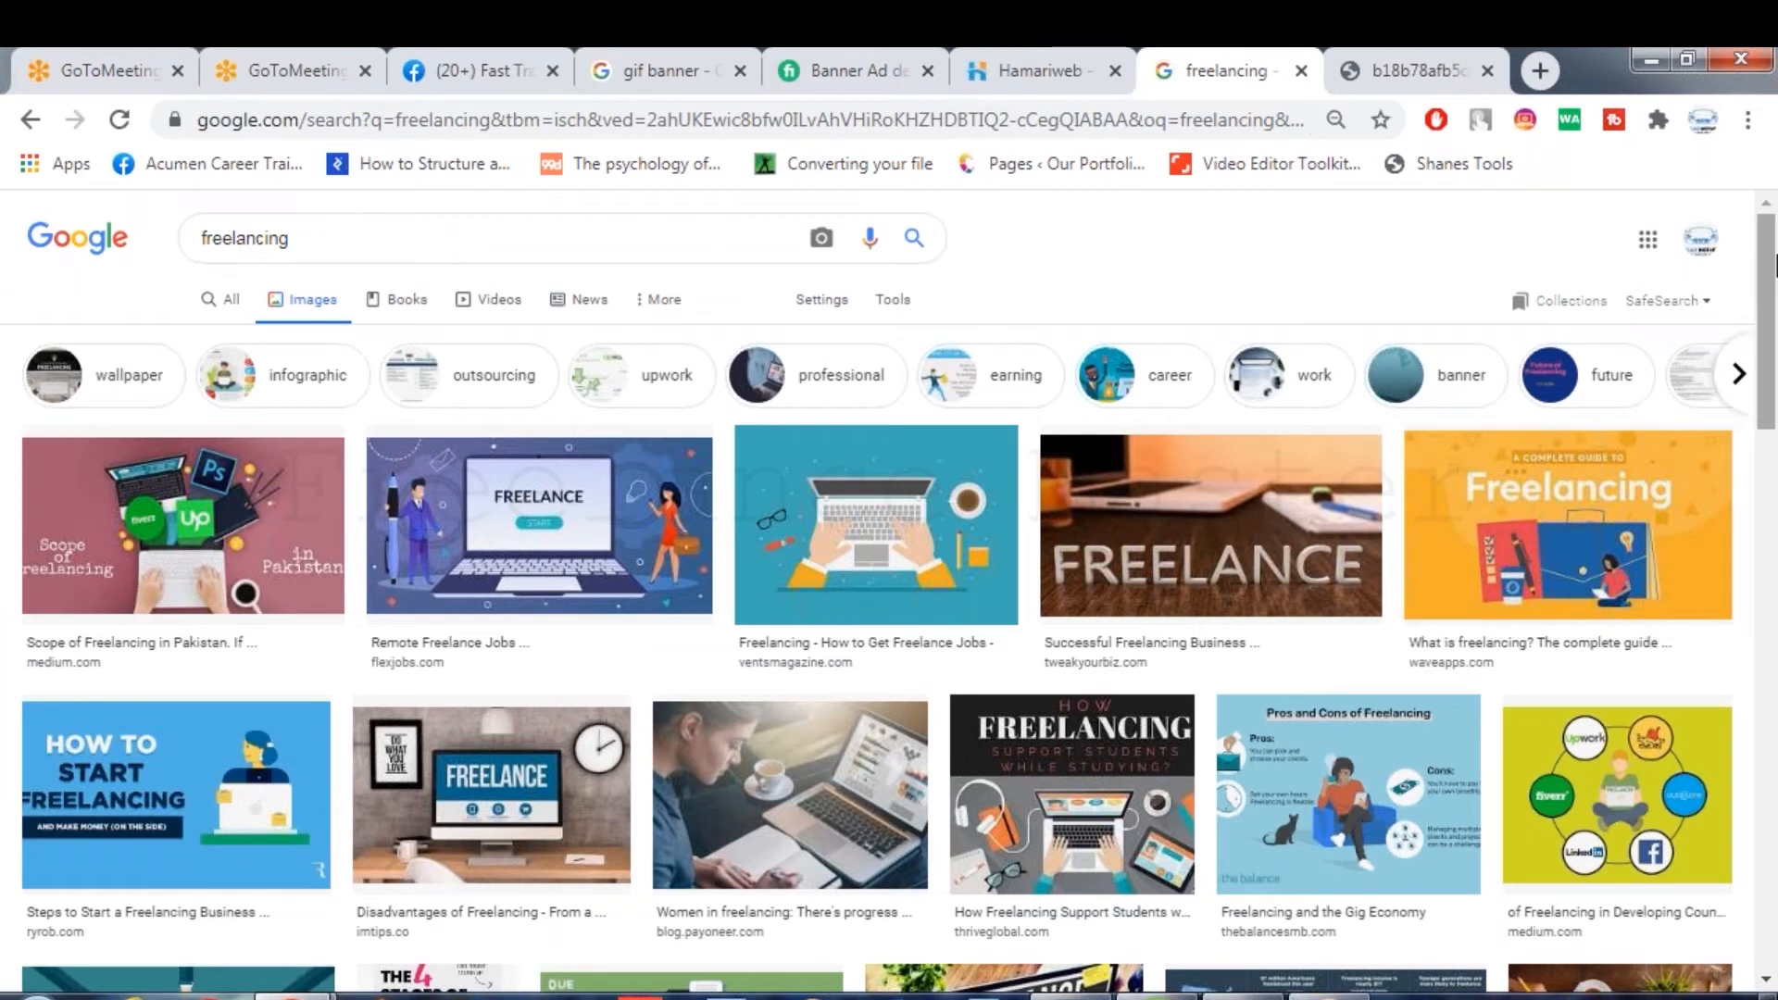
# Preview the Feedough freelancing illustration and copy the image.
pyautogui.scroll(-2, 1770, 283)
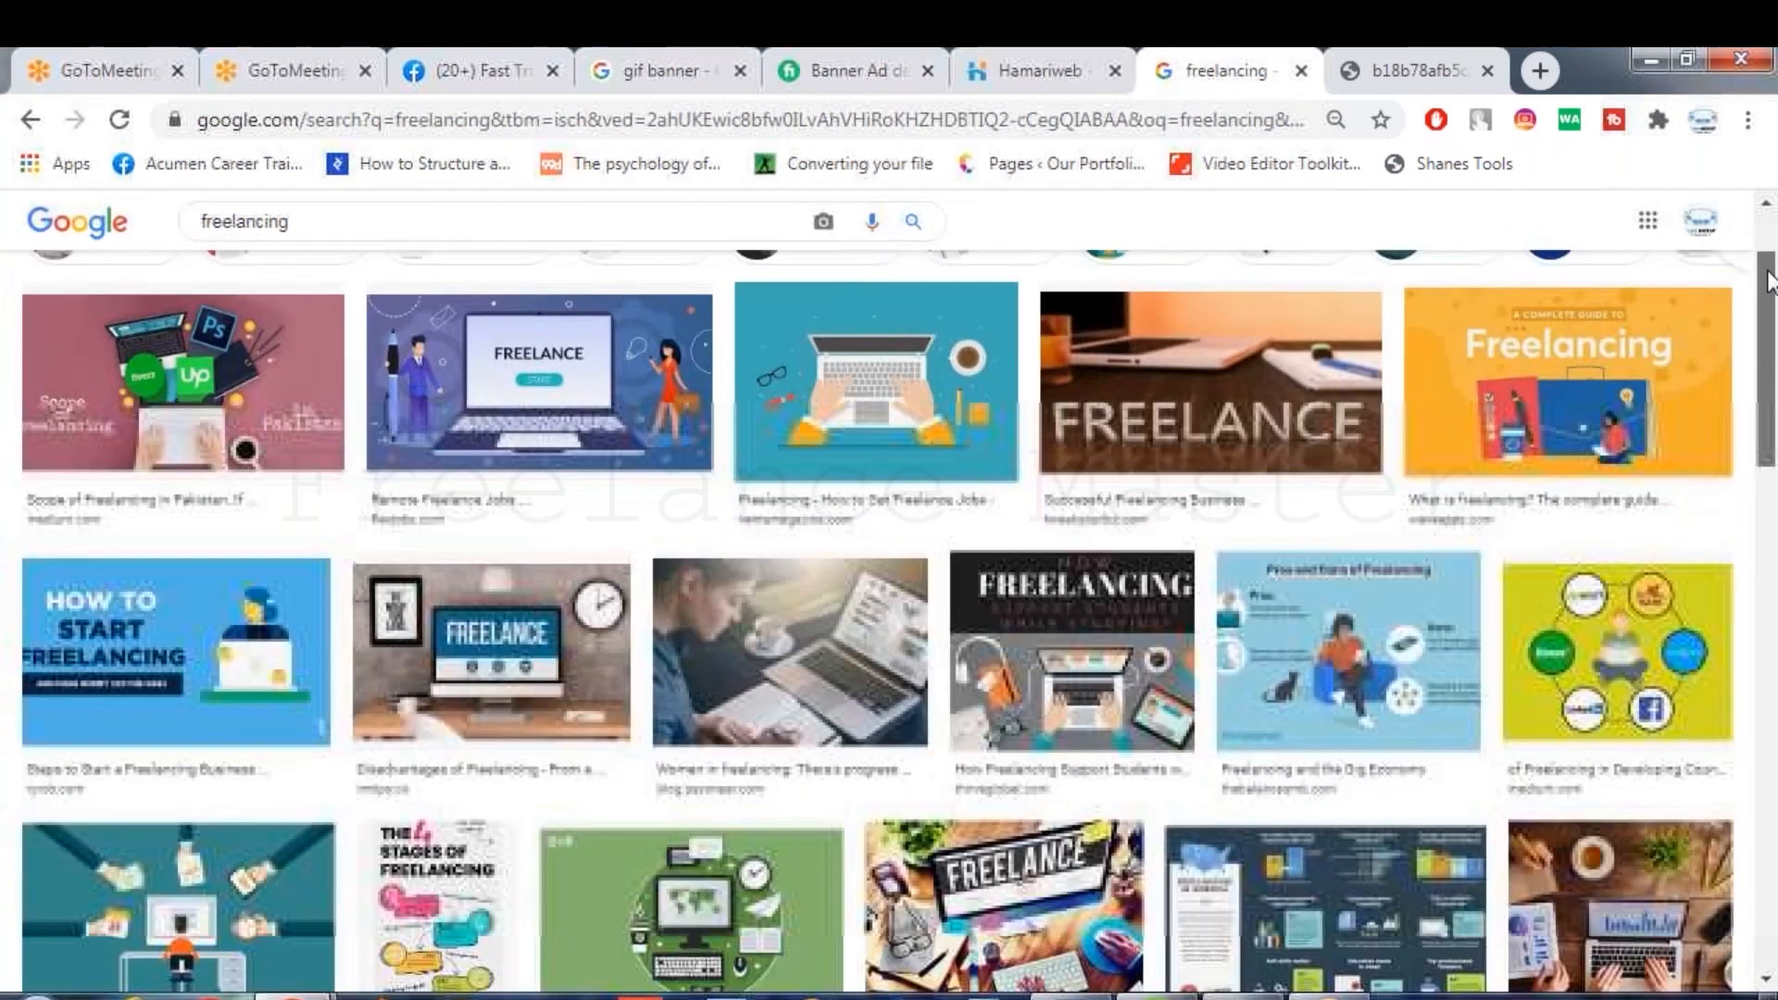
pyautogui.moveTo(1768, 287); pyautogui.dragTo(1771, 467)
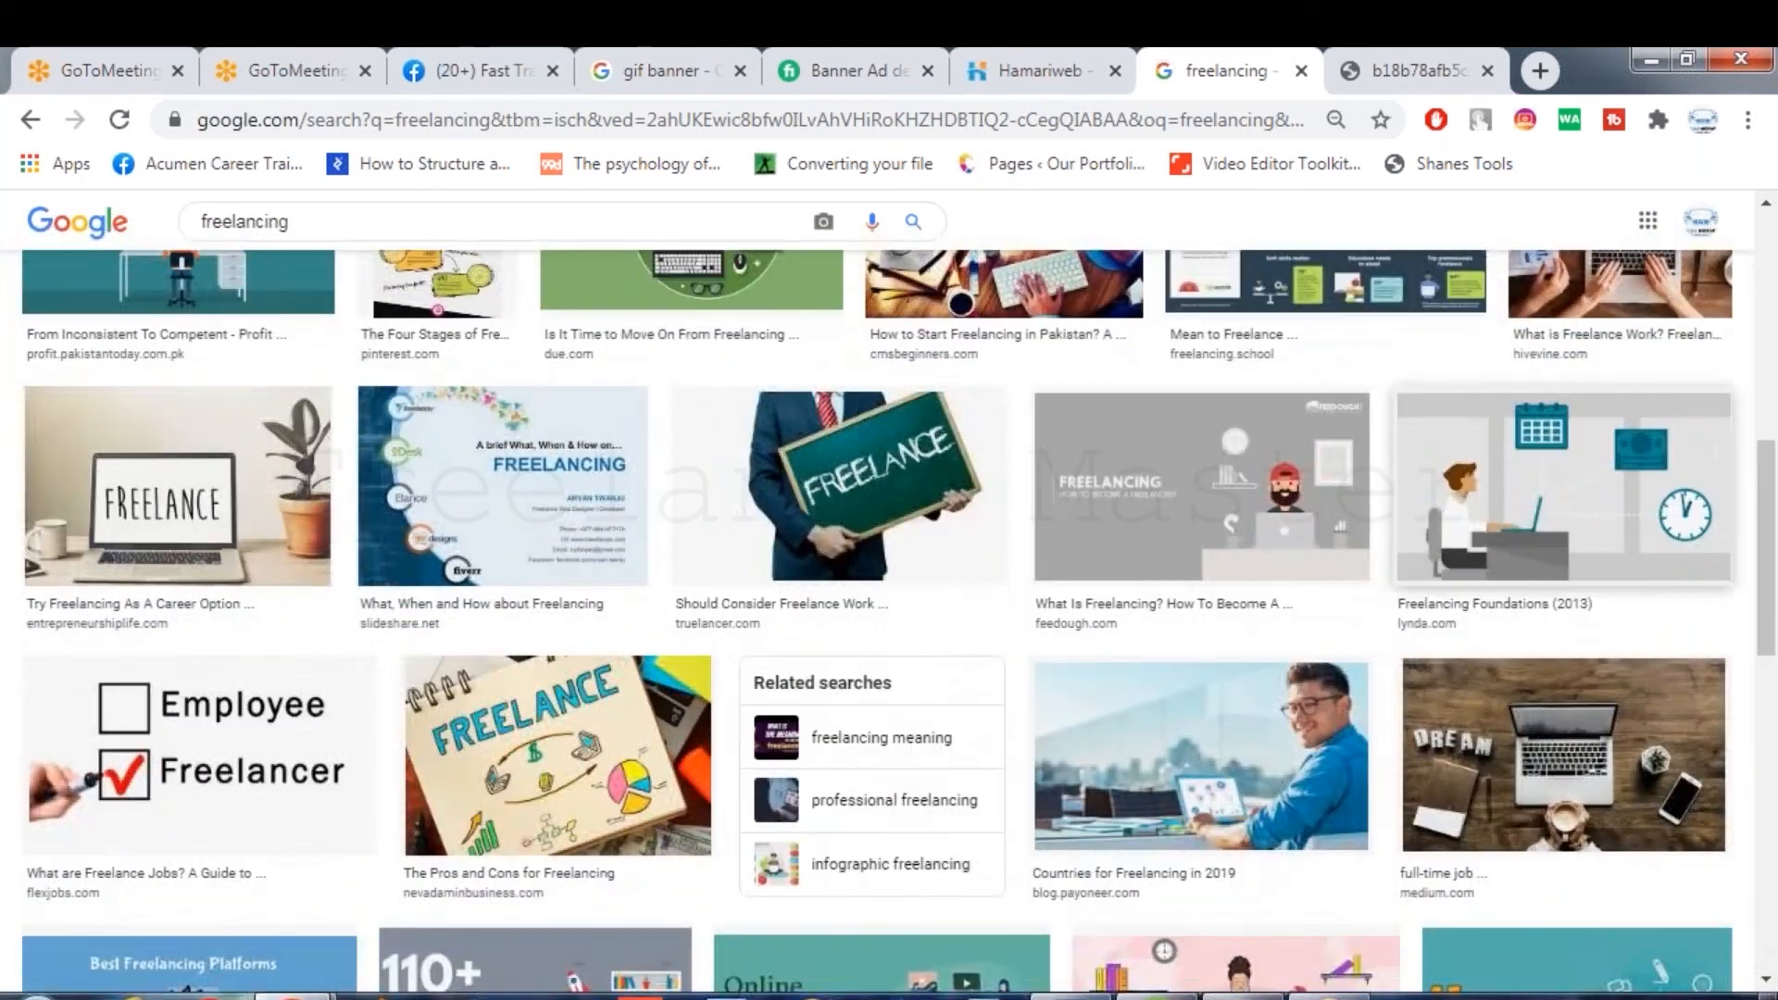
pyautogui.click(1285, 491)
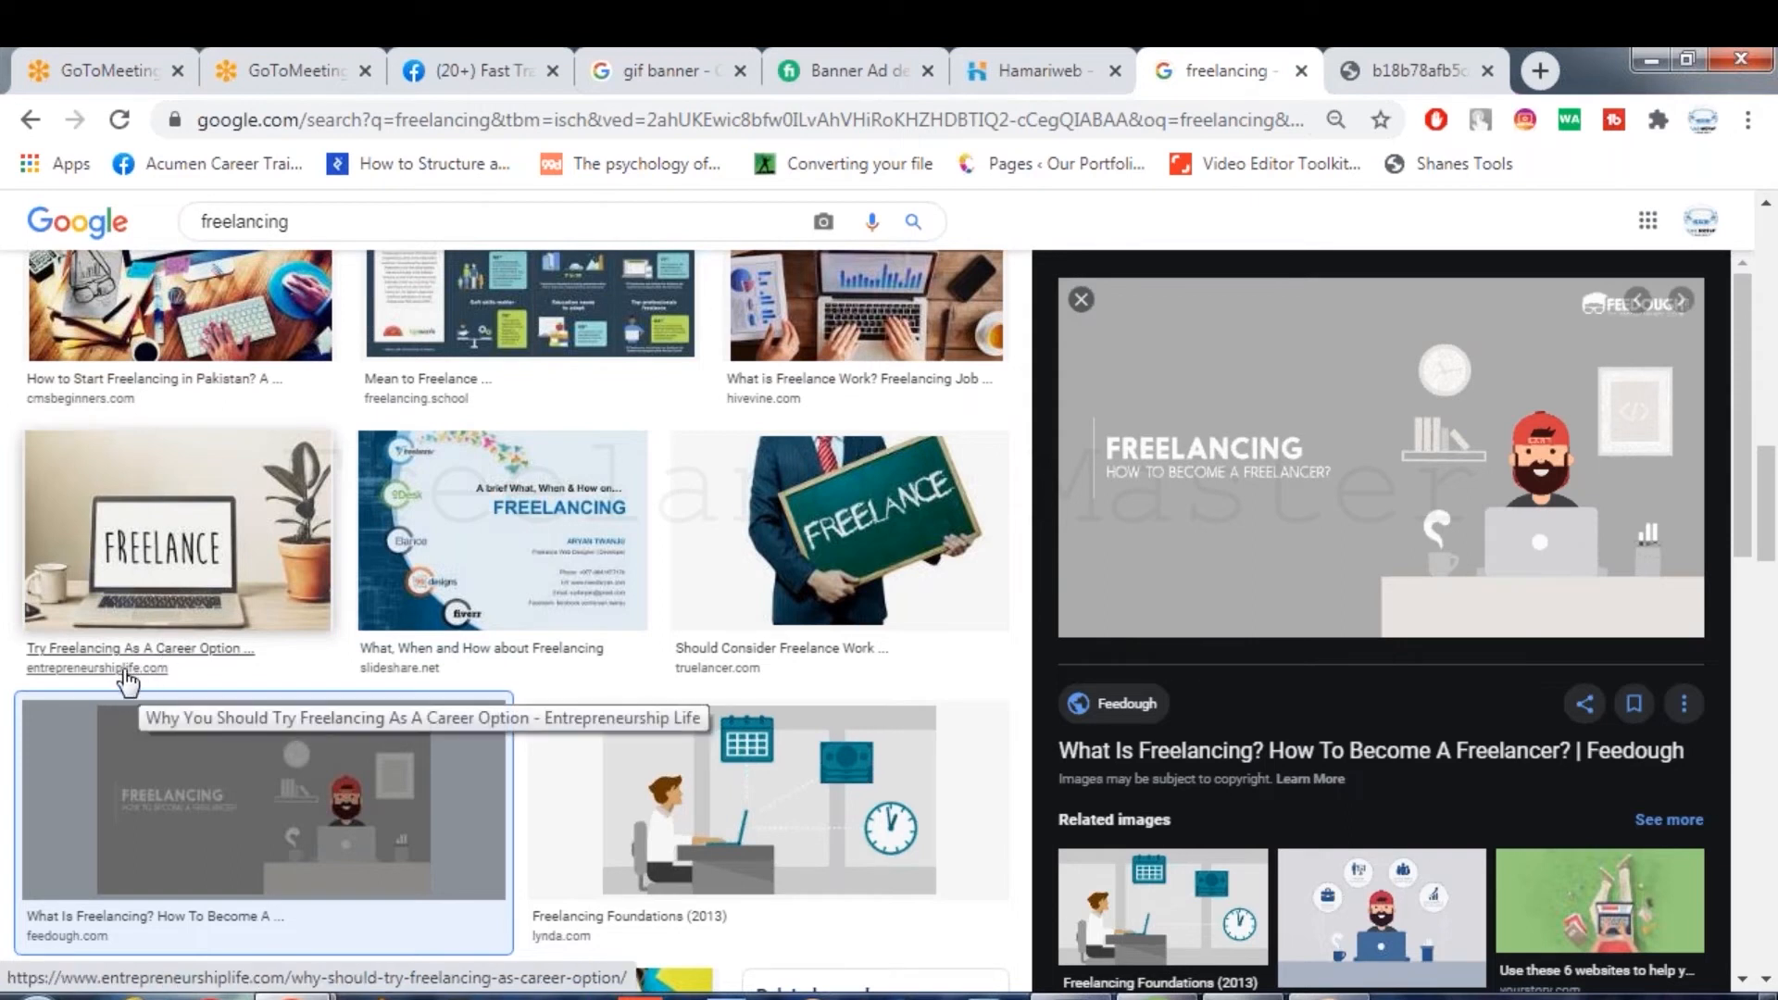
pyautogui.hotkey('ctrl', '+')
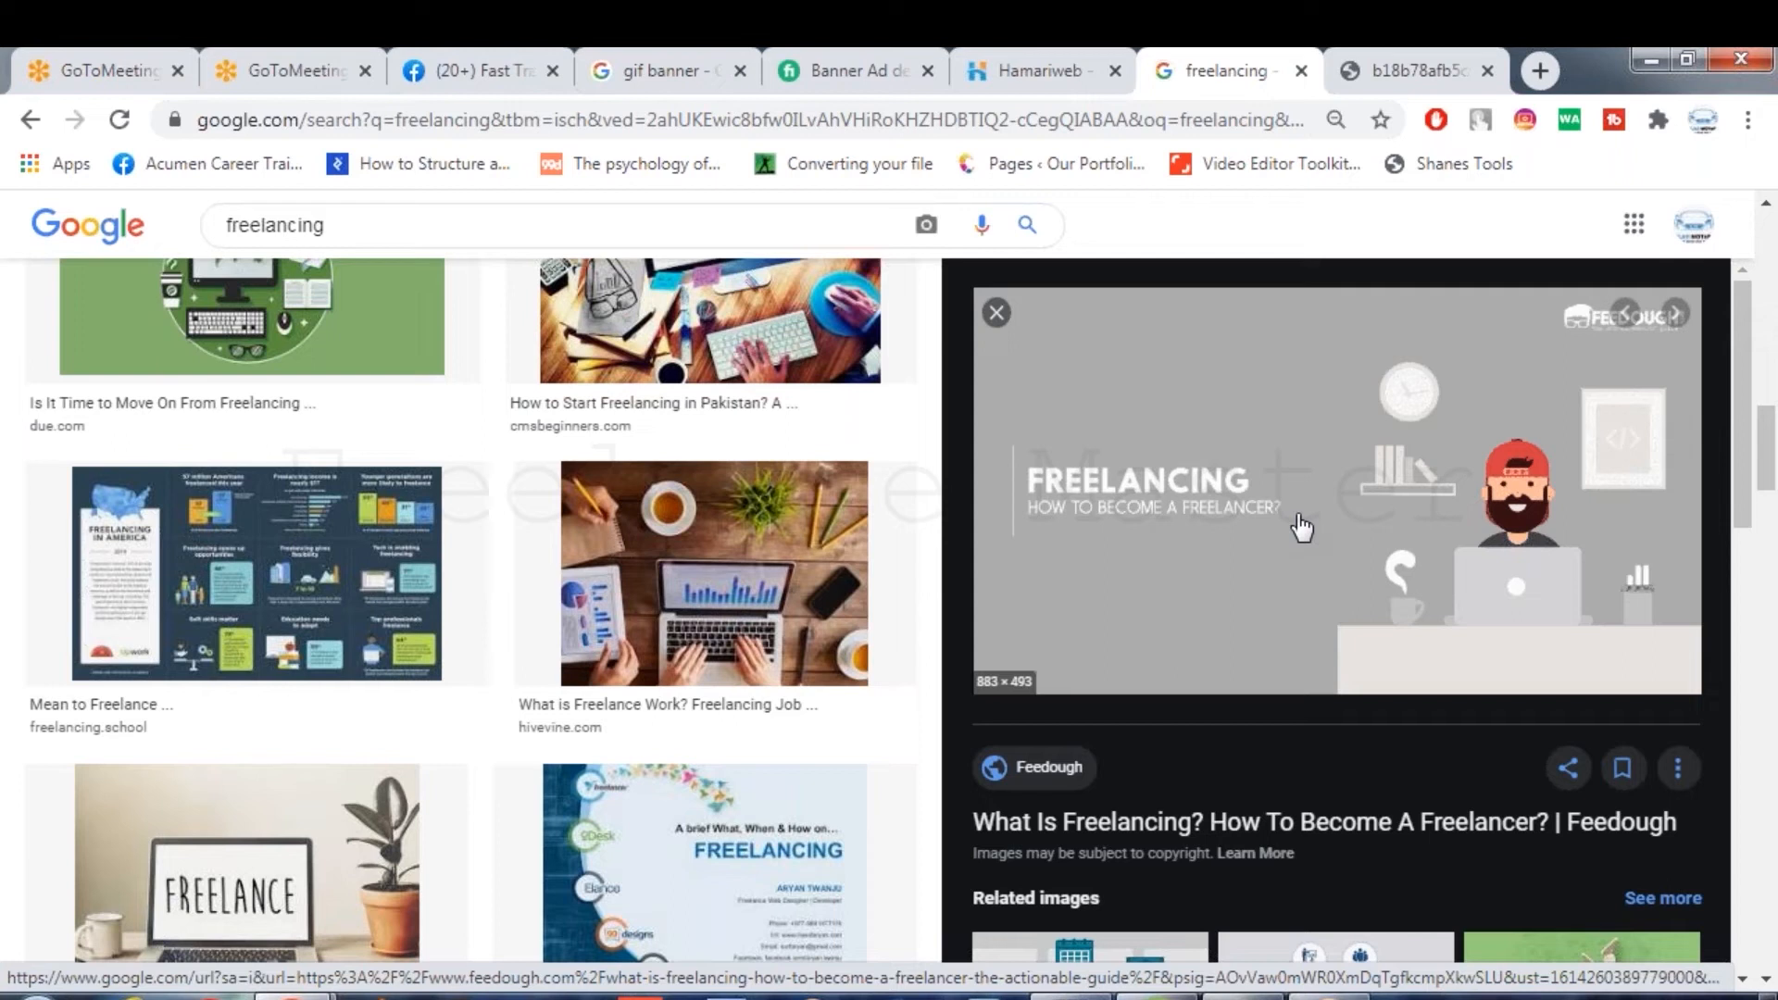
pyautogui.rightClick(1309, 436)
pyautogui.click(1434, 753)
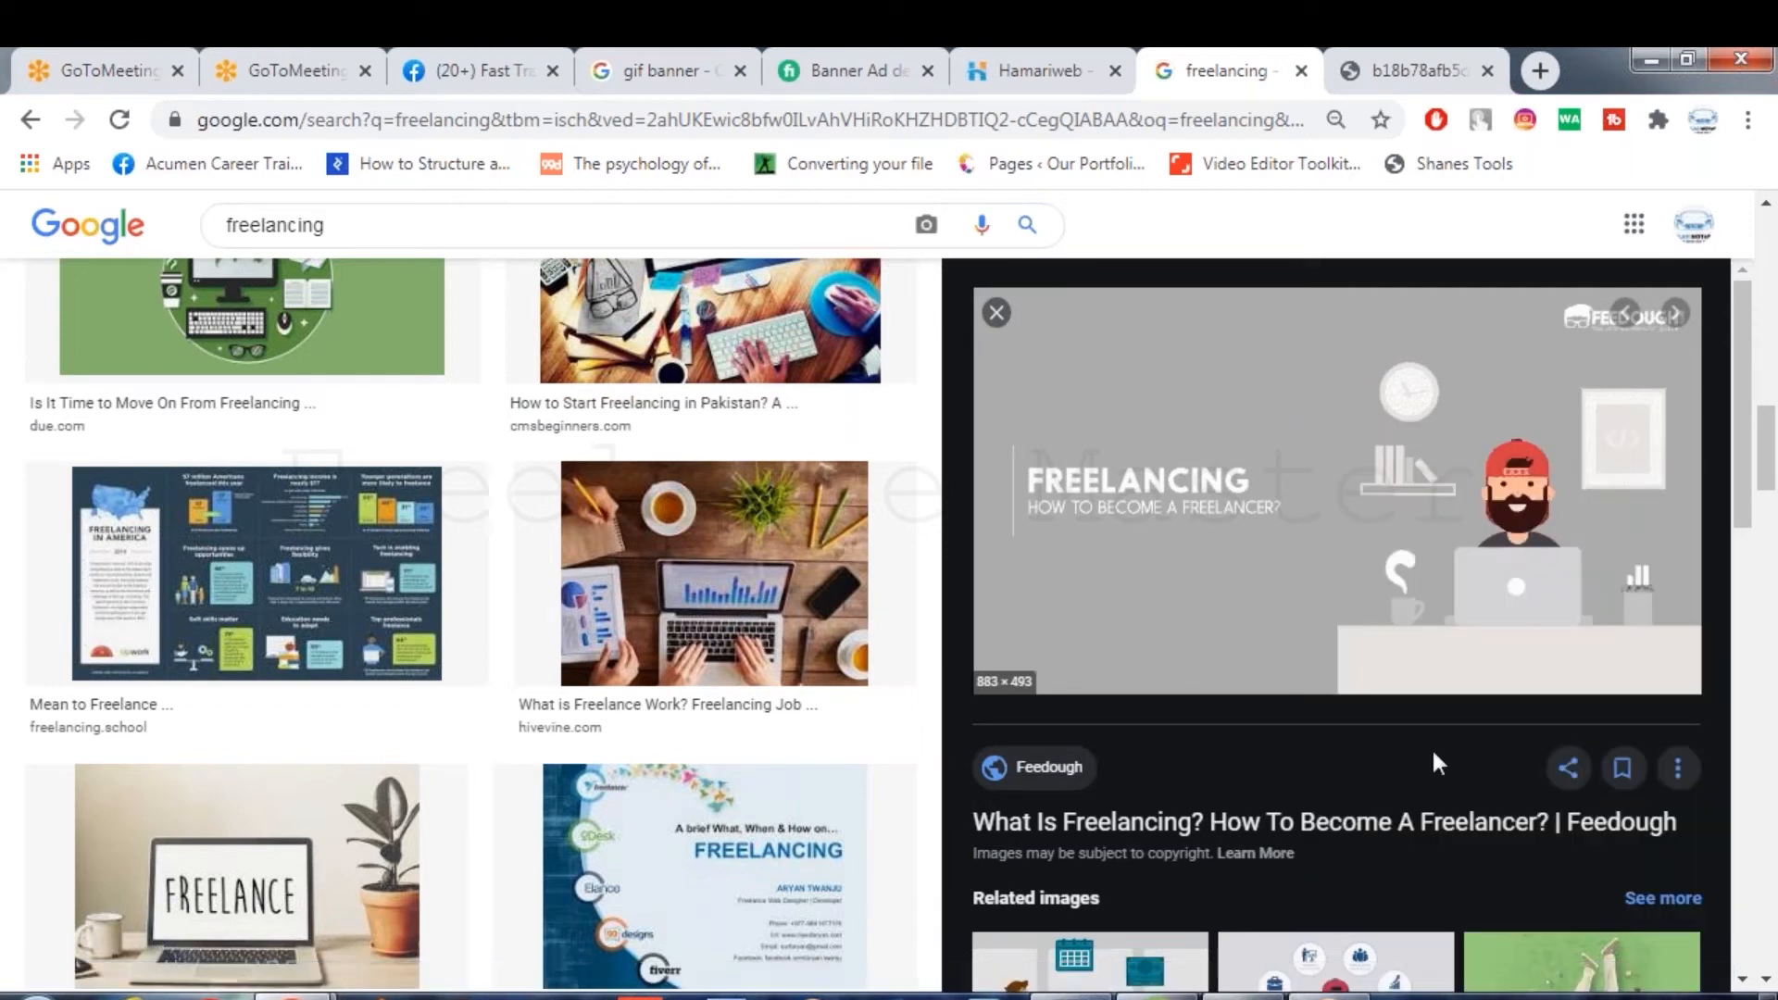
# Paste the Feedough illustration as Layer 1, scale it down and centre it on the banner.
pyautogui.hotkey('alt', 'Tab')
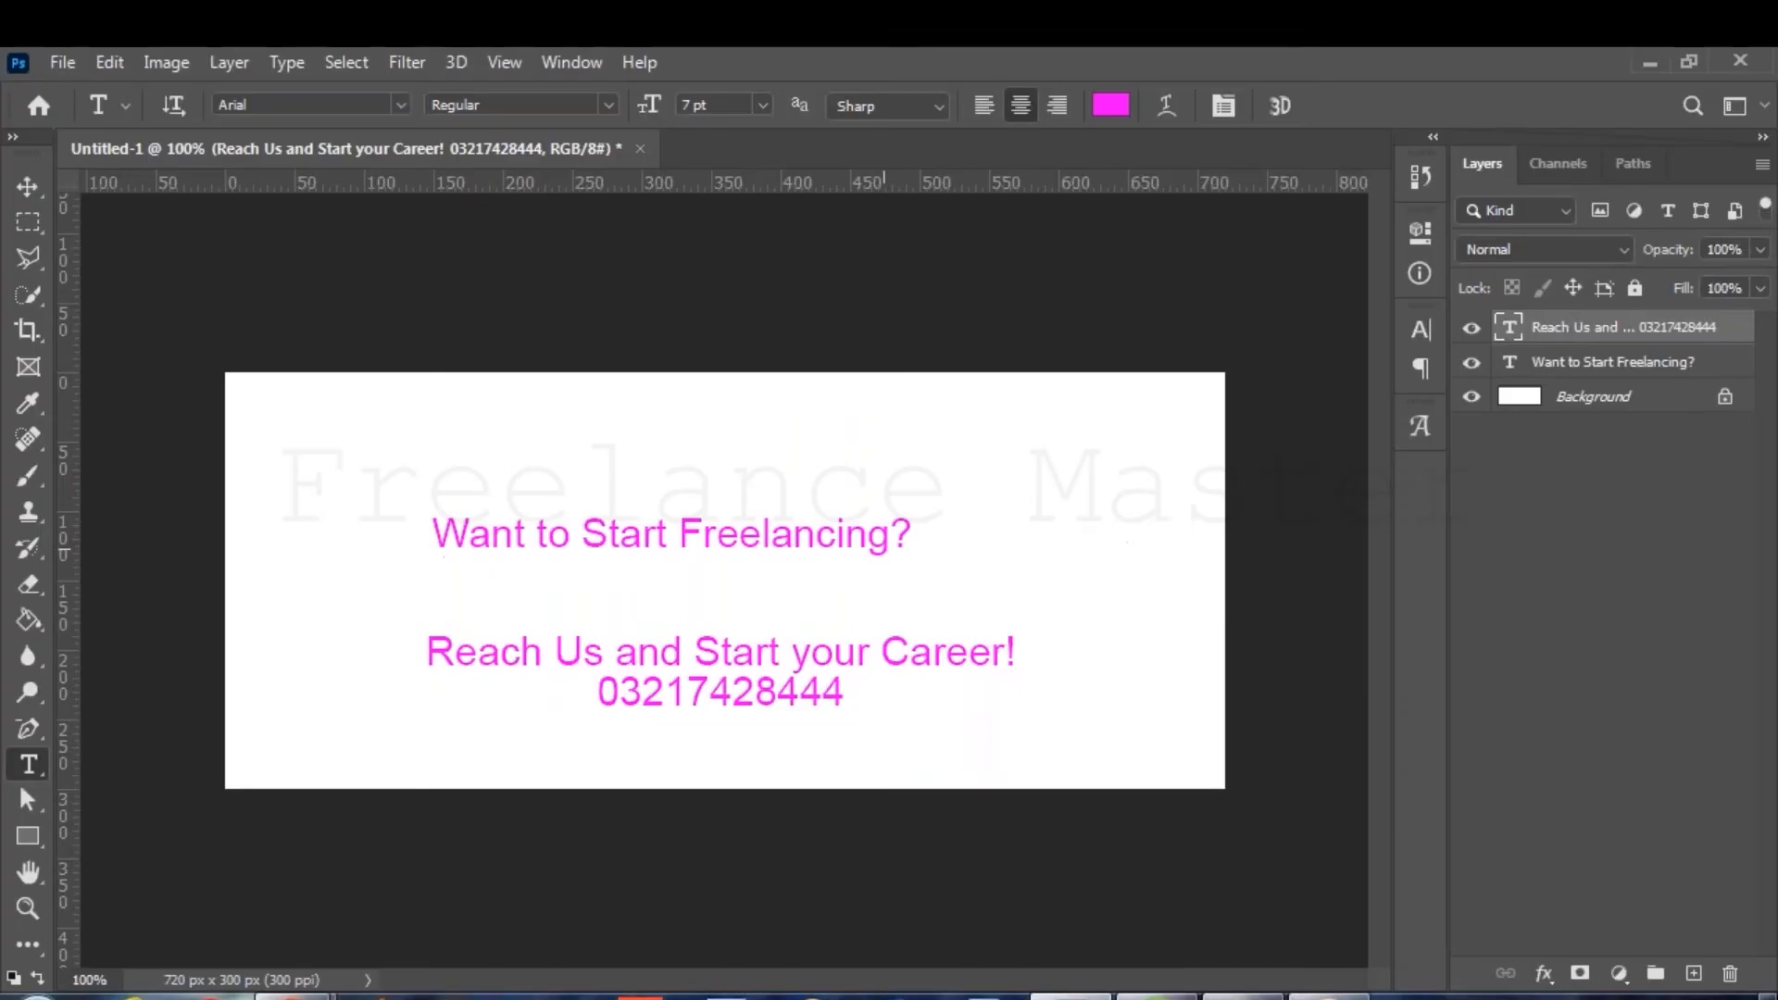
pyautogui.hotkey('ctrl', 'v')
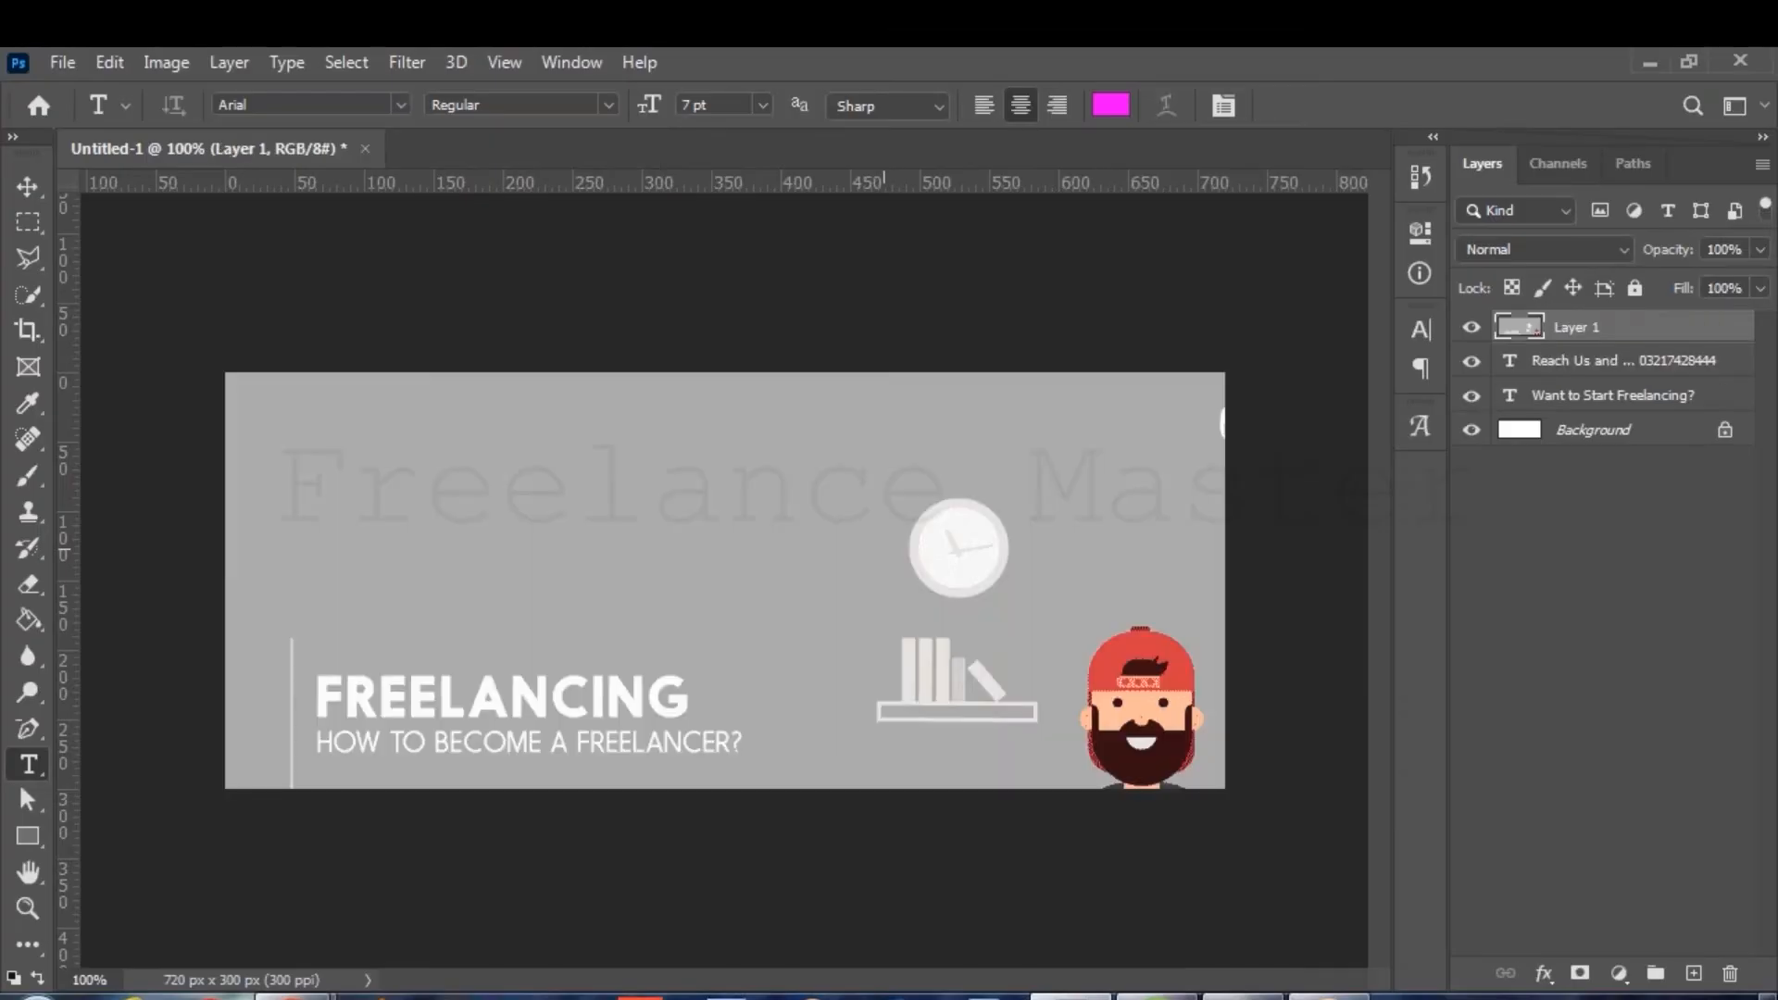
pyautogui.hotkey('ctrl', 't')
pyautogui.moveTo(225, 372); pyautogui.dragTo(886, 760)
pyautogui.moveTo(1034, 809); pyautogui.dragTo(637, 503)
pyautogui.press('Return')
pyautogui.press('t')
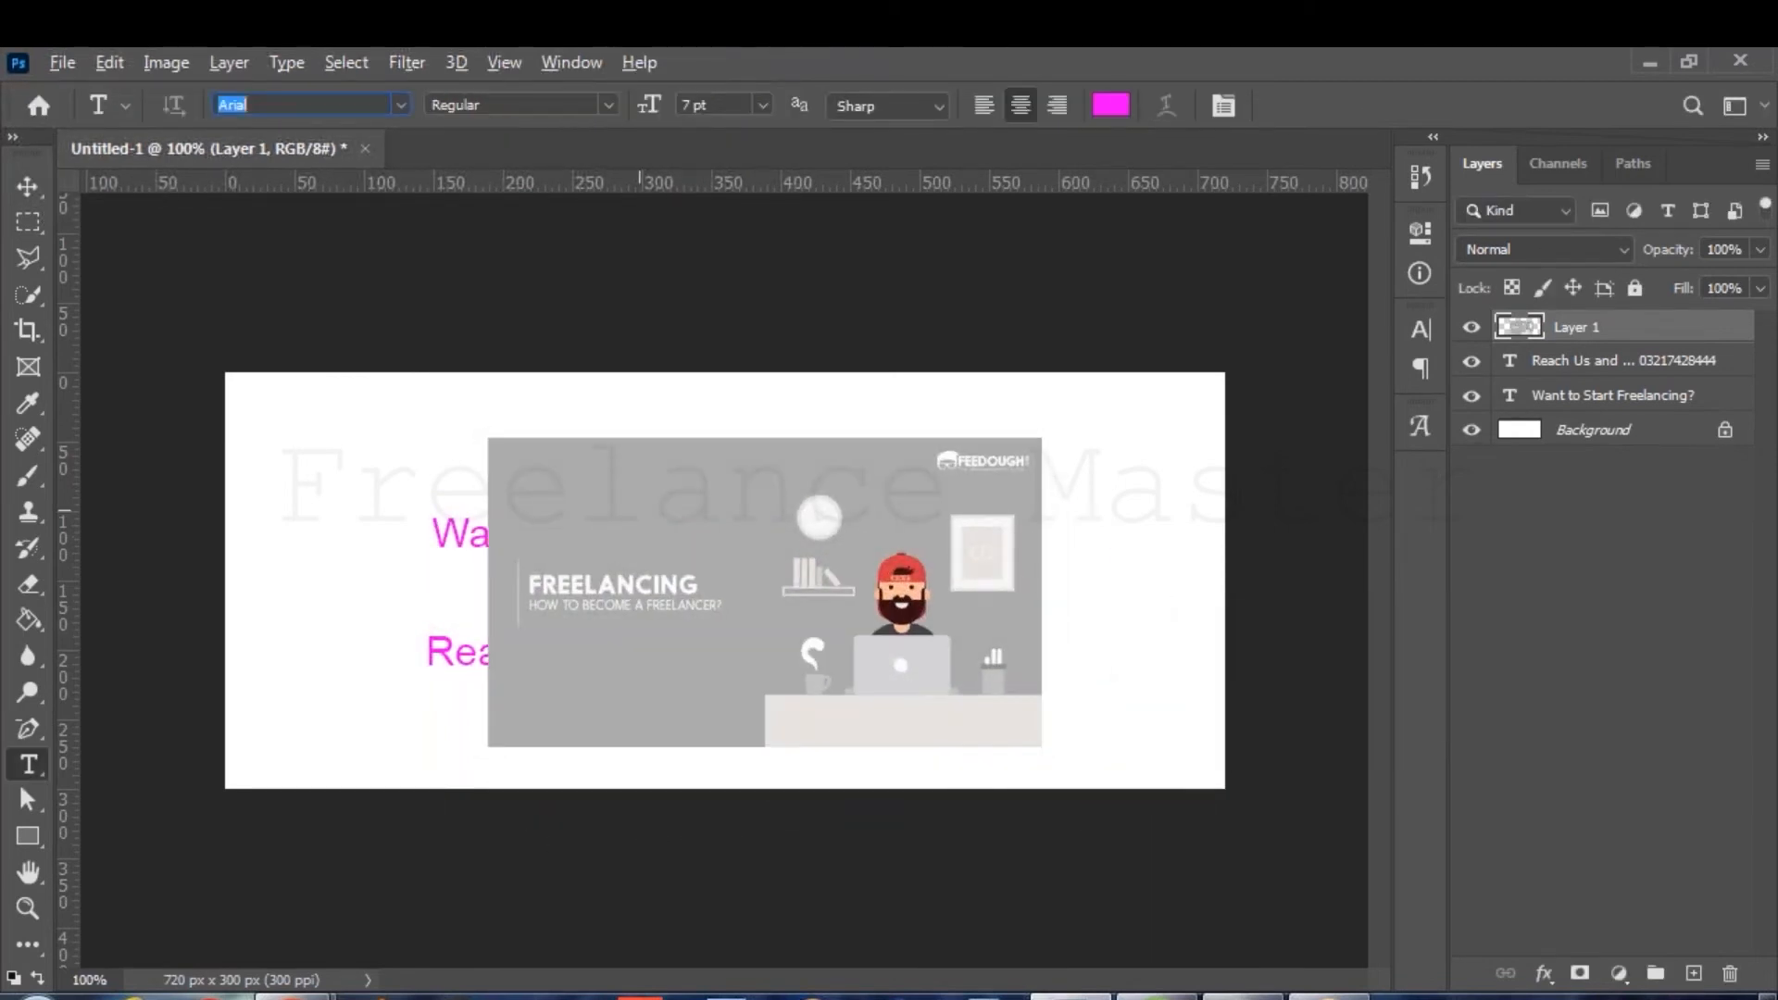
pyautogui.hotkey('alt', 'Tab')
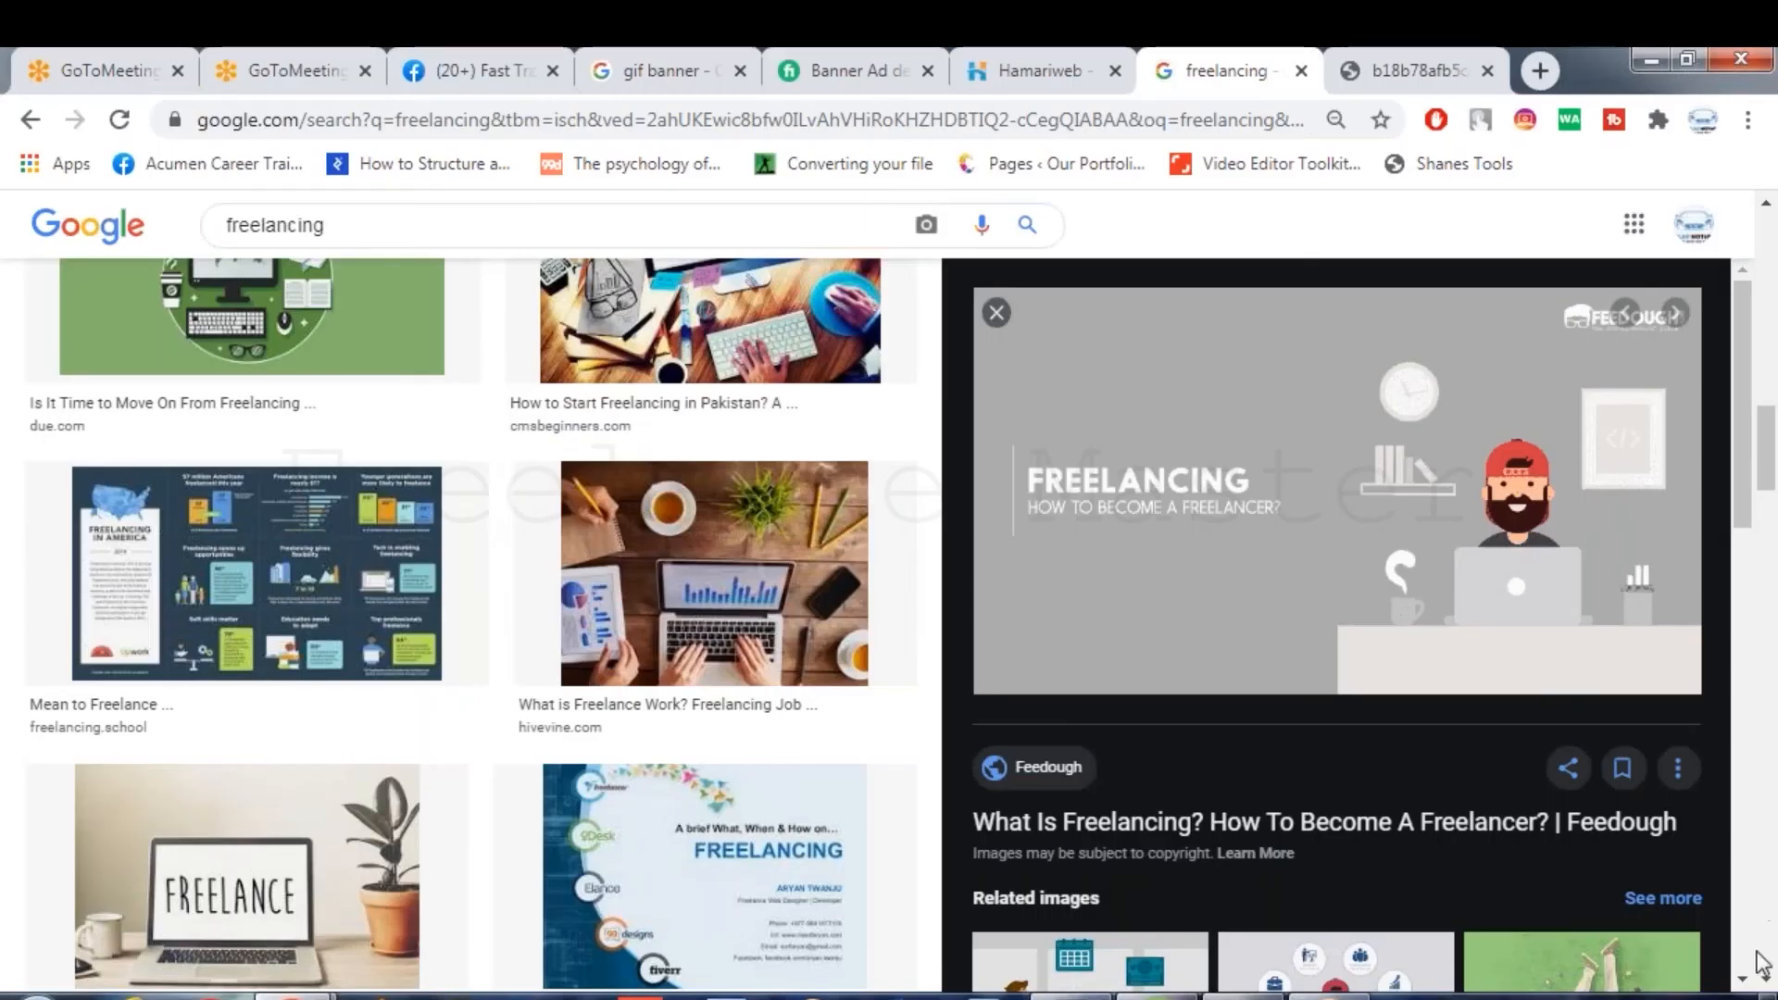
# Copy the green grass-and-laptop image and paste it into the banner as Layer 2.
pyautogui.scroll(-10, 1757, 987)
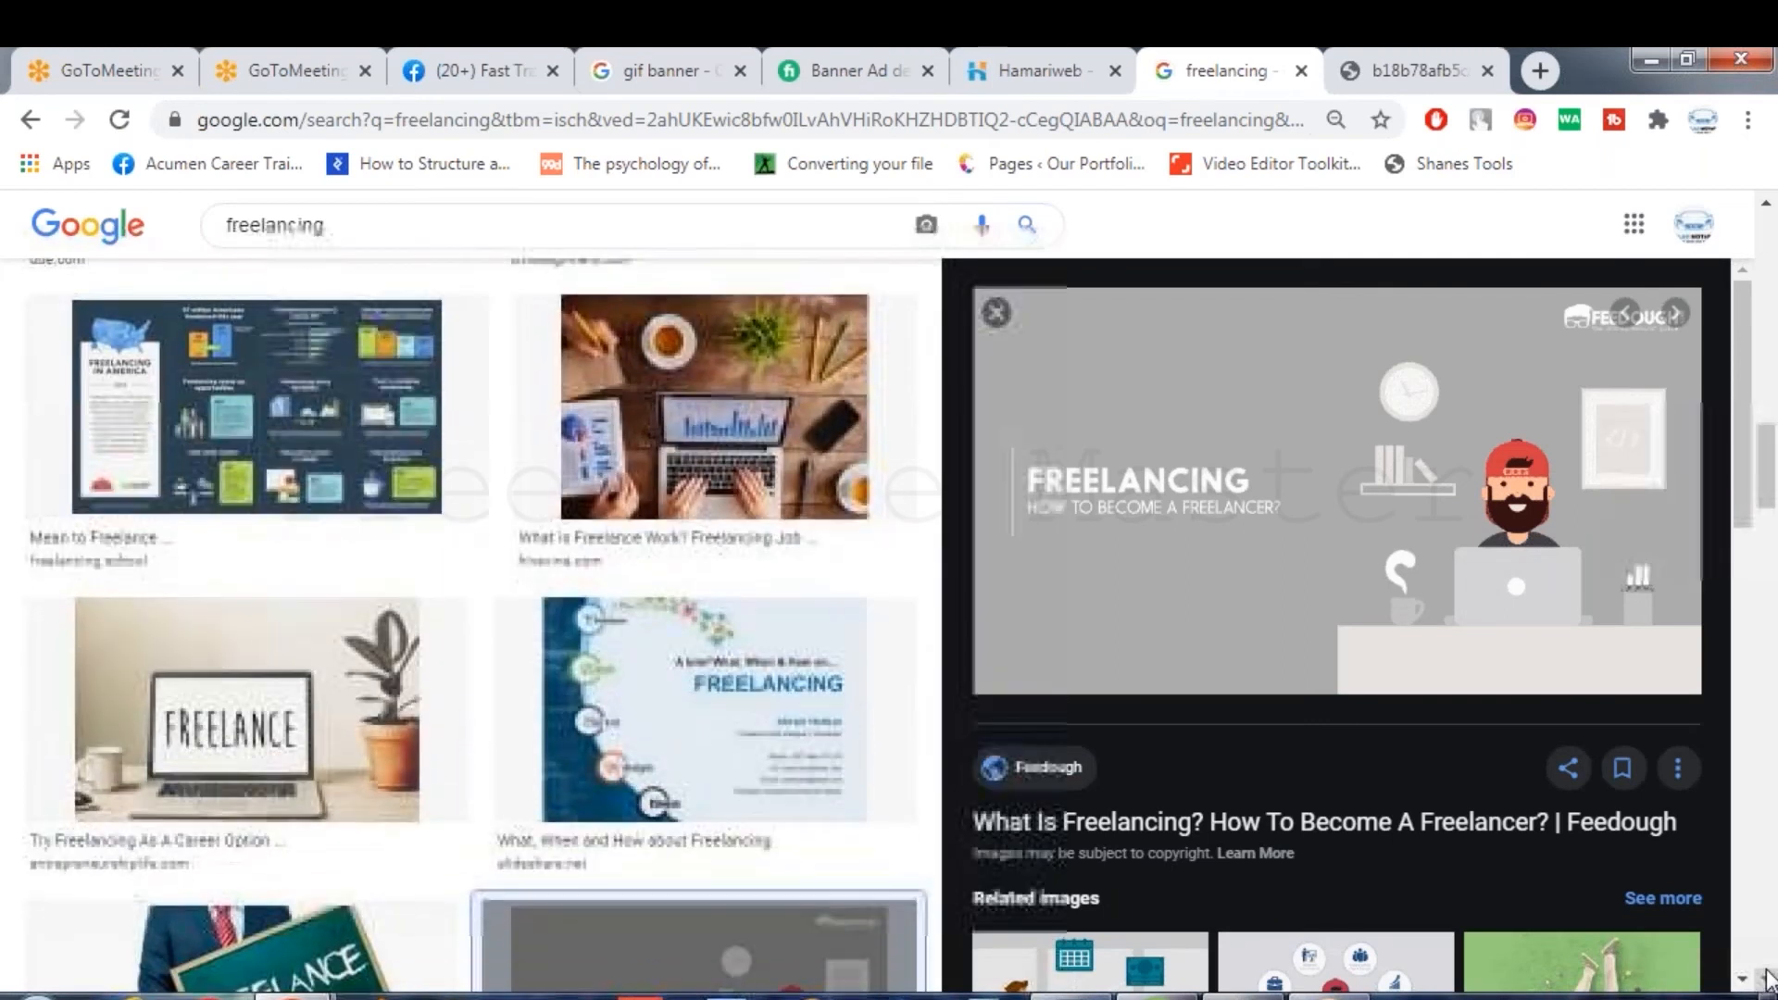
pyautogui.scroll(-8, 1762, 963)
pyautogui.scroll(-7, 1745, 963)
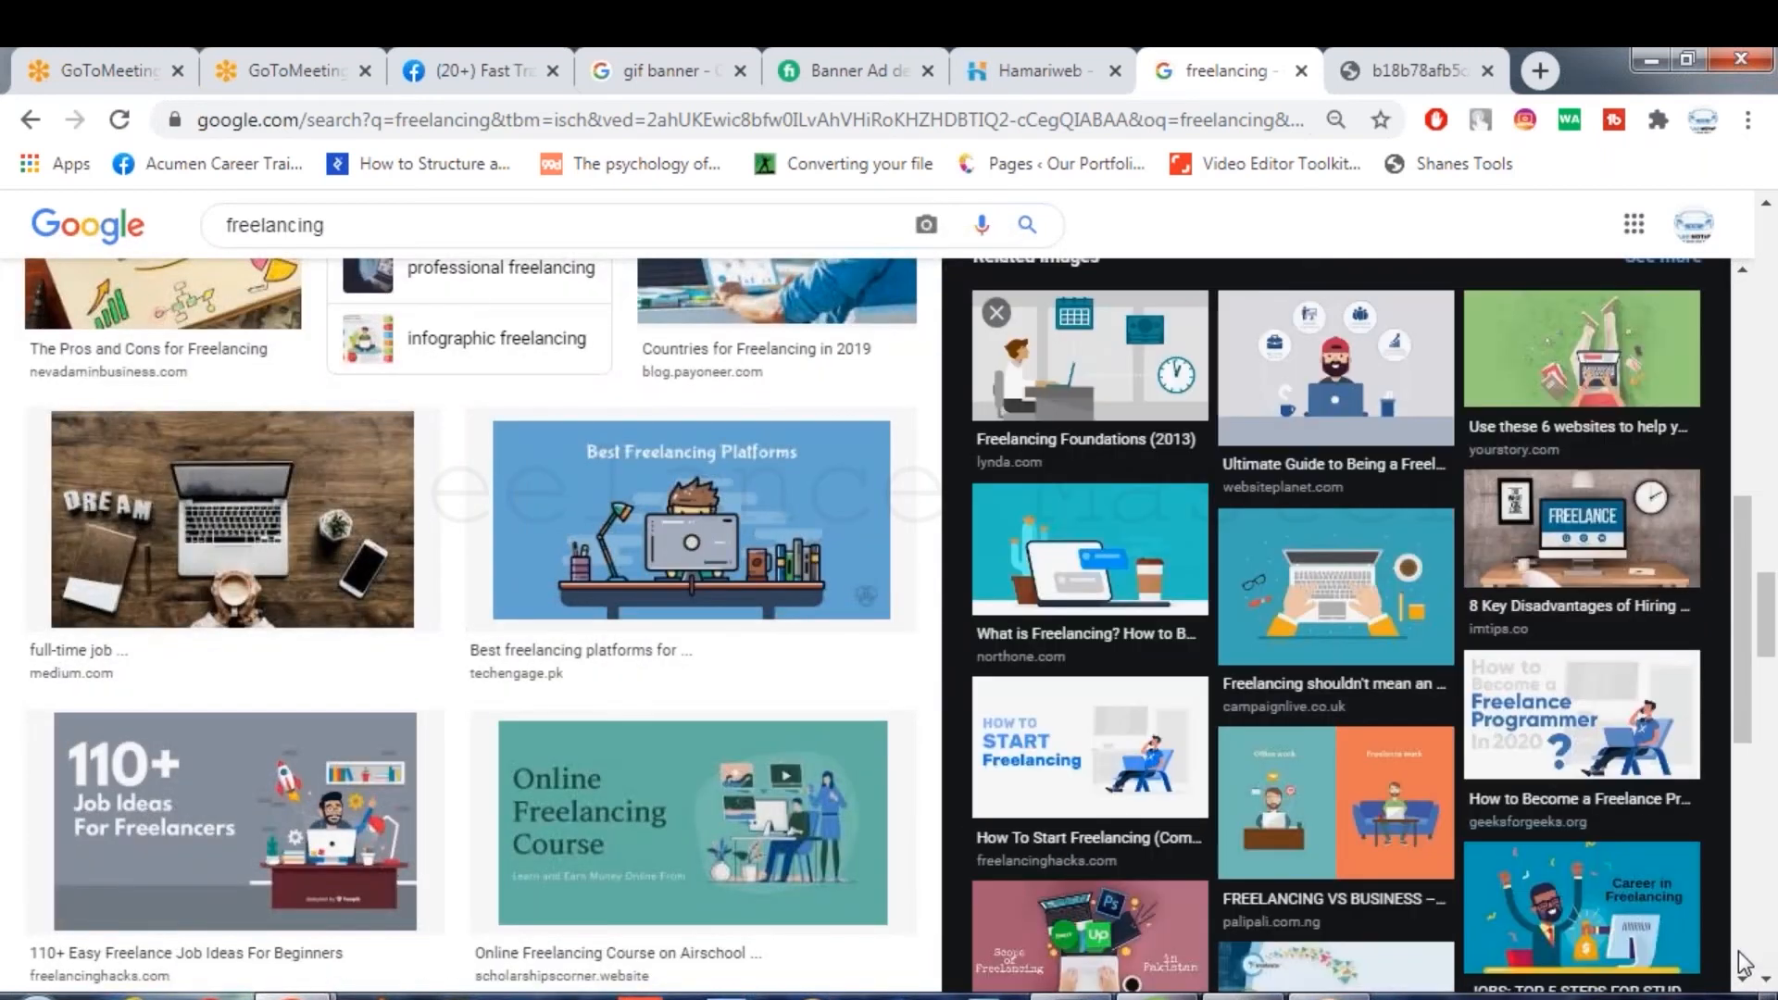
pyautogui.click(1580, 354)
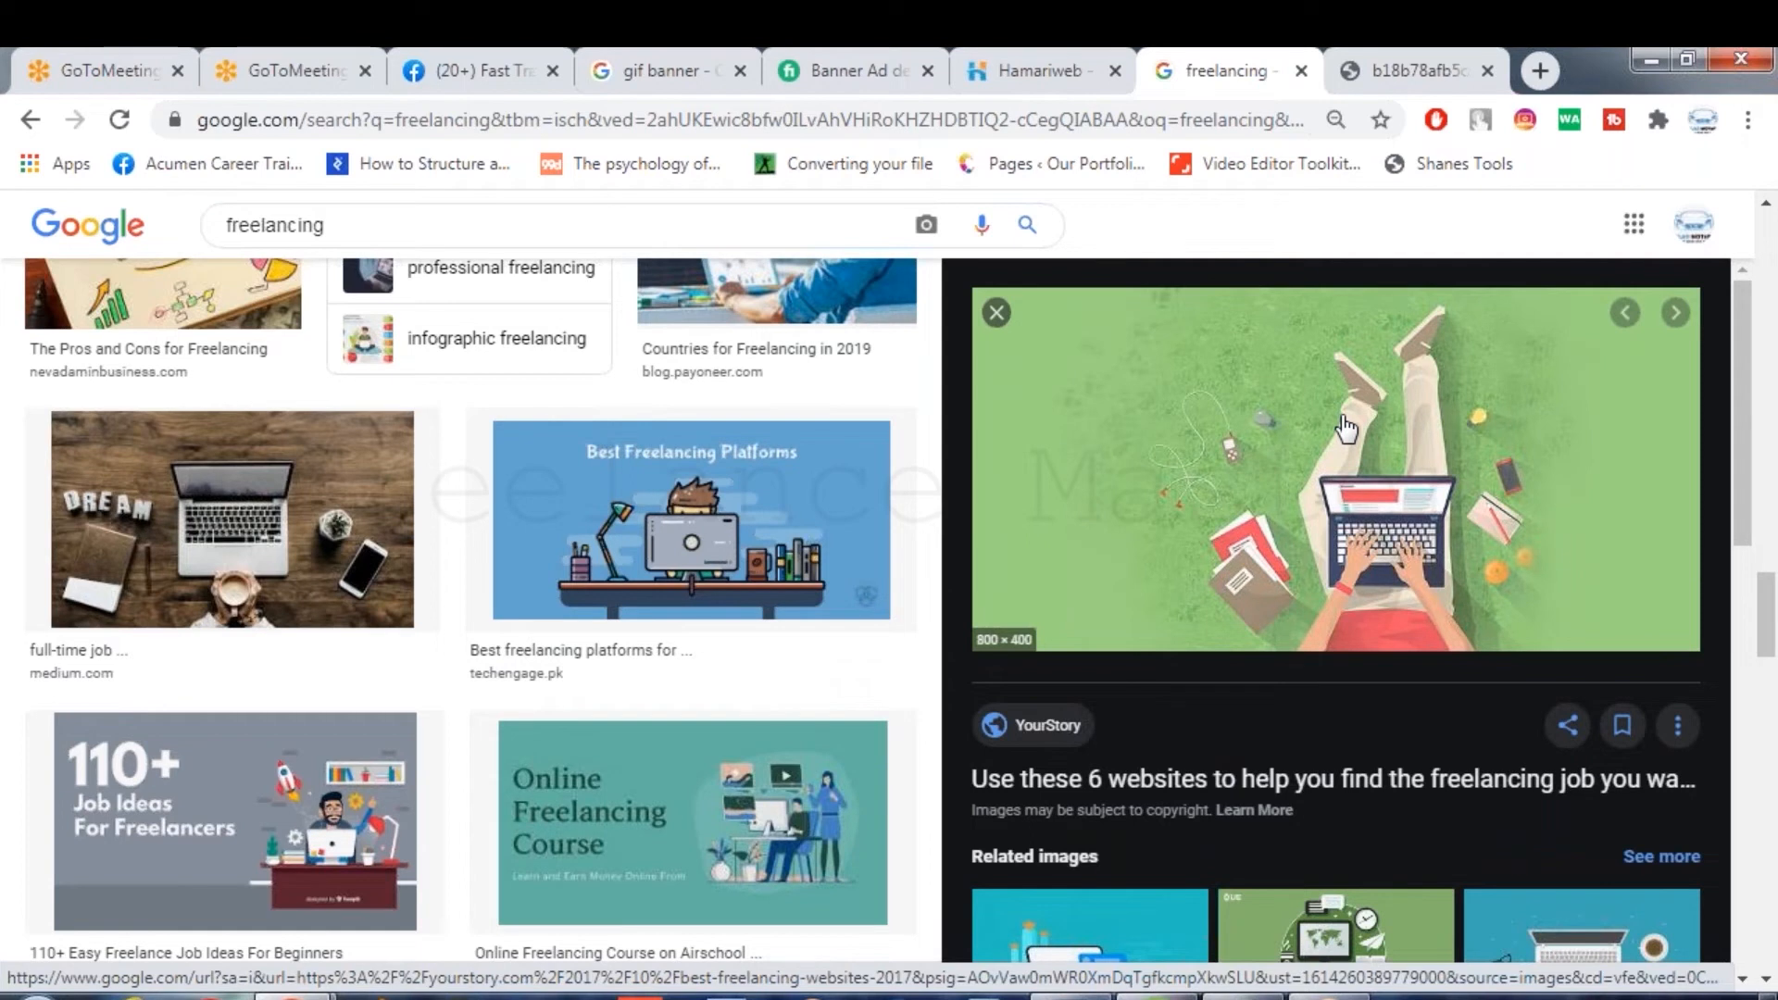
pyautogui.rightClick(1342, 417)
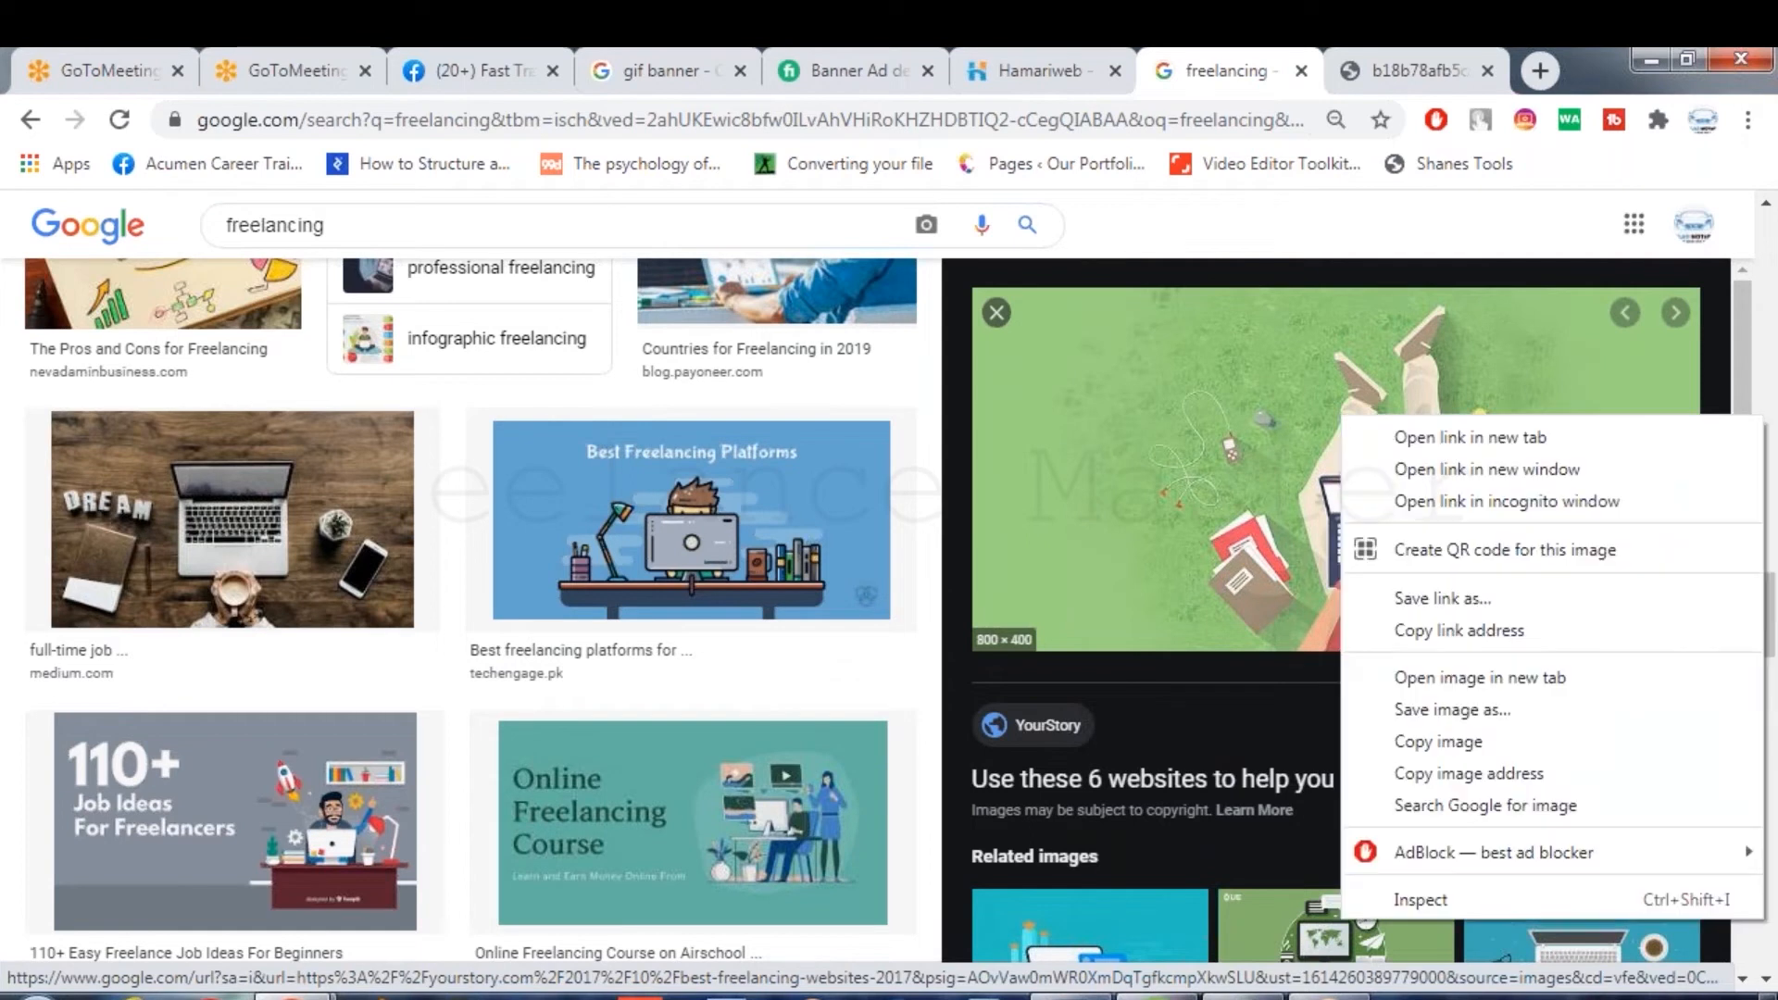
pyautogui.click(1472, 741)
pyautogui.hotkey('alt', 'Tab')
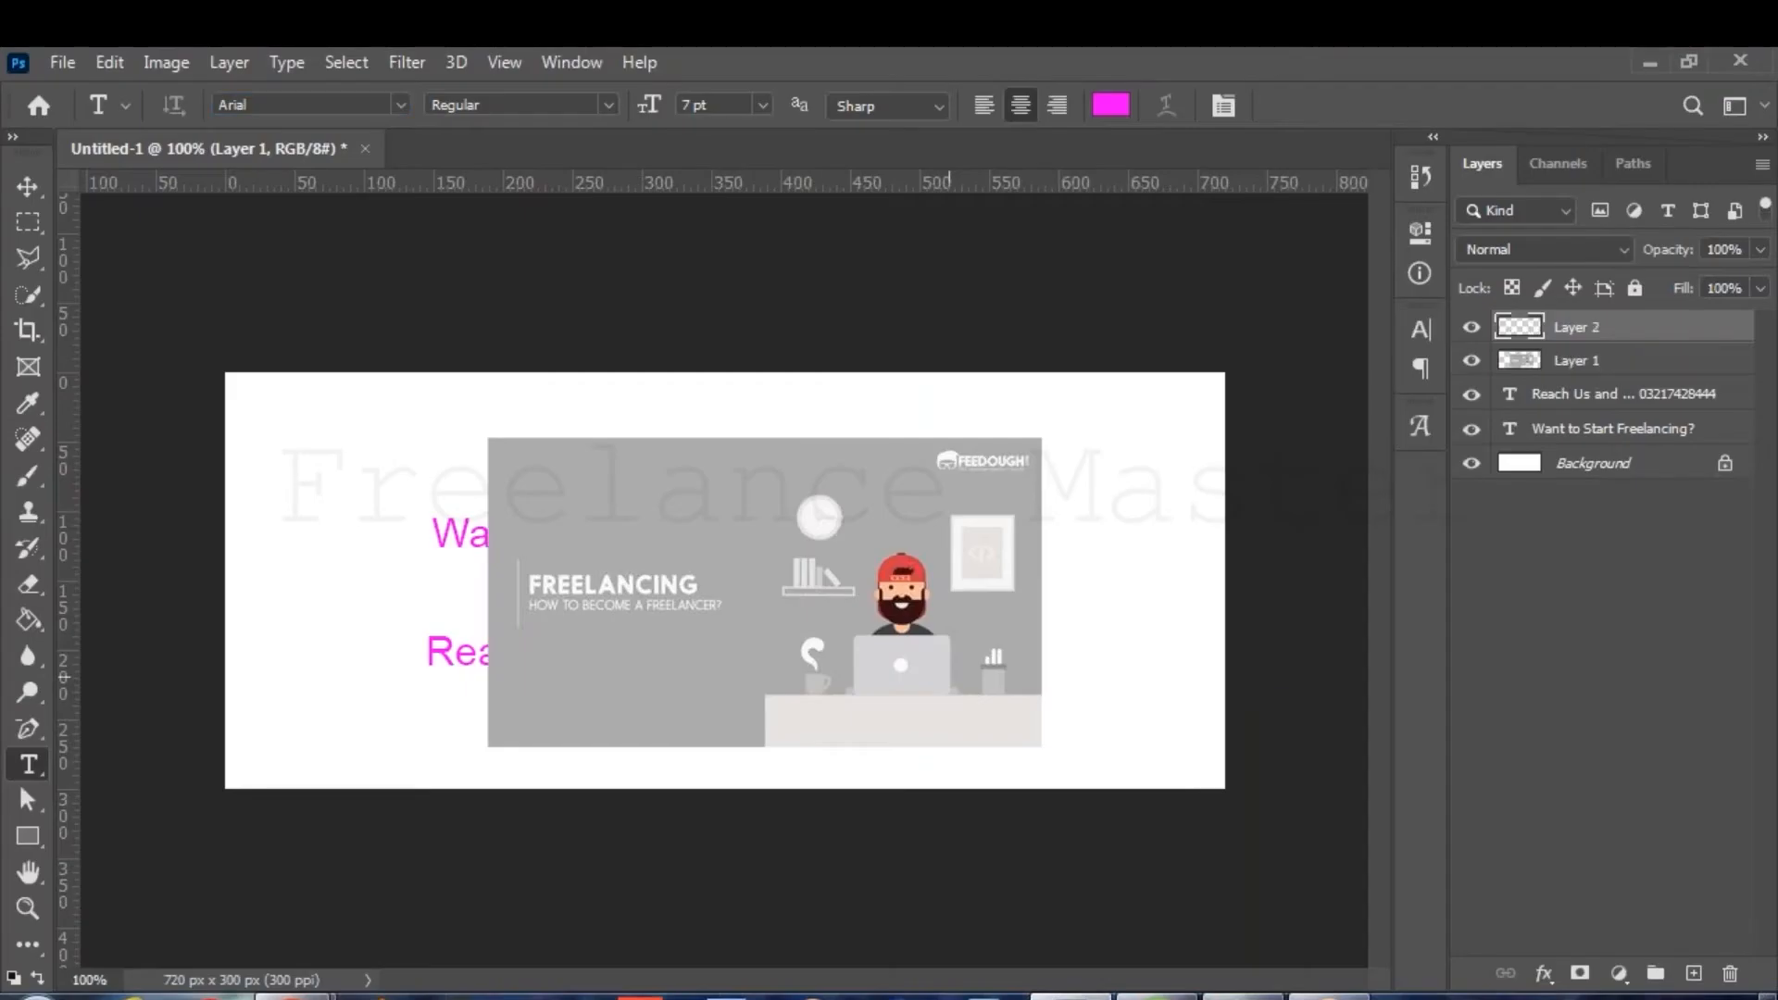
pyautogui.hotkey('ctrl', 'v')
pyautogui.hotkey('alt', 'Tab')
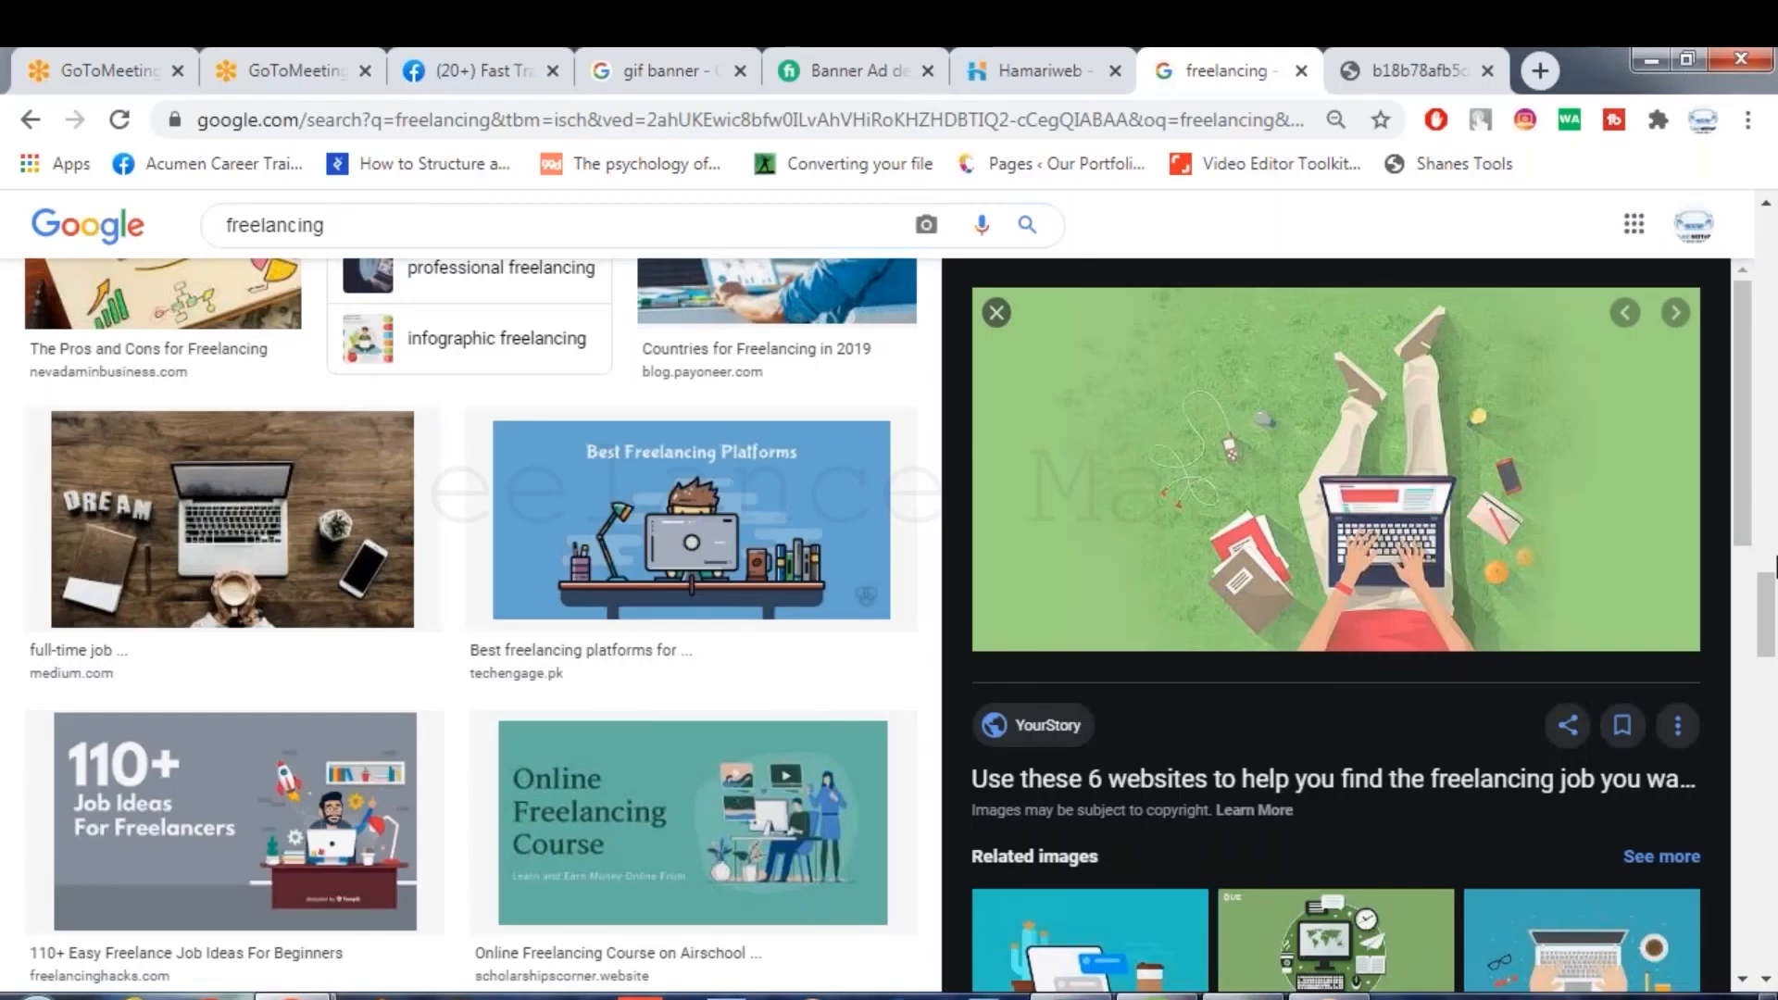
# Preview the 'Six ways to improve your freelancing career' image and copy it.
pyautogui.scroll(-5, 1750, 875)
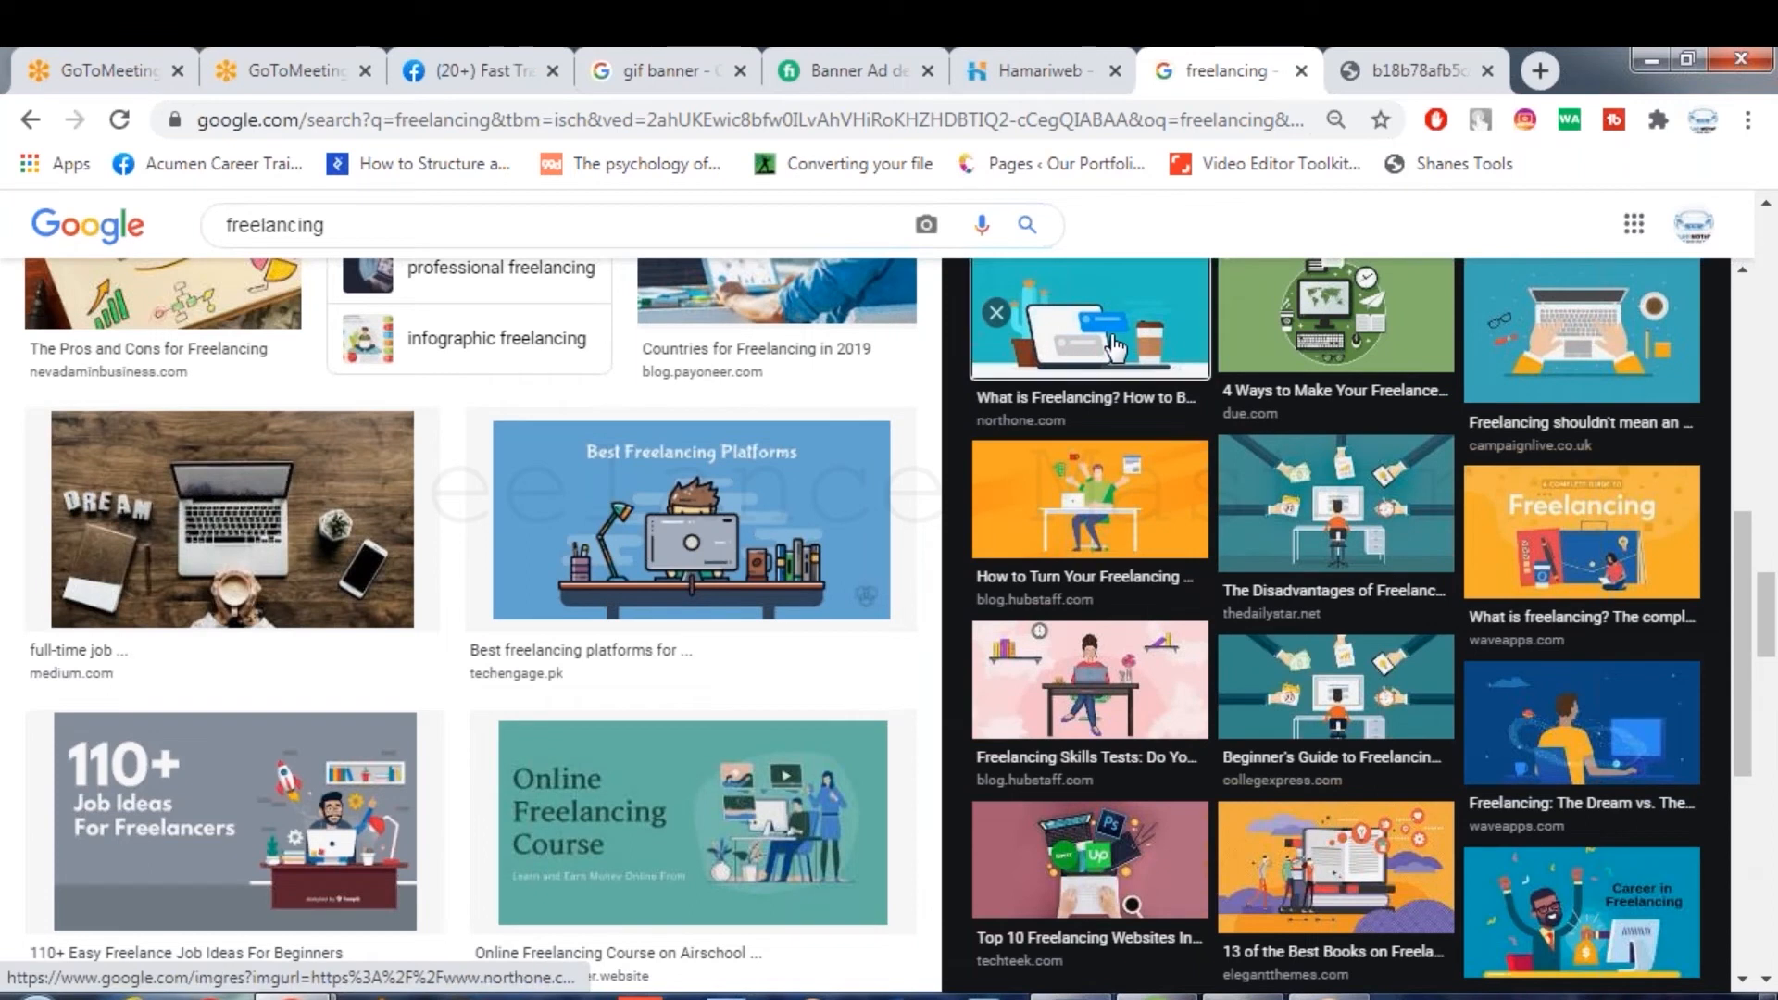
pyautogui.click(1116, 347)
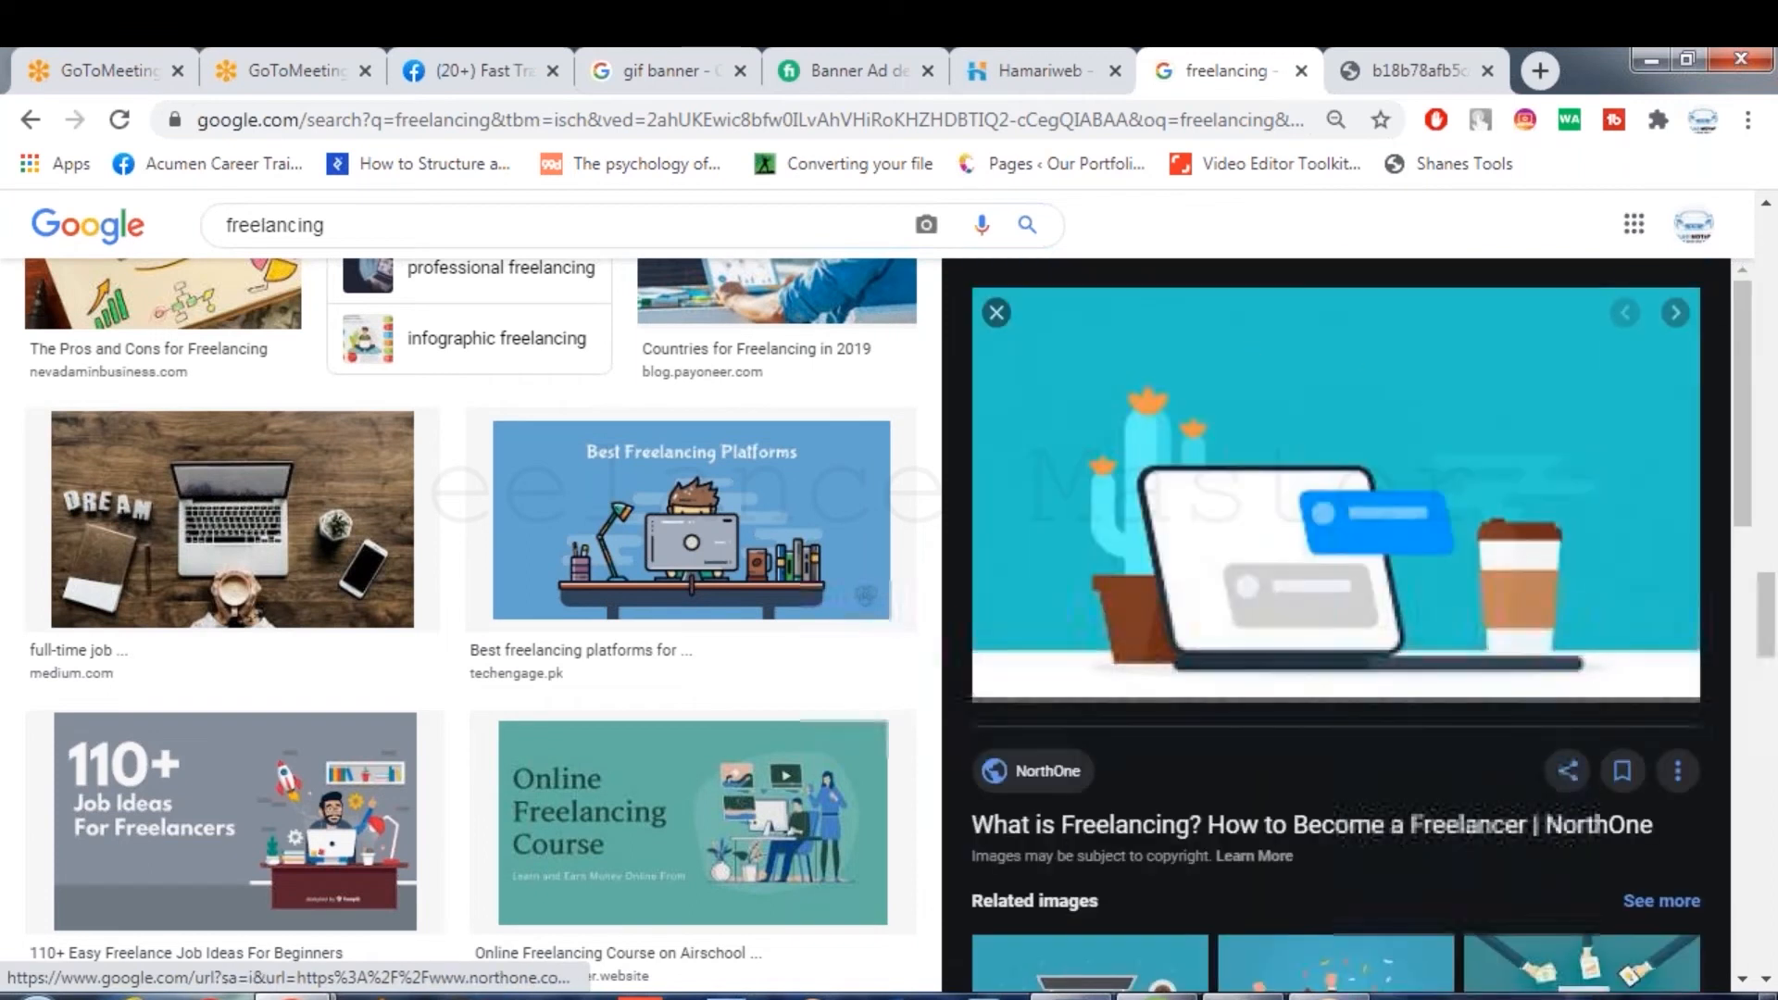
pyautogui.scroll(-5, 1742, 833)
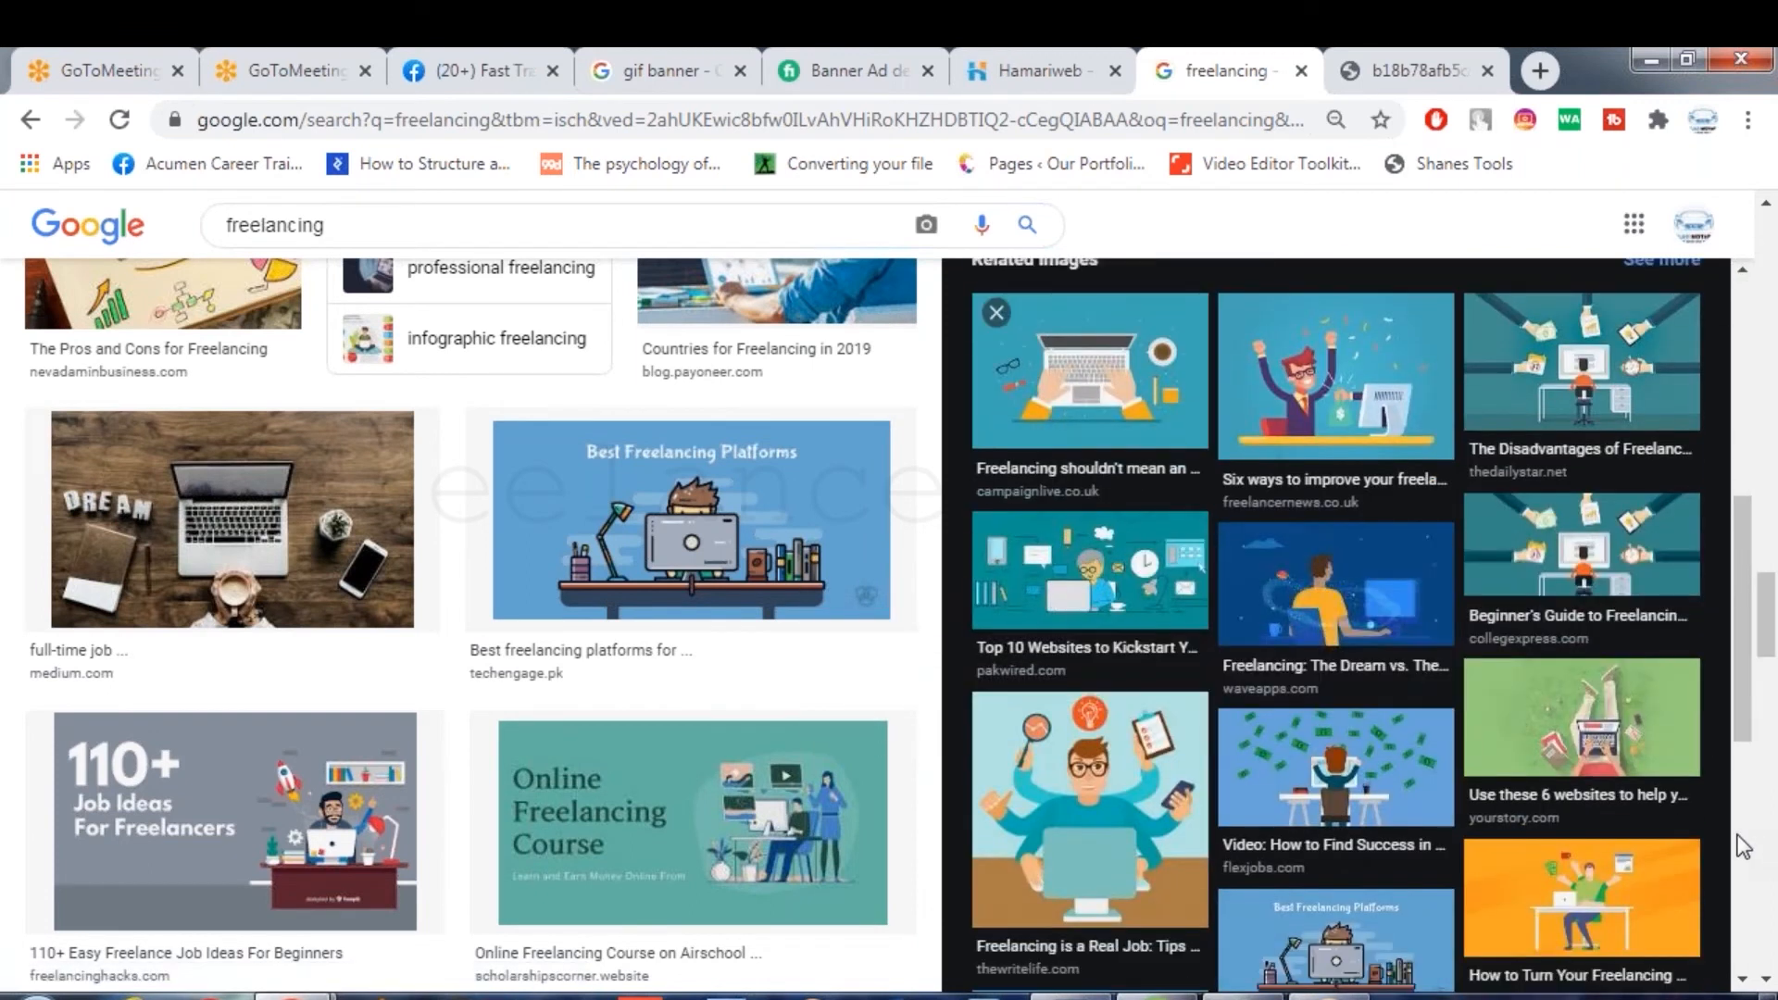
pyautogui.click(1383, 422)
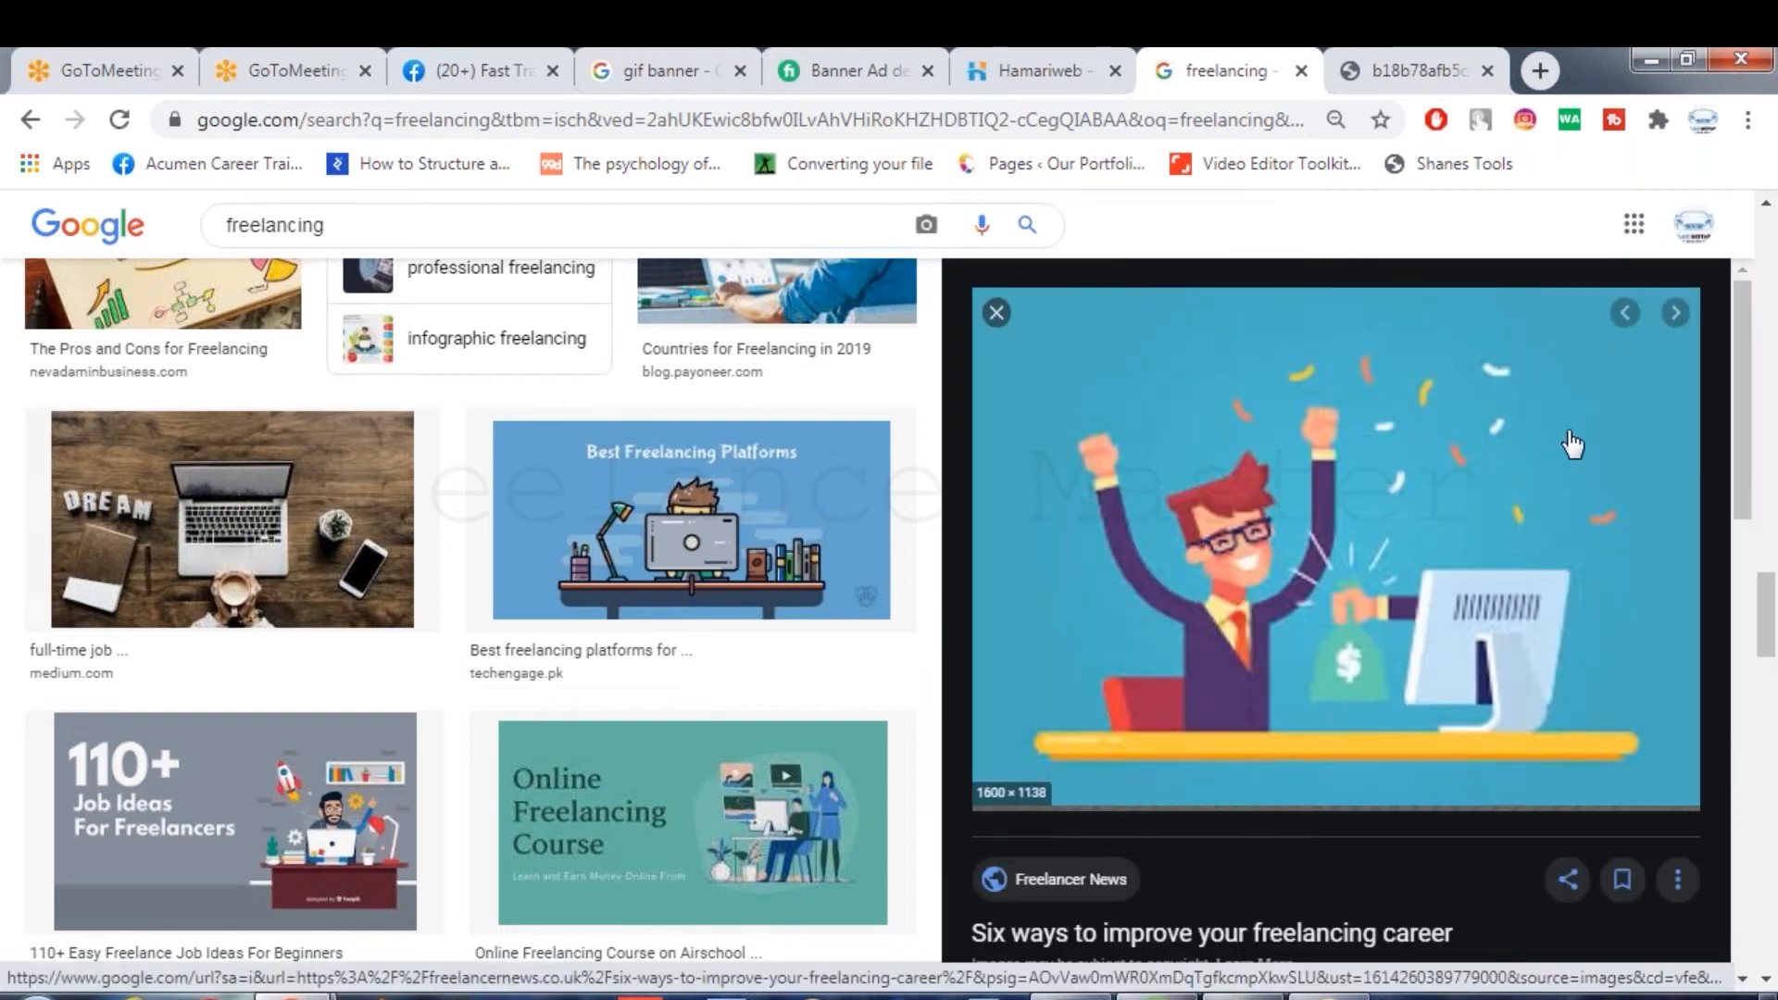
pyautogui.rightClick(1573, 445)
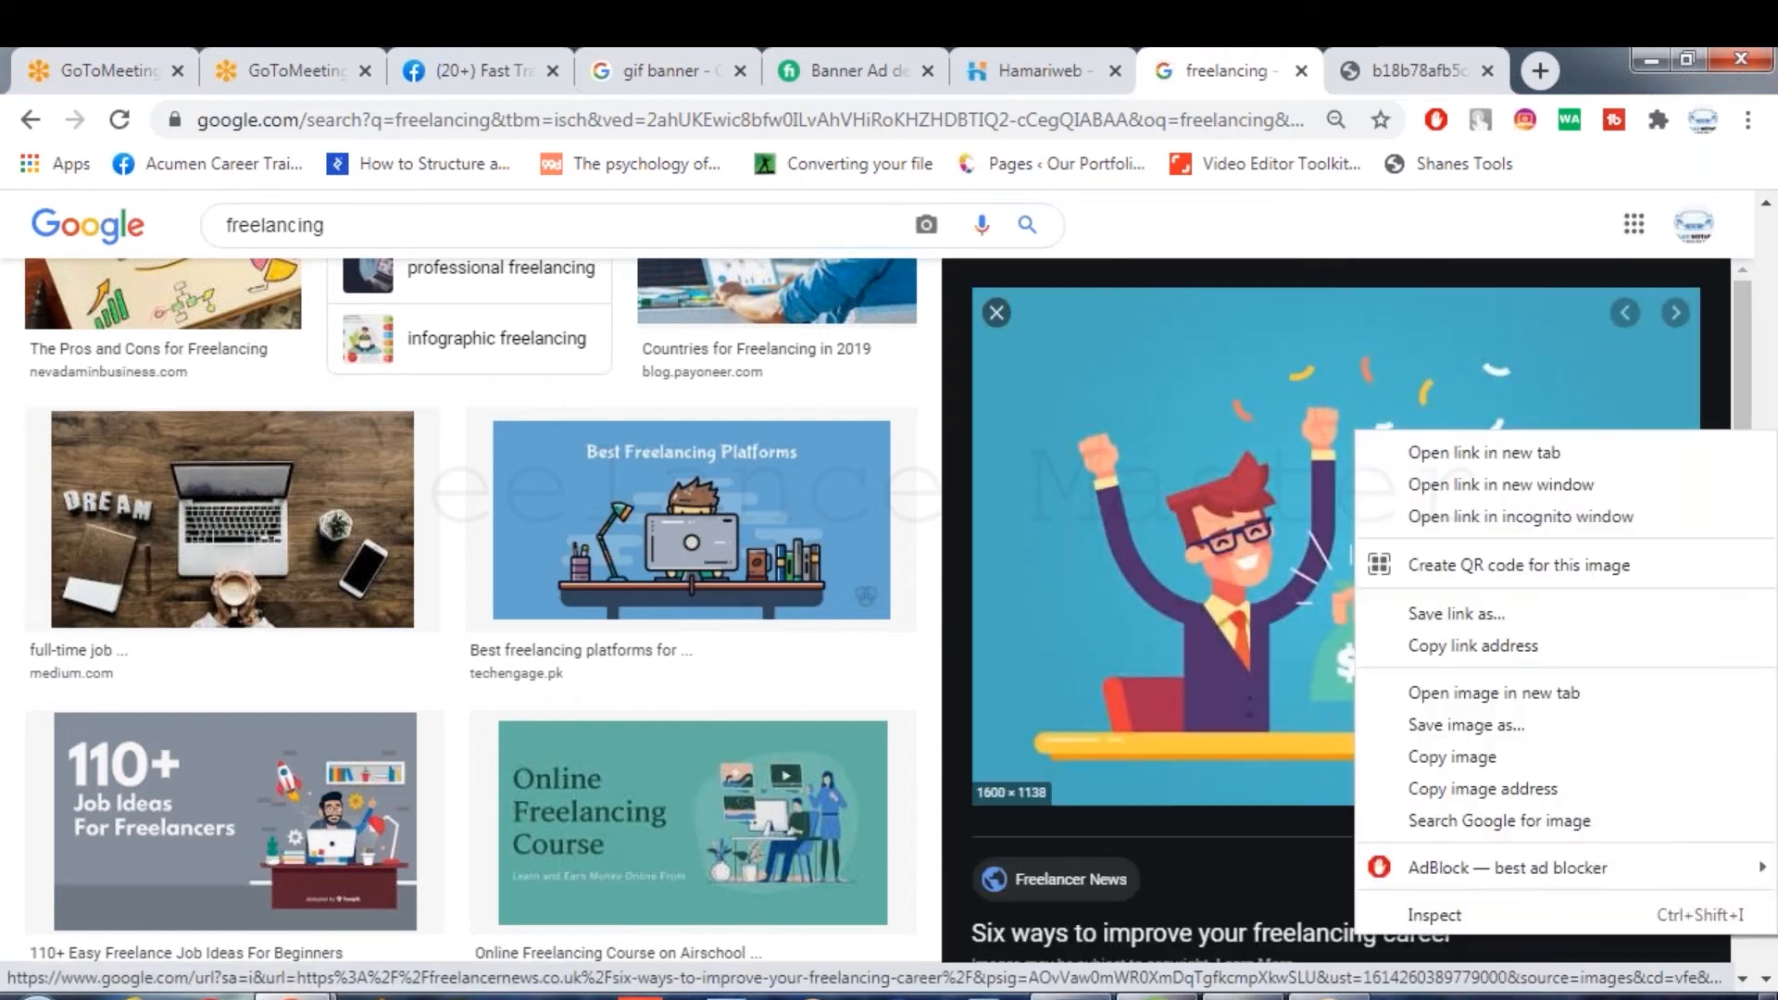
pyautogui.click(1565, 767)
# Paste the celebrating-man image as Layer 3 and scale it onto the banner's right half.
pyautogui.hotkey('alt', 'Tab')
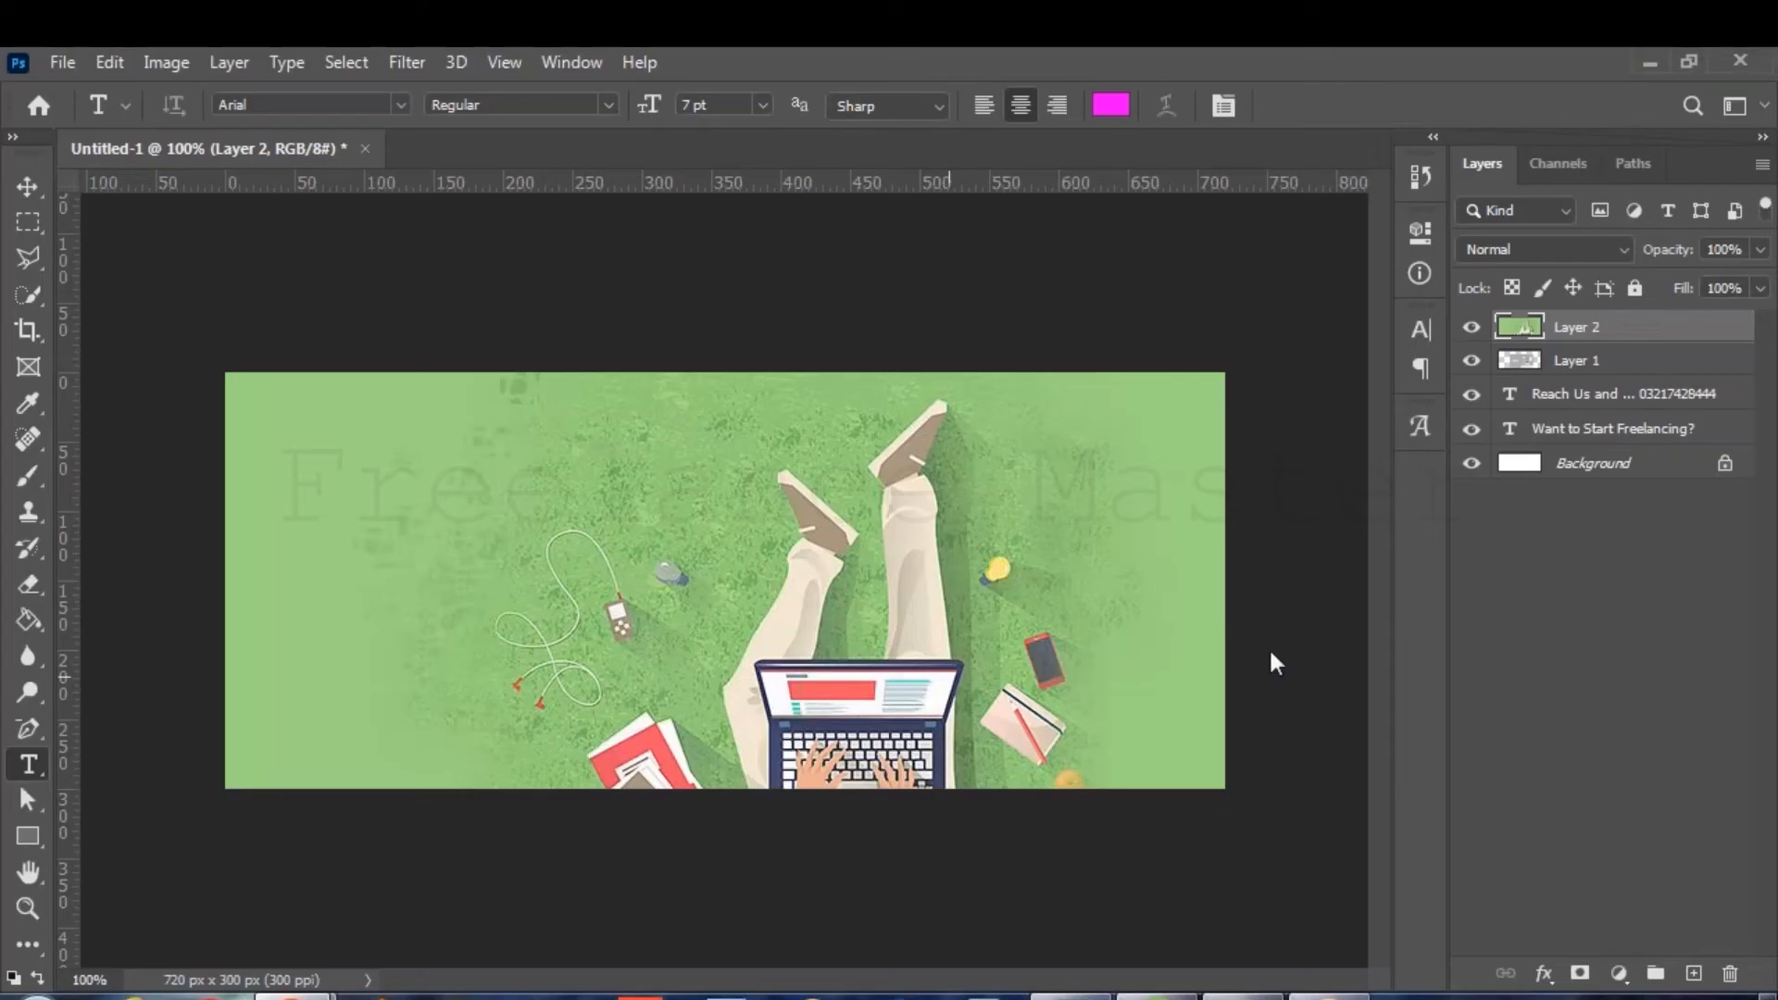
pyautogui.hotkey('ctrl', 'v')
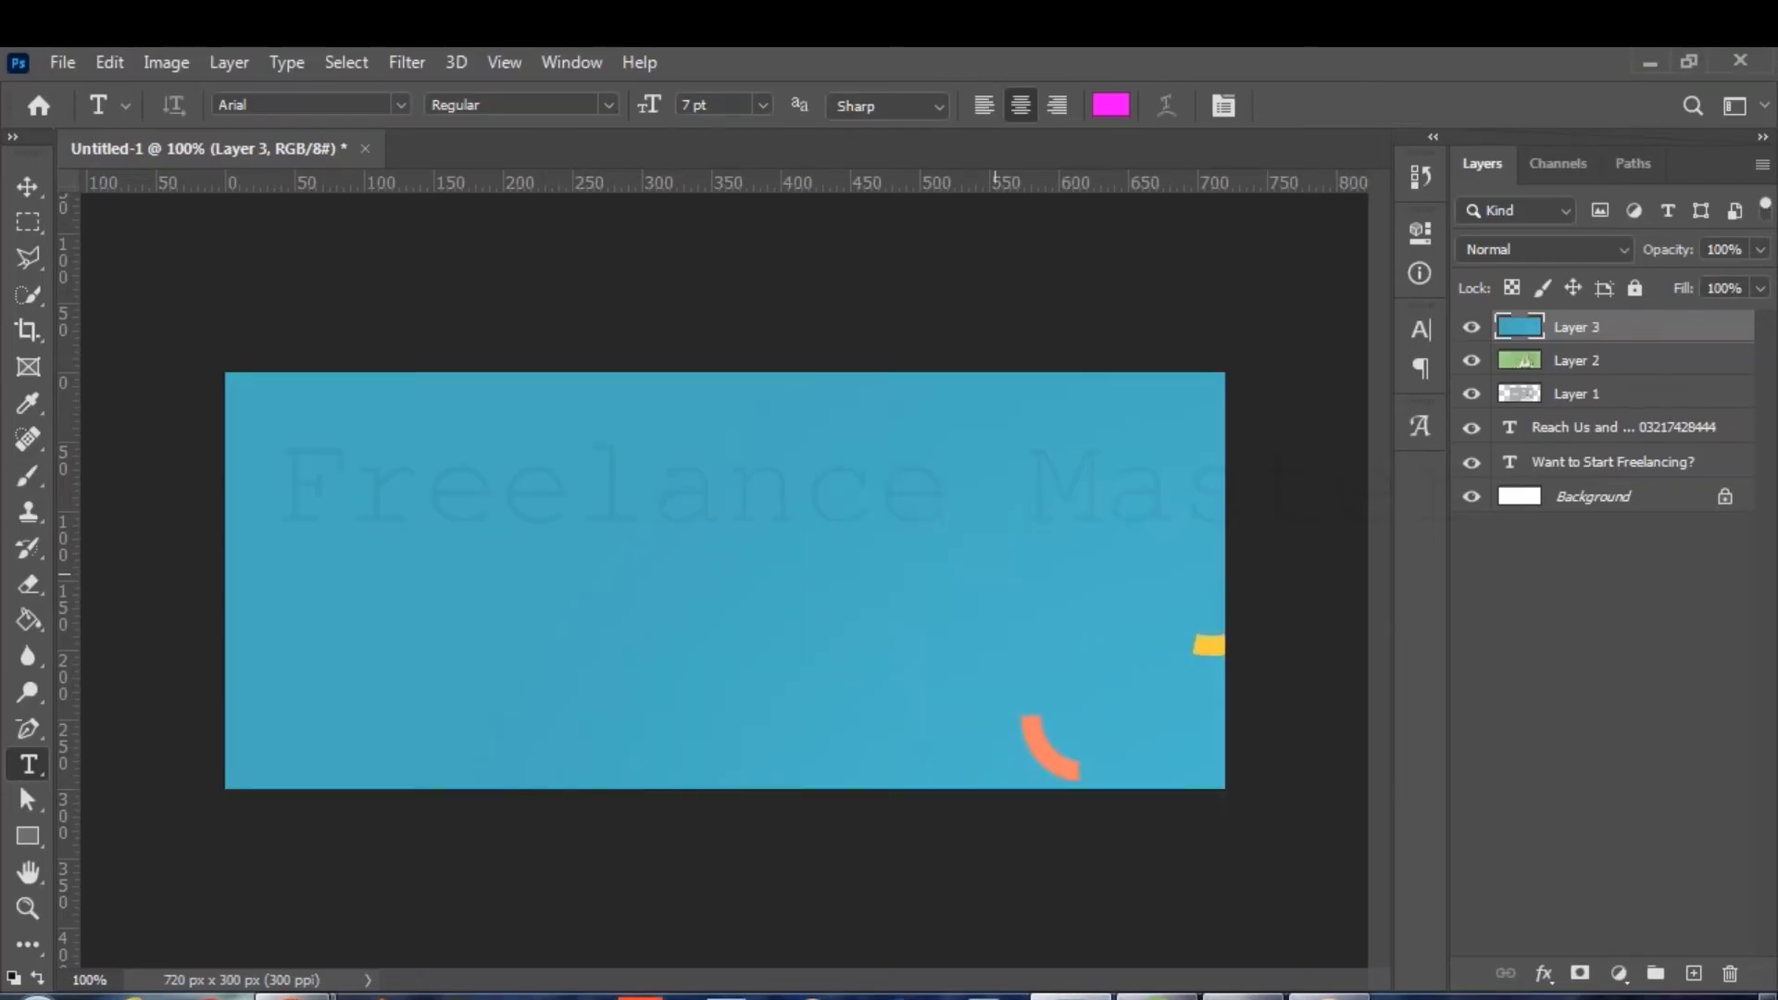
pyautogui.hotkey('ctrl', 't')
pyautogui.moveTo(225, 372); pyautogui.dragTo(953, 718)
pyautogui.moveTo(1079, 837); pyautogui.dragTo(474, 297)
pyautogui.moveTo(236, 261); pyautogui.dragTo(647, 505)
pyautogui.moveTo(873, 675); pyautogui.dragTo(785, 419)
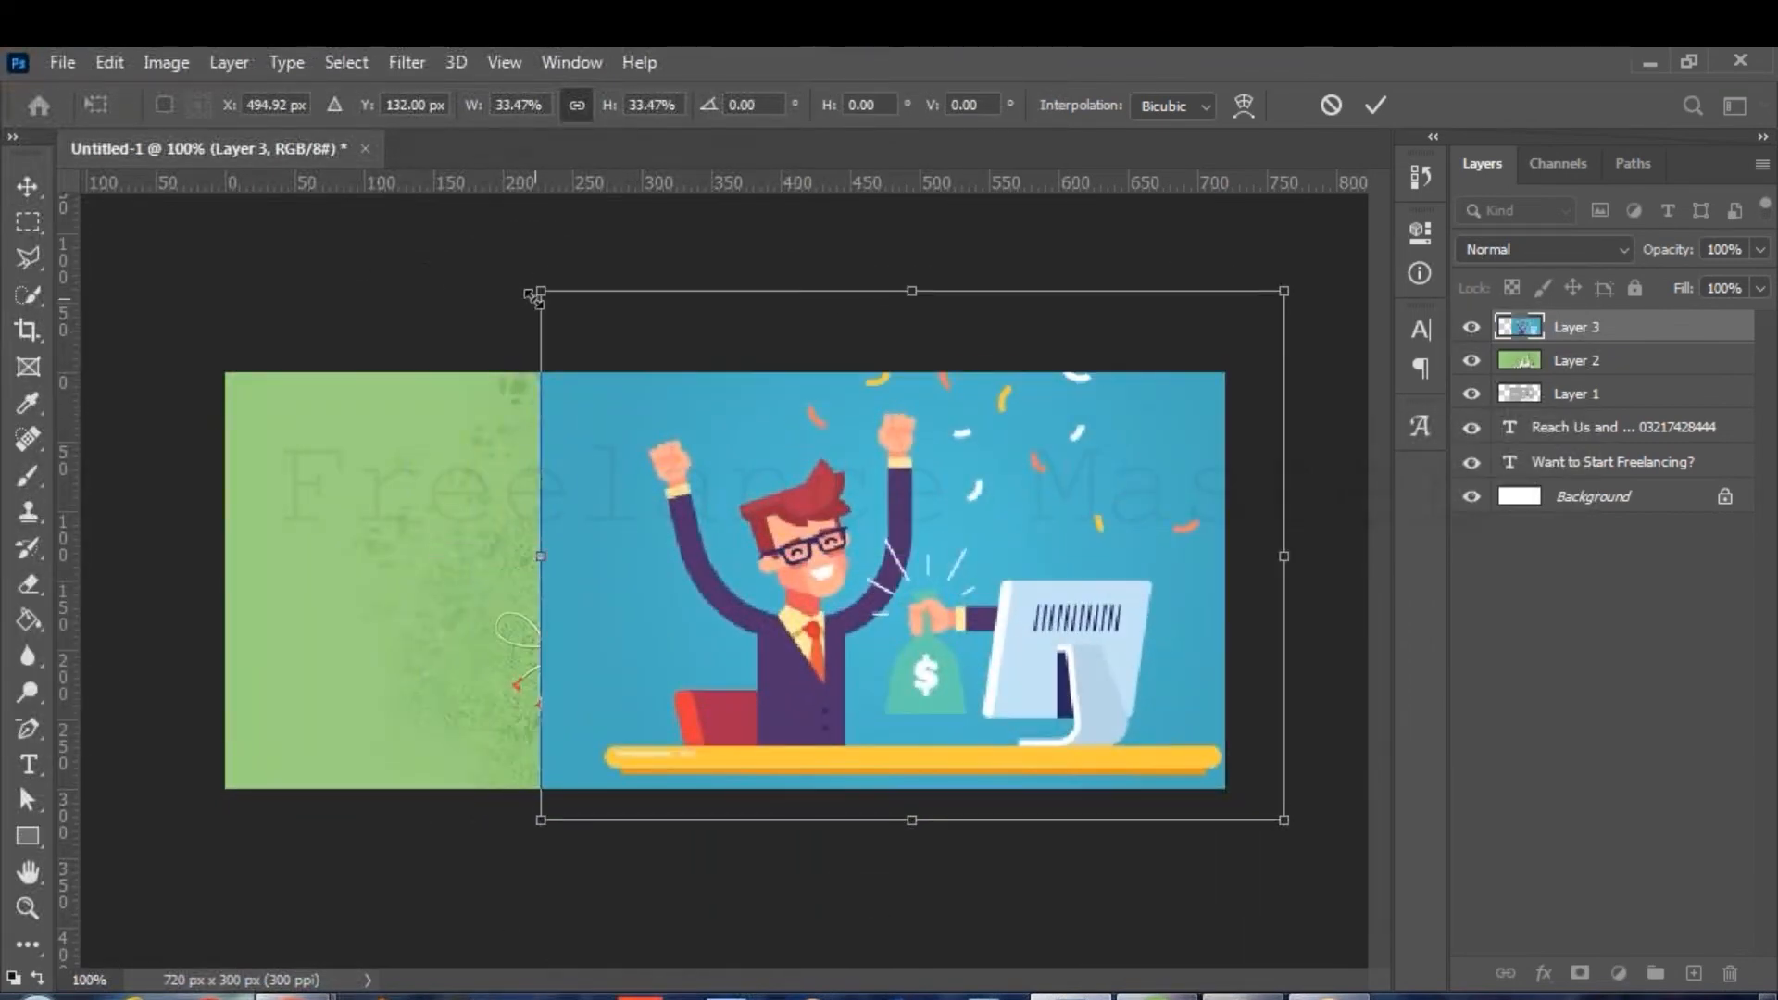
pyautogui.moveTo(537, 289); pyautogui.dragTo(690, 381)
pyautogui.moveTo(897, 472); pyautogui.dragTo(852, 465)
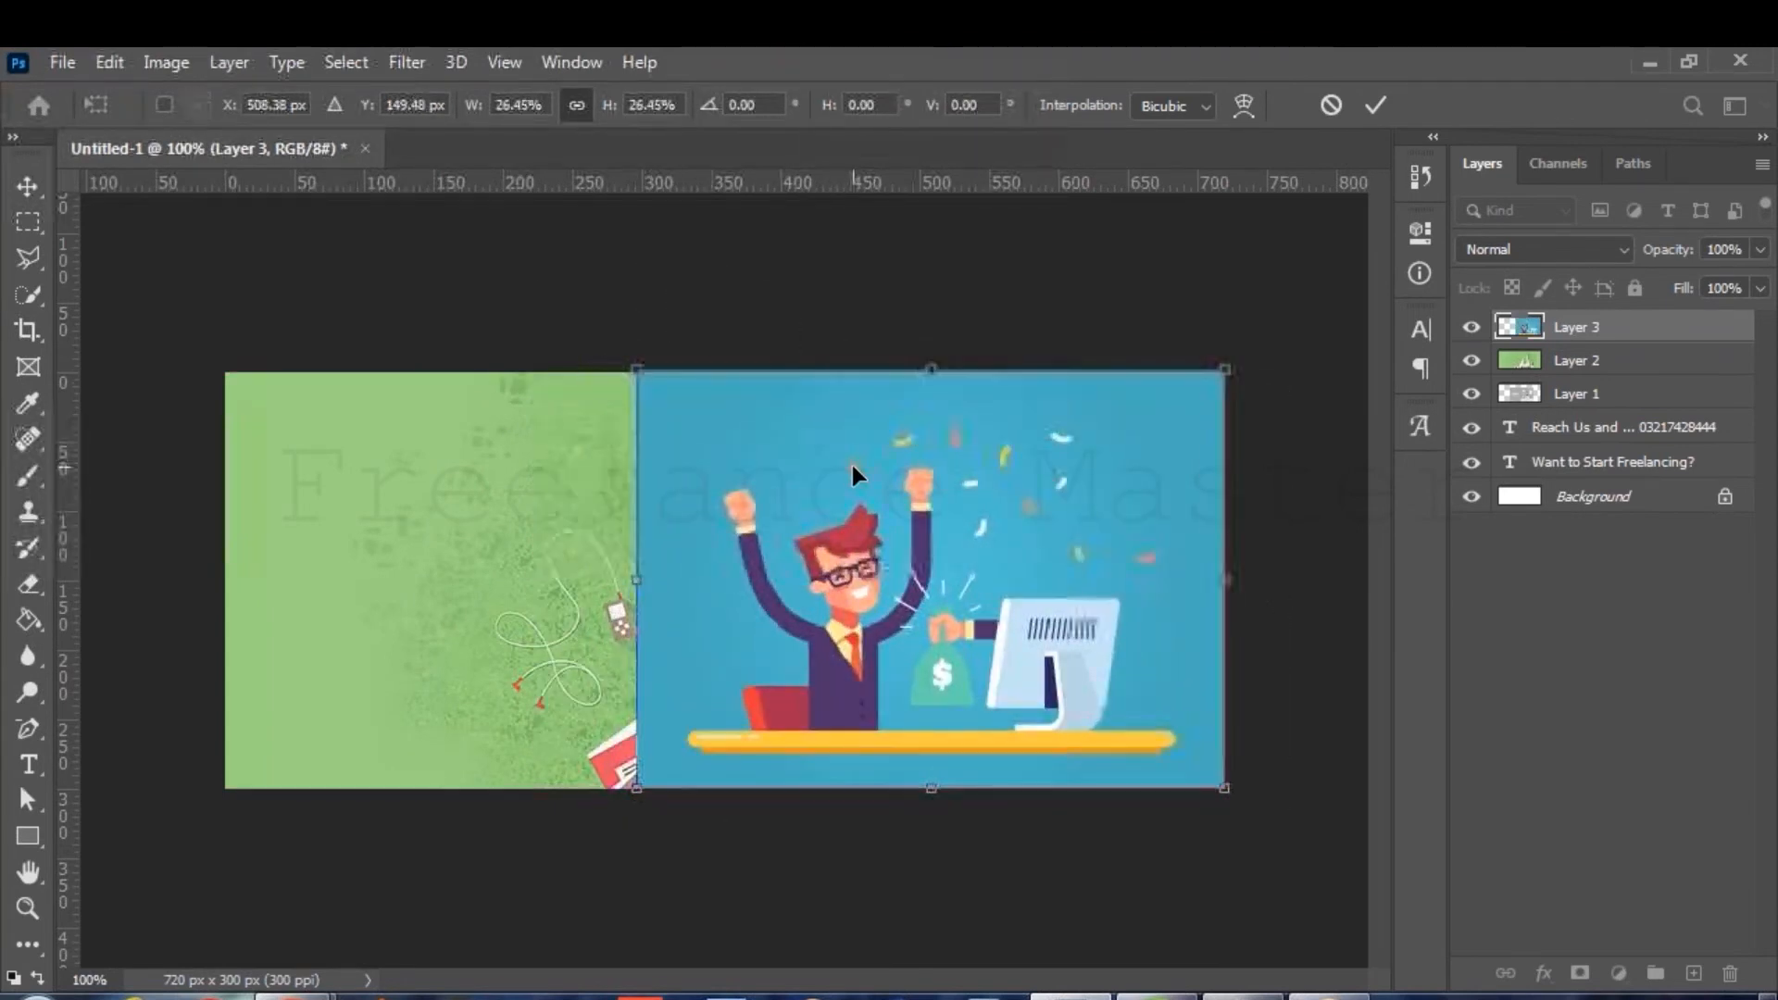
# Confirm the placement, hide Layers 1 and 2, and move Layer 3 beneath the text.
pyautogui.press('Return')
pyautogui.press('t')
pyautogui.click(1472, 360)
pyautogui.click(1471, 393)
pyautogui.moveTo(1587, 343); pyautogui.dragTo(1587, 467)
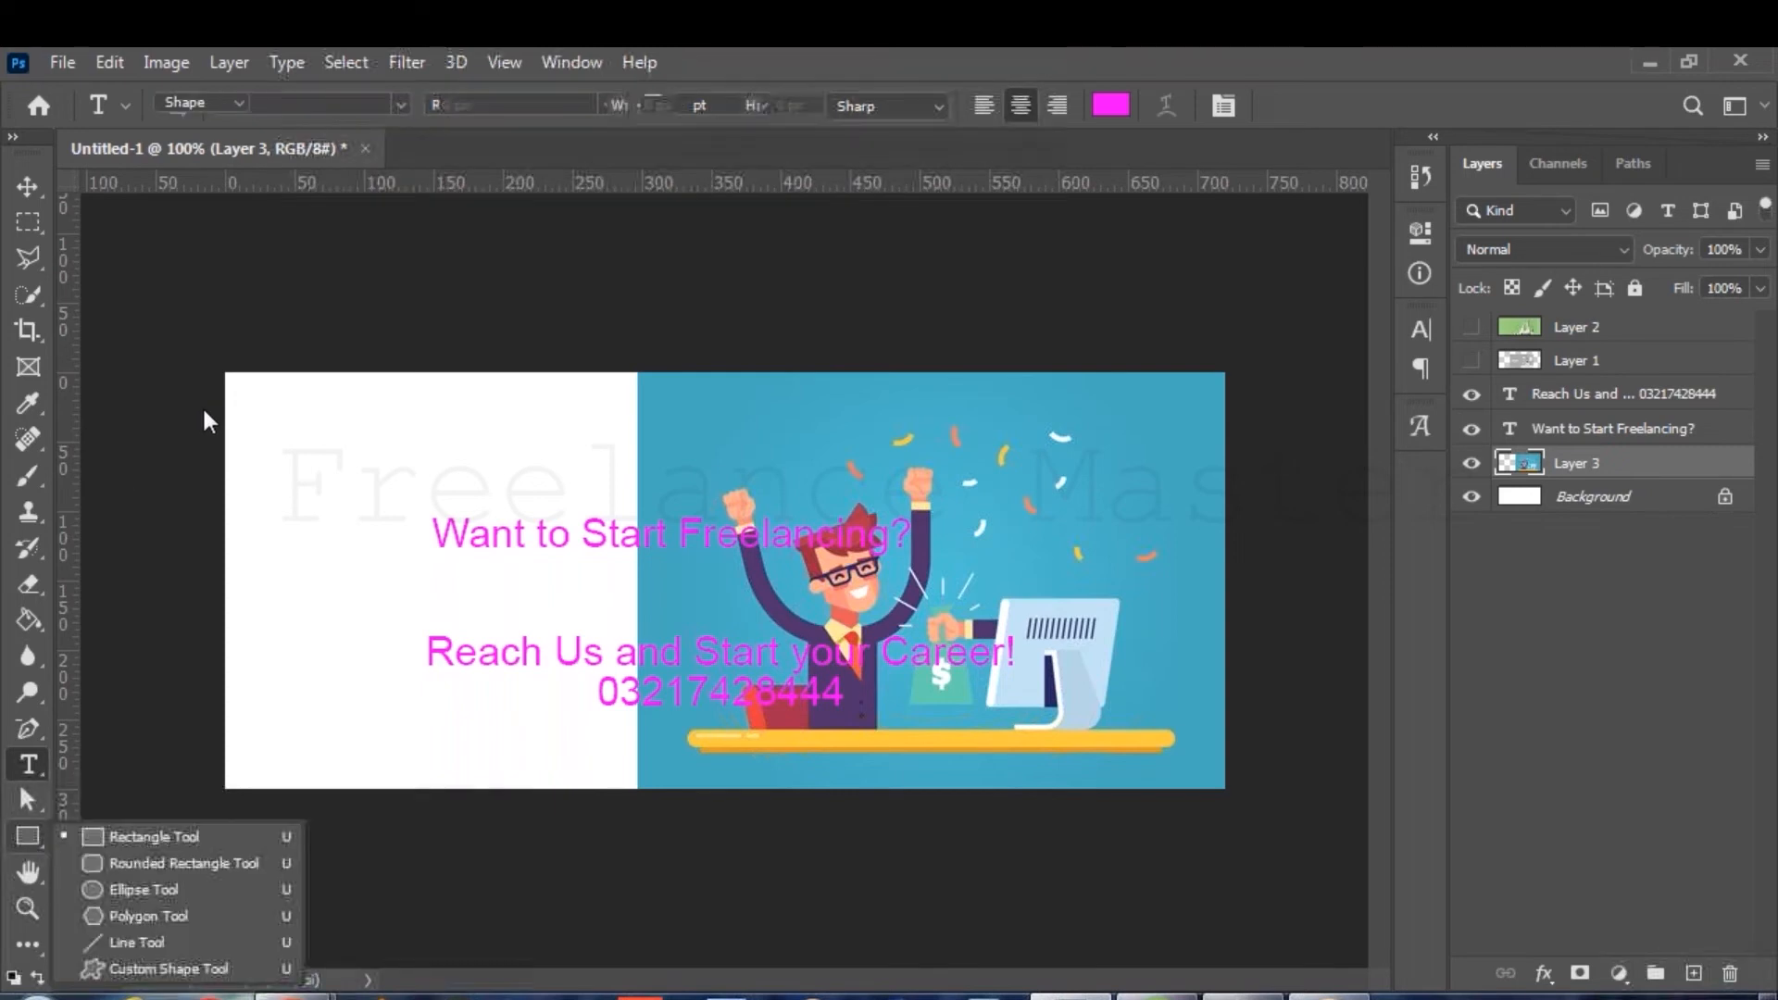
# Draw a rectangle over the banner's left side under Layer 3, filled with the image's blue.
pyautogui.moveTo(218, 364); pyautogui.dragTo(676, 794)
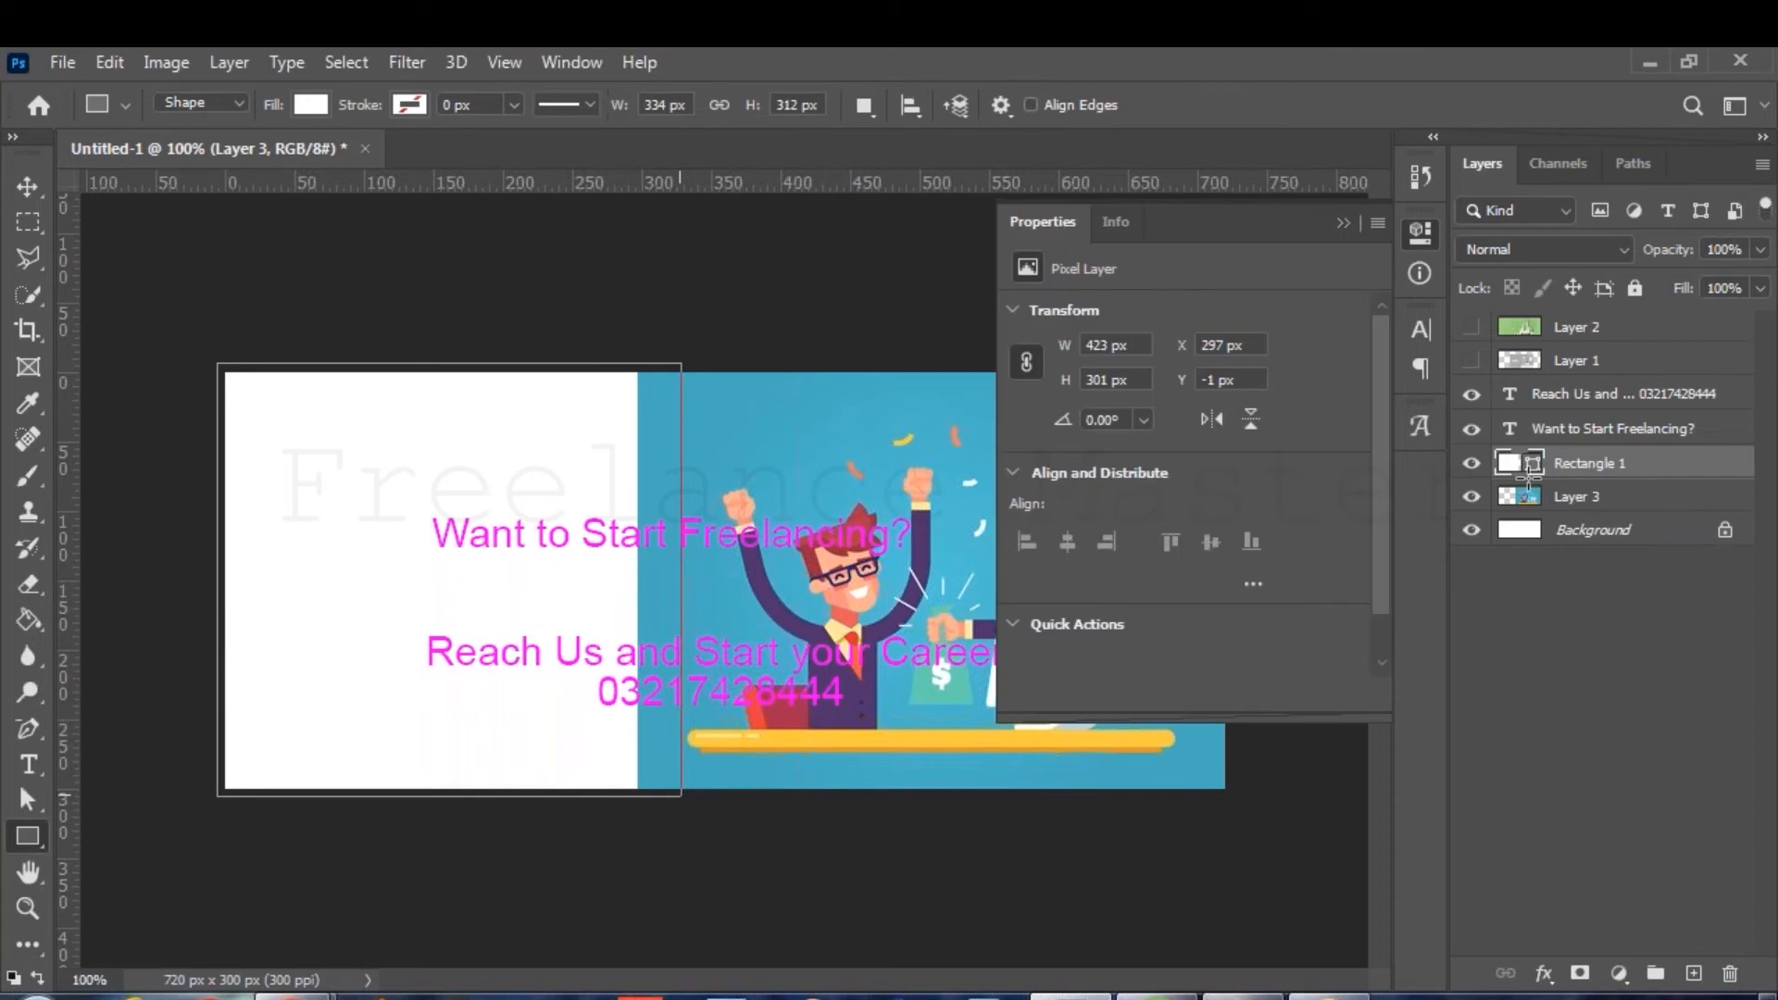
pyautogui.moveTo(1528, 476); pyautogui.dragTo(1528, 511)
pyautogui.click(309, 106)
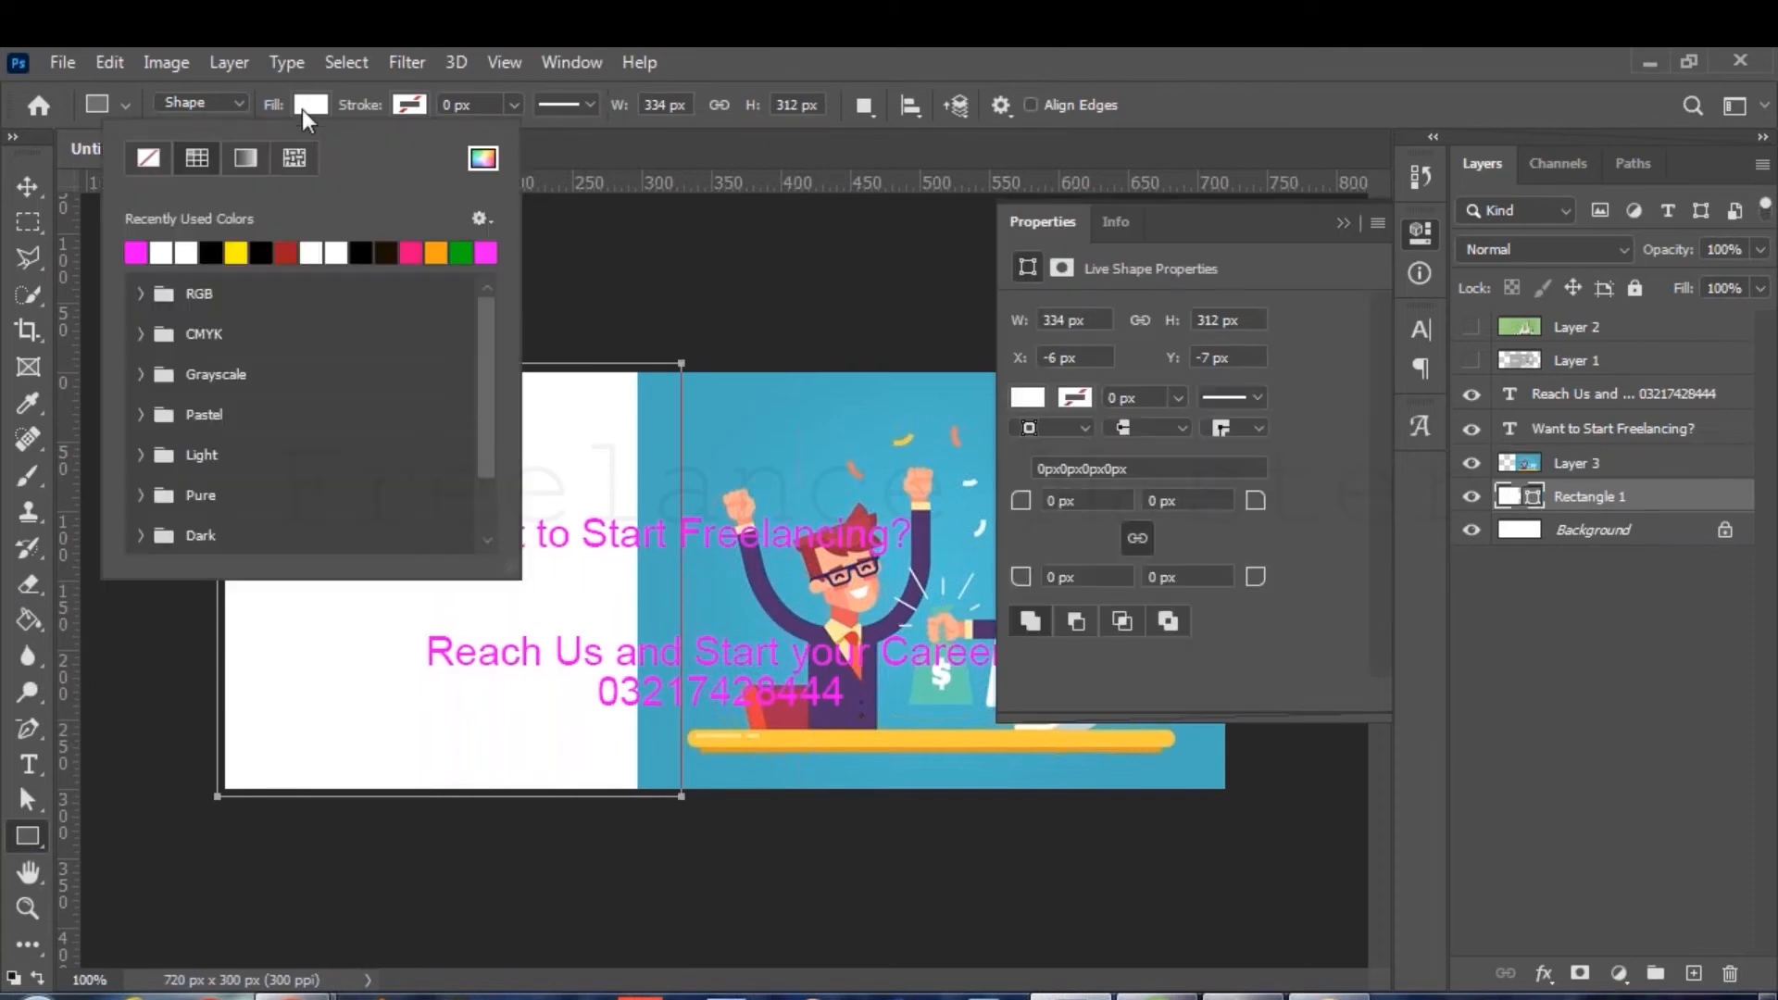
pyautogui.click(482, 159)
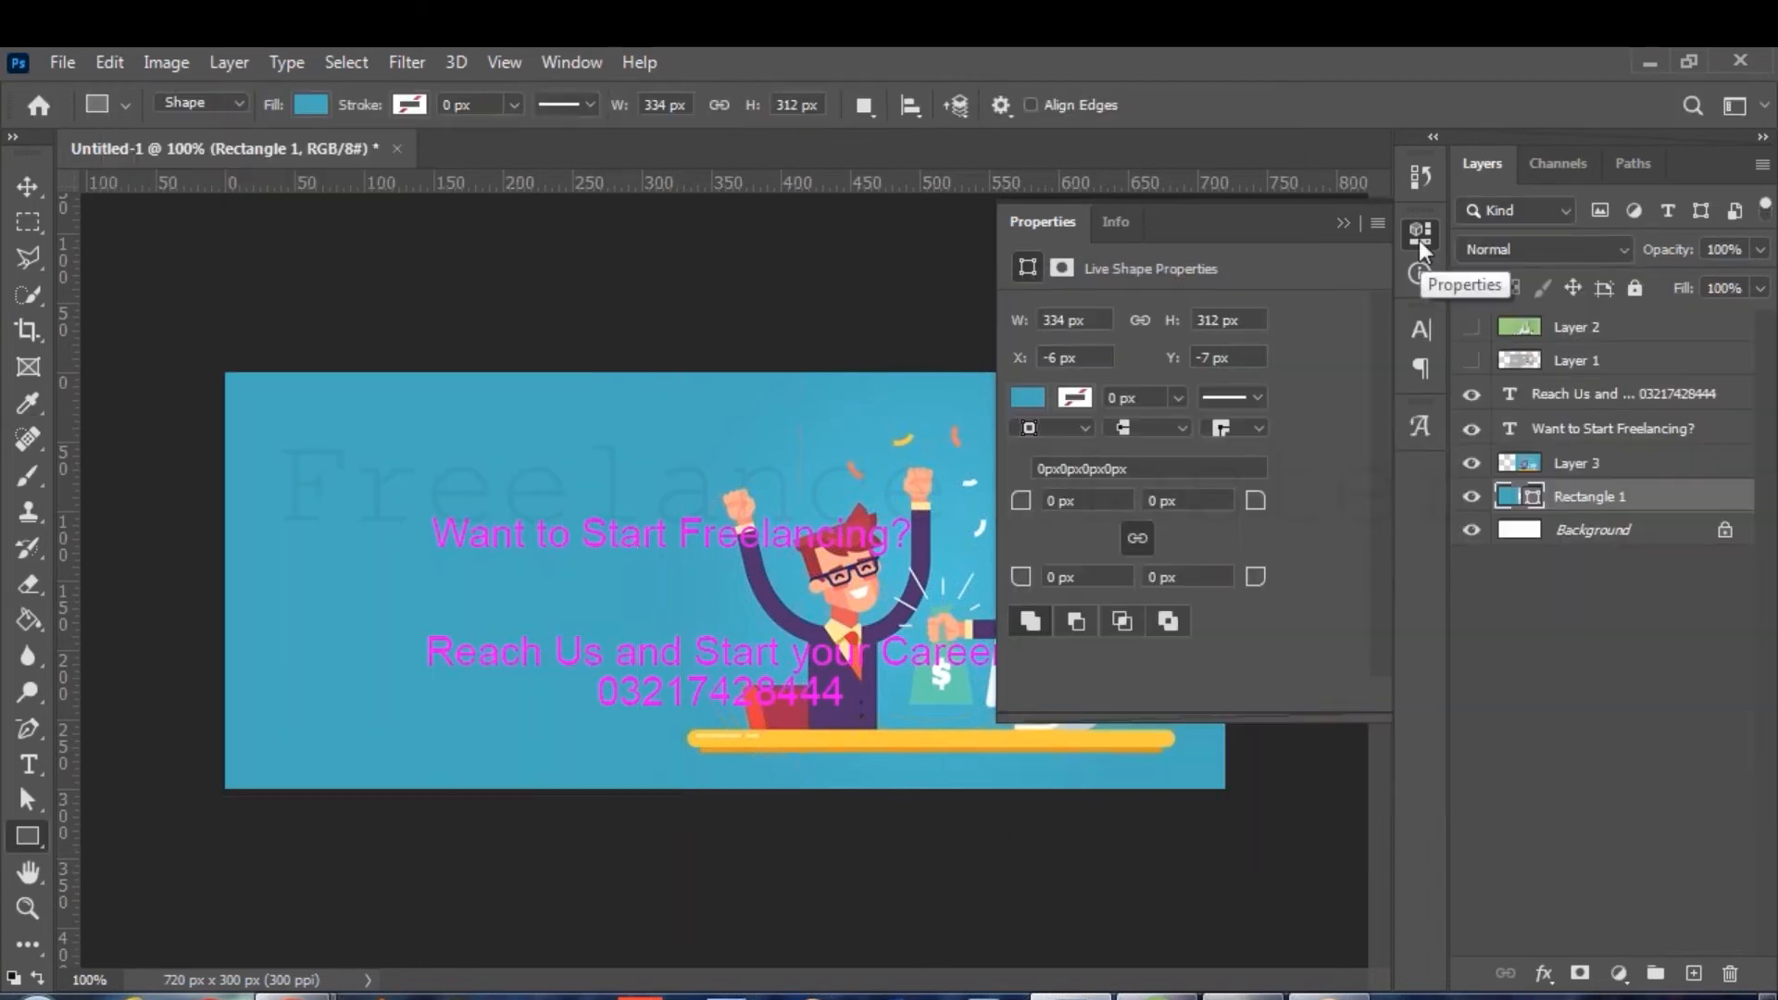
pyautogui.click(1423, 238)
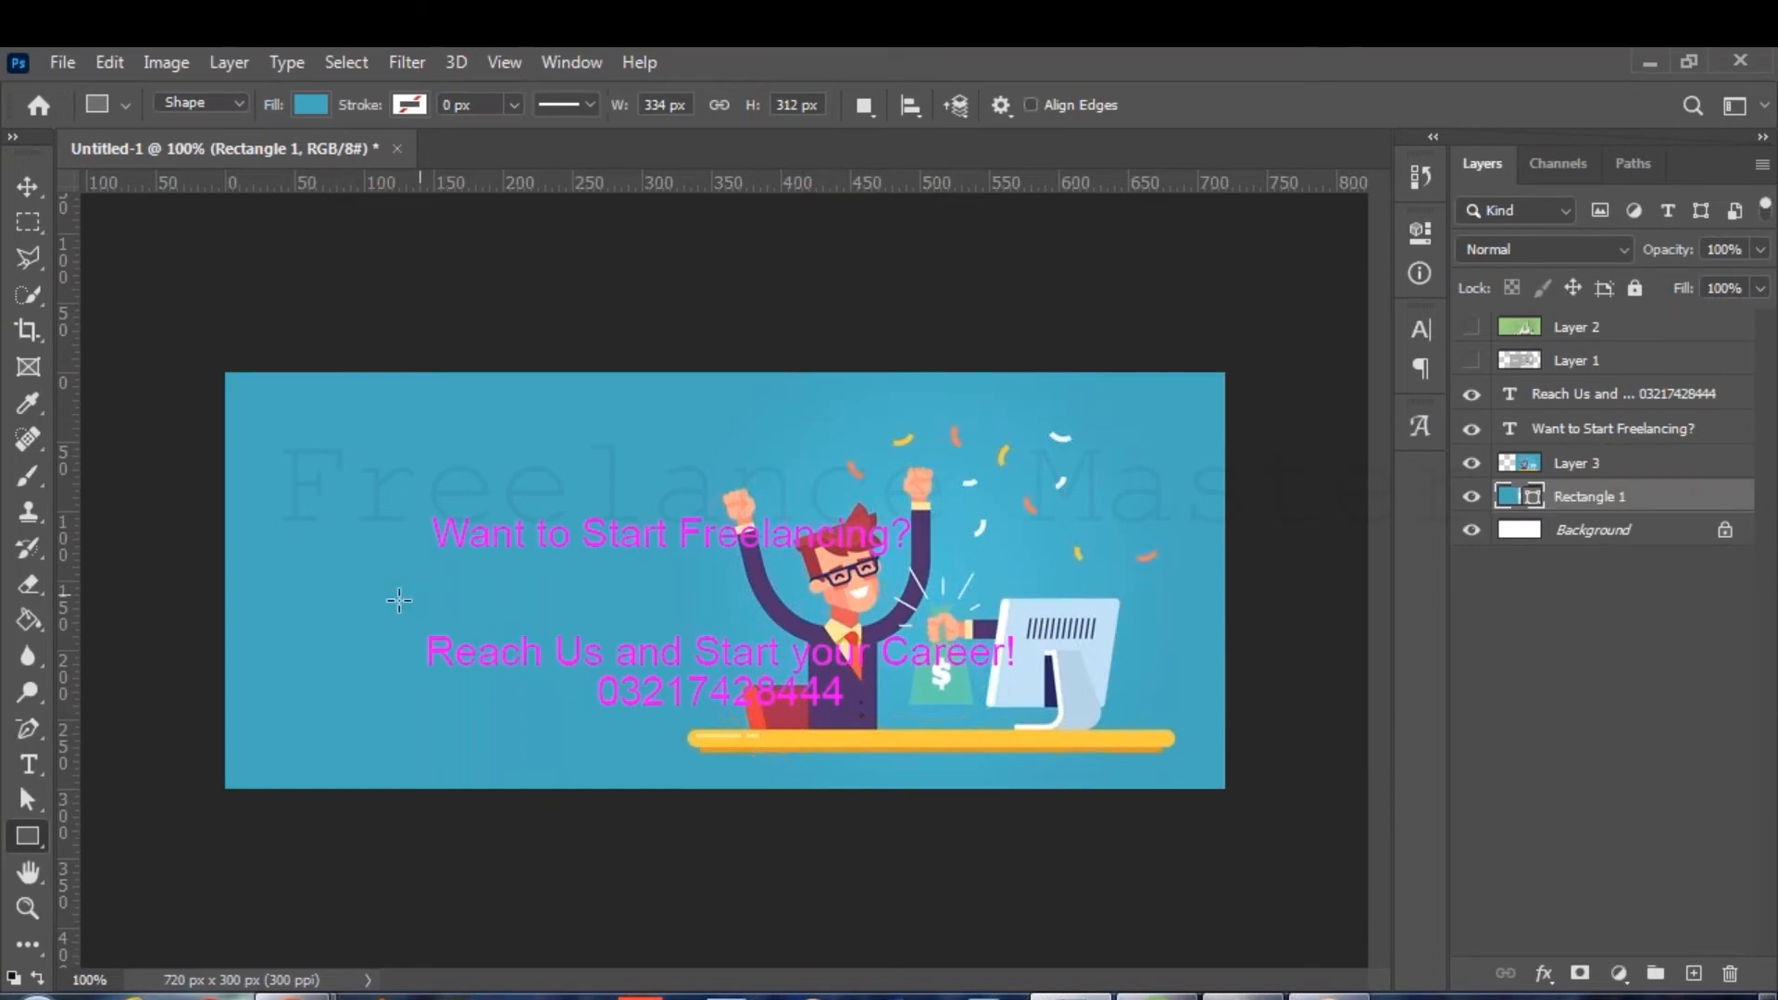
# Break the headline into two lines before 'Freelancing?', move it up-left, and set it to 10 pt.
pyautogui.click(30, 763)
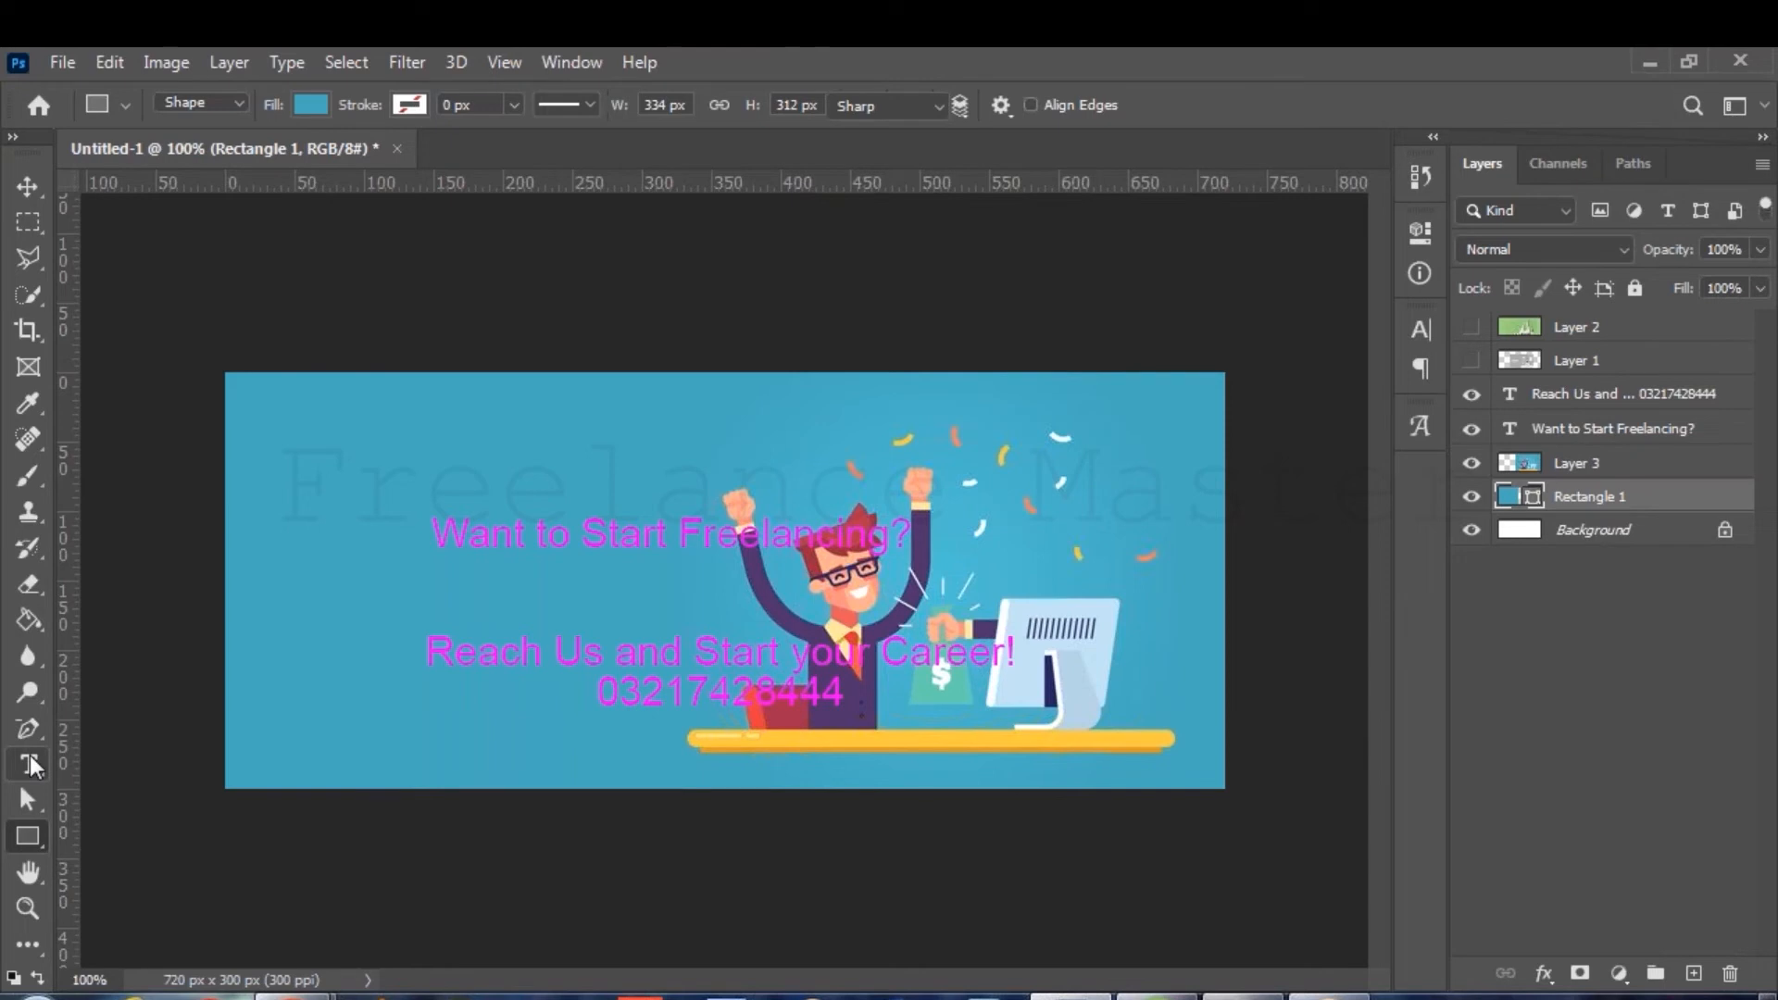
pyautogui.click(680, 534)
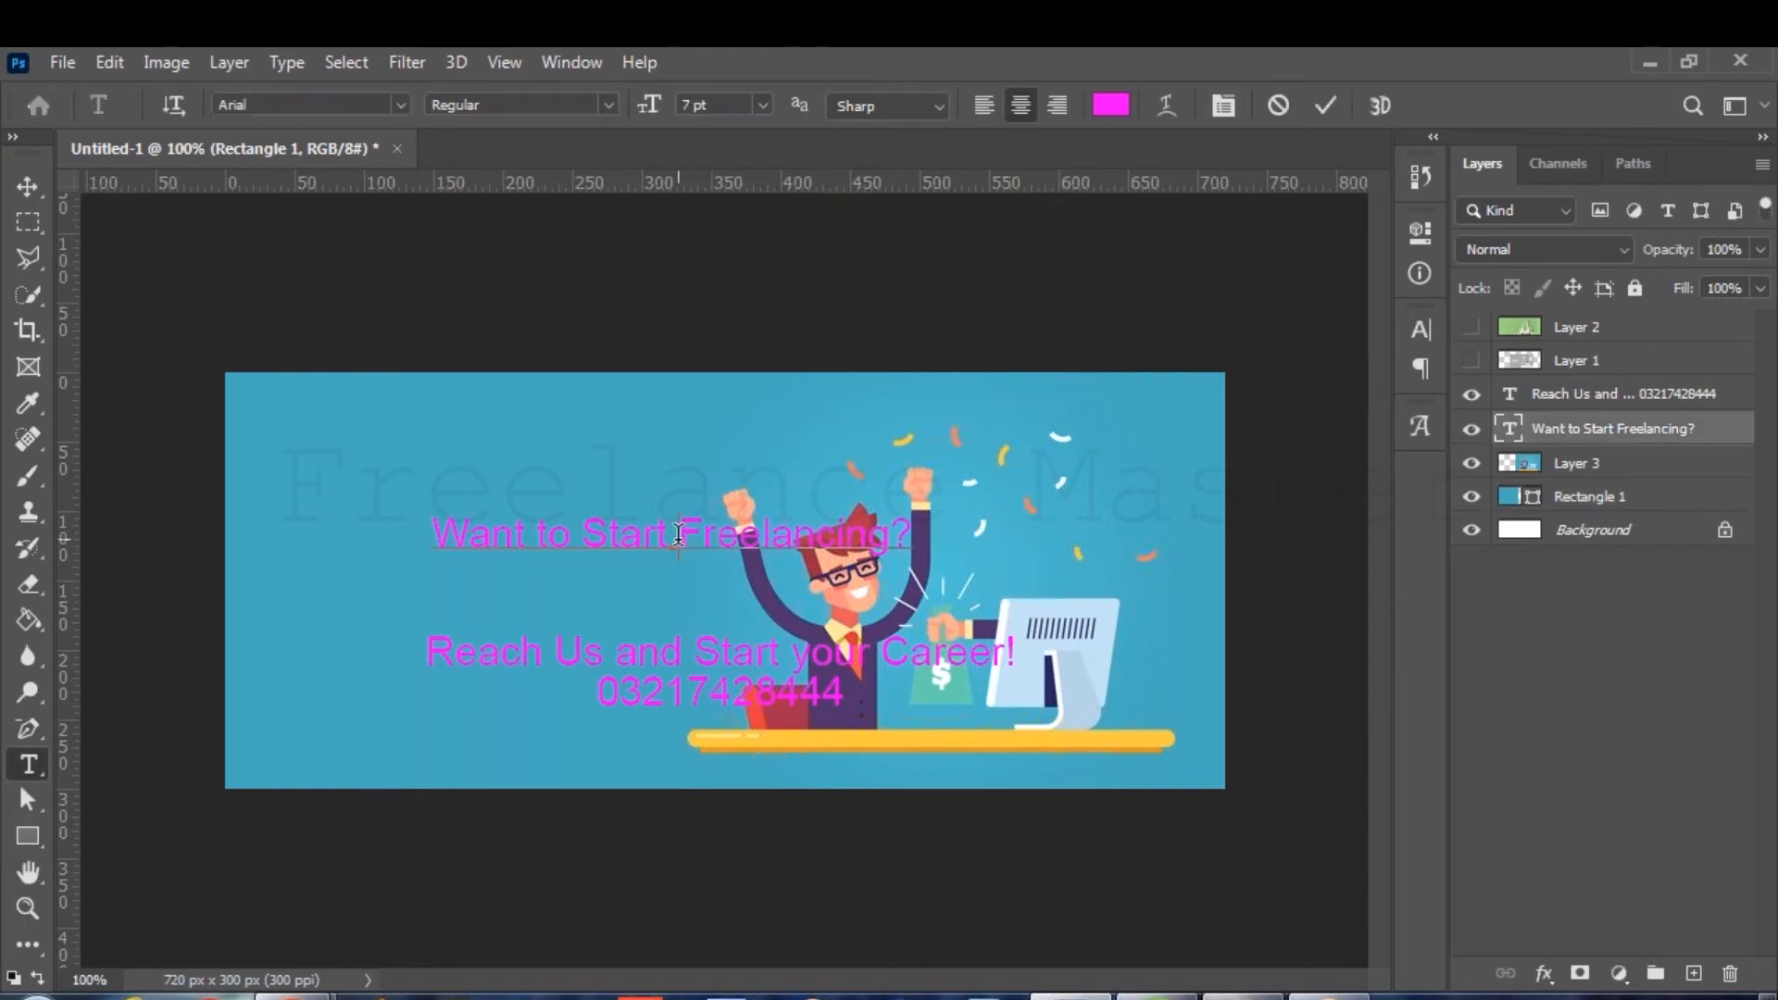
pyautogui.press('Return')
pyautogui.moveTo(963, 654); pyautogui.dragTo(807, 622)
pyautogui.hotkey('ctrl', 'a')
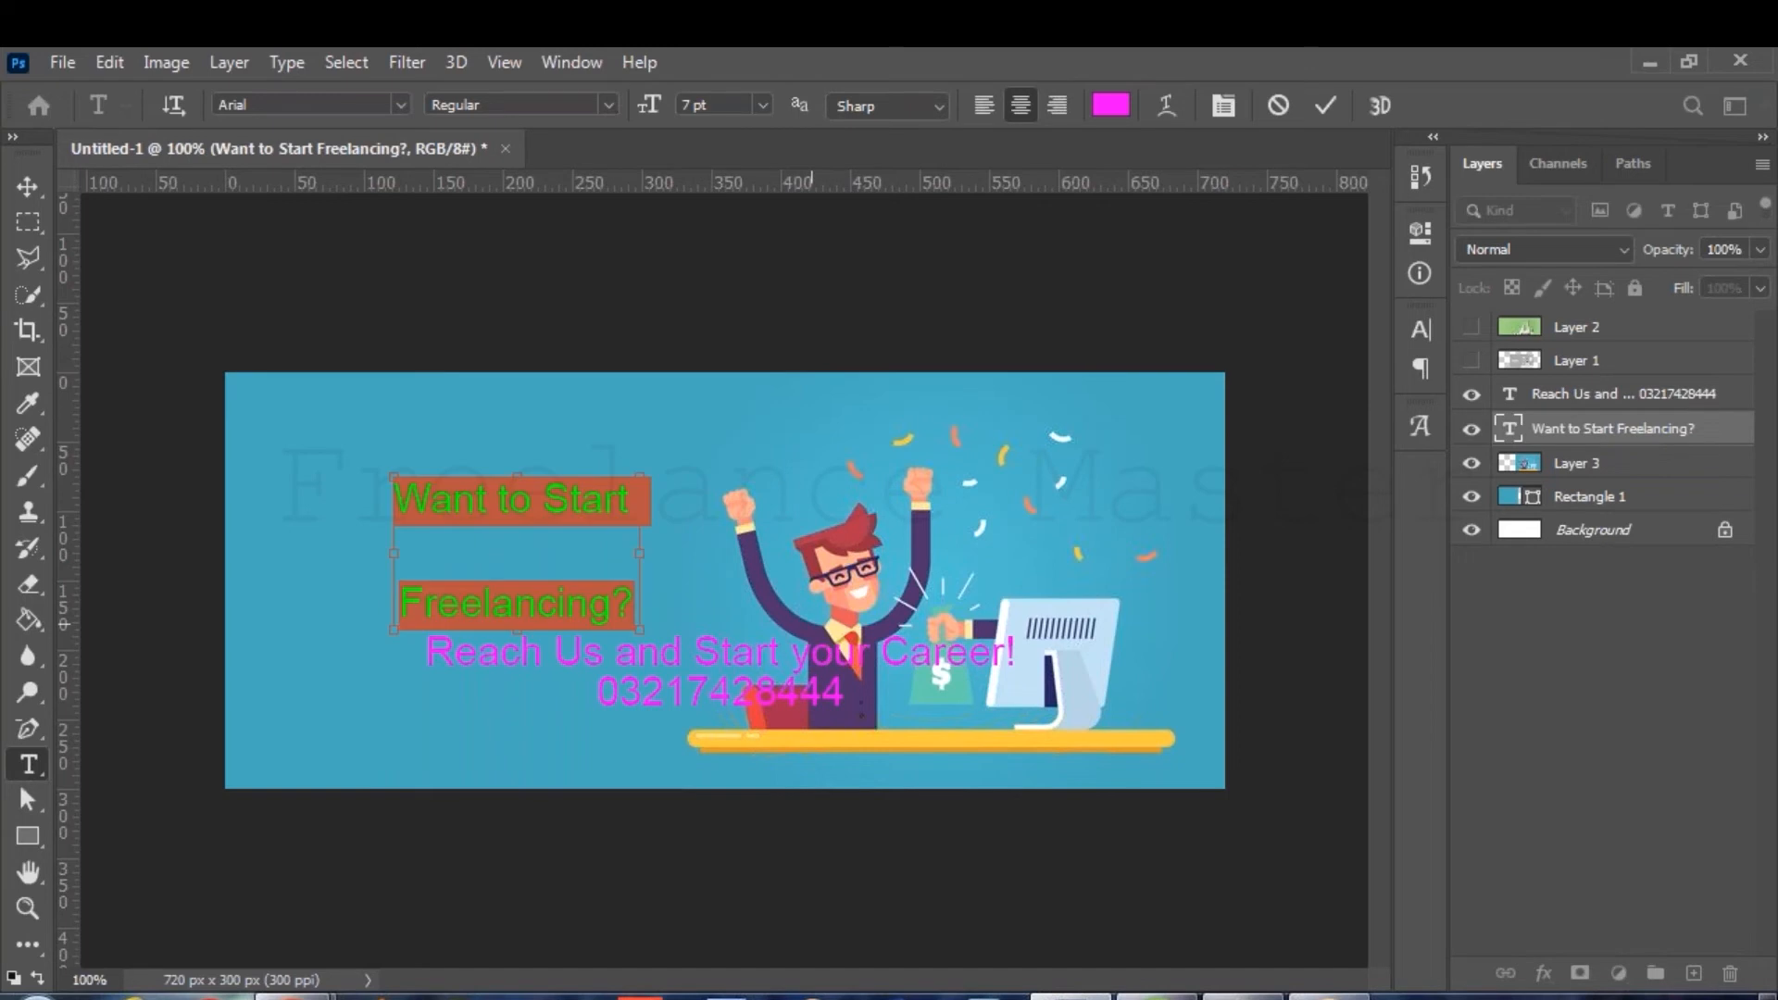
pyautogui.hotkey('ctrl', 'shift', '.')
pyautogui.hotkey('ctrl', 'shift', '.')
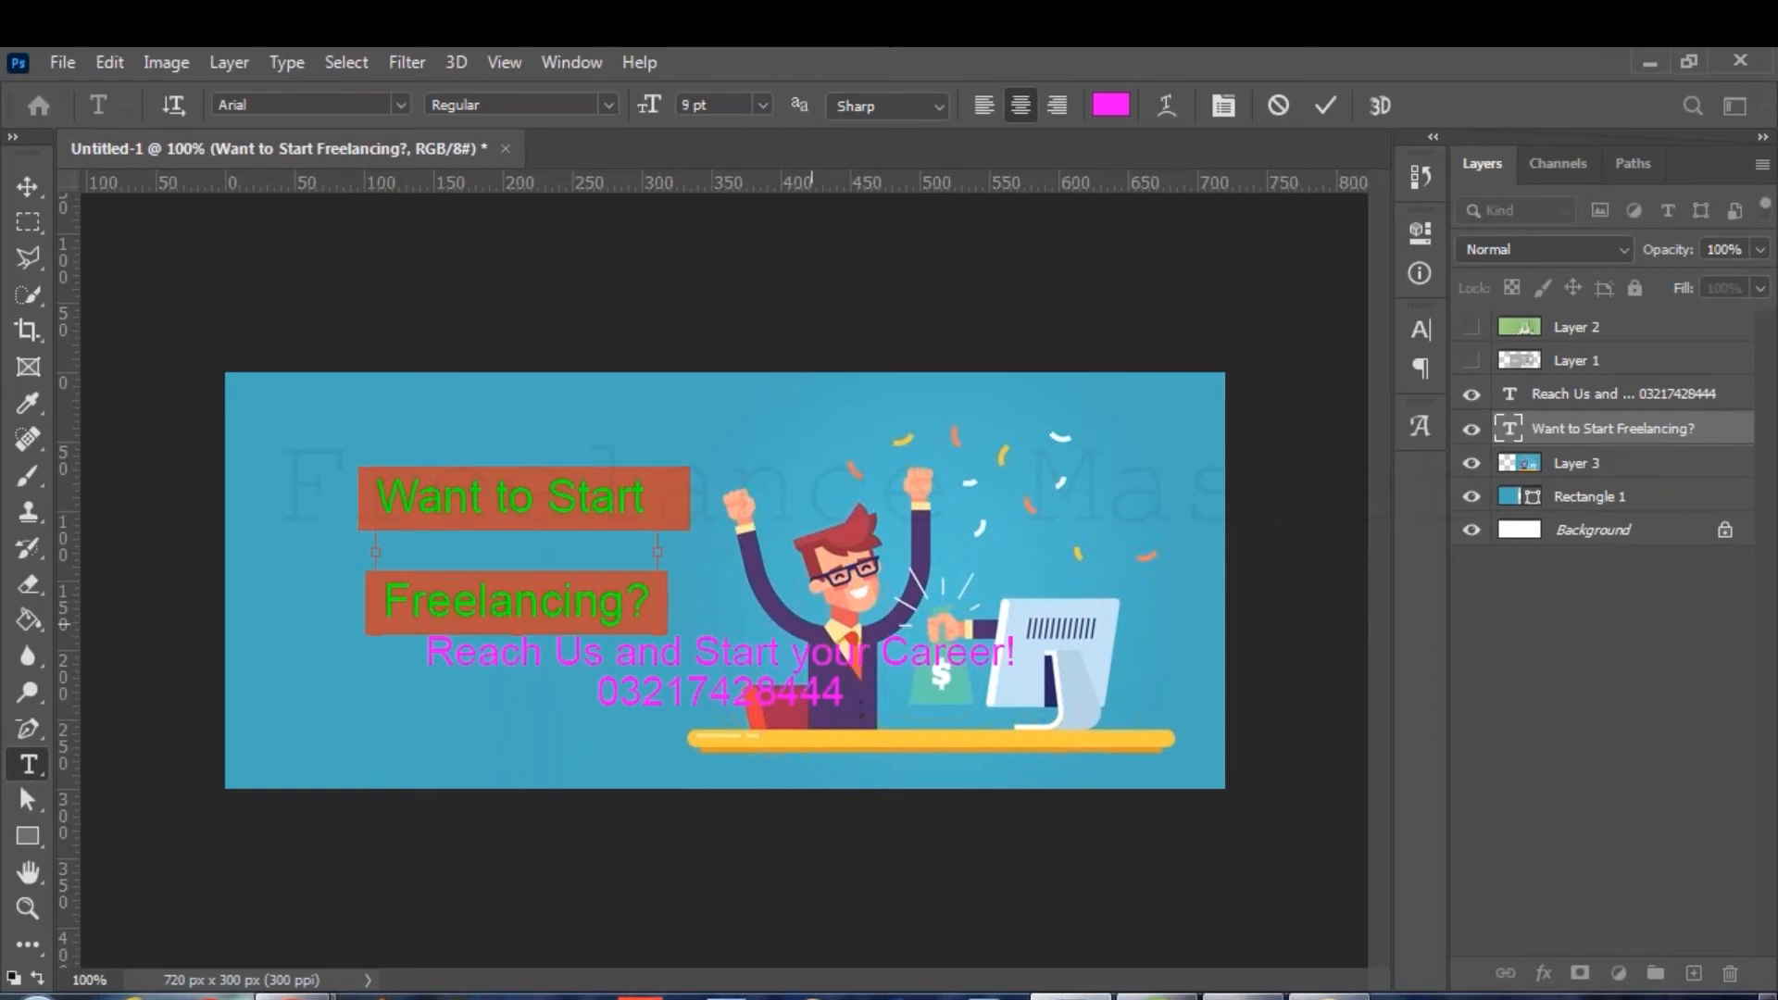
pyautogui.hotkey('ctrl', 'alt', 'shift', '.')
pyautogui.hotkey('ctrl', 'shift', ',')
pyautogui.hotkey('ctrl', 'shift', ',')
pyautogui.hotkey('ctrl', 'shift', ',')
pyautogui.hotkey('ctrl', 'shift', ',')
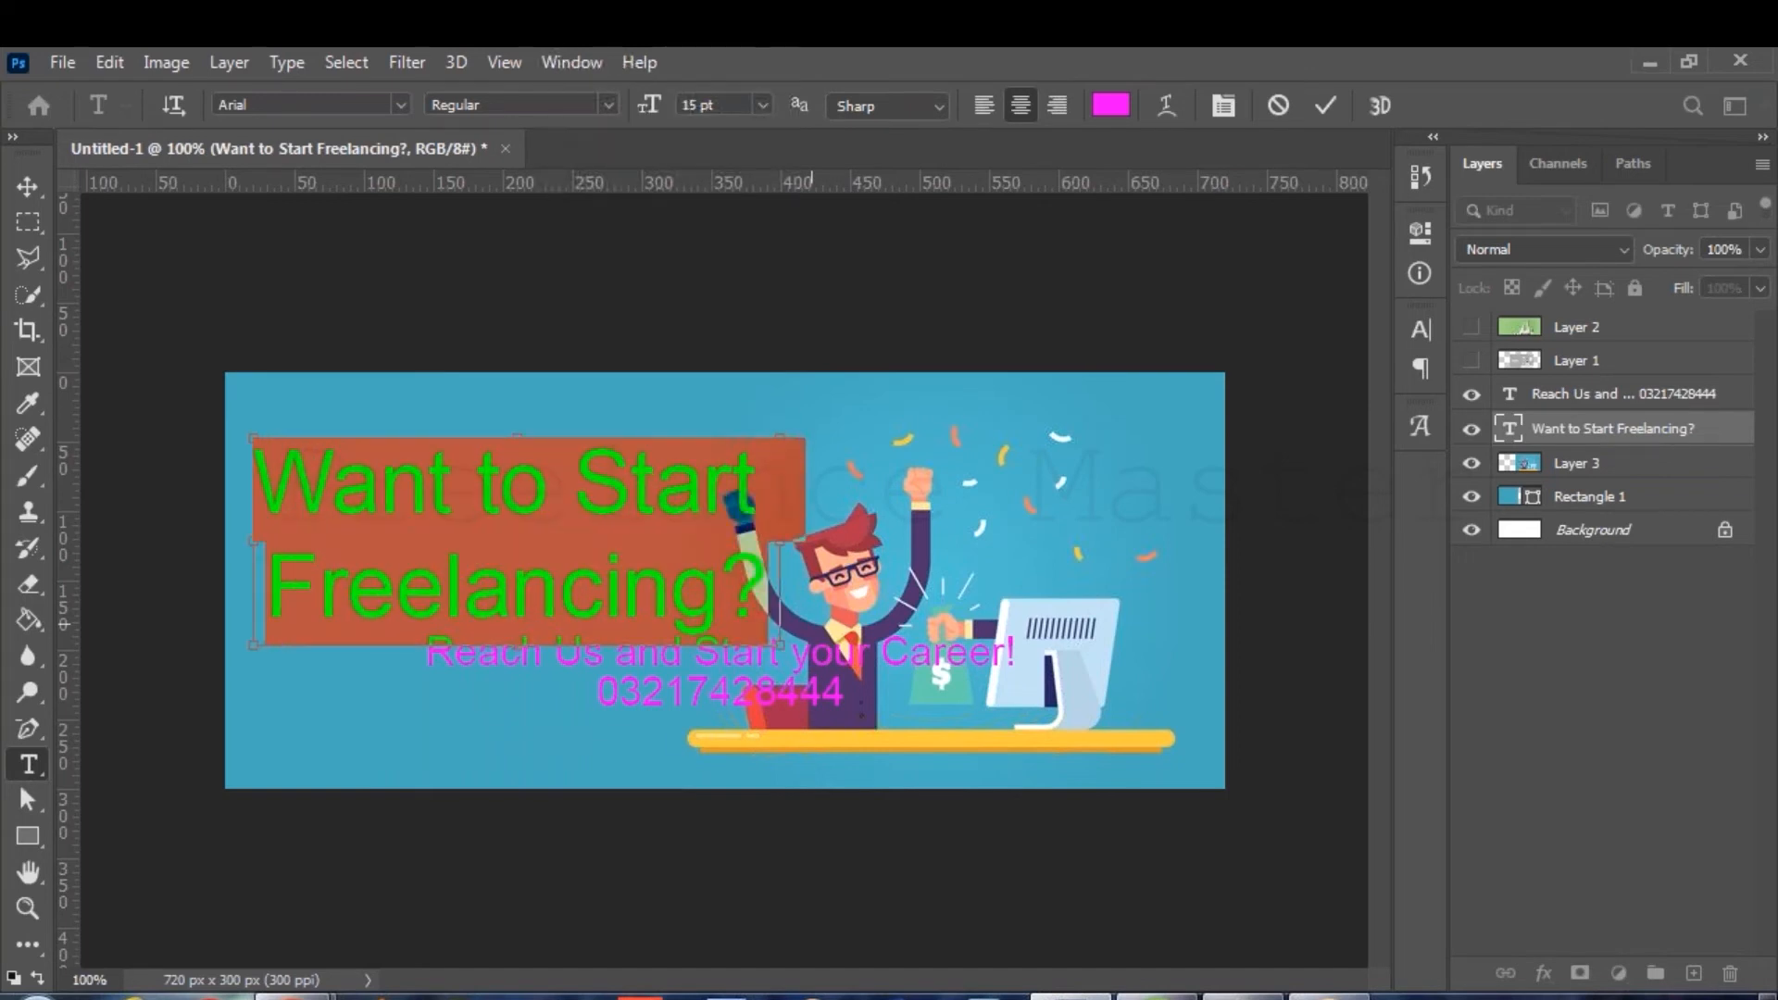
# Change the headline text colour to bright yellow.
pyautogui.click(1119, 109)
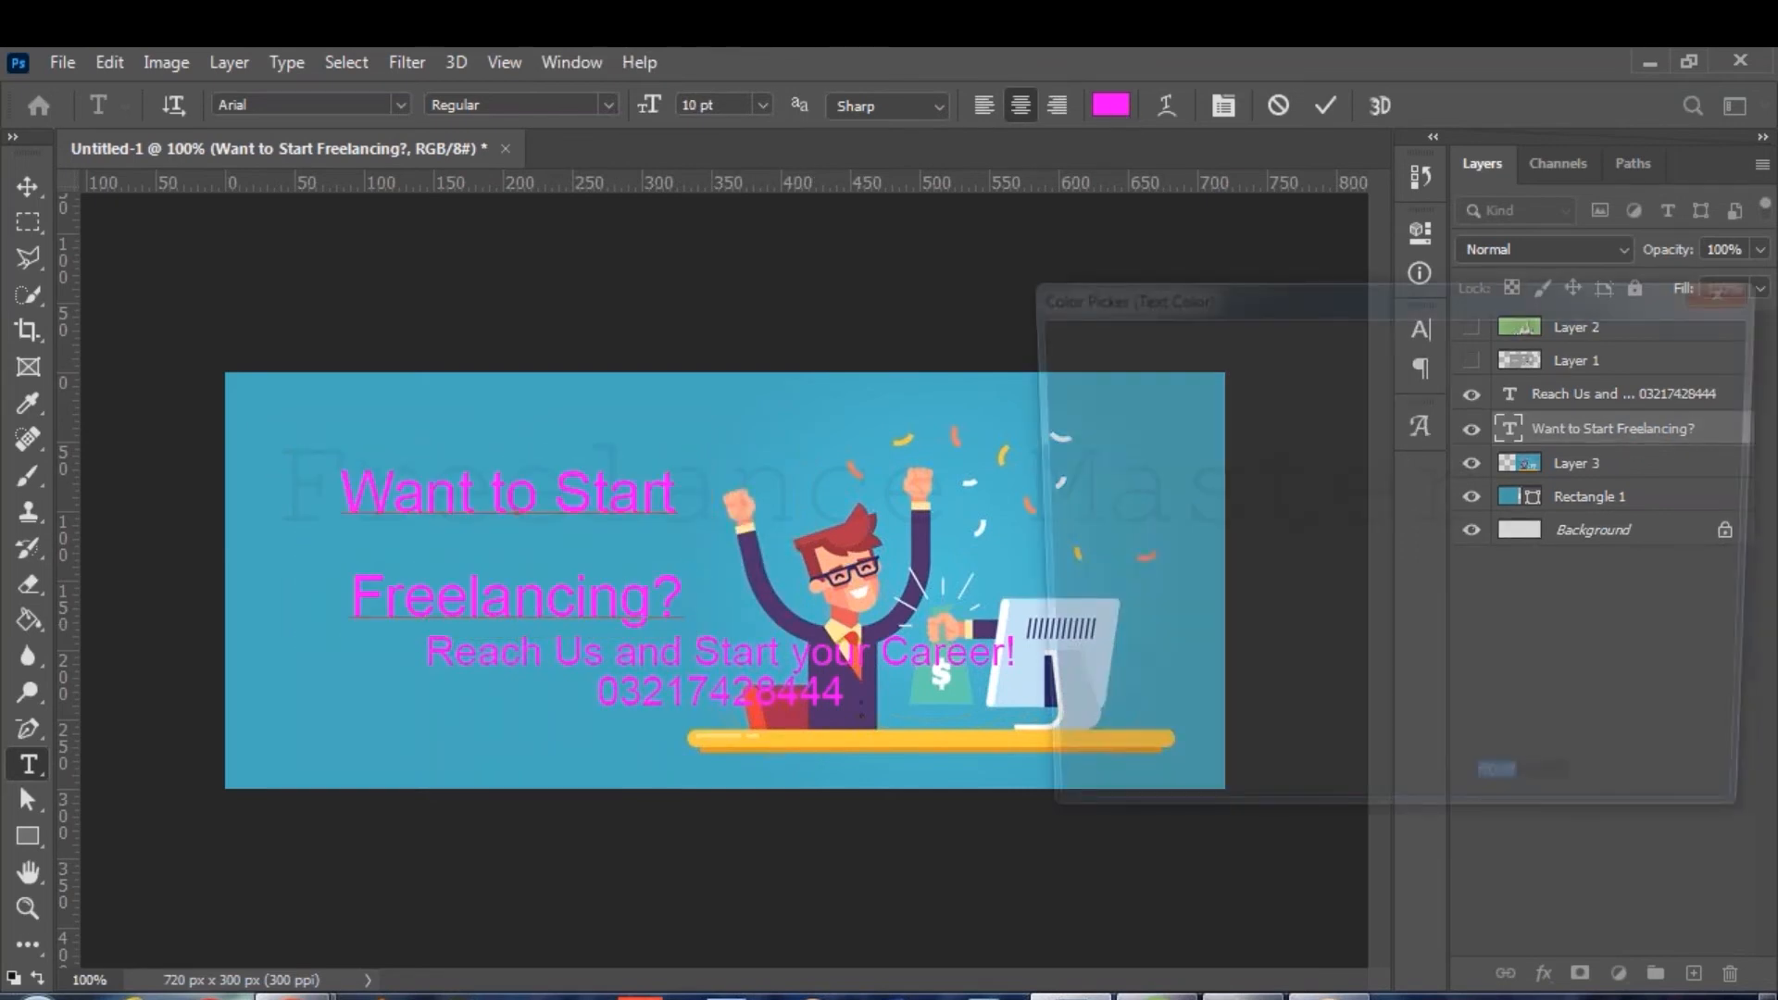
pyautogui.write('ffffff')
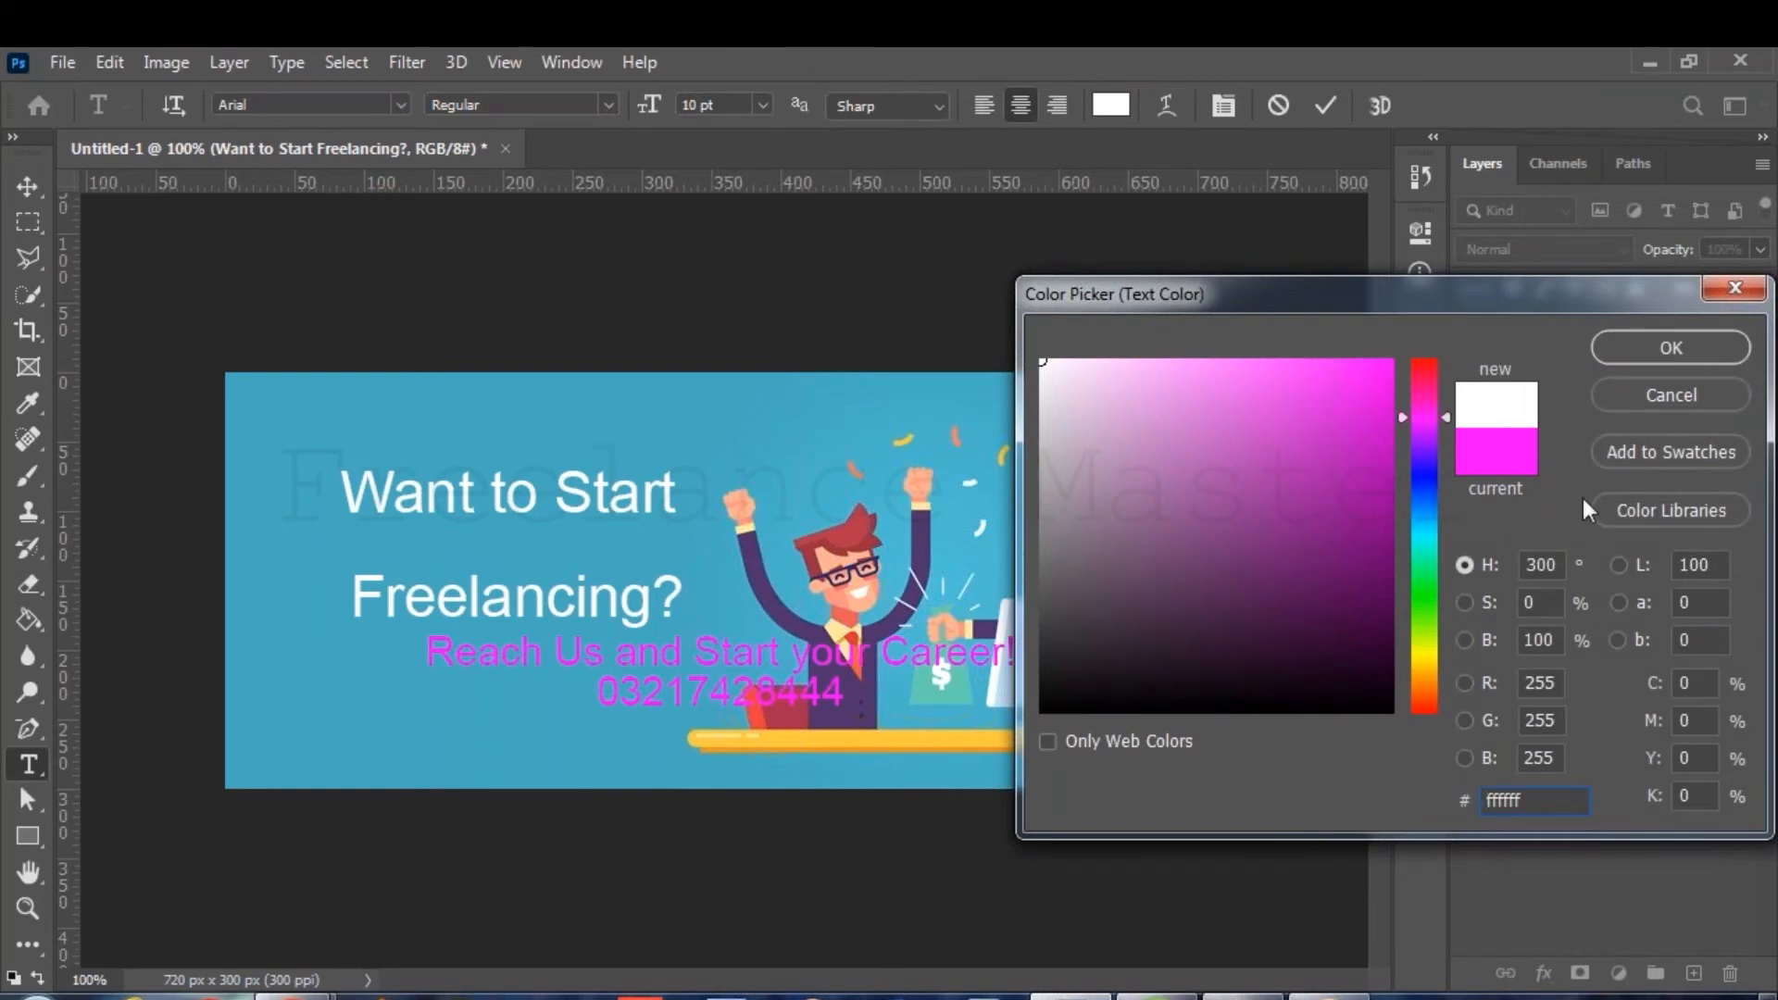
pyautogui.moveTo(1421, 519); pyautogui.dragTo(1429, 654)
pyautogui.moveTo(1337, 476); pyautogui.dragTo(1394, 358)
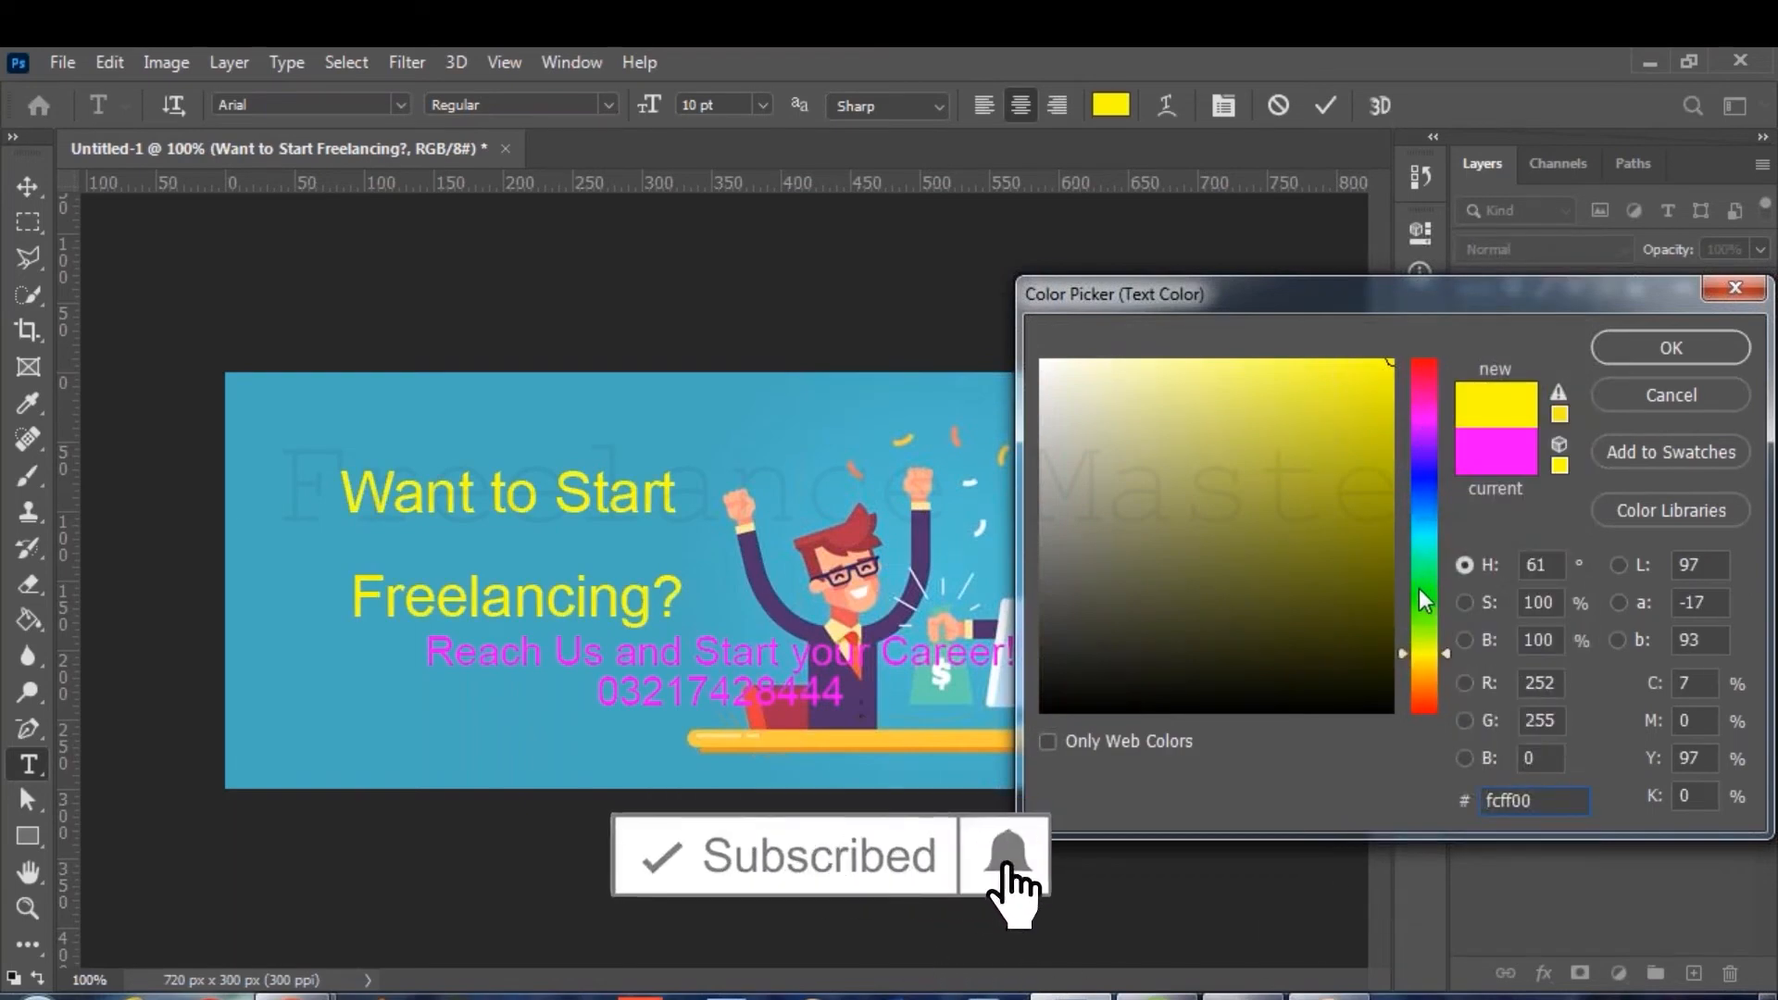
pyautogui.press('Return')
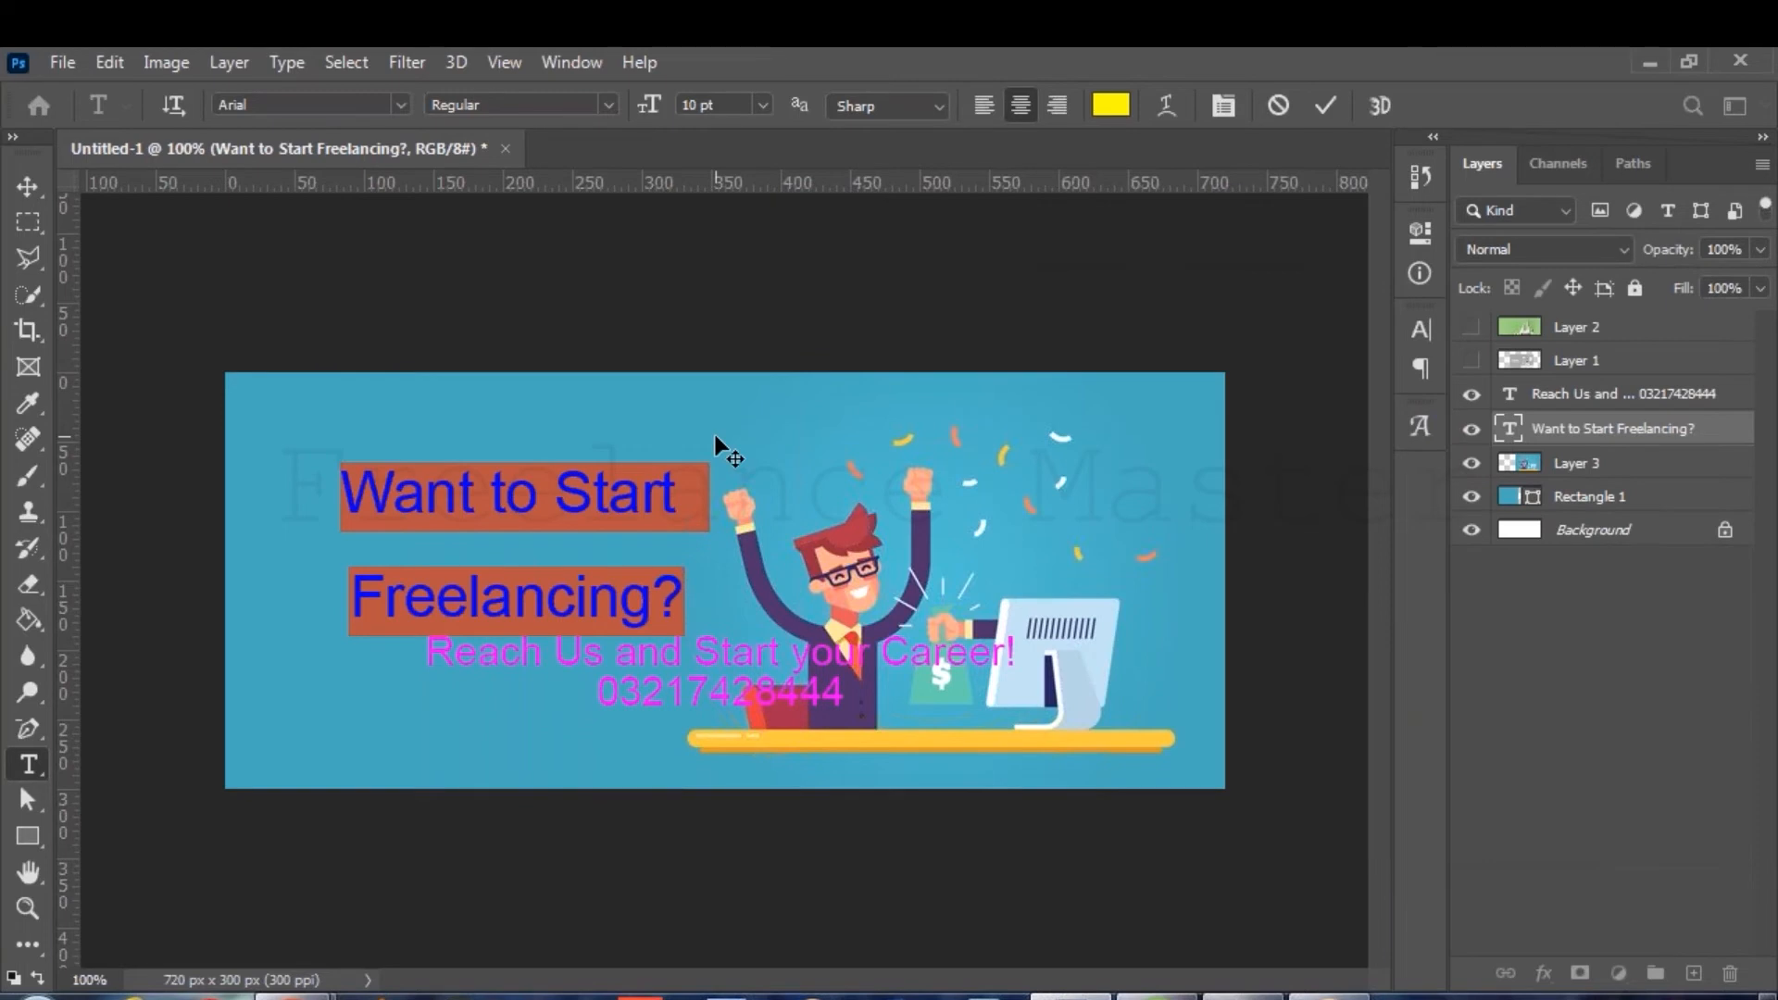
# Set 'Freelancing?' in Bebas Neue at 16 pt and move the headline up-left.
pyautogui.moveTo(687, 600); pyautogui.dragTo(302, 621)
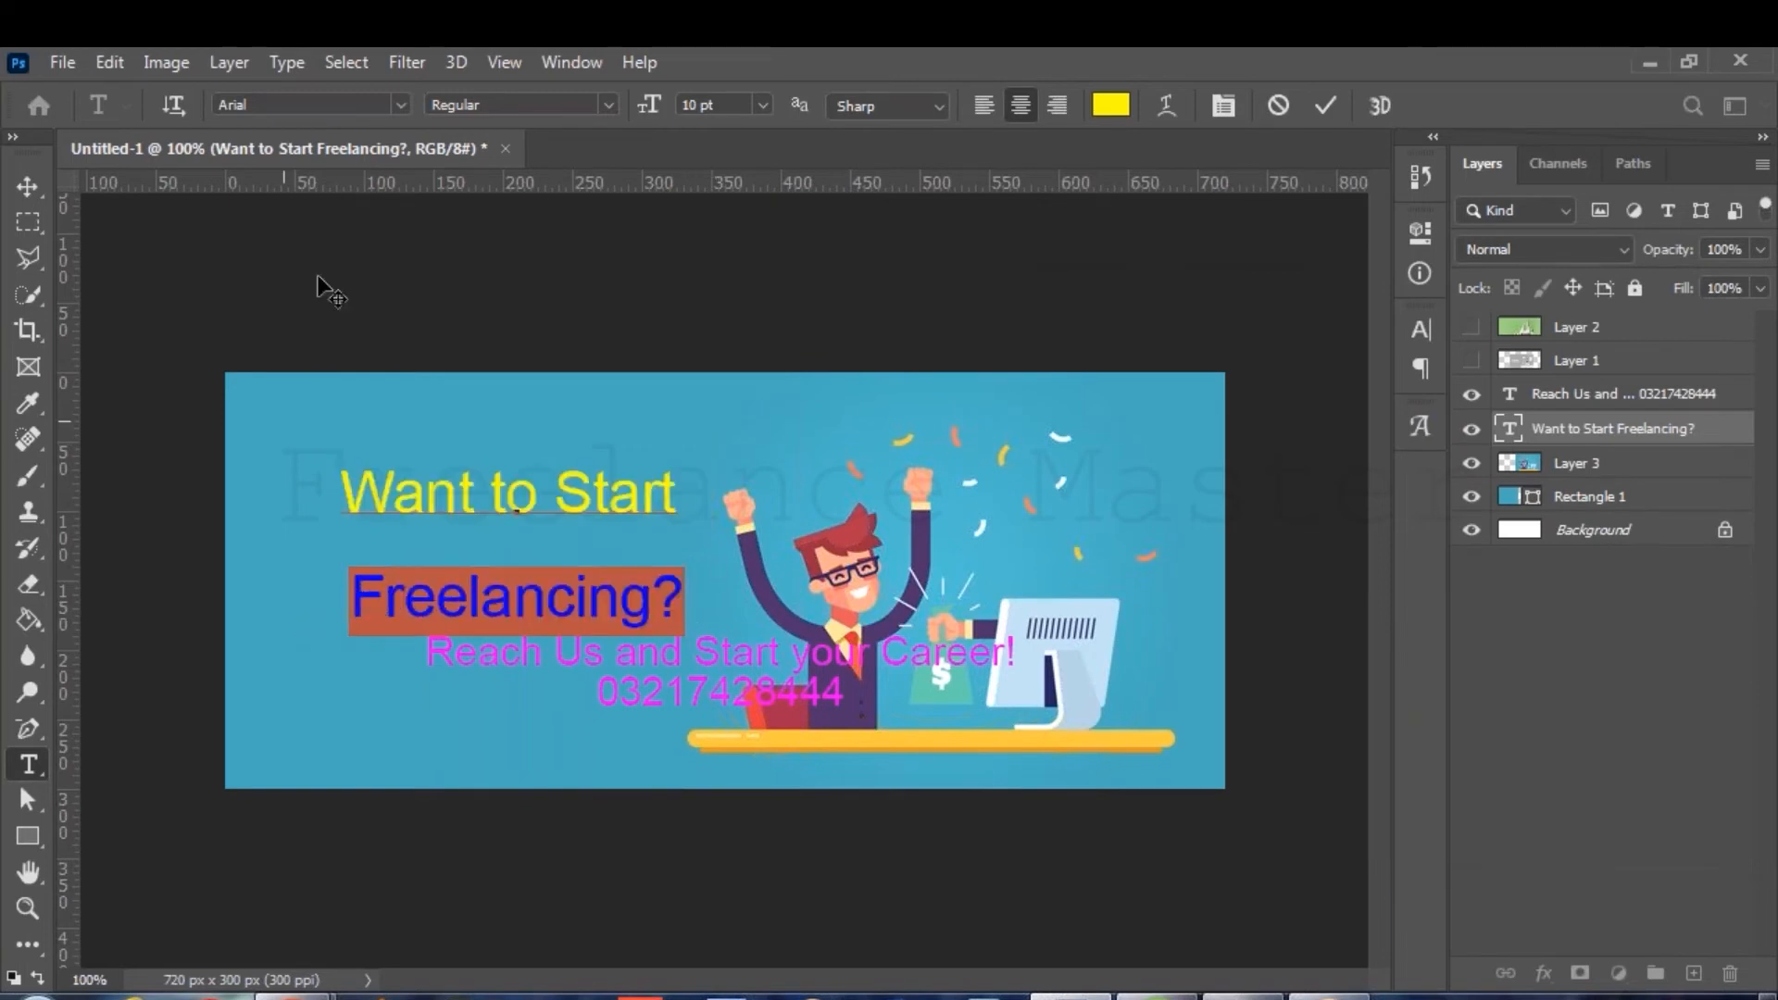
pyautogui.click(400, 105)
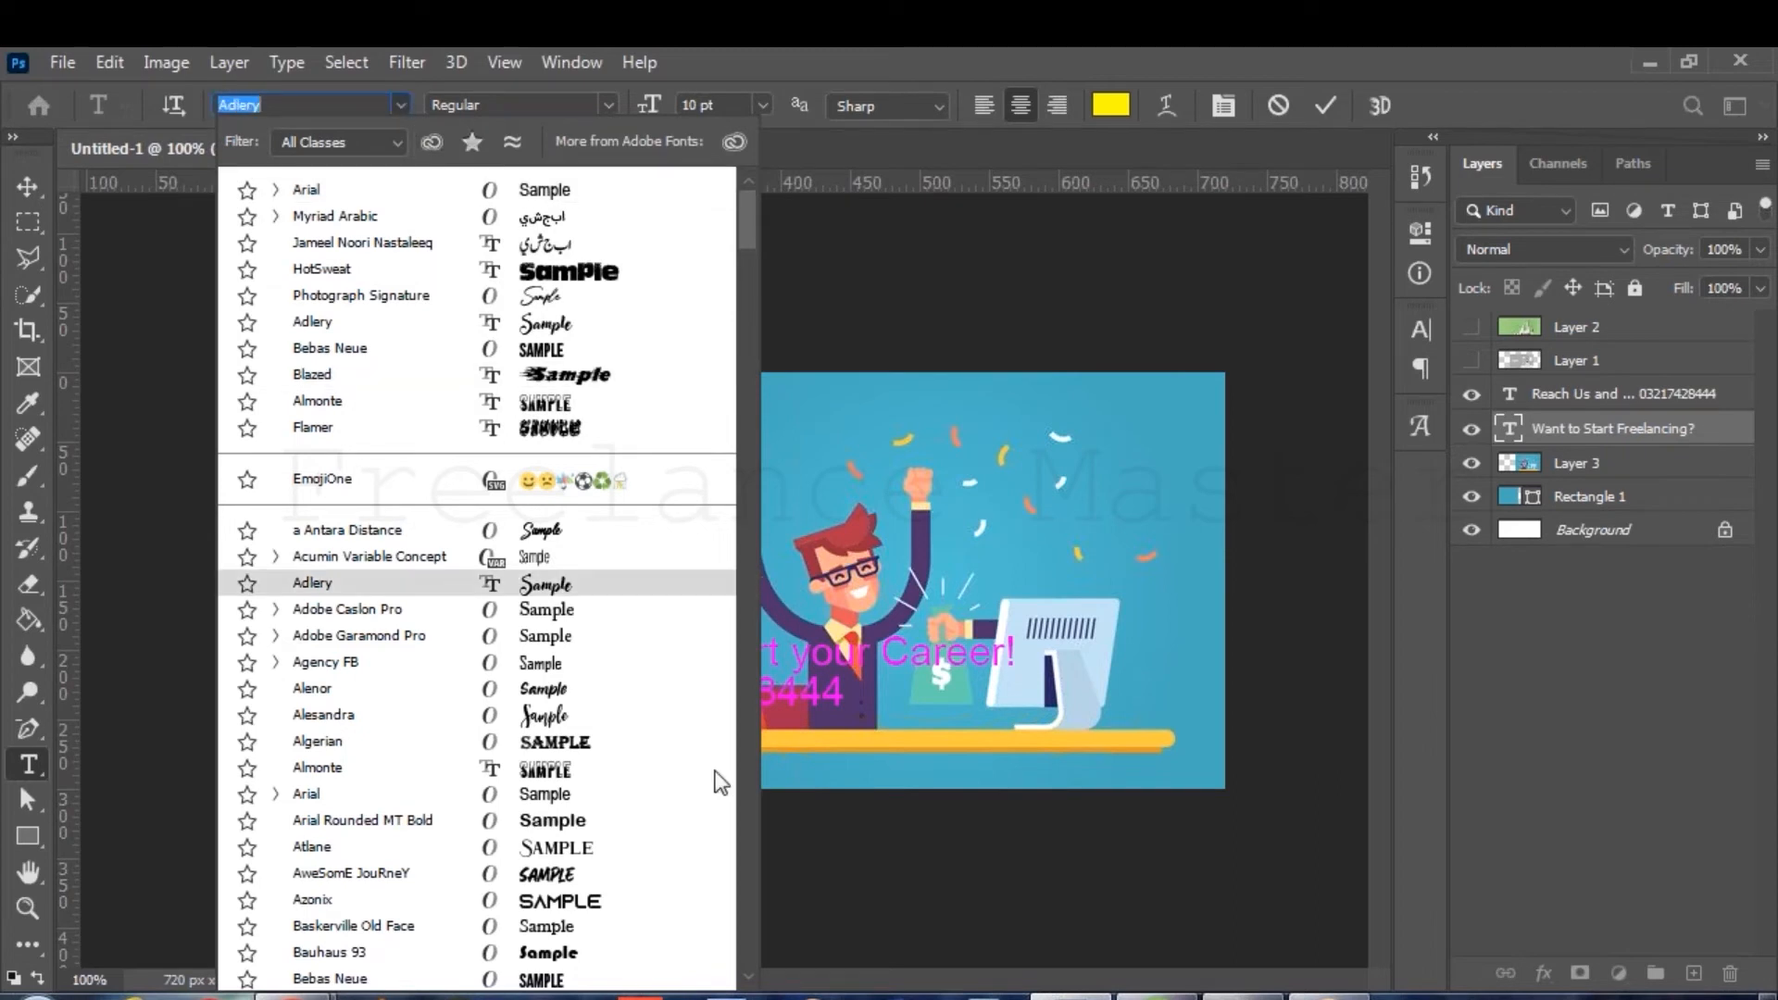
pyautogui.press('Escape')
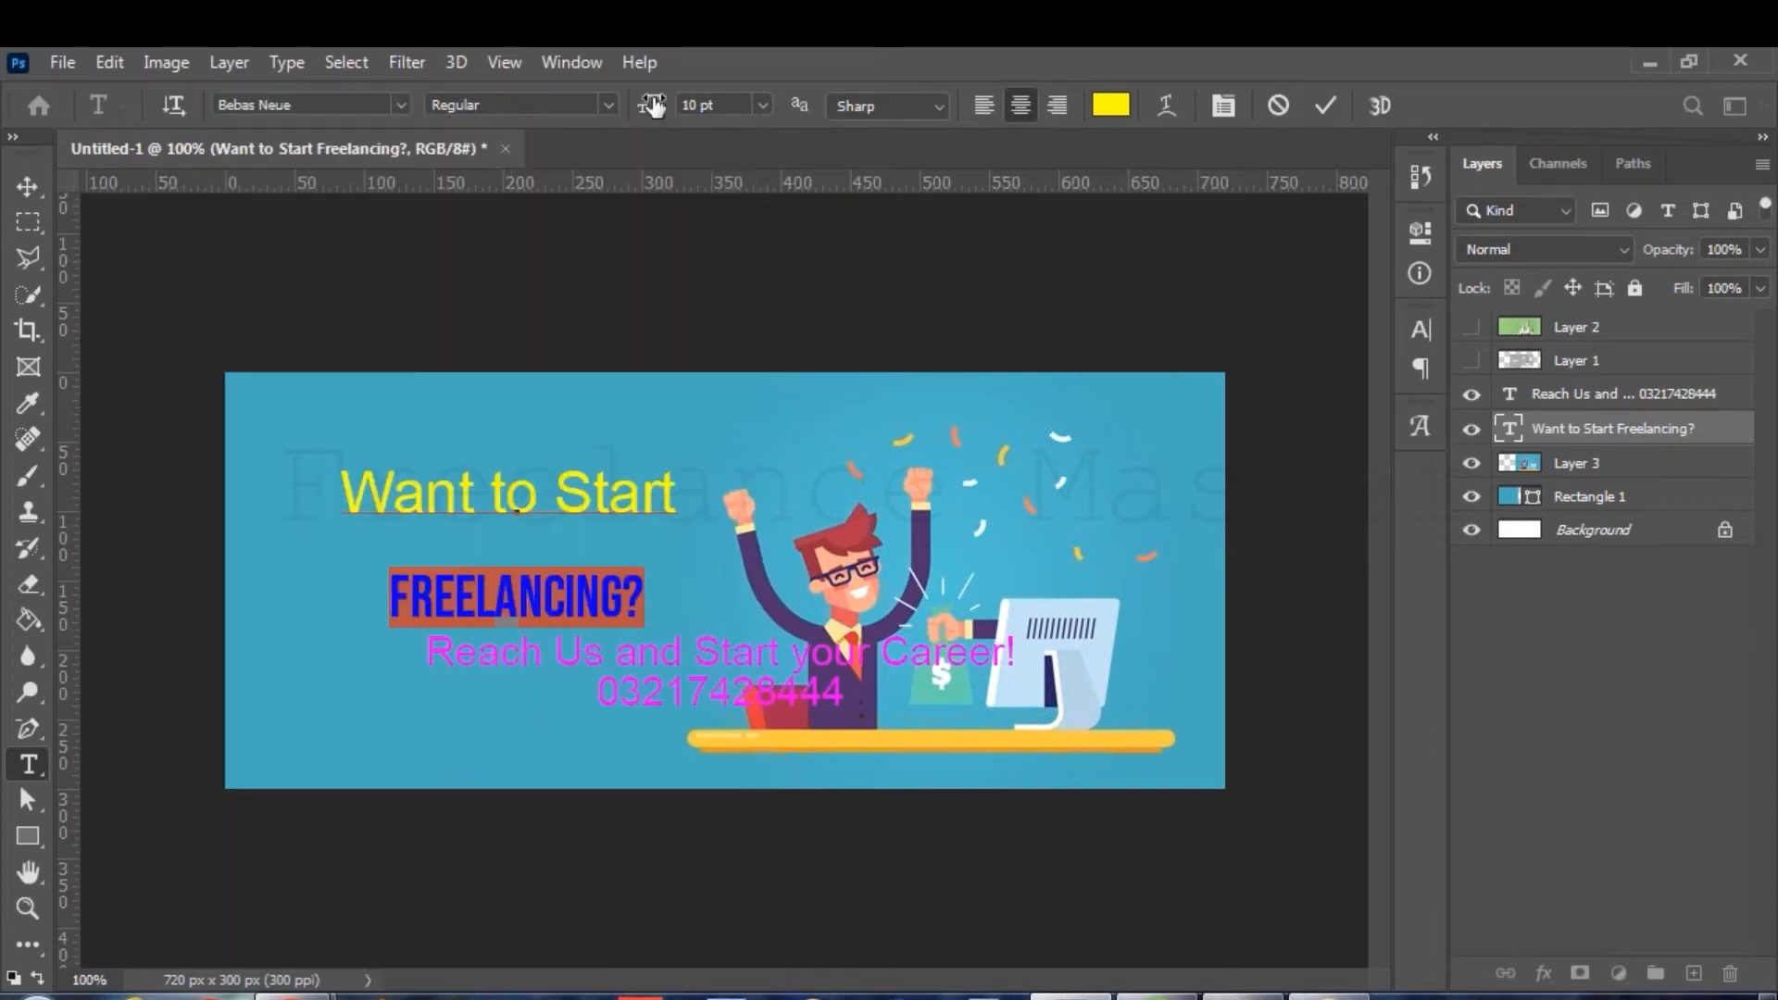
pyautogui.moveTo(652, 104)
pyautogui.mouseDown()
pyautogui.moveTo(672, 105)
pyautogui.moveTo(657, 112)
pyautogui.mouseUp()
pyautogui.moveTo(780, 696); pyautogui.dragTo(768, 675)
# Delete the 'Want to Start' line, move FREELANCING? lower, and commit the edit.
pyautogui.moveTo(666, 480); pyautogui.dragTo(288, 484)
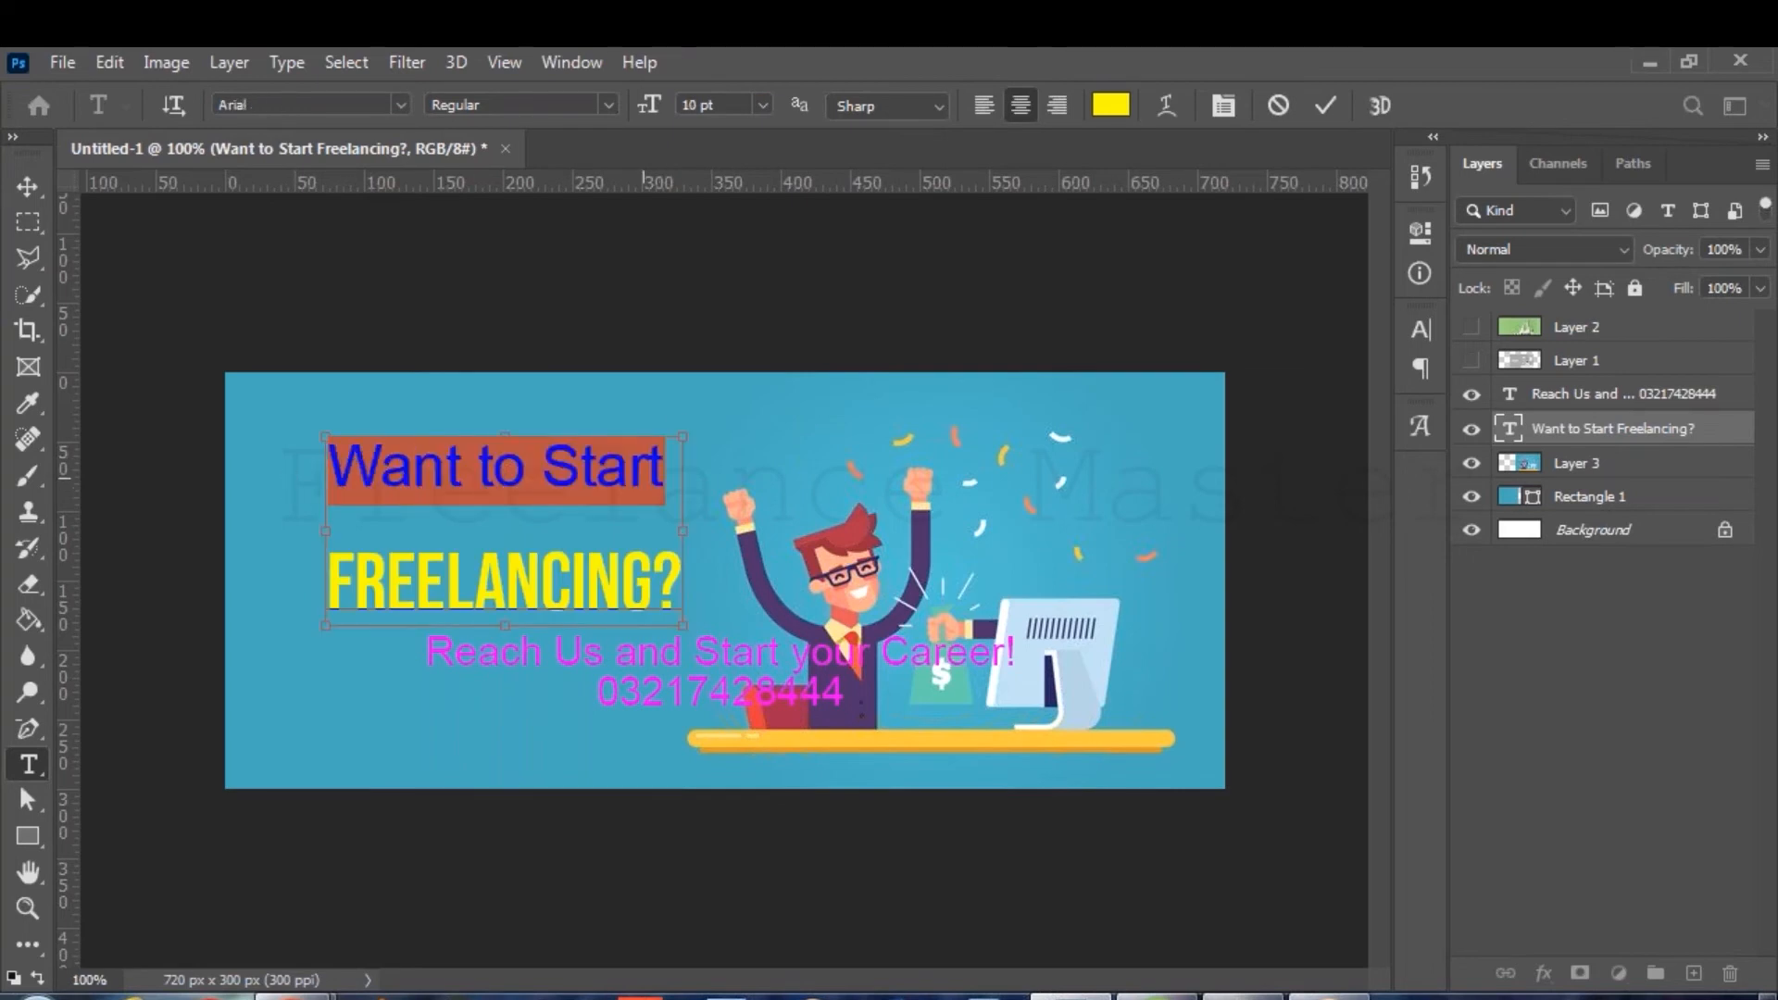
pyautogui.press('BackSpace')
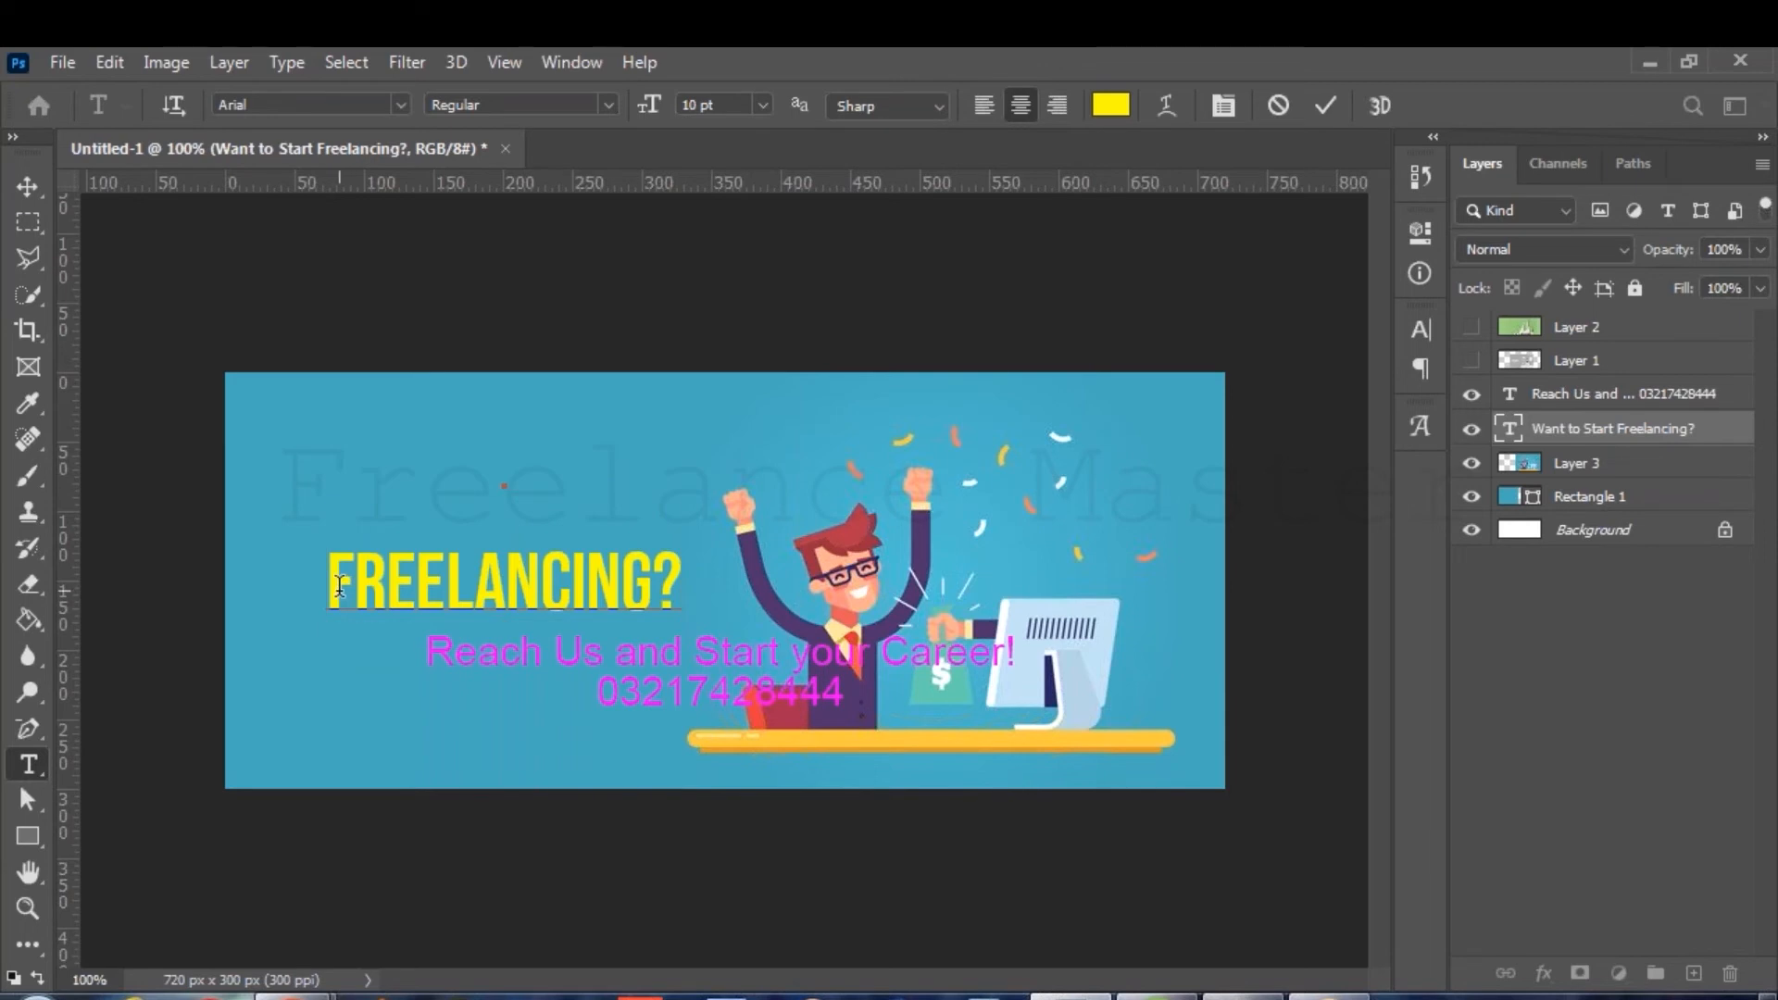
pyautogui.press('BackSpace')
pyautogui.moveTo(730, 586); pyautogui.dragTo(706, 693)
pyautogui.click(1325, 105)
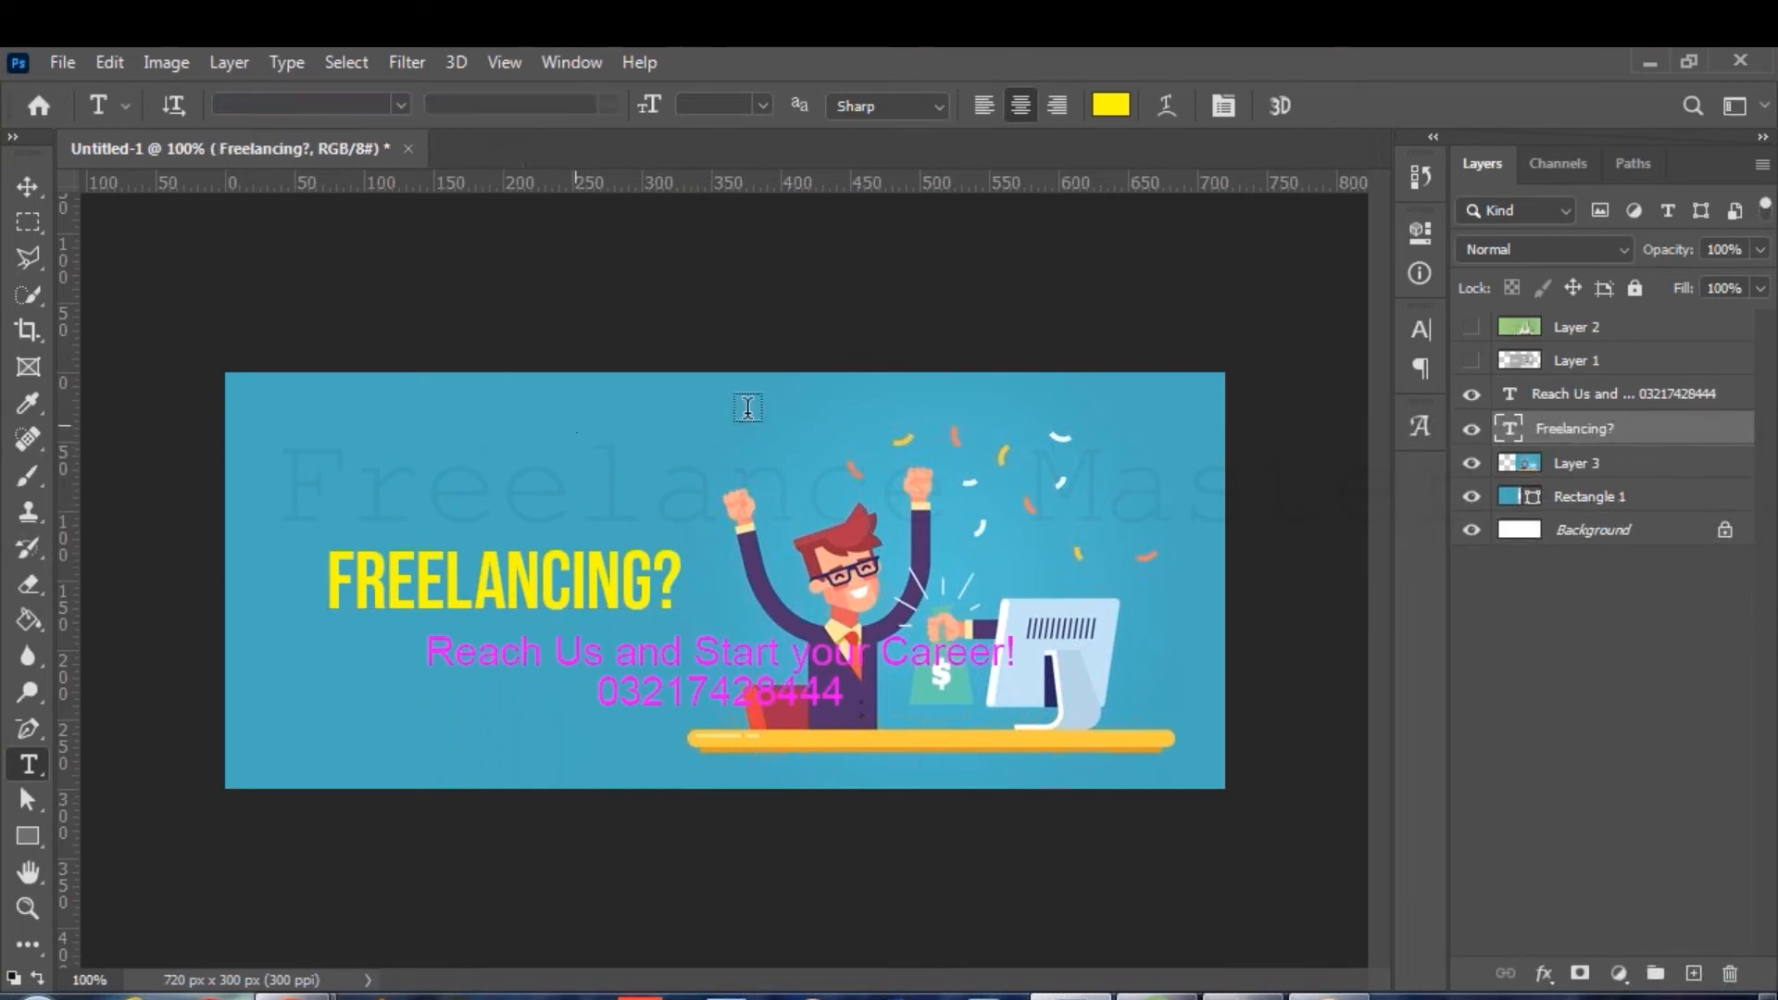
# Add a 7 pt 'Want to Start' text layer aligned above FREELANCING?
pyautogui.click(748, 407)
pyautogui.write('Want to Start')
pyautogui.moveTo(798, 447); pyautogui.dragTo(707, 560)
pyautogui.hotkey('ctrl', 'a')
pyautogui.hotkey('ctrl', 'shift', ',')
pyautogui.hotkey('ctrl', 'shift', ',')
pyautogui.hotkey('ctrl', 'shift', ',')
pyautogui.hotkey('ctrl', 'shift', ',')
pyautogui.hotkey('ctrl', 'shift', '.')
pyautogui.hotkey('ctrl', 'shift', '.')
pyautogui.moveTo(693, 611); pyautogui.dragTo(652, 609)
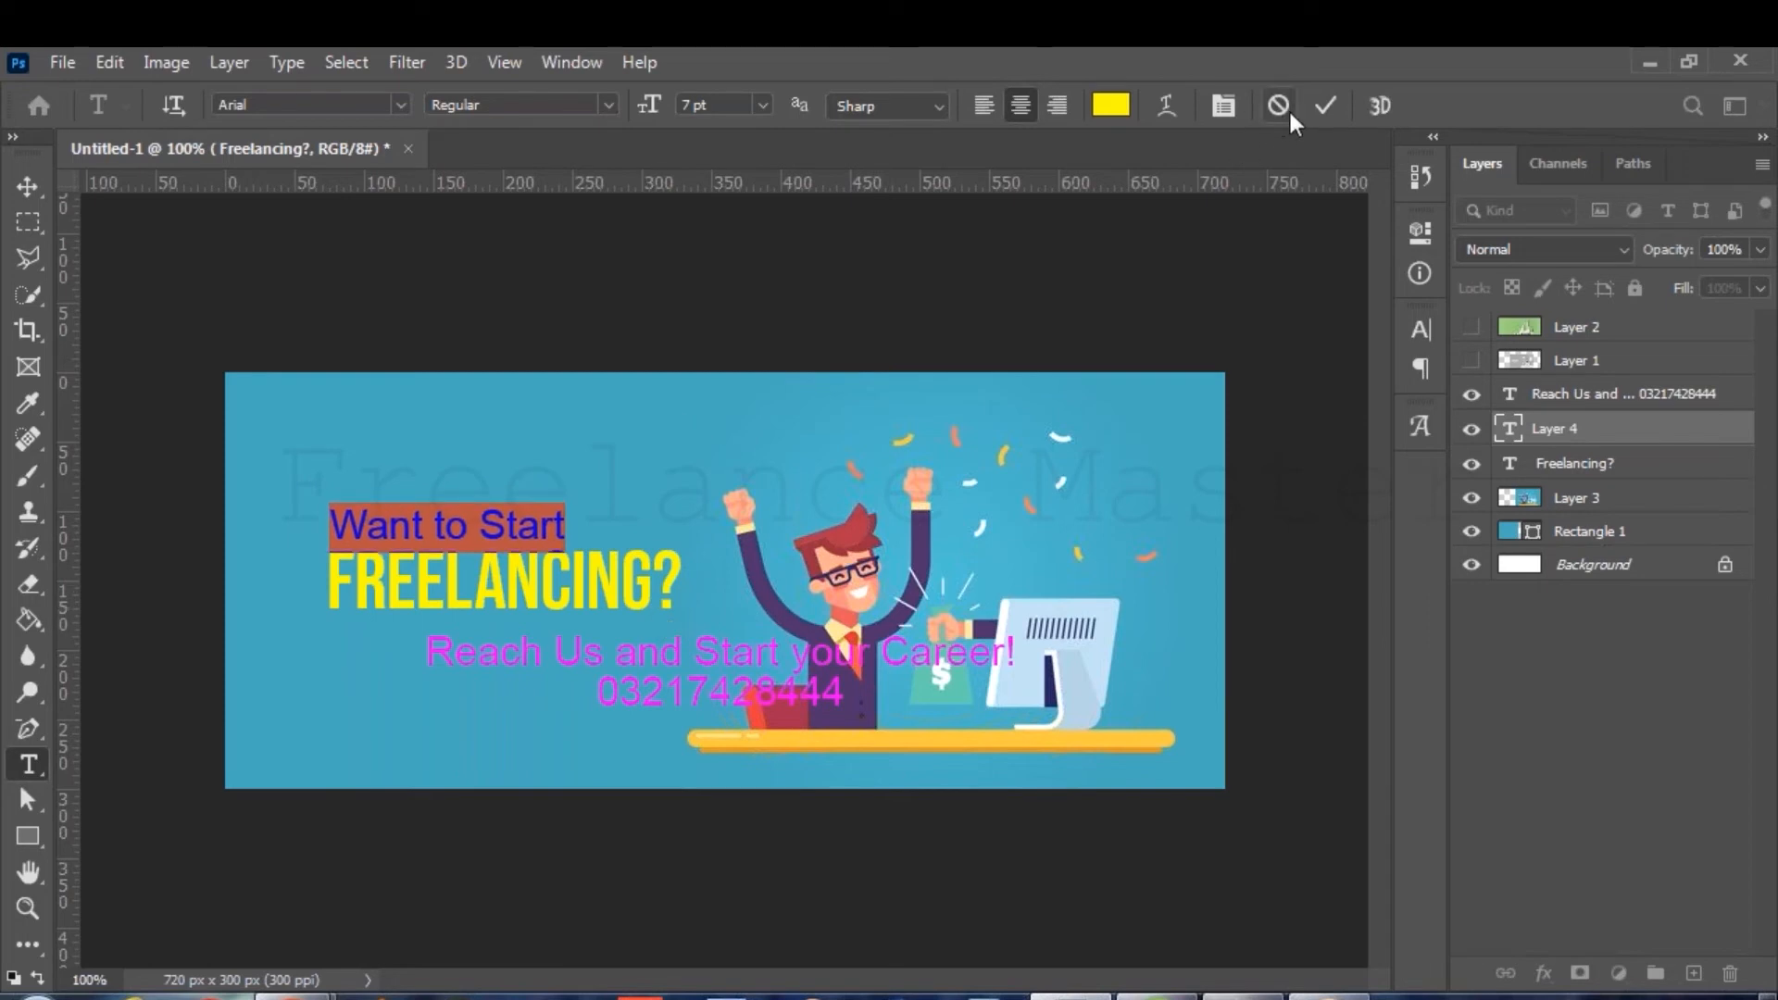
pyautogui.click(1321, 102)
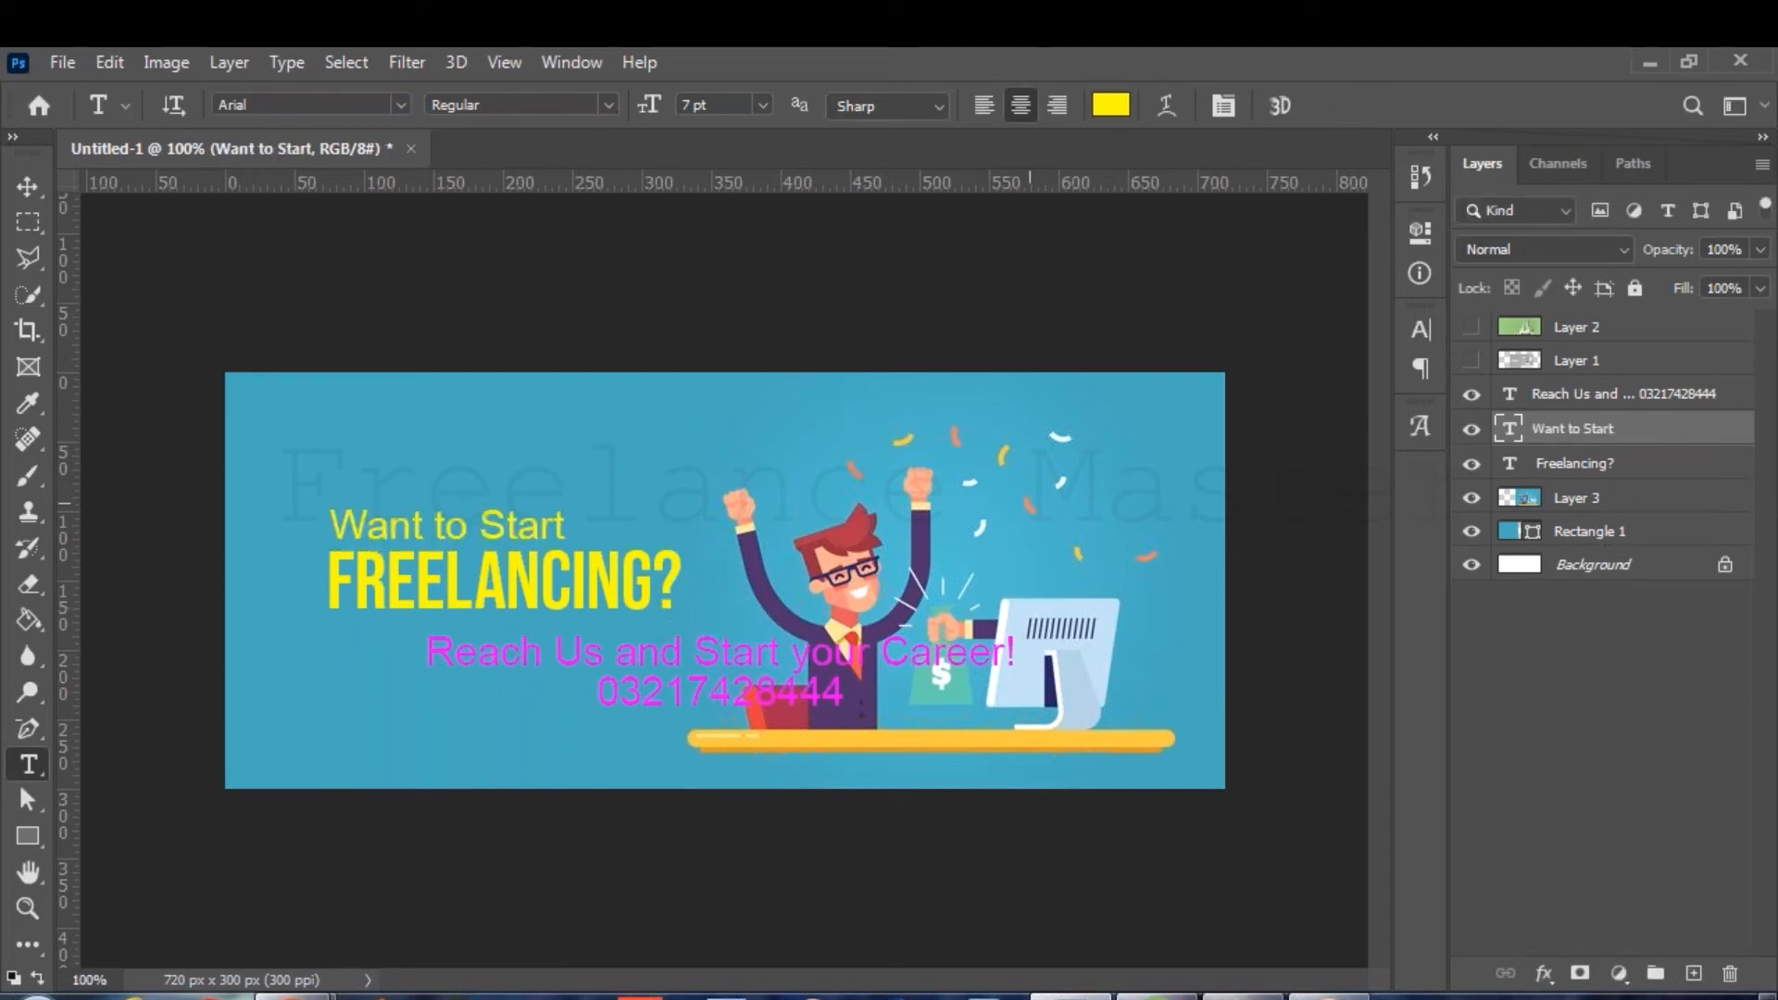
pyautogui.click(735, 661)
# Shrink the contact text to 4 pt and tighten its line spacing.
pyautogui.hotkey('ctrl', 'a')
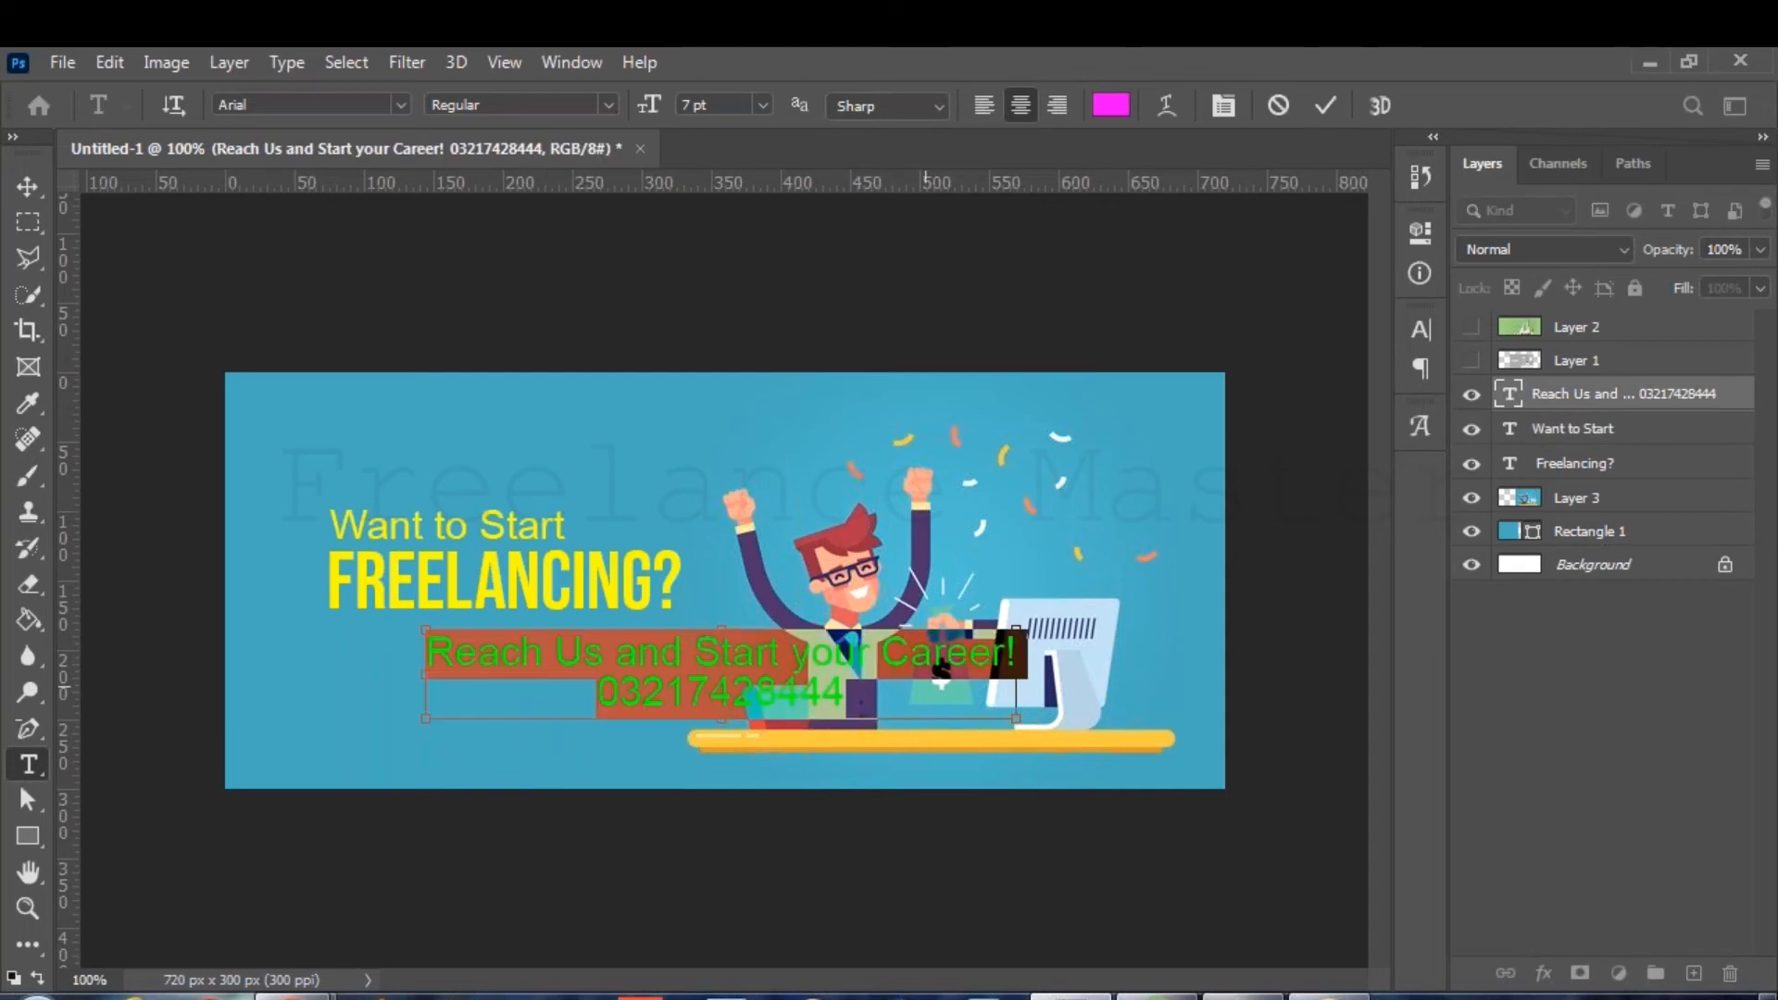
pyautogui.hotkey('ctrl', 'shift', ',')
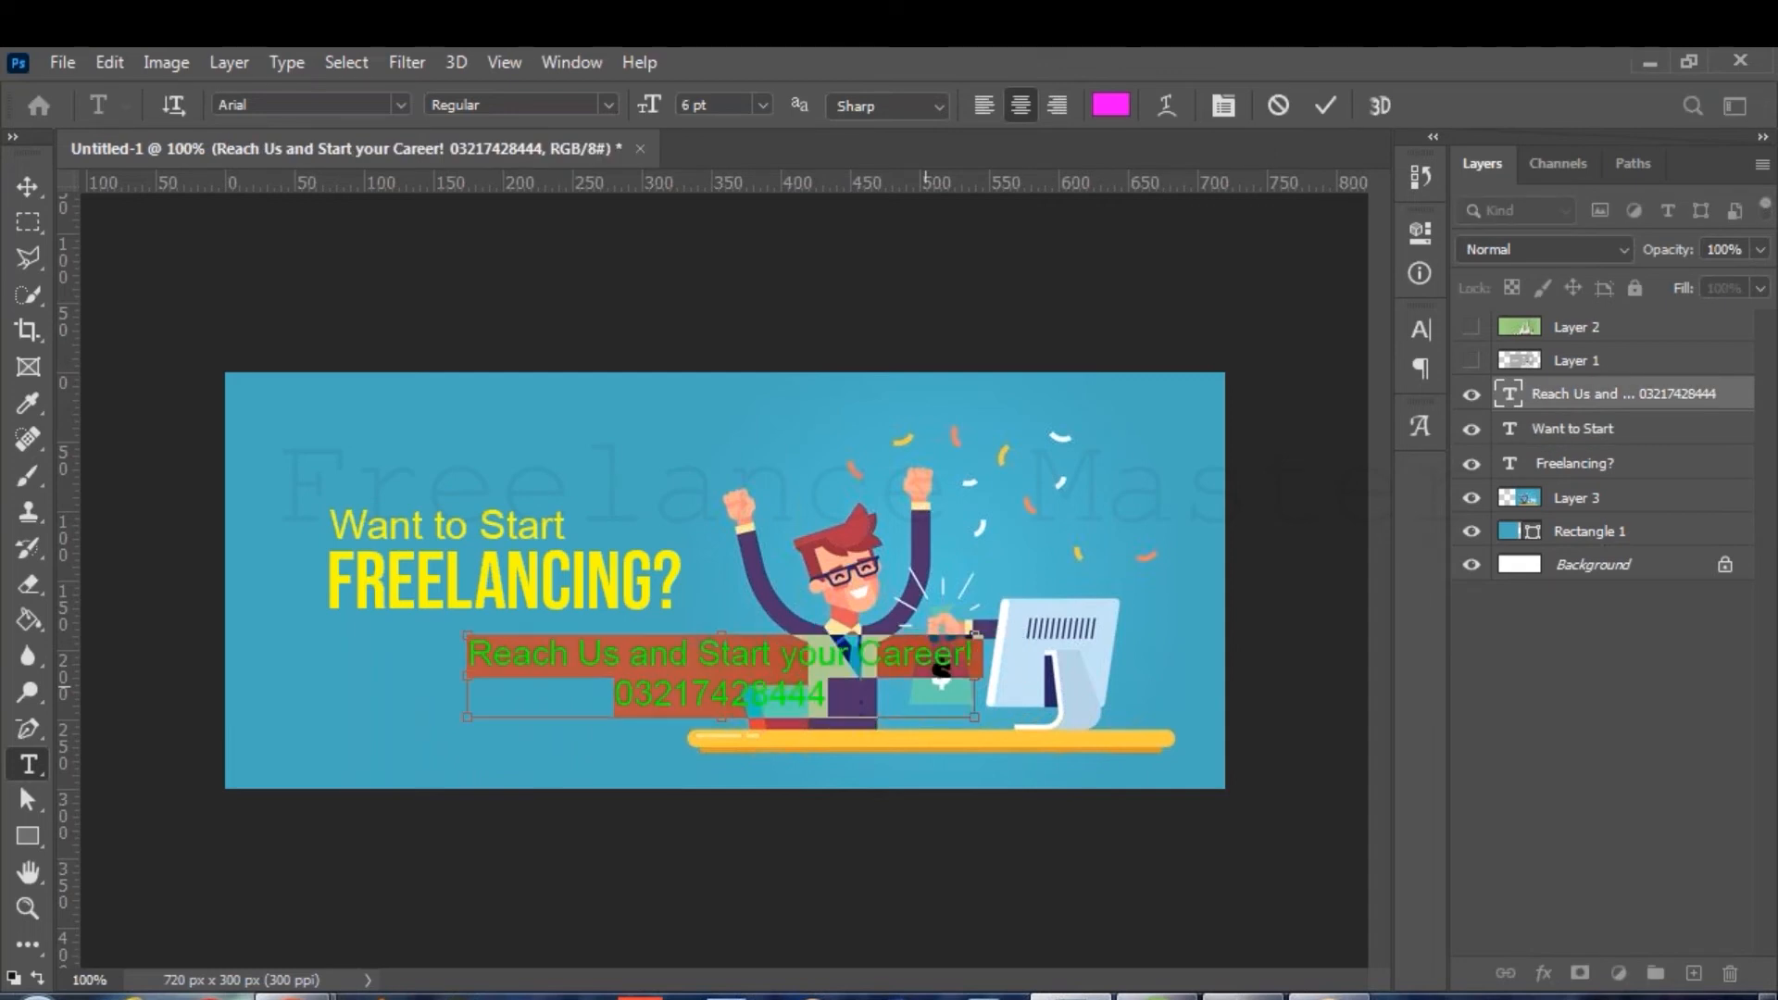
pyautogui.hotkey('ctrl', 'shift', ',')
pyautogui.hotkey('ctrl', 'shift', ',')
pyautogui.hotkey('ctrl', 'shift', ',')
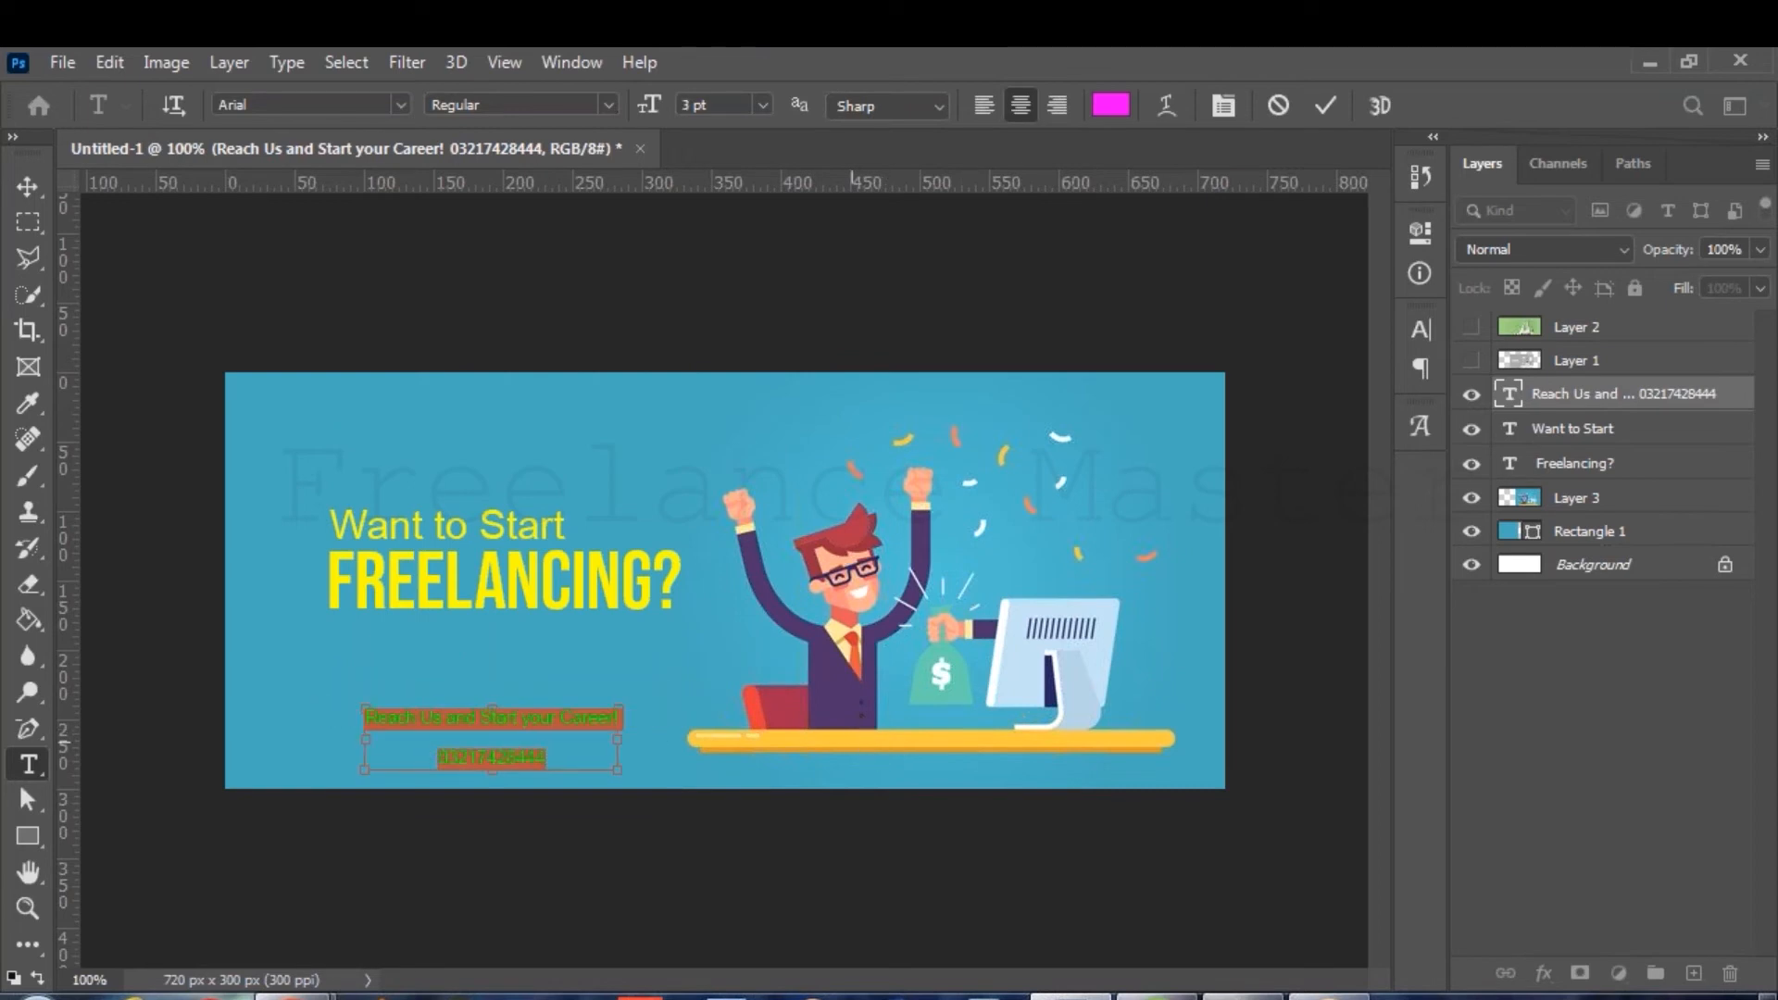
pyautogui.hotkey('ctrl', 'shift', '.')
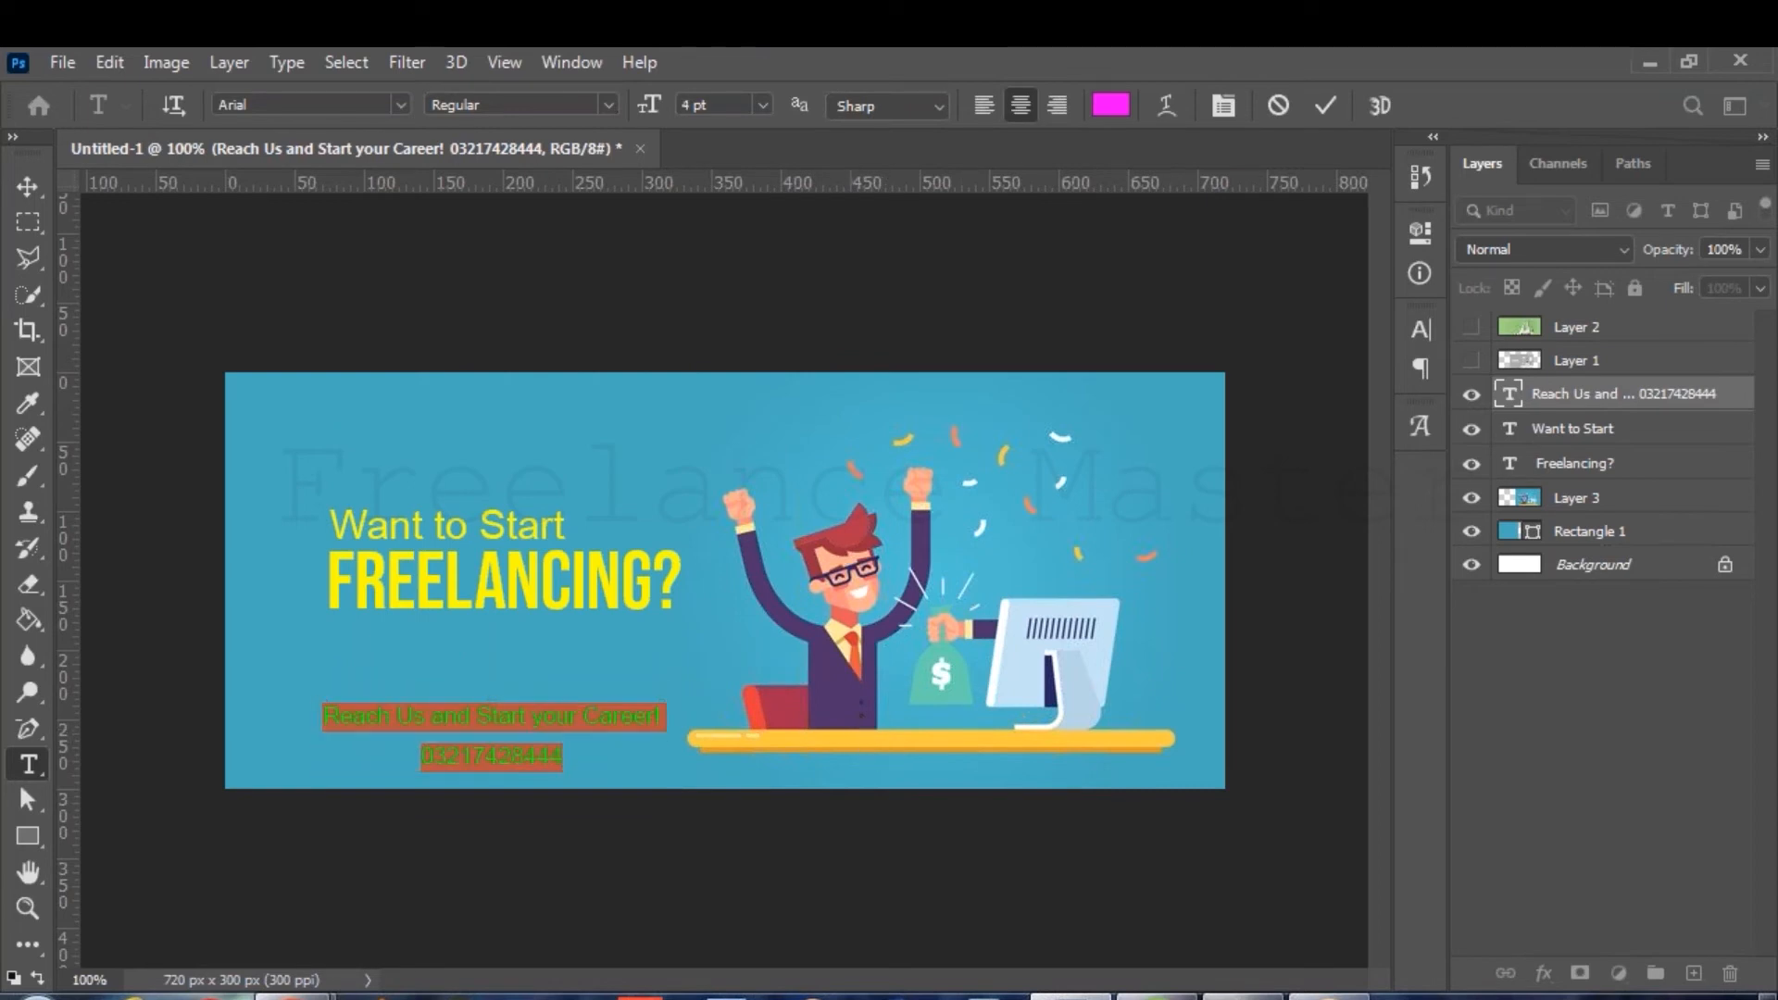
pyautogui.click(1421, 330)
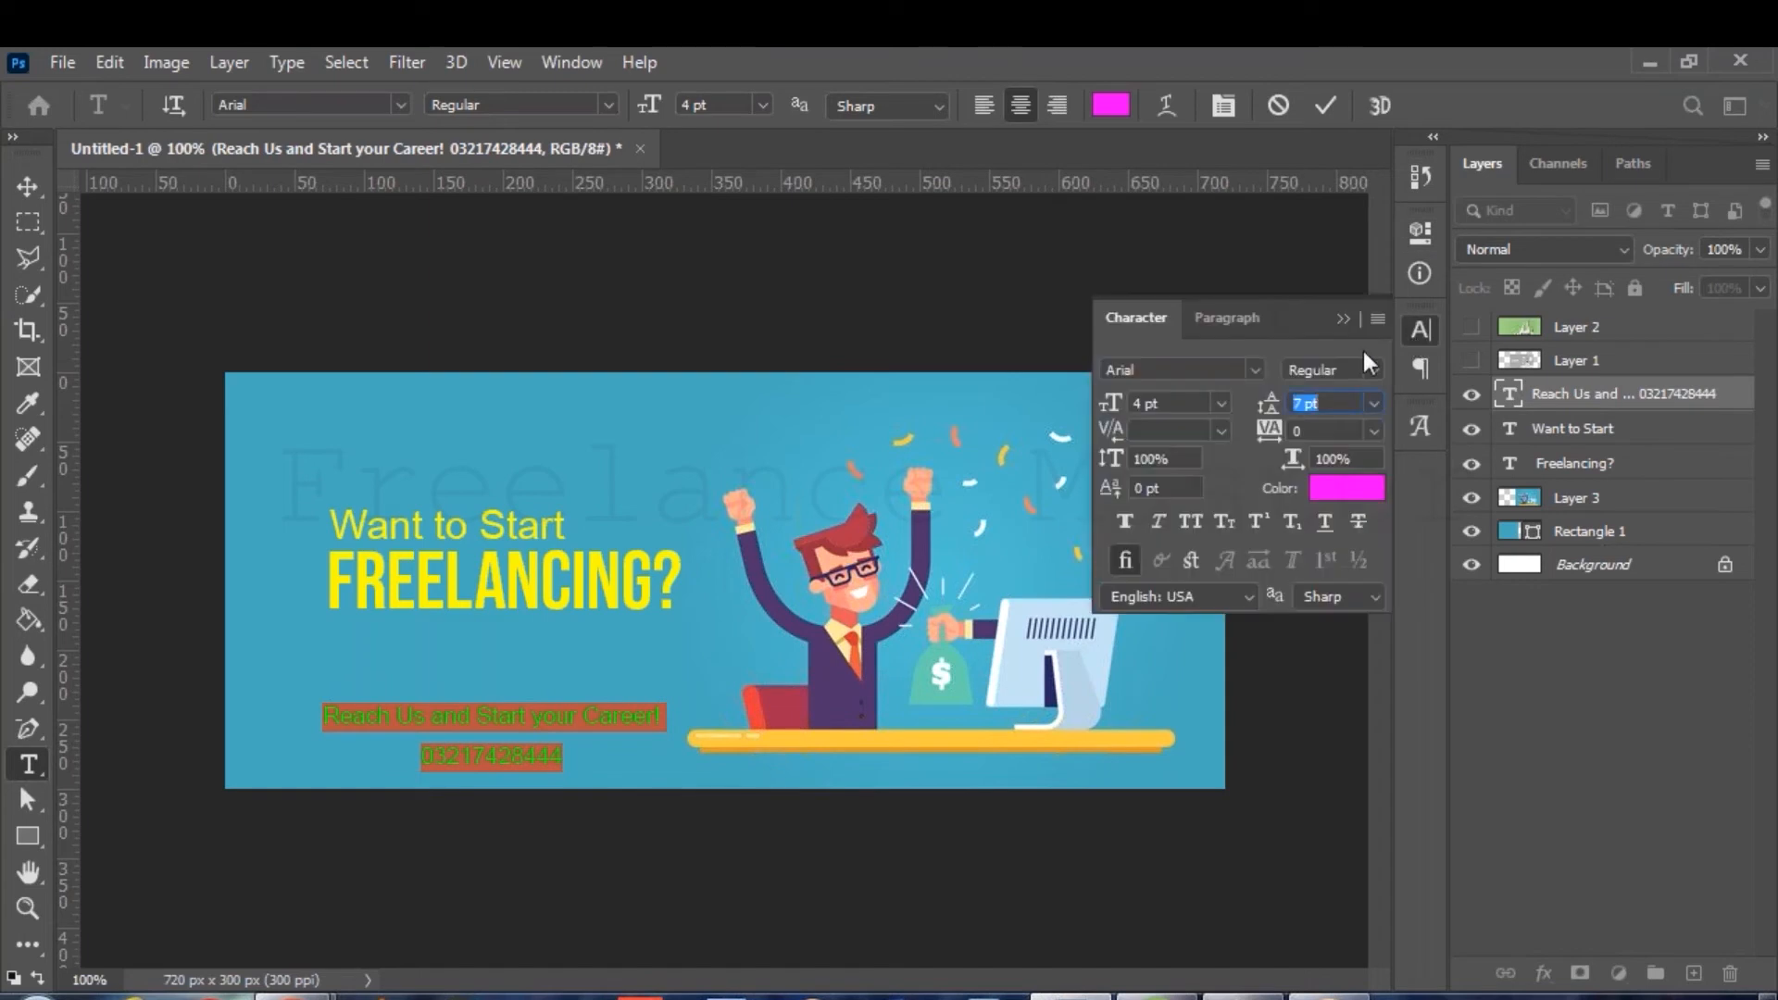
pyautogui.moveTo(1270, 402); pyautogui.dragTo(1264, 403)
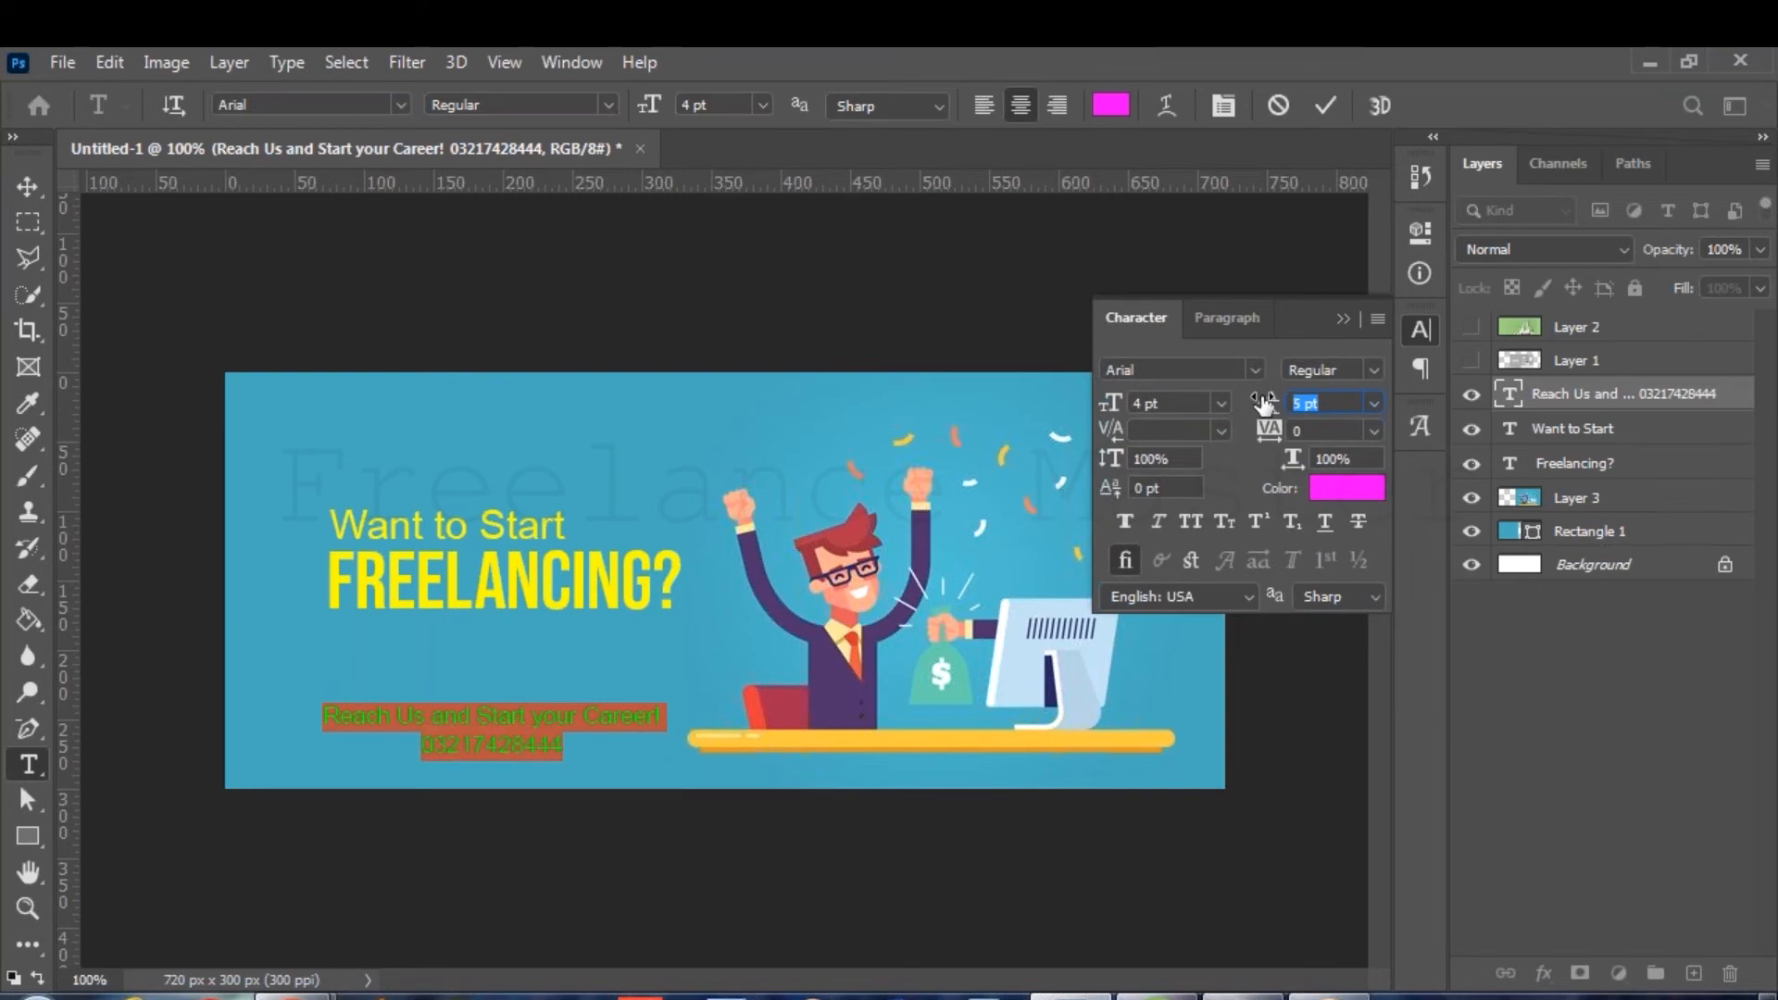
pyautogui.click(1420, 330)
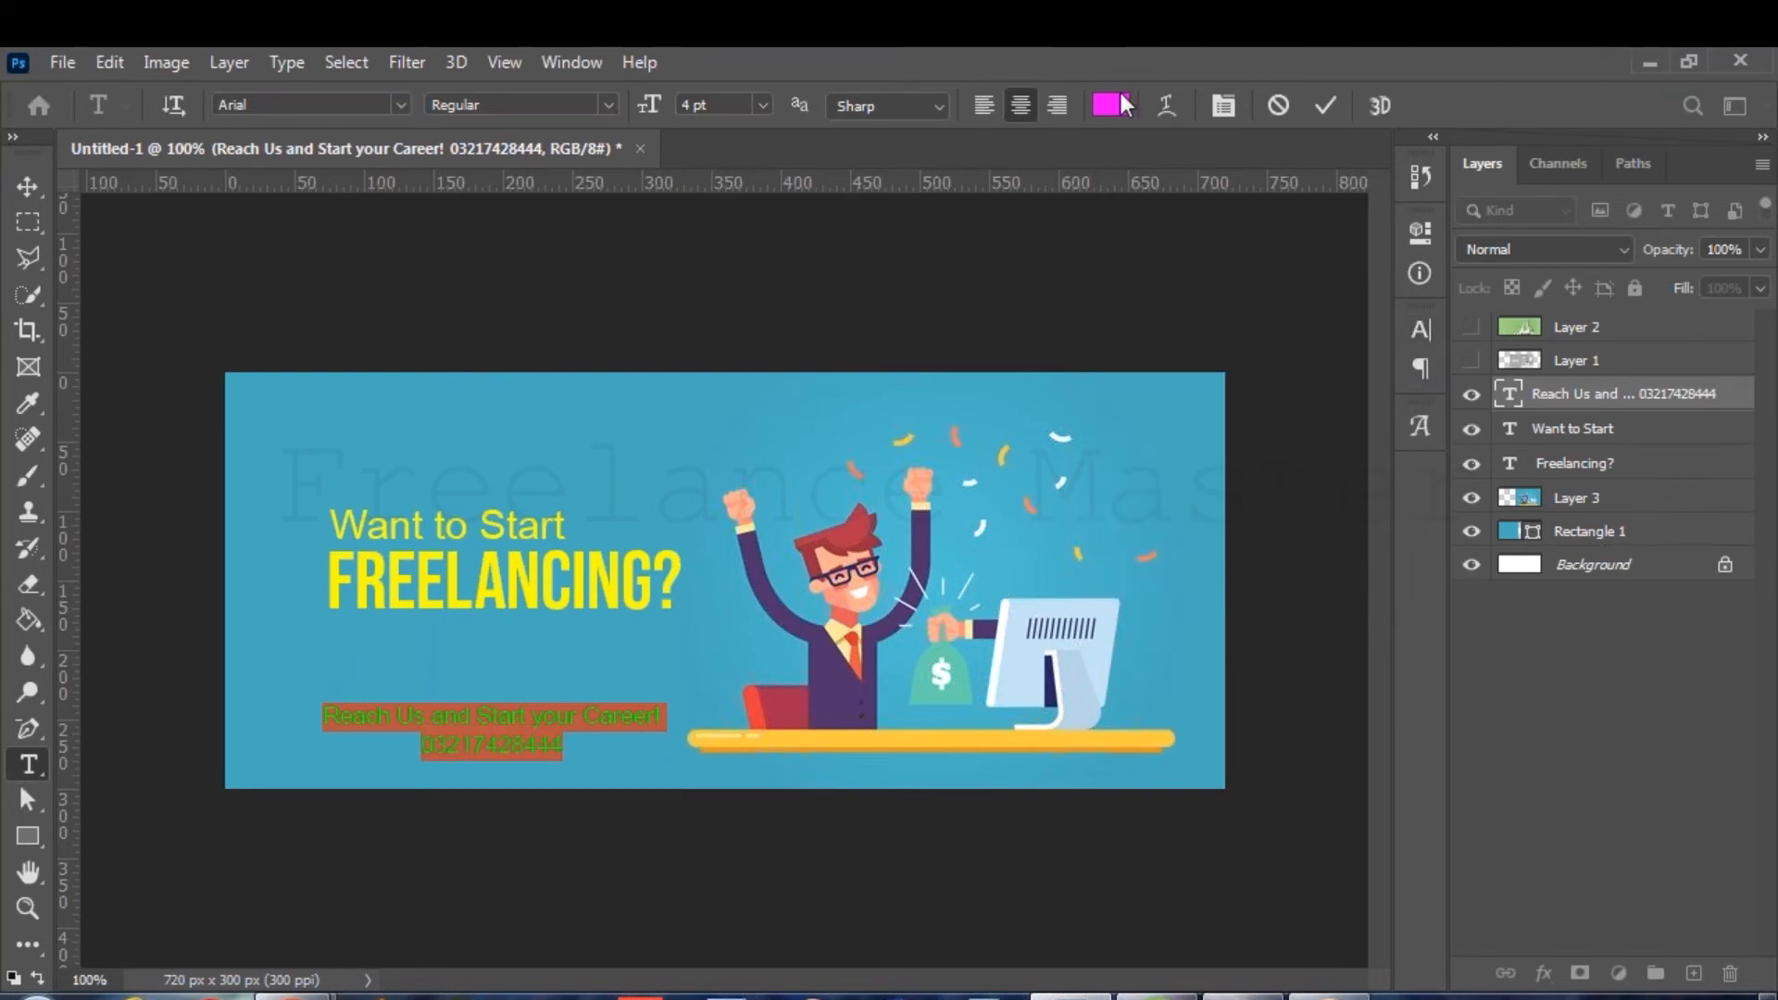
# Make the contact text white (#ffffff) and bold, and commit the edit.
pyautogui.click(1123, 104)
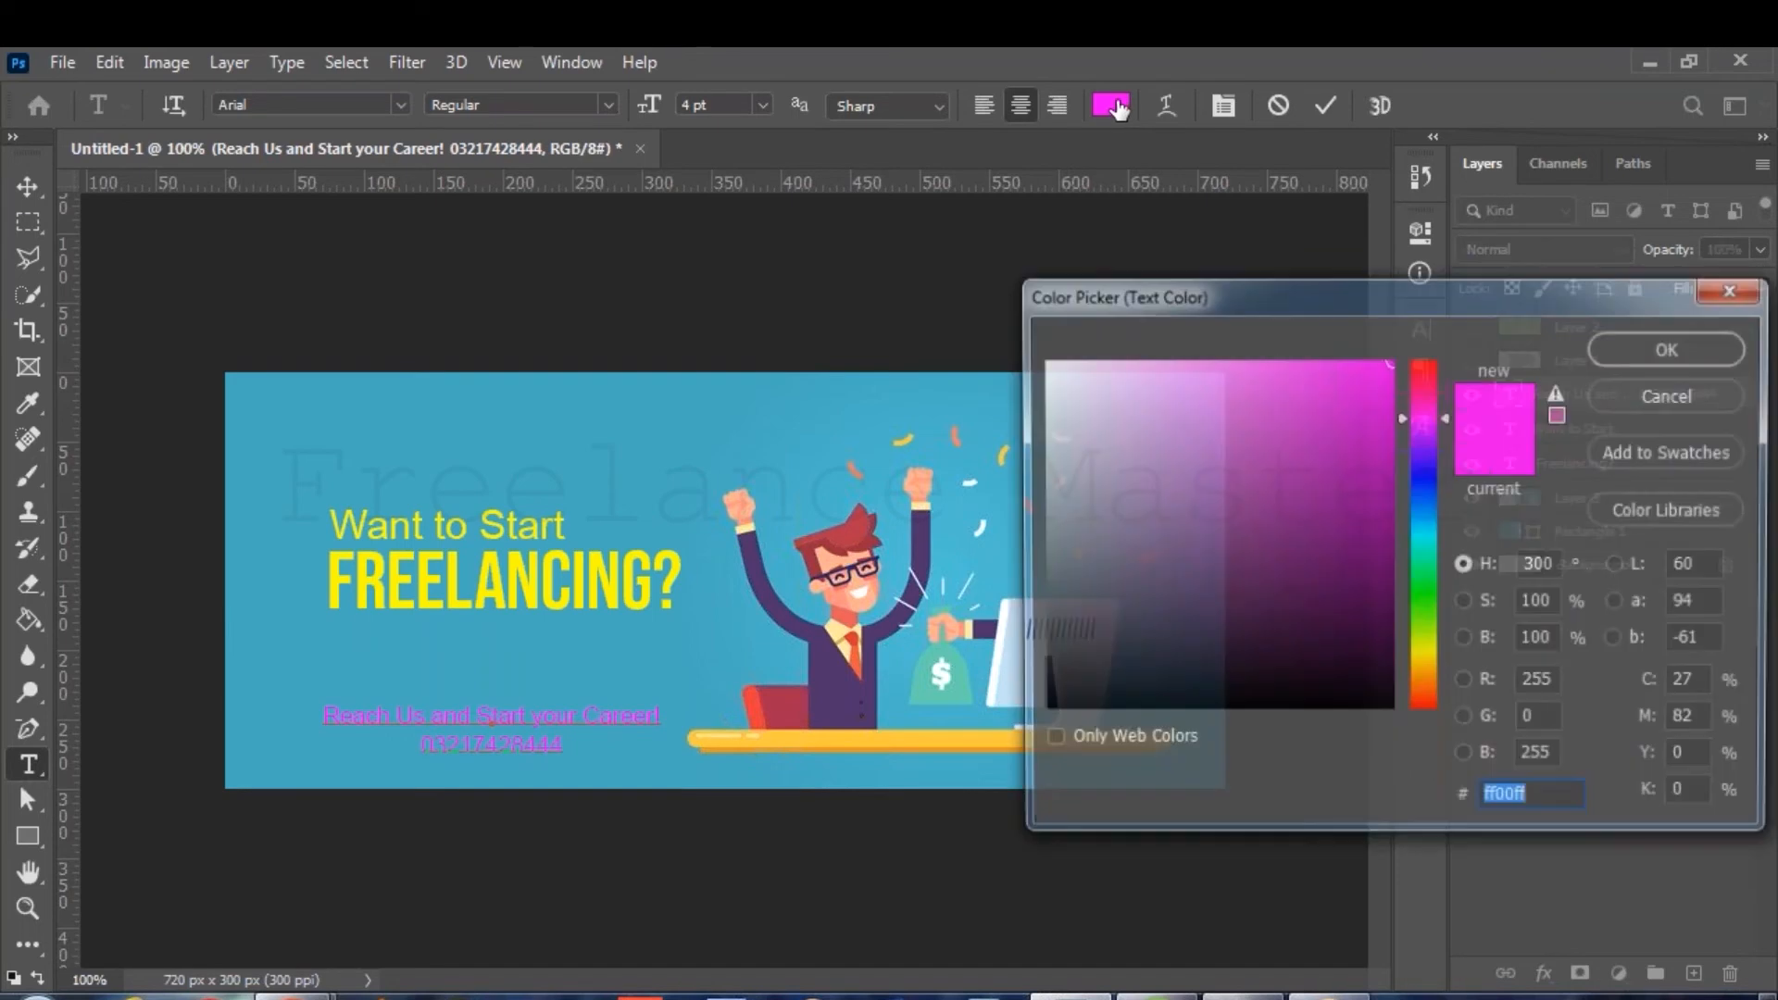
pyautogui.write('ffffff')
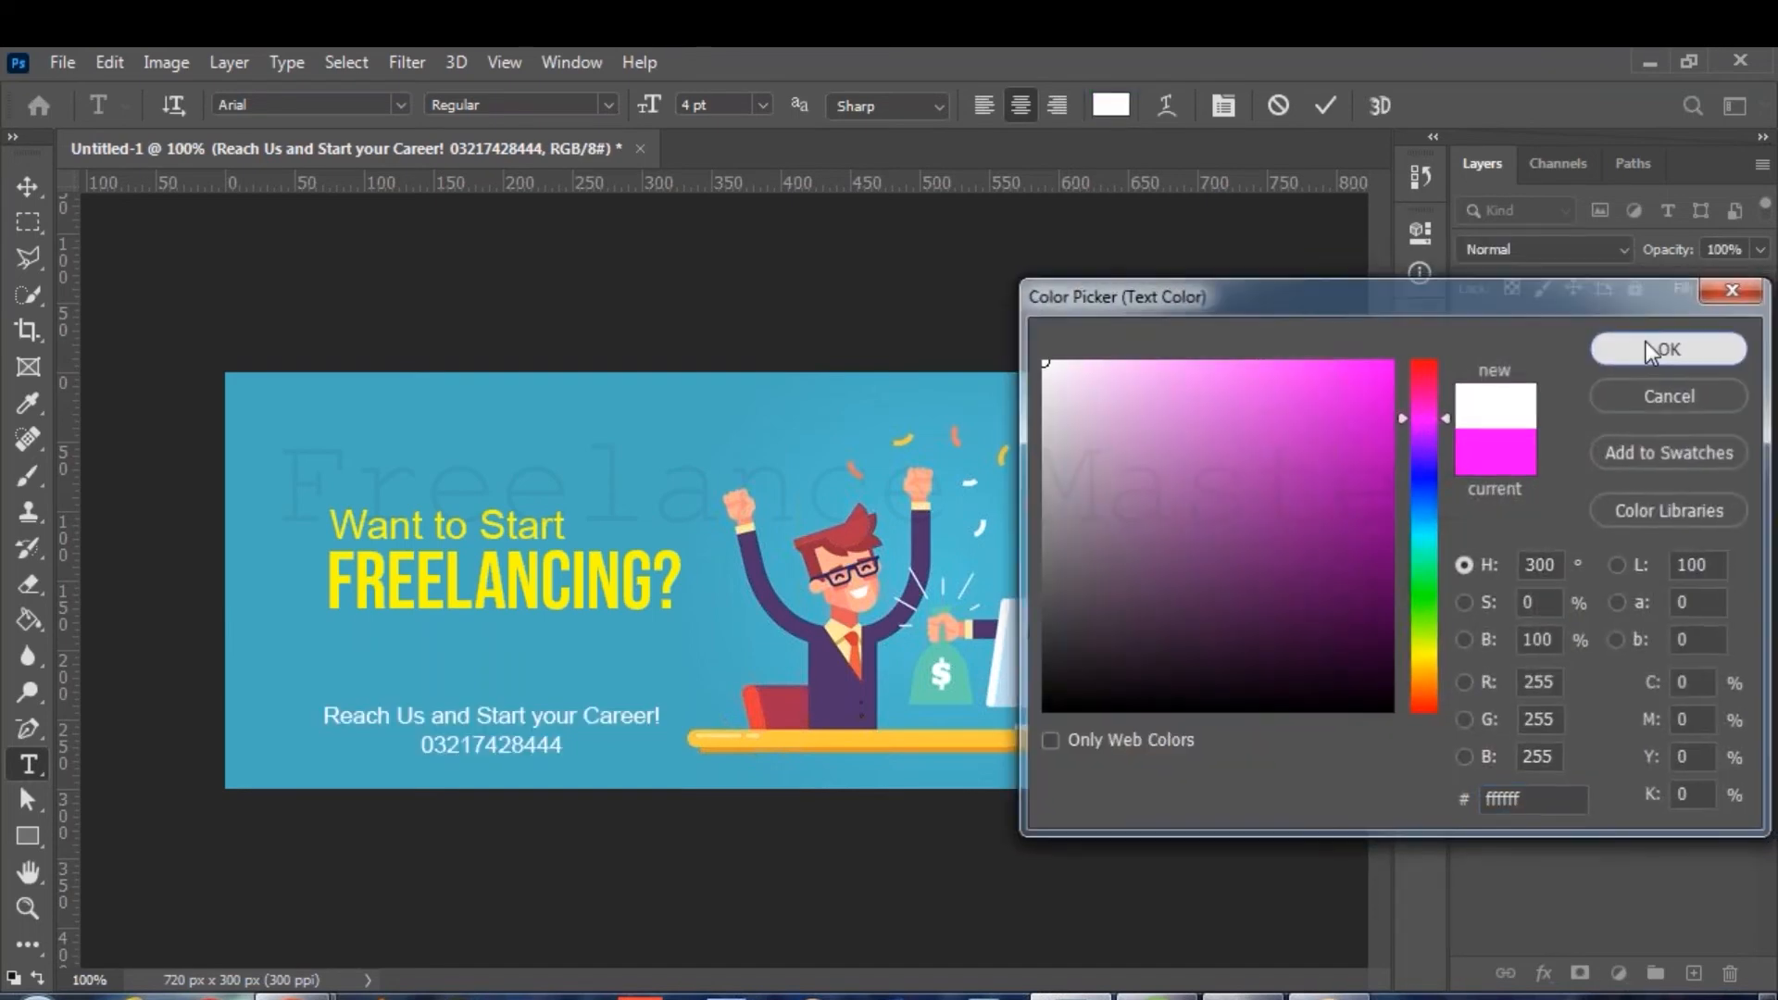
pyautogui.click(1665, 349)
pyautogui.click(609, 109)
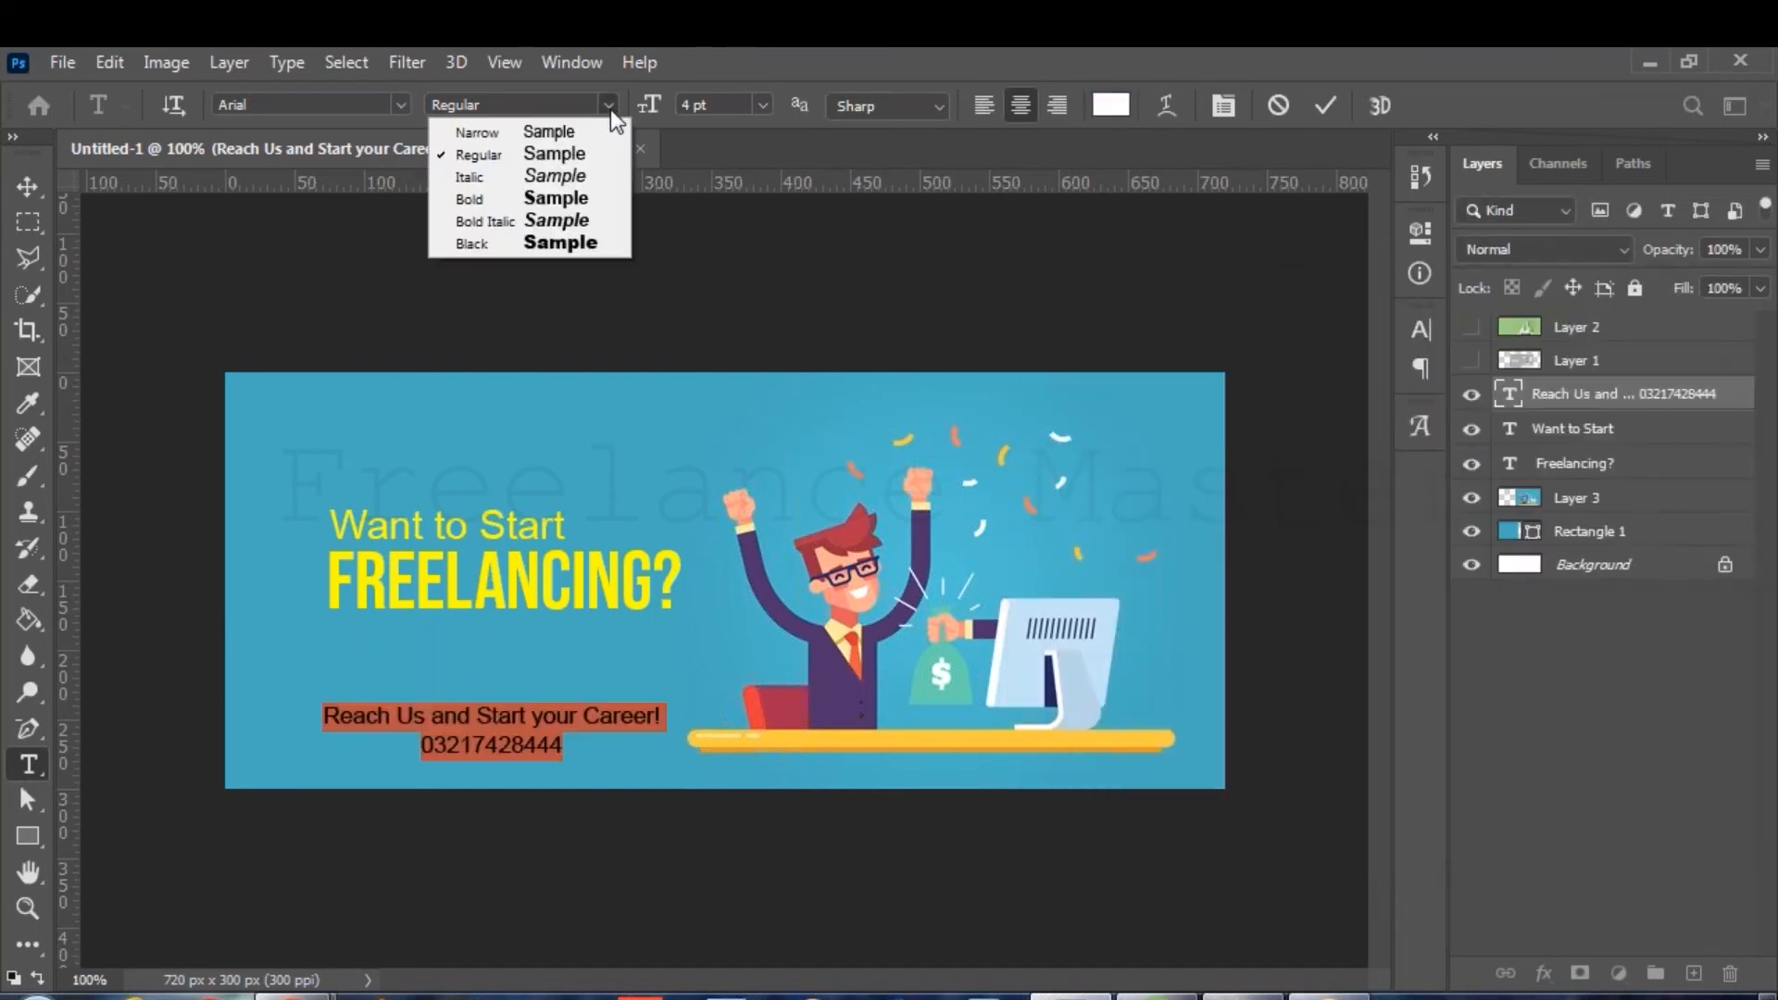
pyautogui.click(603, 195)
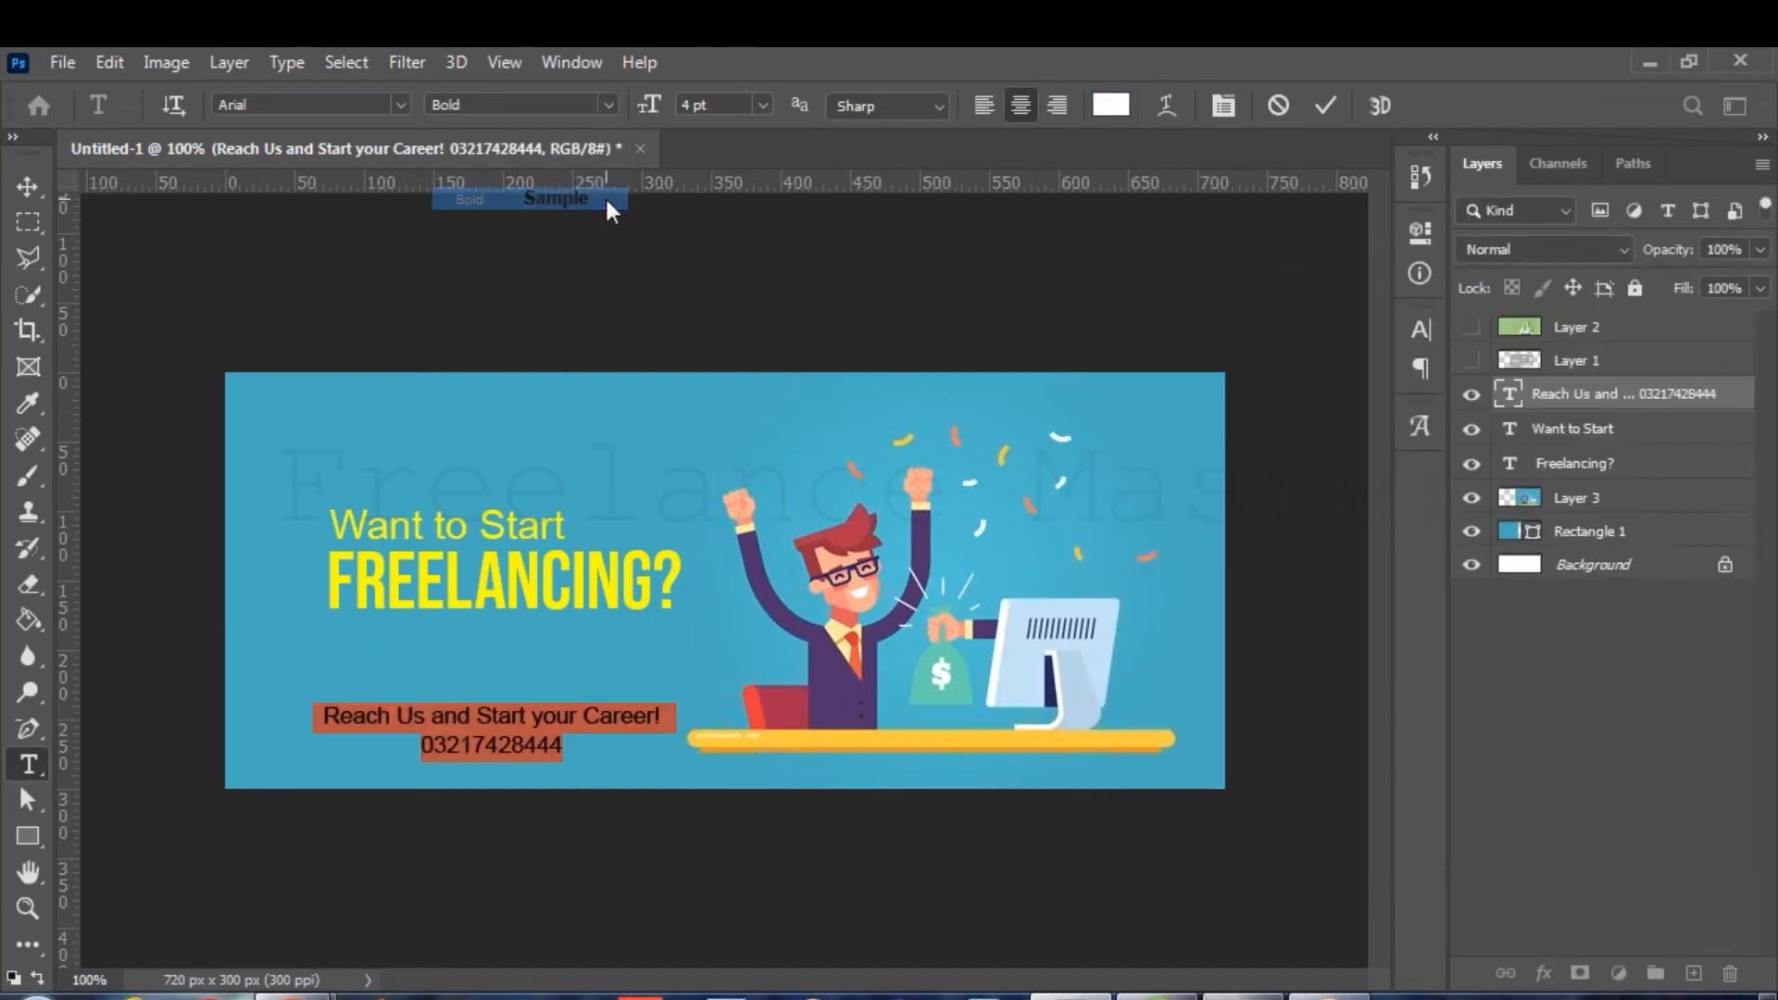
pyautogui.click(1324, 104)
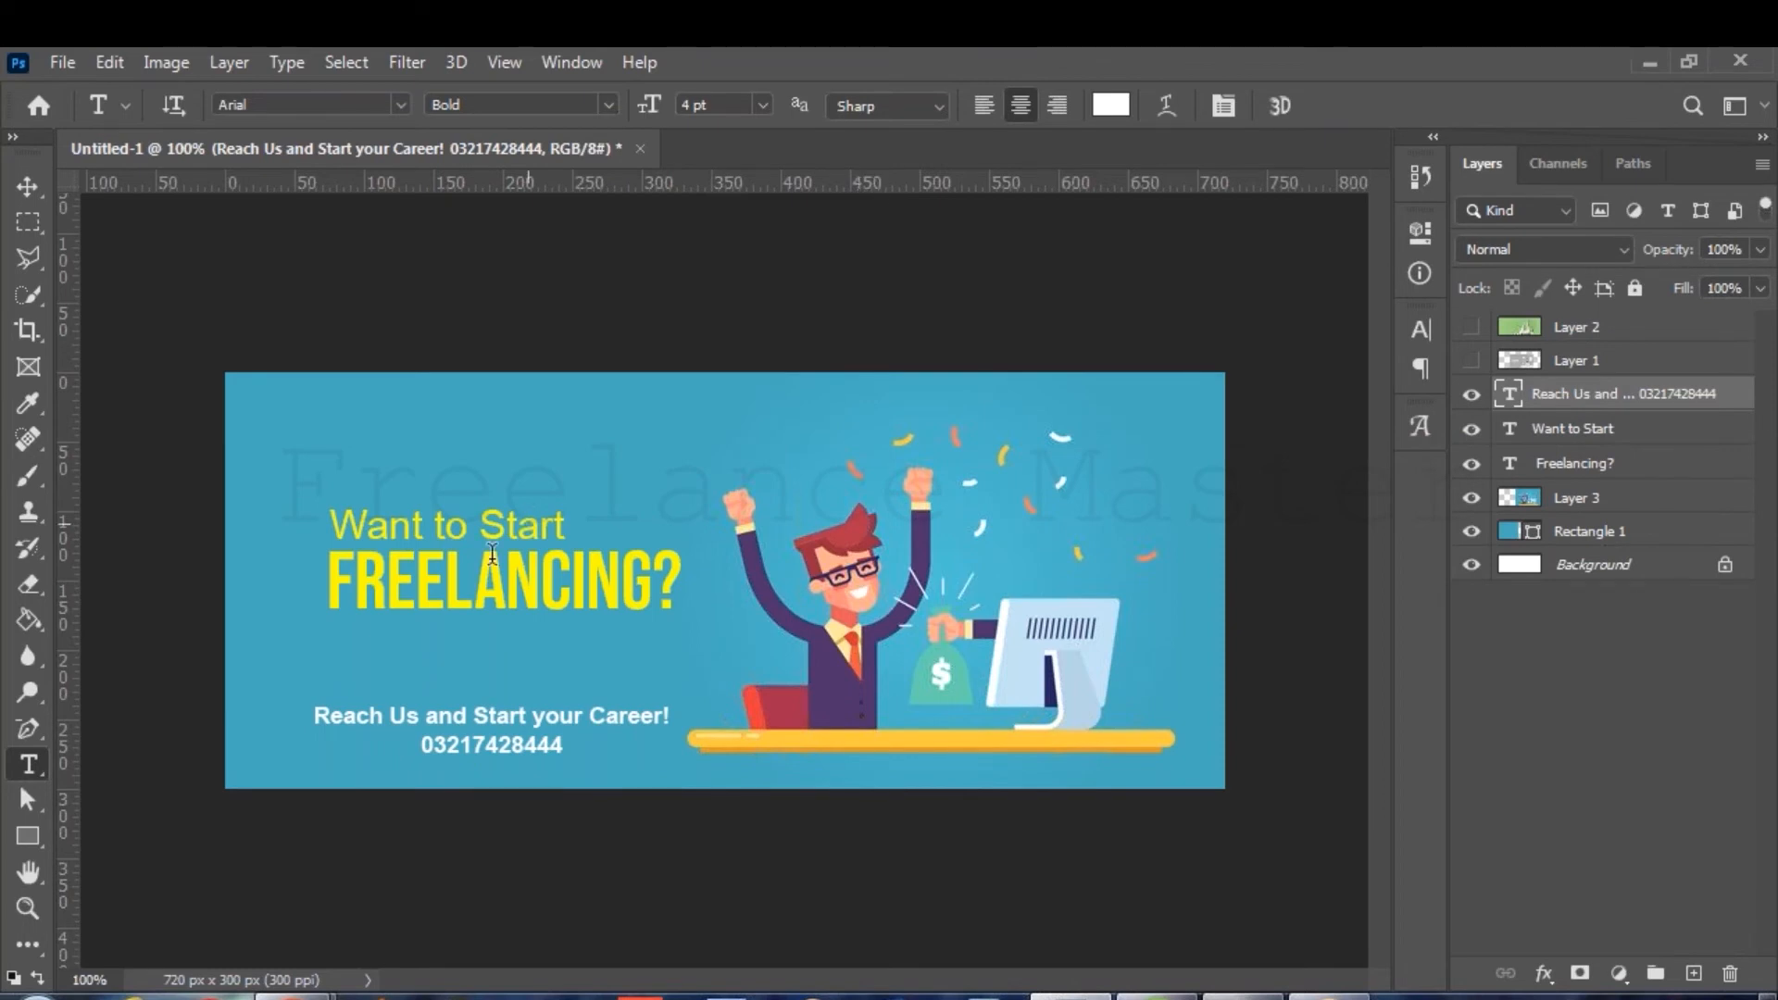
pyautogui.rightClick(28, 771)
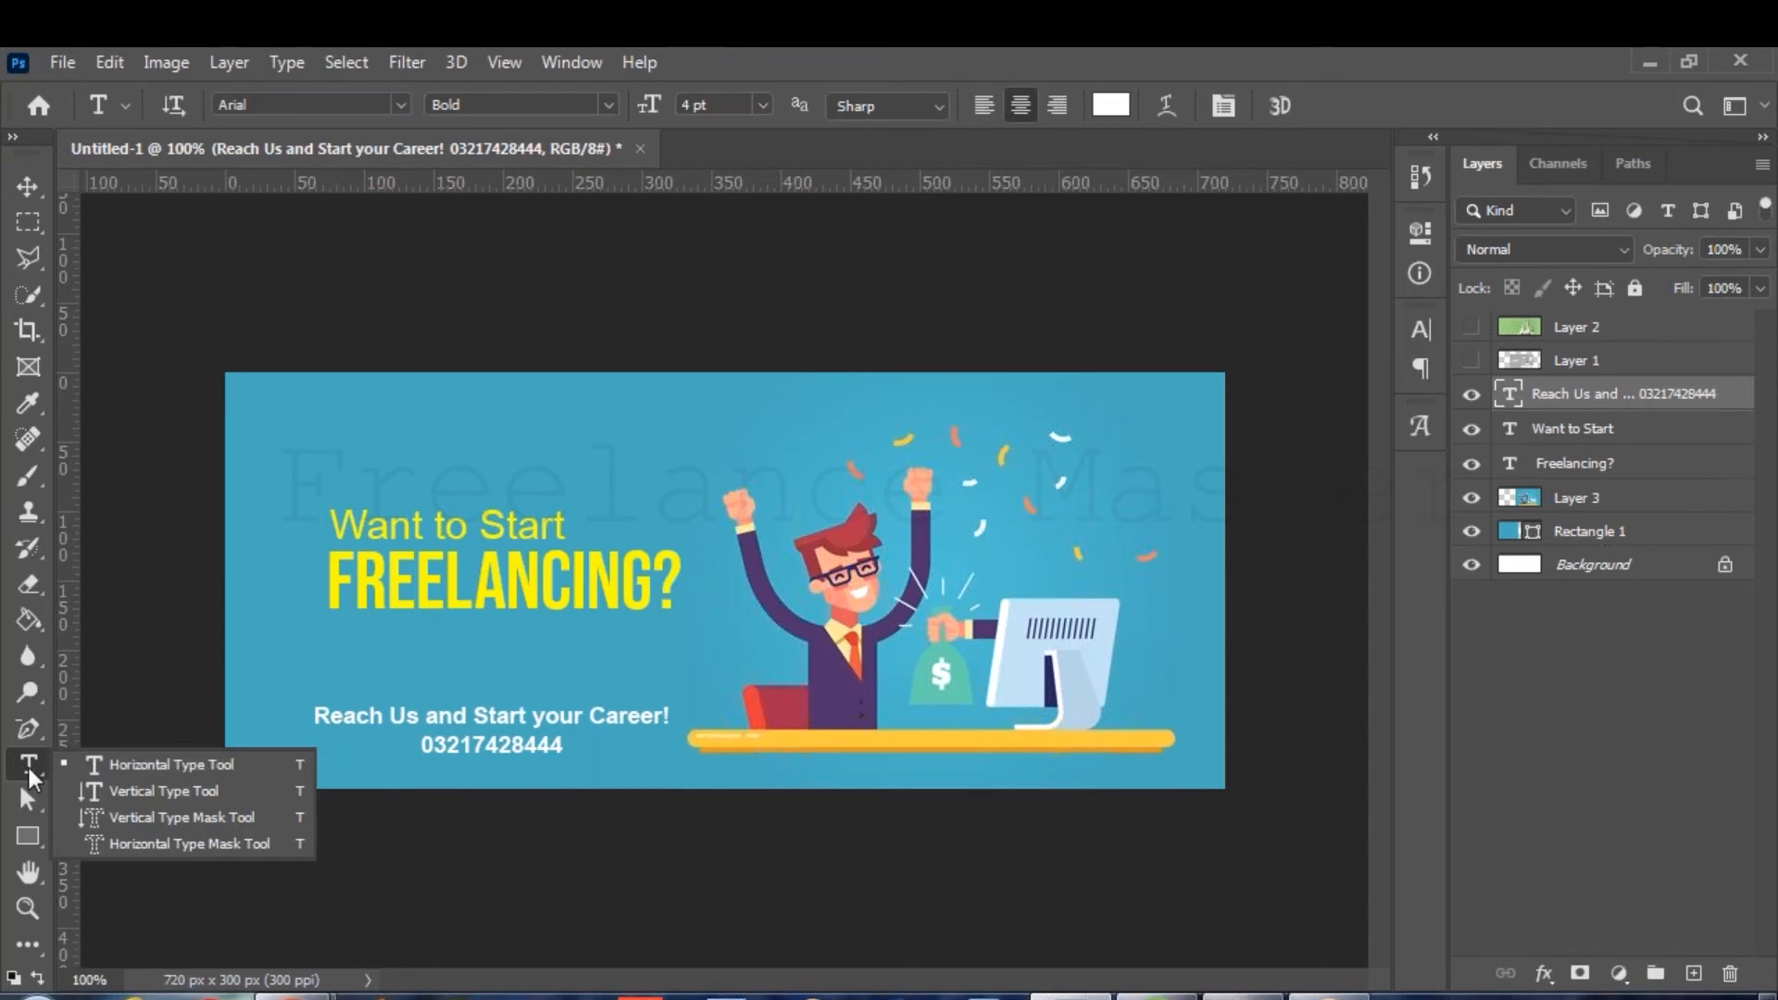
pyautogui.click(29, 838)
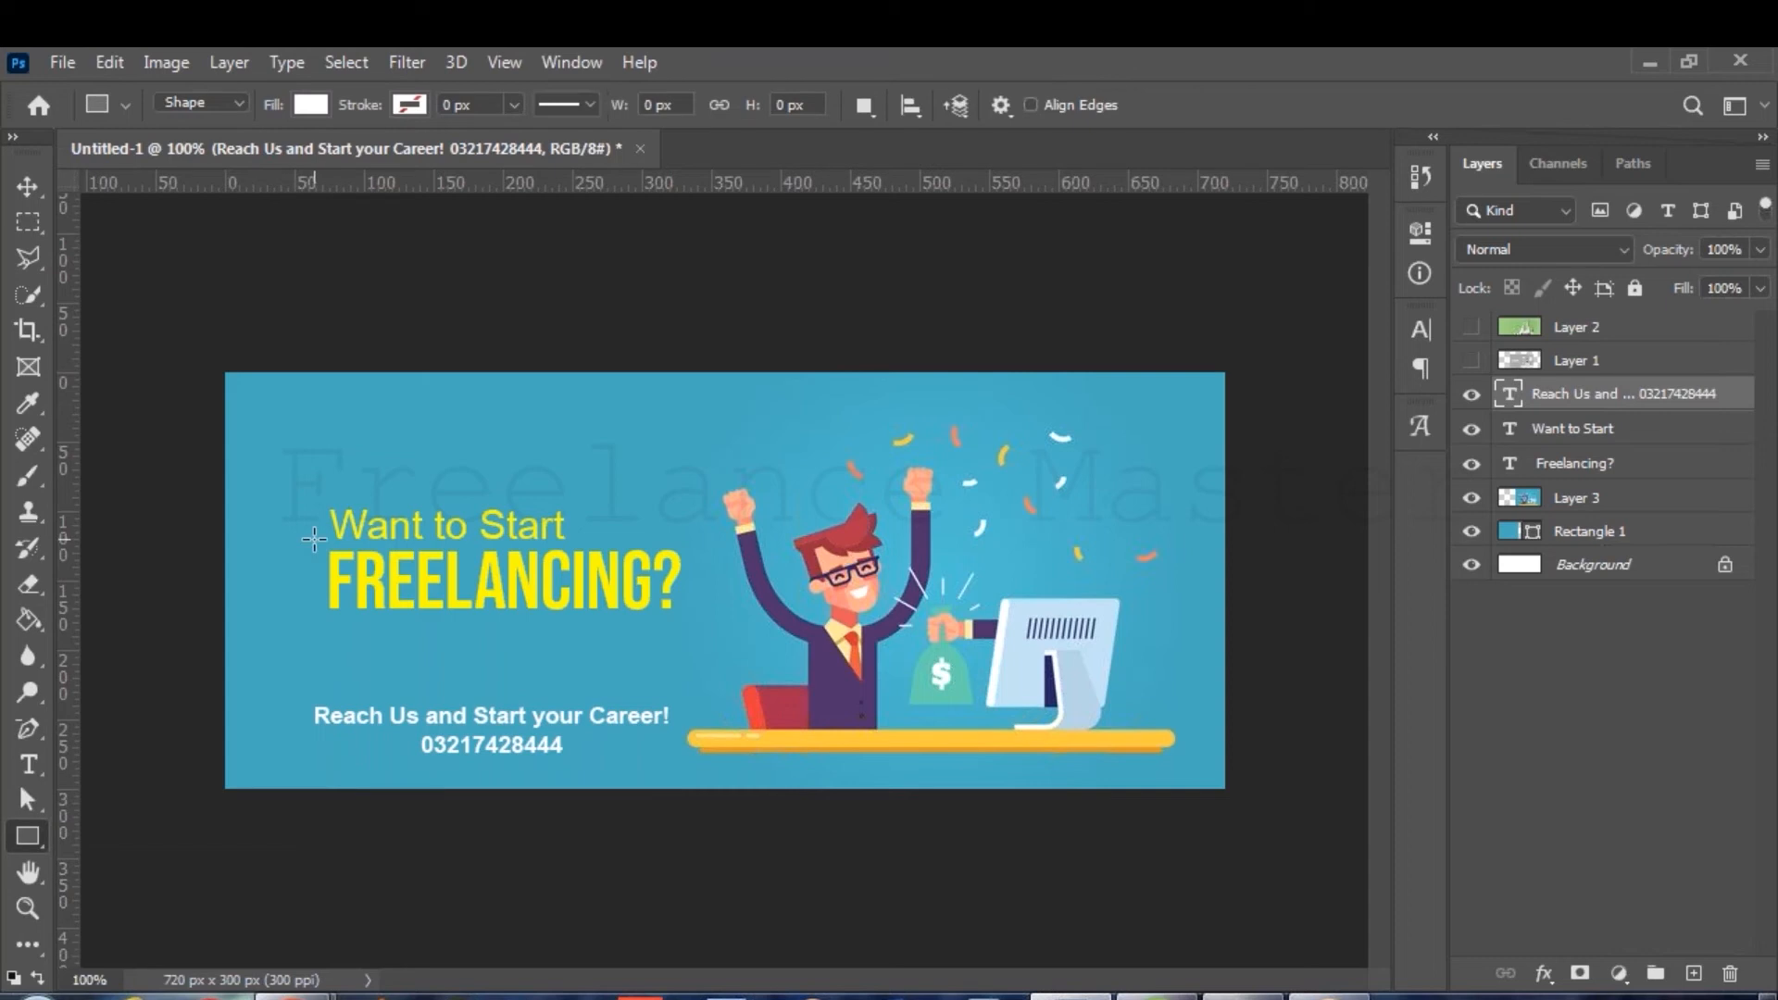
# Draw a white 286 × 57 px box over the FREELANCING? heading and nudge it into place.
pyautogui.moveTo(314, 539); pyautogui.dragTo(712, 617)
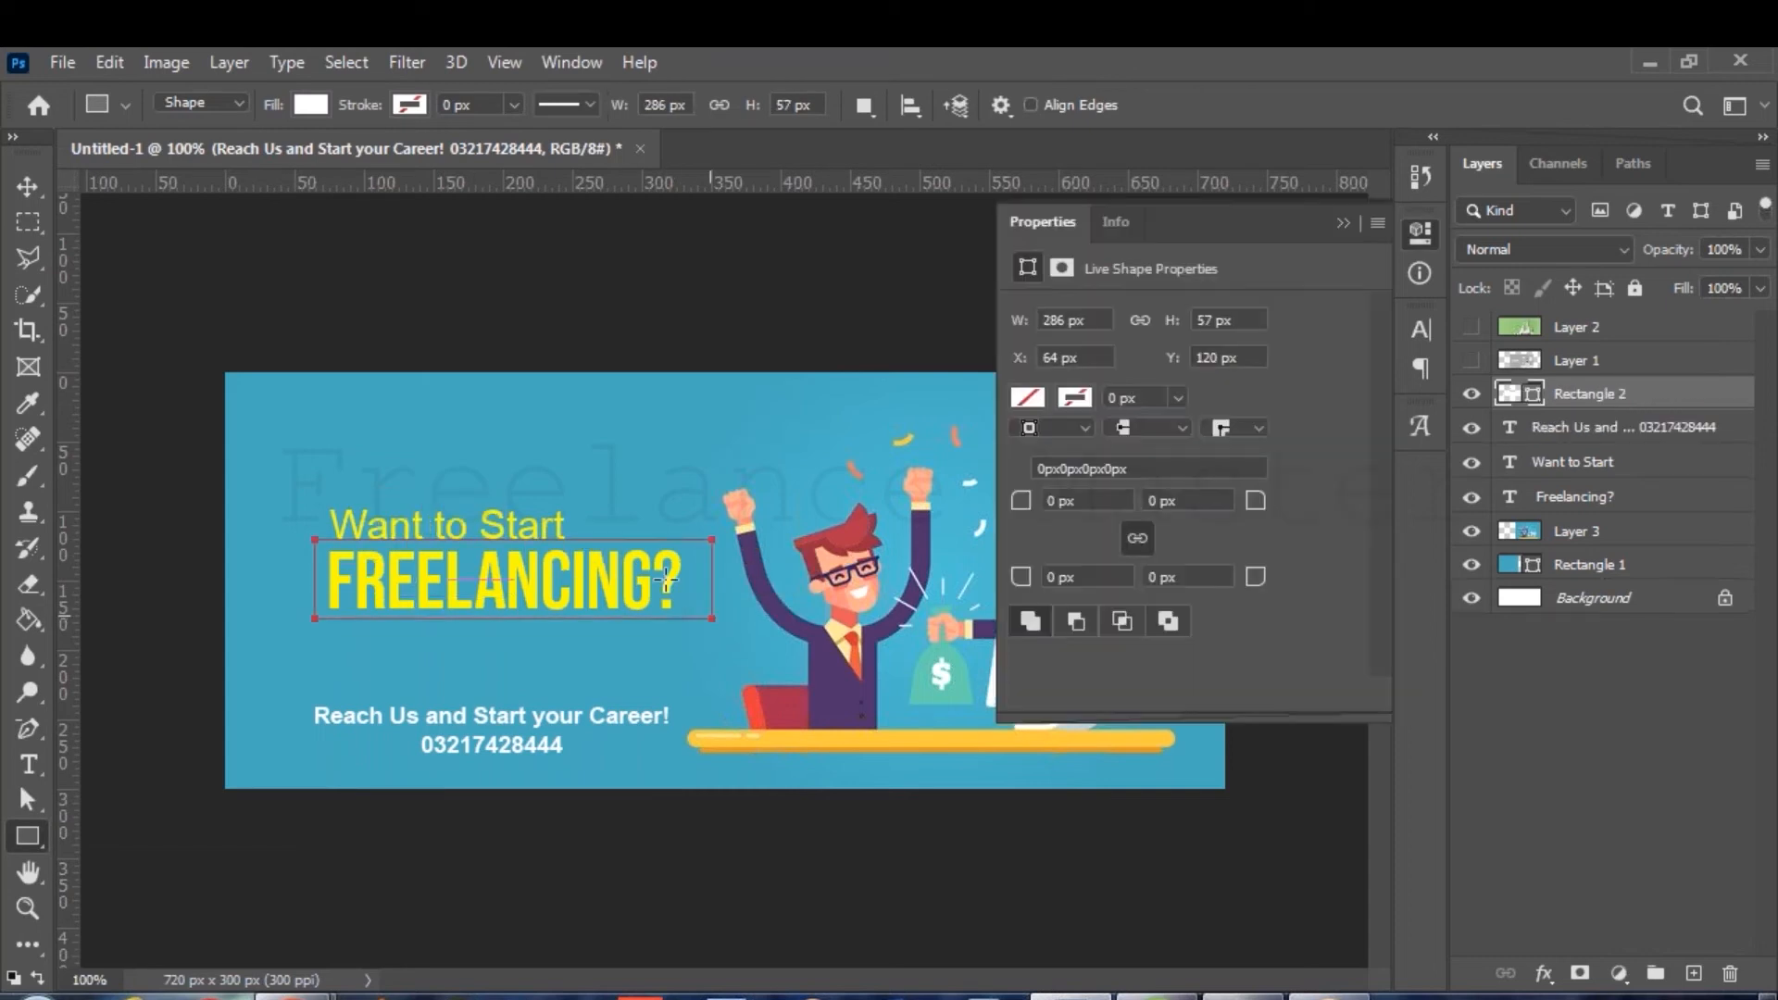
pyautogui.press('v')
pyautogui.press('Down')
pyautogui.press('Down')
pyautogui.press('Down')
pyautogui.press('Down')
pyautogui.press('Down')
pyautogui.press('Down')
pyautogui.press('Right')
pyautogui.press('Right')
pyautogui.press('Right')
pyautogui.press('Right')
pyautogui.press('Right')
pyautogui.press('Right')
pyautogui.press('Right')
pyautogui.press('Right')
pyautogui.press('Right')
pyautogui.press('Right')
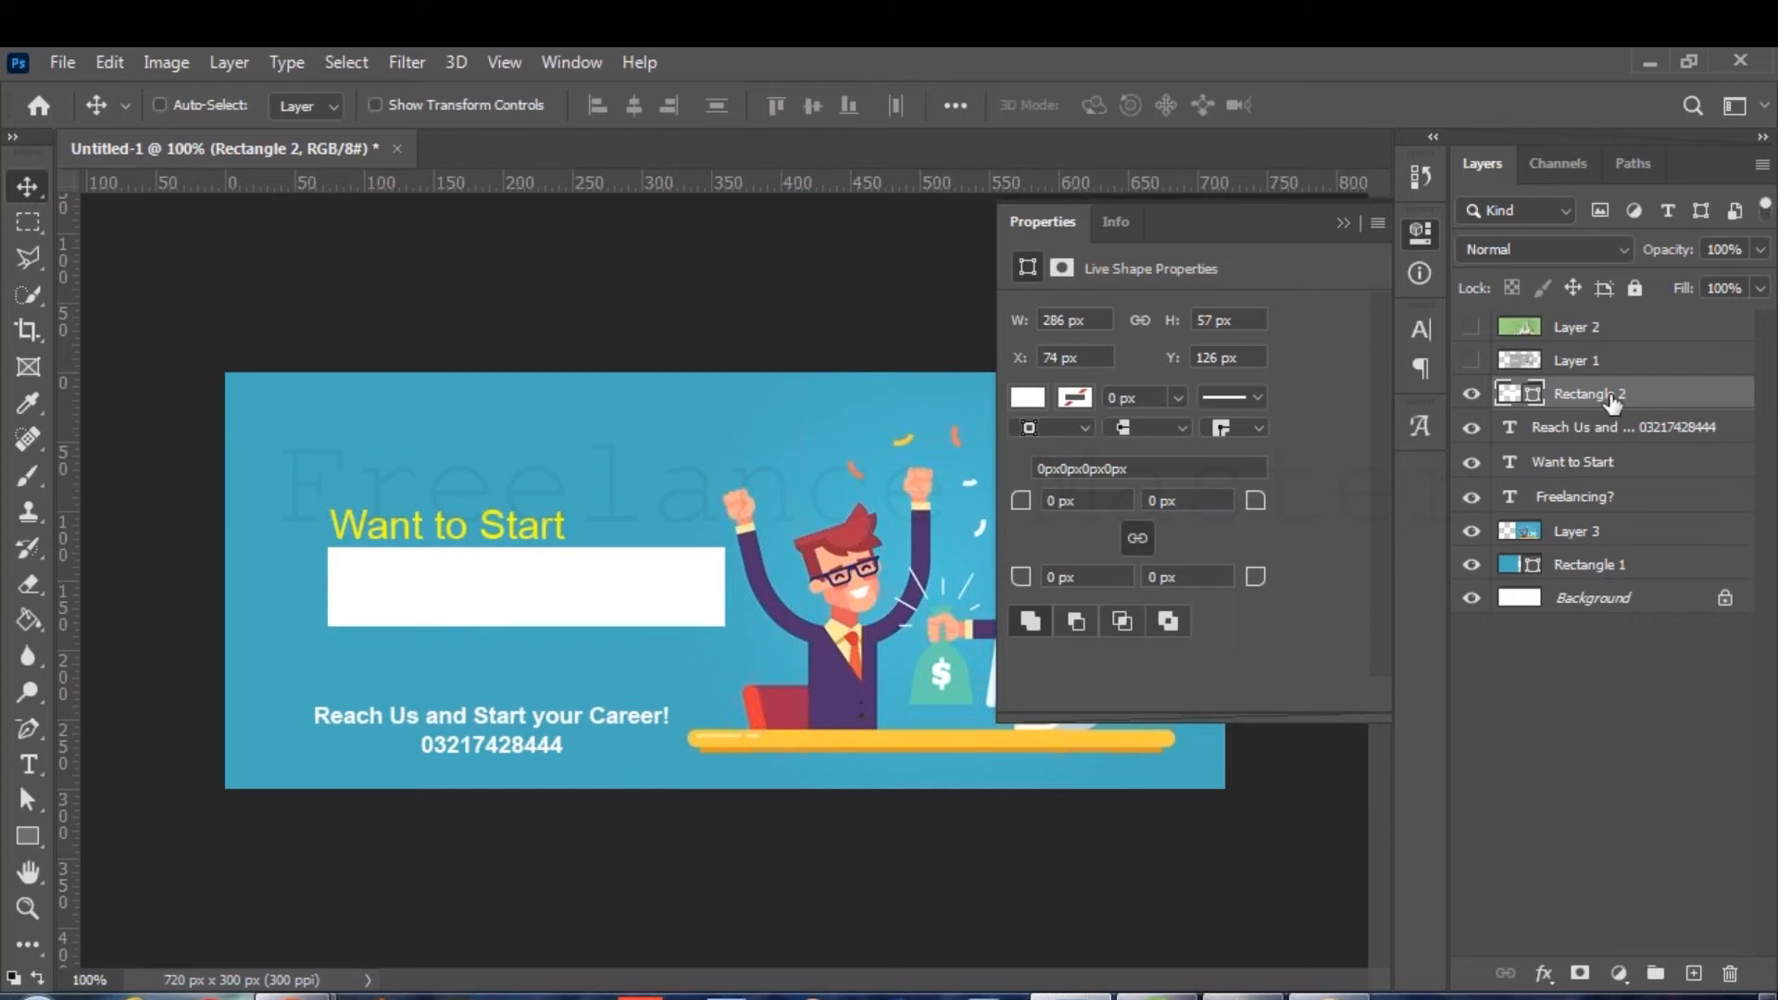
# Move Rectangle 2 below the Freelancing? layer and centre the text on the box.
pyautogui.moveTo(1611, 401); pyautogui.dragTo(1611, 482)
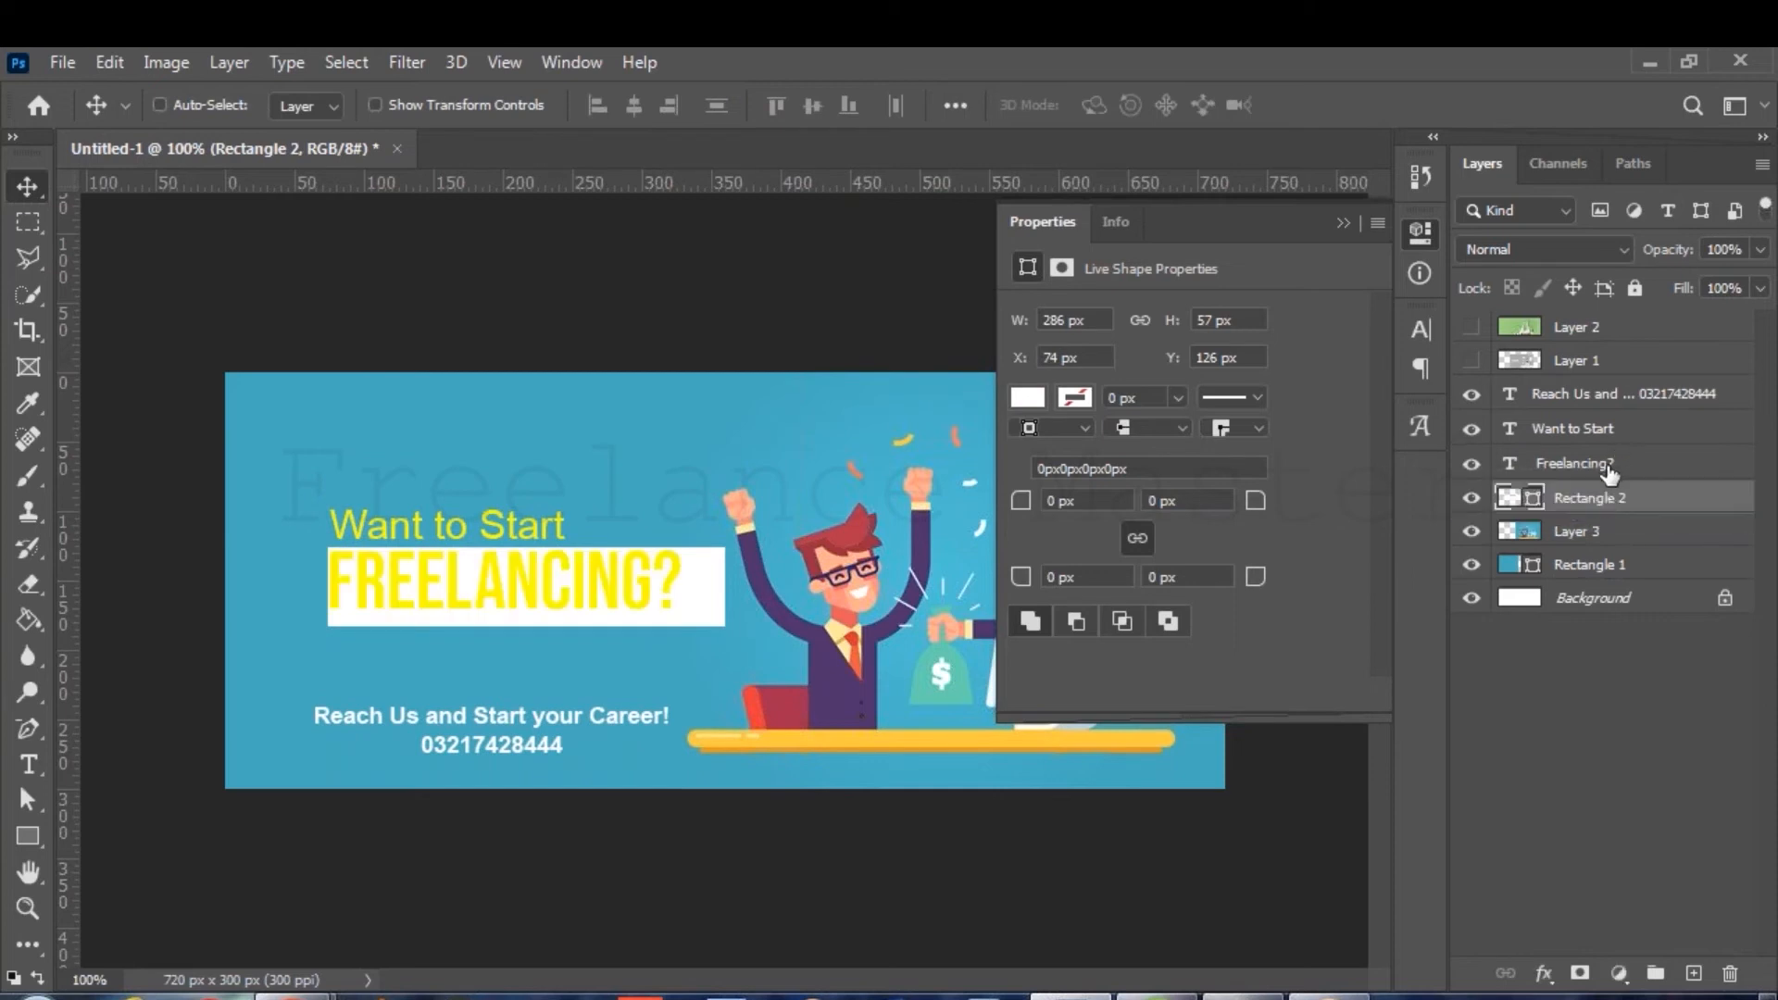
pyautogui.click(1609, 473)
pyautogui.press('Down')
pyautogui.press('Down')
pyautogui.press('Down')
pyautogui.press('Down')
pyautogui.press('Right')
pyautogui.press('Right')
pyautogui.press('Right')
pyautogui.press('Right')
pyautogui.press('Right')
pyautogui.press('Right')
pyautogui.press('Right')
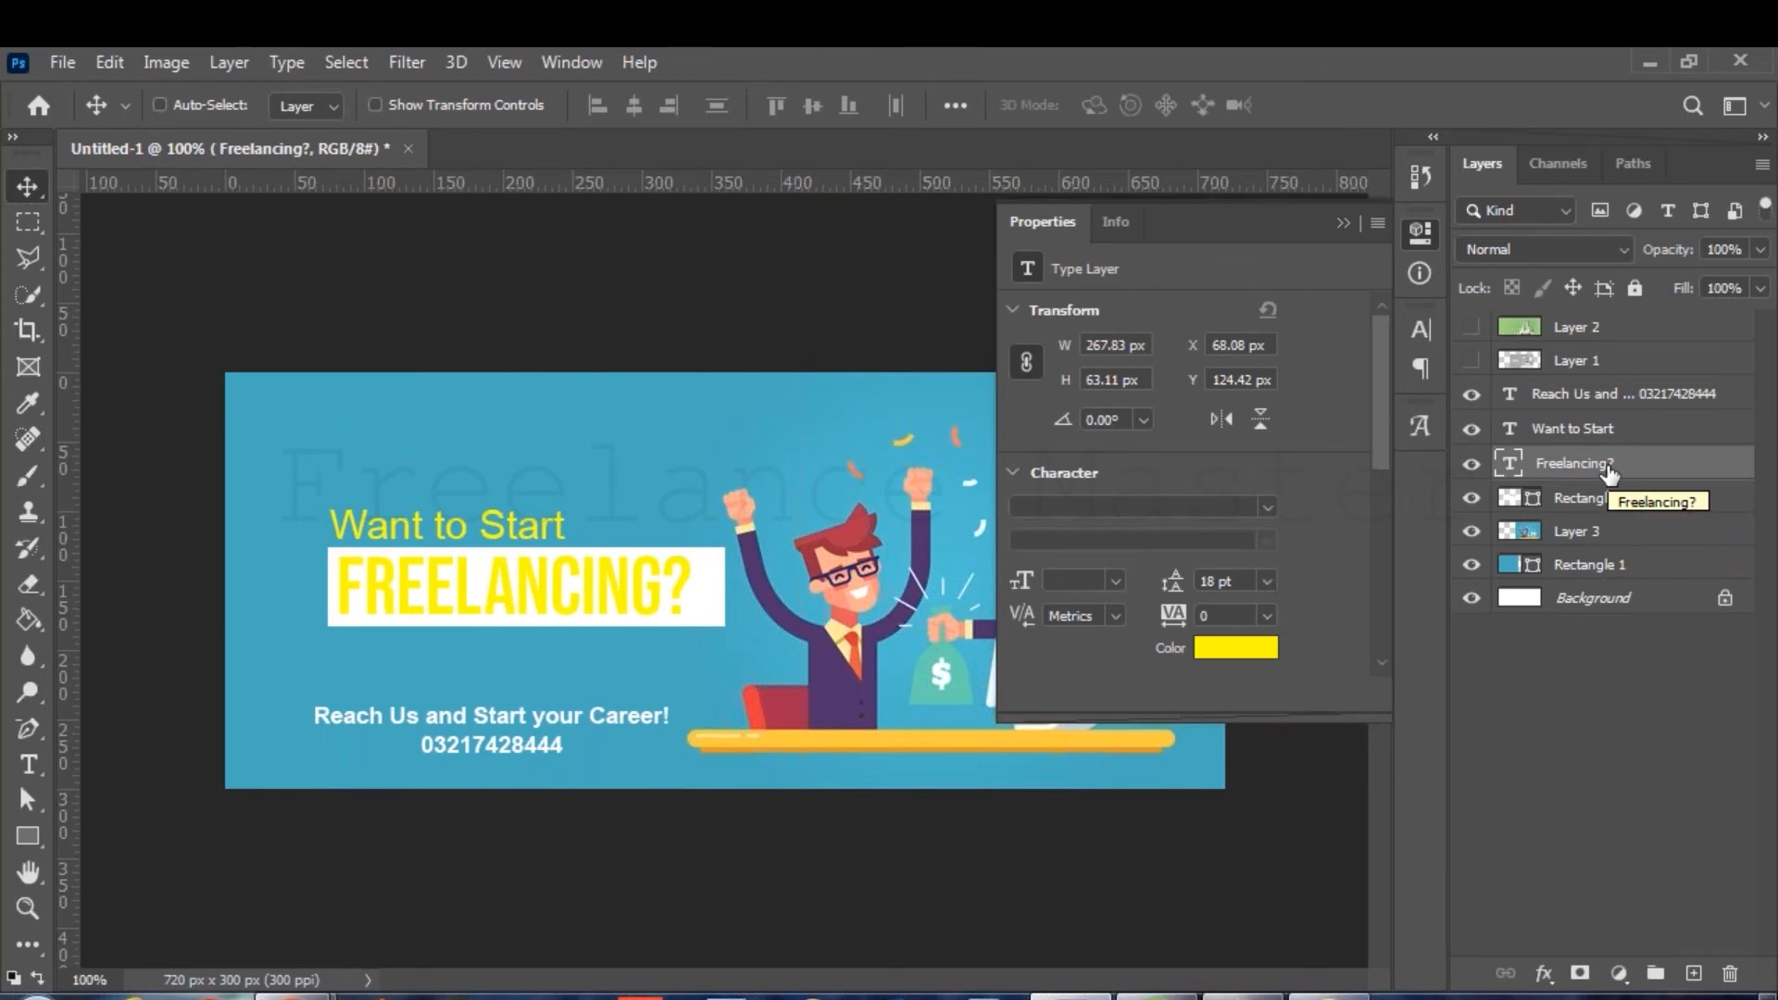
# Recolour the FREELANCING? heading purple #9214c7 and close the Properties panel.
pyautogui.click(28, 764)
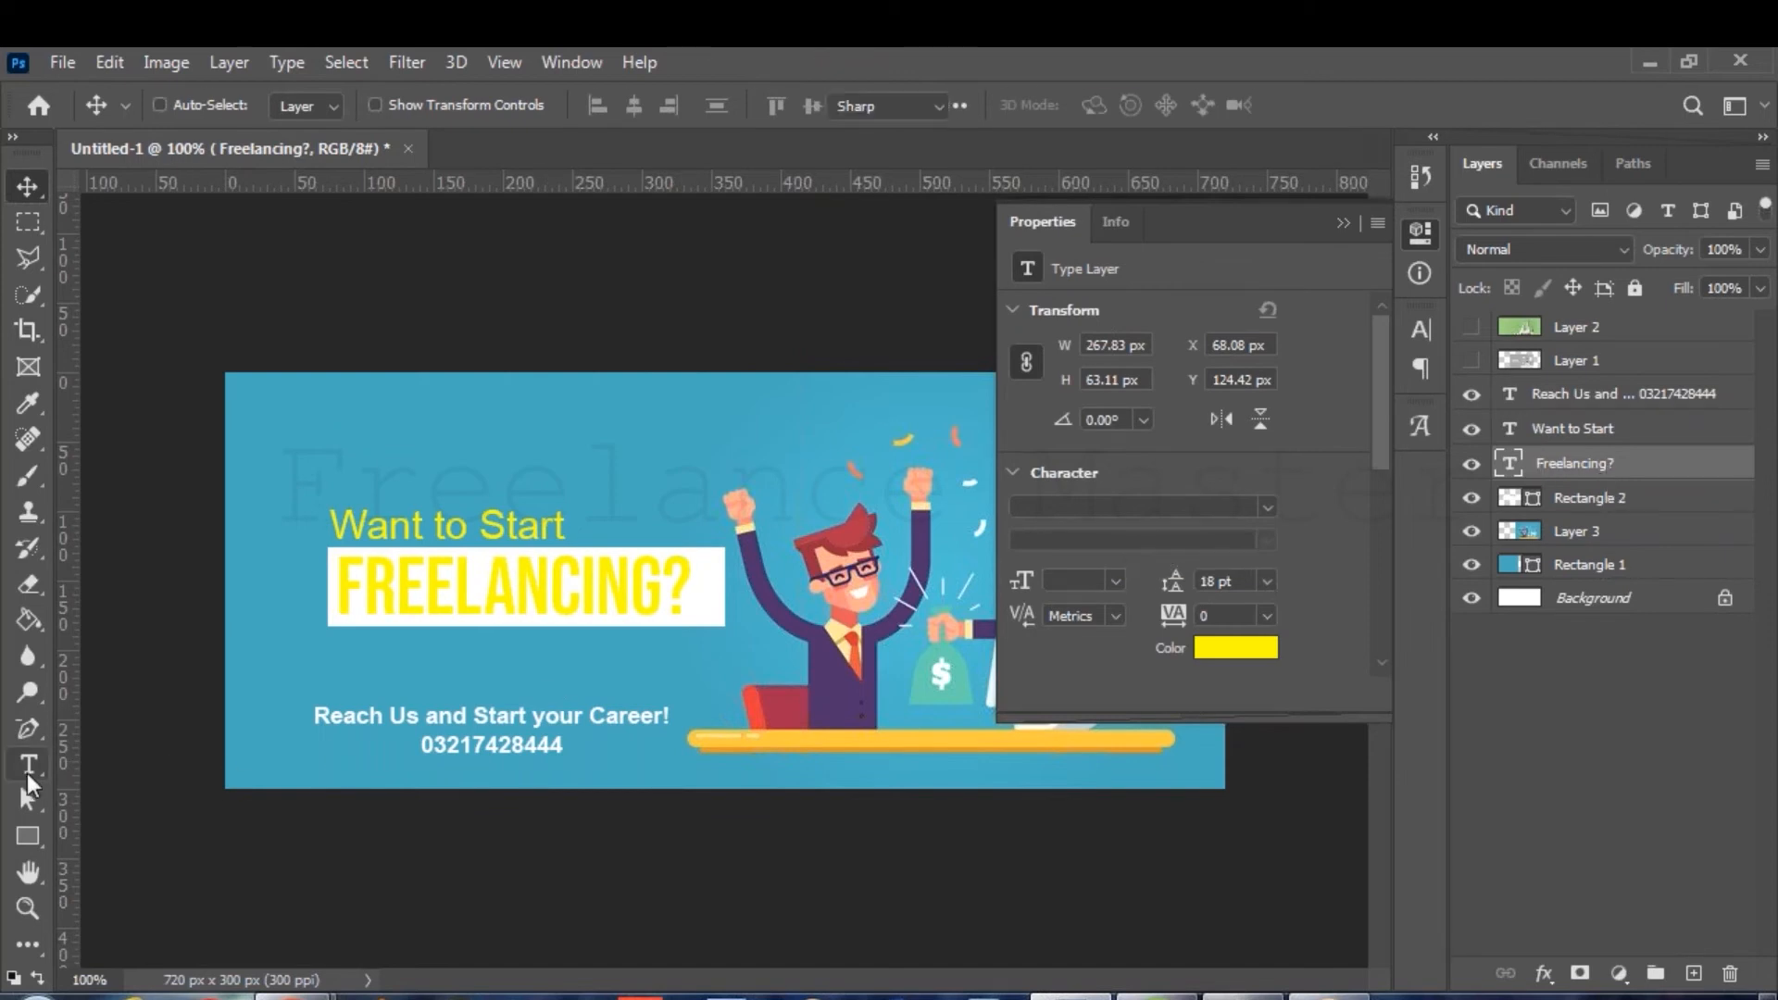
pyautogui.click(1102, 109)
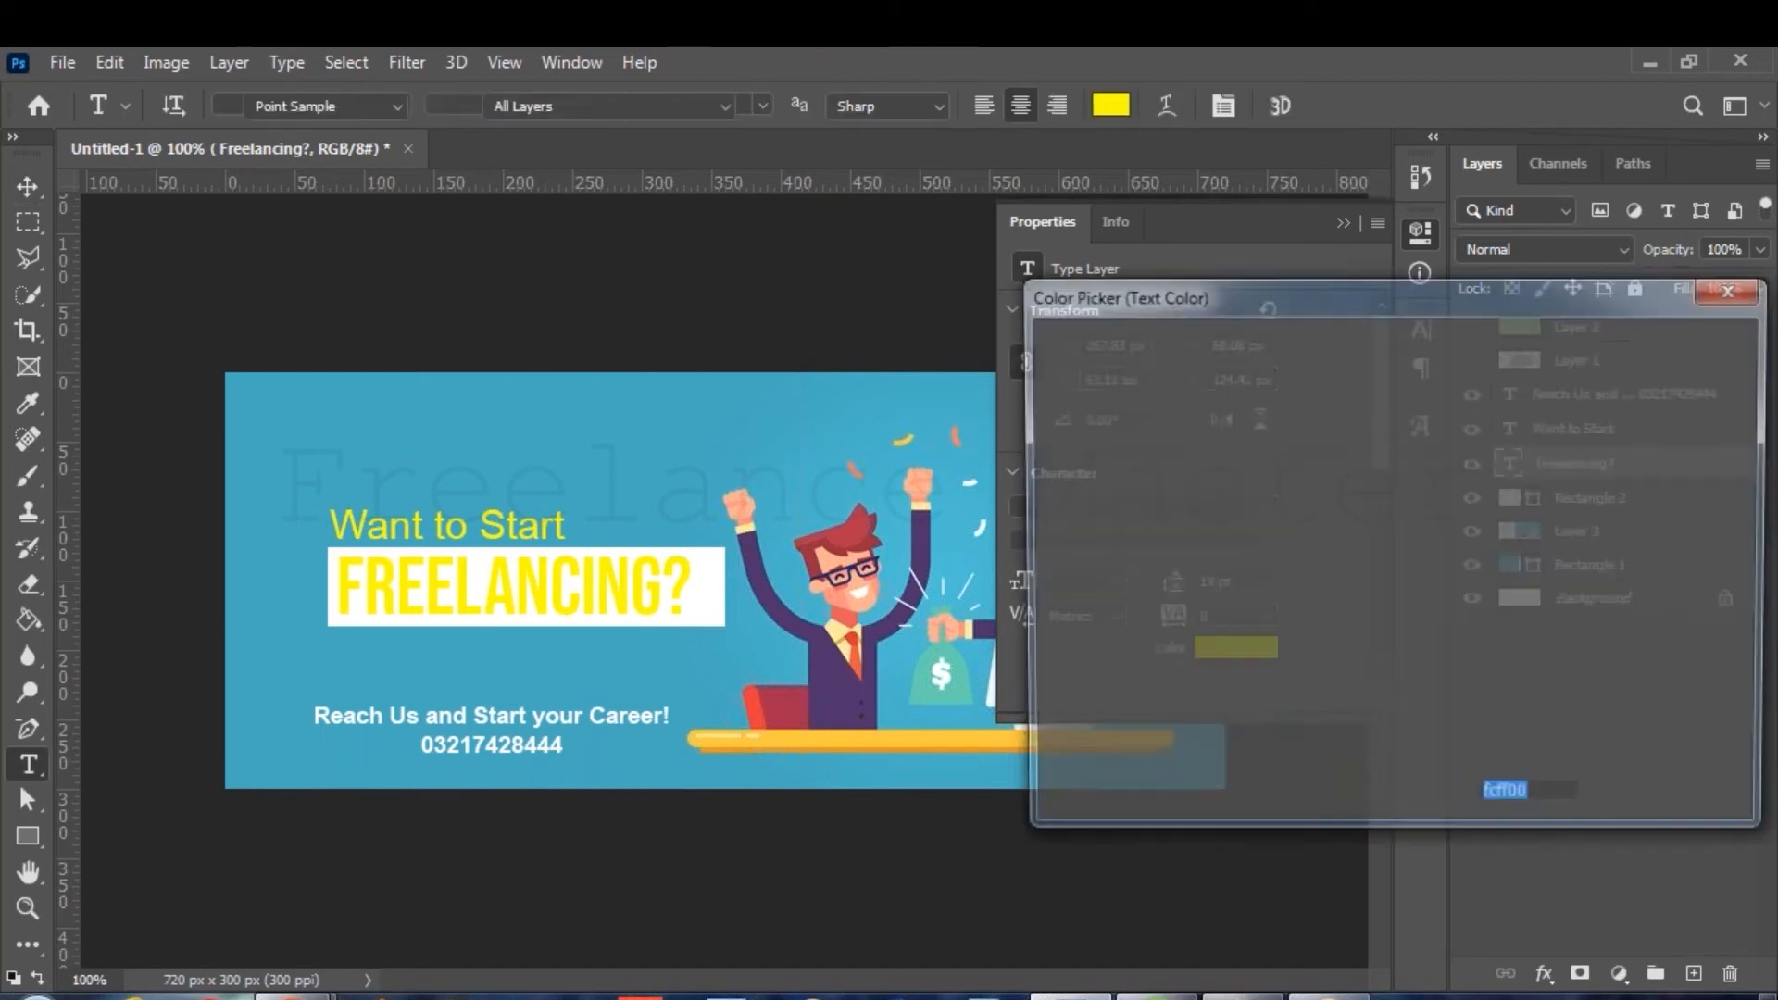
pyautogui.click(1043, 367)
pyautogui.moveTo(1043, 366)
pyautogui.mouseDown()
pyautogui.moveTo(1038, 593)
pyautogui.moveTo(962, 761)
pyautogui.moveTo(1175, 584)
pyautogui.moveTo(1349, 393)
pyautogui.moveTo(1436, 358)
pyautogui.moveTo(1420, 487)
pyautogui.mouseUp()
pyautogui.click(834, 670)
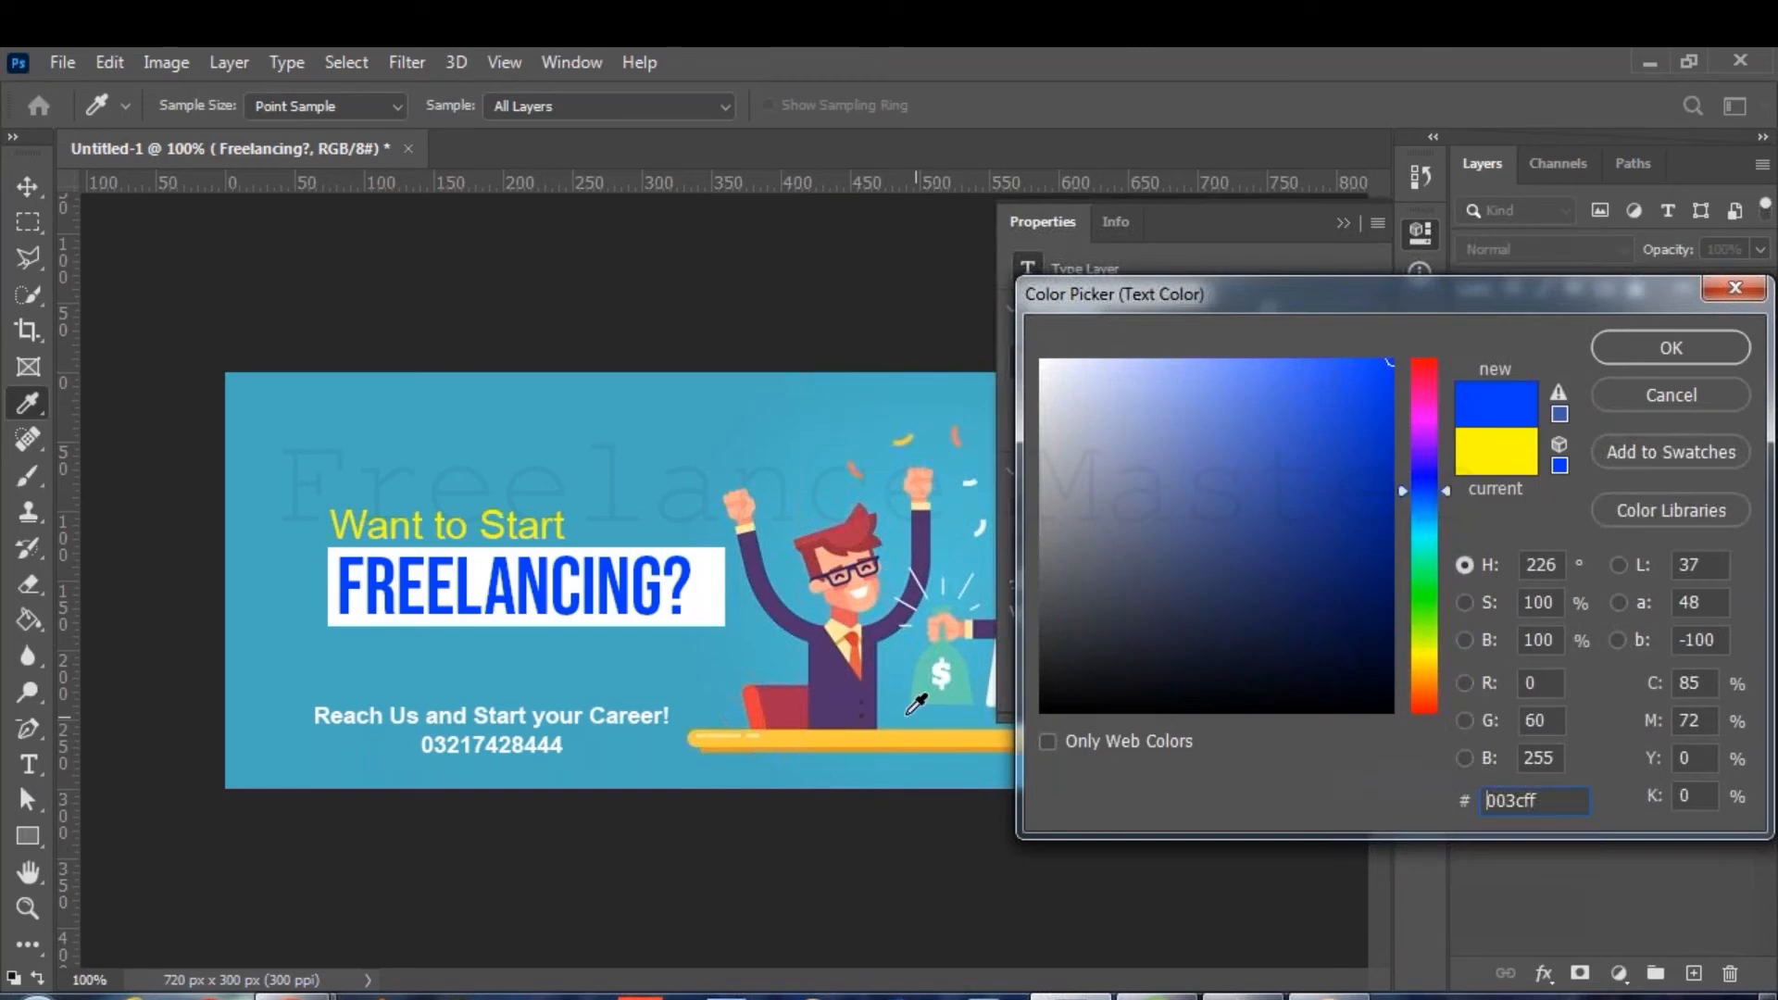
pyautogui.click(831, 673)
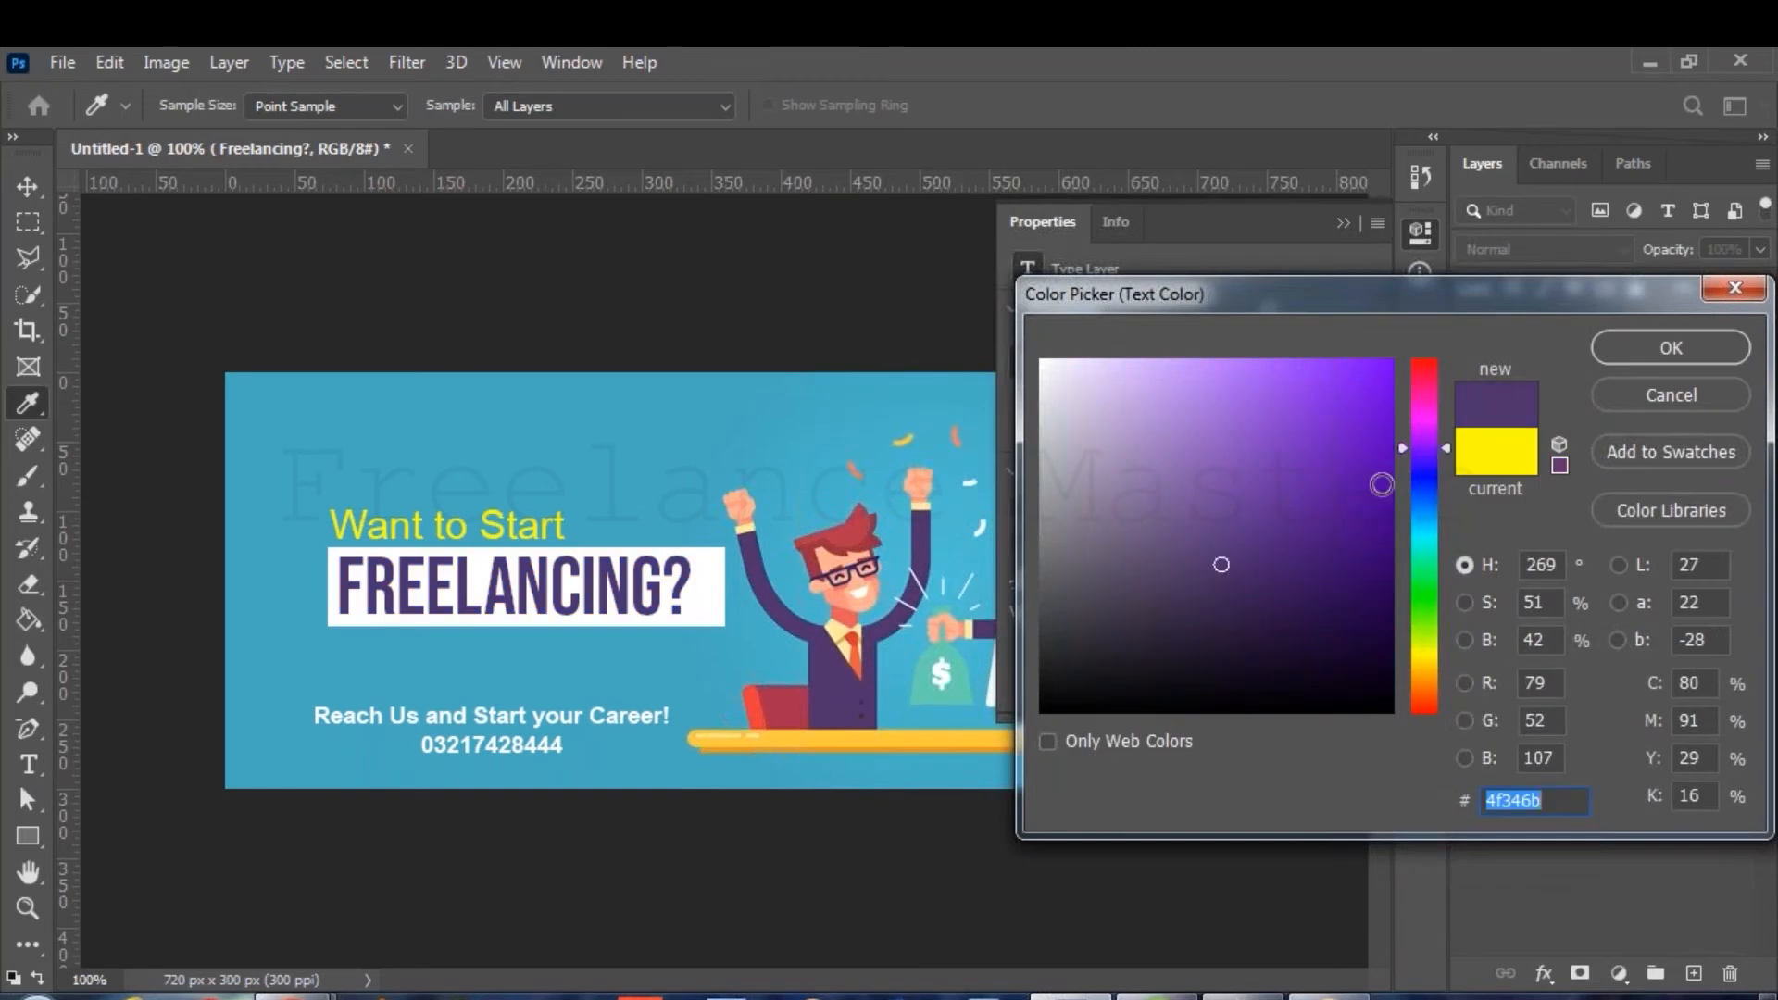
pyautogui.click(1422, 446)
pyautogui.moveTo(1426, 454); pyautogui.dragTo(1420, 435)
pyautogui.click(1382, 412)
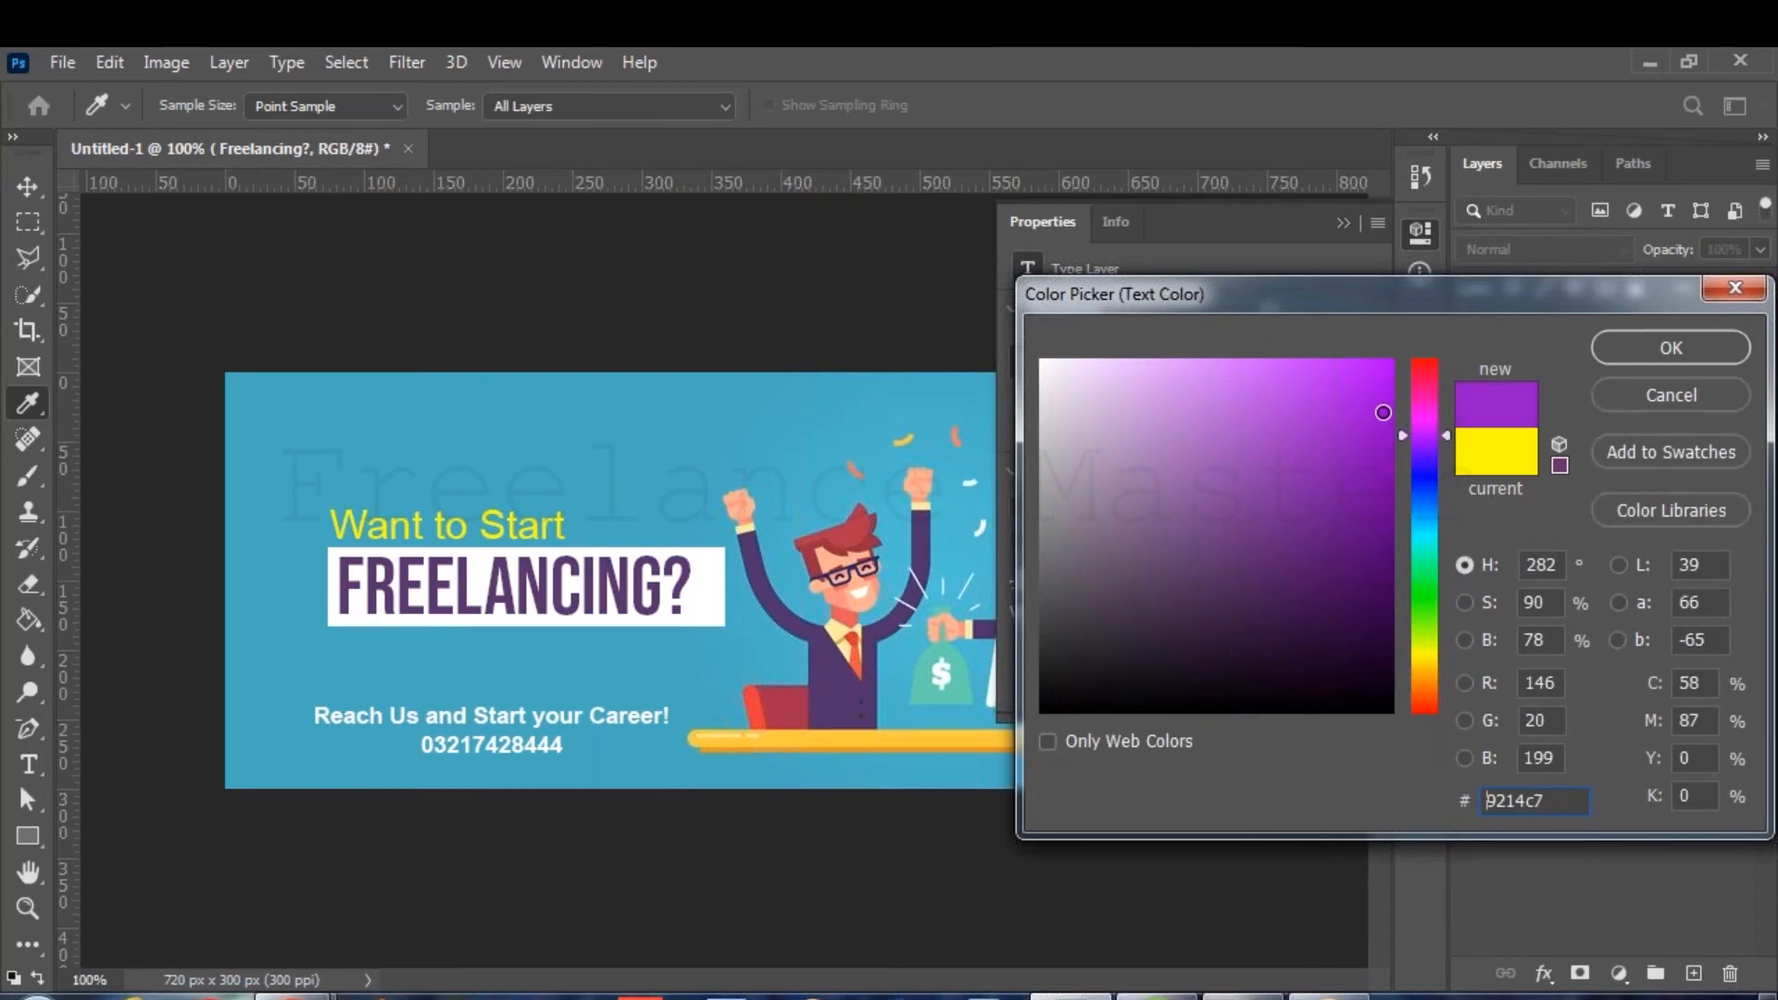
pyautogui.press('Return')
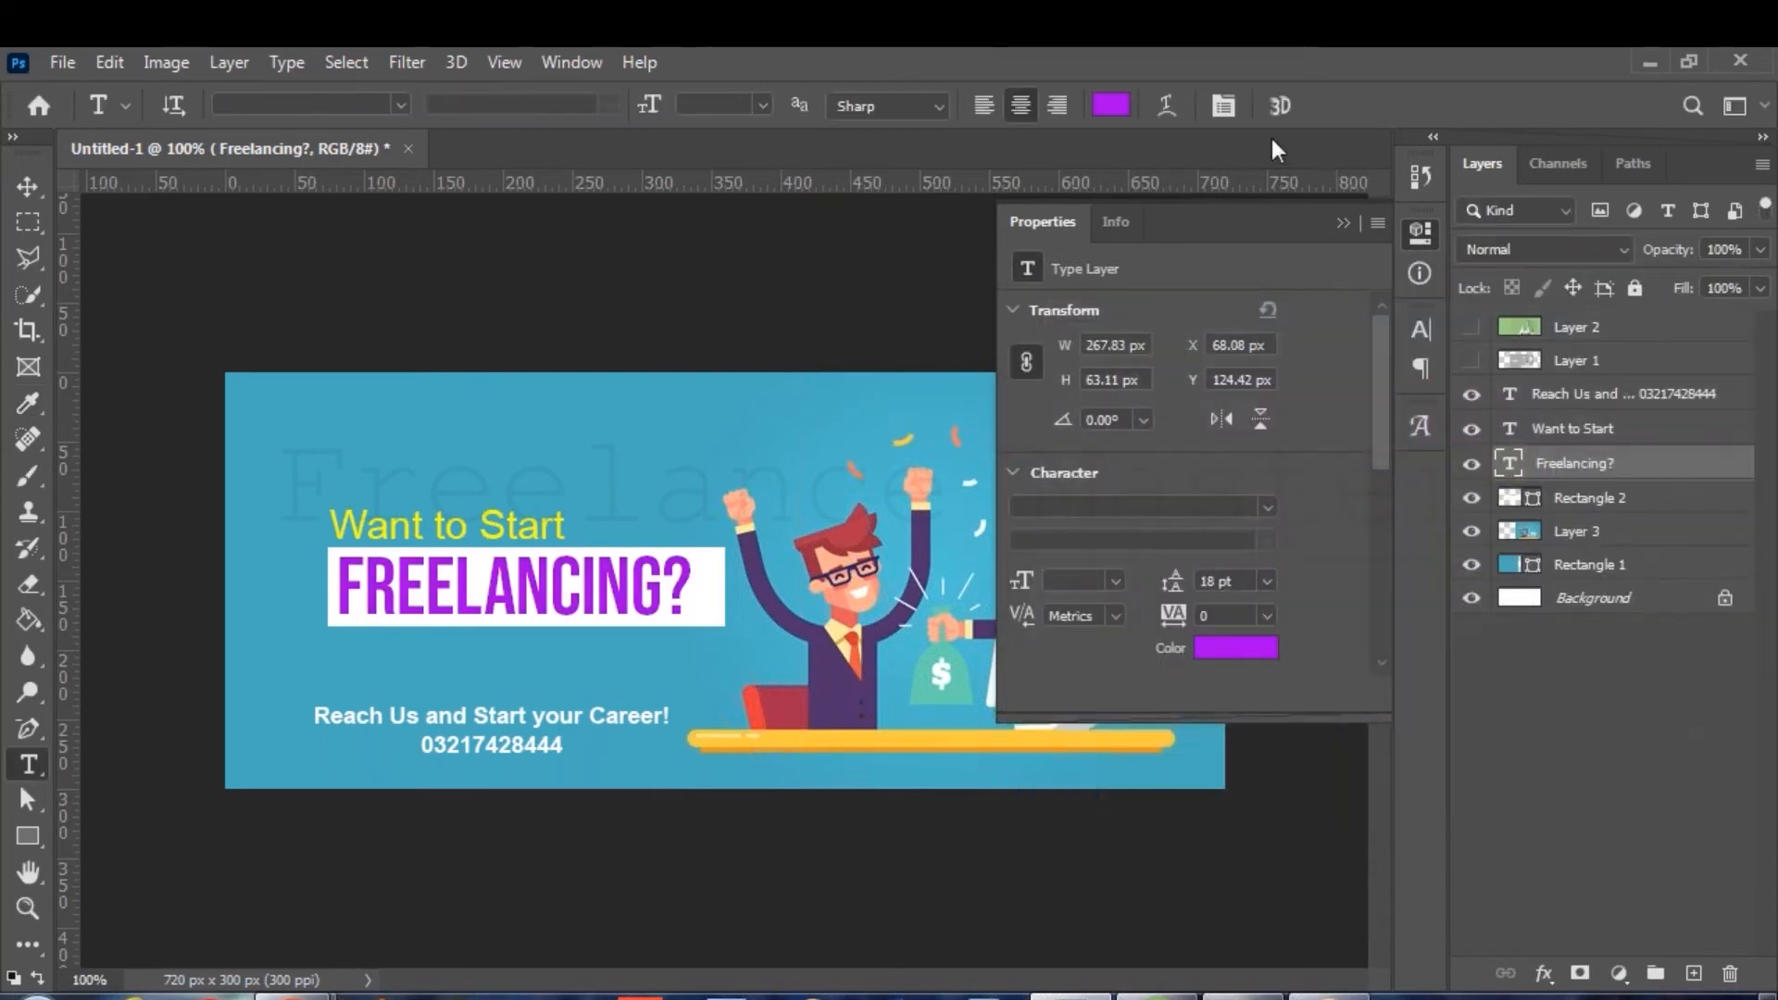
pyautogui.click(1421, 241)
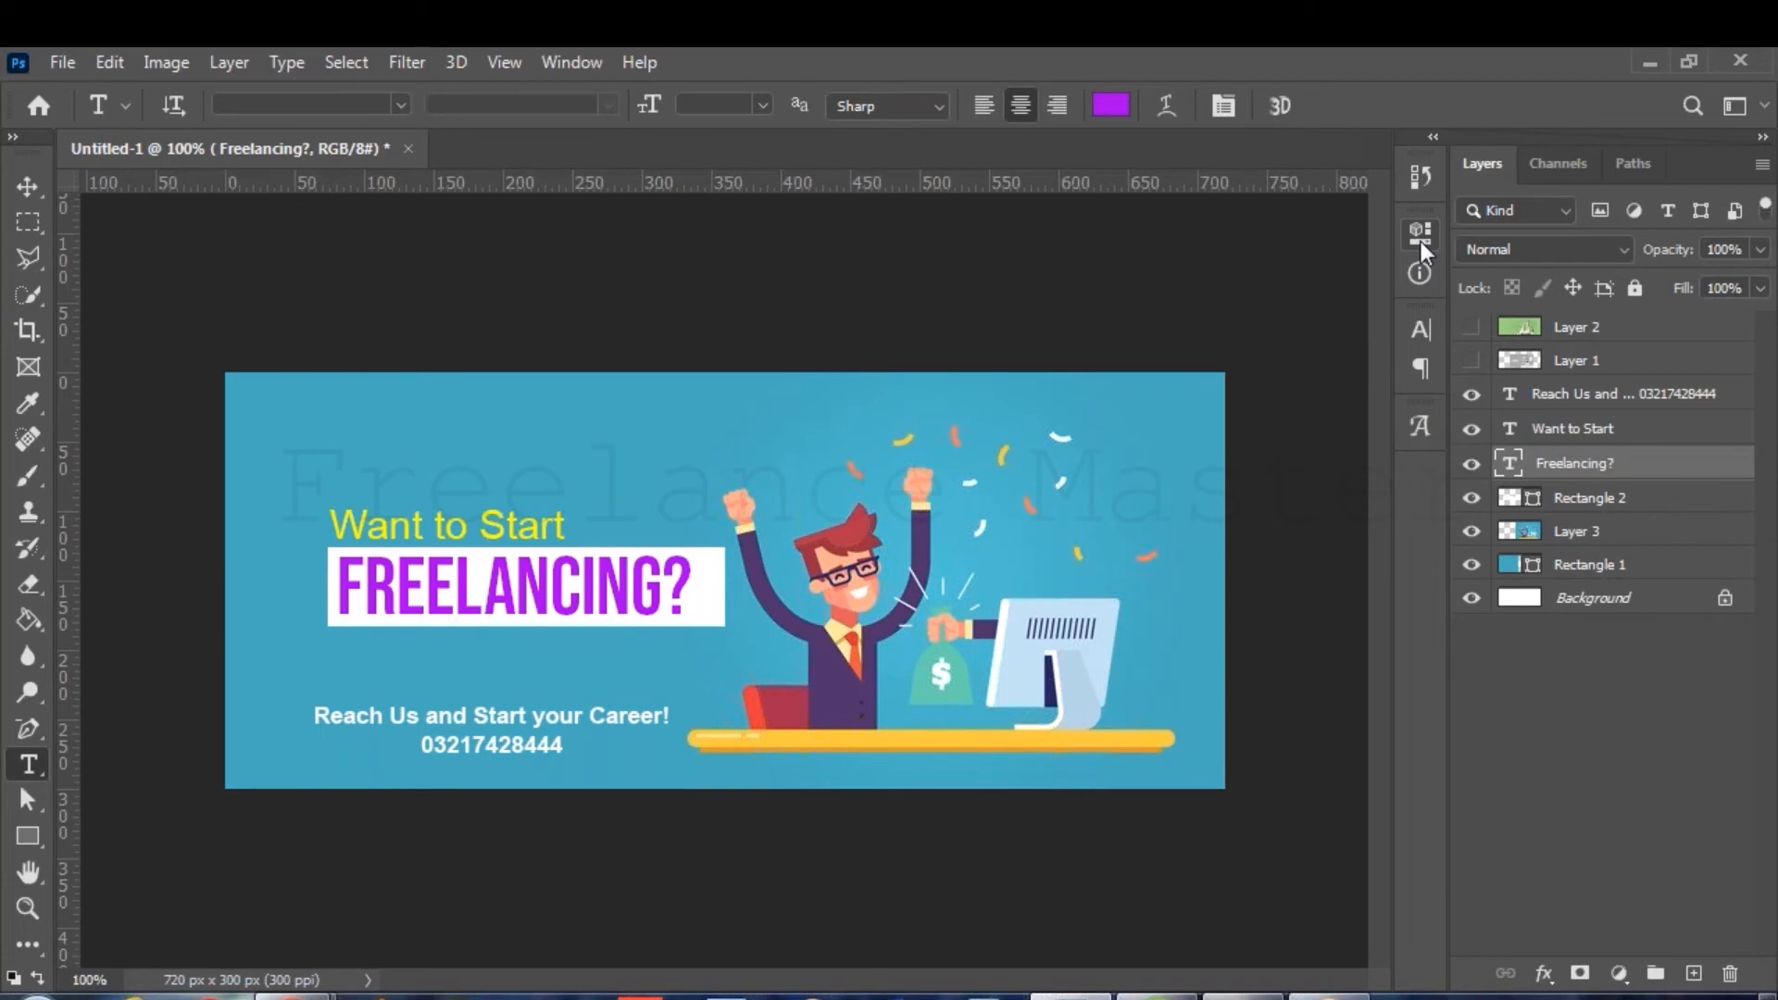
# Move the Reach Us contact text up and to the right.
pyautogui.press('v')
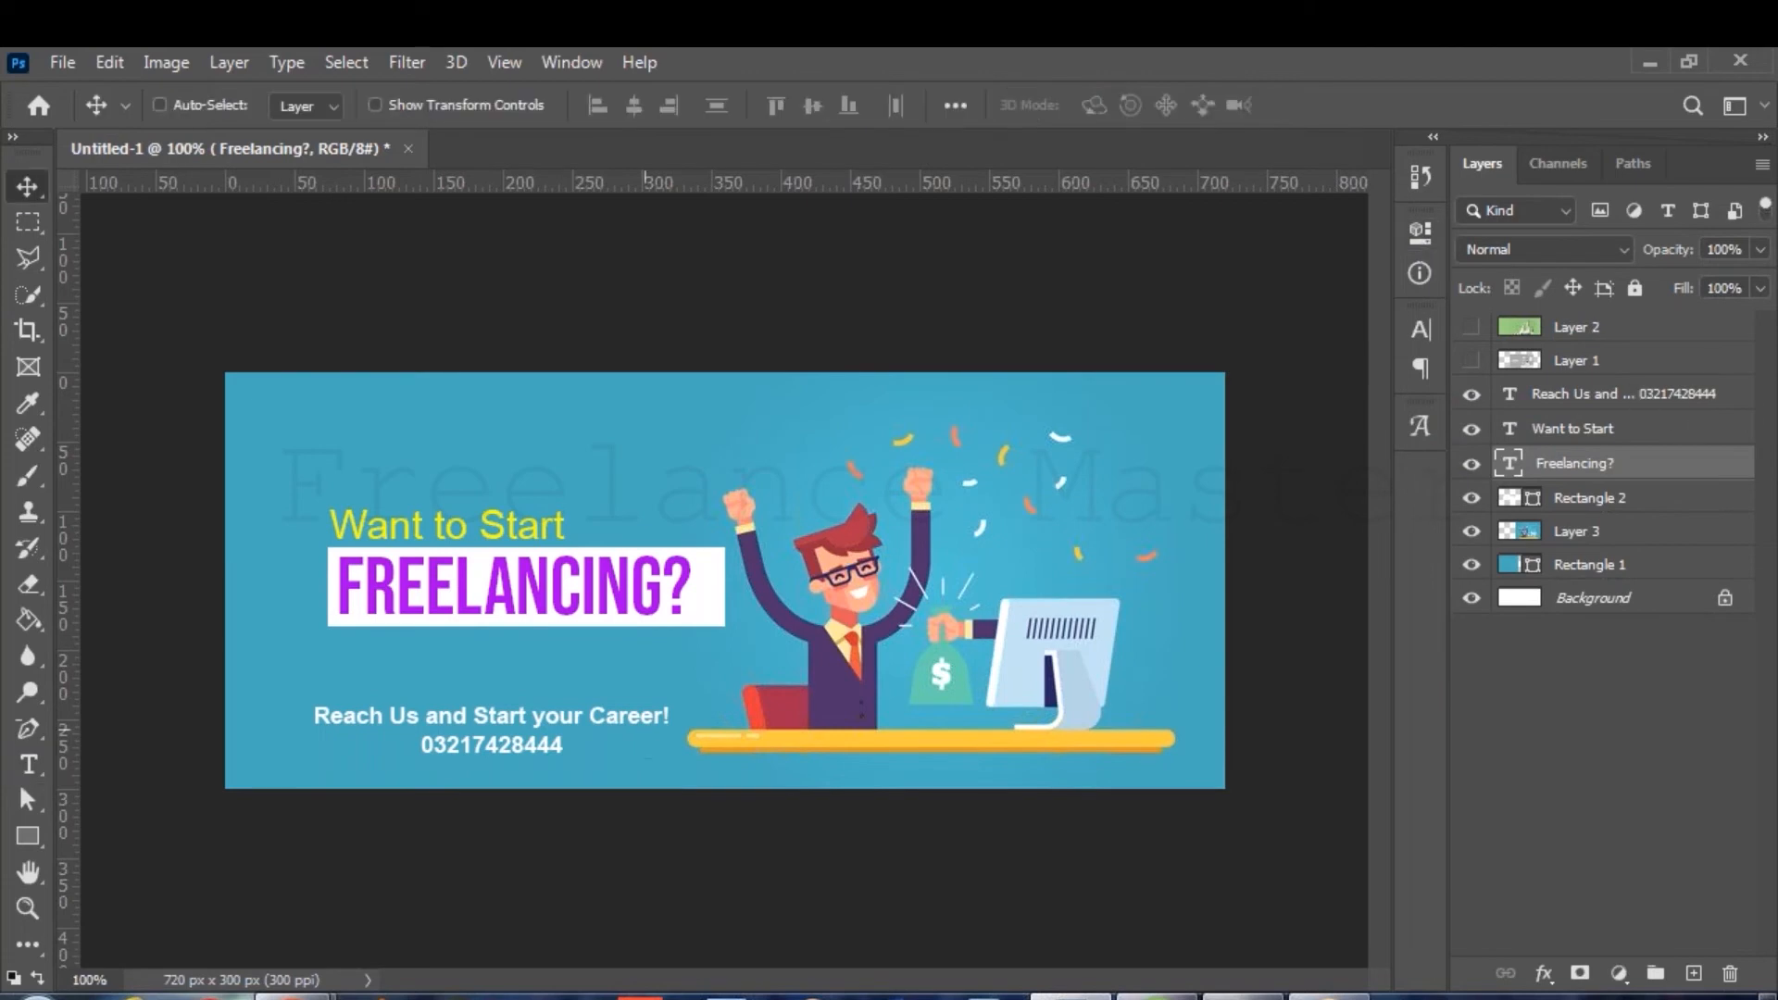
pyautogui.click(1635, 393)
pyautogui.moveTo(578, 709); pyautogui.dragTo(620, 728)
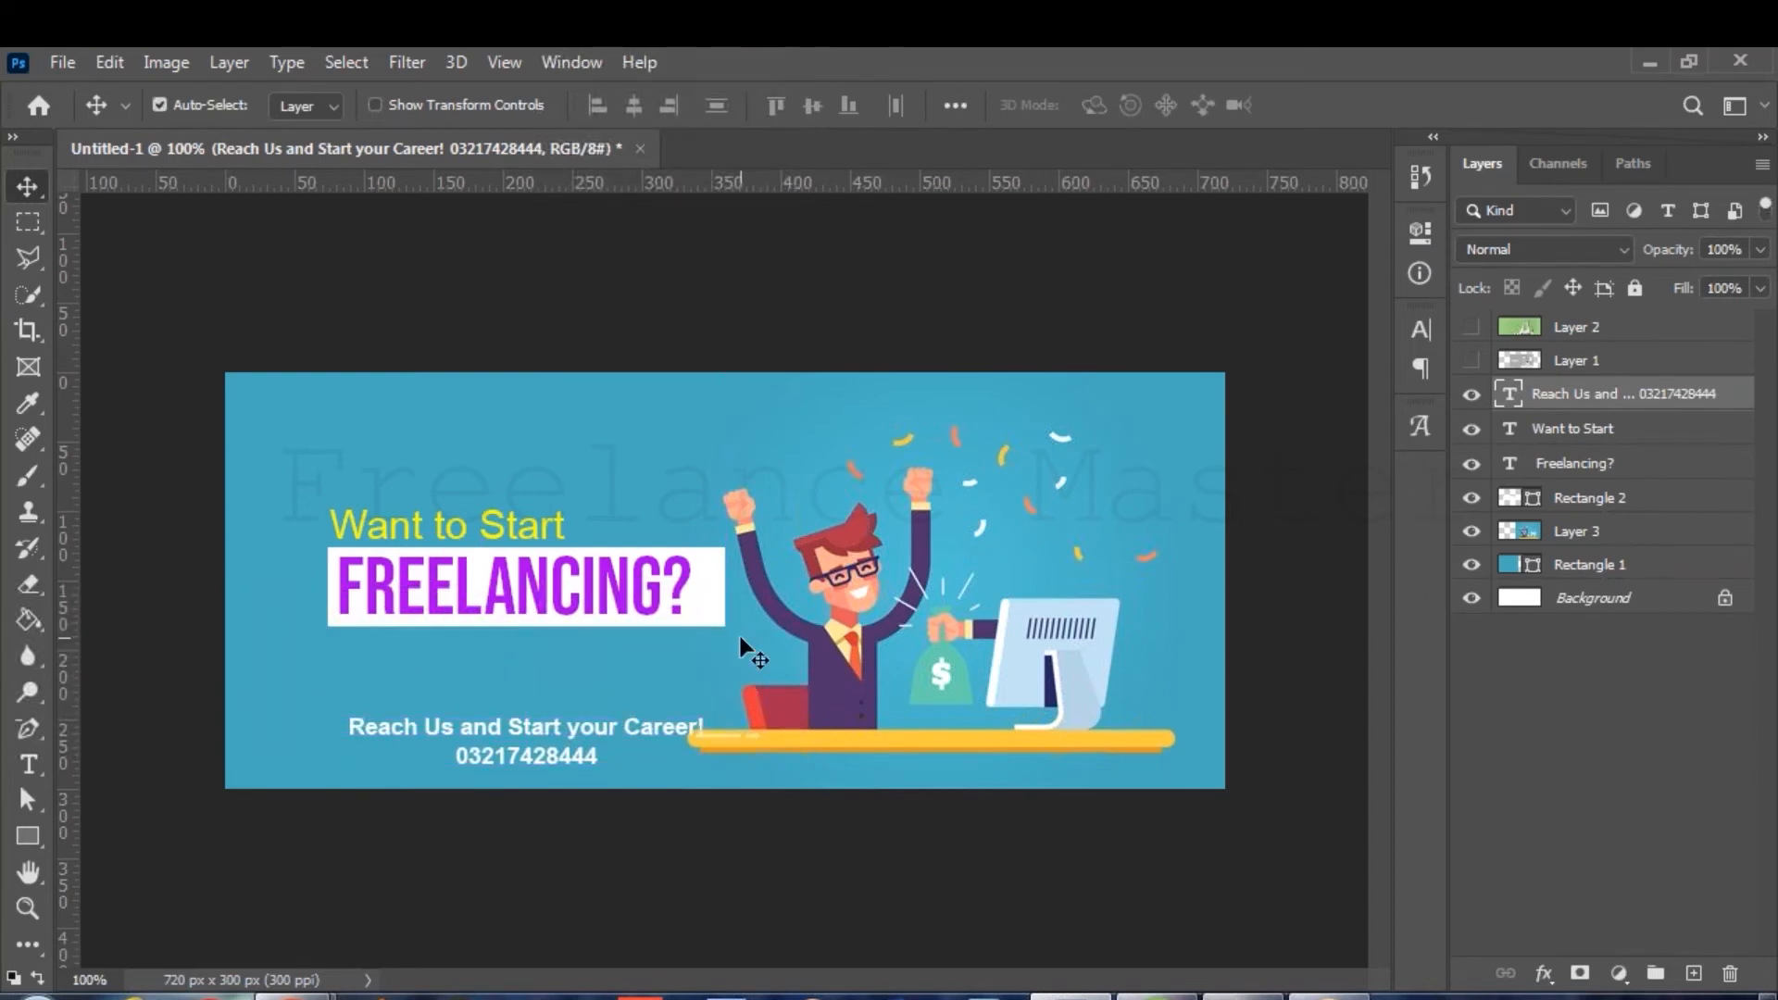
pyautogui.hotkey('shift', 'Up')
pyautogui.hotkey('shift', 'Up')
pyautogui.hotkey('shift', 'Up')
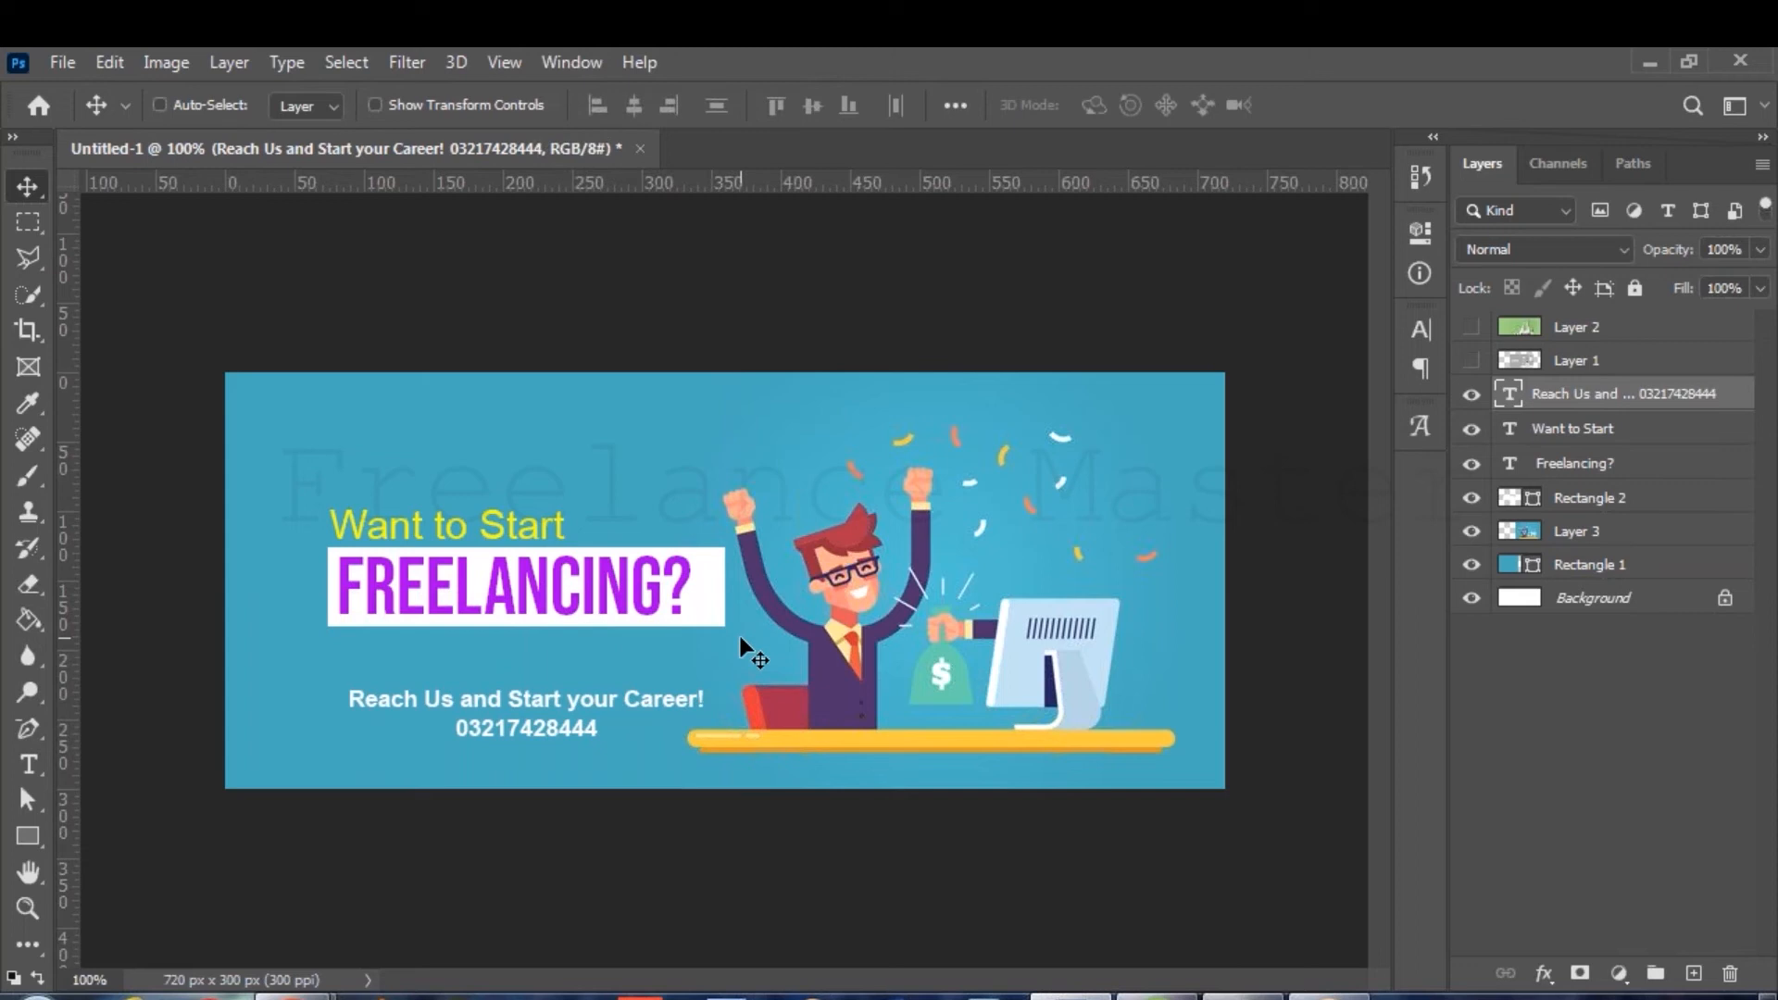
# Nudge the character illustration on Layer 3 to the right.
pyautogui.click(1576, 532)
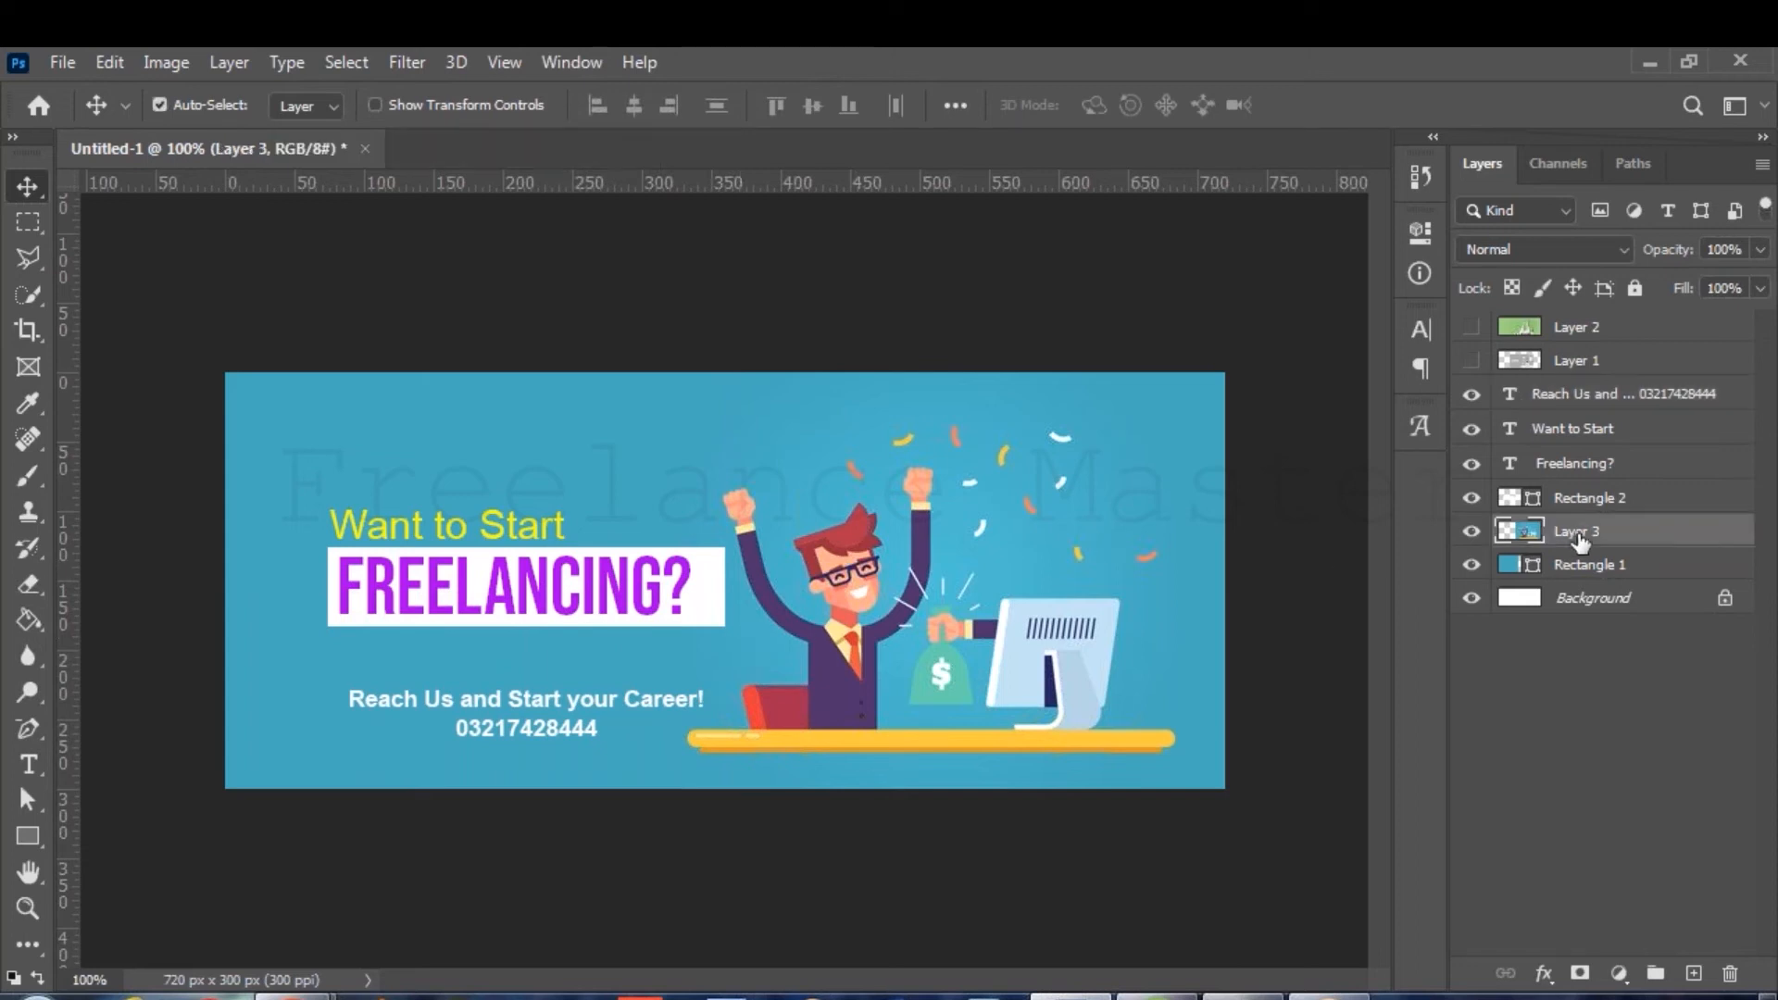
pyautogui.hotkey('shift', 'Right')
pyautogui.hotkey('shift', 'Right')
pyautogui.hotkey('shift', 'Right')
pyautogui.hotkey('shift', 'Right')
pyautogui.hotkey('shift', 'Left')
pyautogui.press('Left')
pyautogui.press('Left')
pyautogui.press('Left')
pyautogui.press('Left')
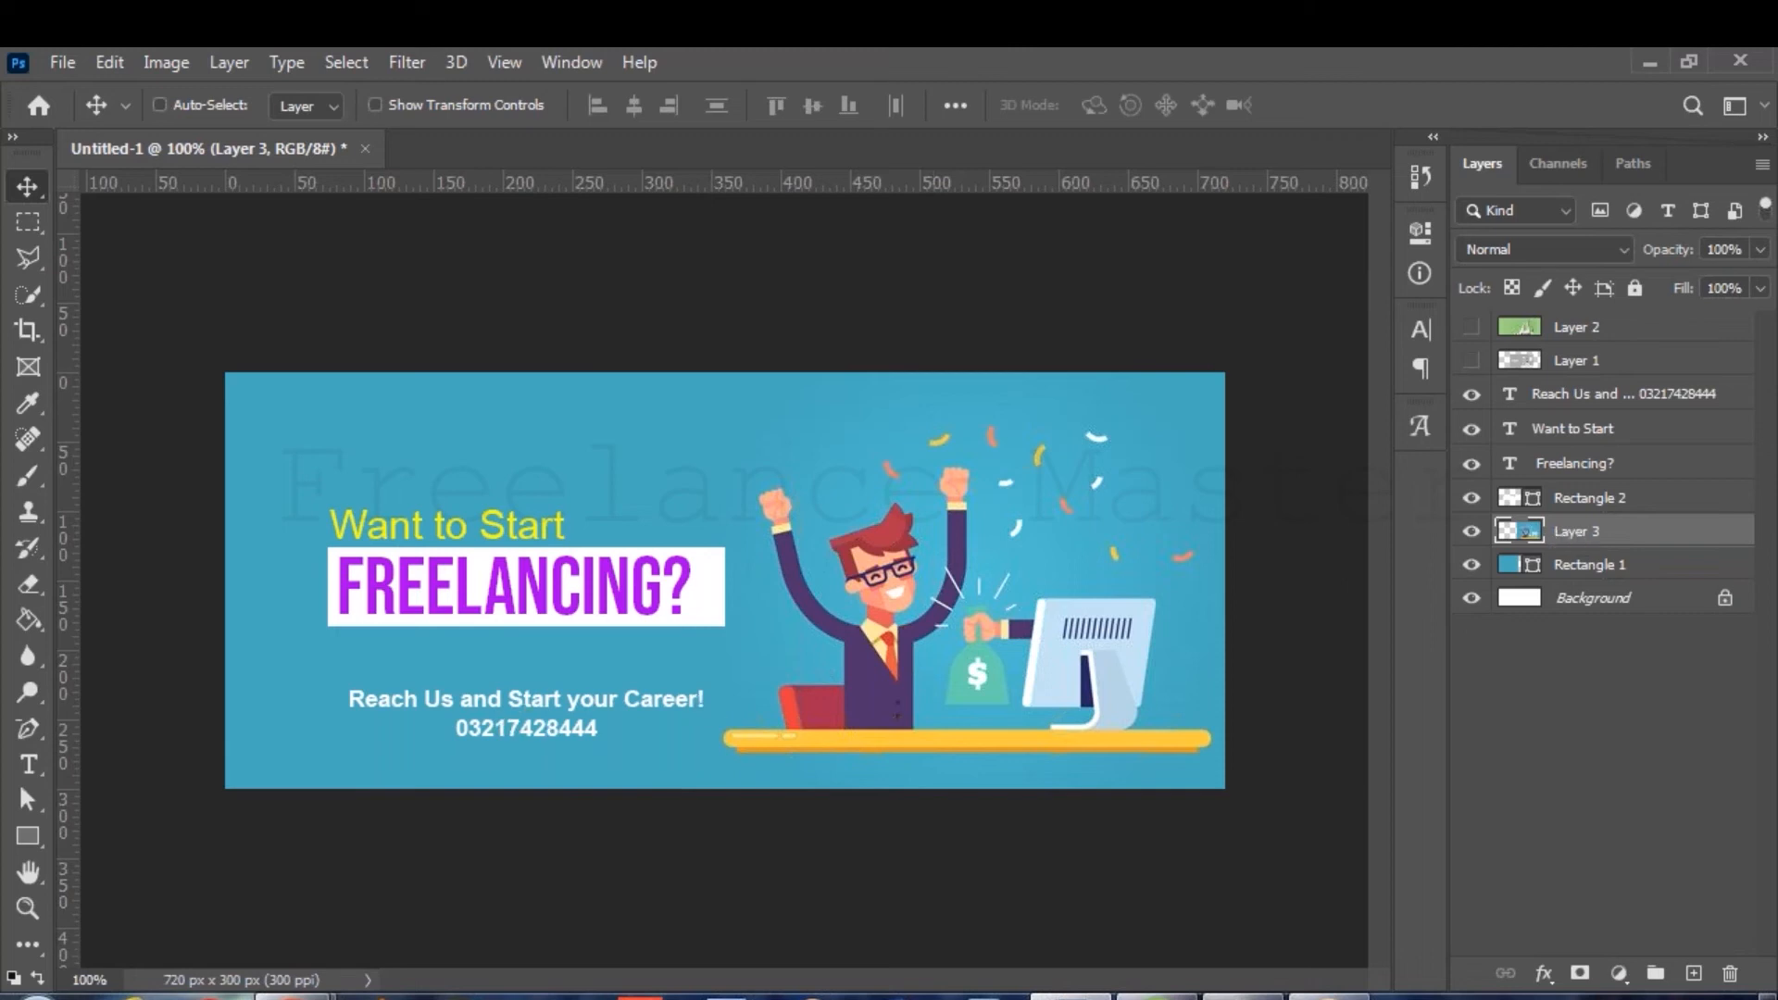
# Replace 'Start' with 'Learn' so the heading reads 'Want to Learn', shifting it slightly right.
pyautogui.click(28, 764)
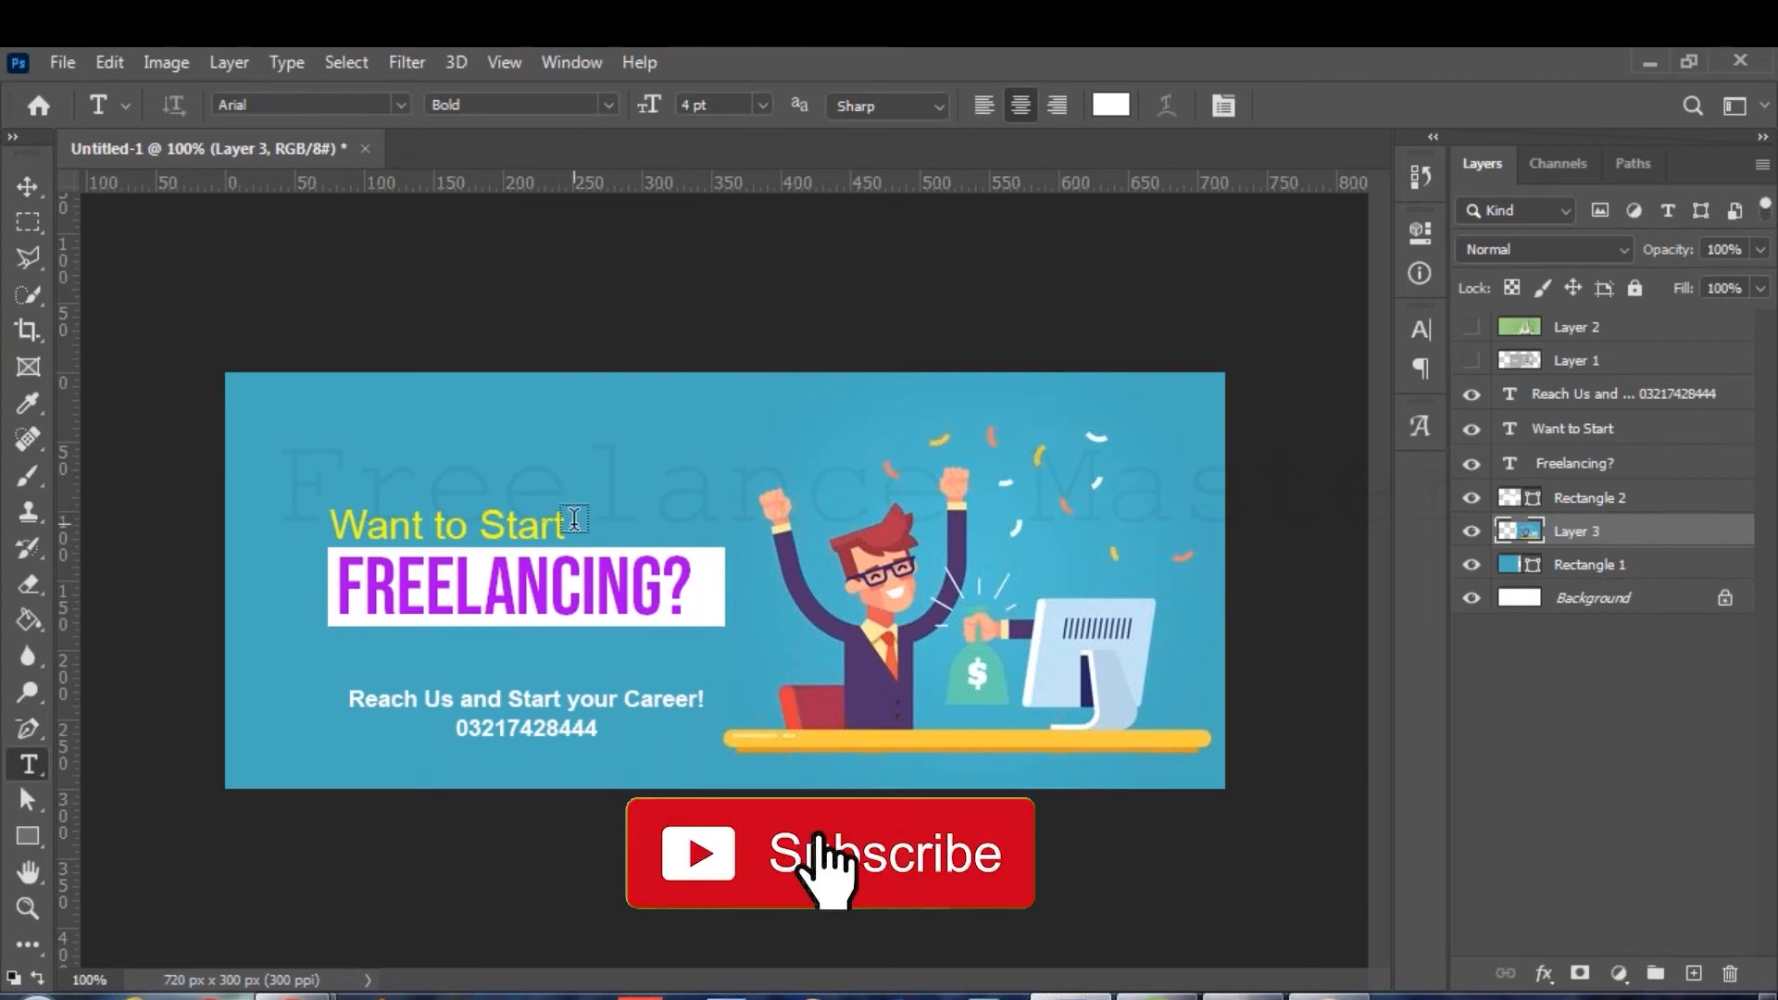
pyautogui.moveTo(565, 517); pyautogui.dragTo(480, 515)
pyautogui.write('Learn')
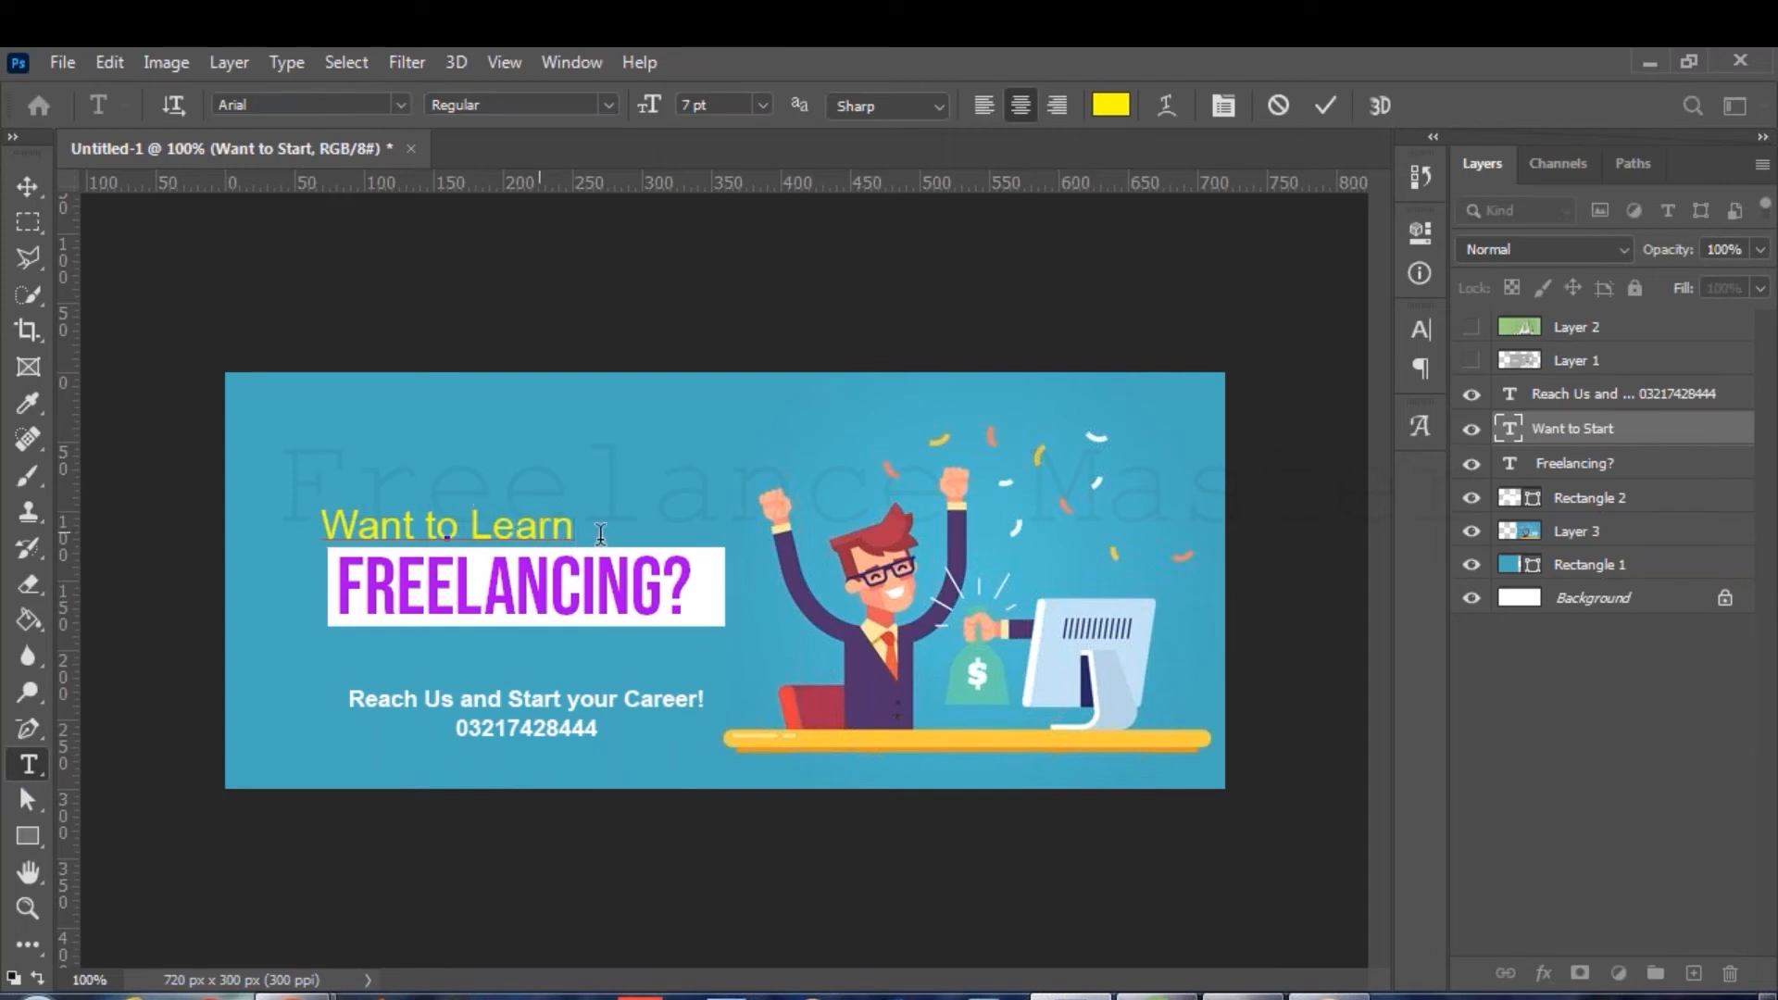
pyautogui.moveTo(647, 543); pyautogui.dragTo(658, 543)
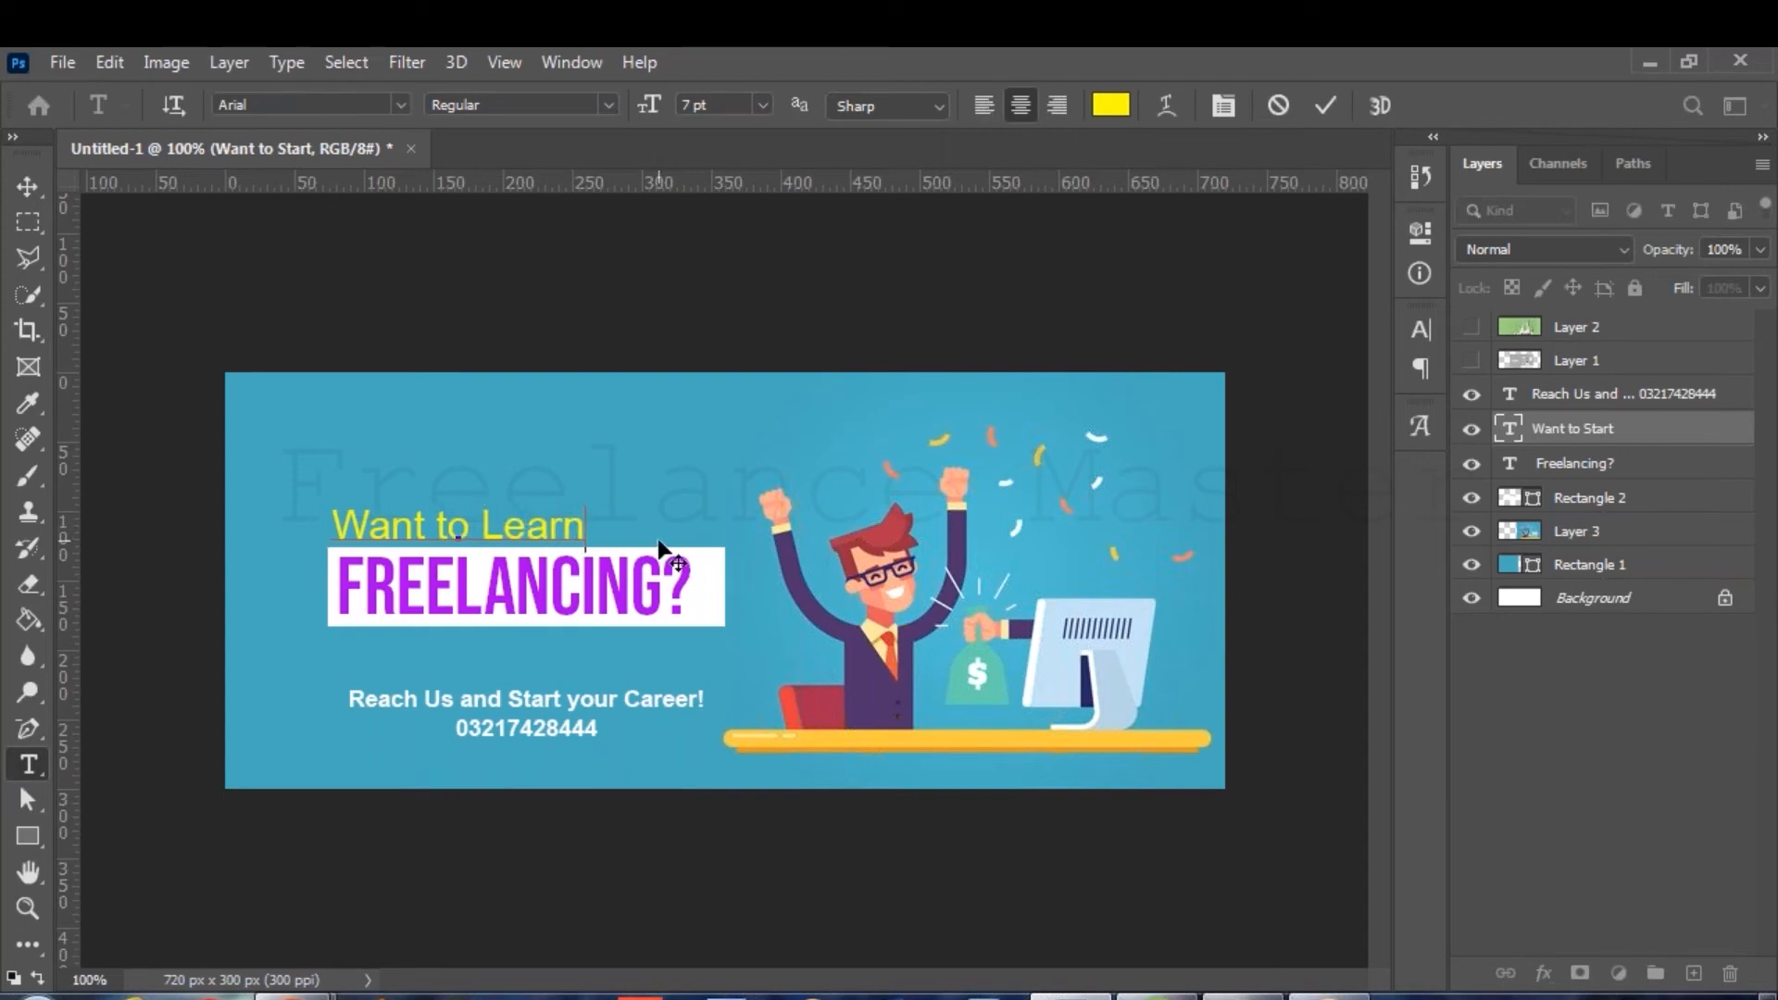
pyautogui.click(1328, 106)
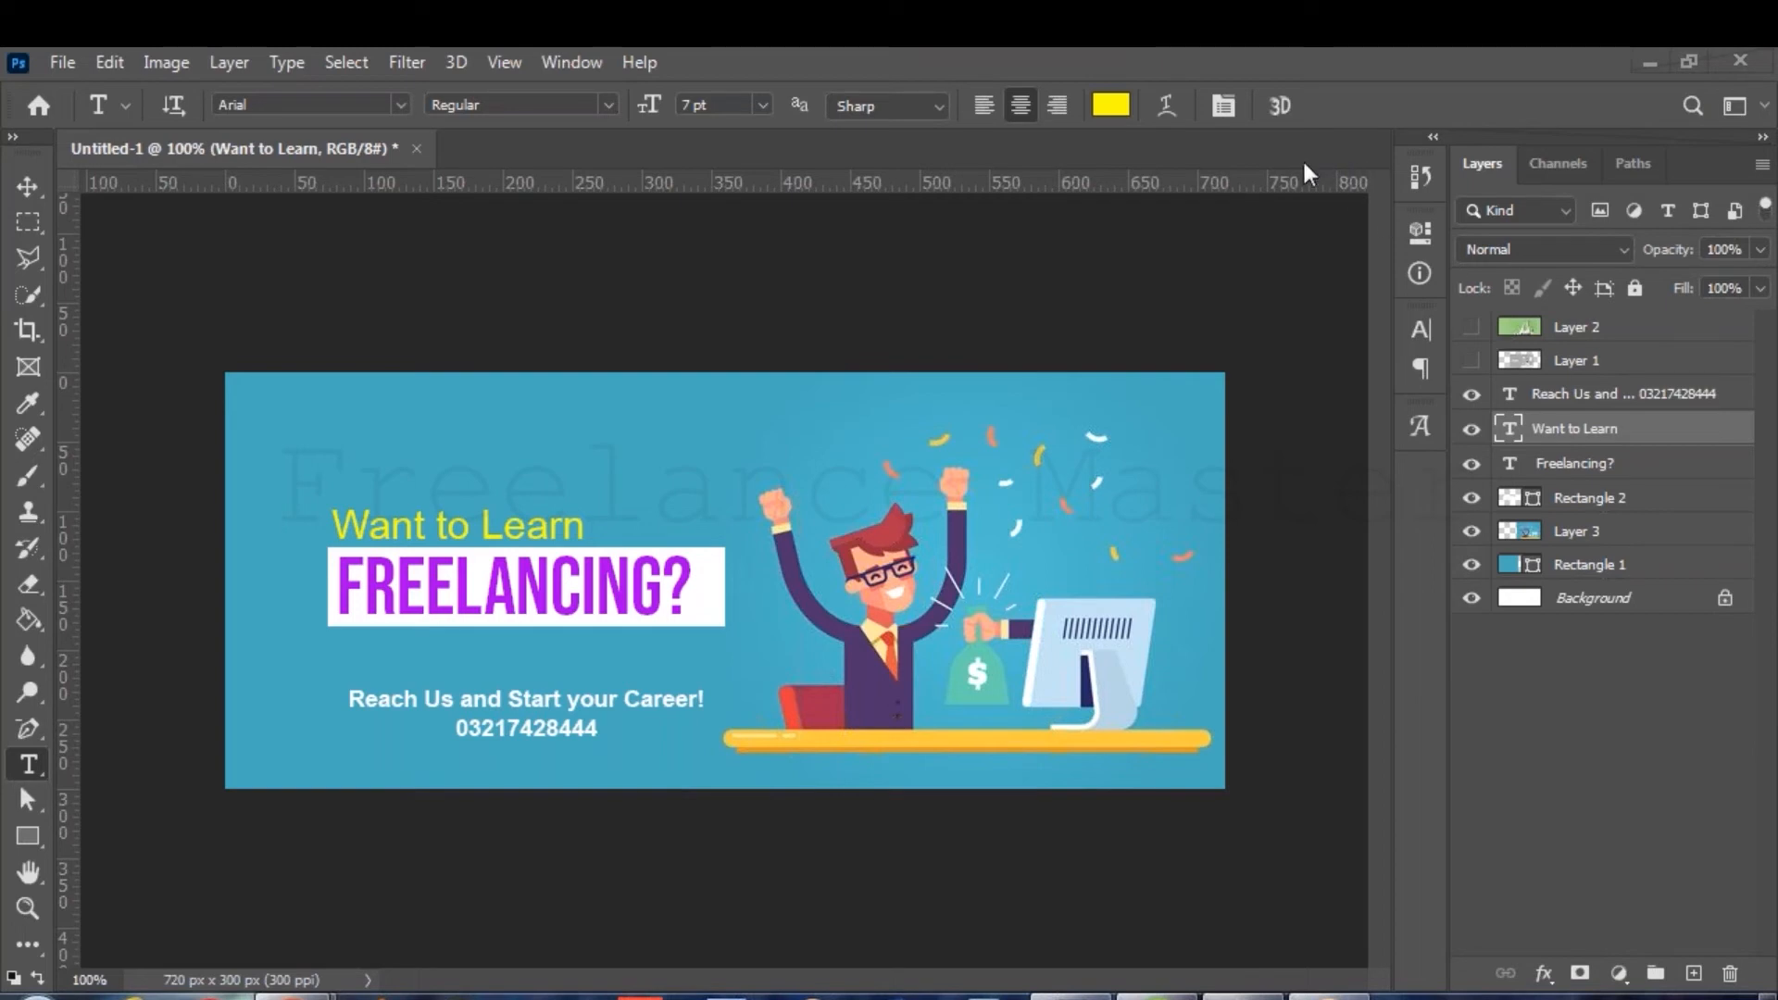
# Duplicate the FREELANCING? text and its white box, hiding the originals.
pyautogui.click(1613, 470)
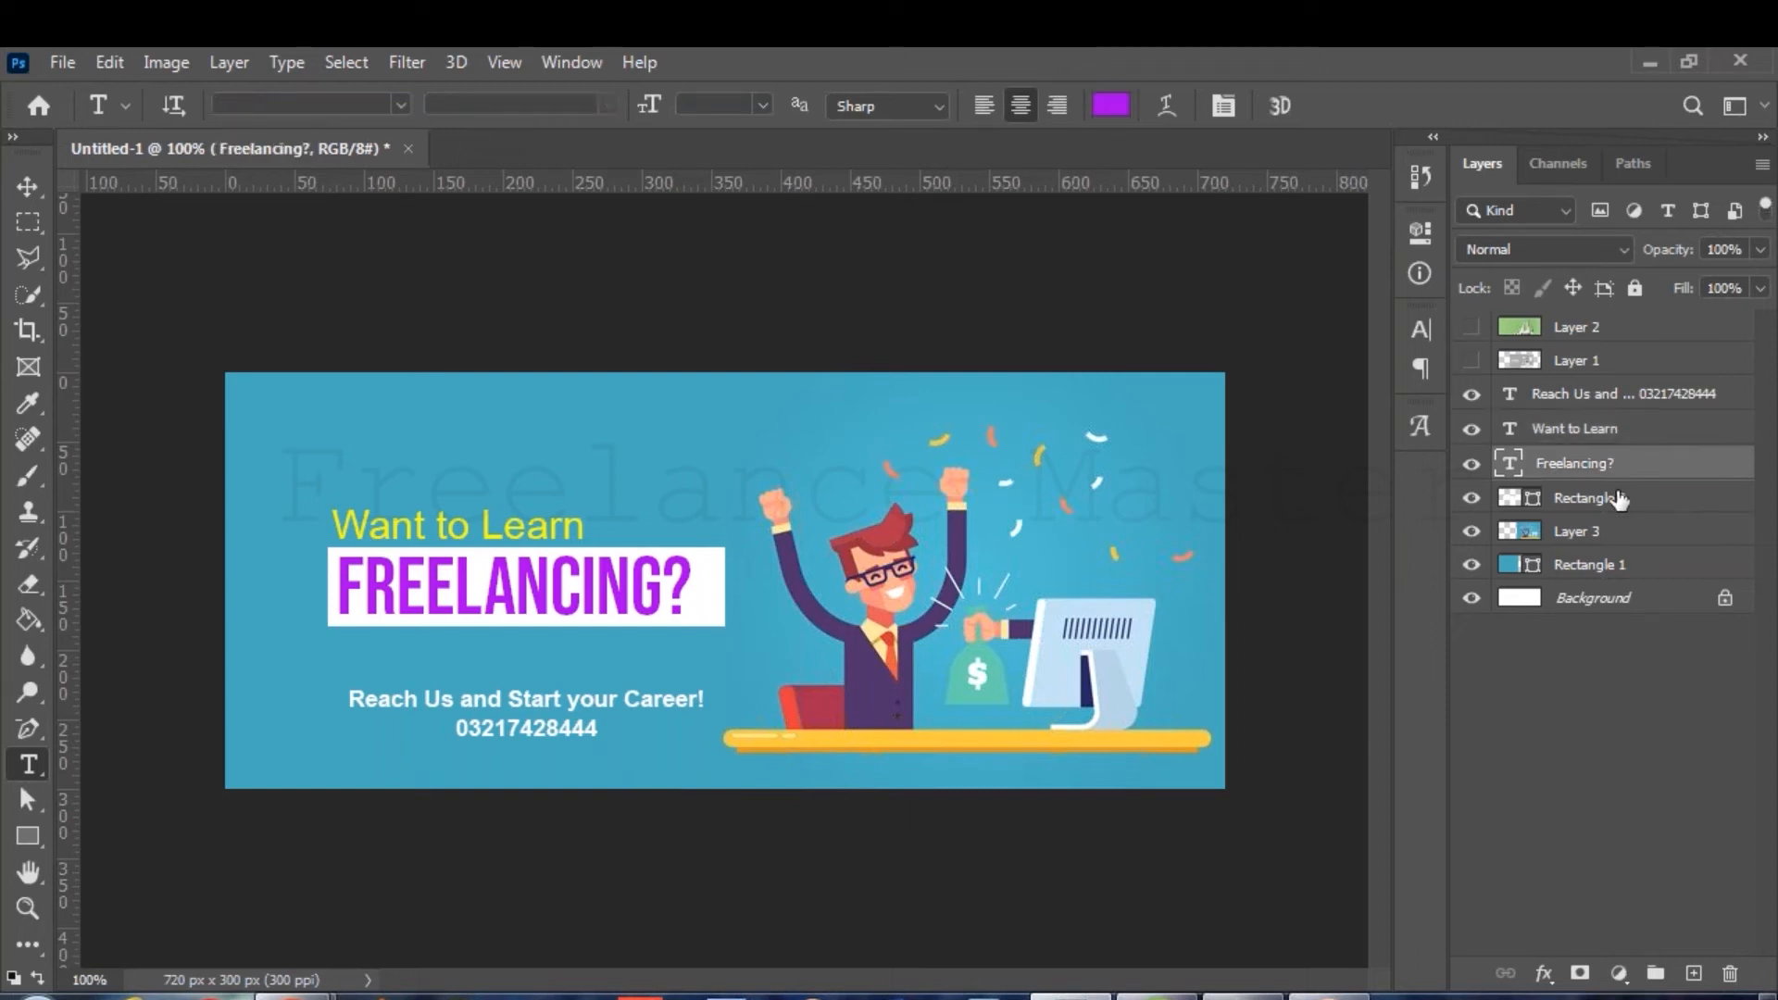
pyautogui.keyDown('shift'); pyautogui.click(1618, 500); pyautogui.keyUp('shift')
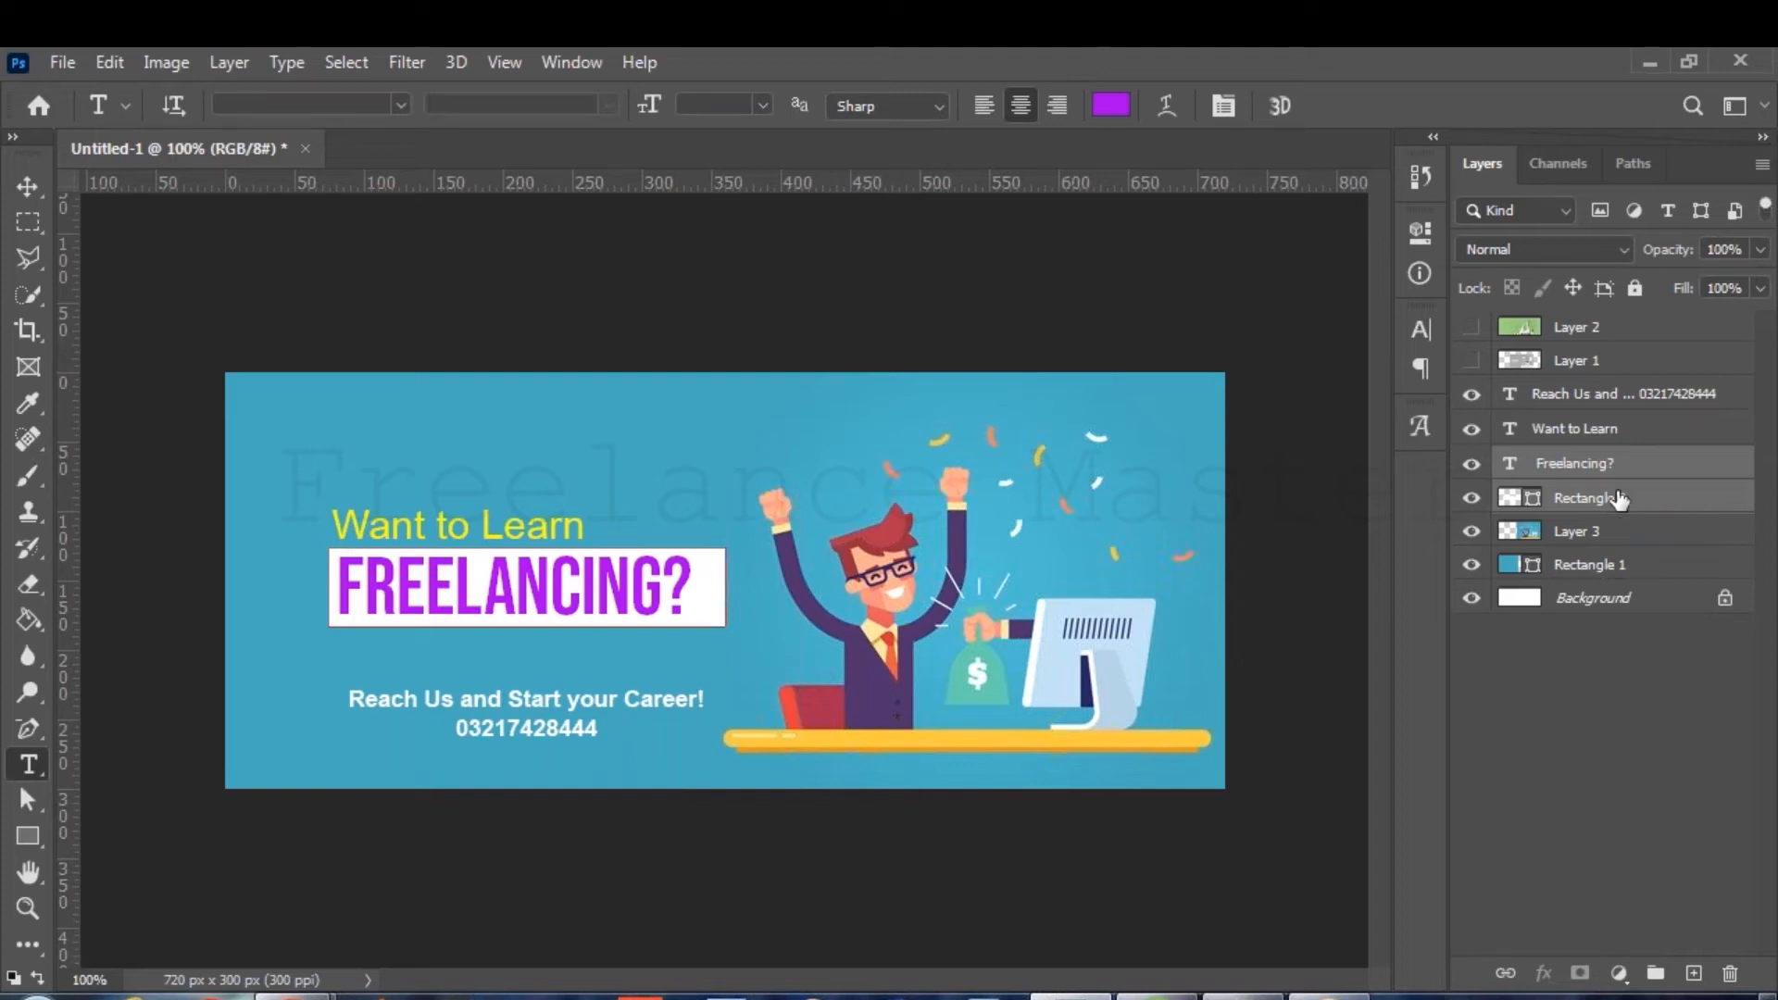
pyautogui.hotkey('ctrl', 'j')
pyautogui.moveTo(1472, 534); pyautogui.dragTo(1470, 569)
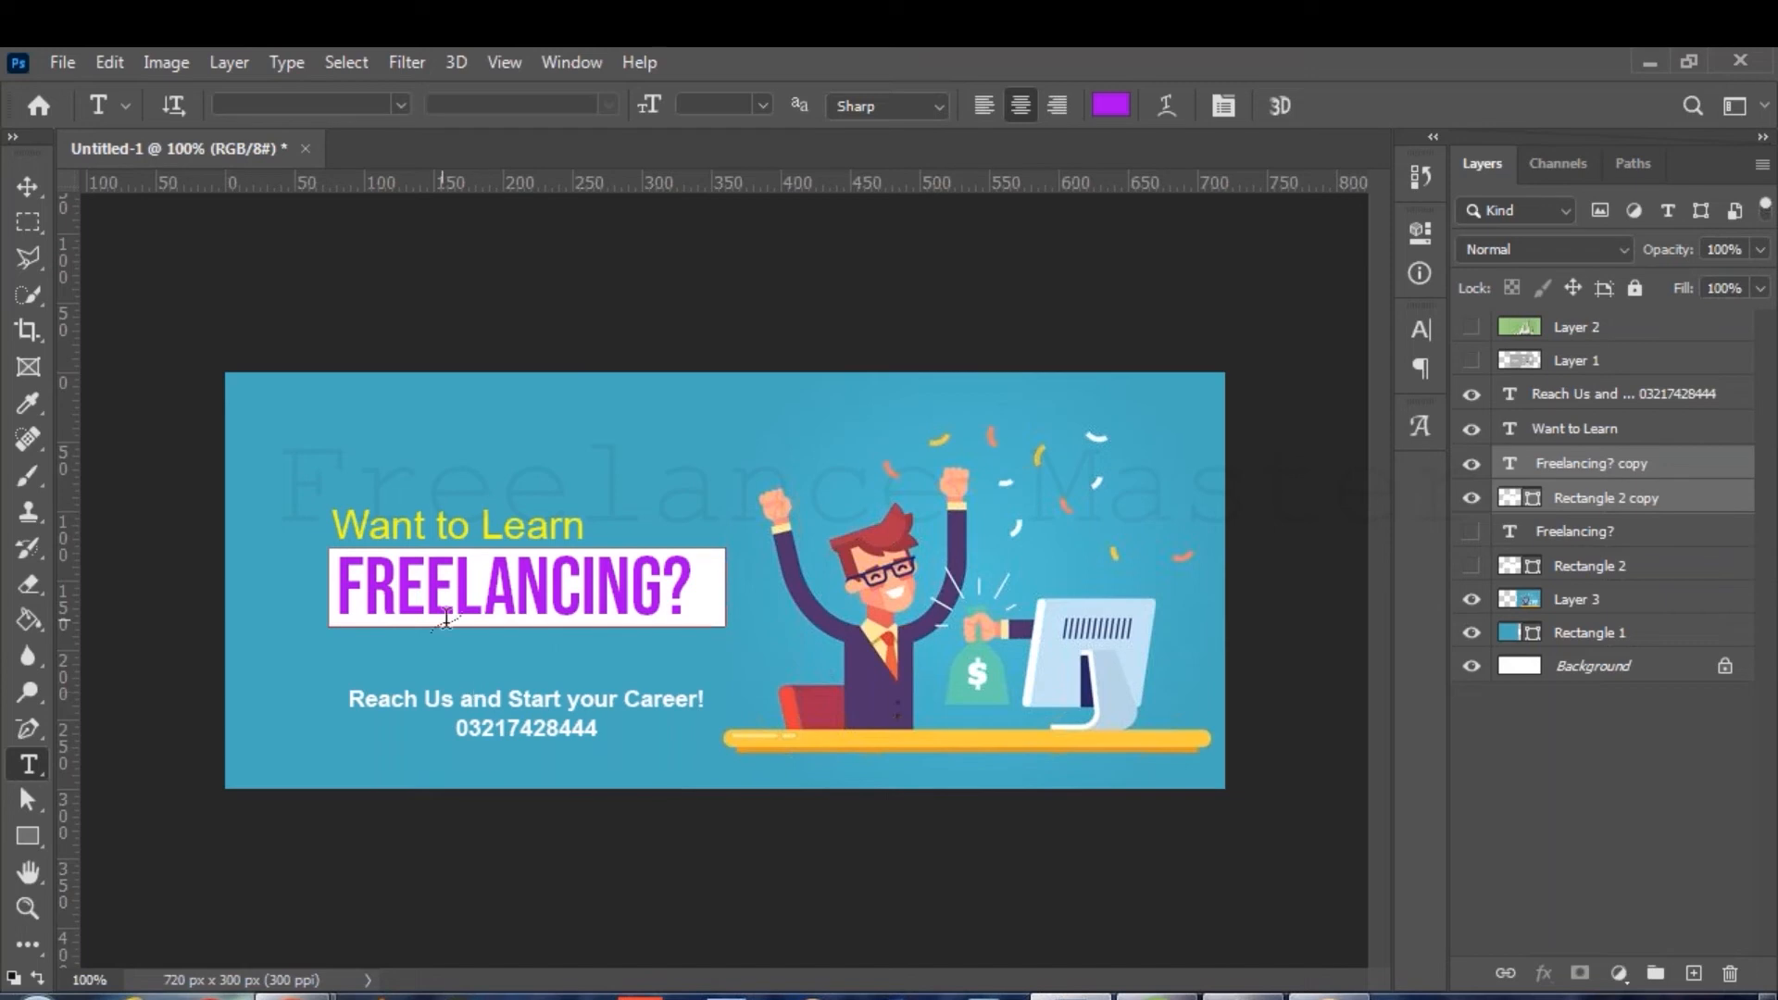
# Retype the copied headline as WORPRESS, shift it left in the box, and commit.
pyautogui.click(479, 597)
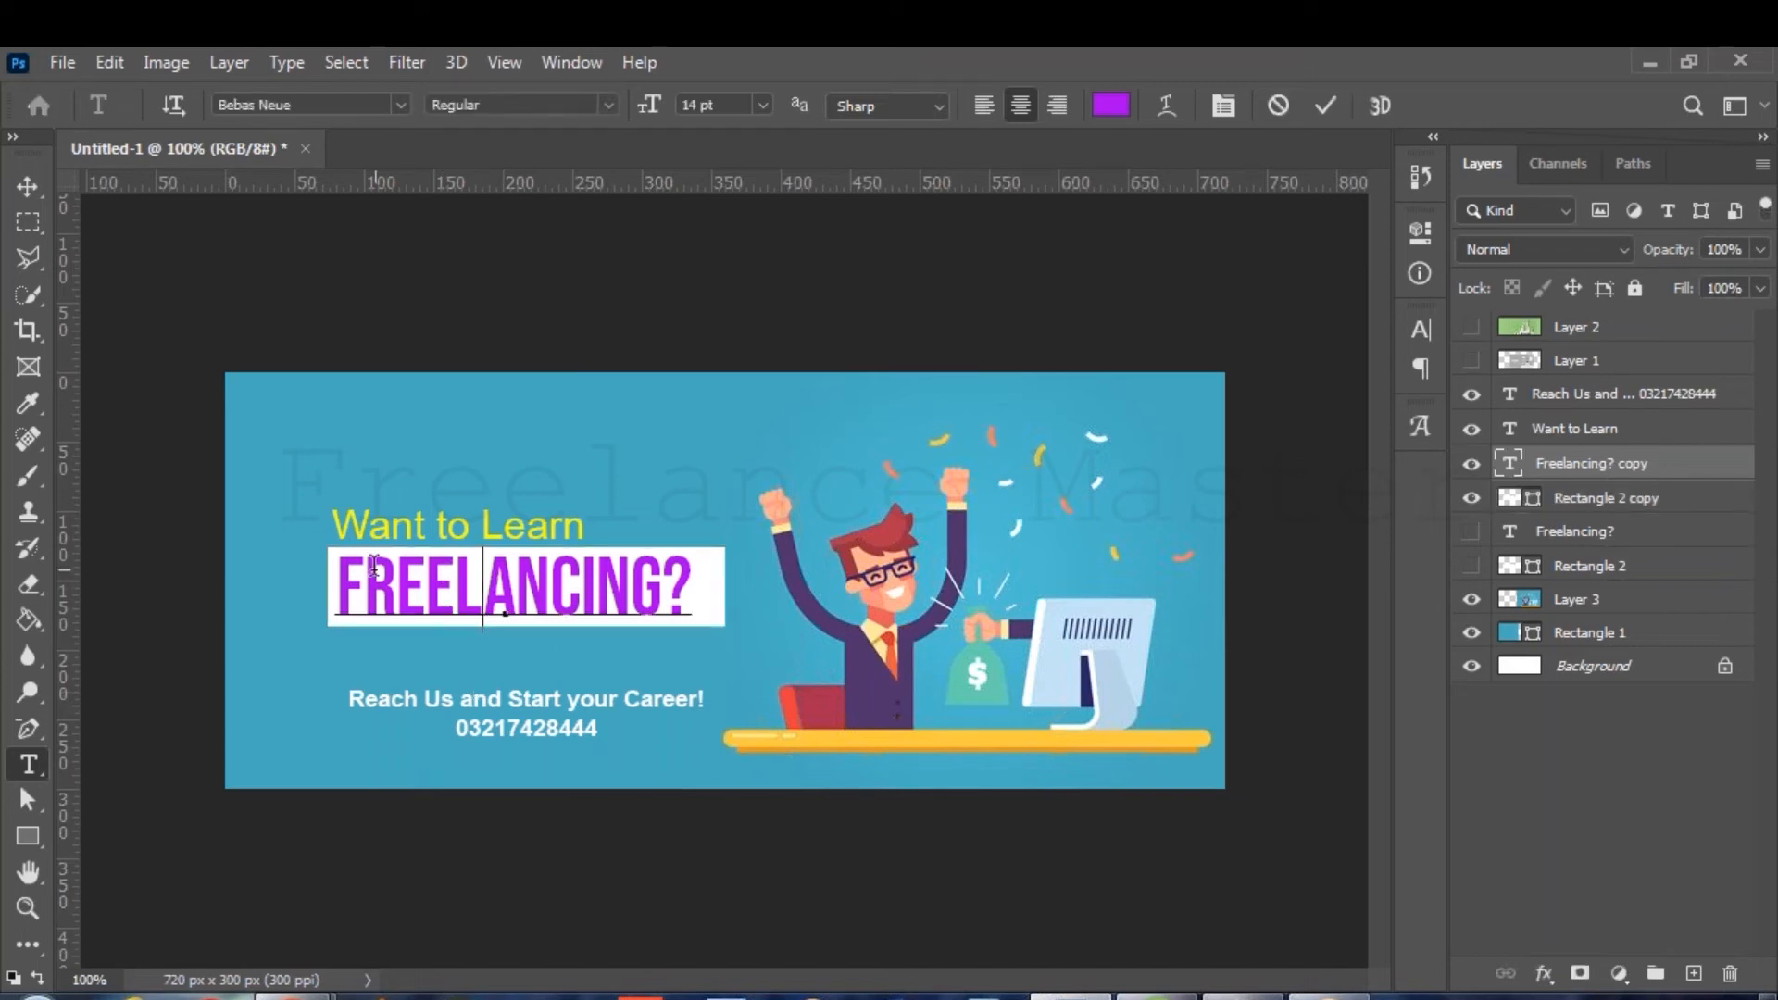
pyautogui.moveTo(335, 579); pyautogui.dragTo(732, 600)
pyautogui.write('WORPRESS')
pyautogui.moveTo(716, 604); pyautogui.dragTo(697, 607)
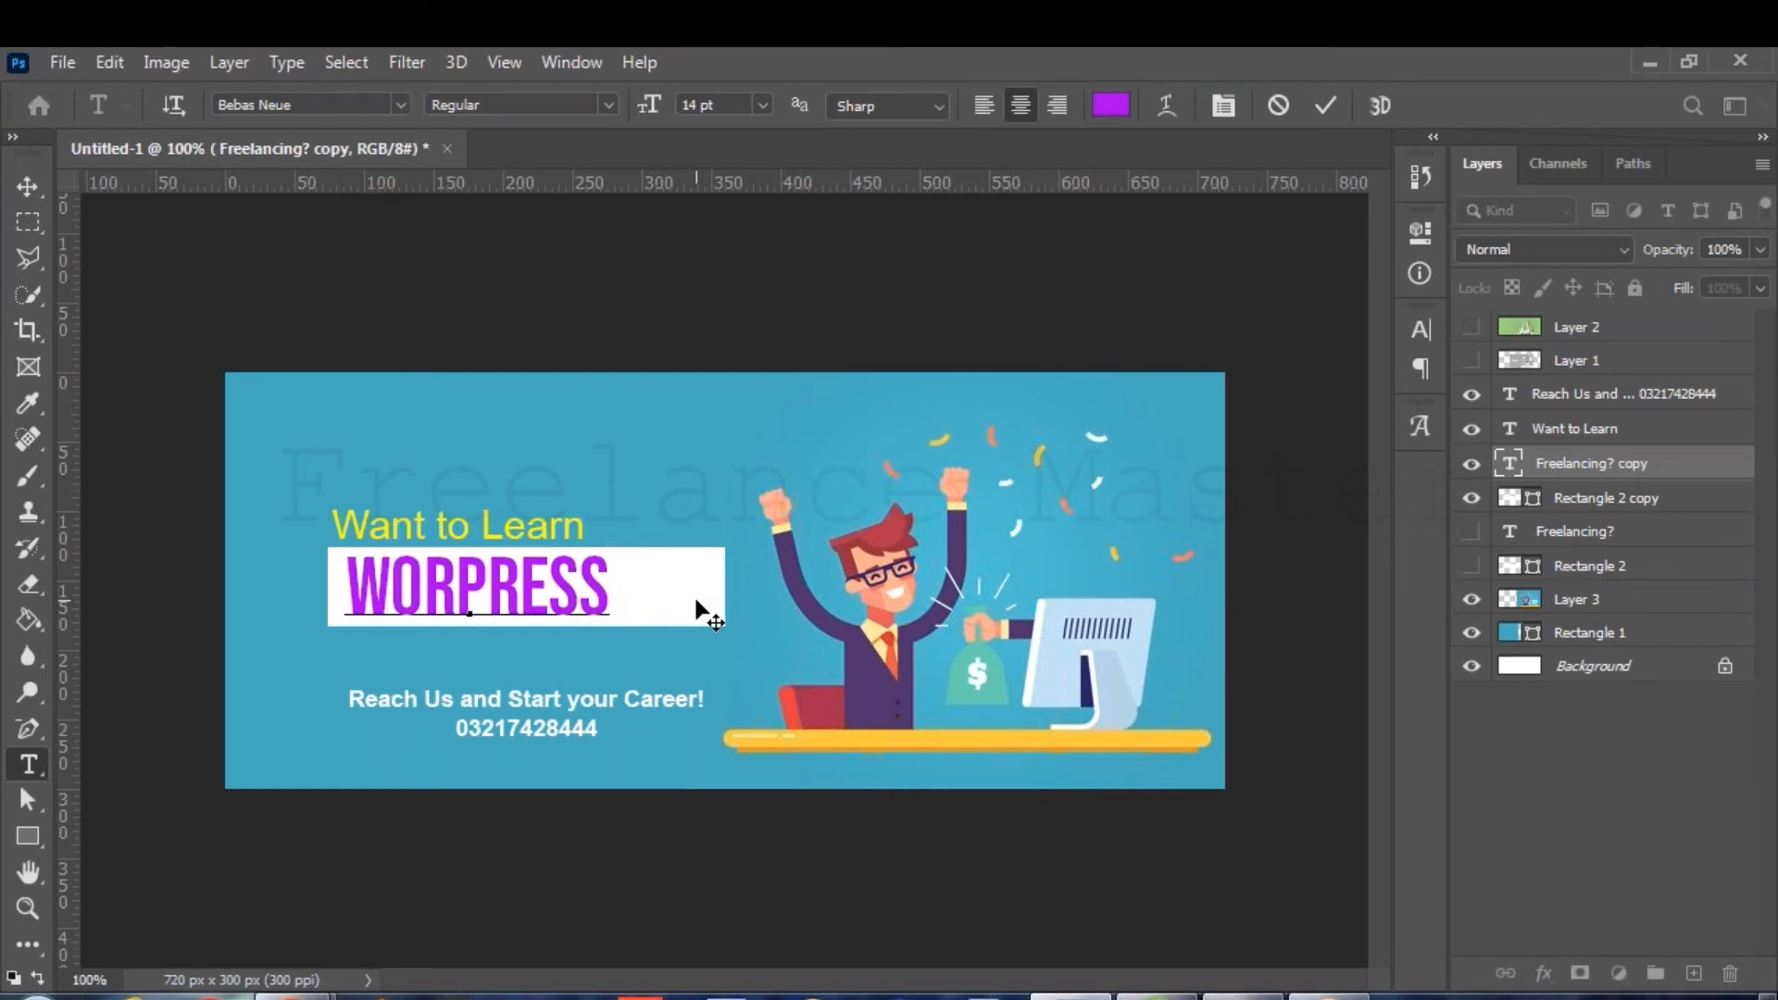
pyautogui.click(1330, 102)
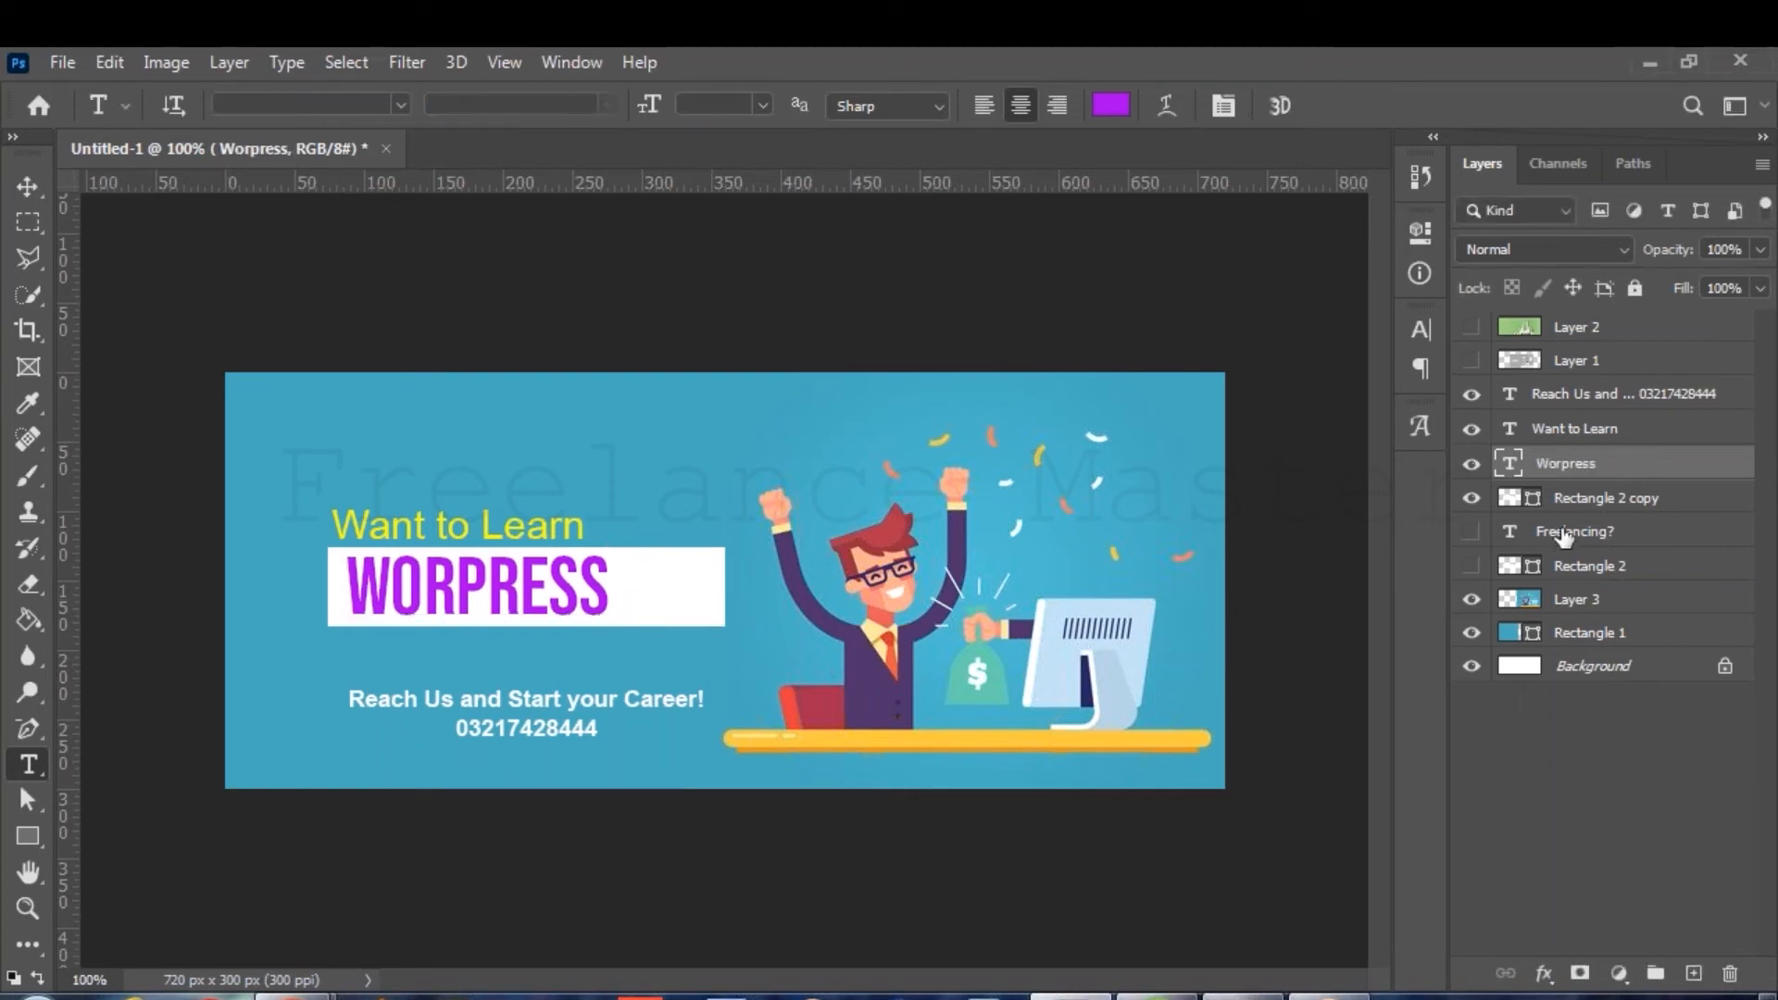
# Change the Rectangle 2 copy box fill from white to yellow.
pyautogui.click(1575, 500)
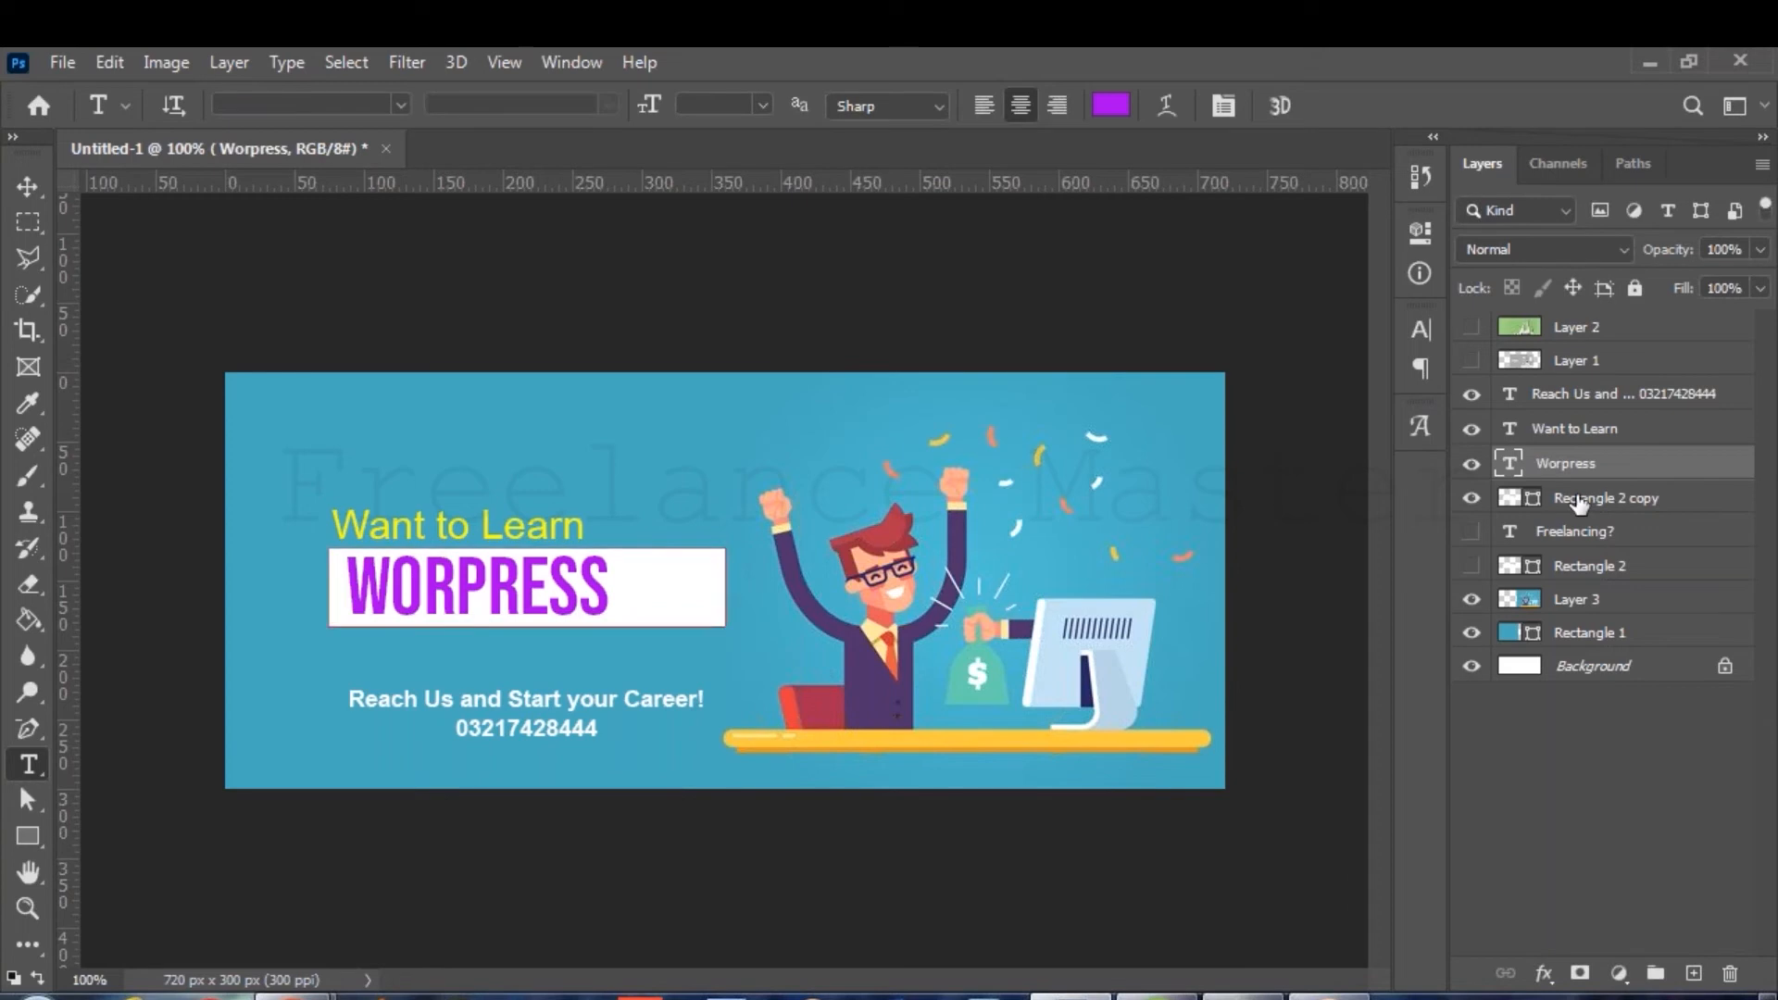
pyautogui.click(17, 836)
pyautogui.click(313, 99)
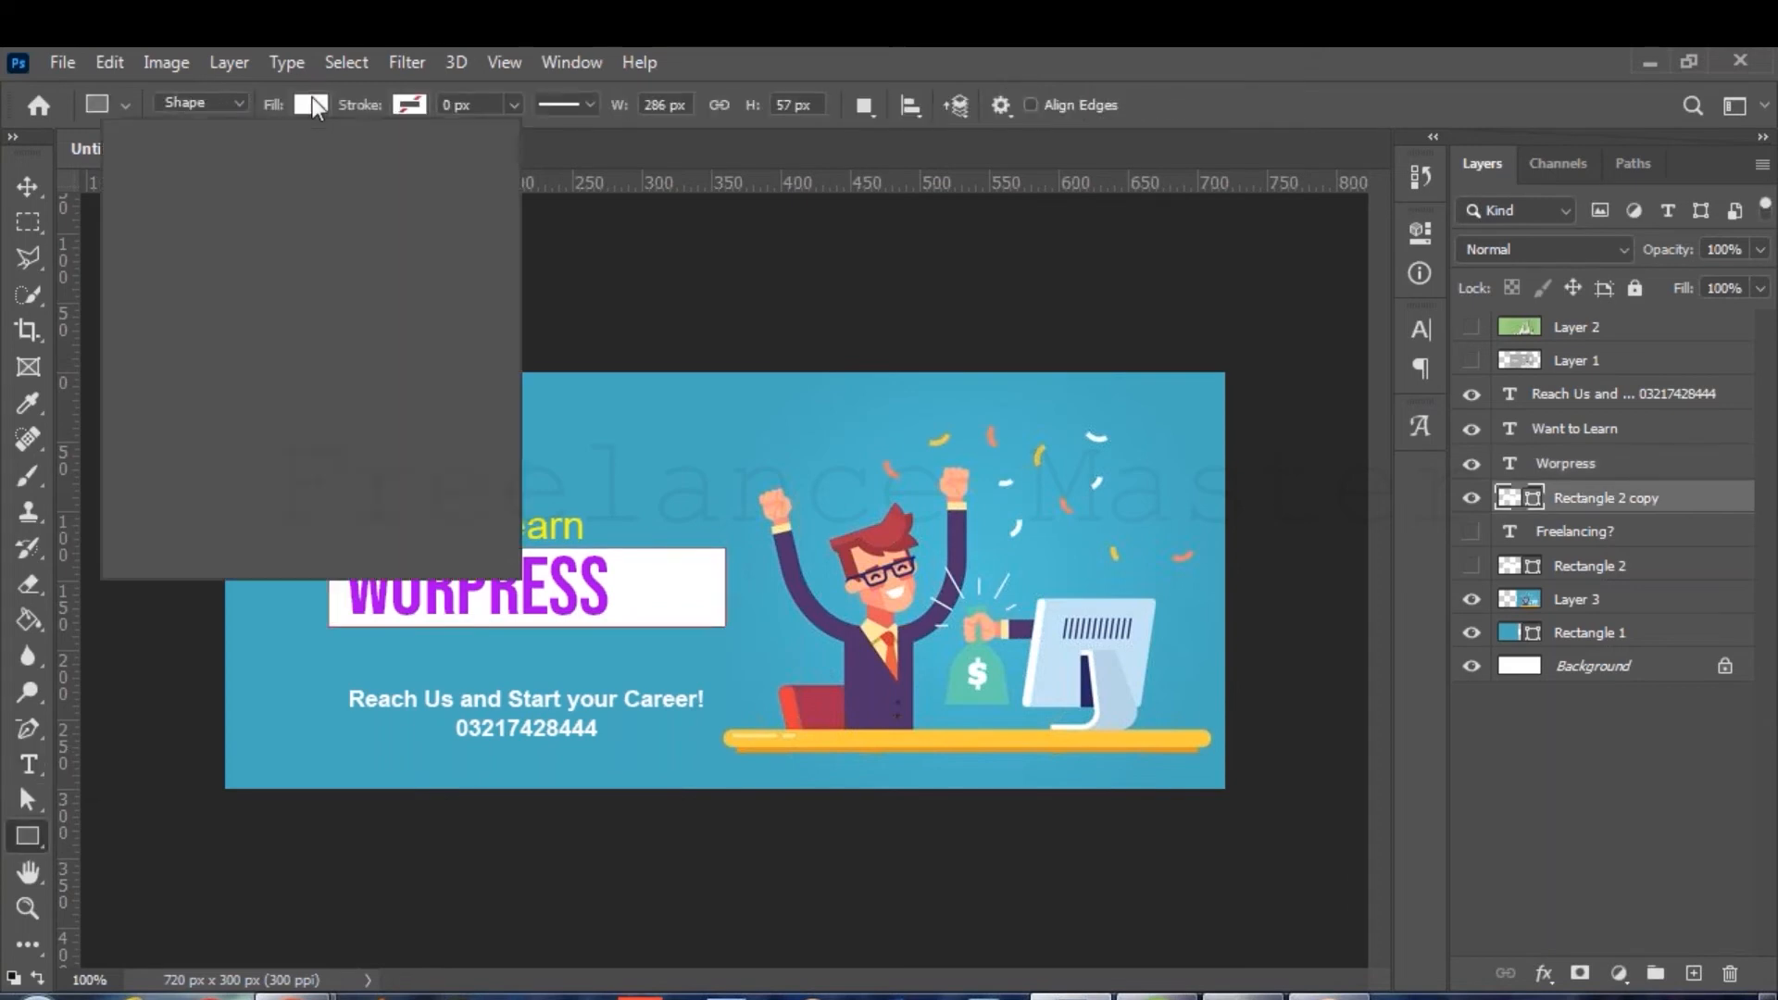
pyautogui.click(337, 251)
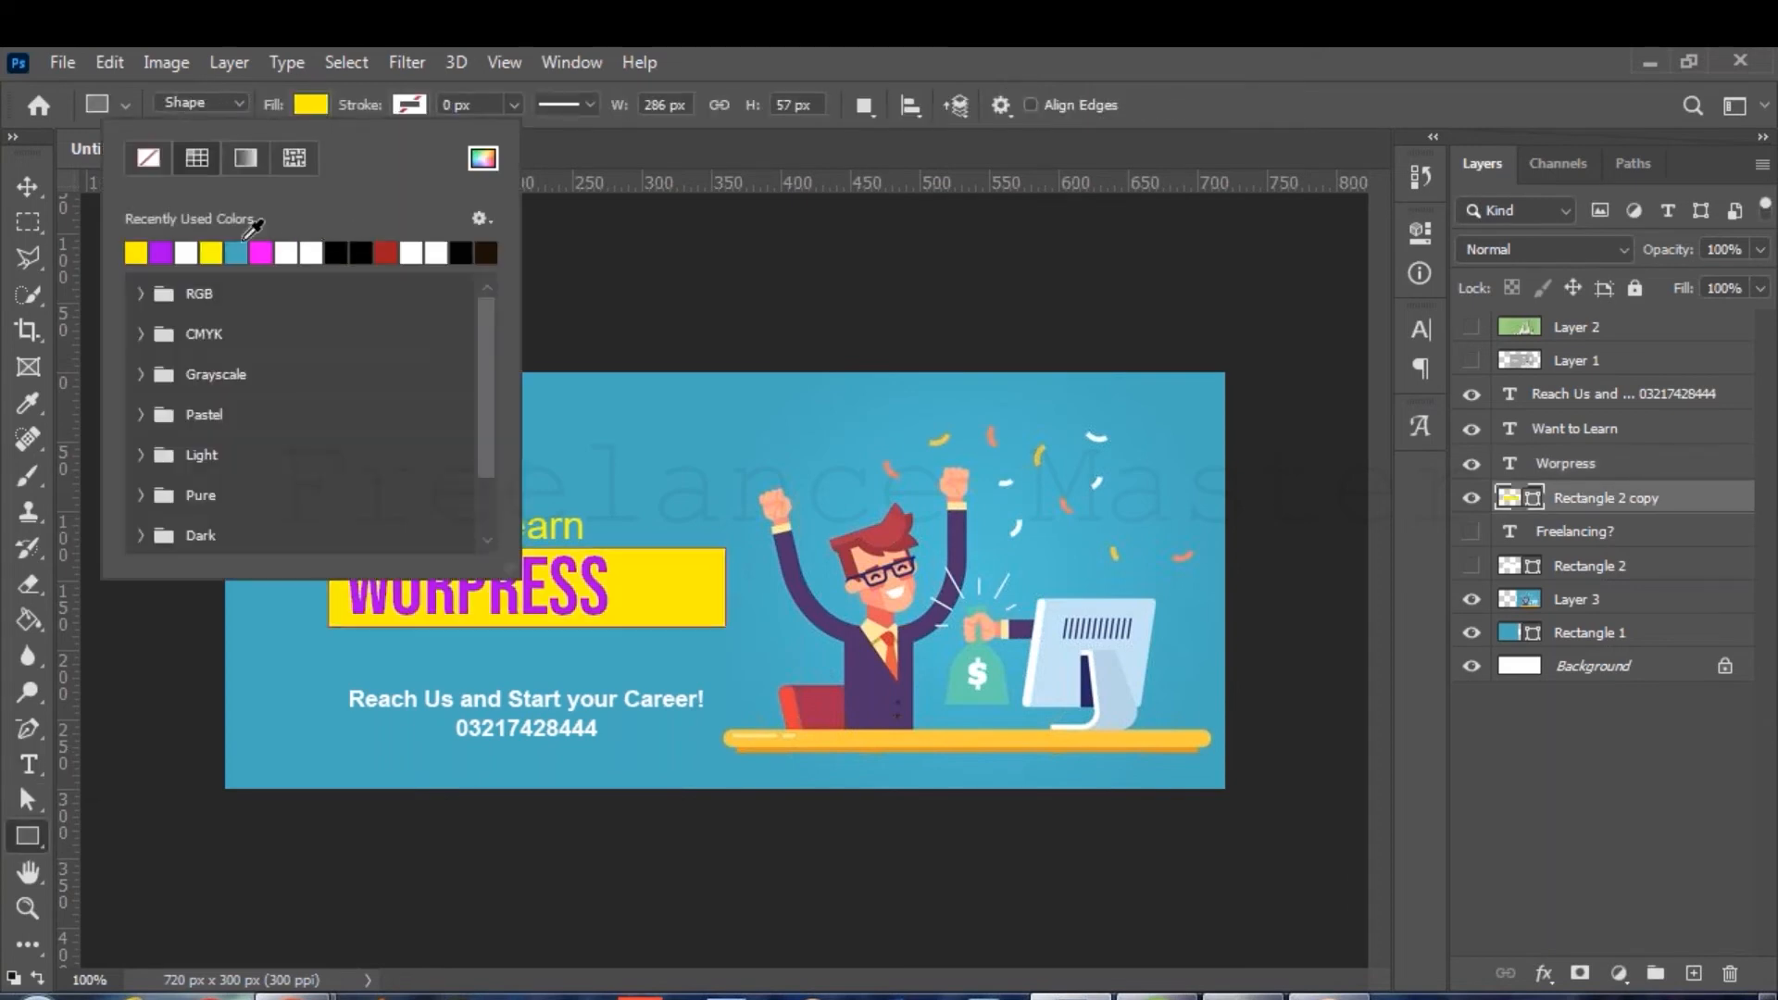
pyautogui.click(209, 250)
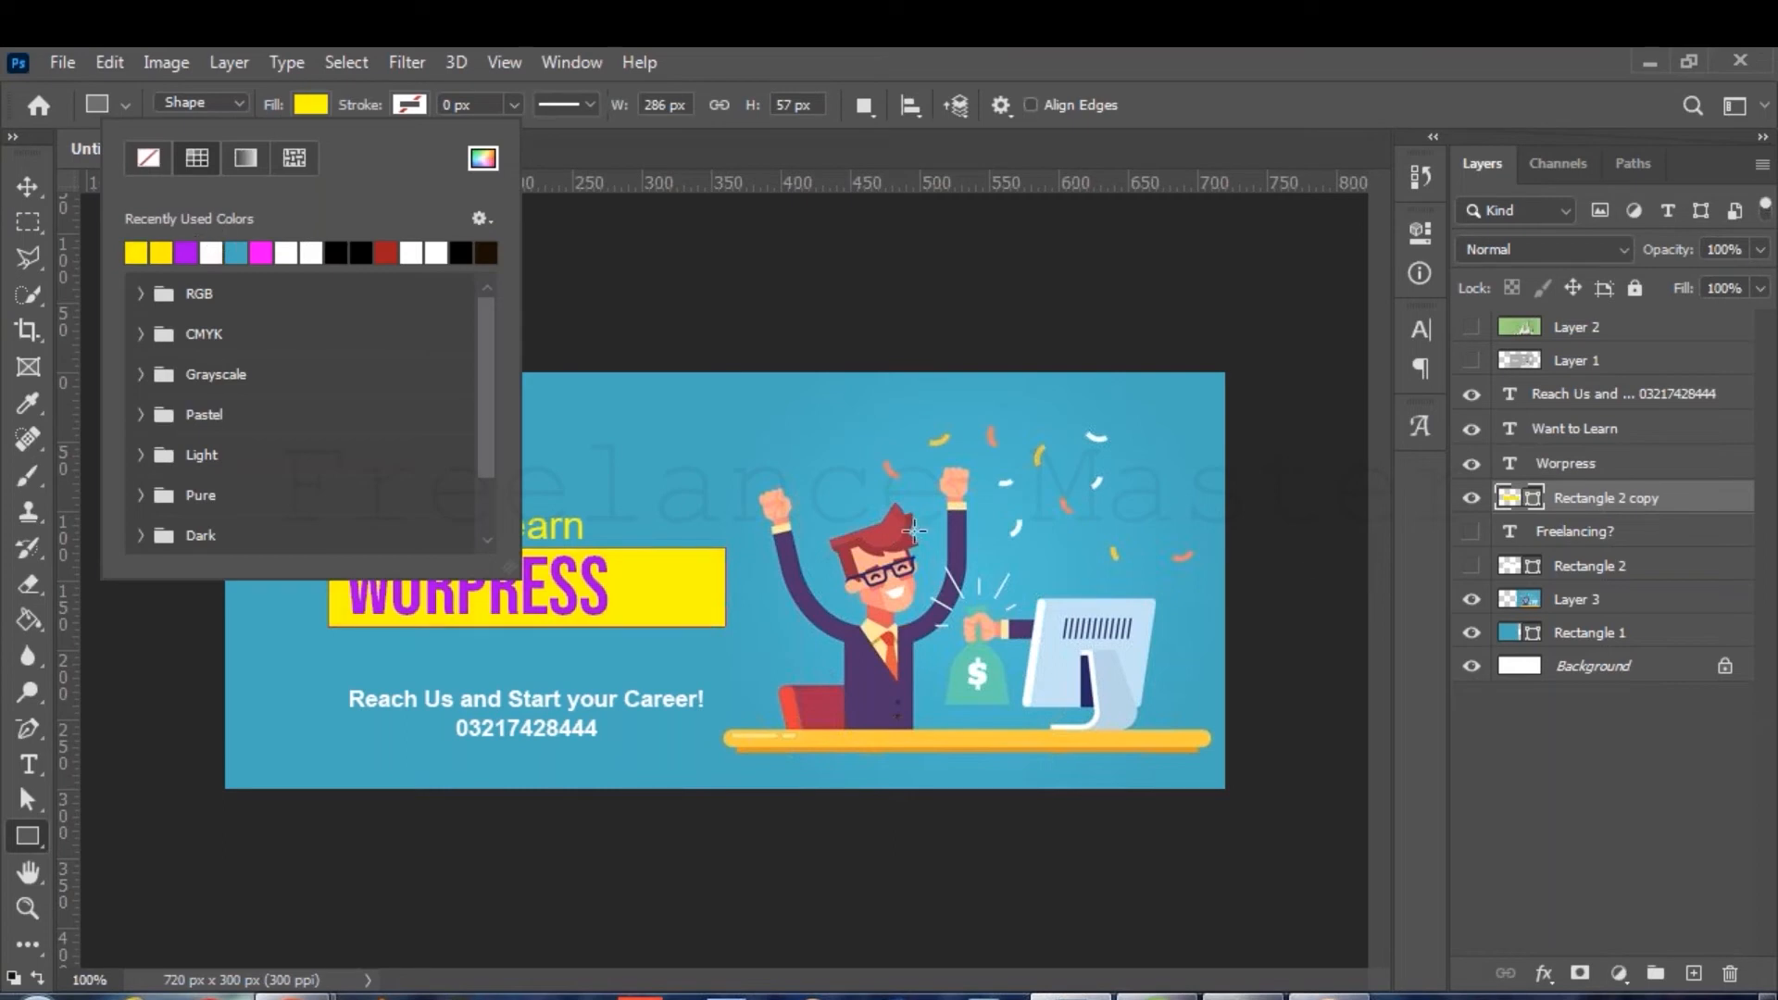
pyautogui.click(1603, 468)
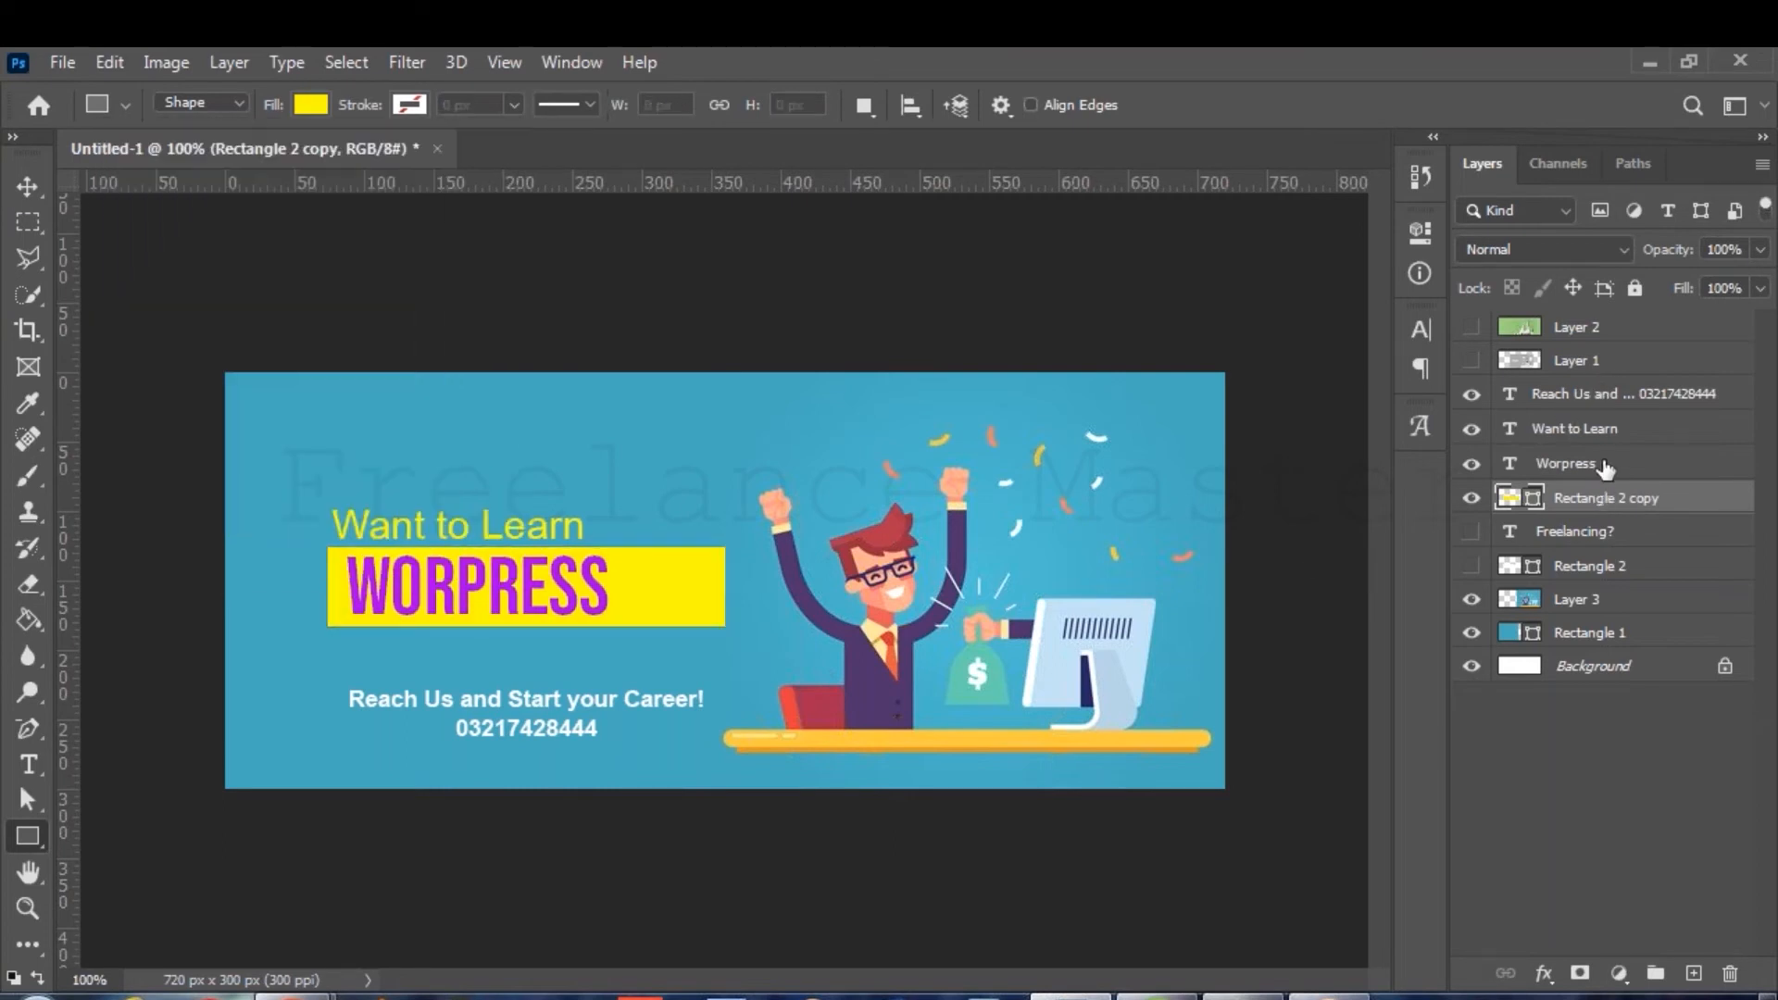
pyautogui.click(1605, 467)
pyautogui.click(1618, 498)
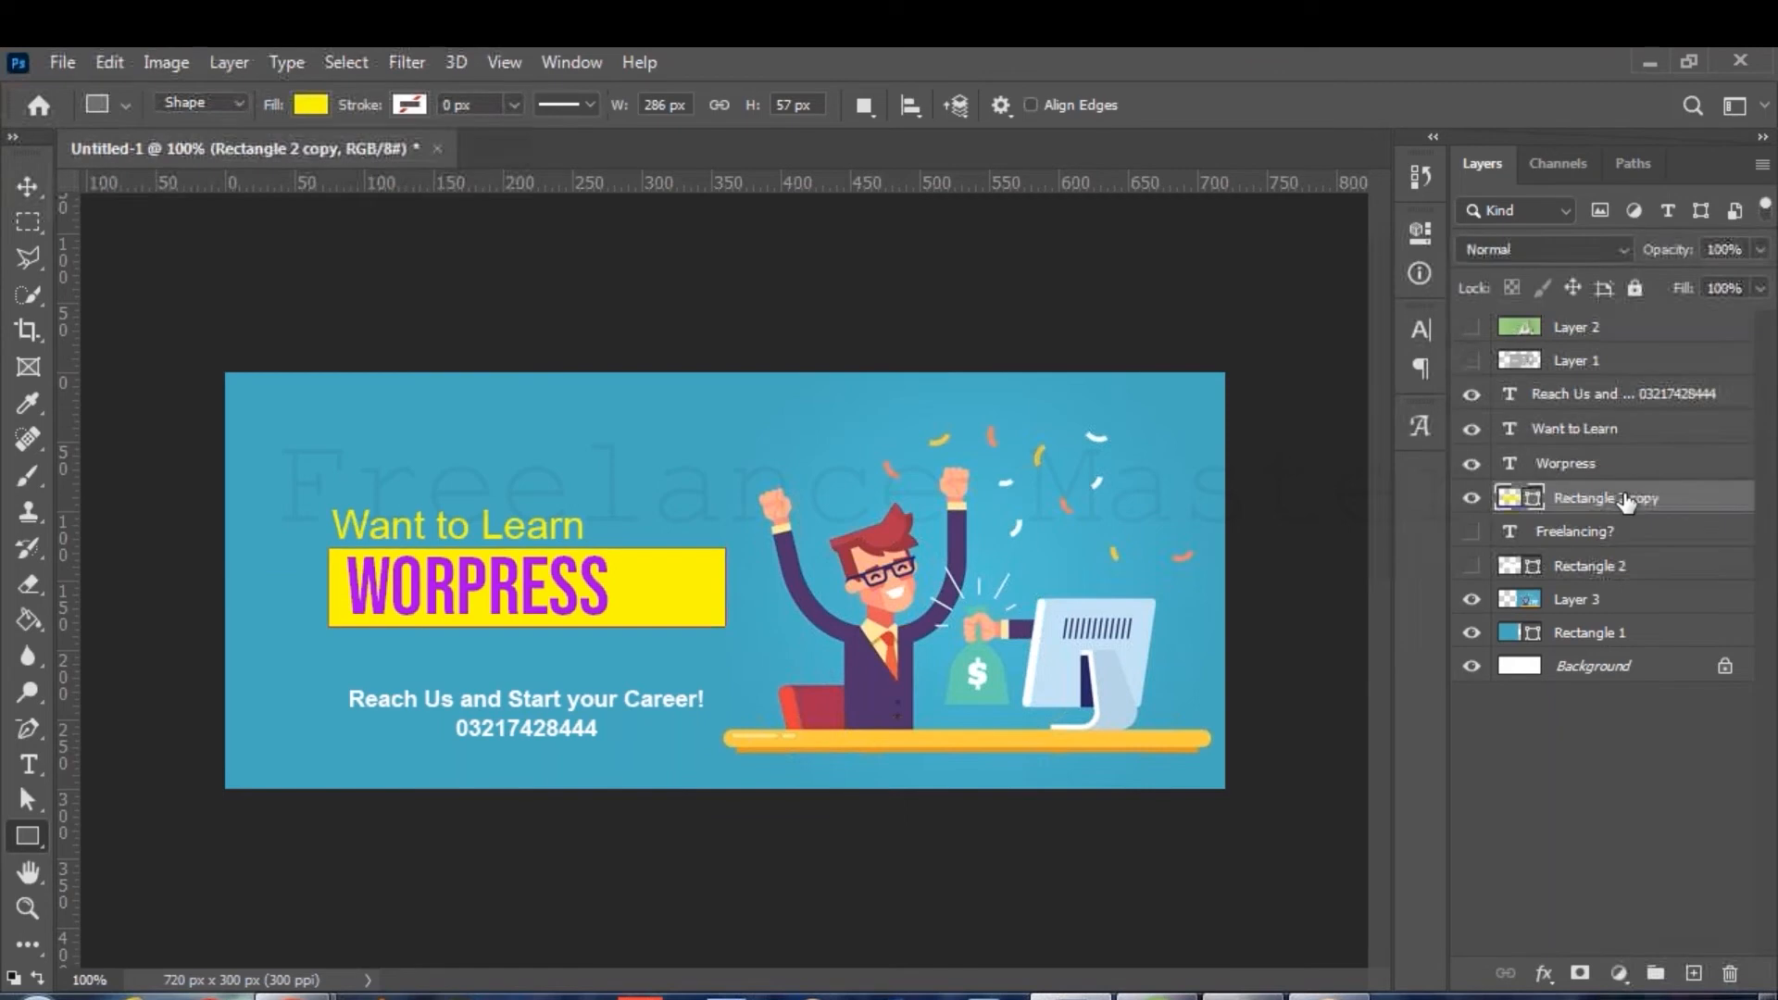
pyautogui.keyDown('shift'); pyautogui.click(1627, 465); pyautogui.keyUp('shift')
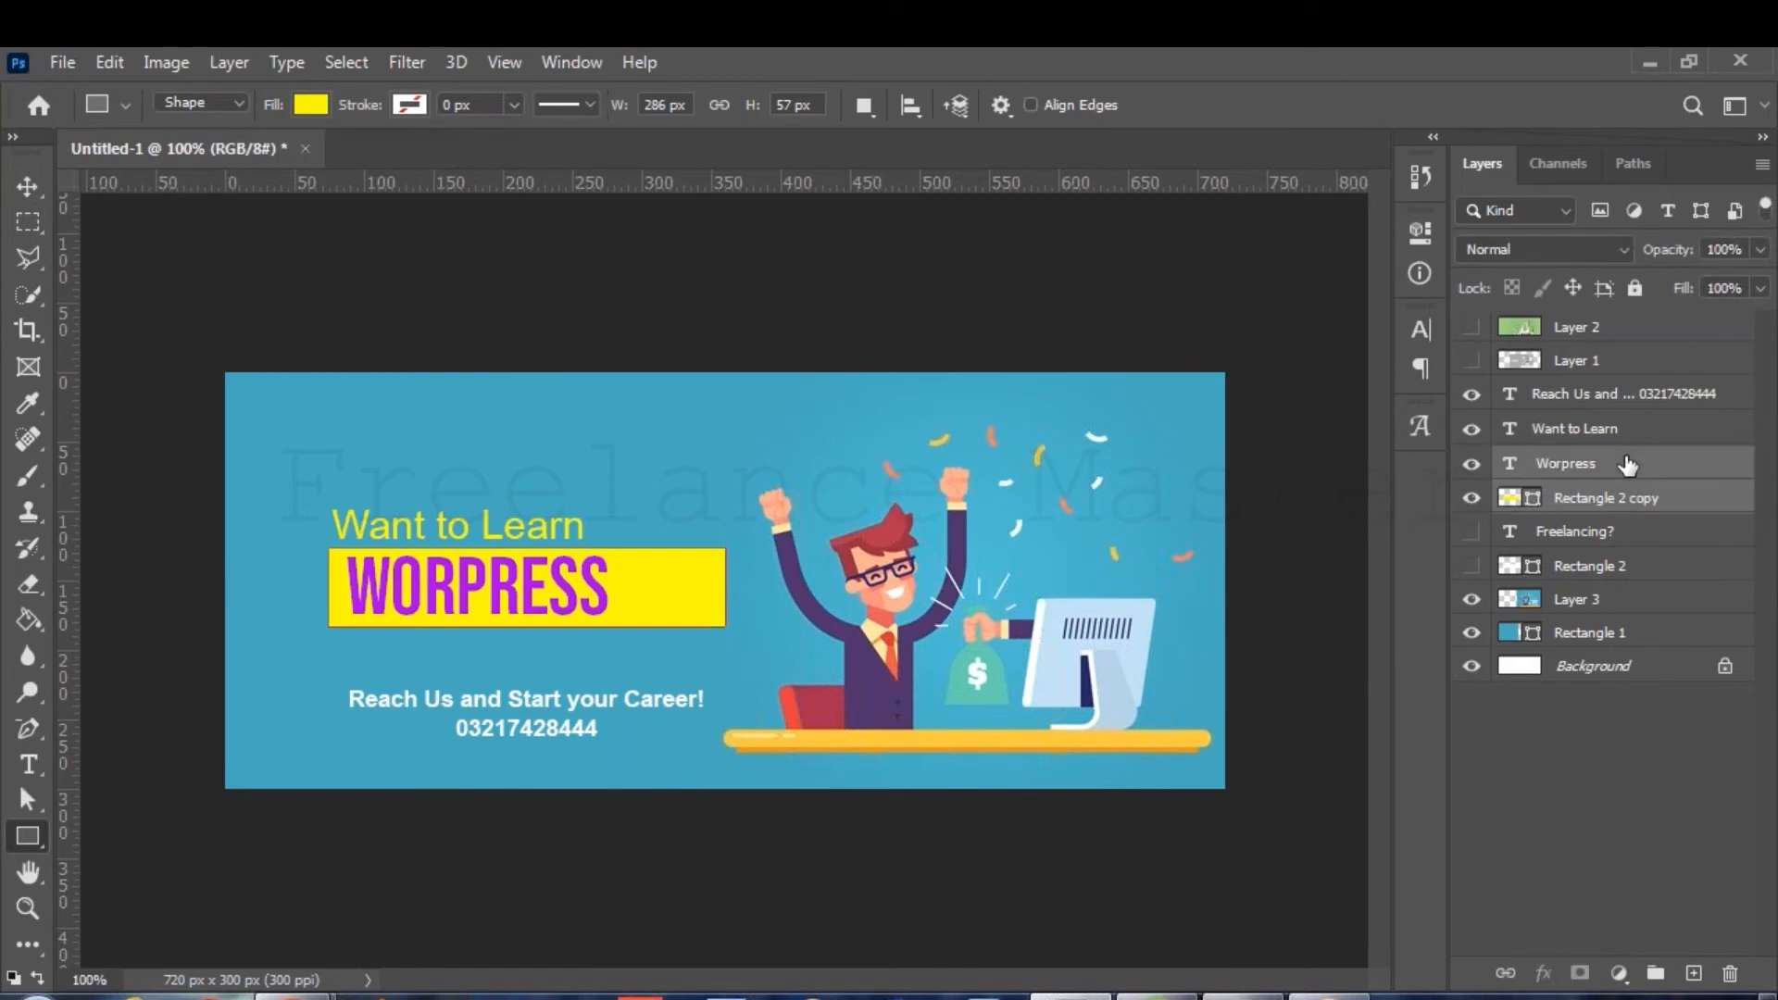
# Add '?' to make the headline WORPRESS? and left-align it.
pyautogui.click(22, 767)
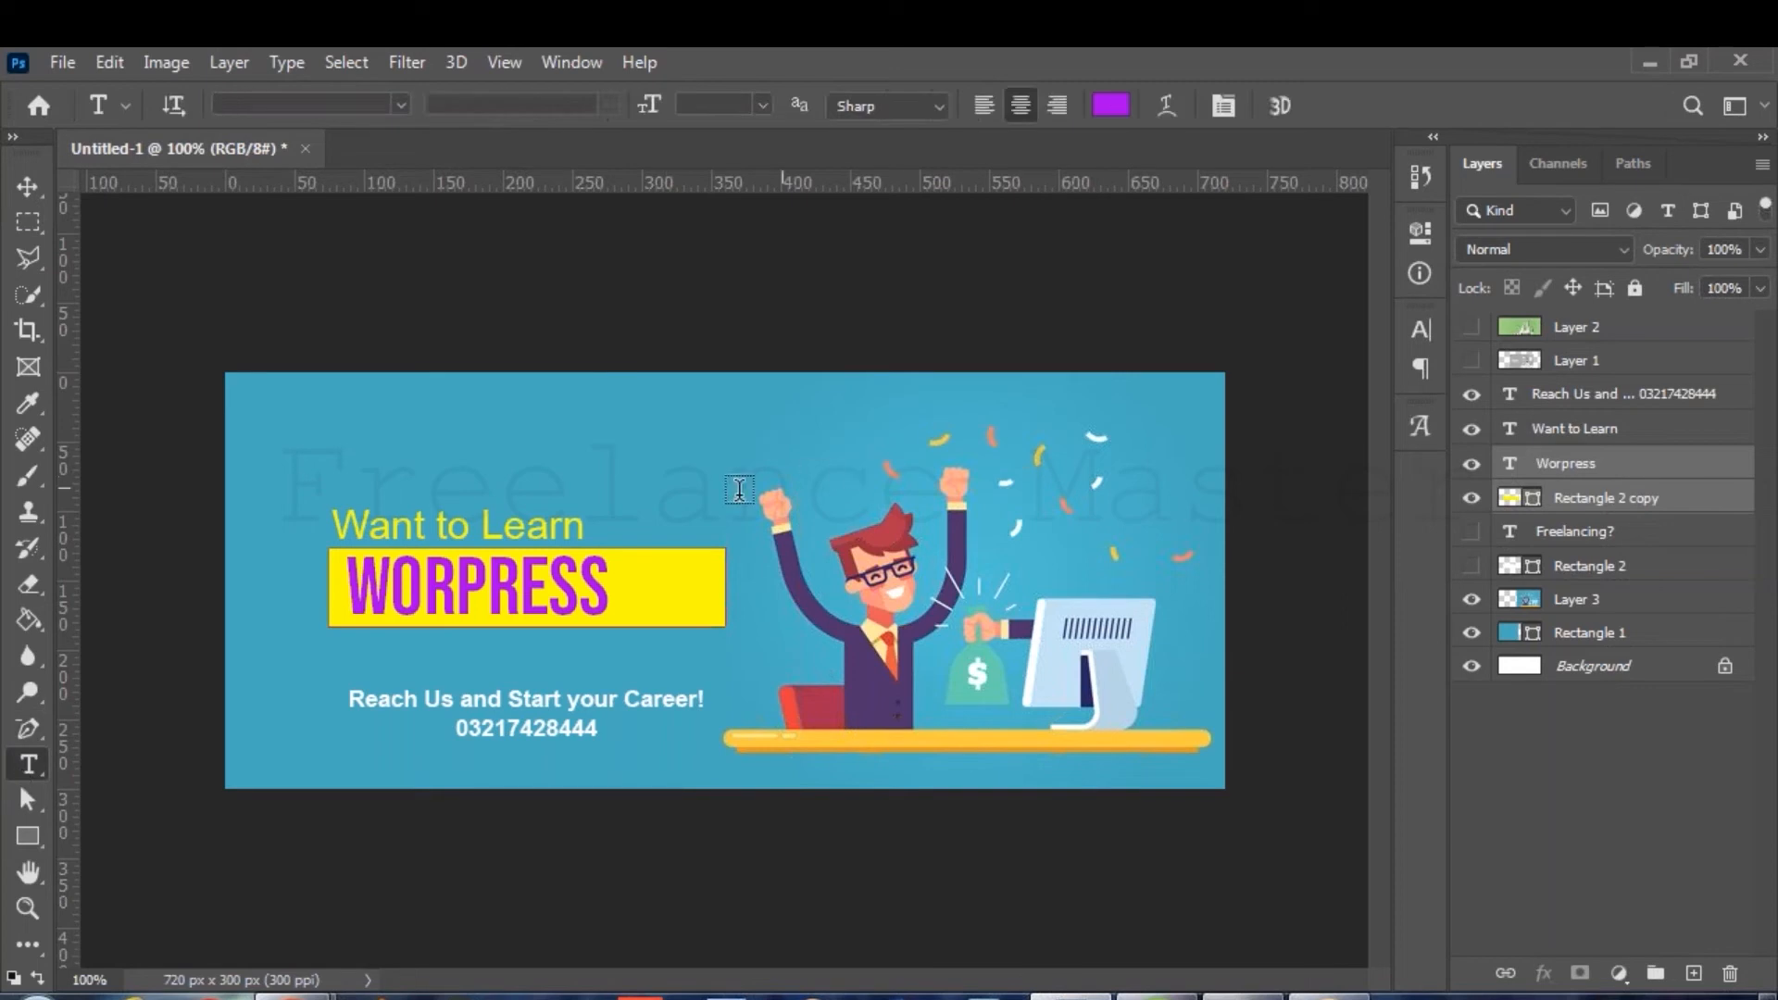
pyautogui.click(602, 585)
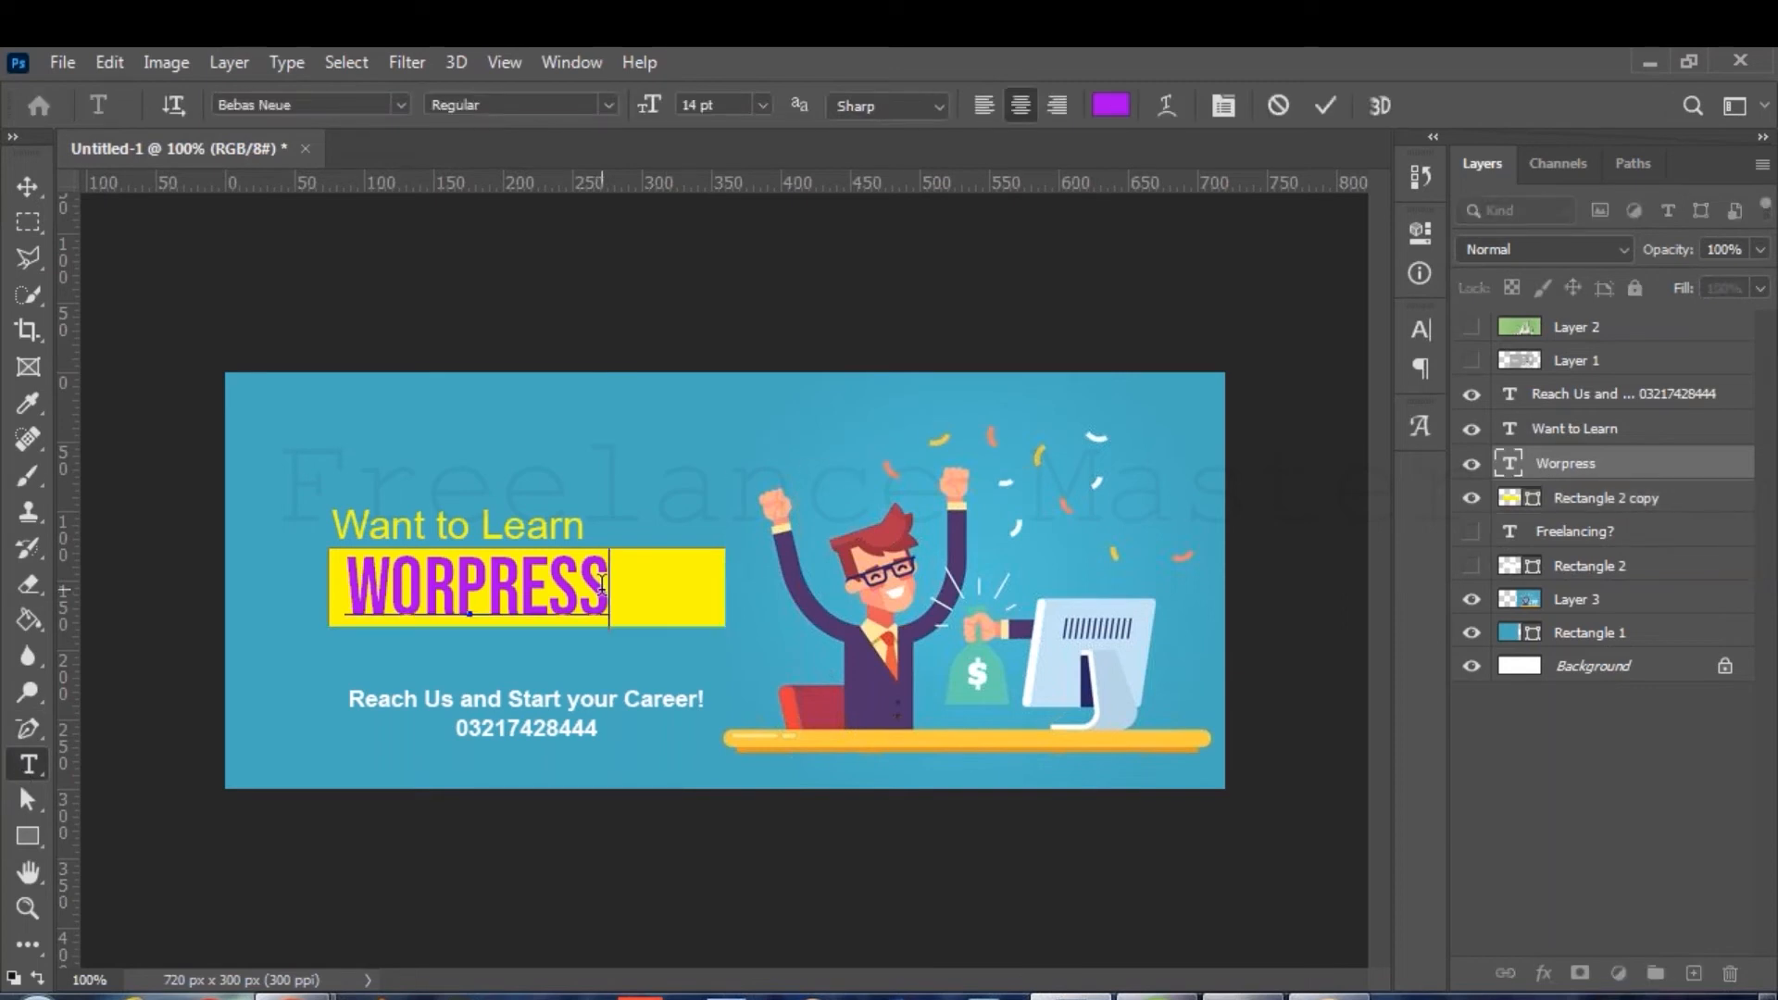
pyautogui.write('?')
pyautogui.press('ctrl')
pyautogui.hotkey('ctrl', 'a')
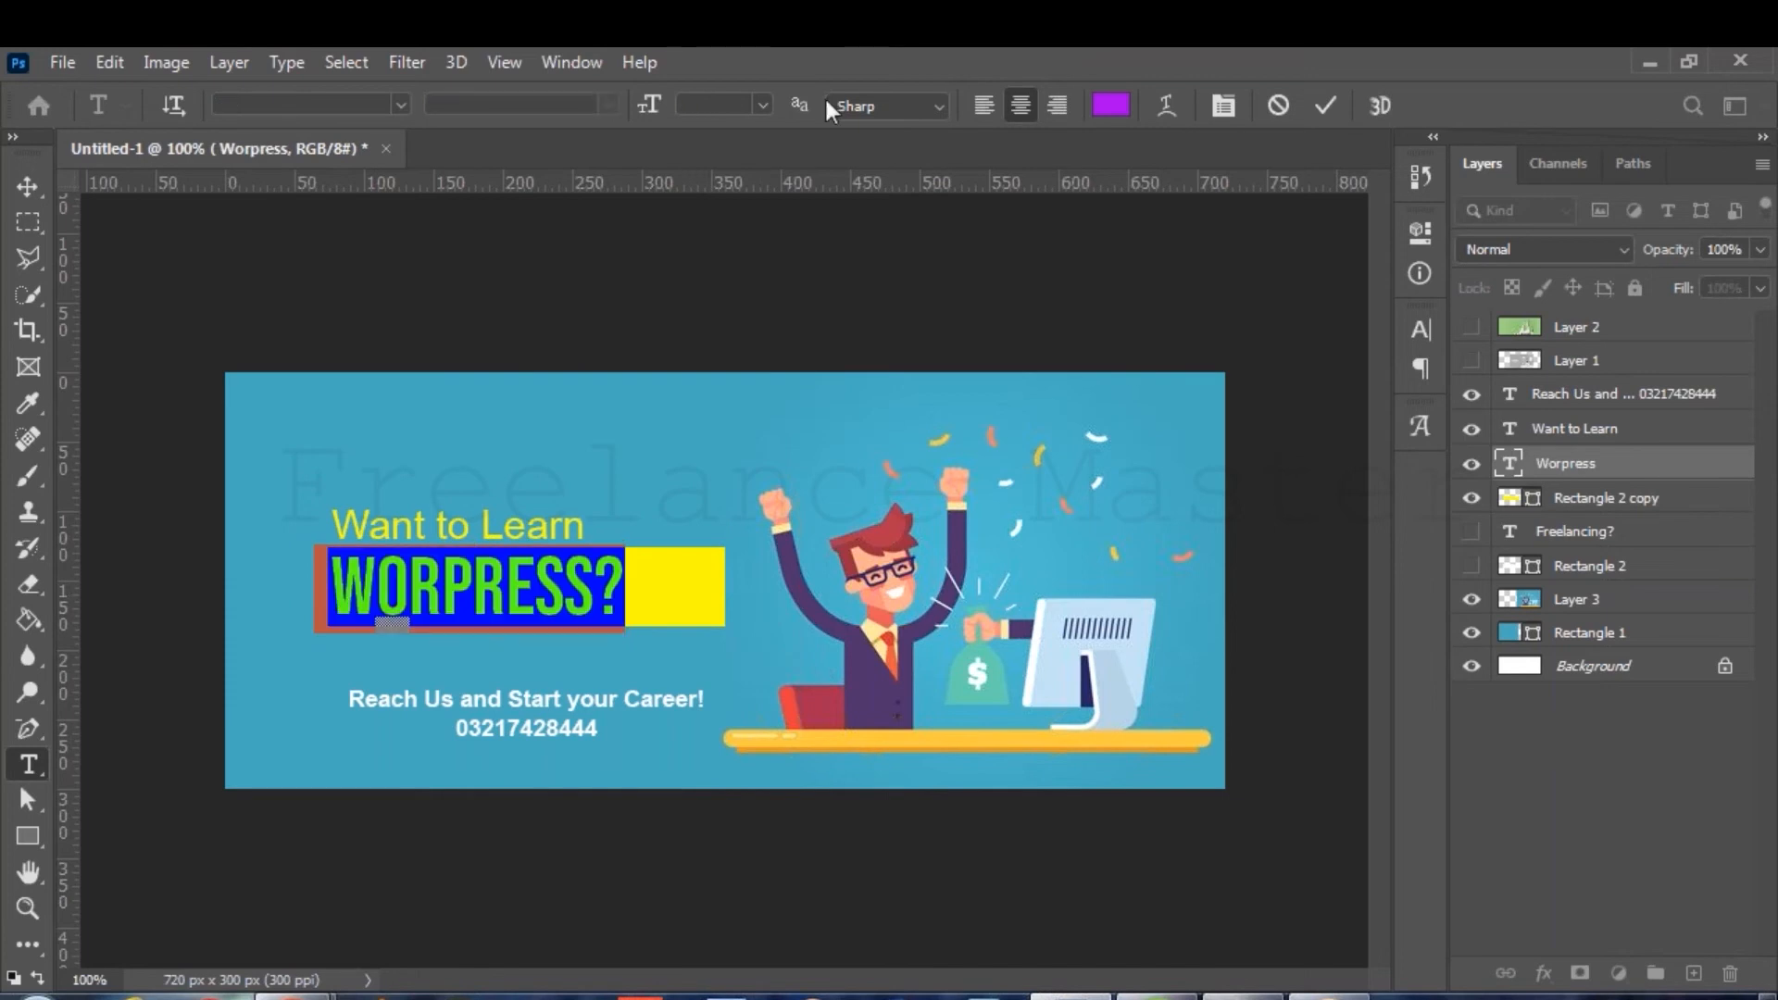
pyautogui.click(987, 105)
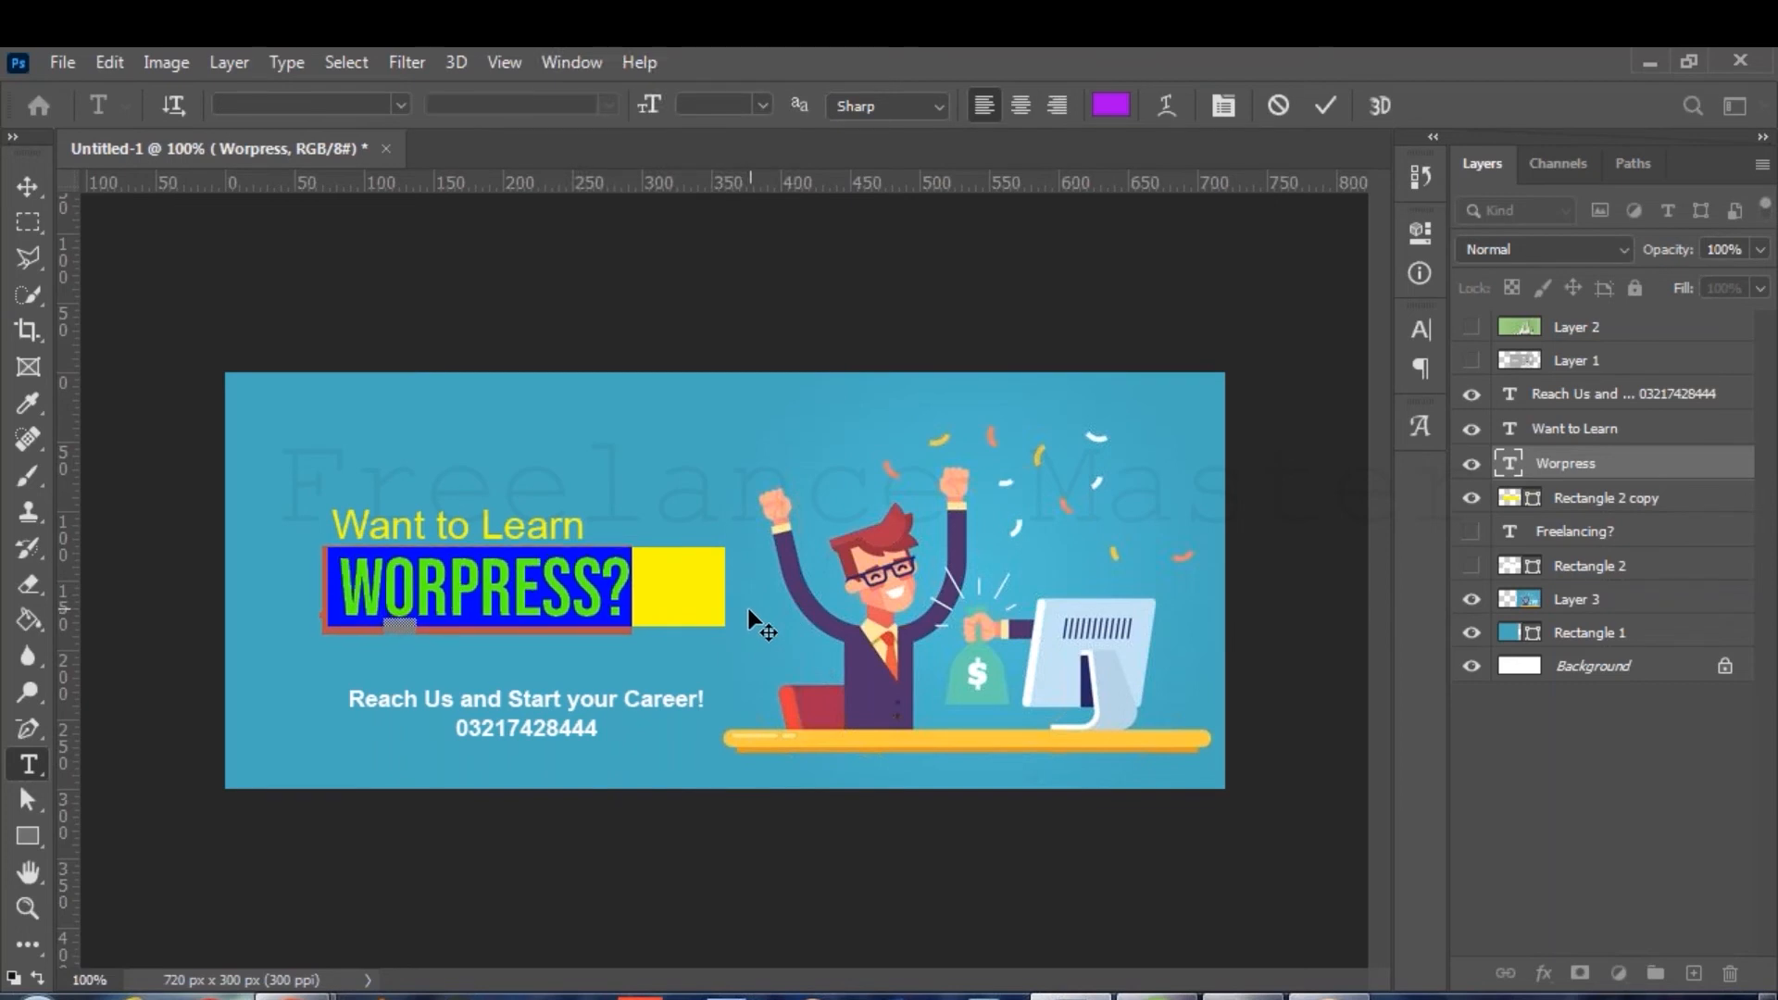
pyautogui.click(1328, 100)
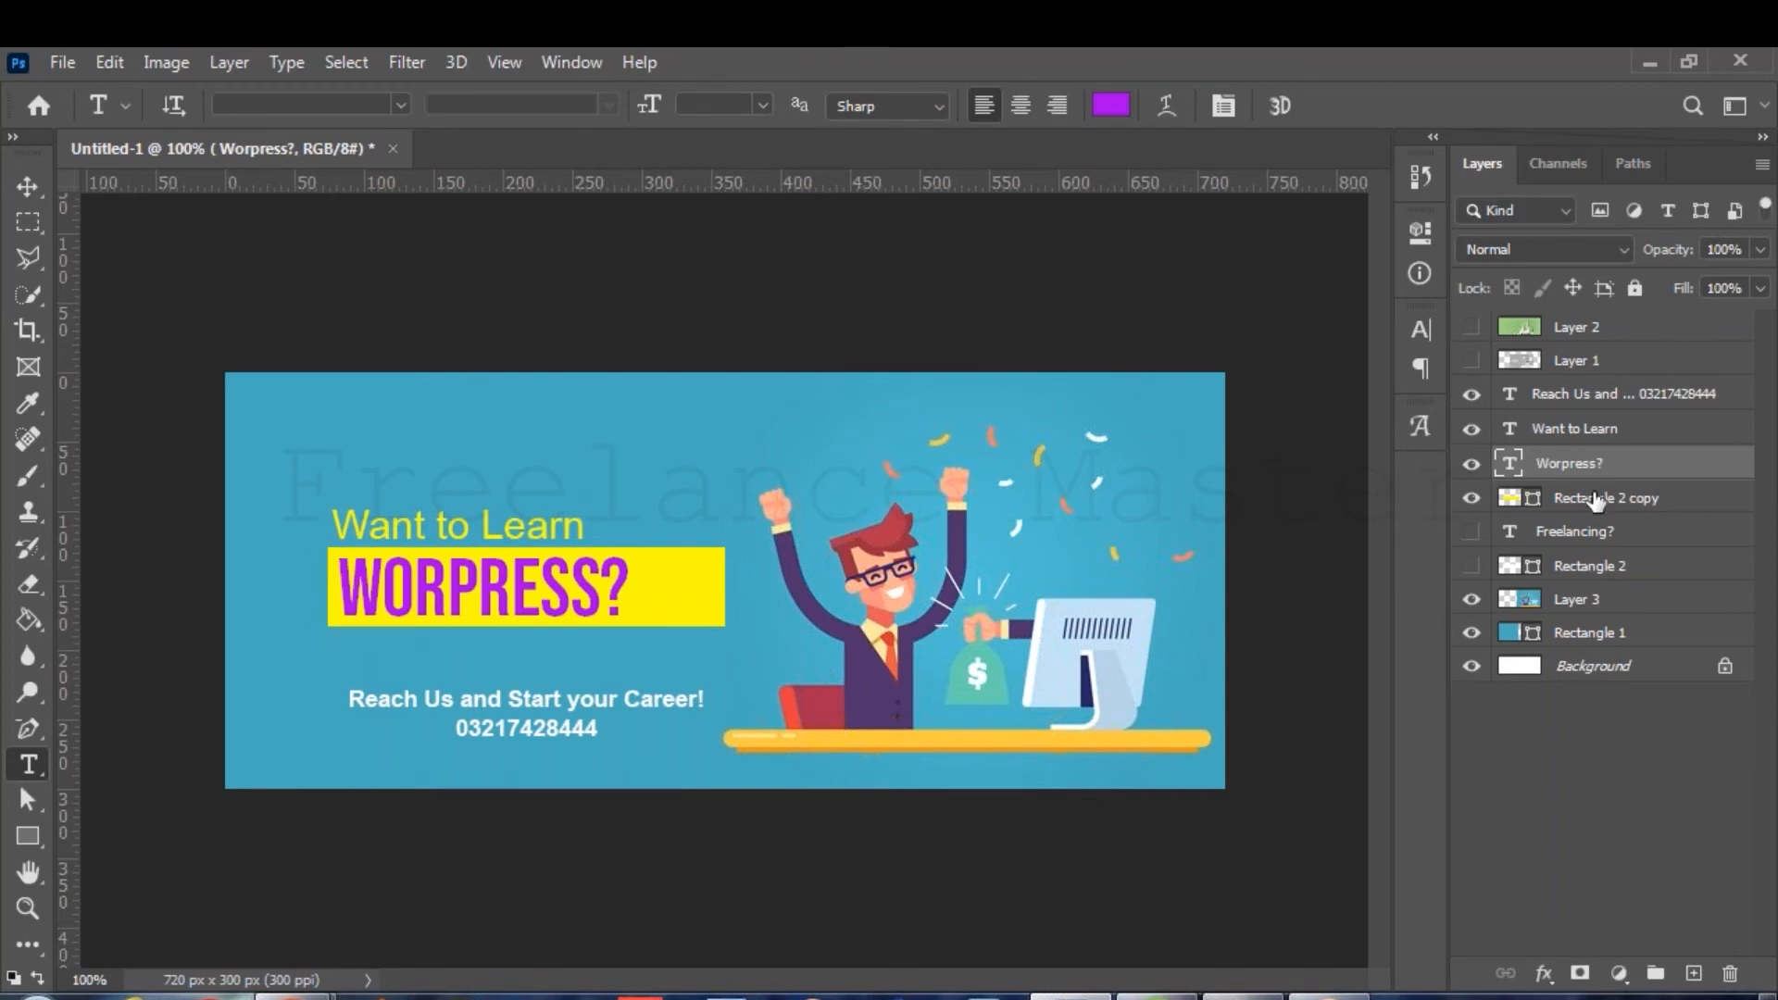
pyautogui.keyDown('shift'); pyautogui.click(1594, 500); pyautogui.keyUp('shift')
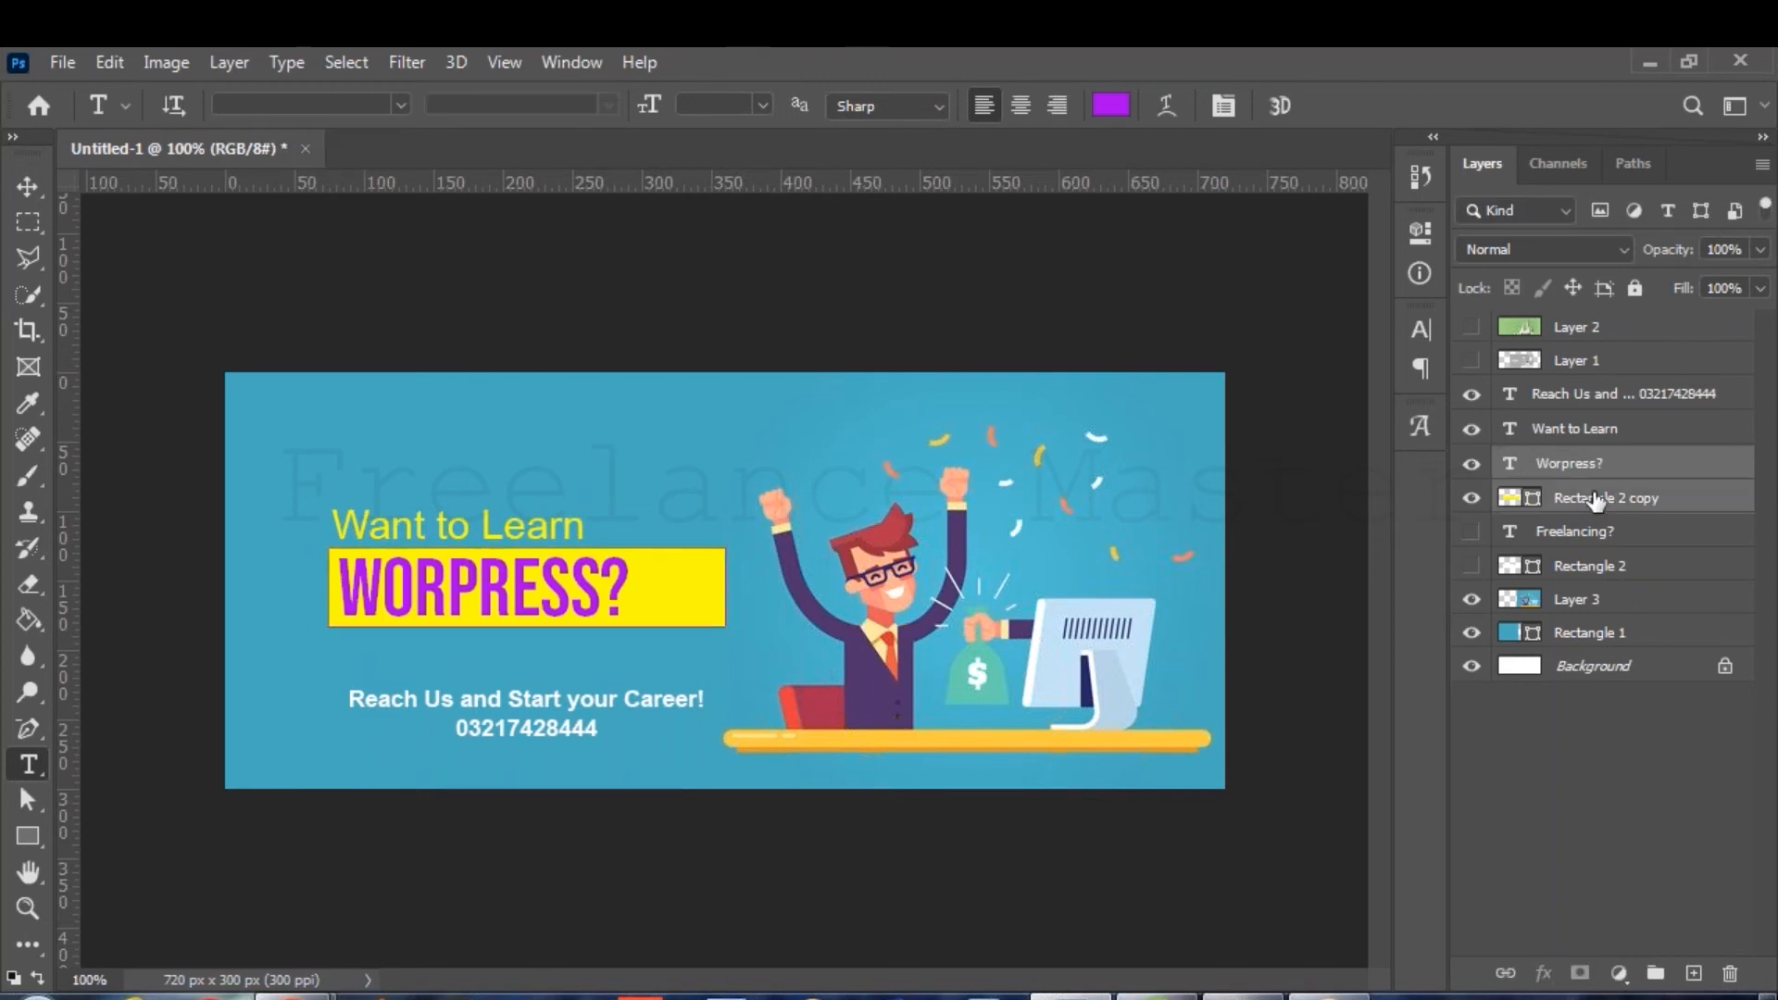
# Duplicate the WORPRESS? headline and box, hide the originals, and retype the copy as SOCIAK MARKETING.
pyautogui.hotkey('ctrl', 'j')
pyautogui.click(1470, 531)
pyautogui.click(1470, 565)
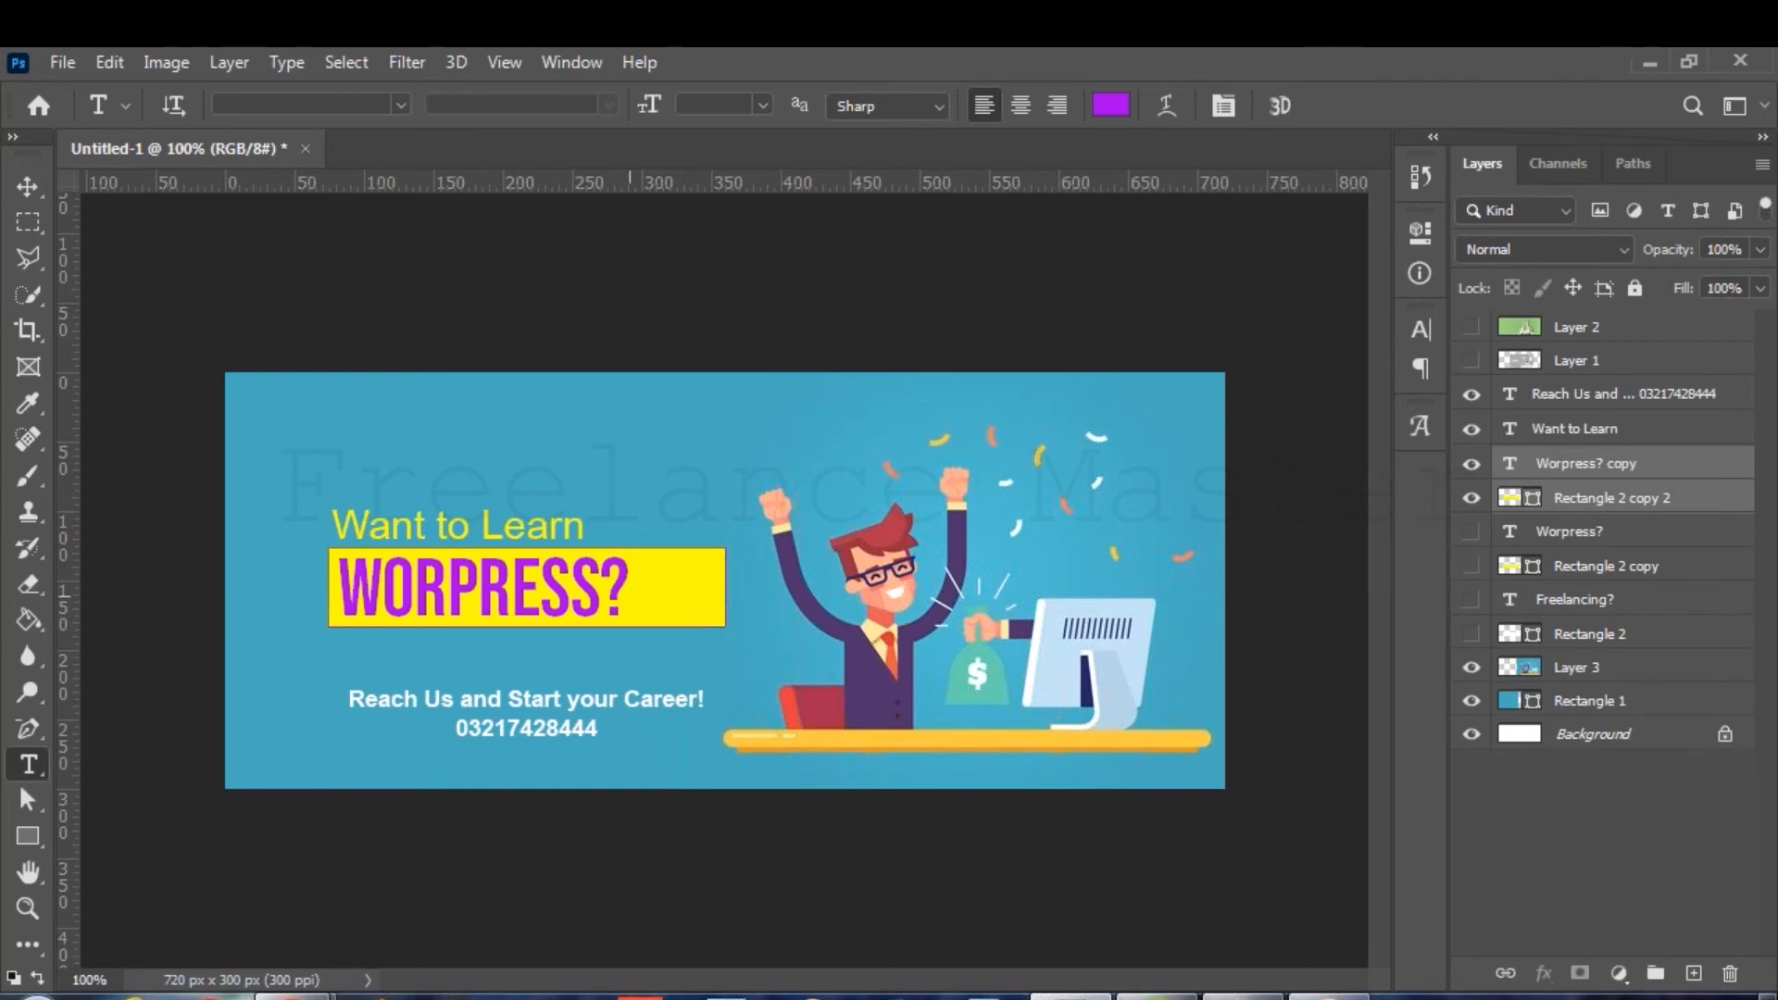
pyautogui.doubleClick(550, 627)
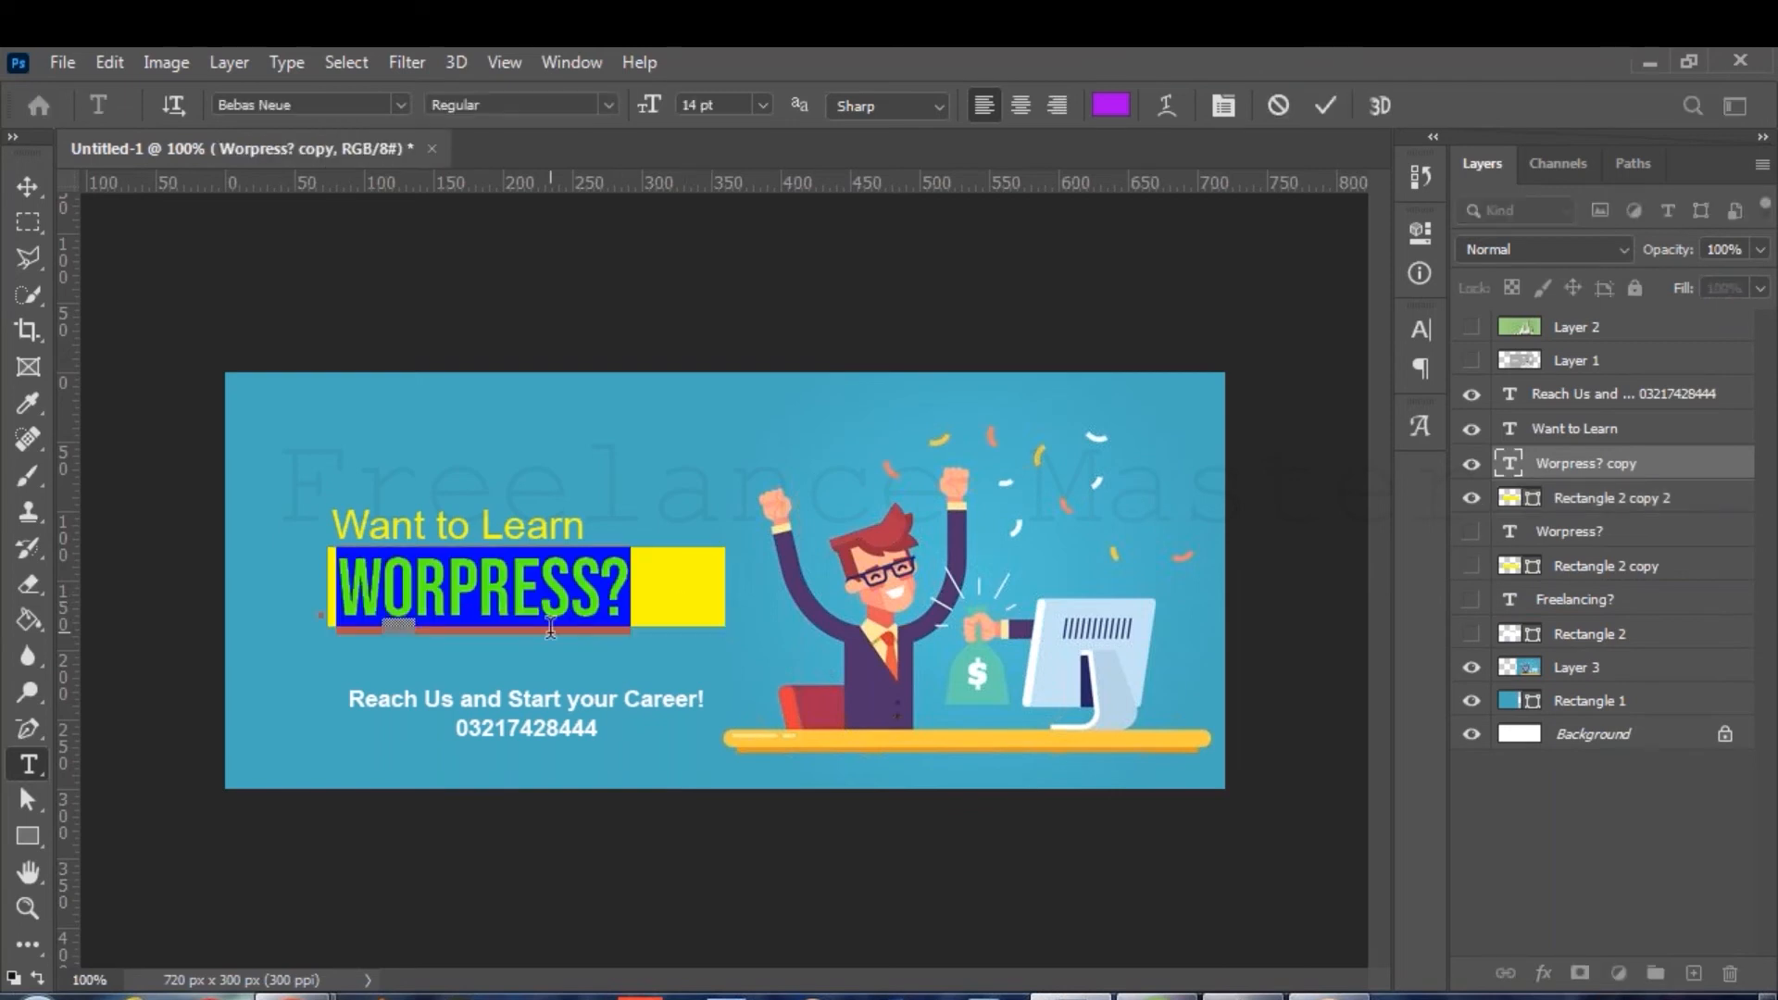
pyautogui.write('SOCIA')
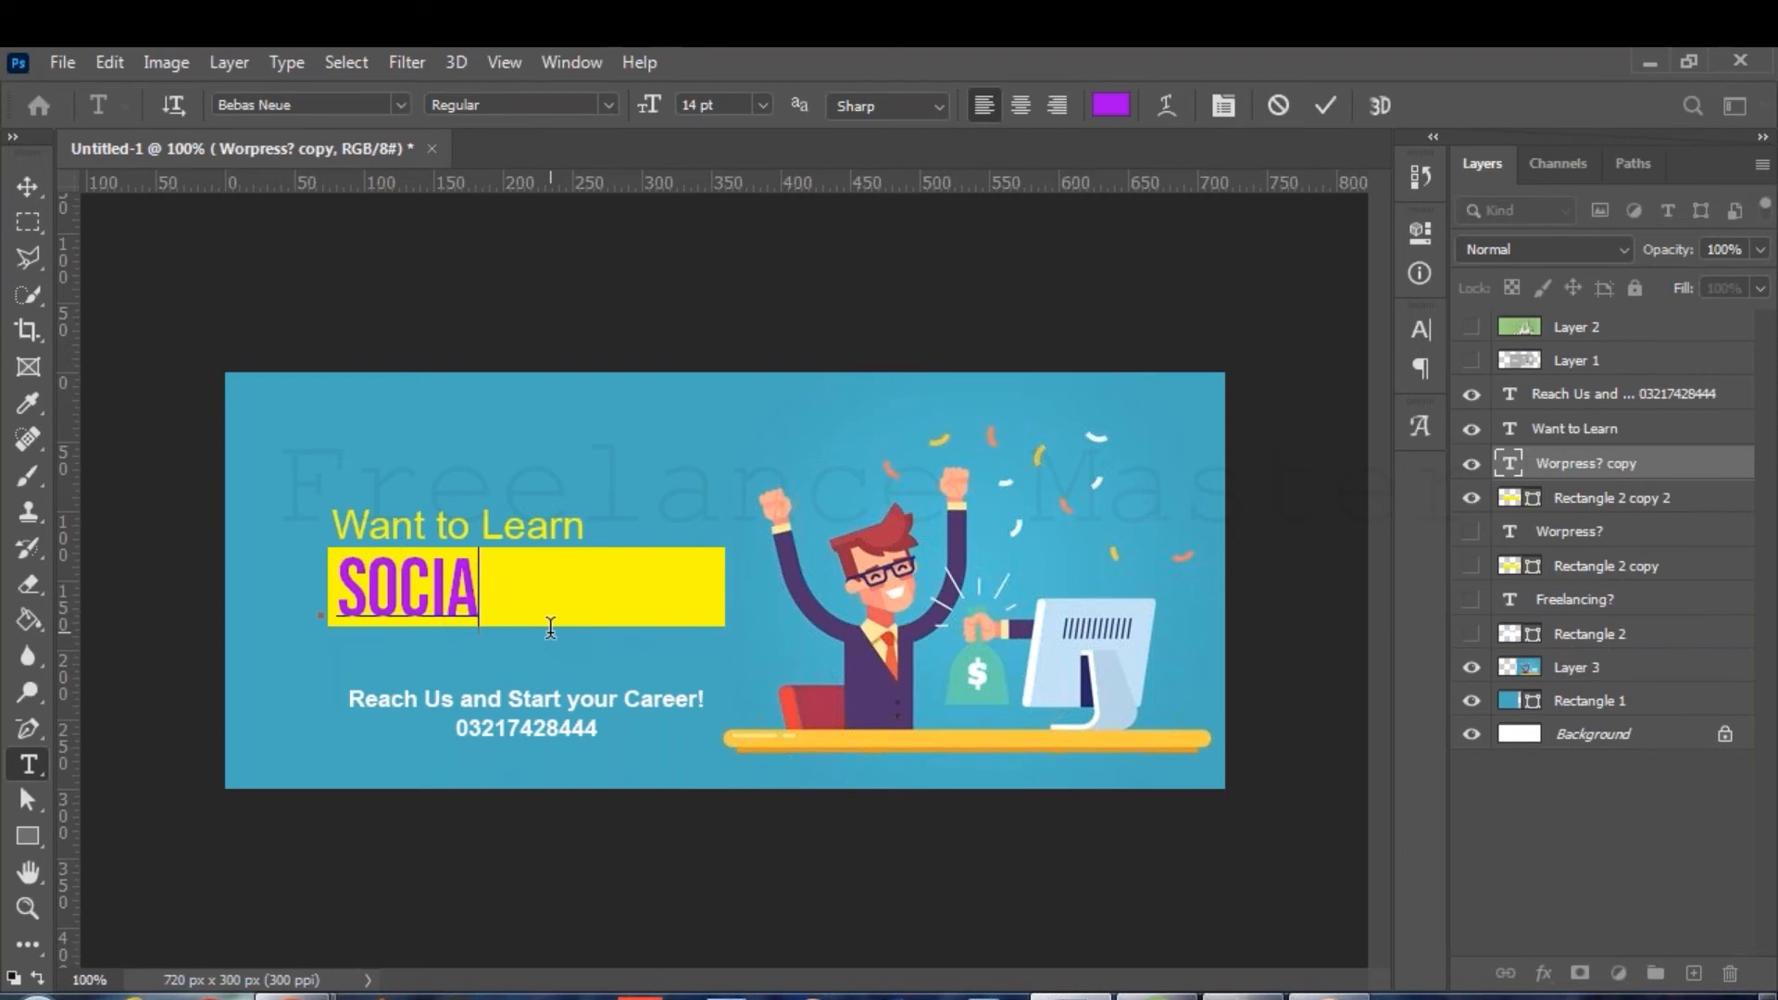
pyautogui.write('K MARK')
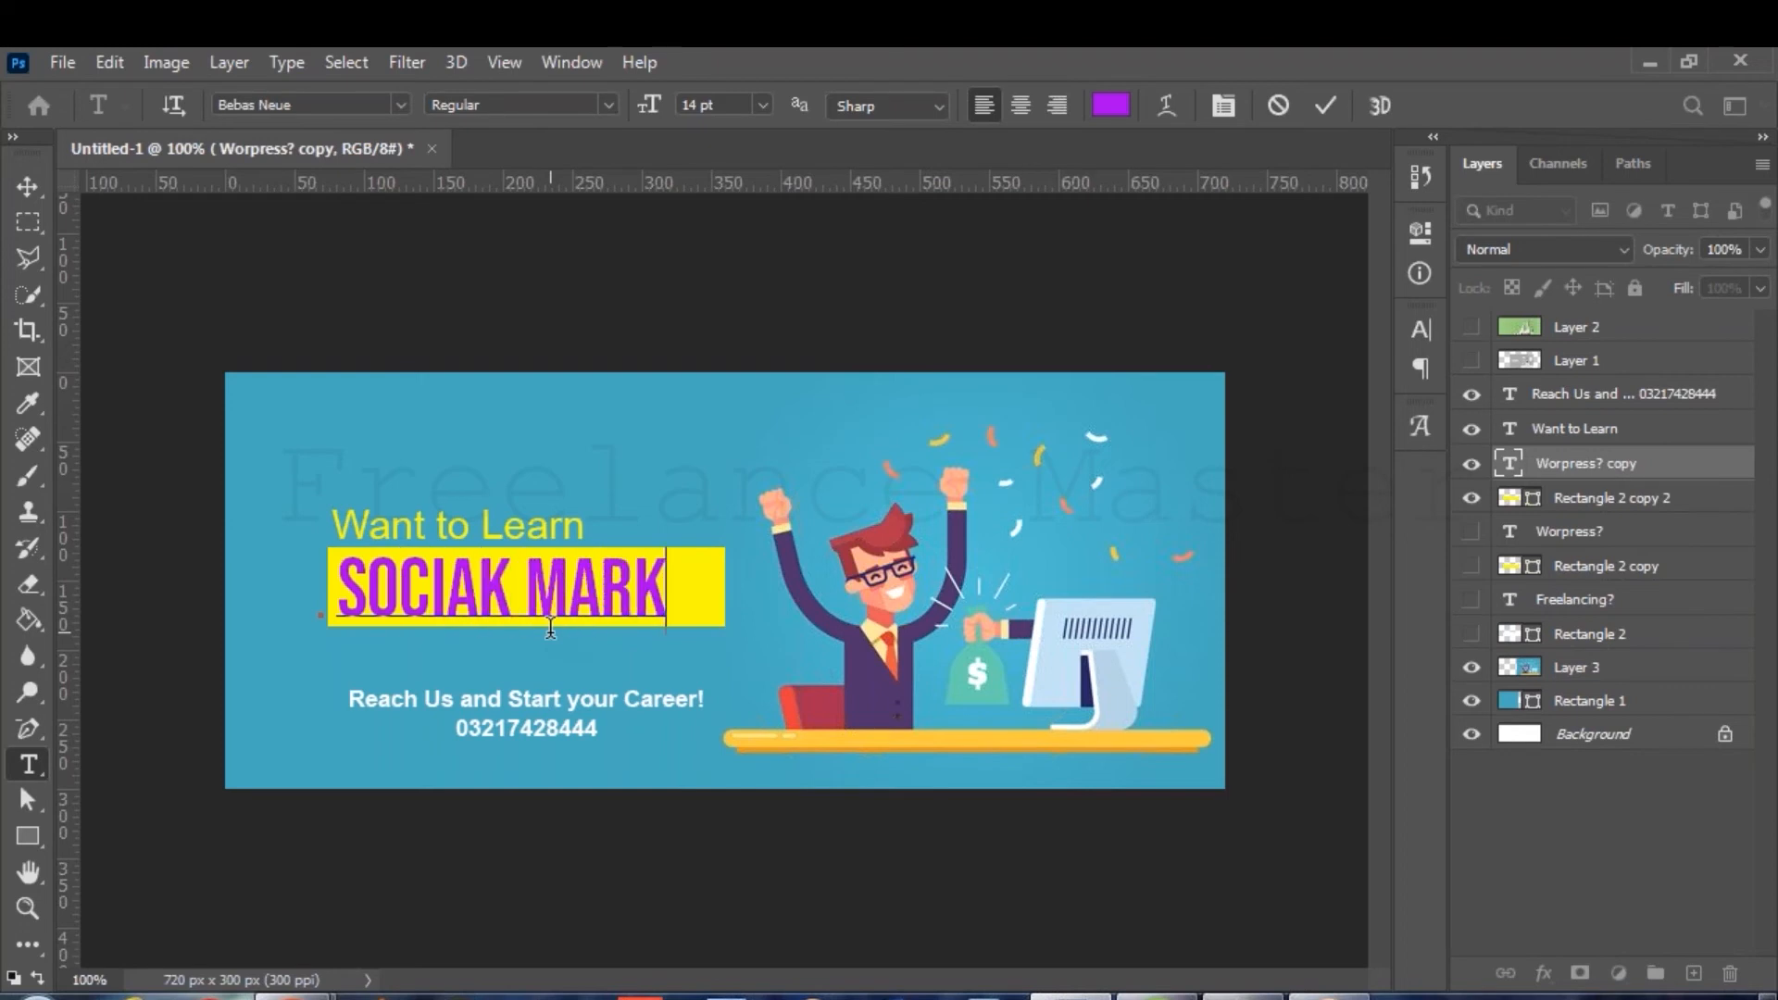
pyautogui.write('ETI')
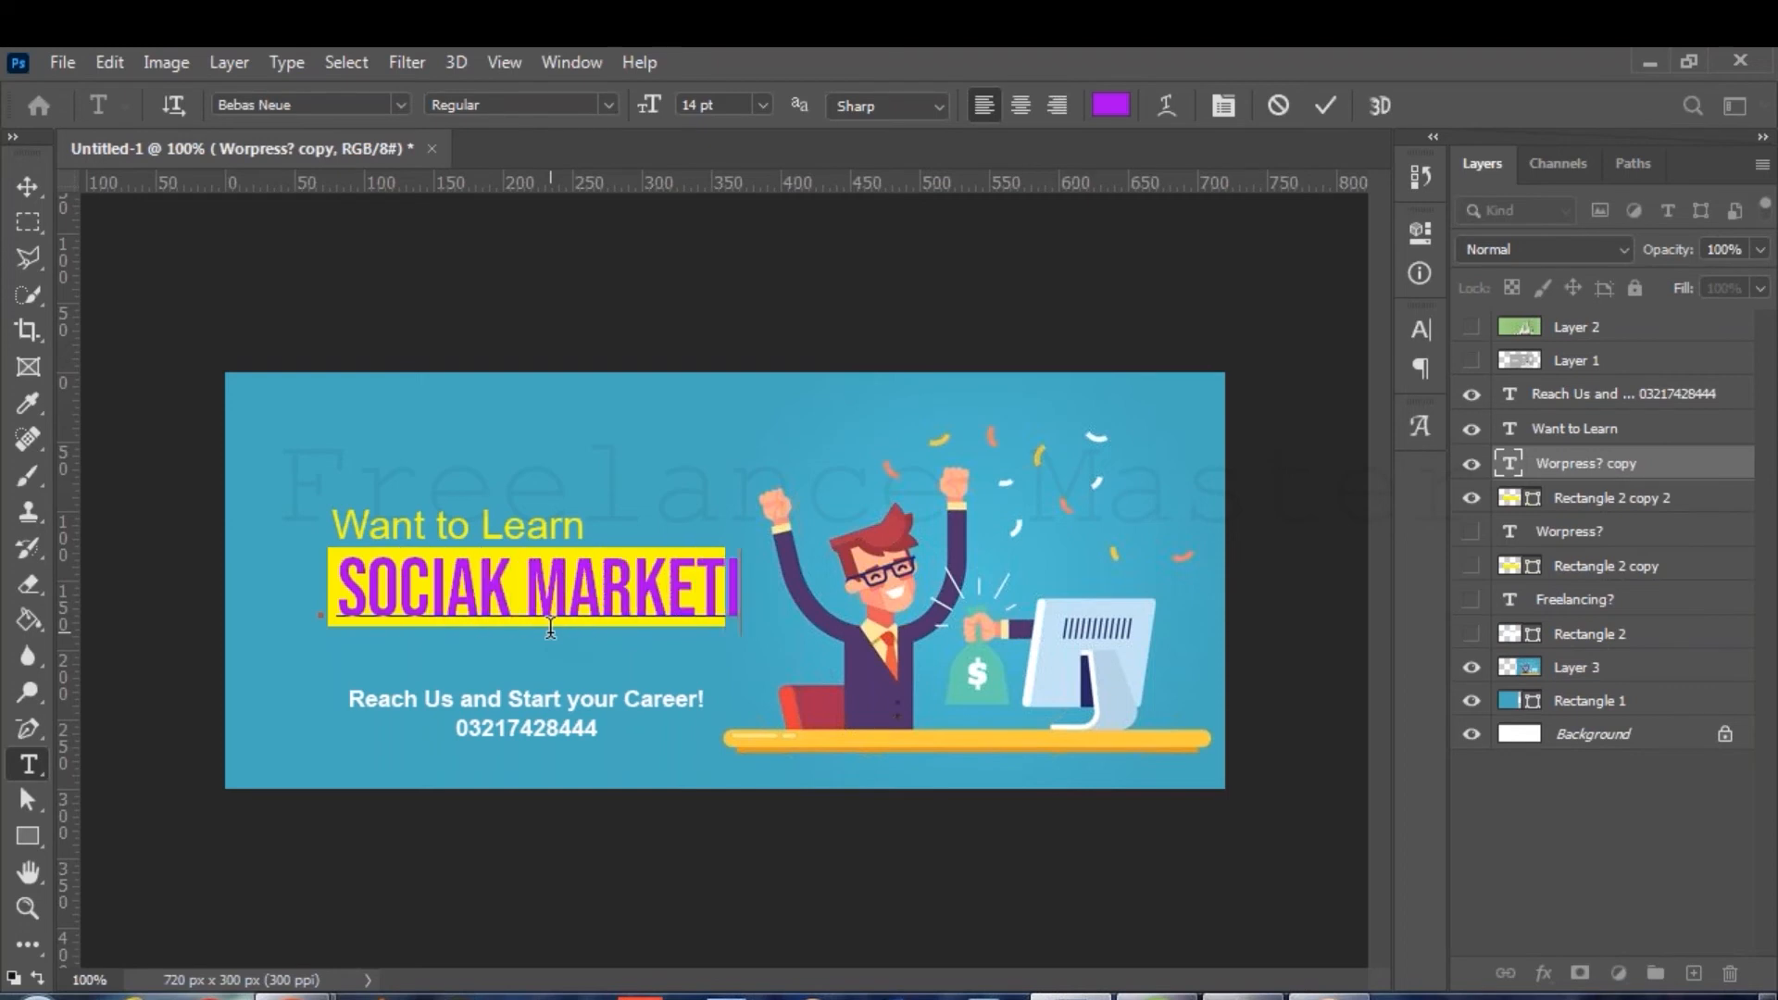
pyautogui.write('NG')
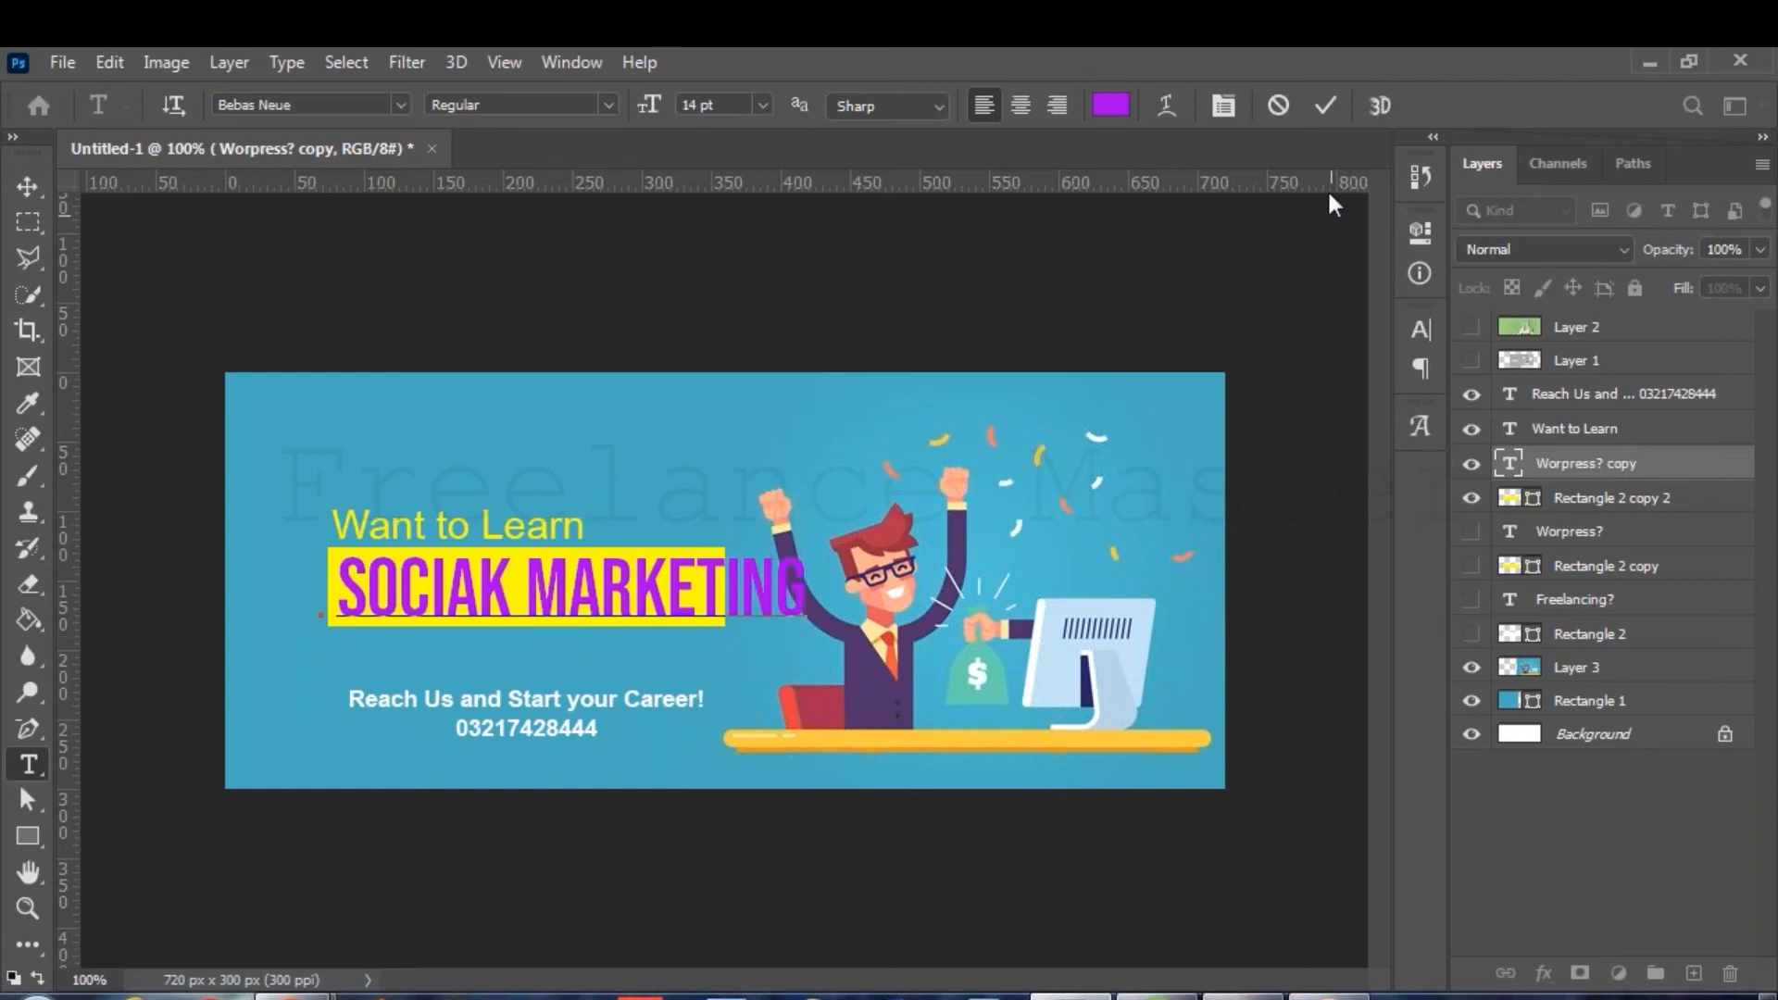
pyautogui.click(1324, 105)
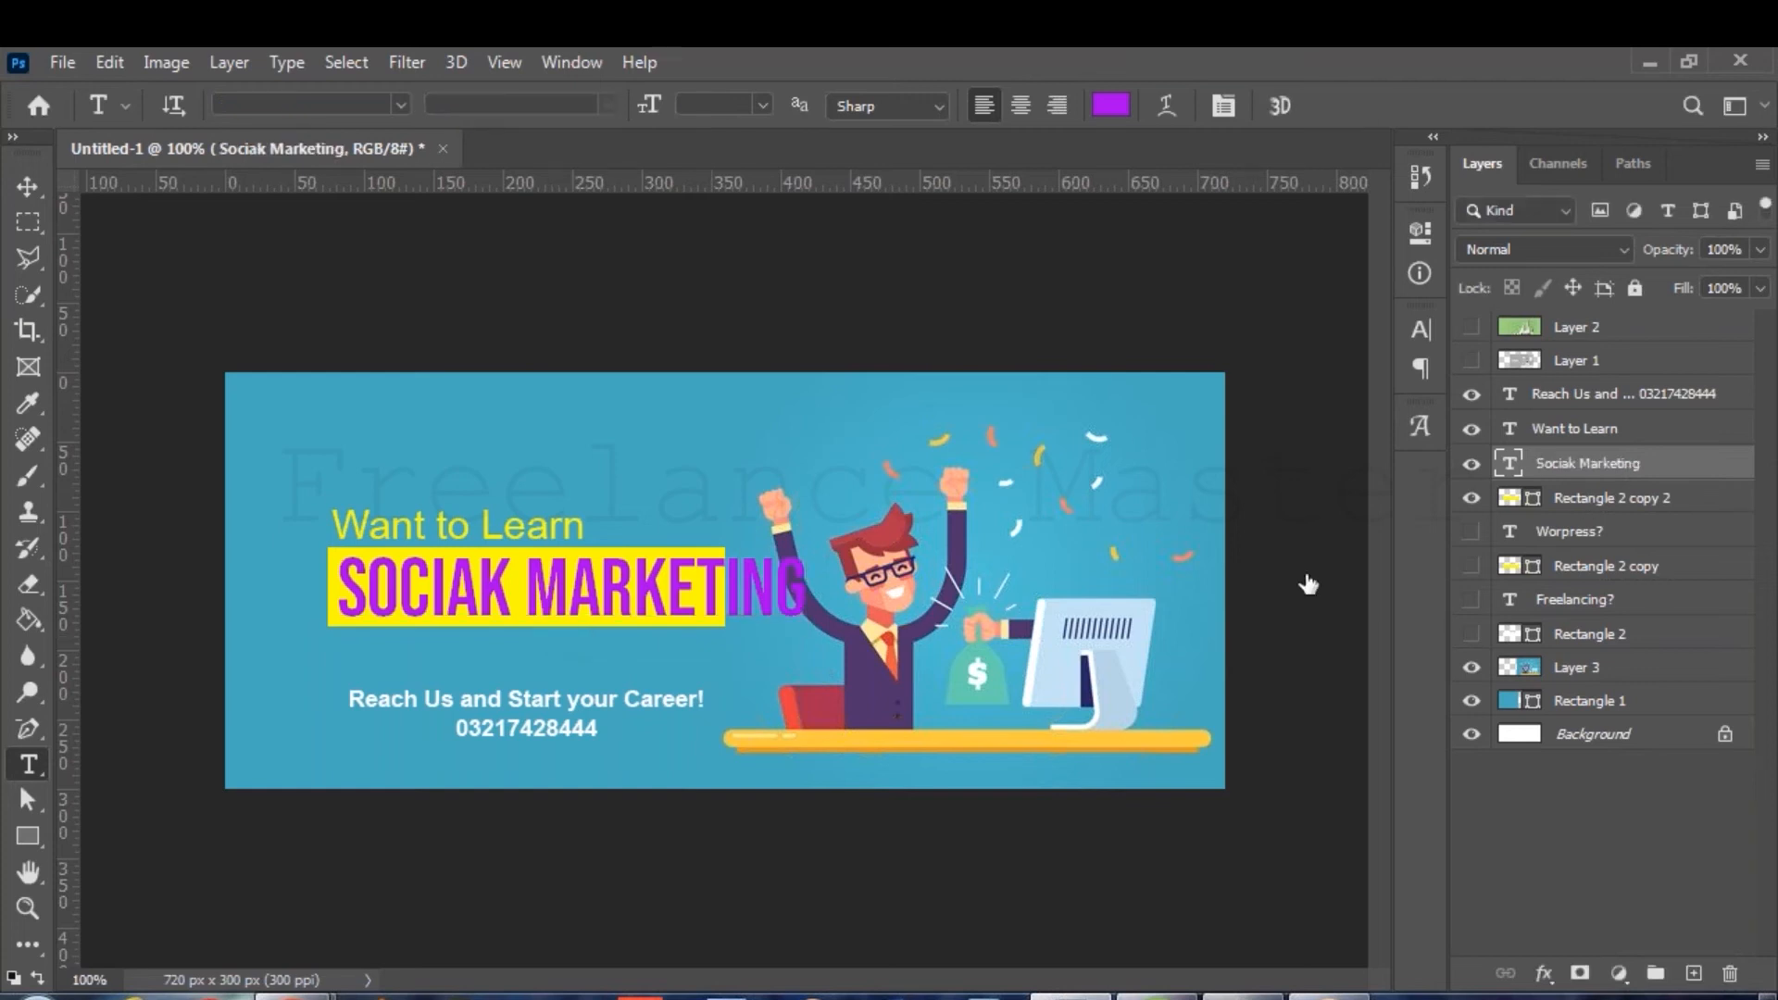
# Widen the copied yellow box to fit the longer headline.
pyautogui.doubleClick(1611, 497)
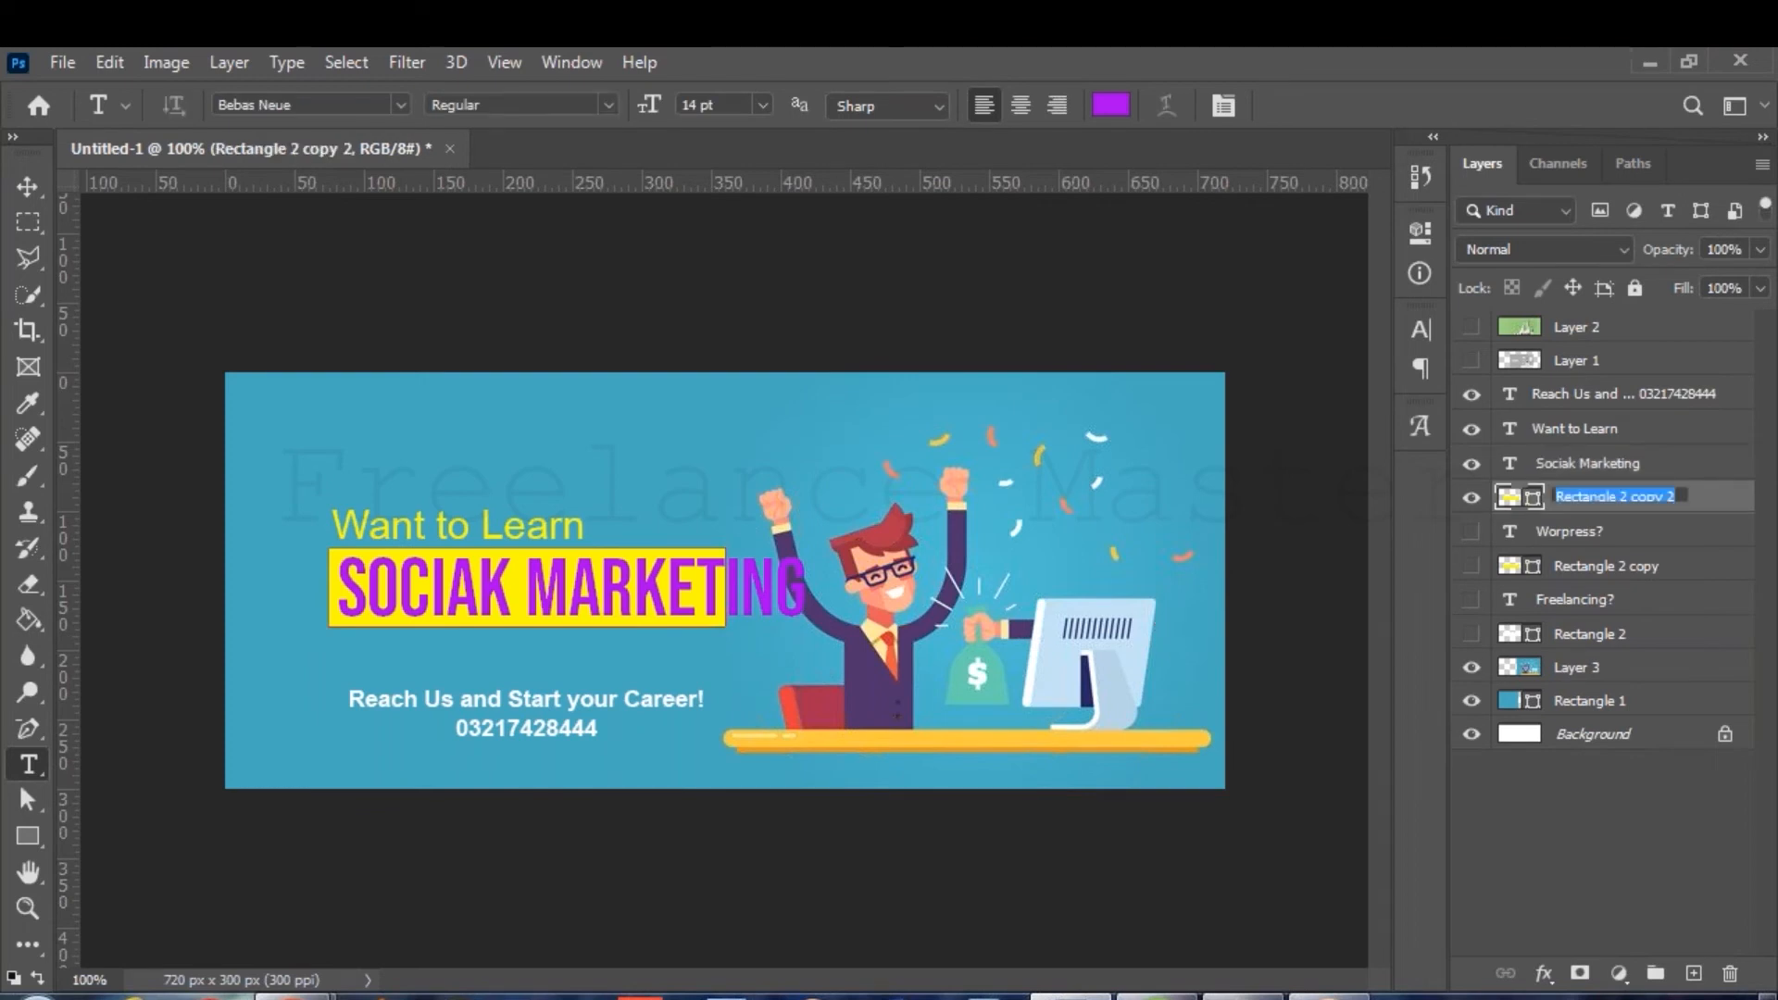
pyautogui.press('Return')
pyautogui.hotkey('ctrl', 't')
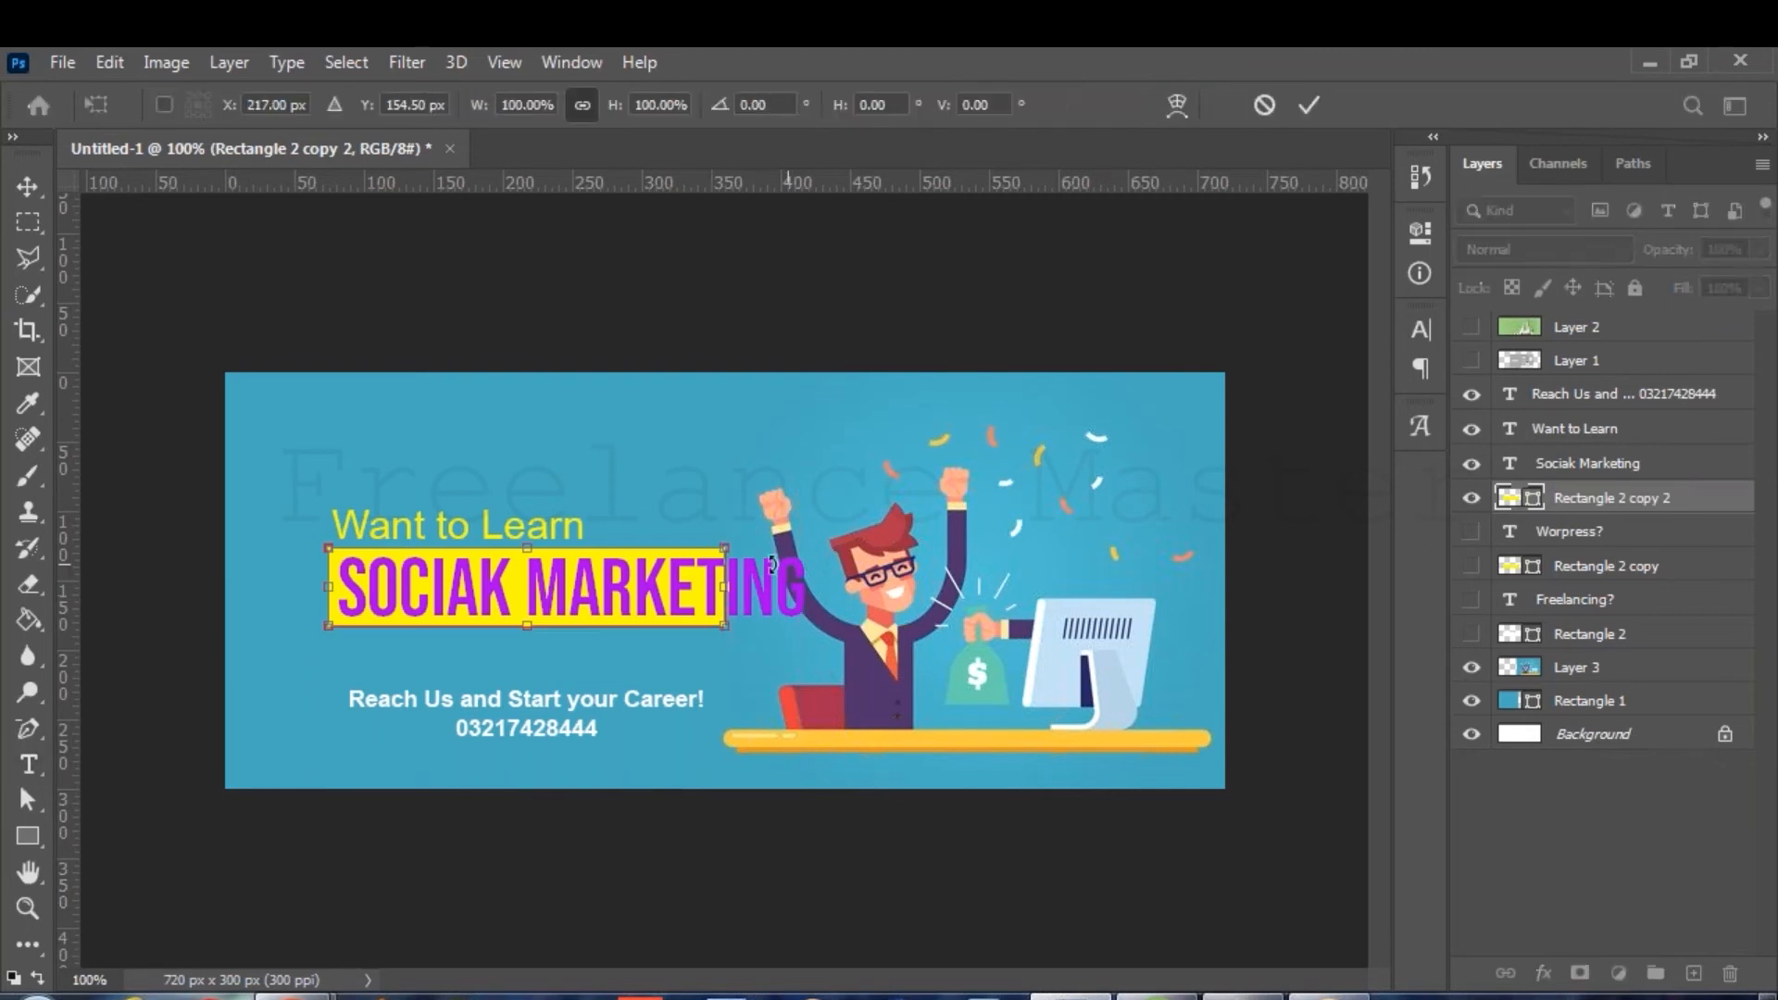
pyautogui.moveTo(725, 576); pyautogui.dragTo(823, 563)
pyautogui.press('Return')
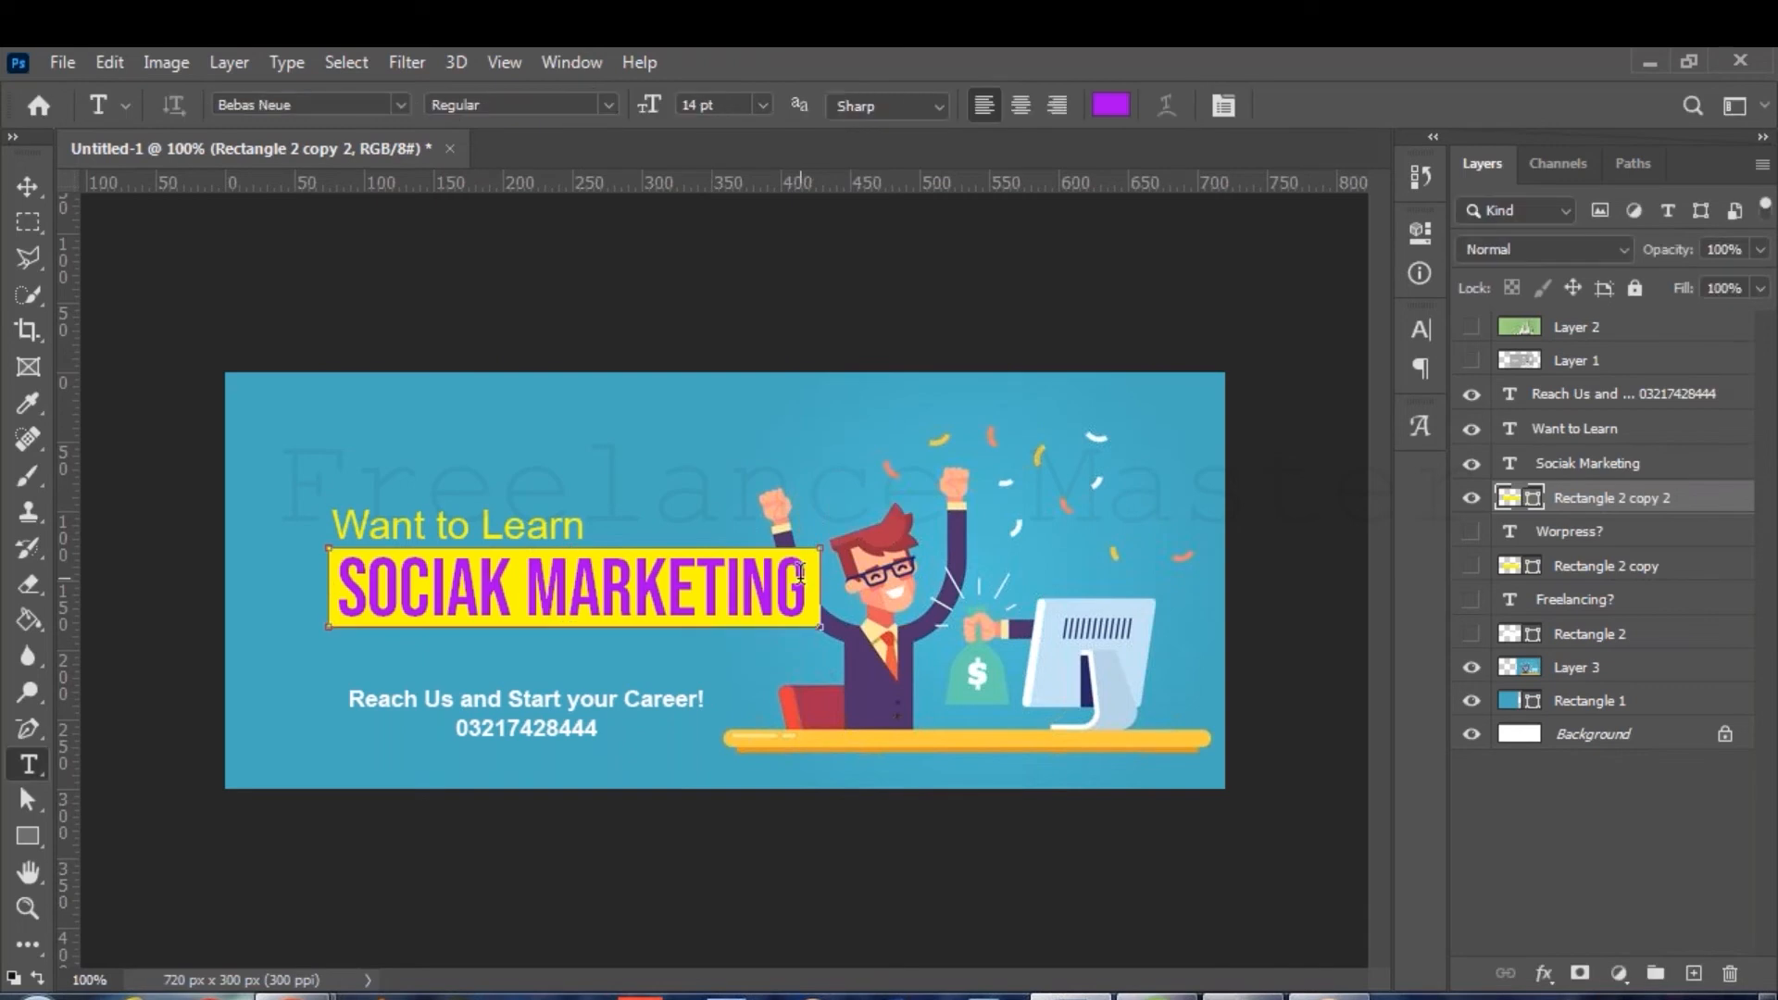
# Add '?' and fix the typo so the headline reads SOCIAL MARKETING?
pyautogui.click(798, 587)
pyautogui.write('?')
pyautogui.click(506, 588)
pyautogui.press('BackSpace')
pyautogui.write('L')
pyautogui.click(1324, 96)
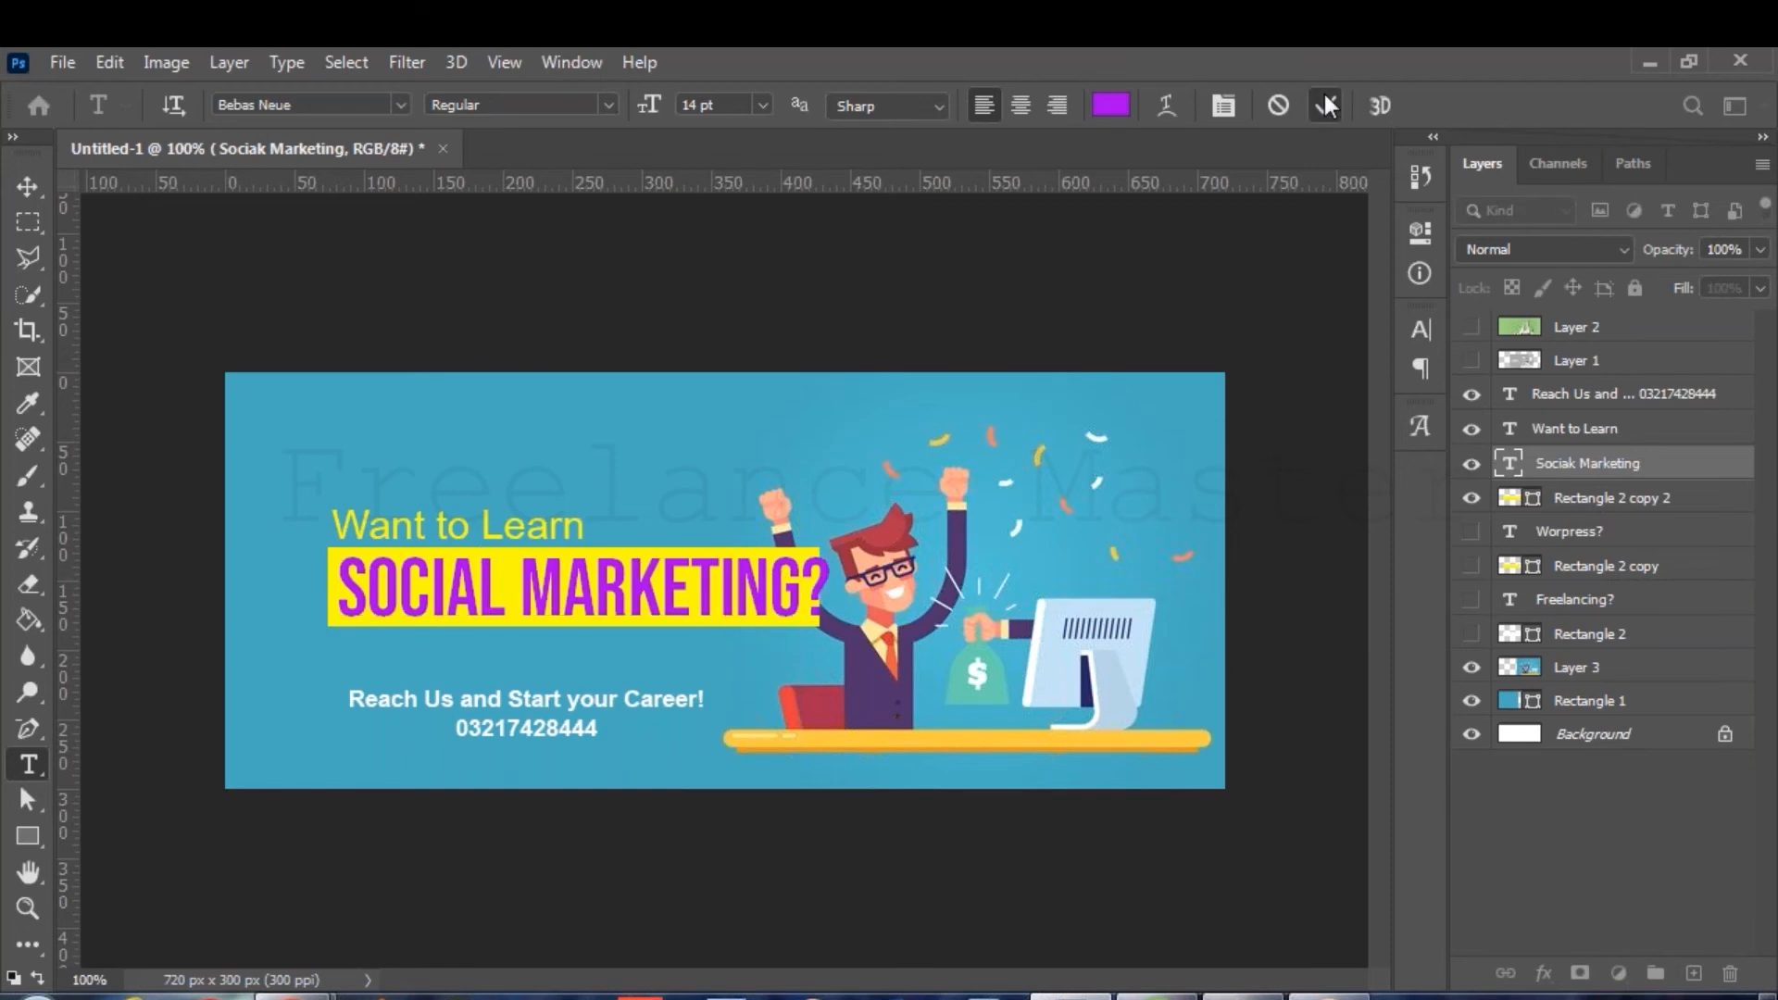
# Widen the yellow box to cover the question mark, then duplicate the headline with its bar.
pyautogui.click(1632, 500)
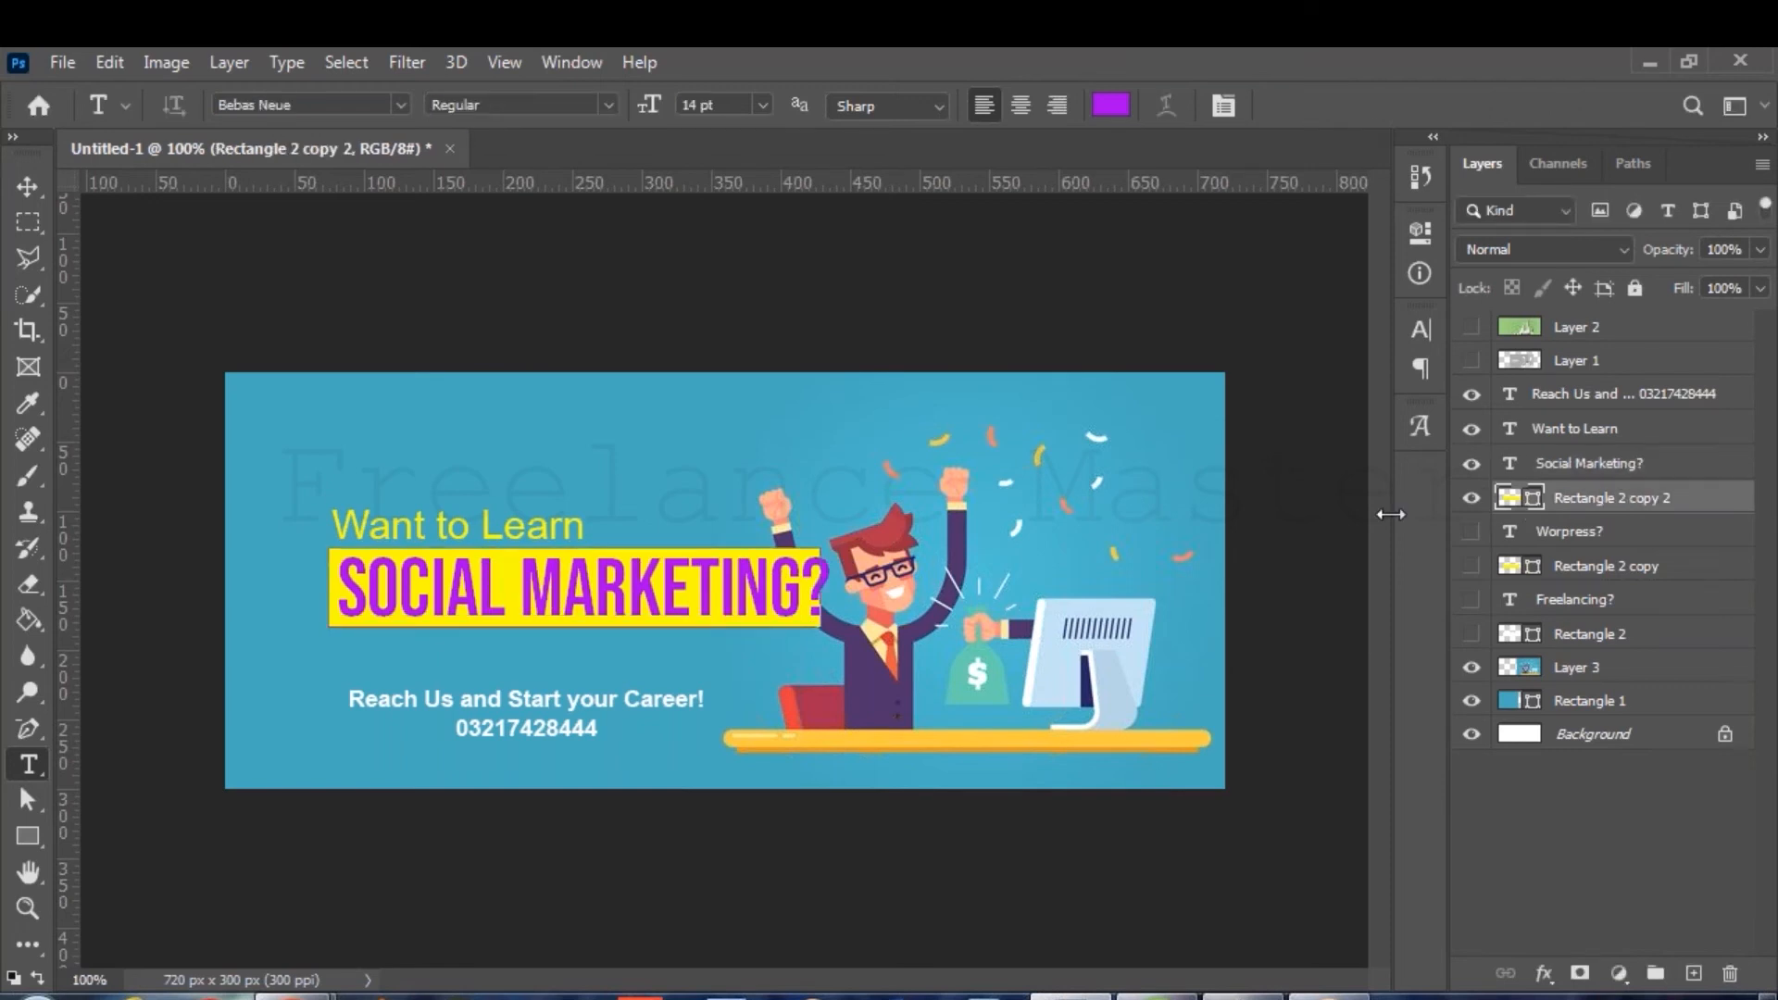
pyautogui.hotkey('ctrl', 't')
pyautogui.moveTo(829, 569); pyautogui.dragTo(843, 575)
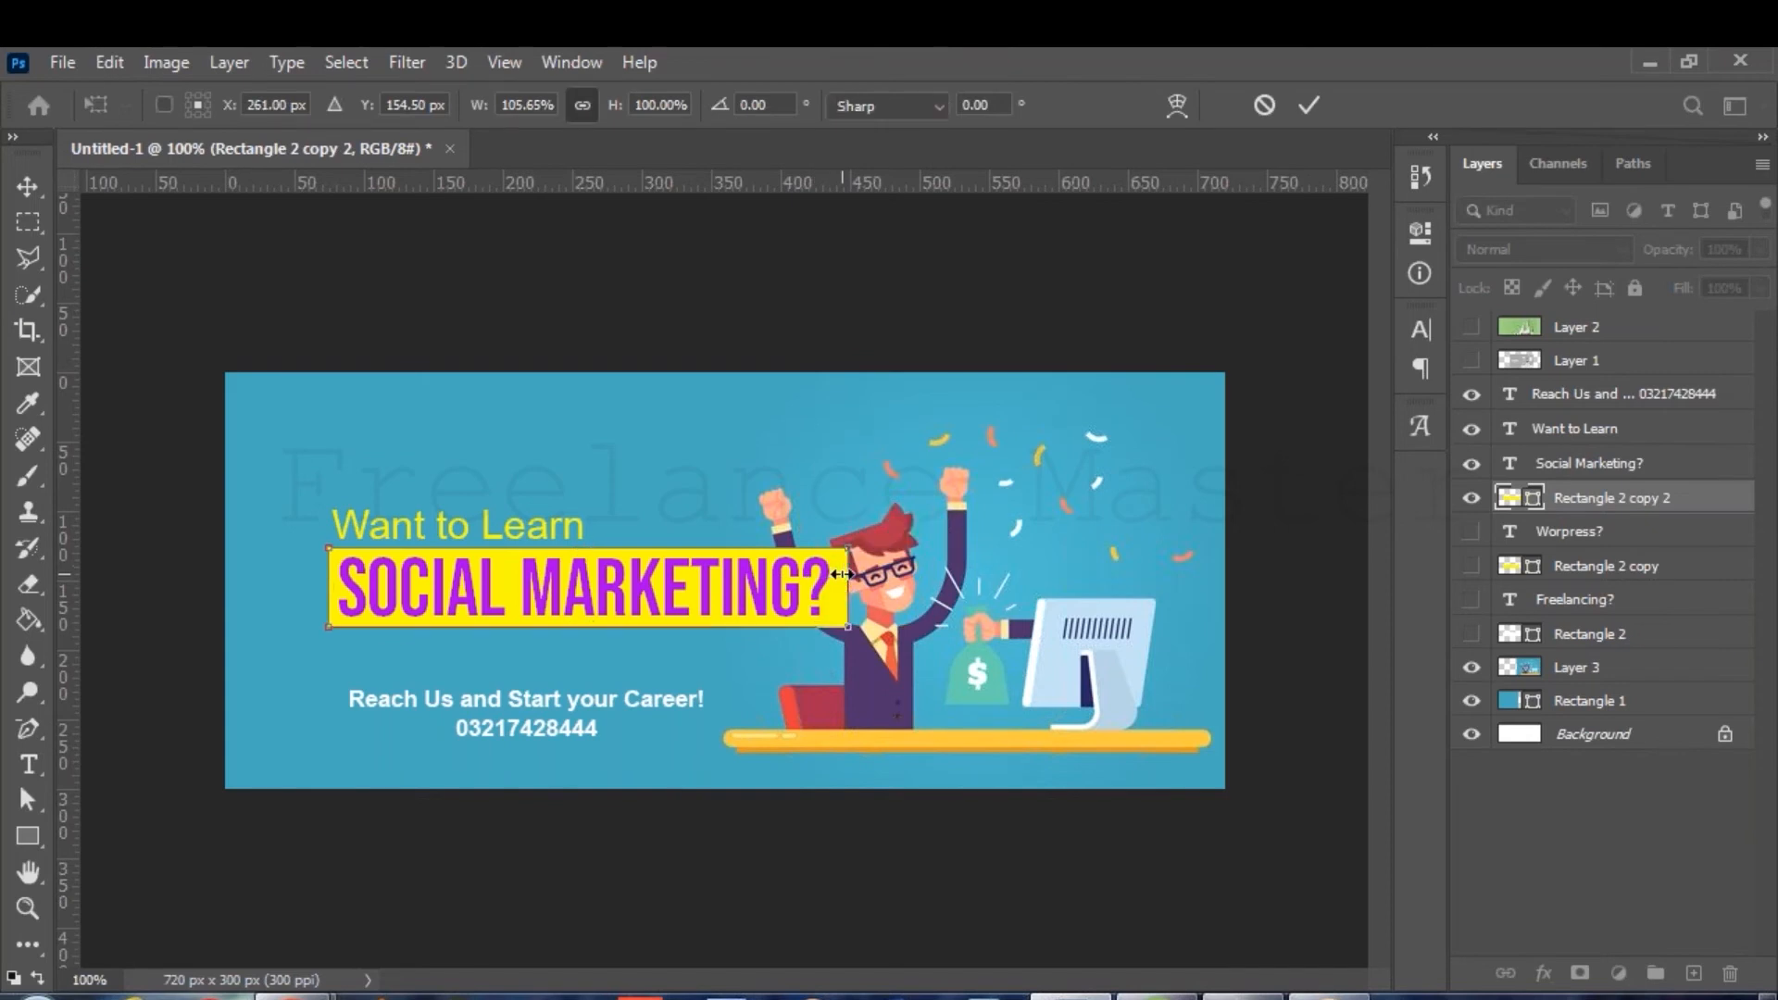
pyautogui.press('Return')
pyautogui.press('t')
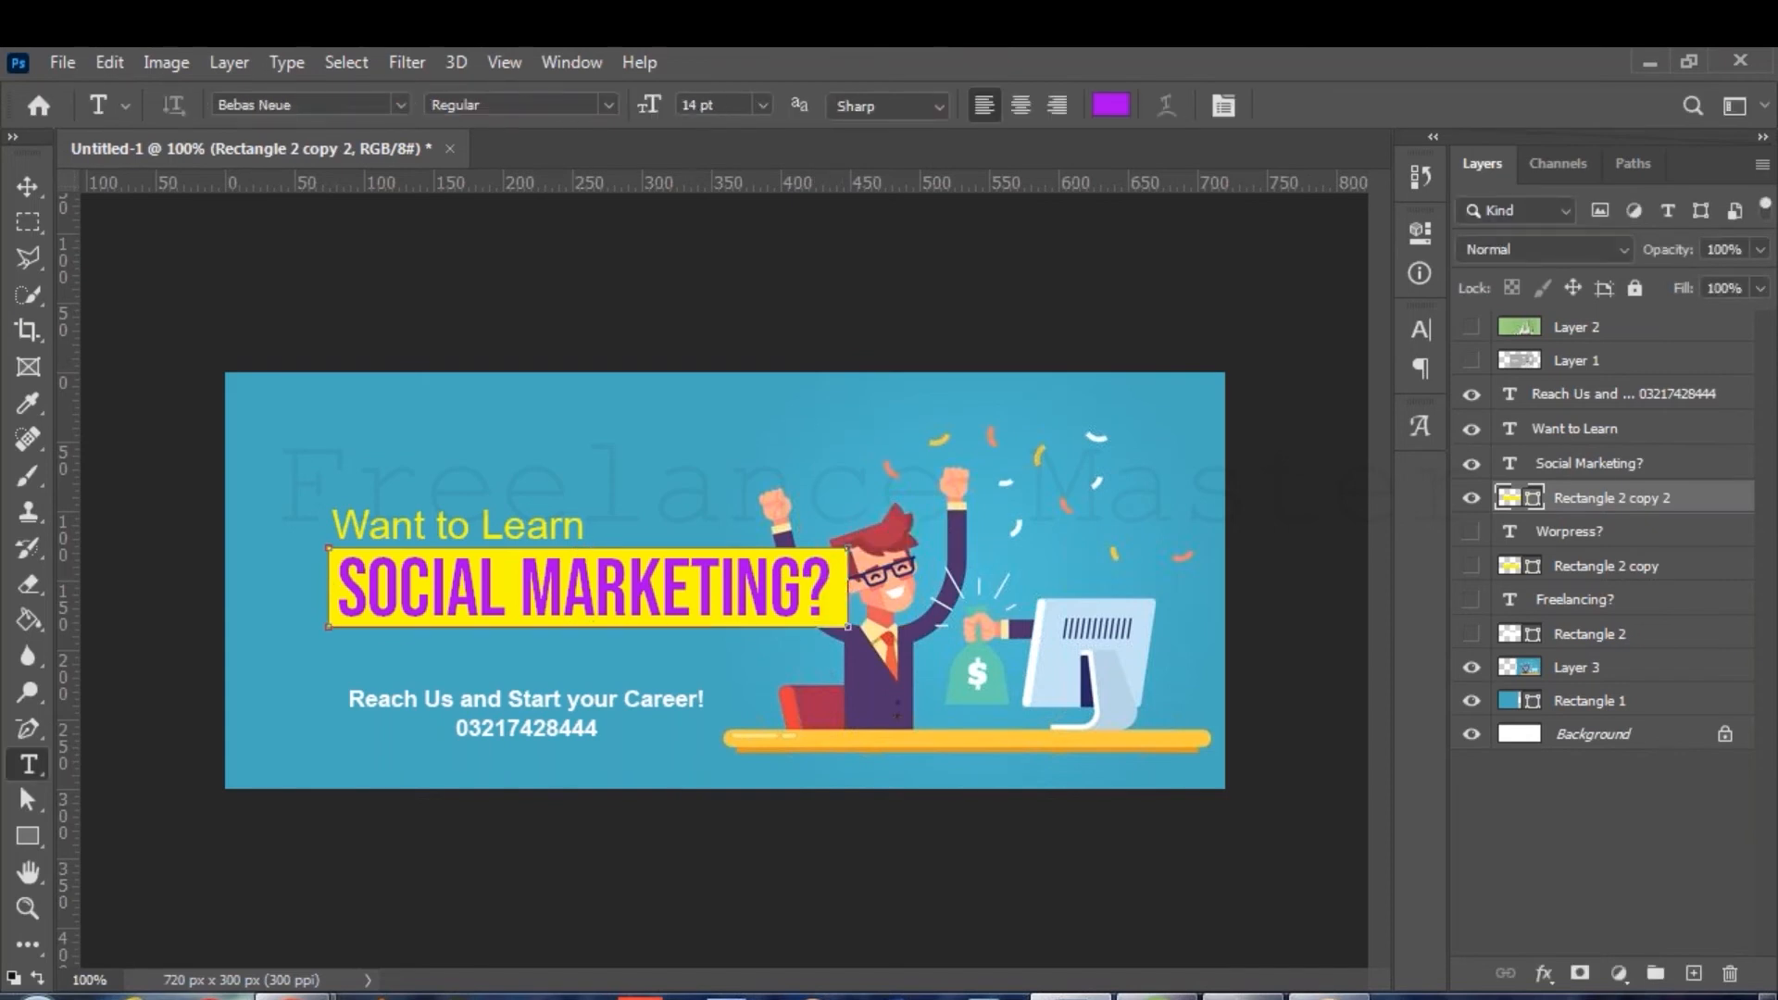
pyautogui.keyDown('ctrl'); pyautogui.click(1591, 464); pyautogui.keyUp('ctrl')
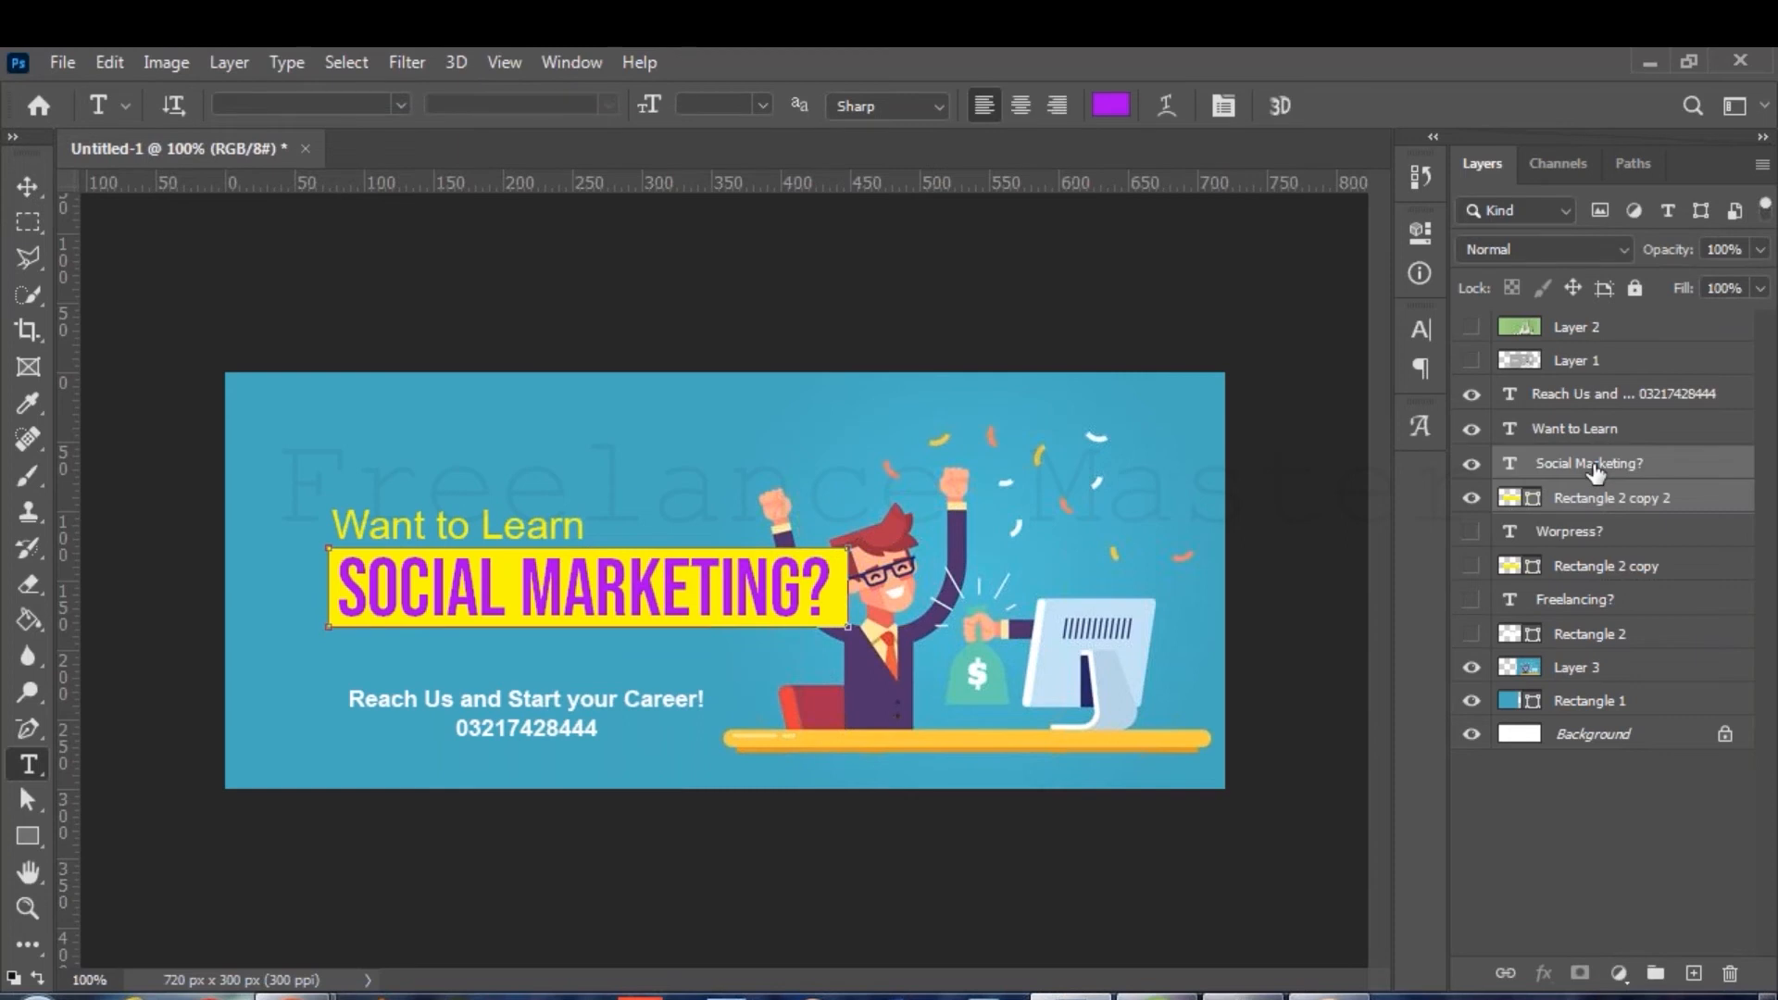
pyautogui.hotkey('ctrl', 'j')
# Hide the original headline and bar, and retype the copy as 'Graphic Designing?'.
pyautogui.moveTo(1471, 531); pyautogui.dragTo(1471, 566)
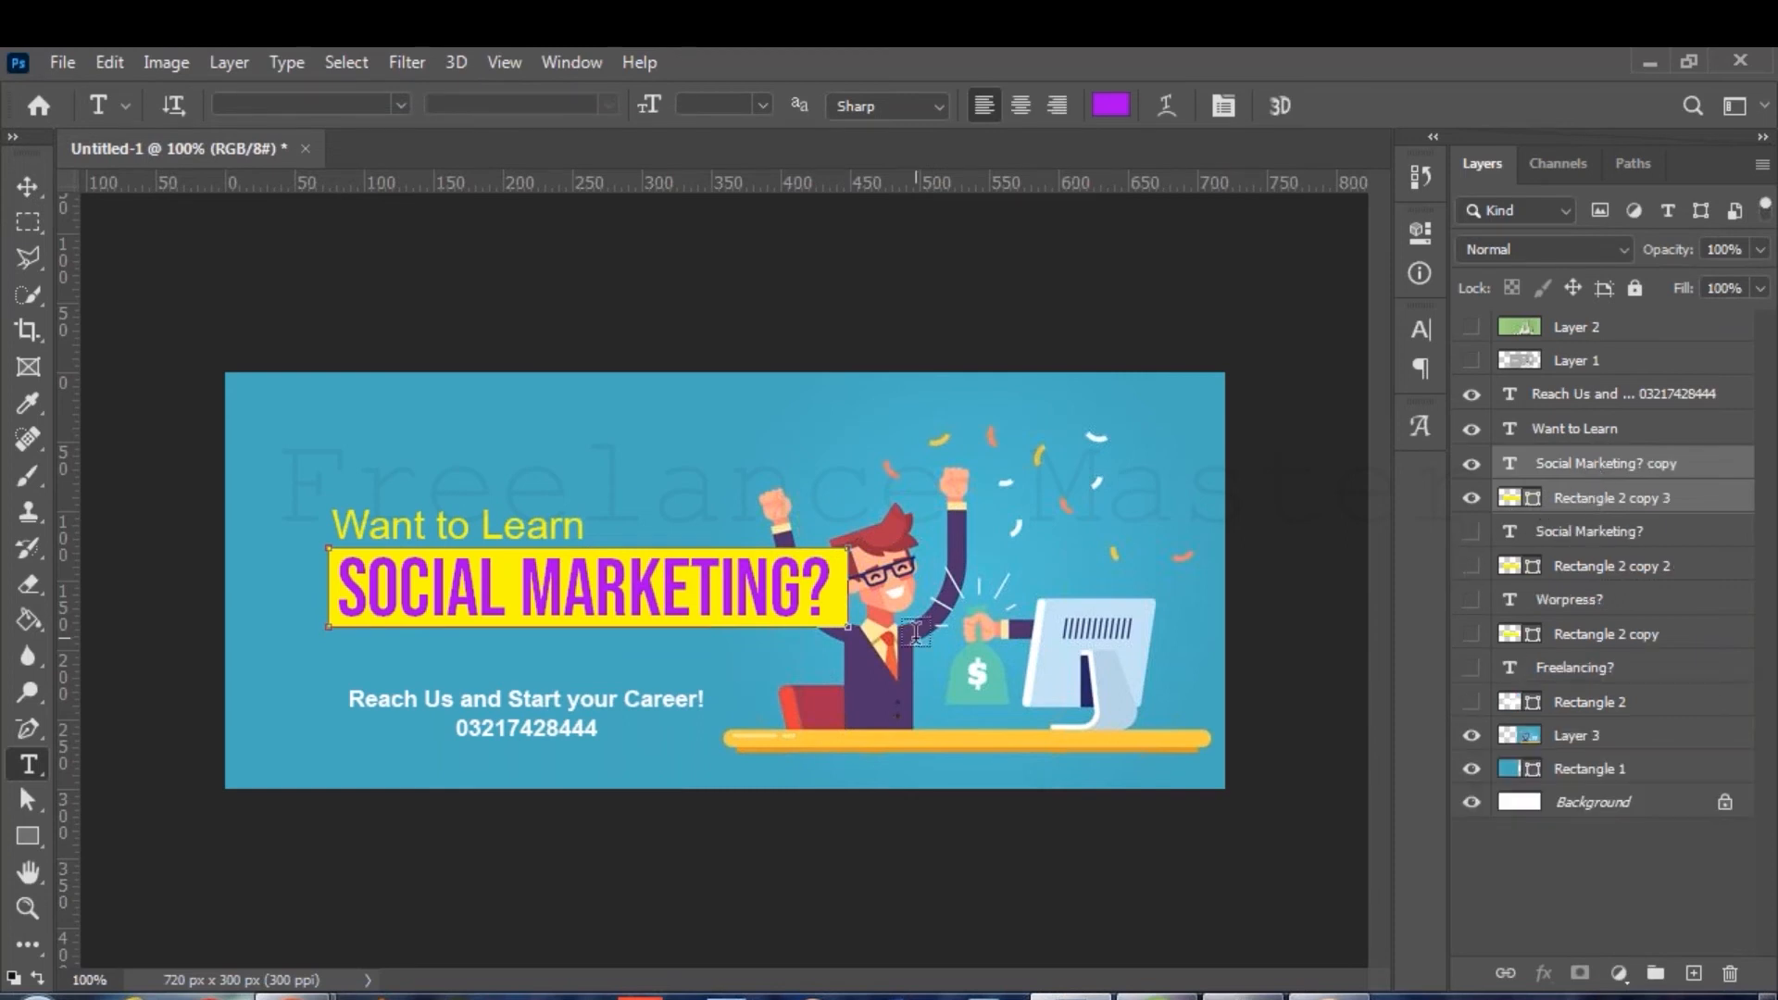
pyautogui.click(738, 600)
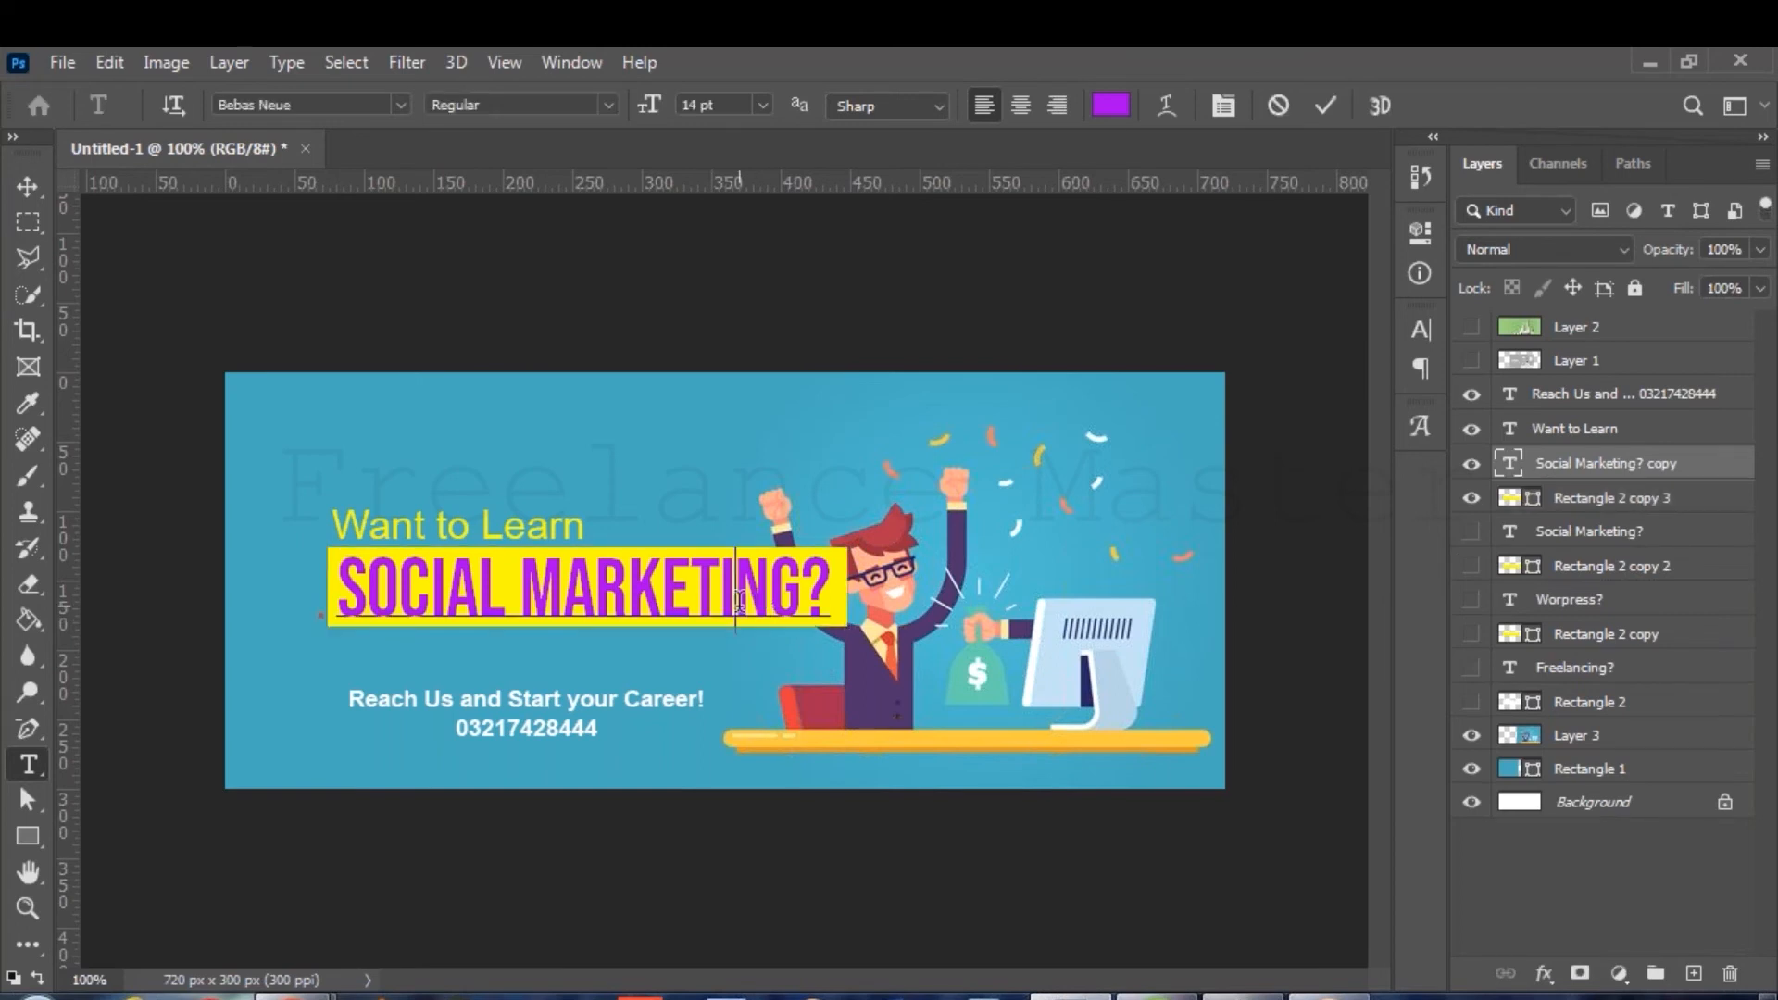
pyautogui.hotkey('ctrl', 'a')
pyautogui.write('G')
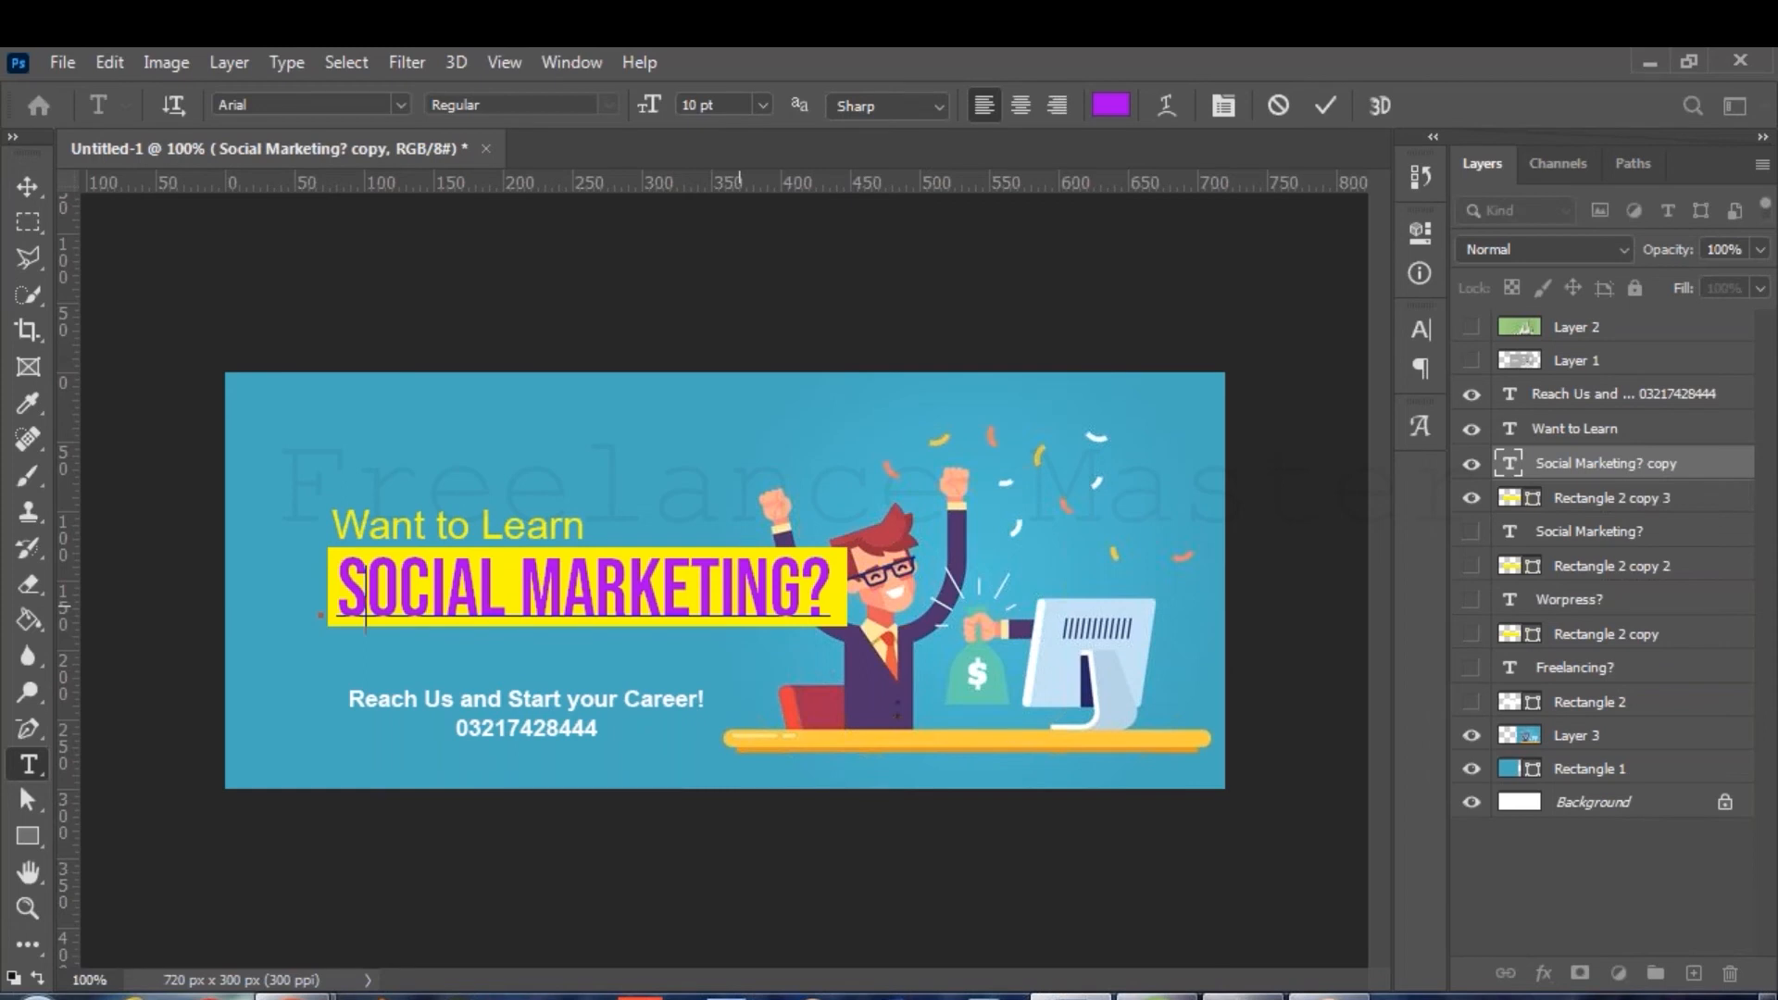
pyautogui.write('raphif')
pyautogui.press('BackSpace')
pyautogui.write('c ')
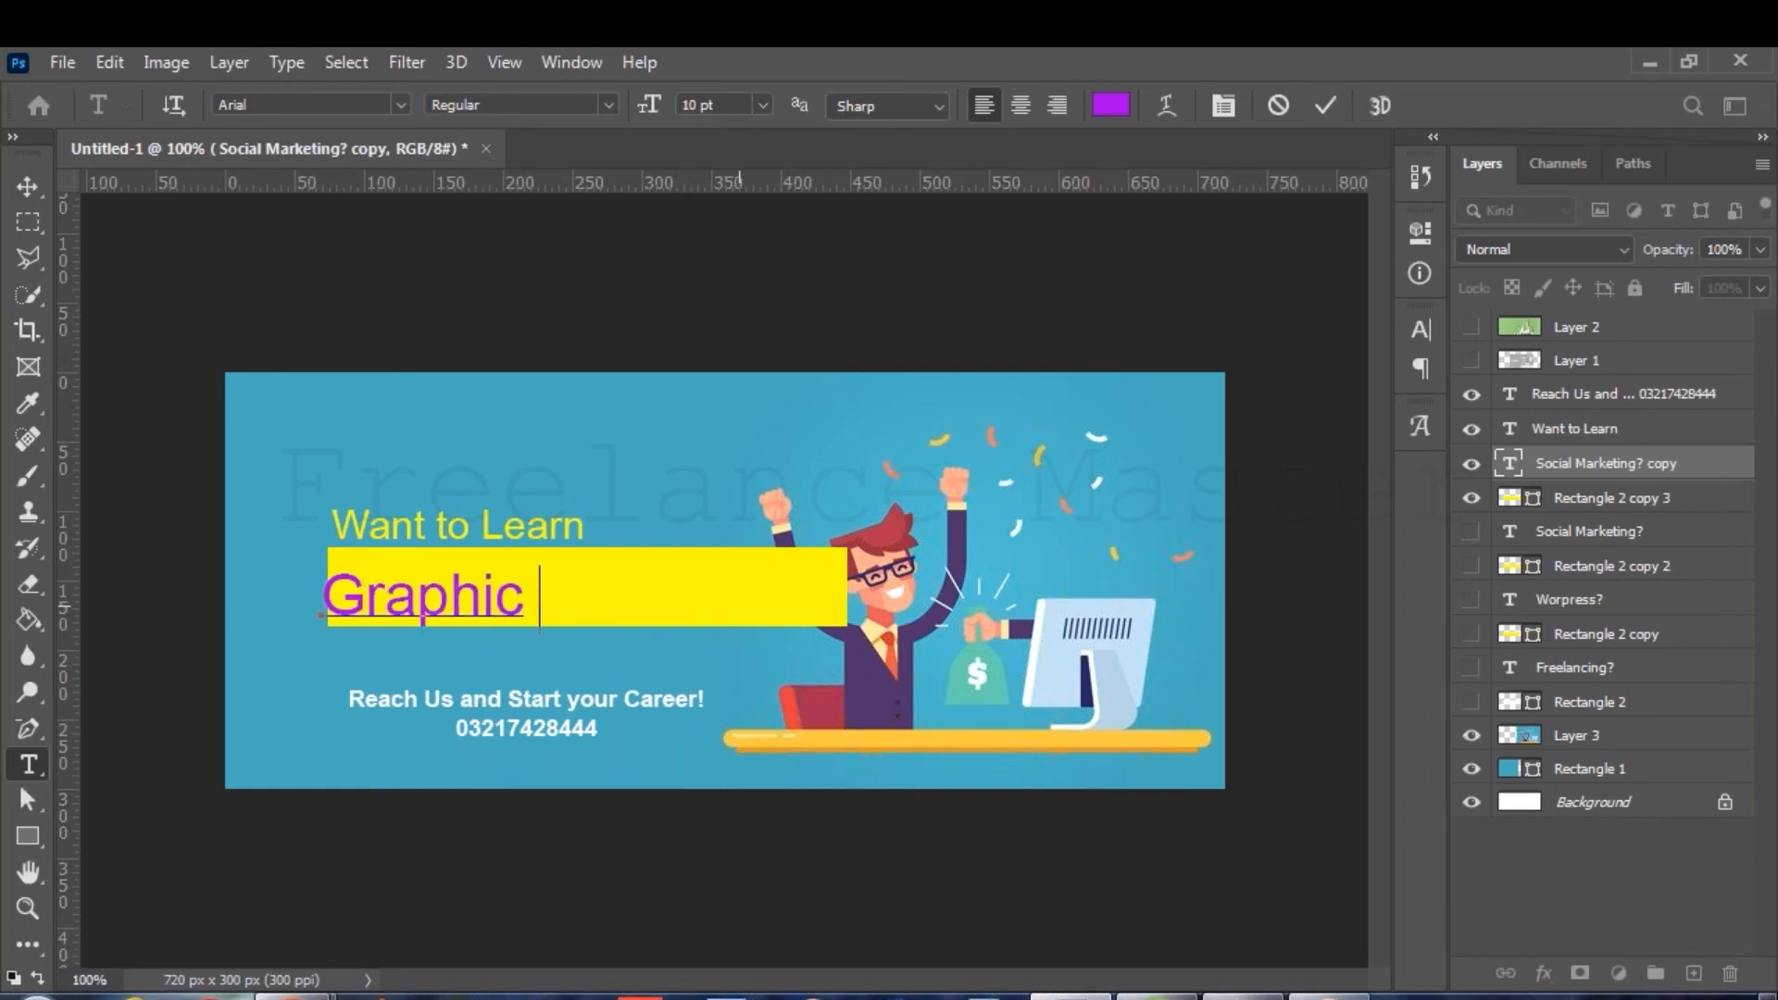
pyautogui.write('Design')
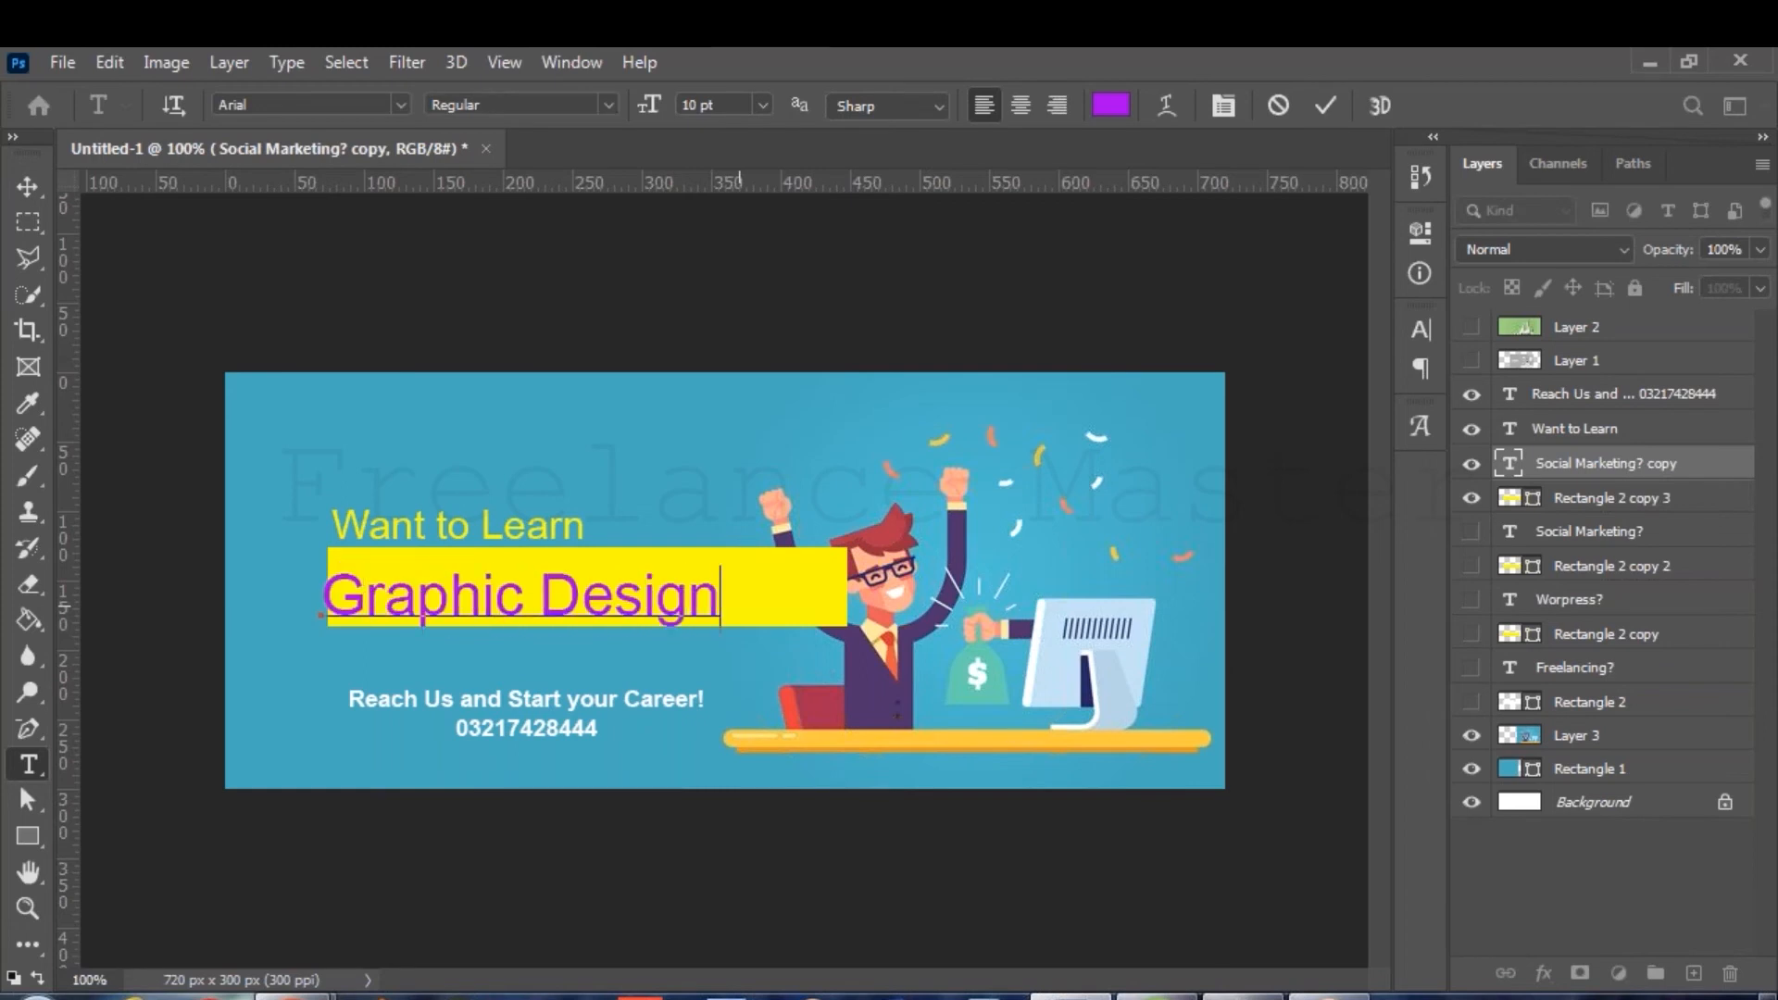
pyautogui.write('ing')
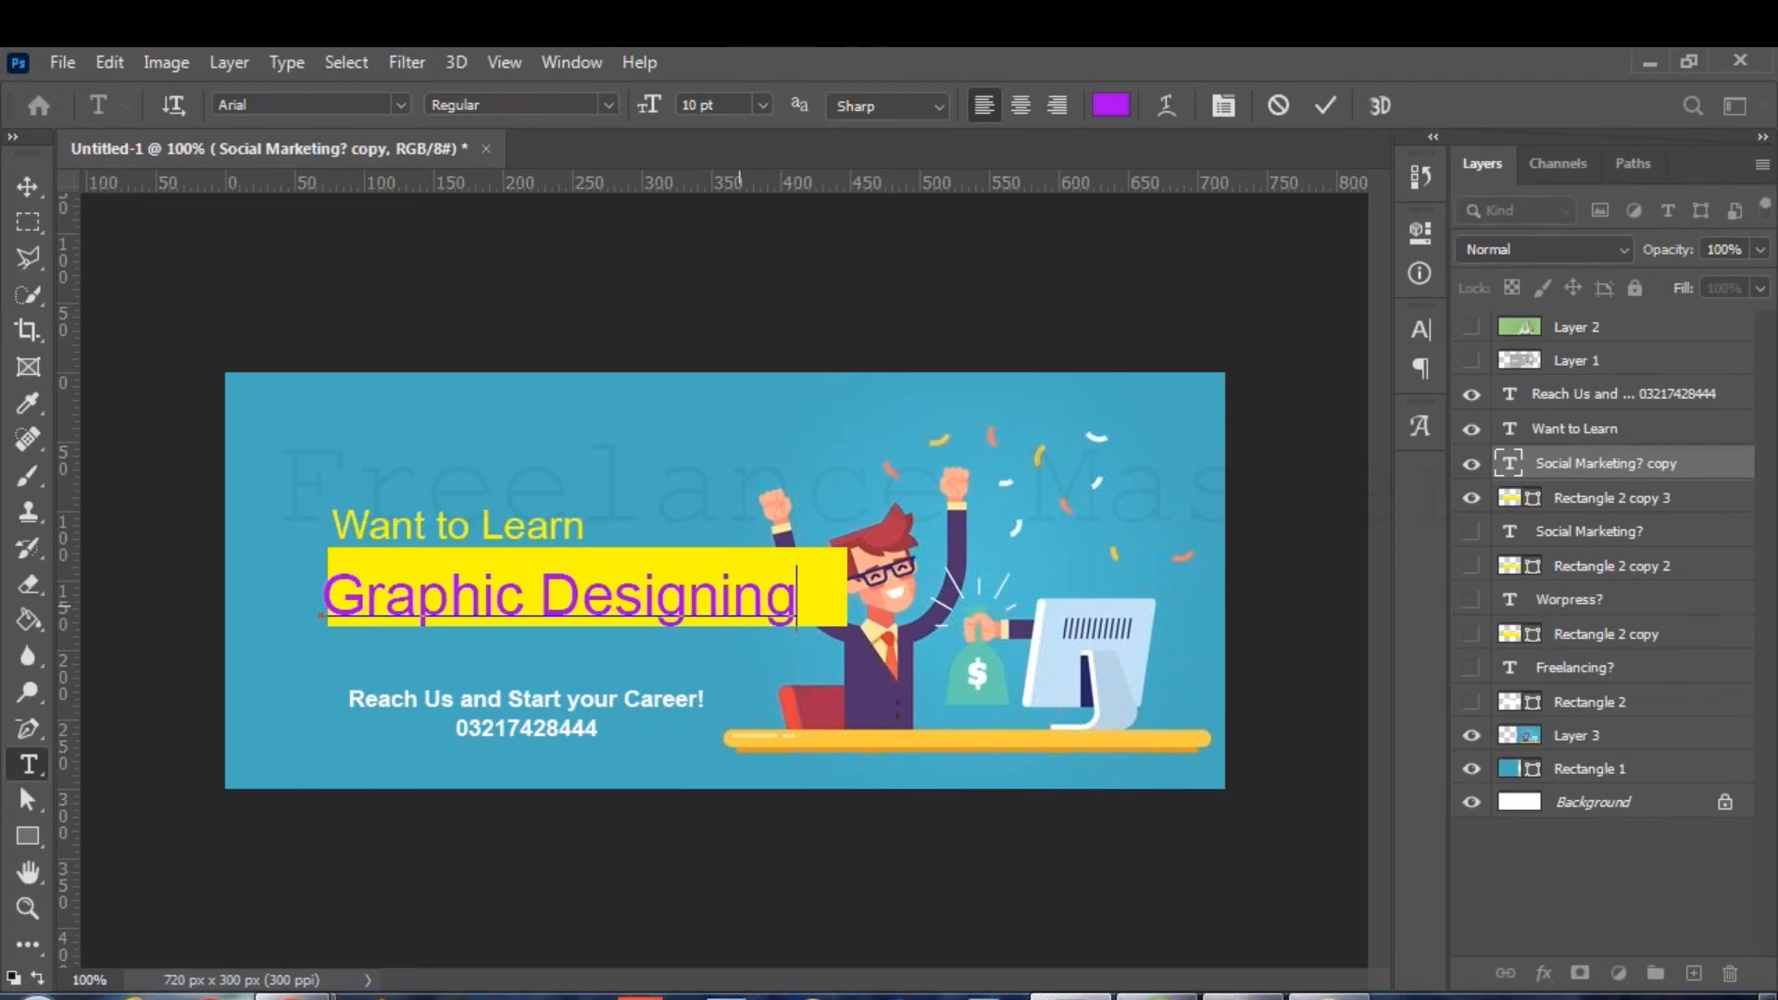
pyautogui.write('?')
# Set the headline to Bebas Neue 12 pt, shift it slightly right, and commit.
pyautogui.hotkey('ctrl', 'a')
pyautogui.click(314, 104)
pyautogui.write('Bebas Neue')
pyautogui.press('Return')
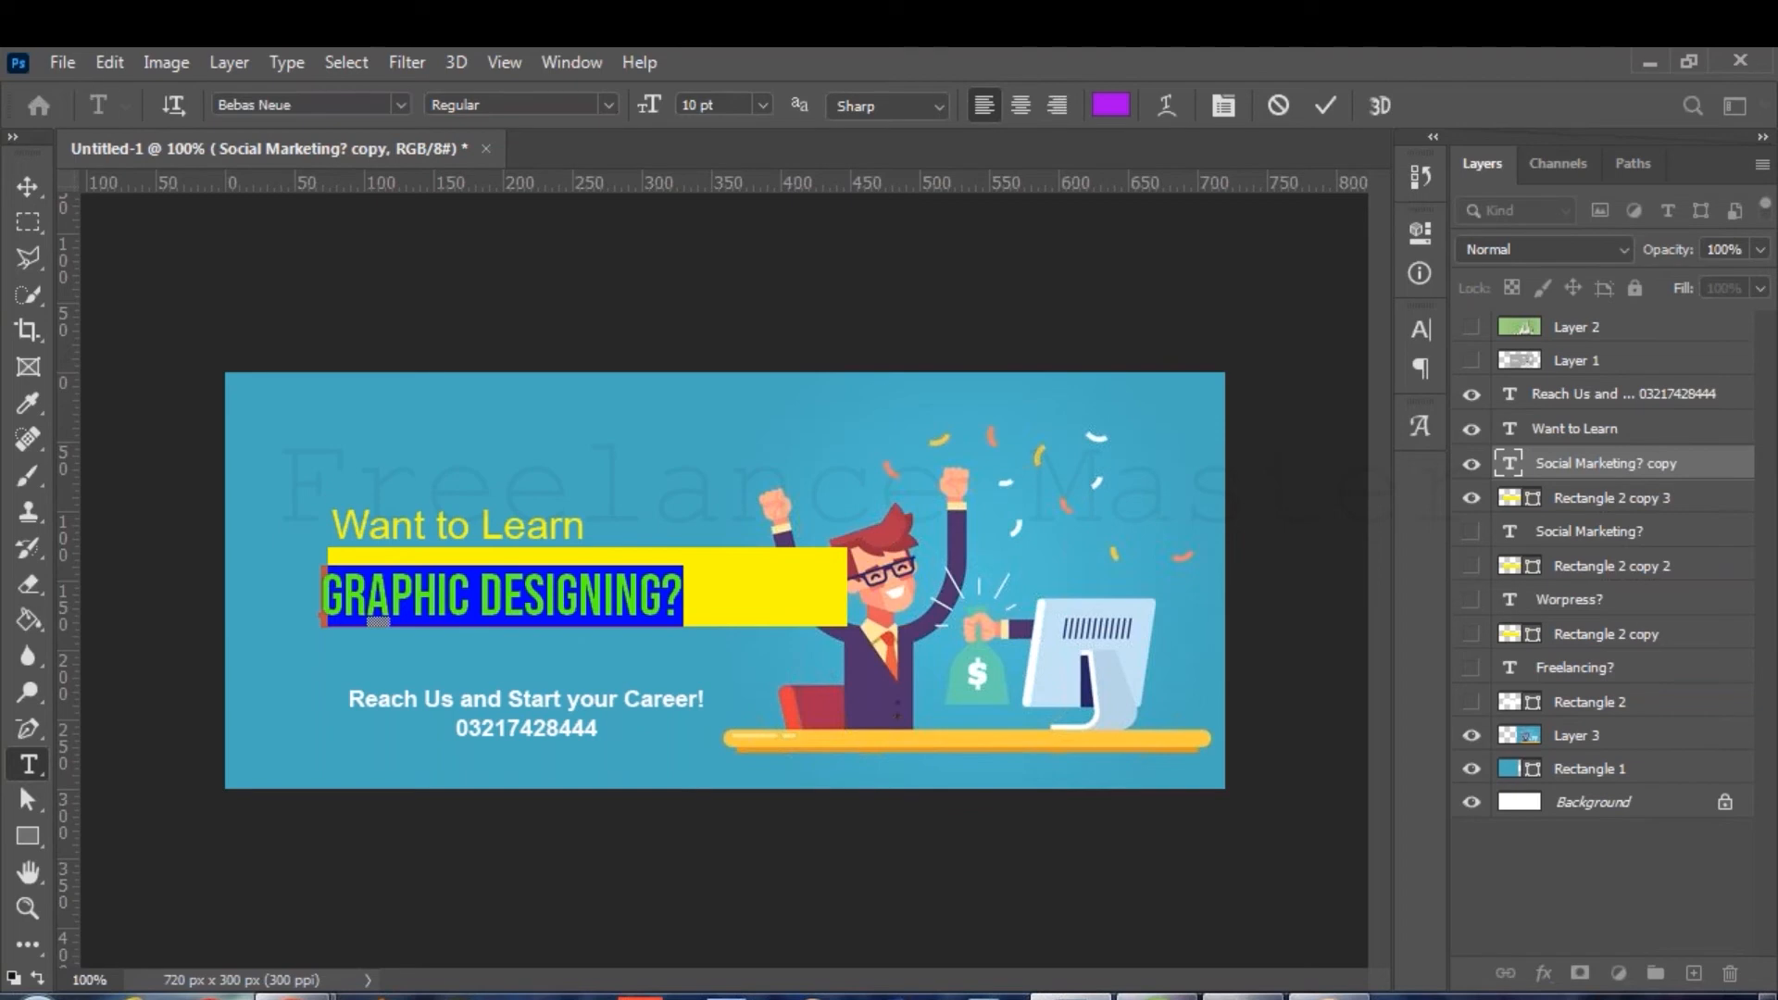
pyautogui.hotkey('ctrl', 'shift', '.')
pyautogui.hotkey('ctrl', 'shift', '.')
pyautogui.hotkey('ctrl', 'shift', ',')
pyautogui.moveTo(758, 648)
pyautogui.mouseDown()
pyautogui.moveTo(789, 637)
pyautogui.moveTo(775, 646)
pyautogui.mouseUp()
pyautogui.click(1324, 104)
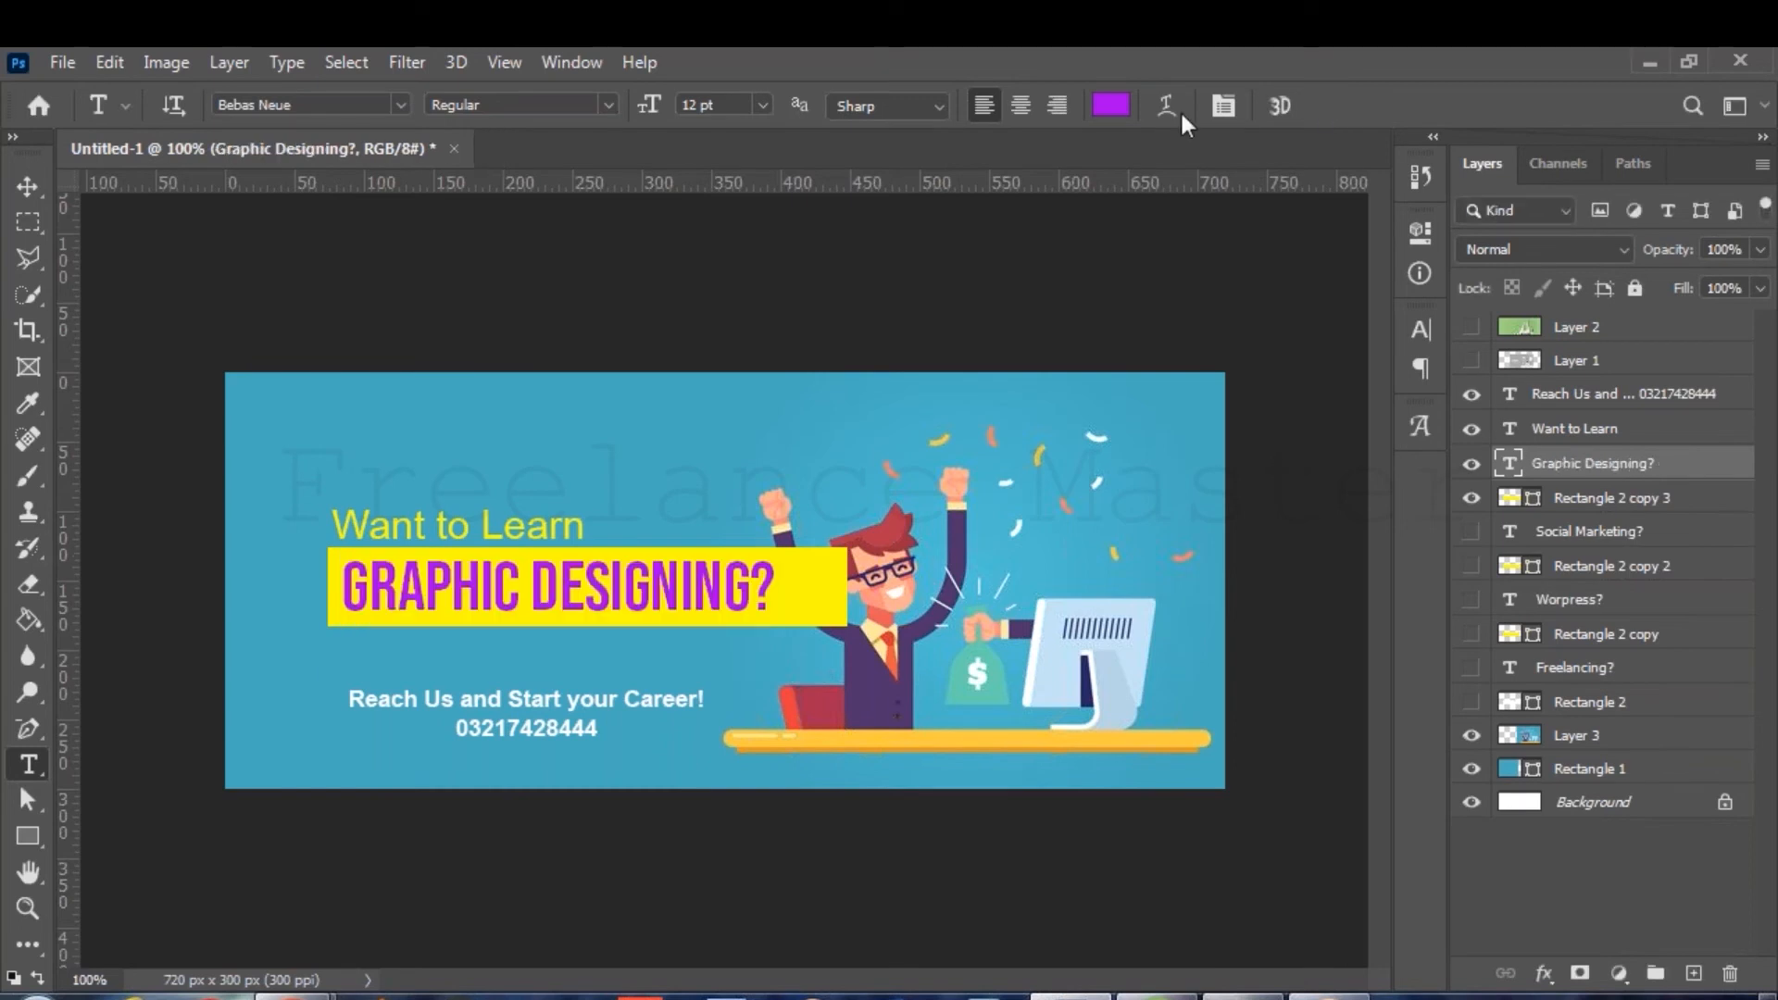
# Change the GRAPHIC DESIGNING? text colour to green in the Color Picker.
pyautogui.click(1110, 105)
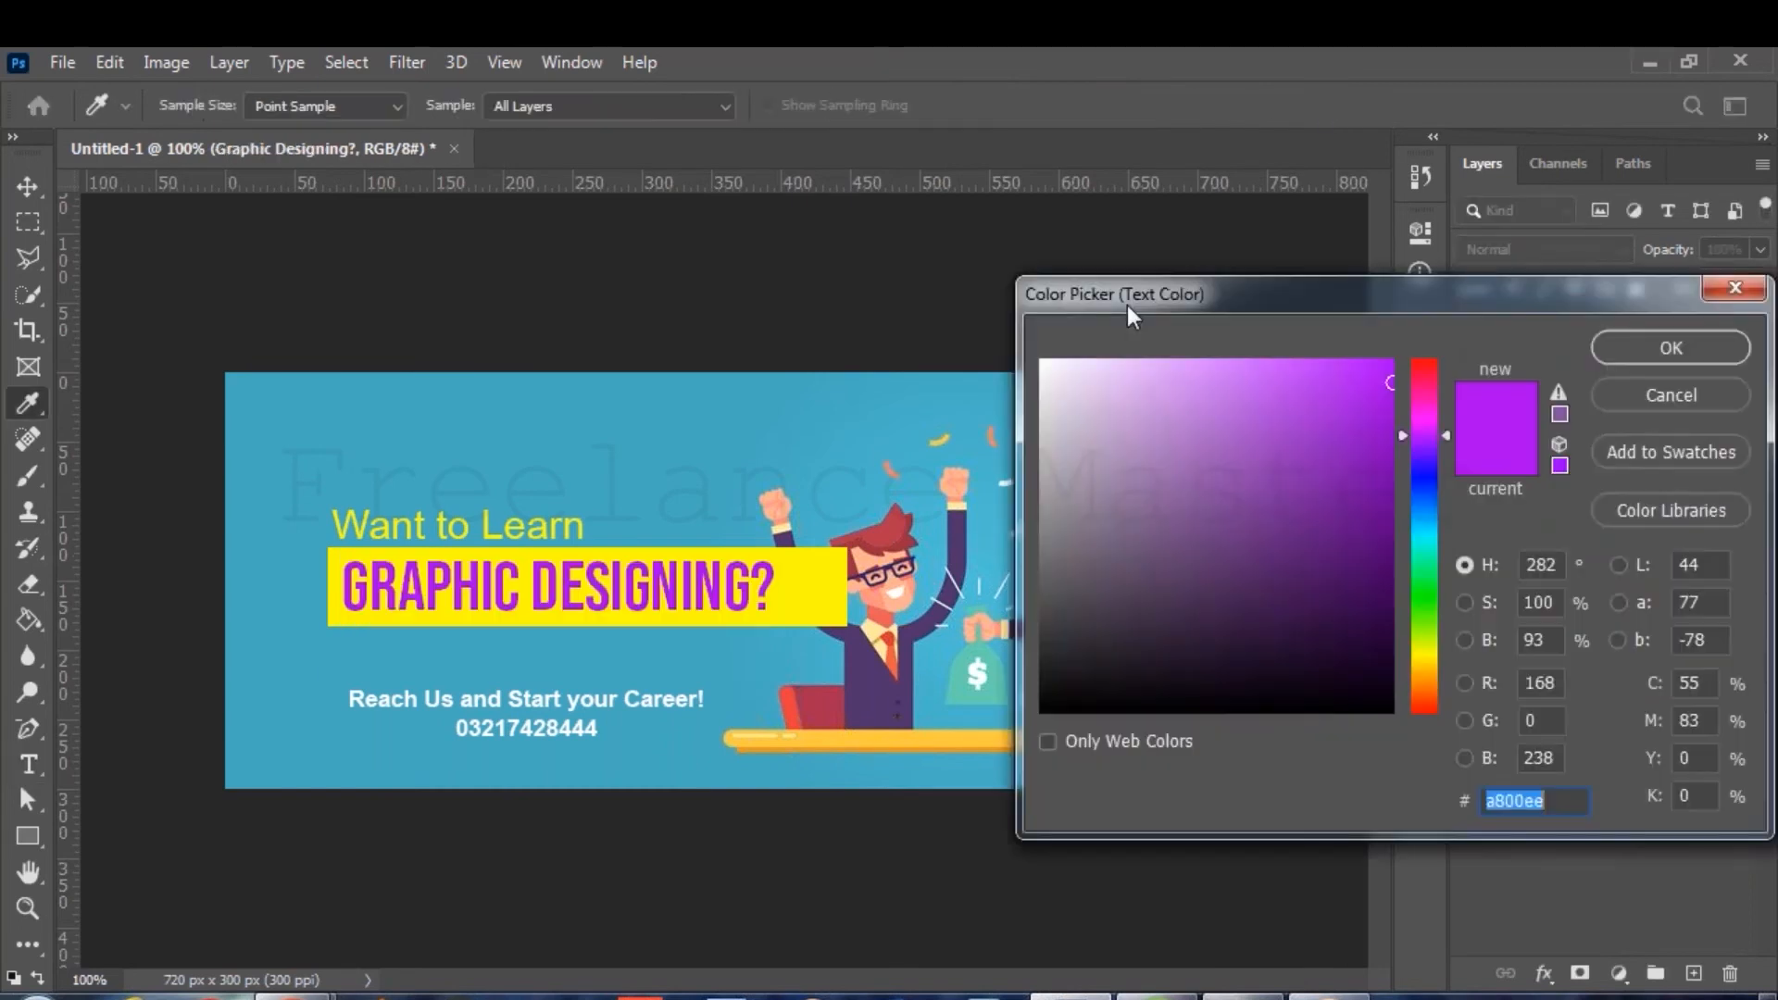
pyautogui.click(1426, 524)
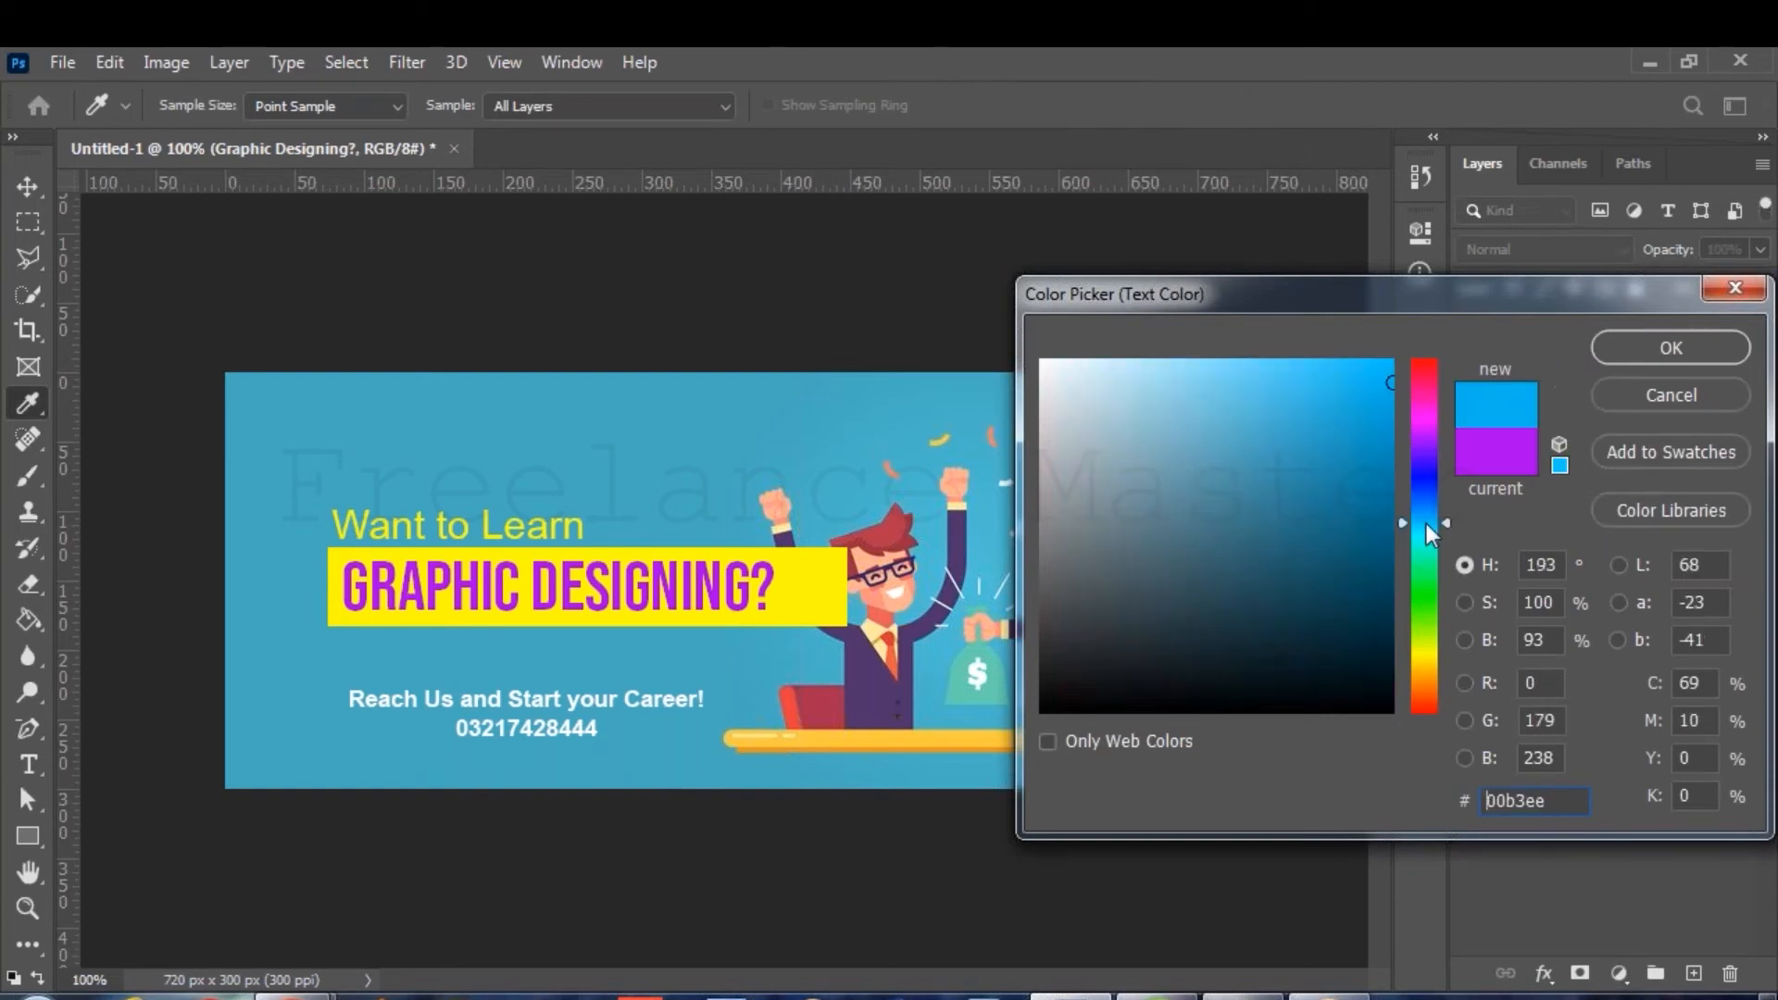
pyautogui.moveTo(1426, 525); pyautogui.dragTo(1423, 538)
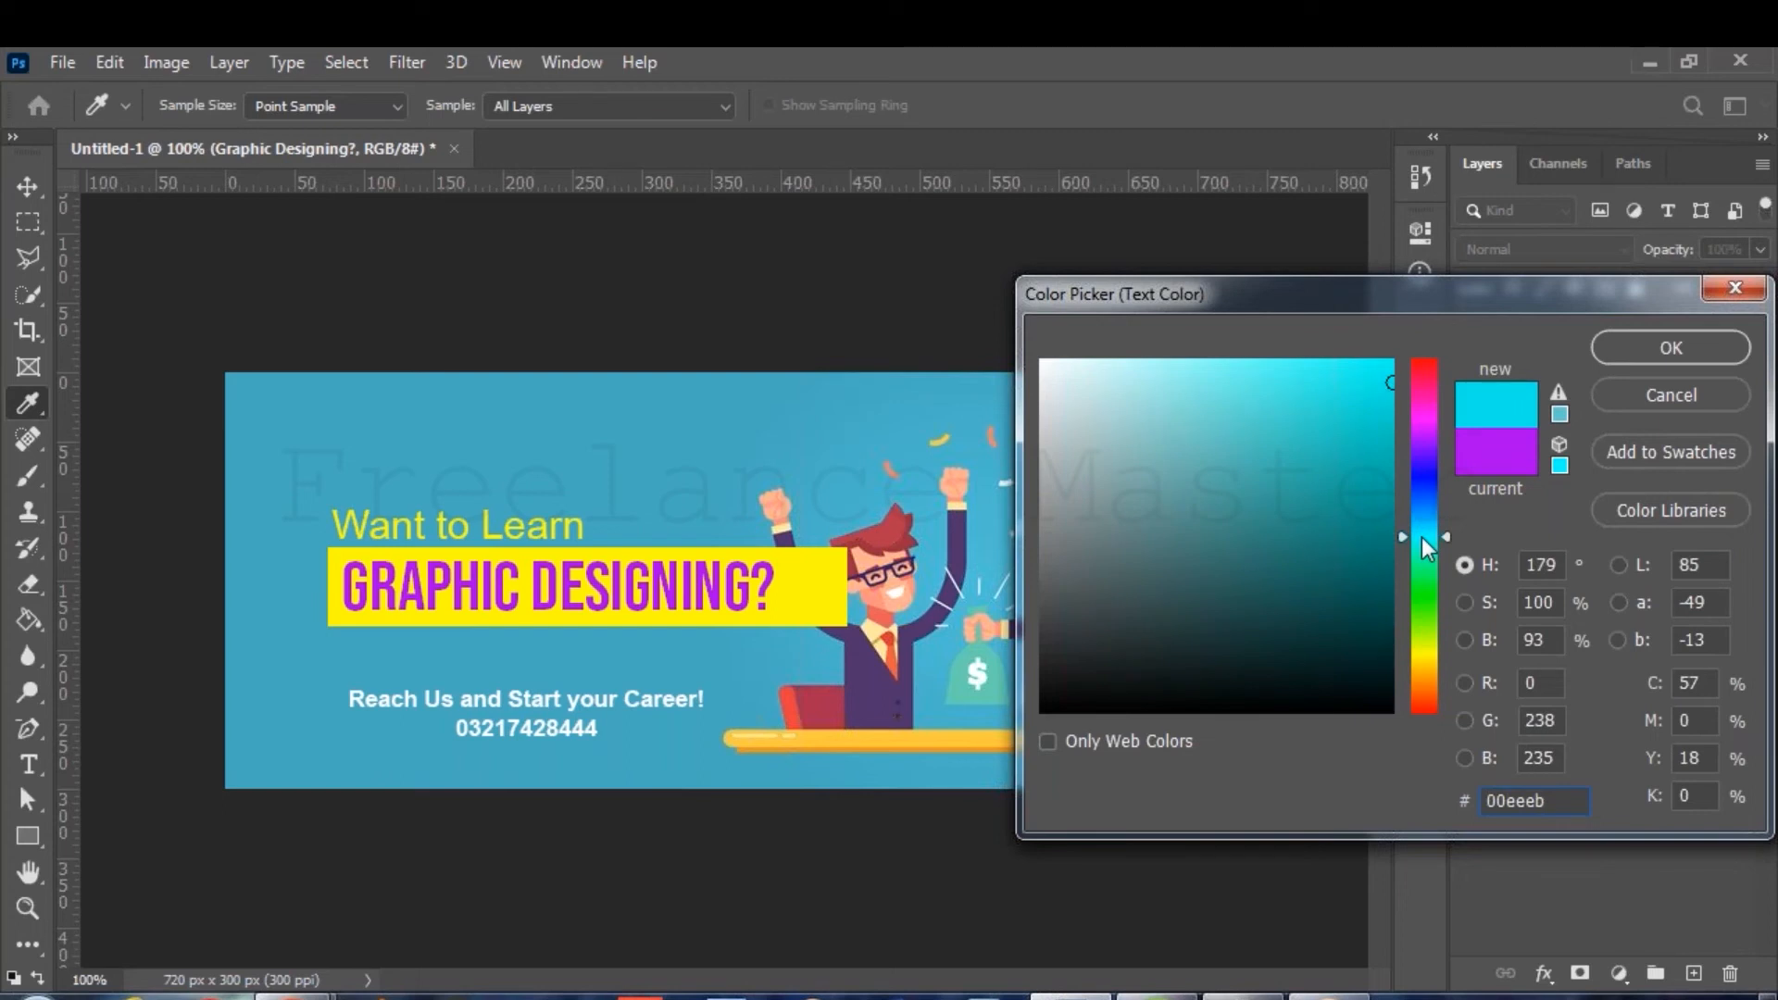
pyautogui.moveTo(1426, 548); pyautogui.dragTo(1429, 573)
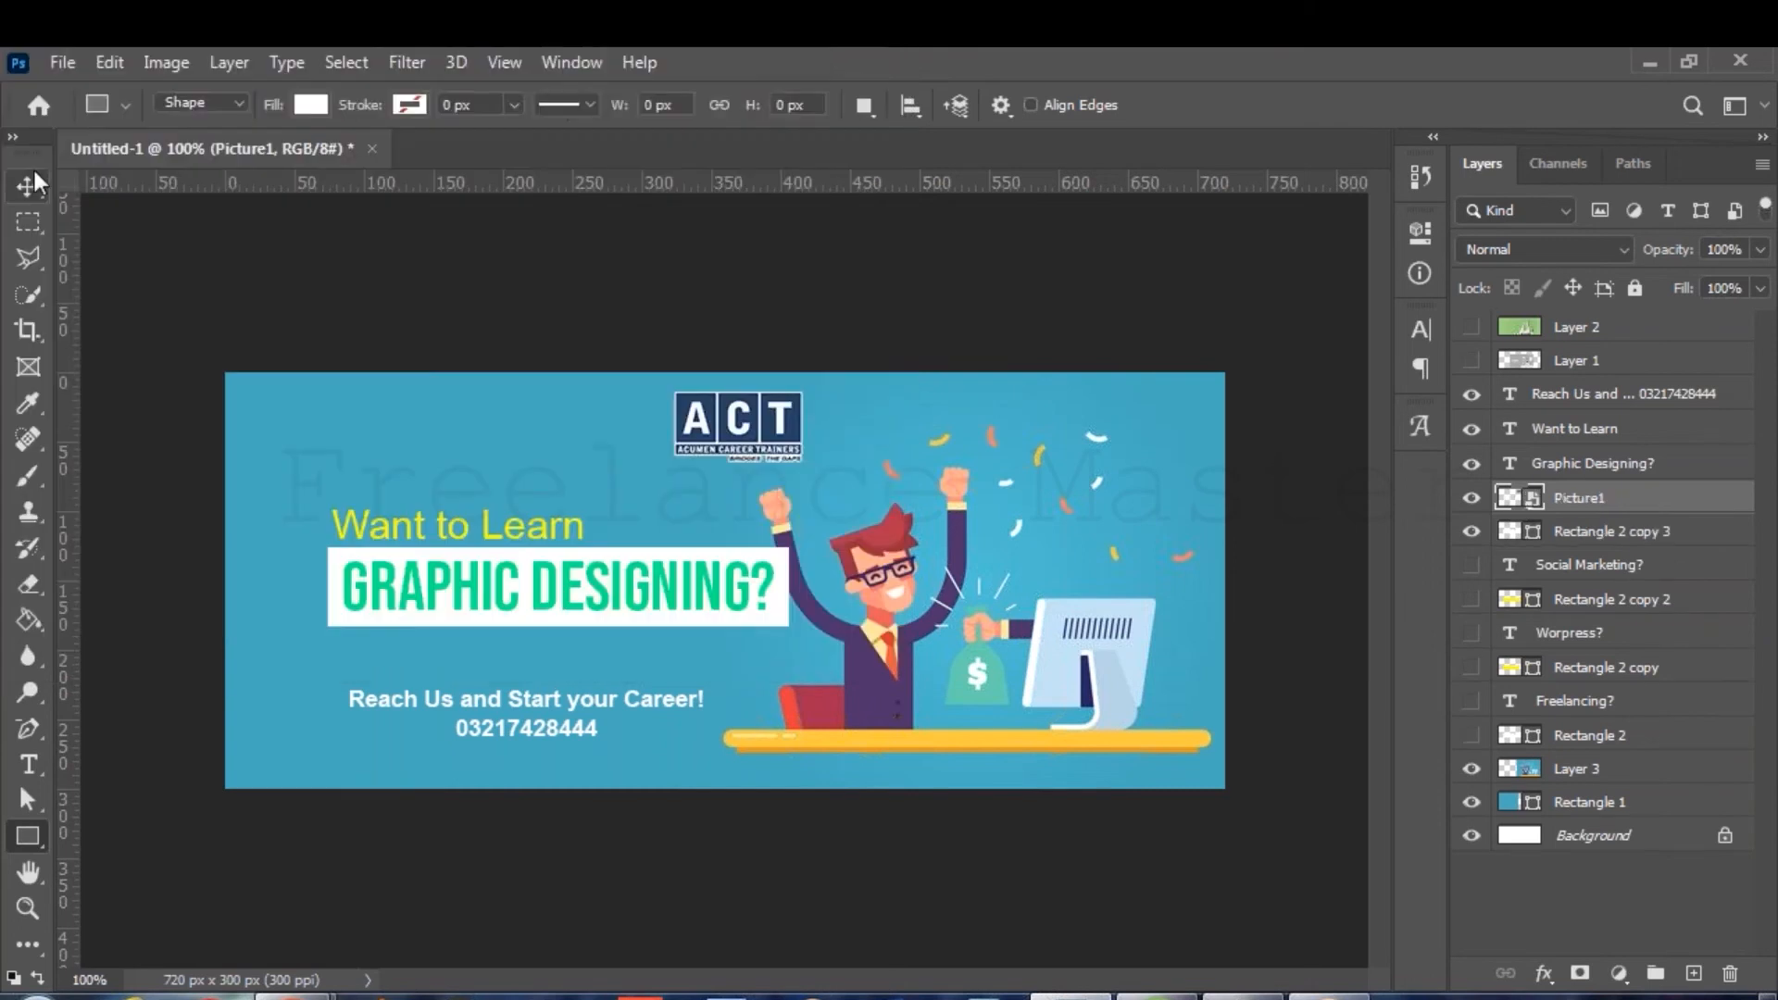
# Commit the placed ACT logo as layer Picture1 at the top centre of the banner.
pyautogui.press('v')
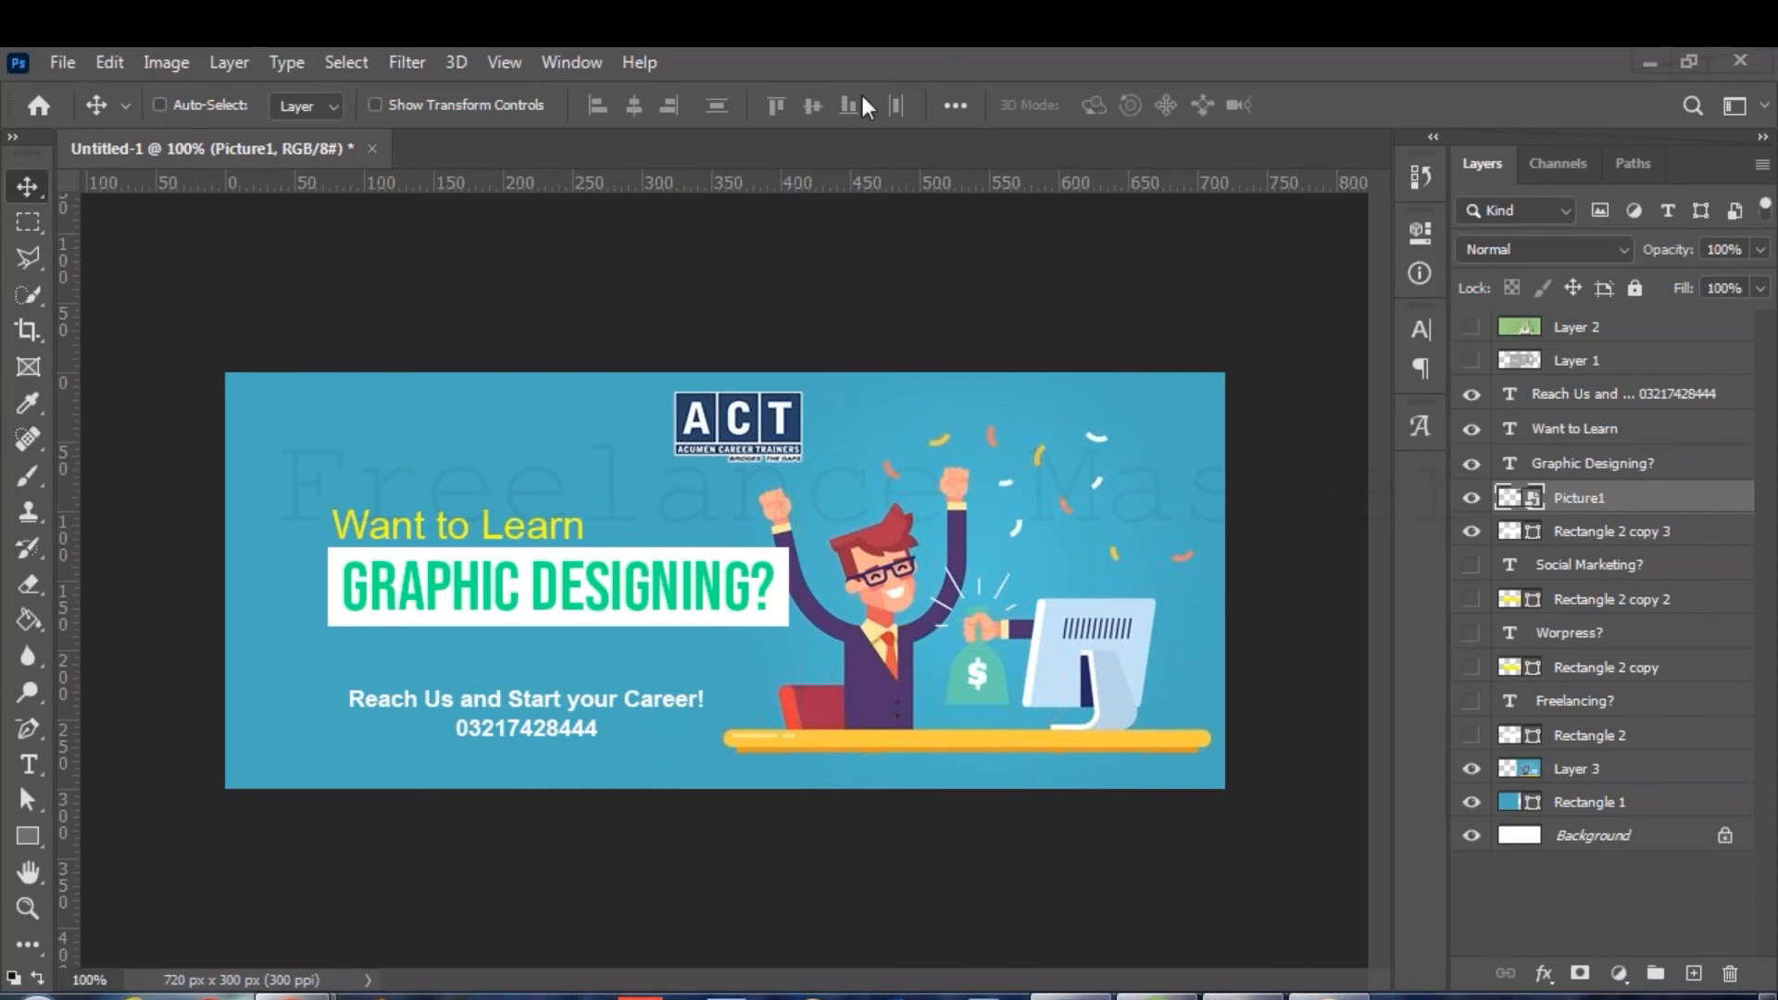
pyautogui.click(586, 65)
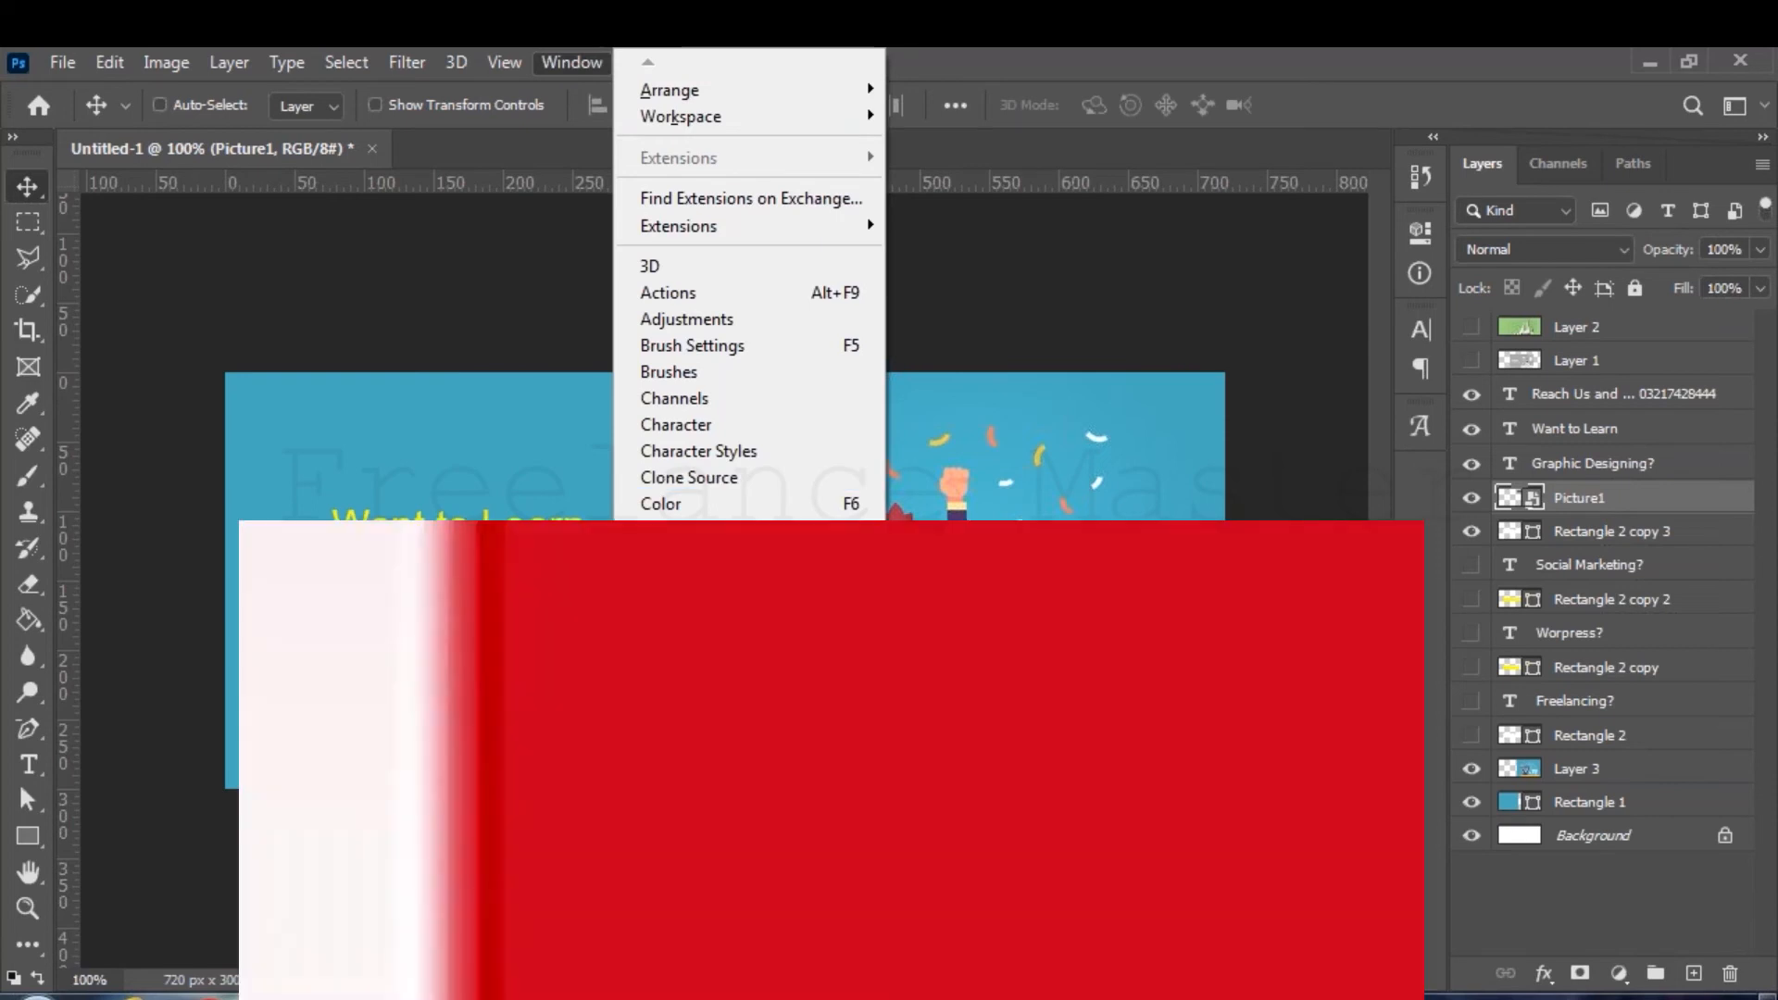
# Show the Timeline panel and switch it to Create Frame Animation mode.
pyautogui.moveTo(802, 996)
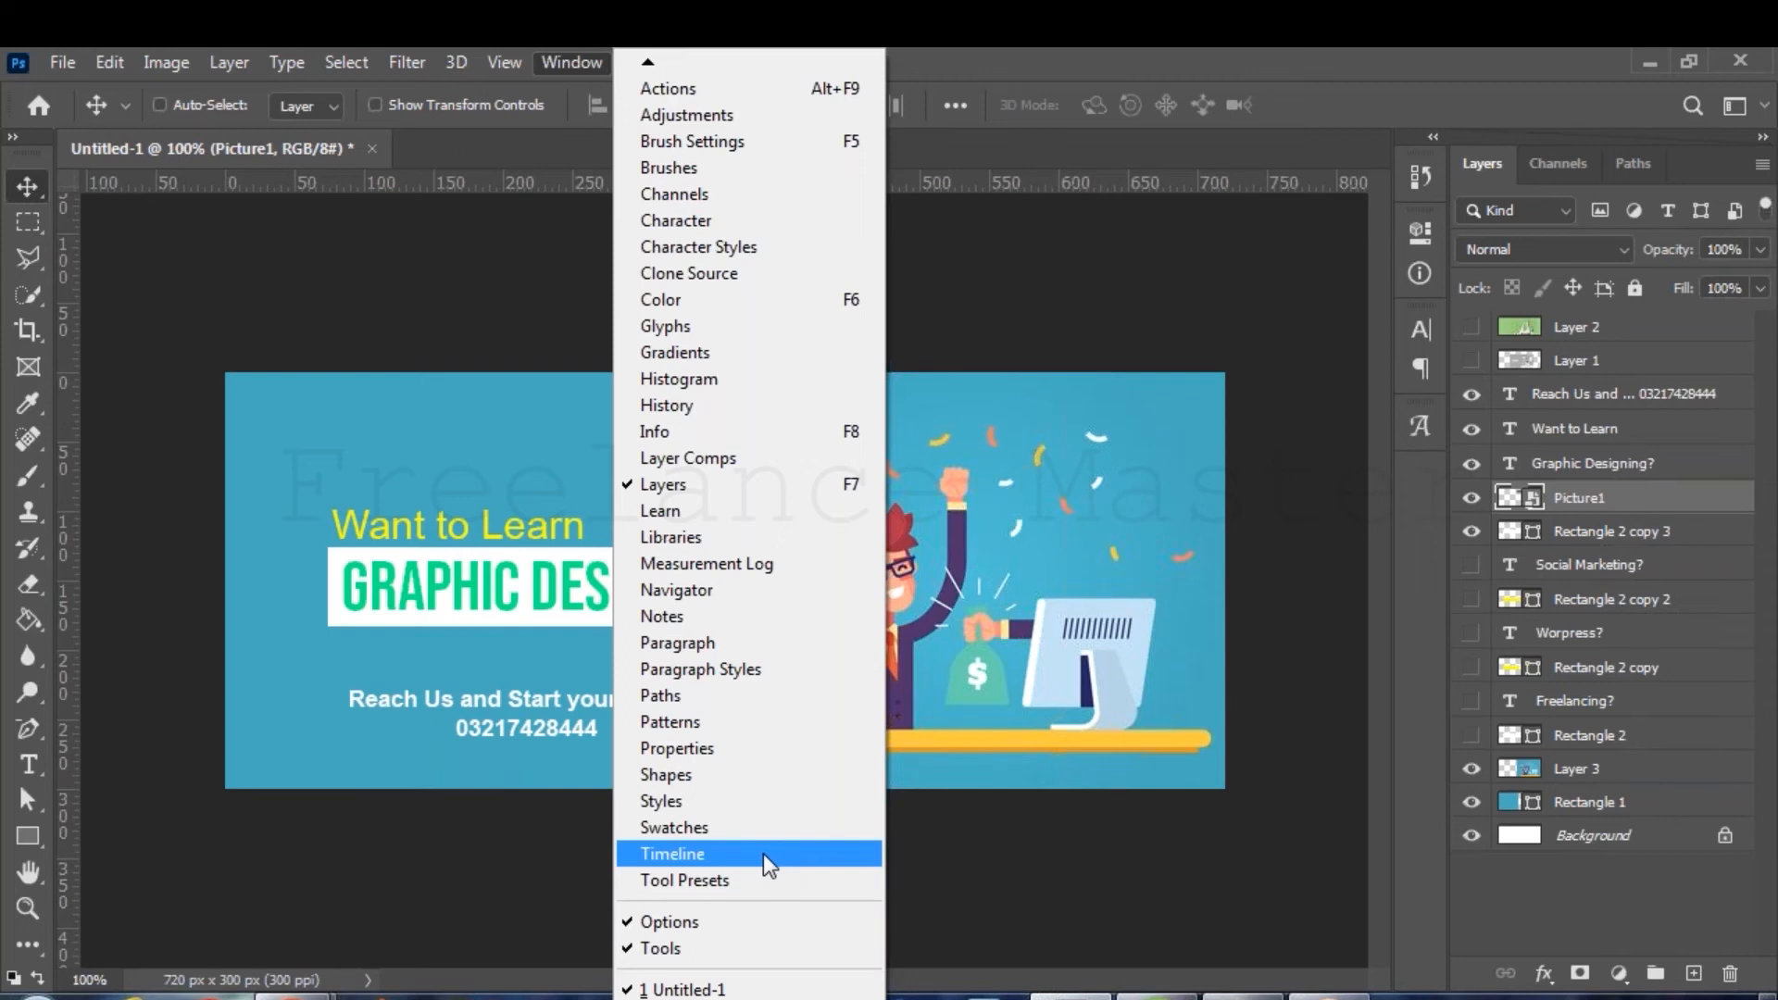
pyautogui.click(763, 854)
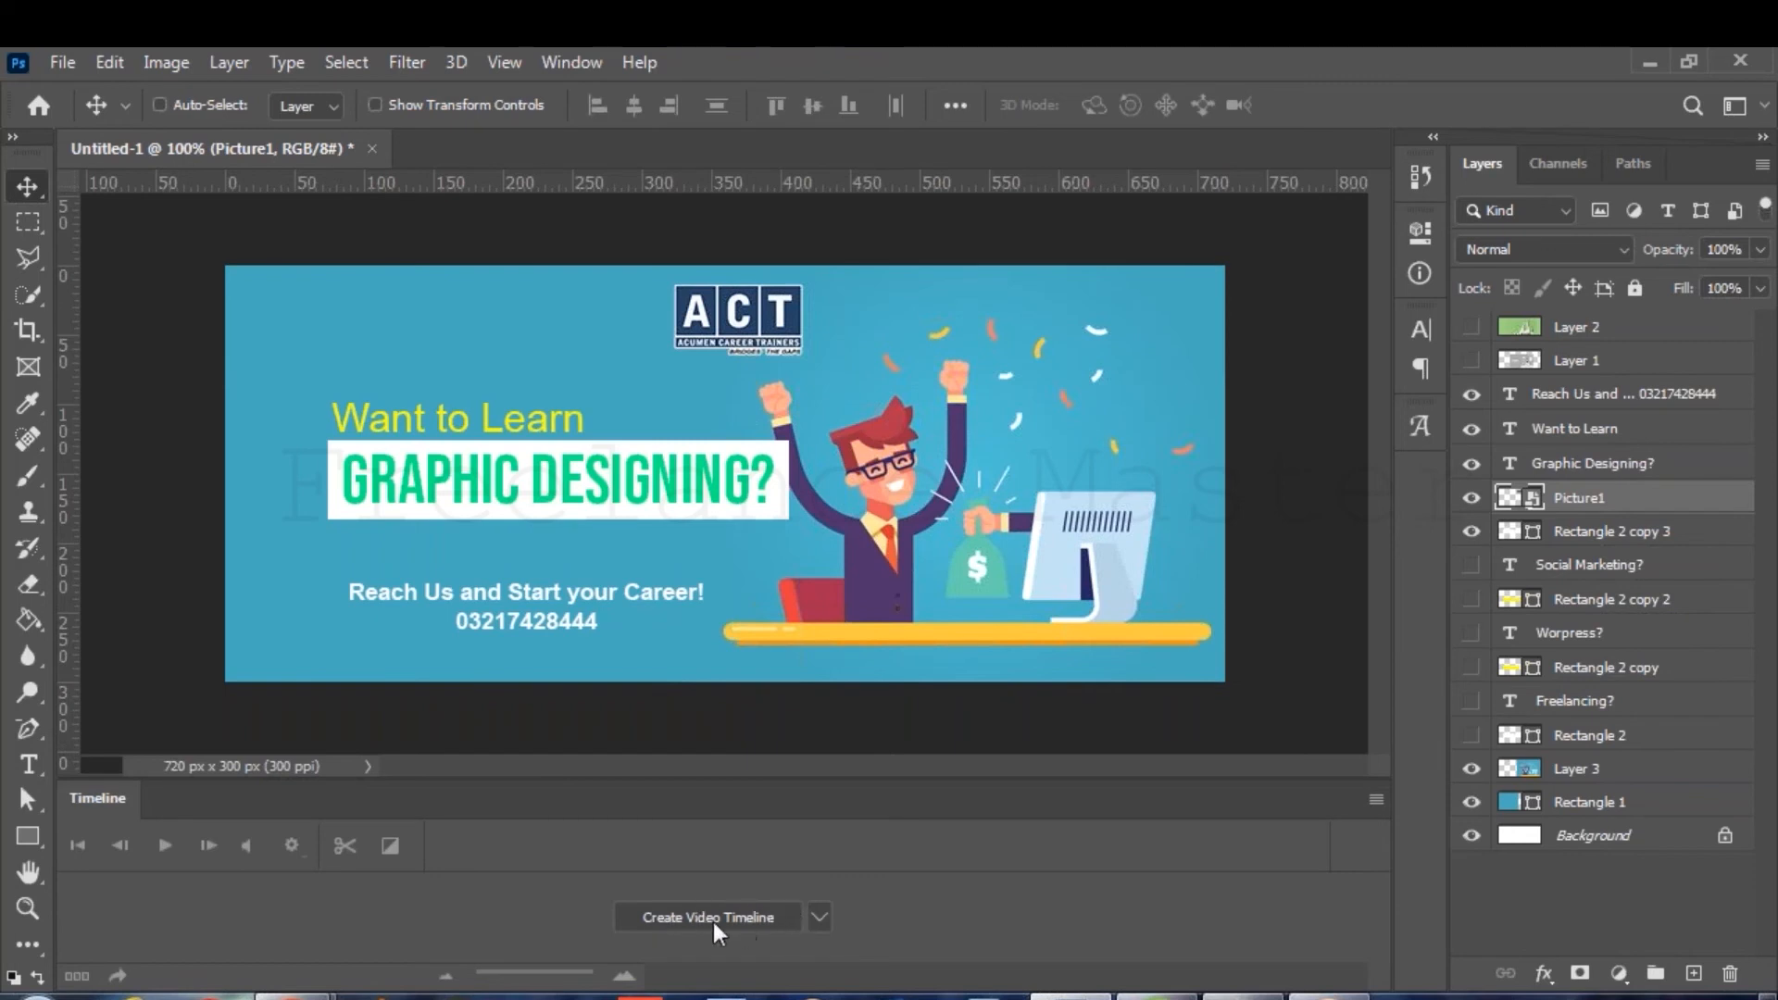
pyautogui.click(818, 919)
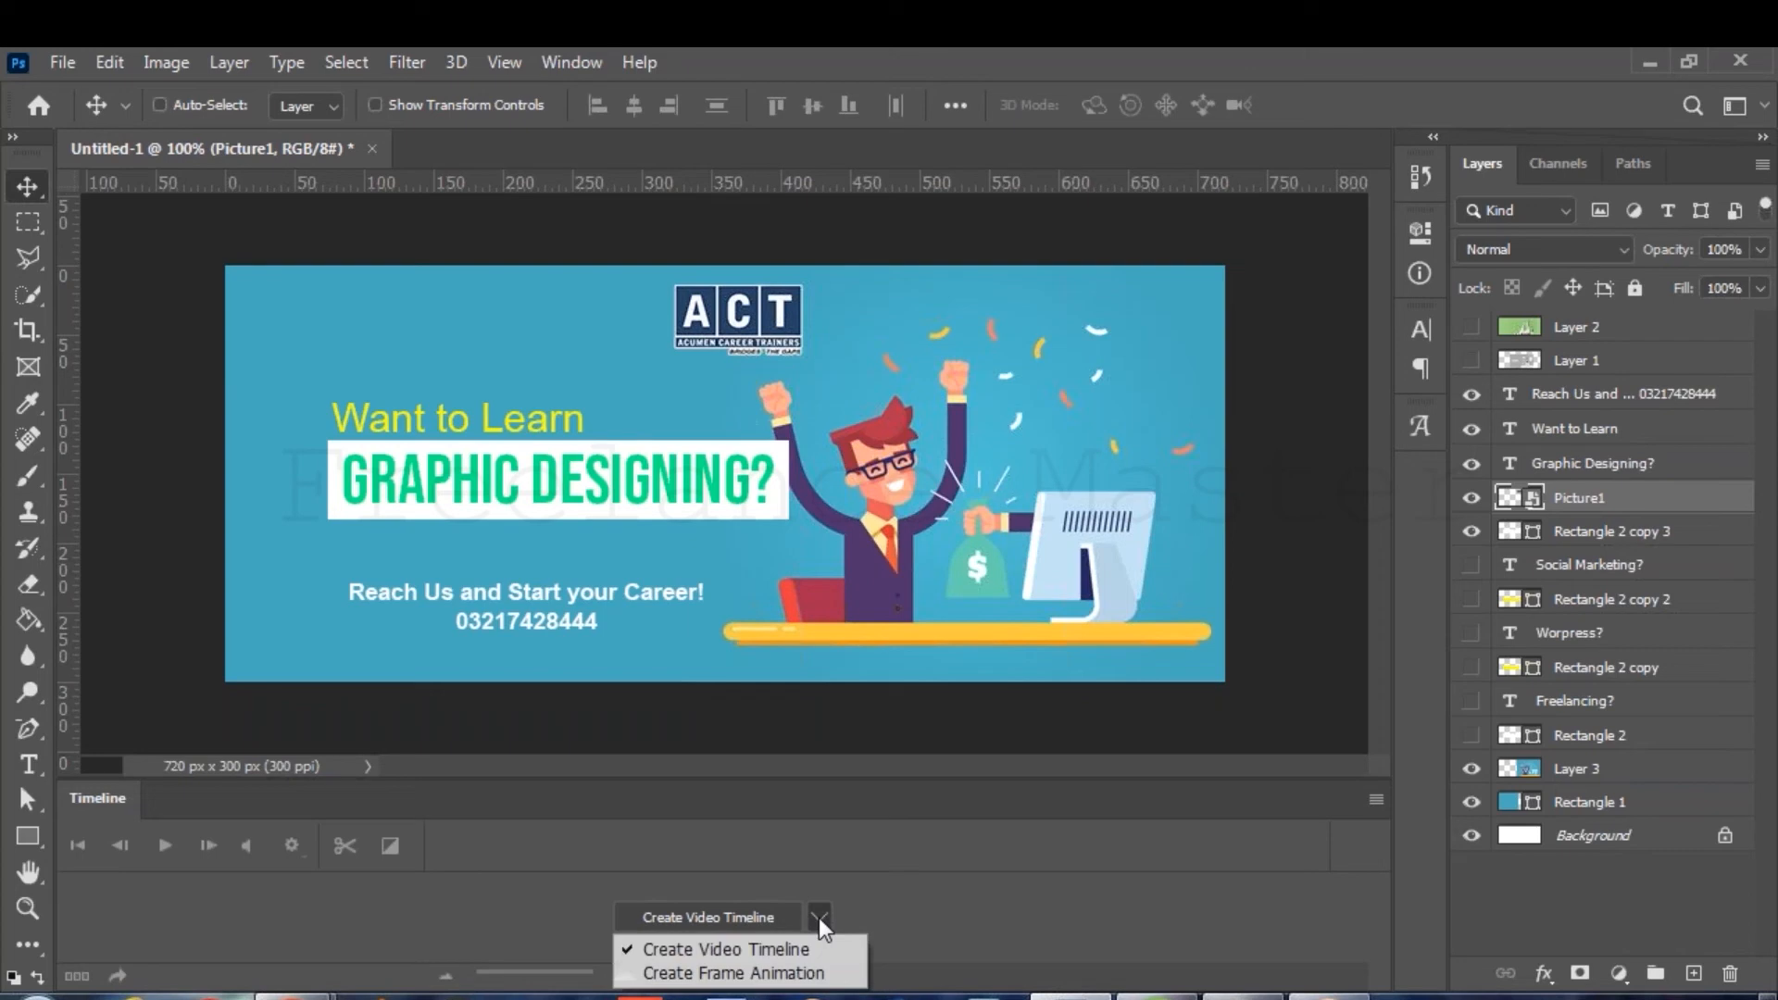
pyautogui.click(834, 973)
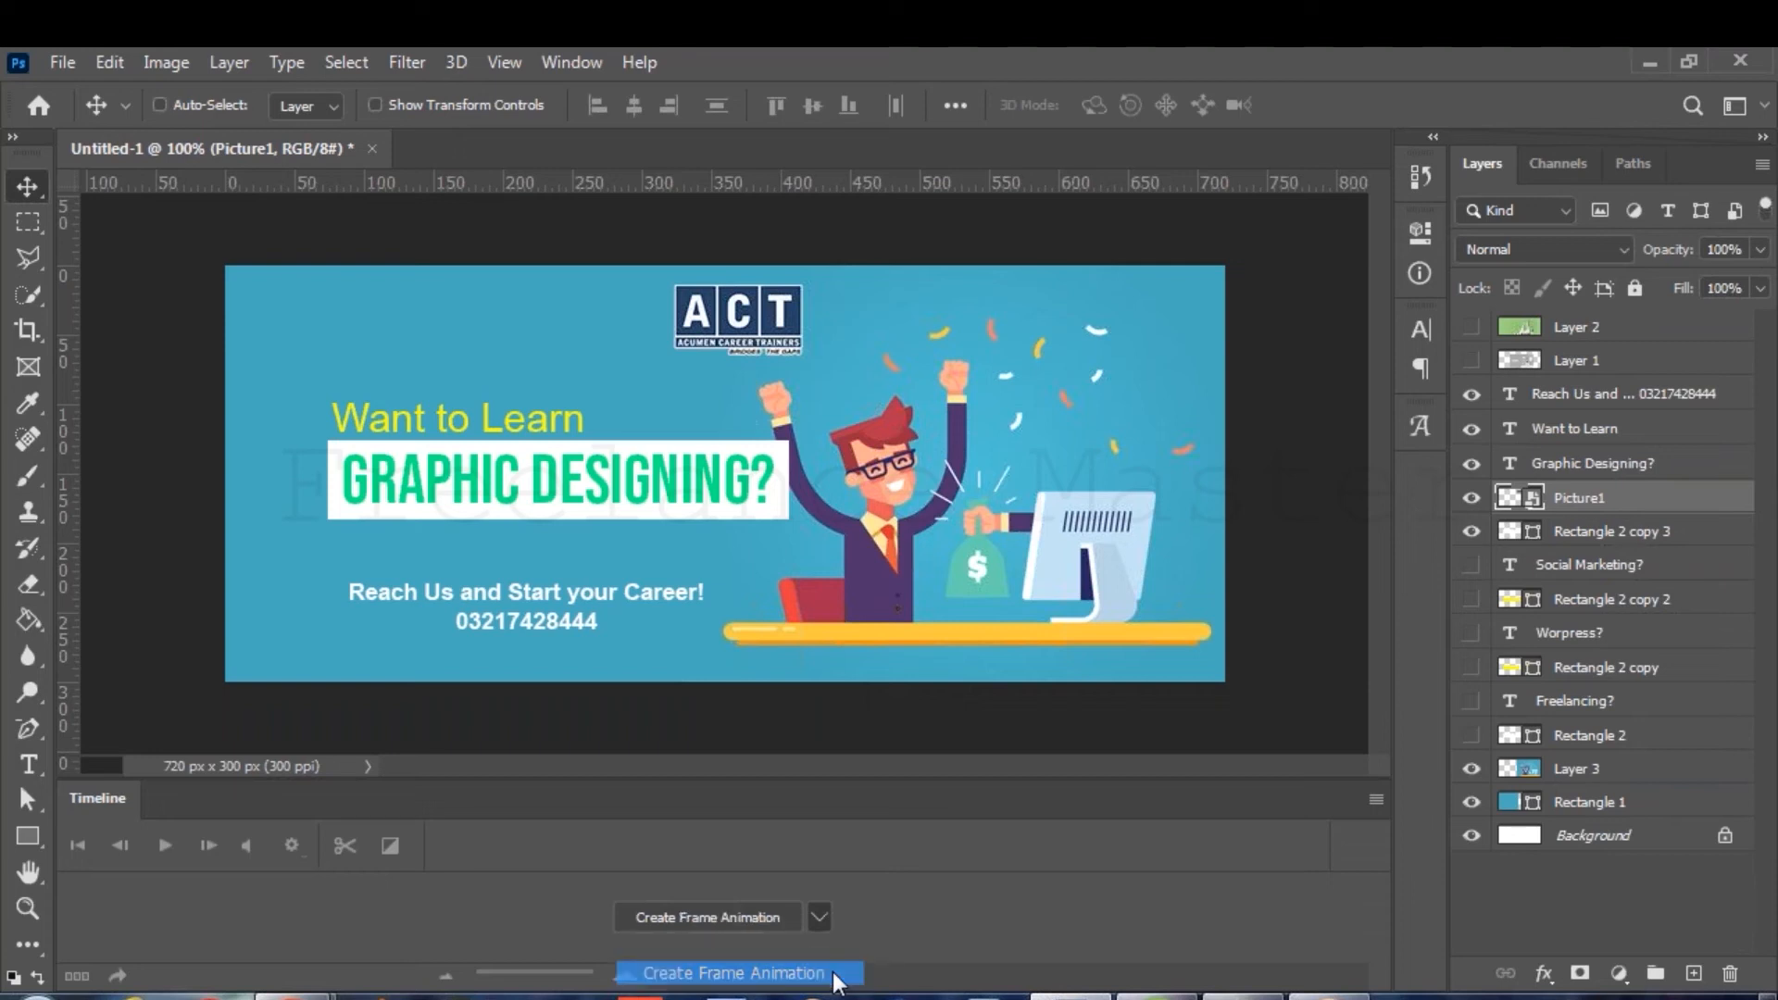
# Create the first animation frame and give it a 0.2-second delay.
pyautogui.click(739, 918)
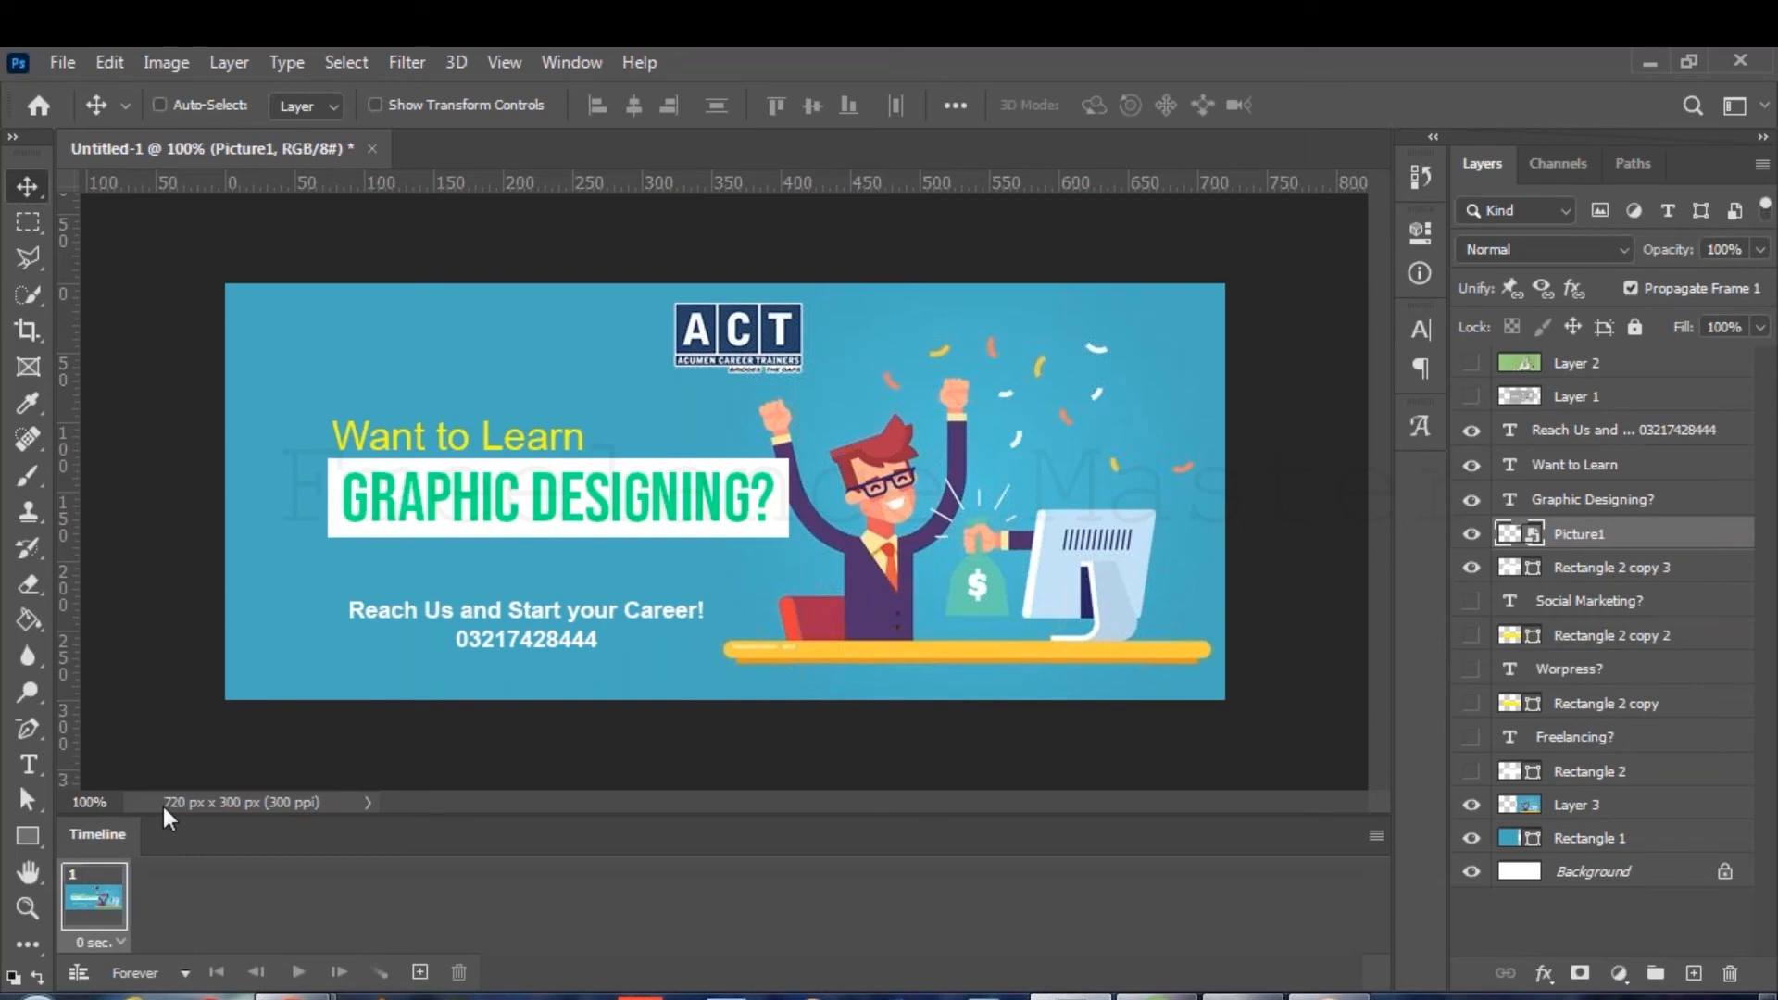
pyautogui.click(116, 945)
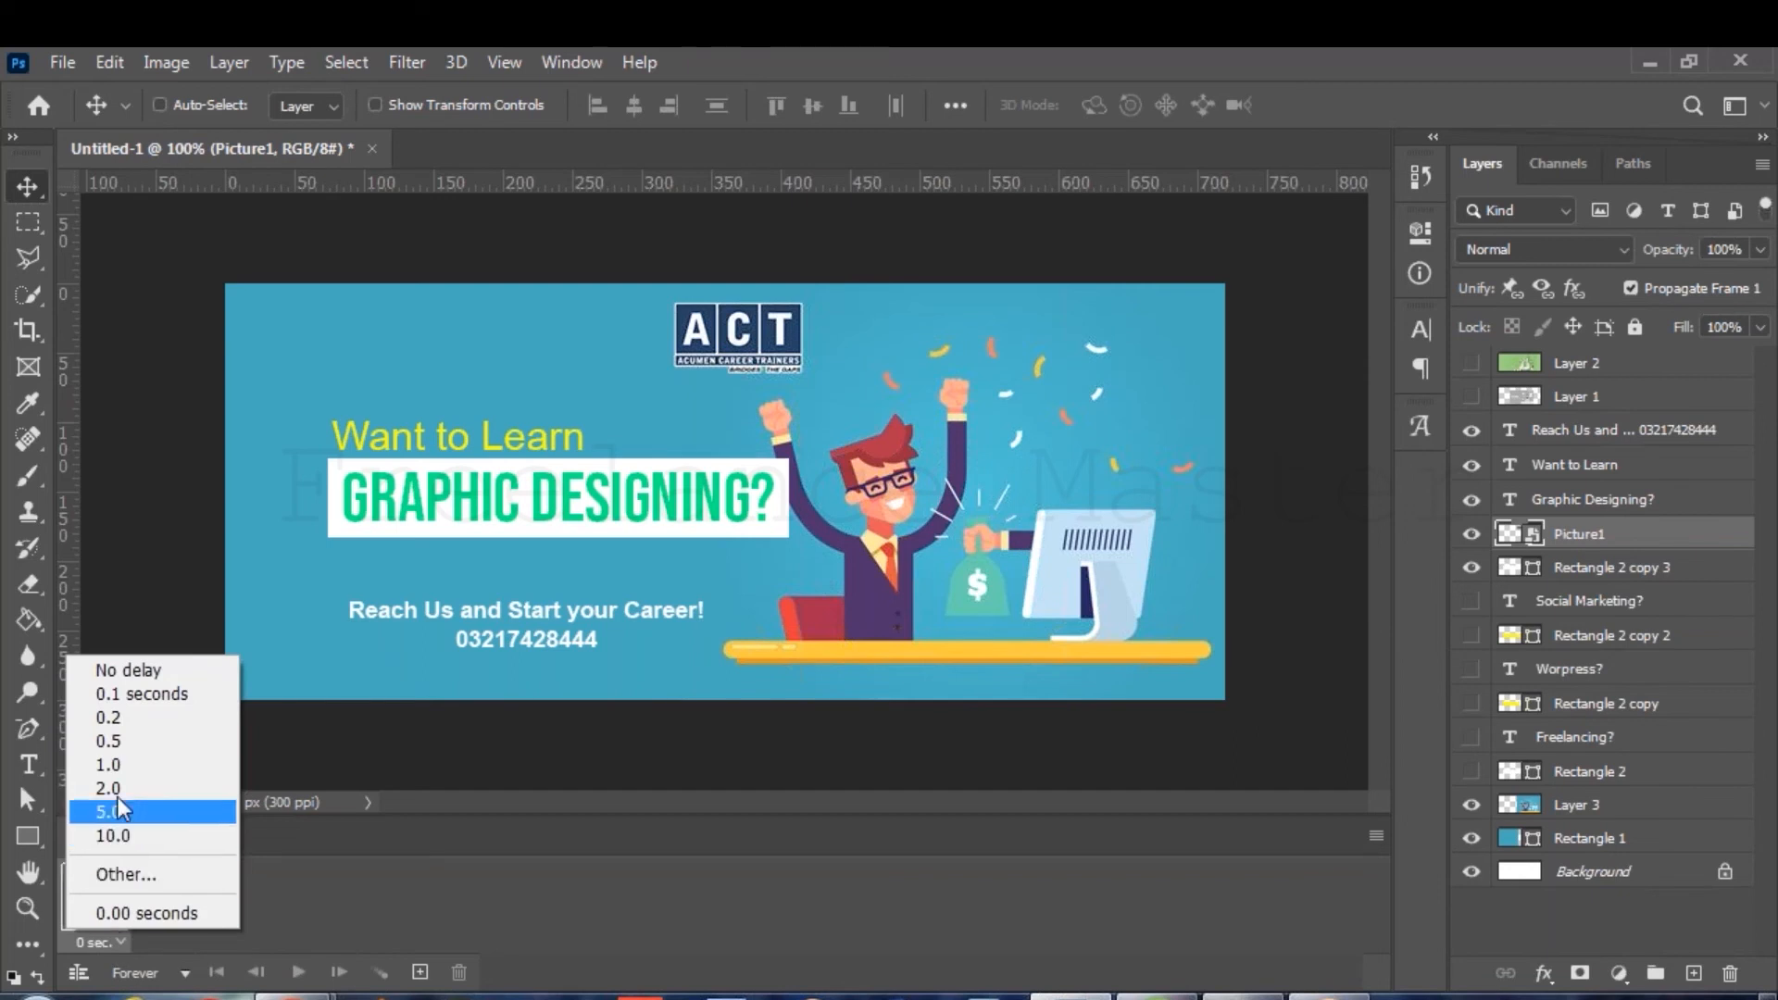
pyautogui.click(129, 719)
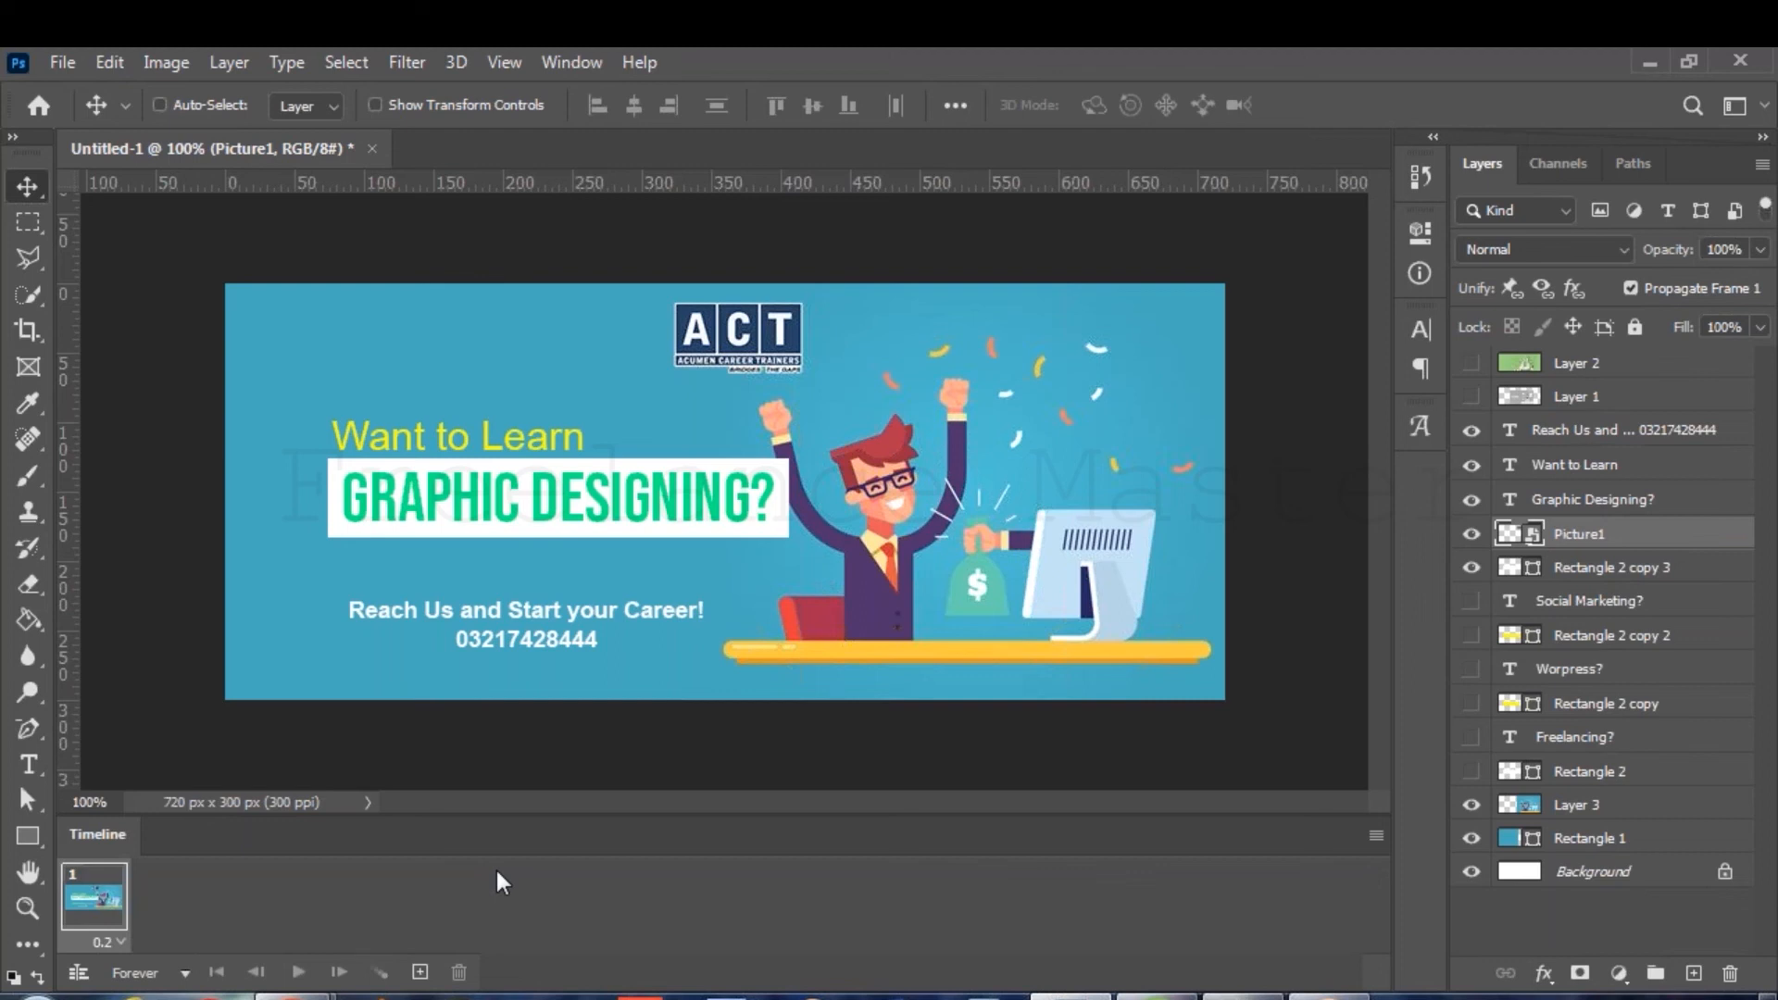
# Add frame 2 showing the SOCIAL MARKETING? headline on its yellow bar.
pyautogui.click(419, 972)
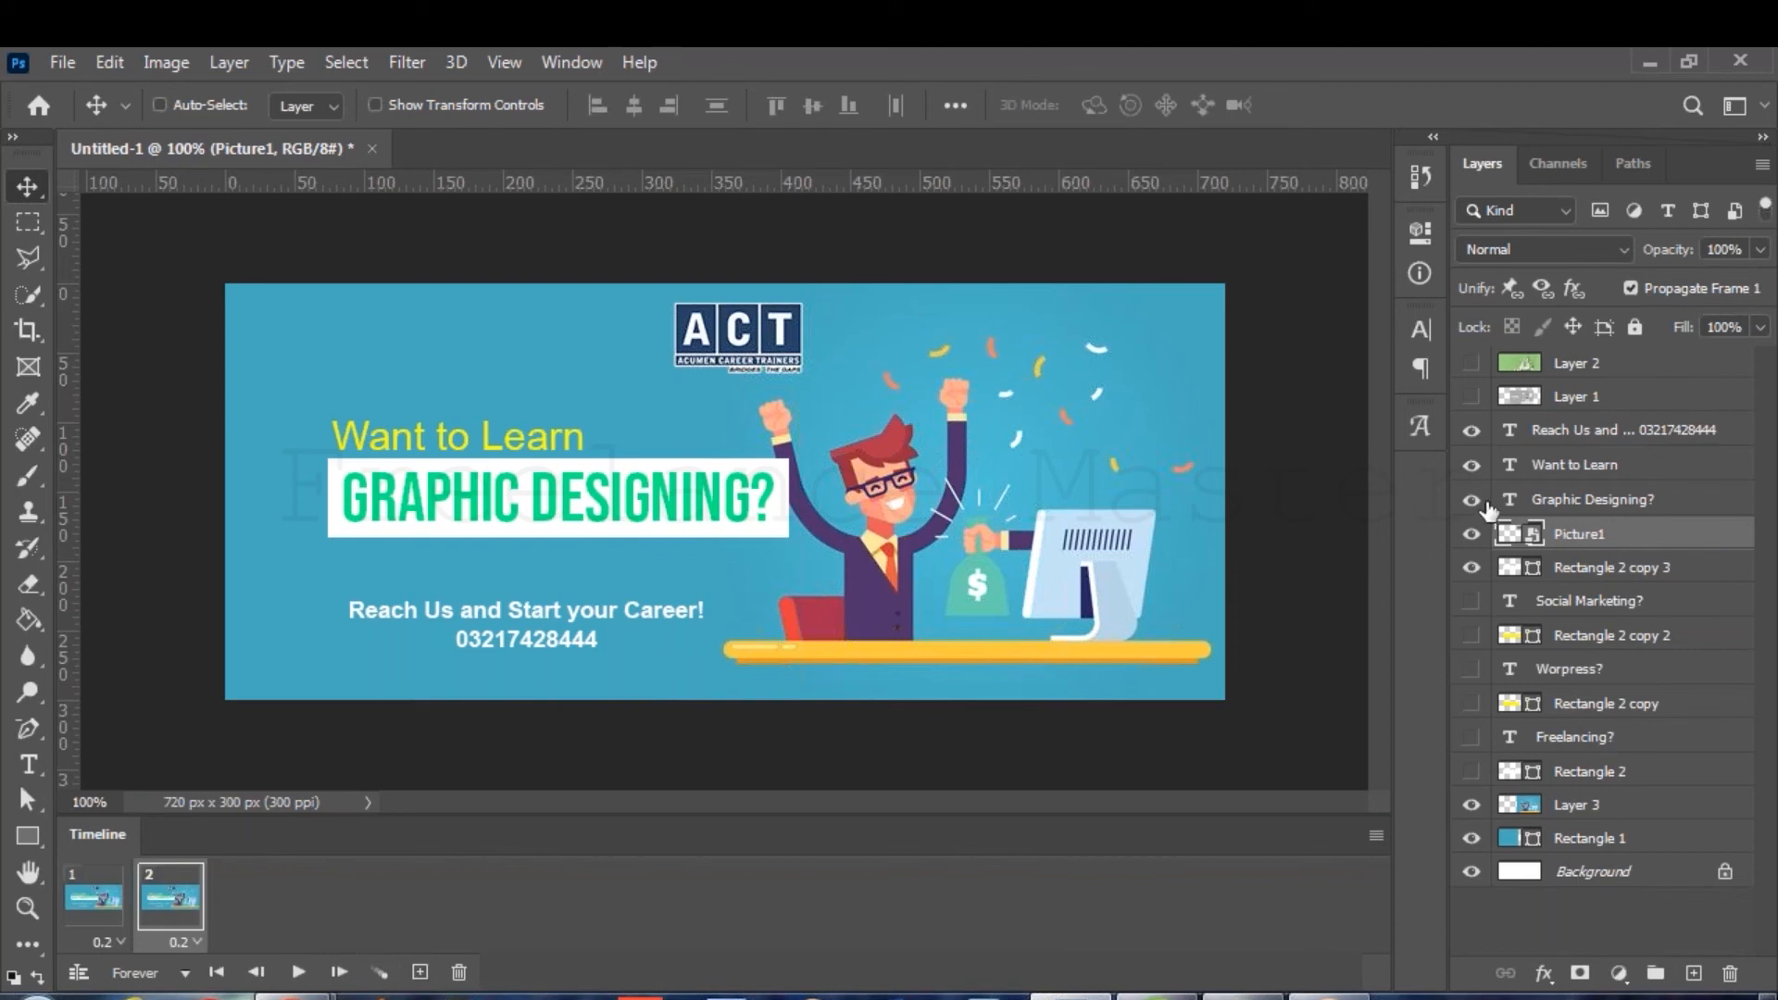
pyautogui.click(1472, 505)
pyautogui.click(1474, 537)
pyautogui.click(1471, 535)
pyautogui.click(1471, 567)
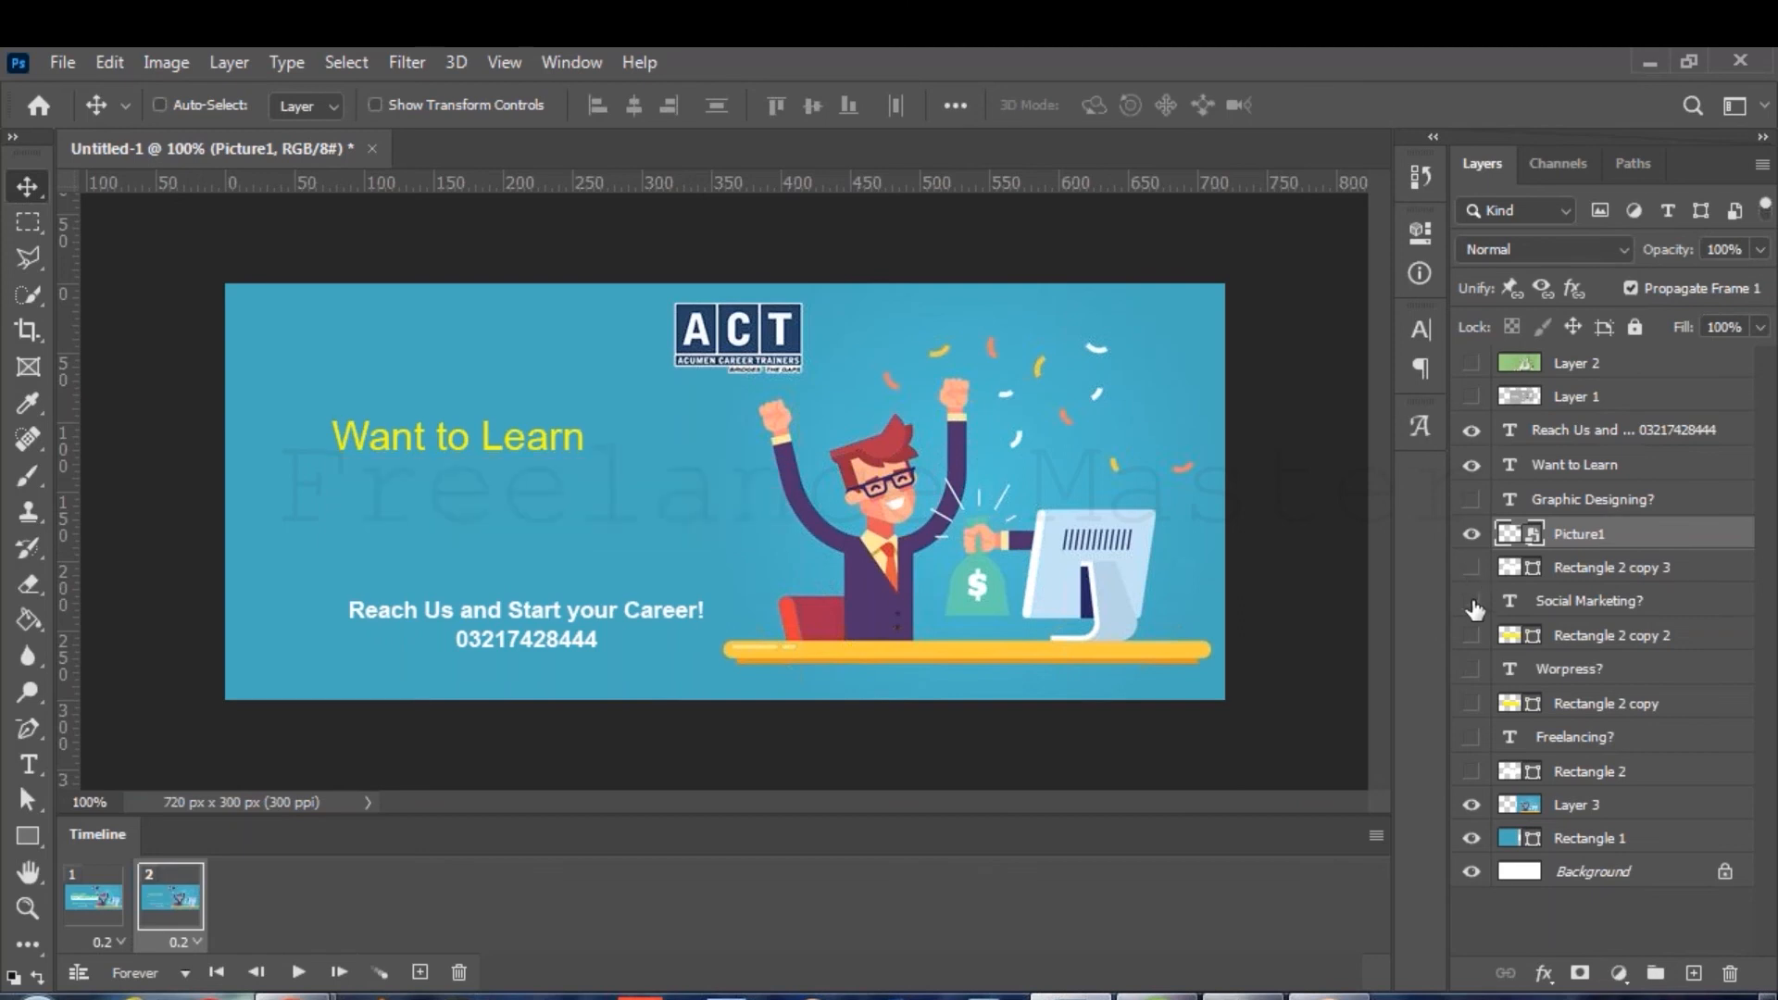
pyautogui.click(1472, 601)
pyautogui.click(1472, 636)
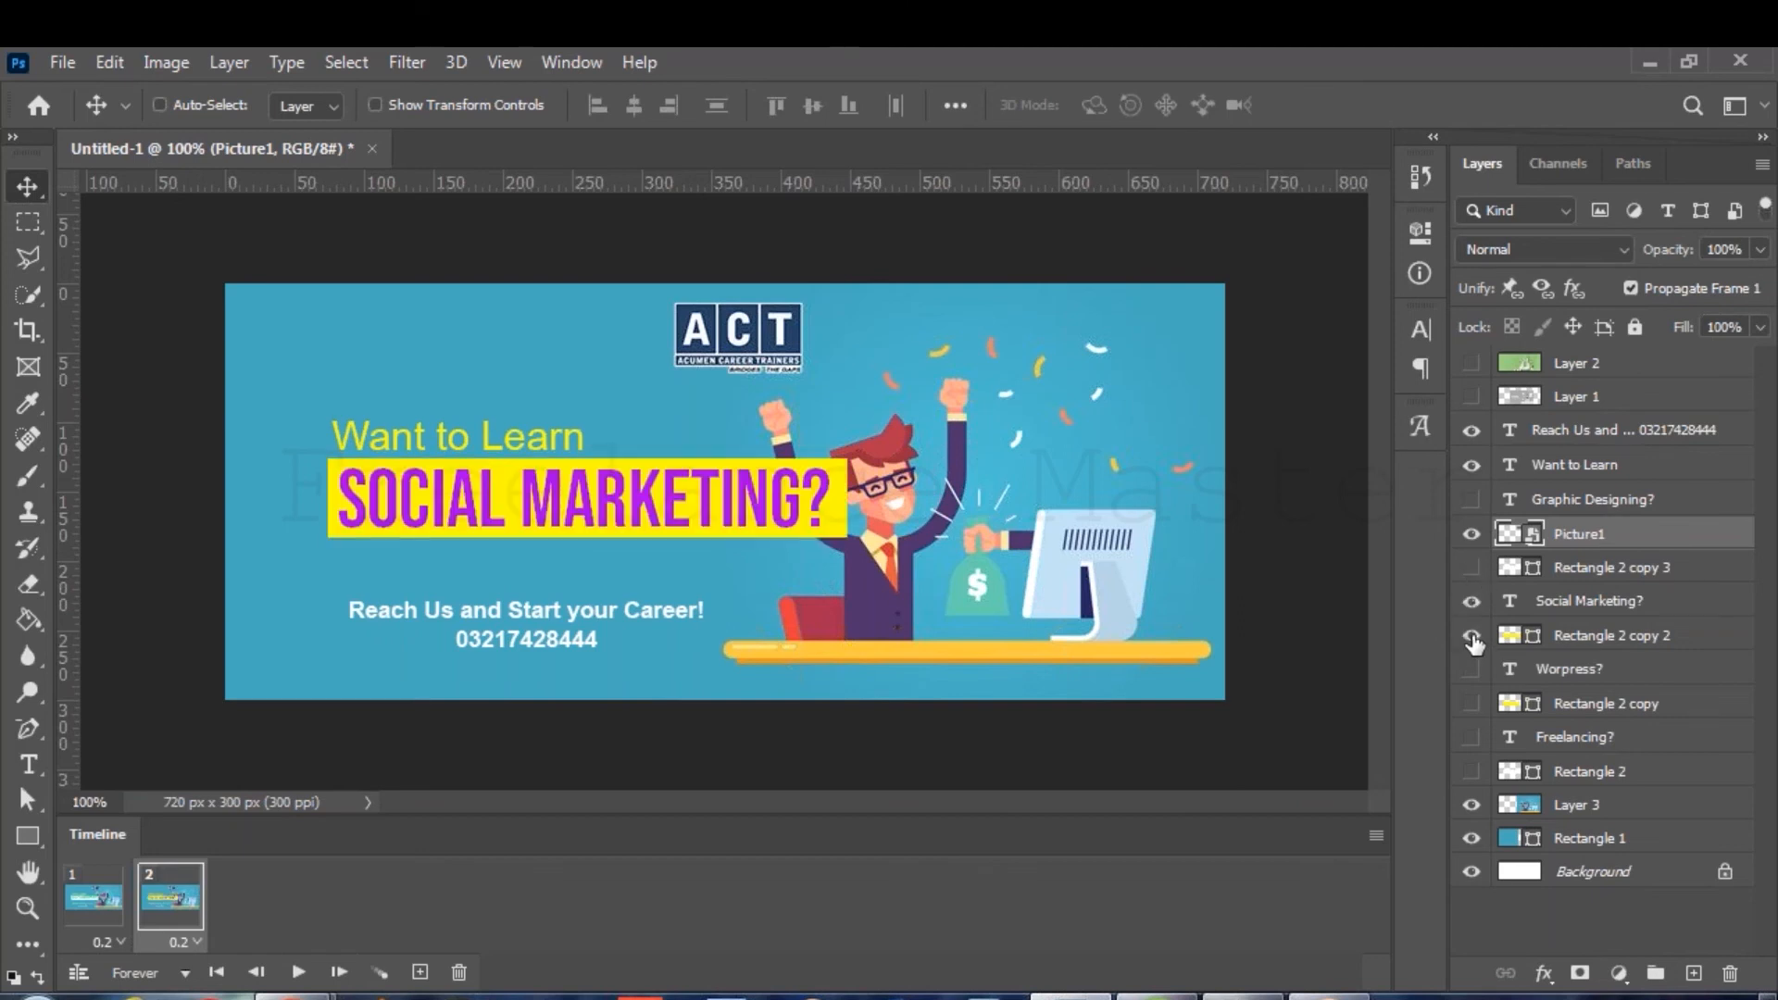
pyautogui.click(93, 896)
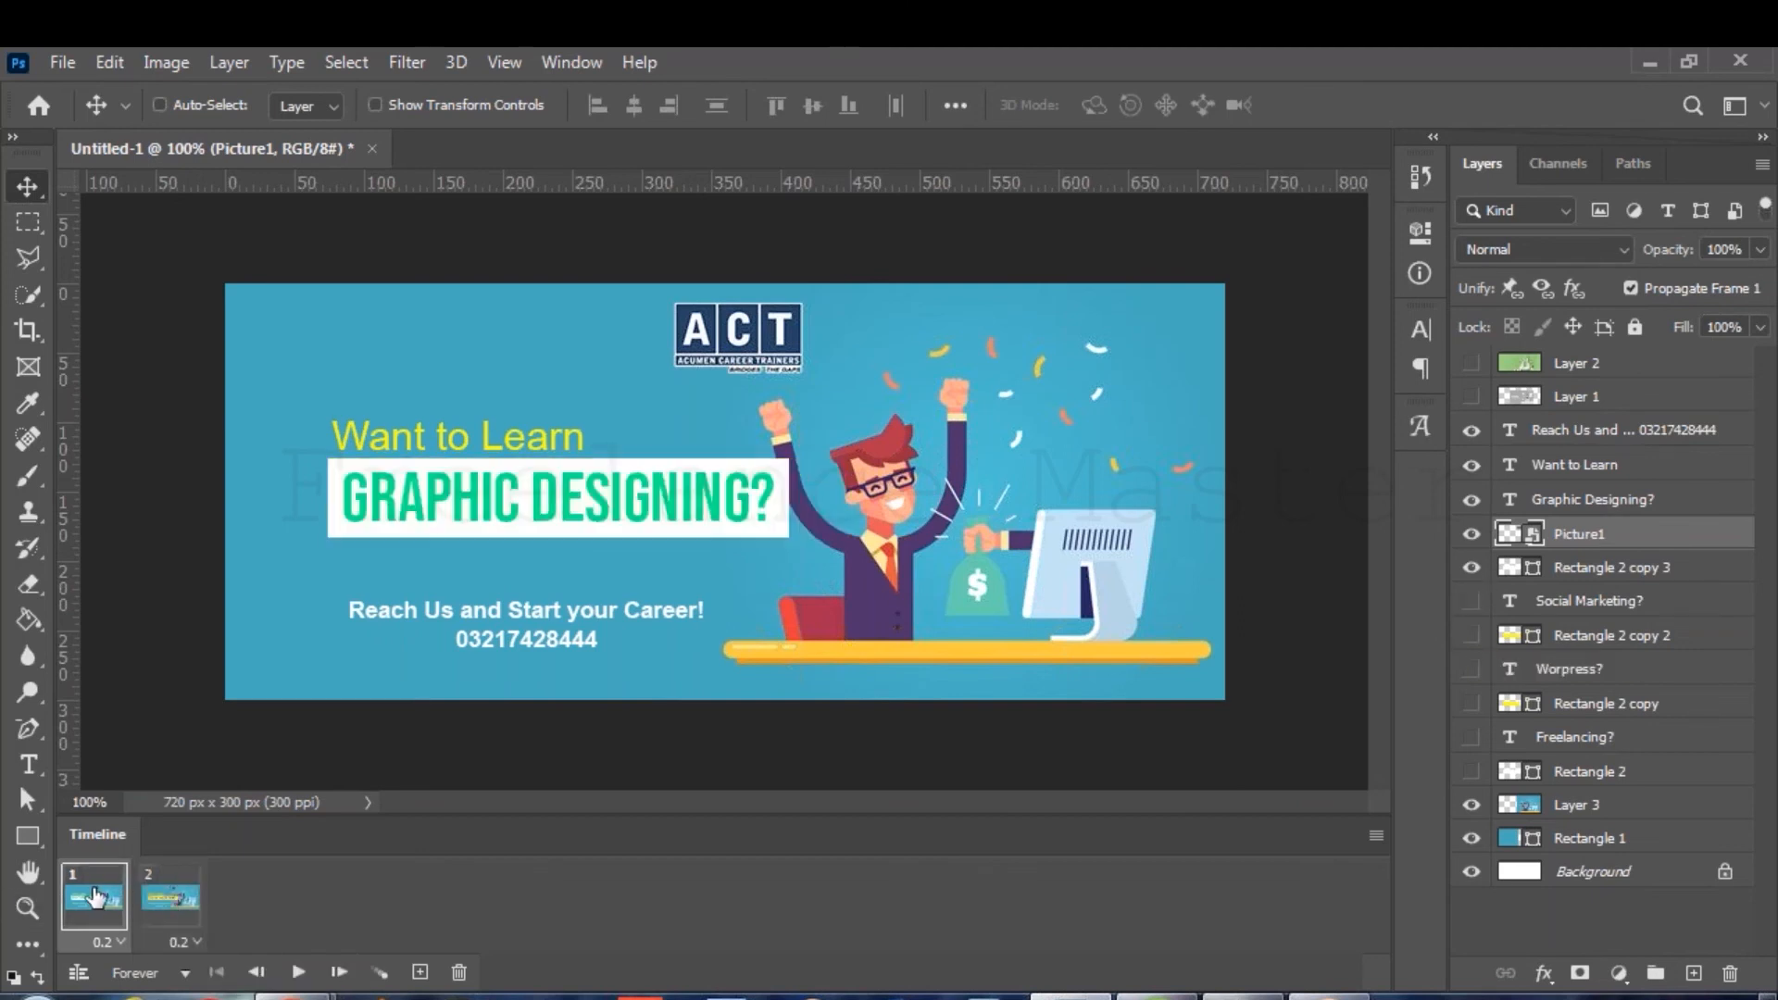
pyautogui.click(182, 903)
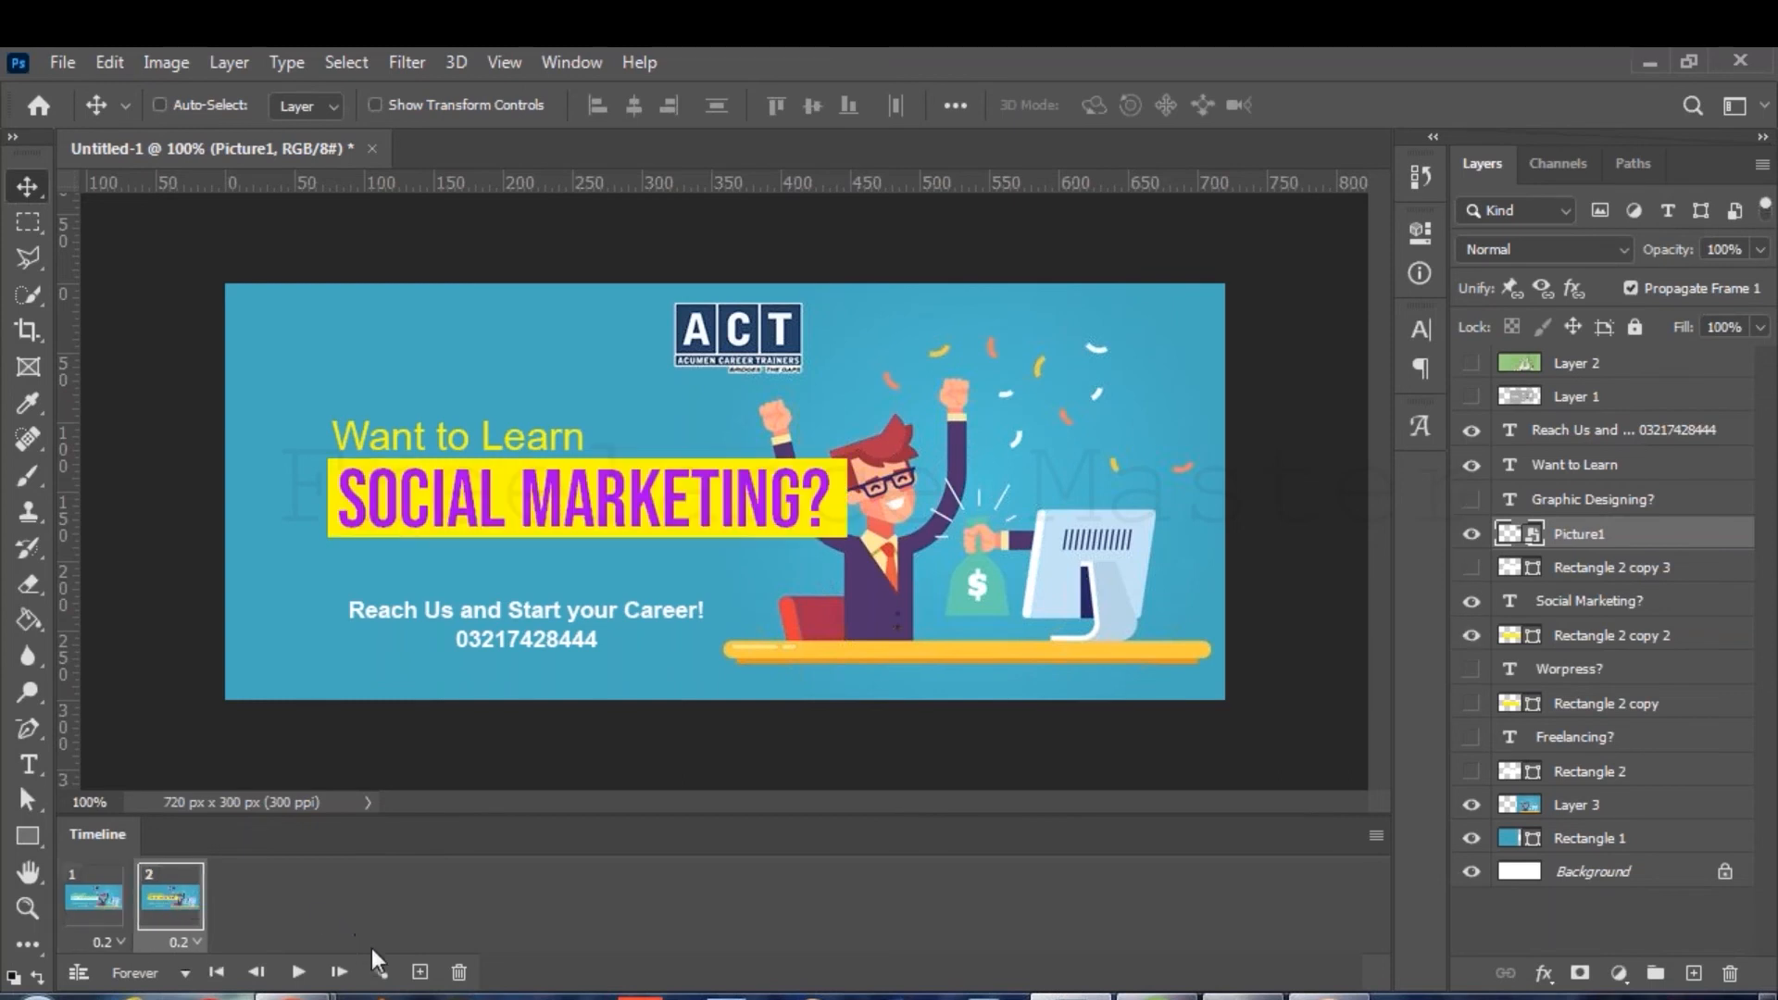
# Add frame 3 showing the Worpress? headline on its shorter yellow bar.
pyautogui.click(416, 971)
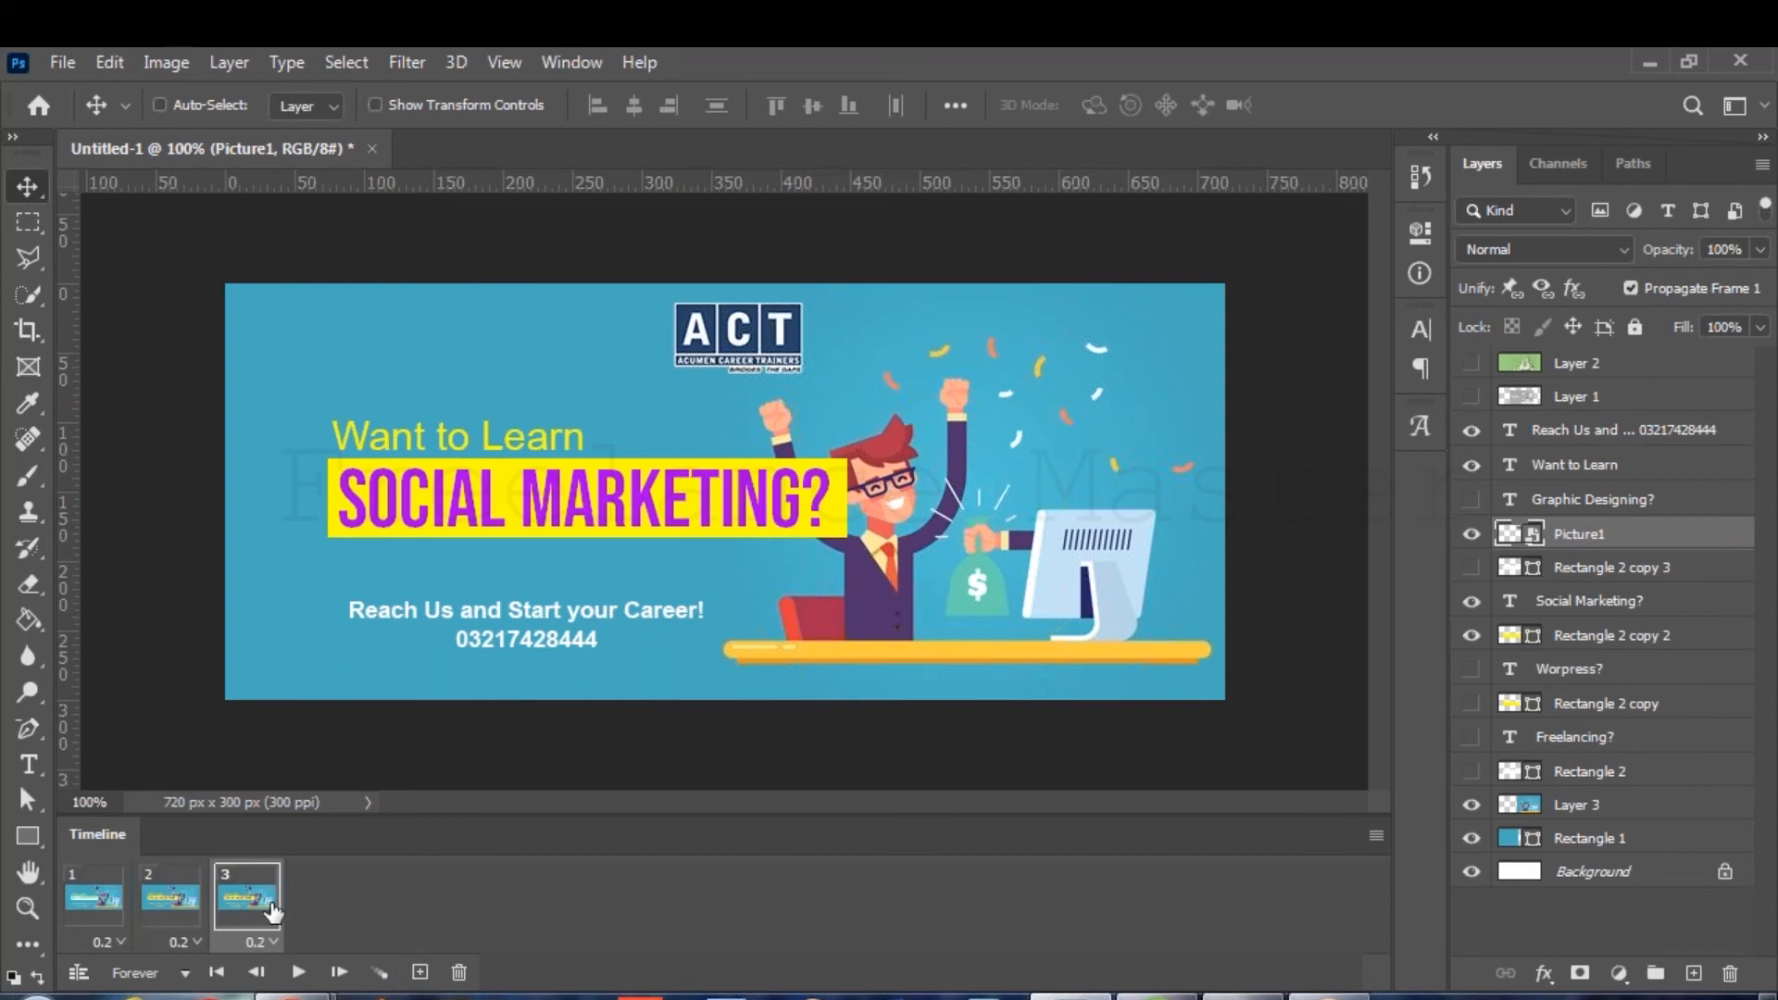
pyautogui.click(1471, 601)
pyautogui.click(1472, 635)
pyautogui.click(1471, 668)
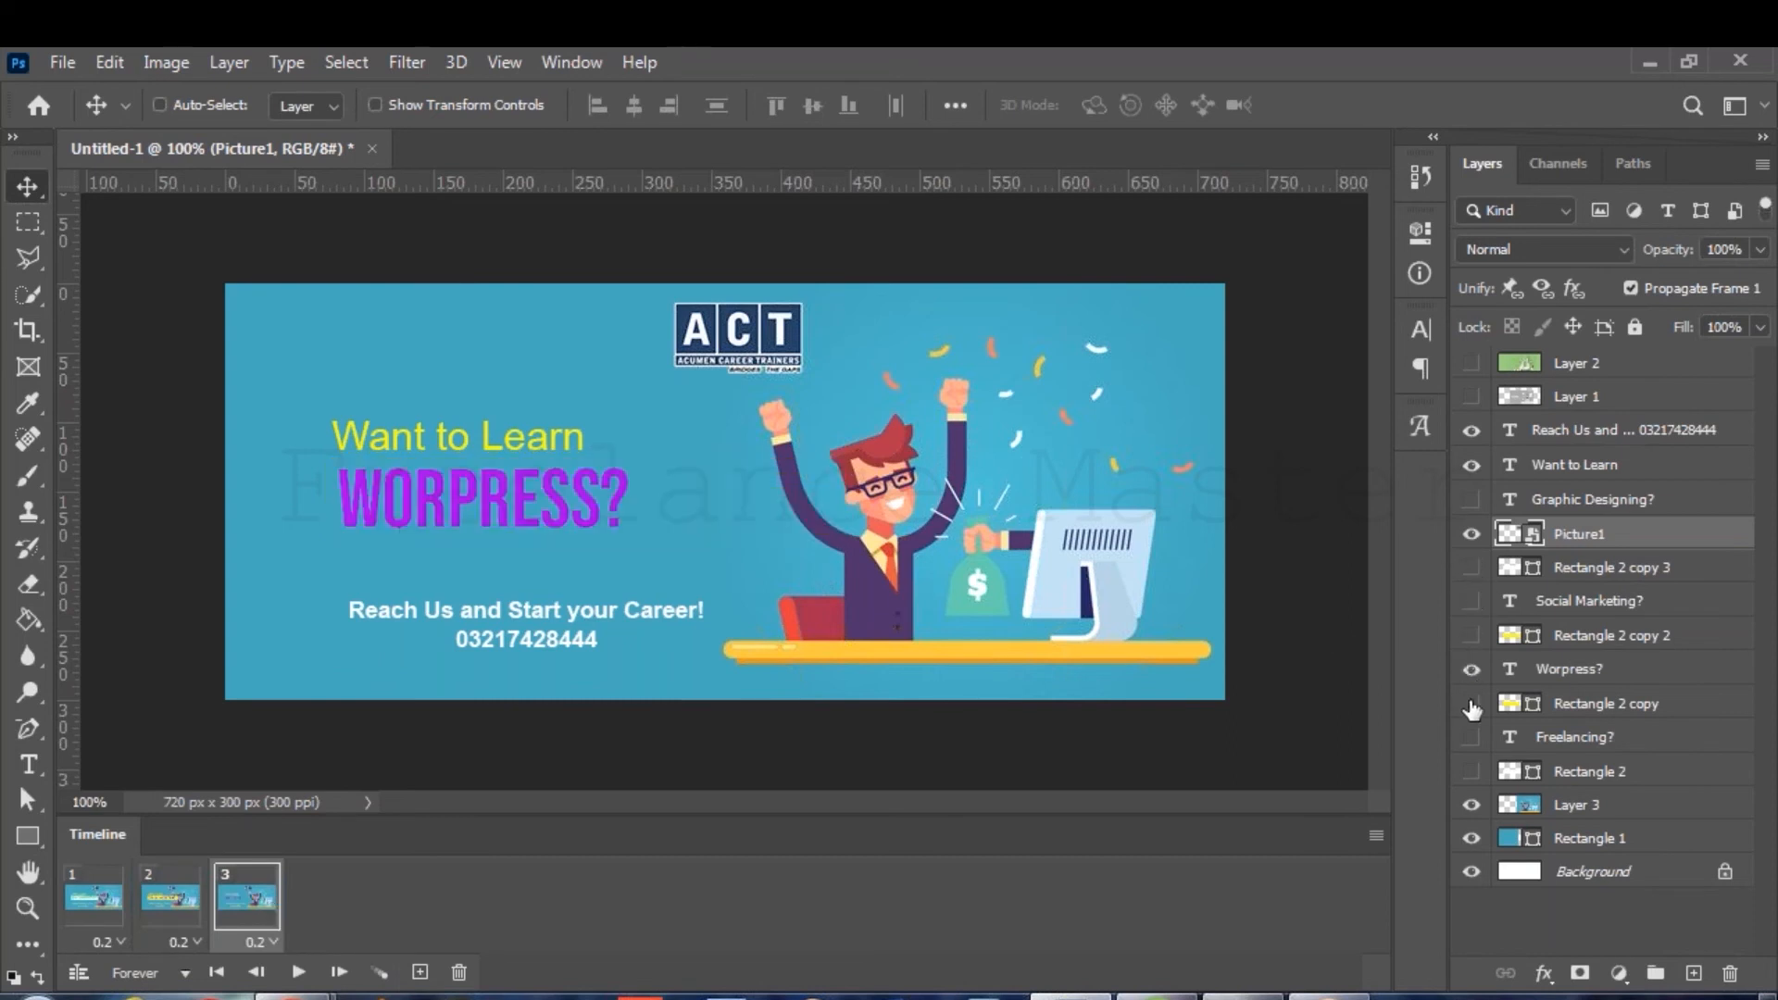
pyautogui.click(1472, 703)
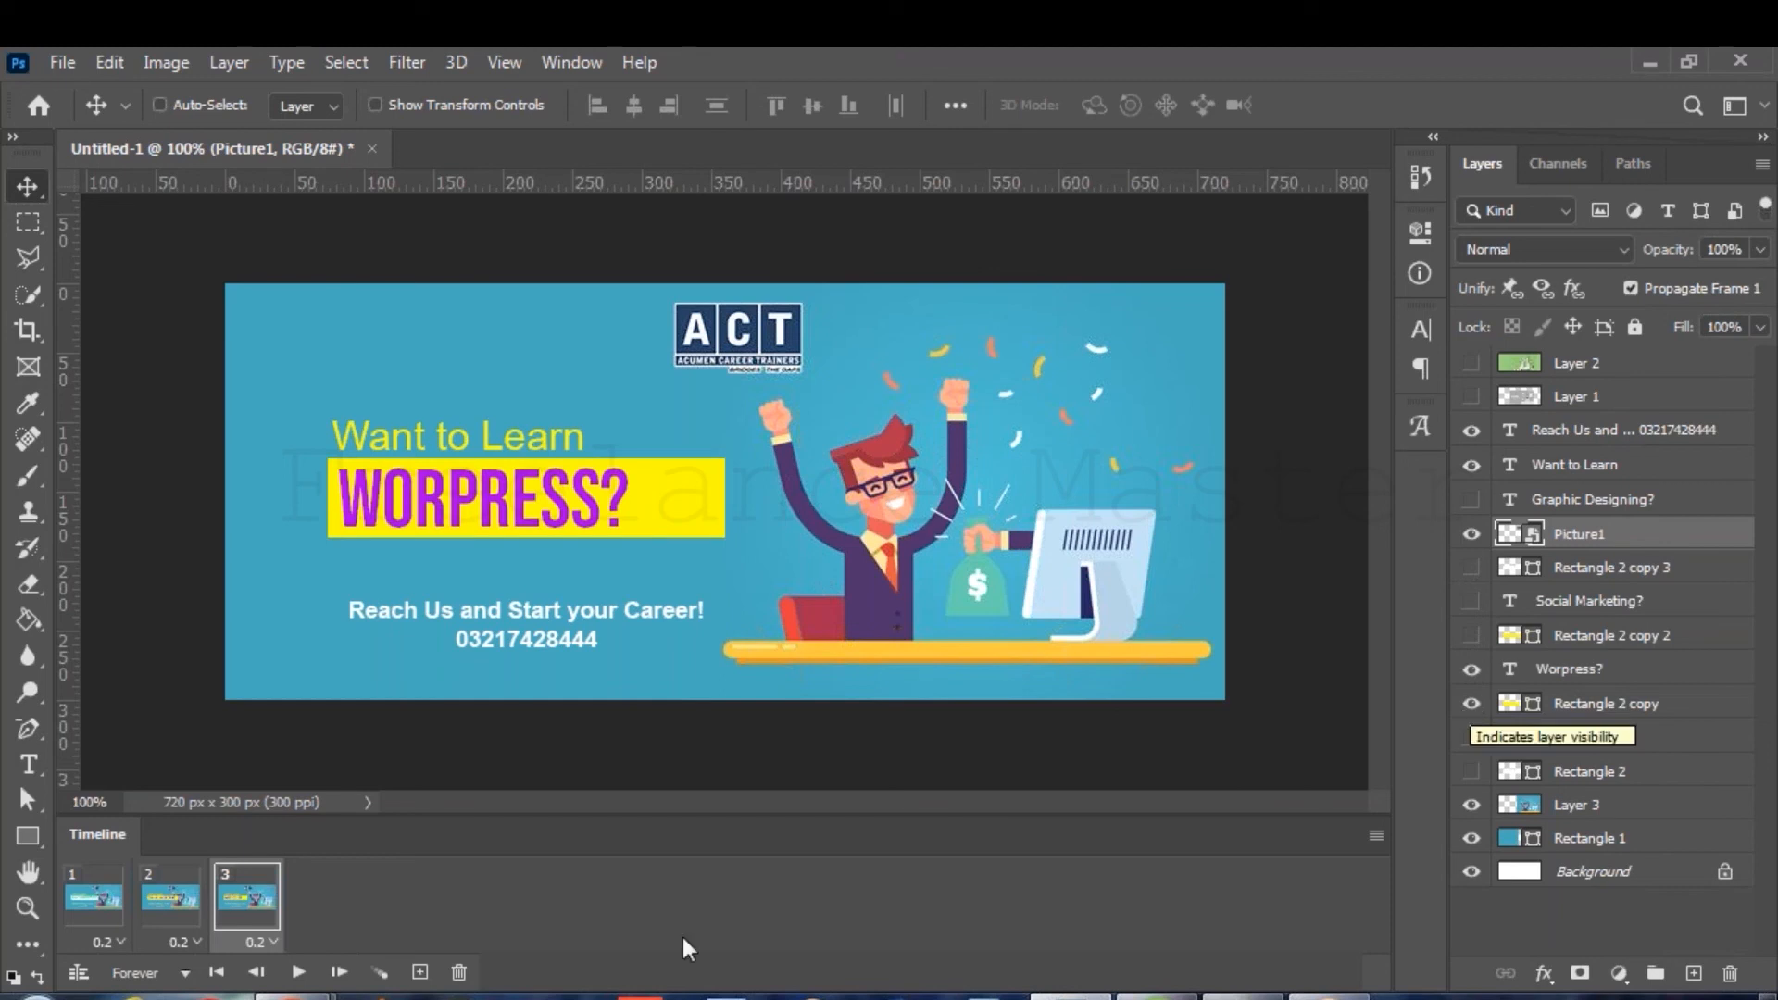
# Add frame 4 showing the Freelancing? headline on its white bar.
pyautogui.click(420, 971)
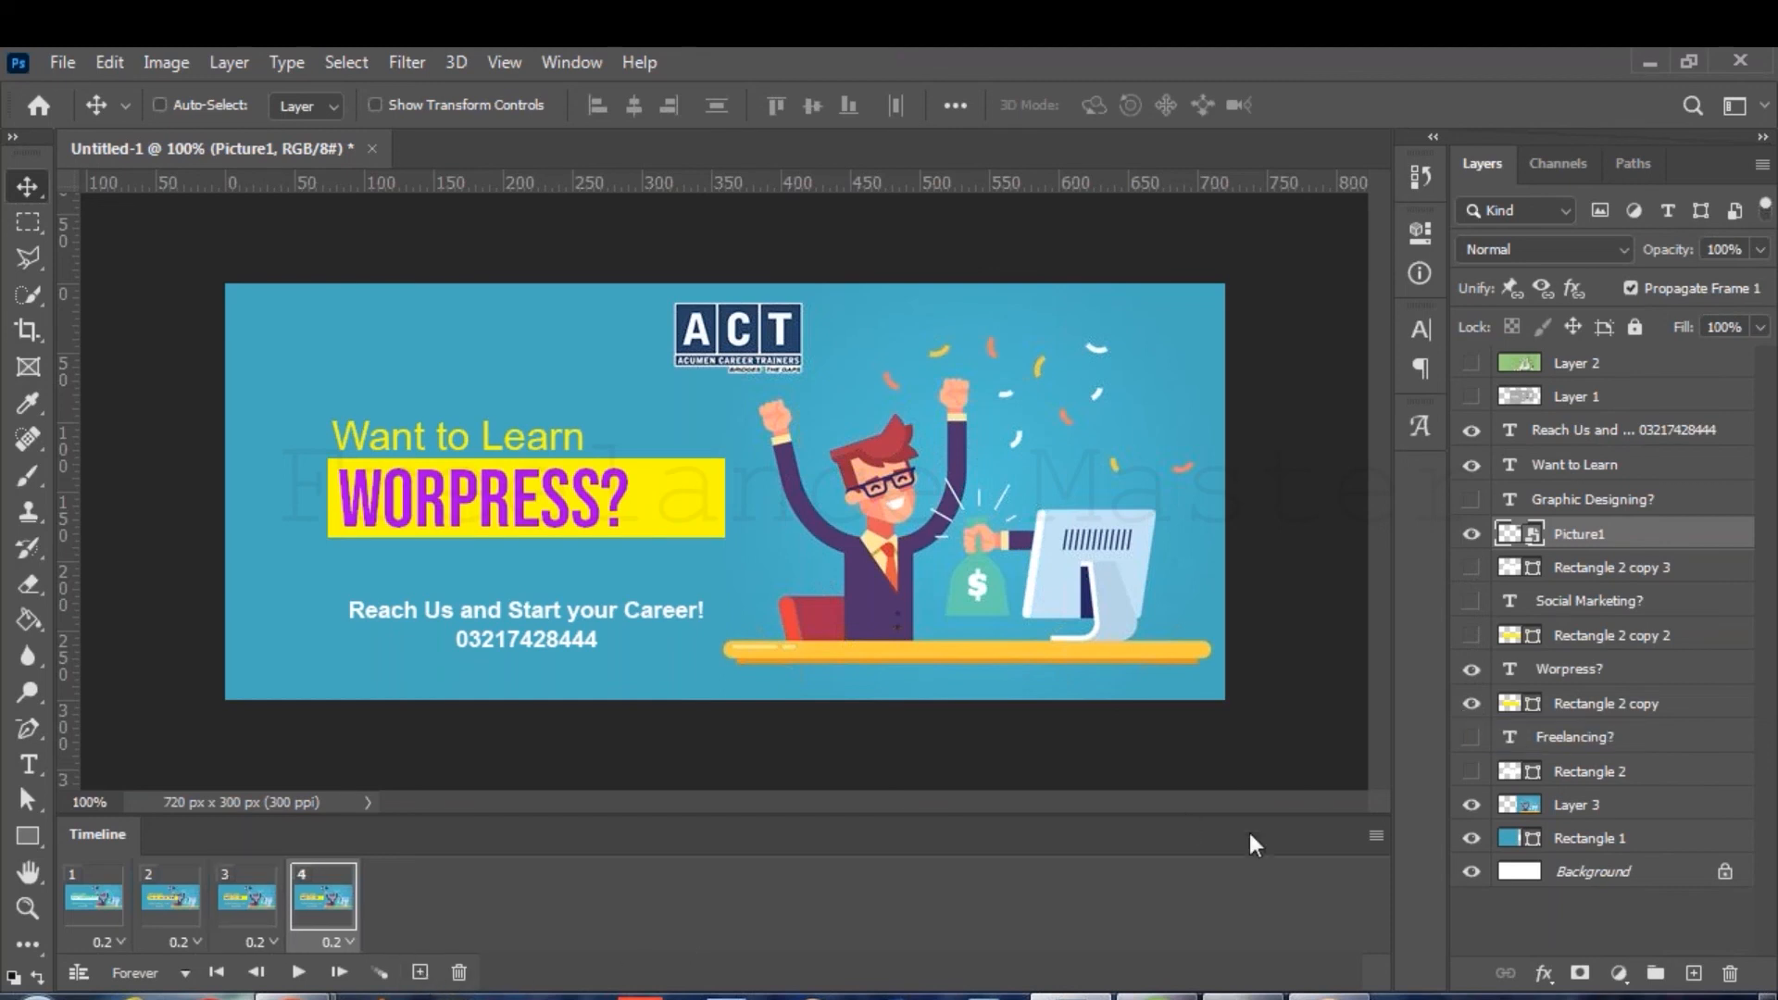
pyautogui.click(1472, 668)
pyautogui.click(1471, 704)
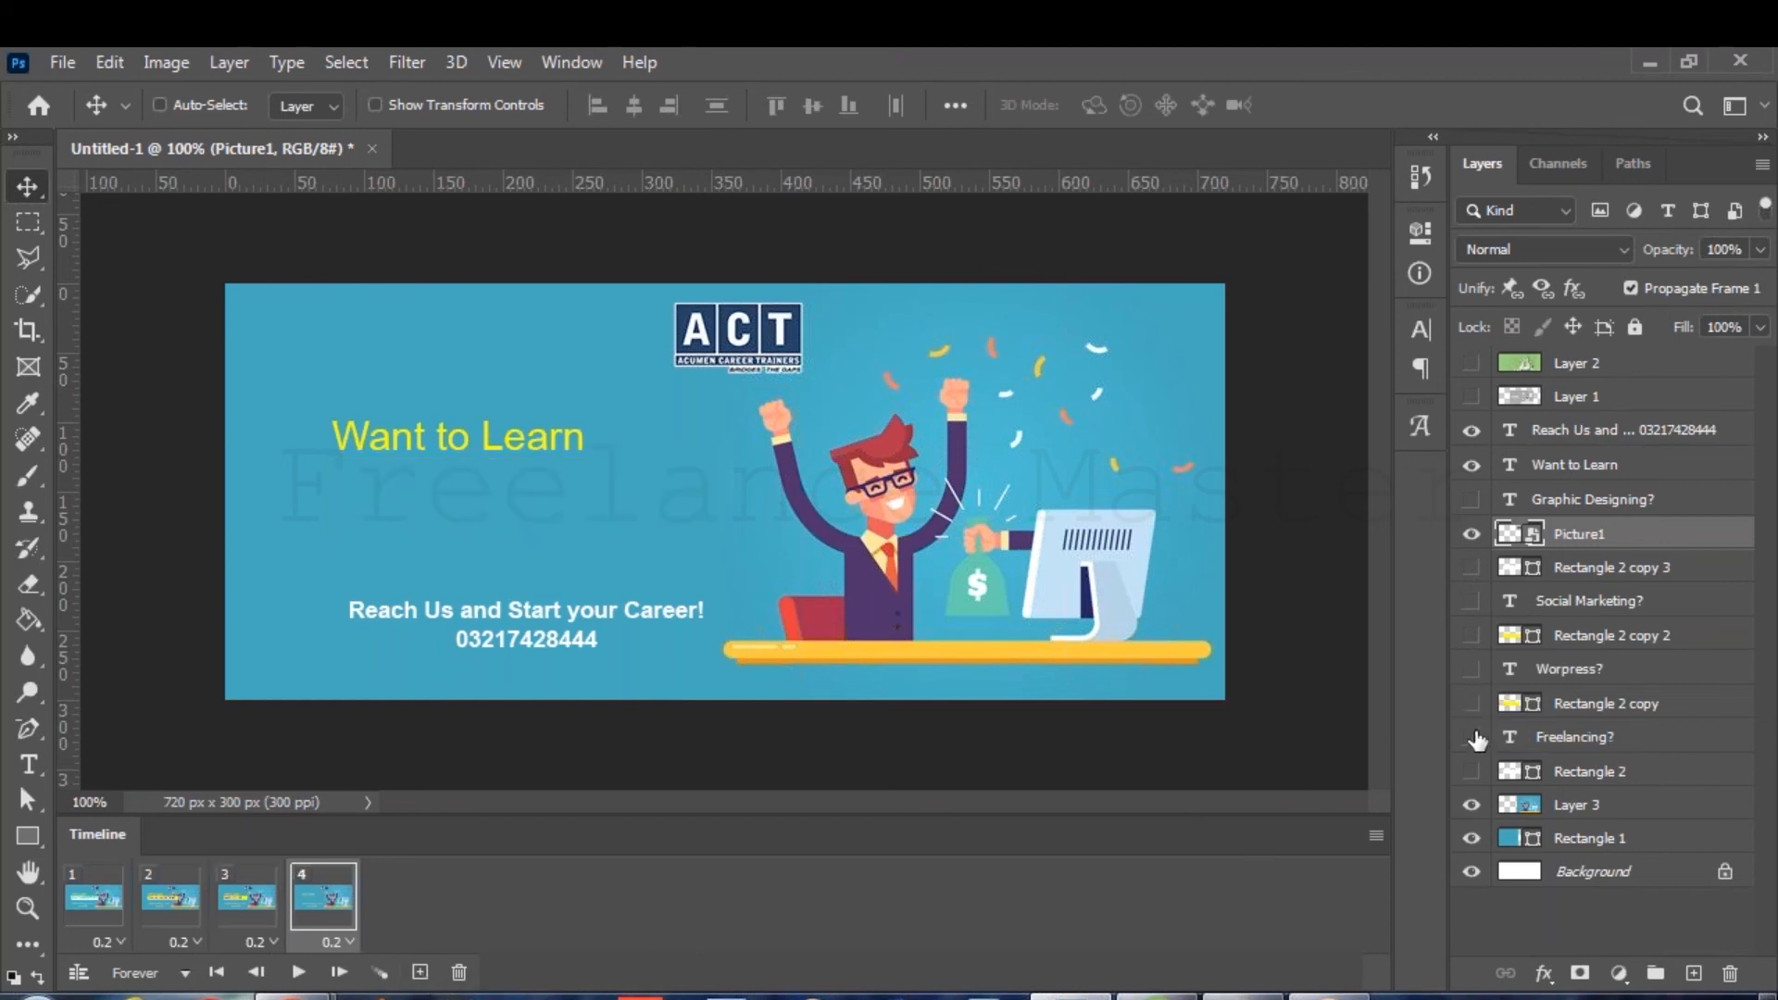
pyautogui.click(1471, 737)
pyautogui.click(1471, 771)
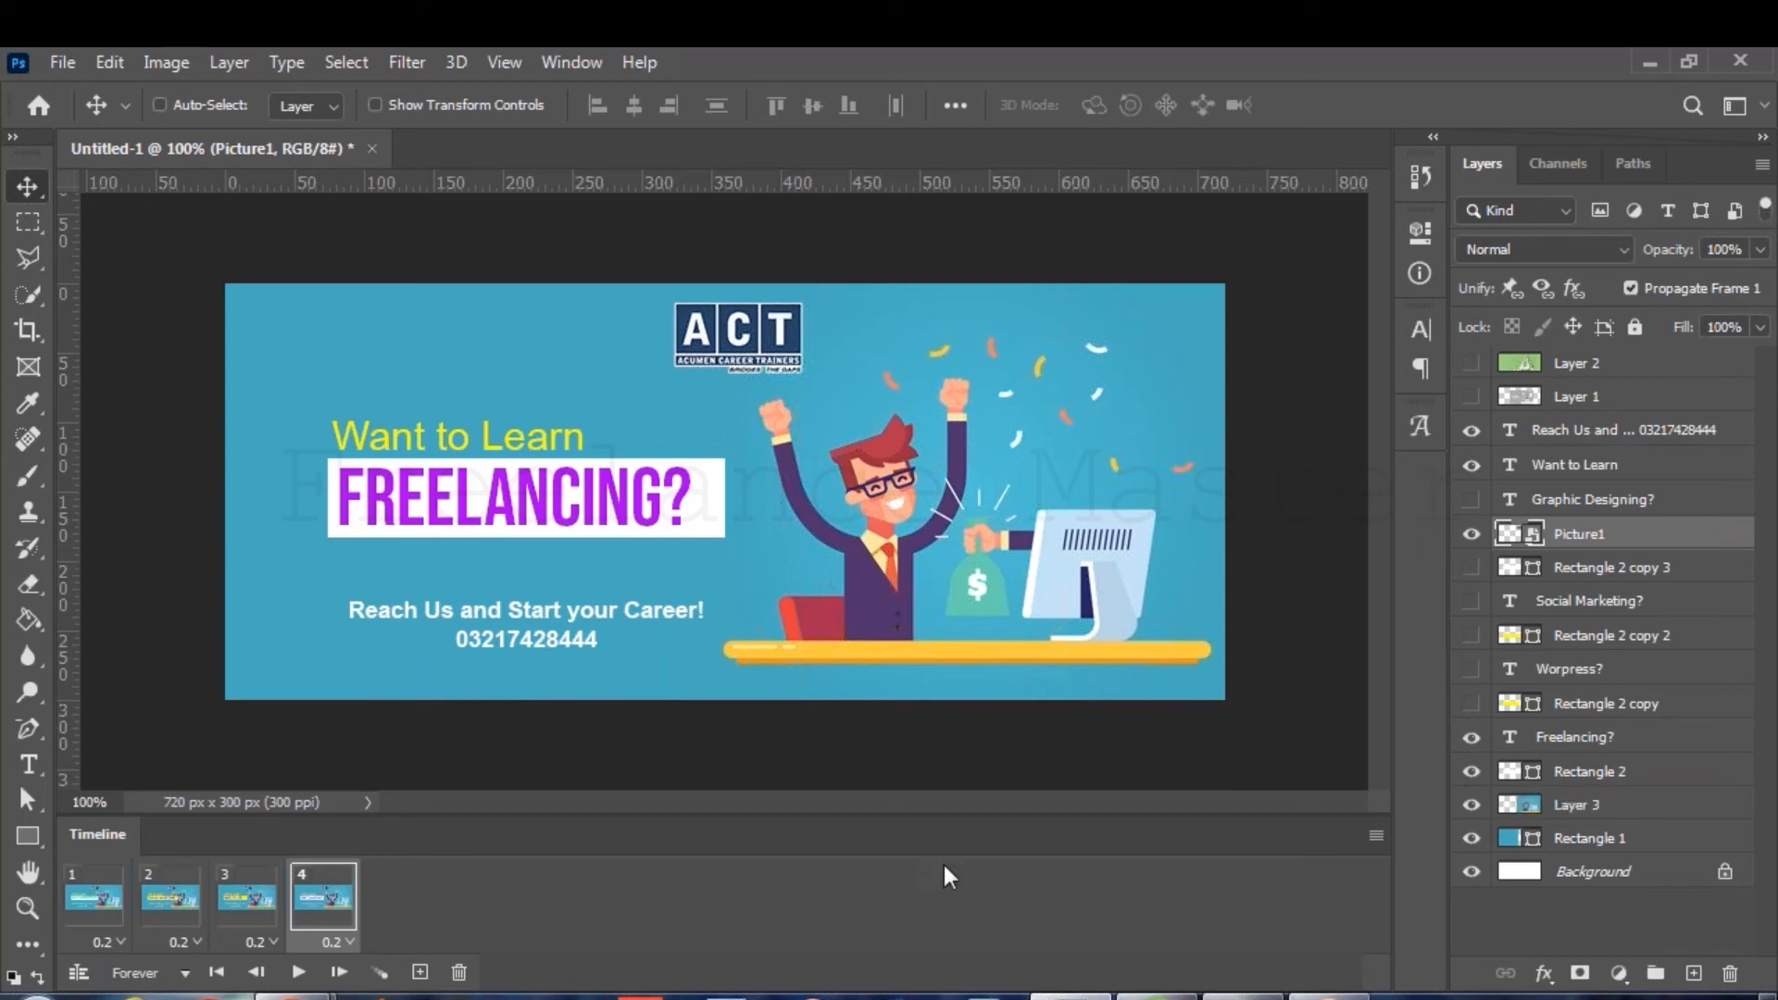
# Set all four frame delays to 0.5 seconds and preview the animation.
pyautogui.click(298, 974)
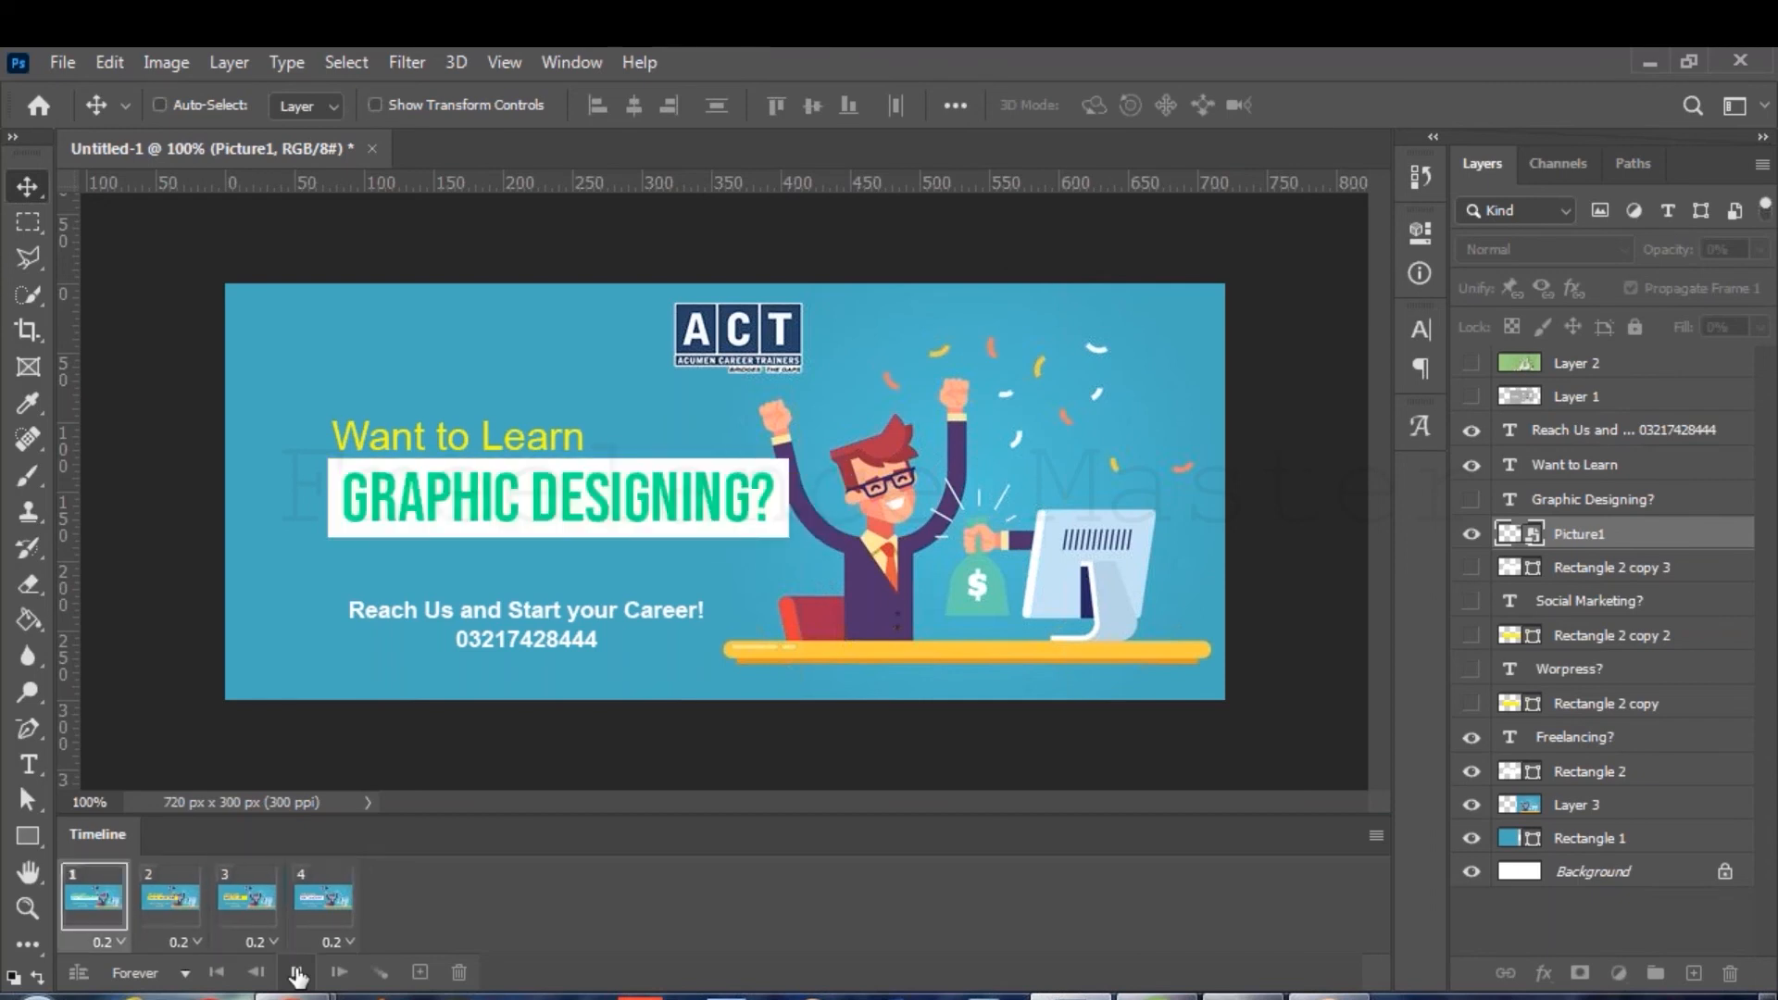
pyautogui.click(102, 941)
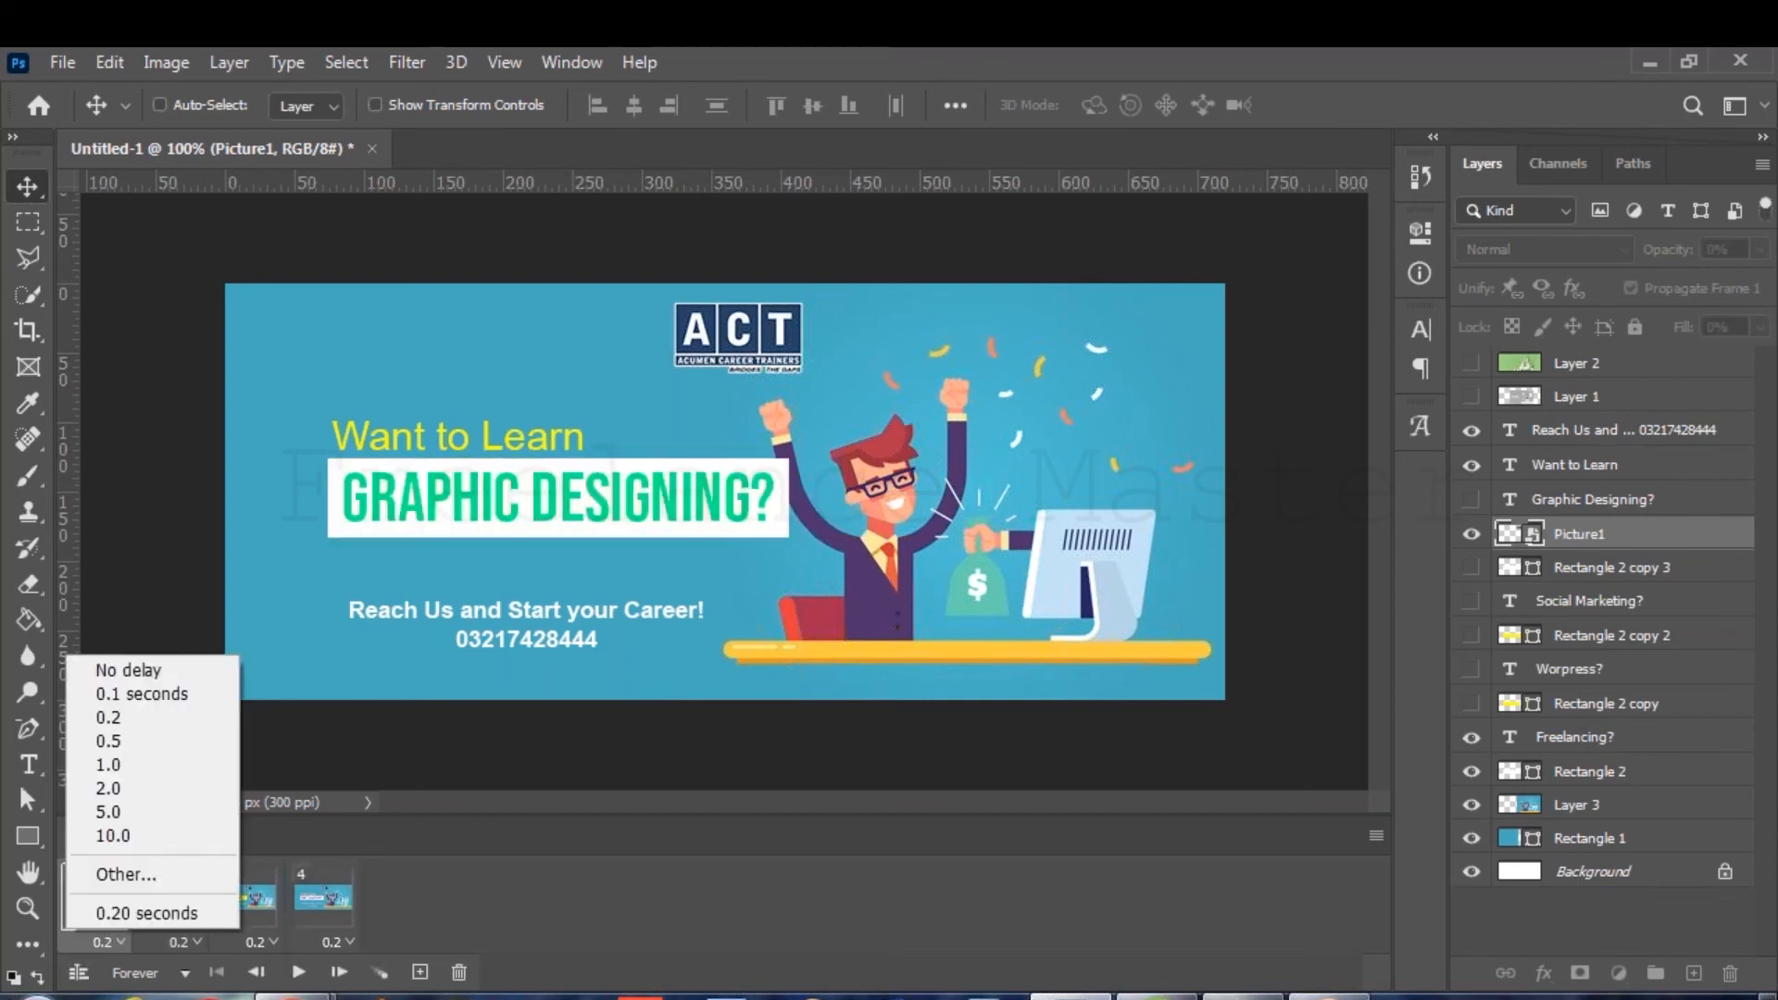
pyautogui.click(121, 743)
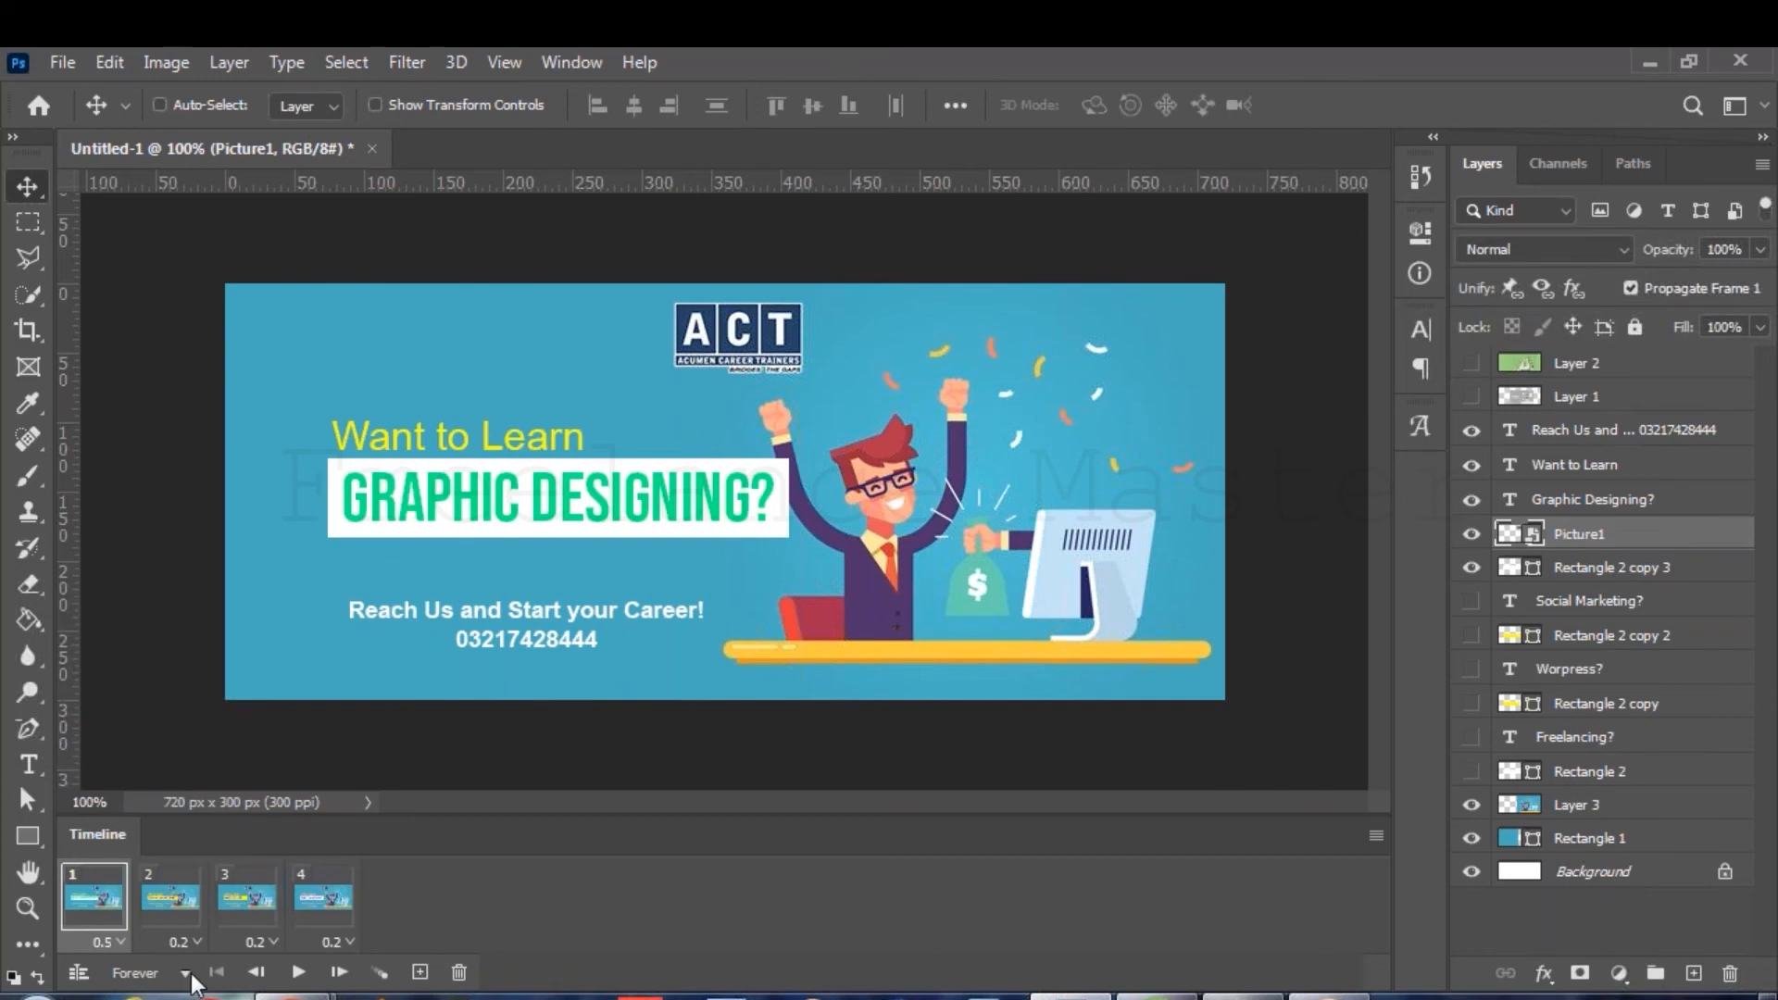
pyautogui.click(183, 942)
pyautogui.click(199, 740)
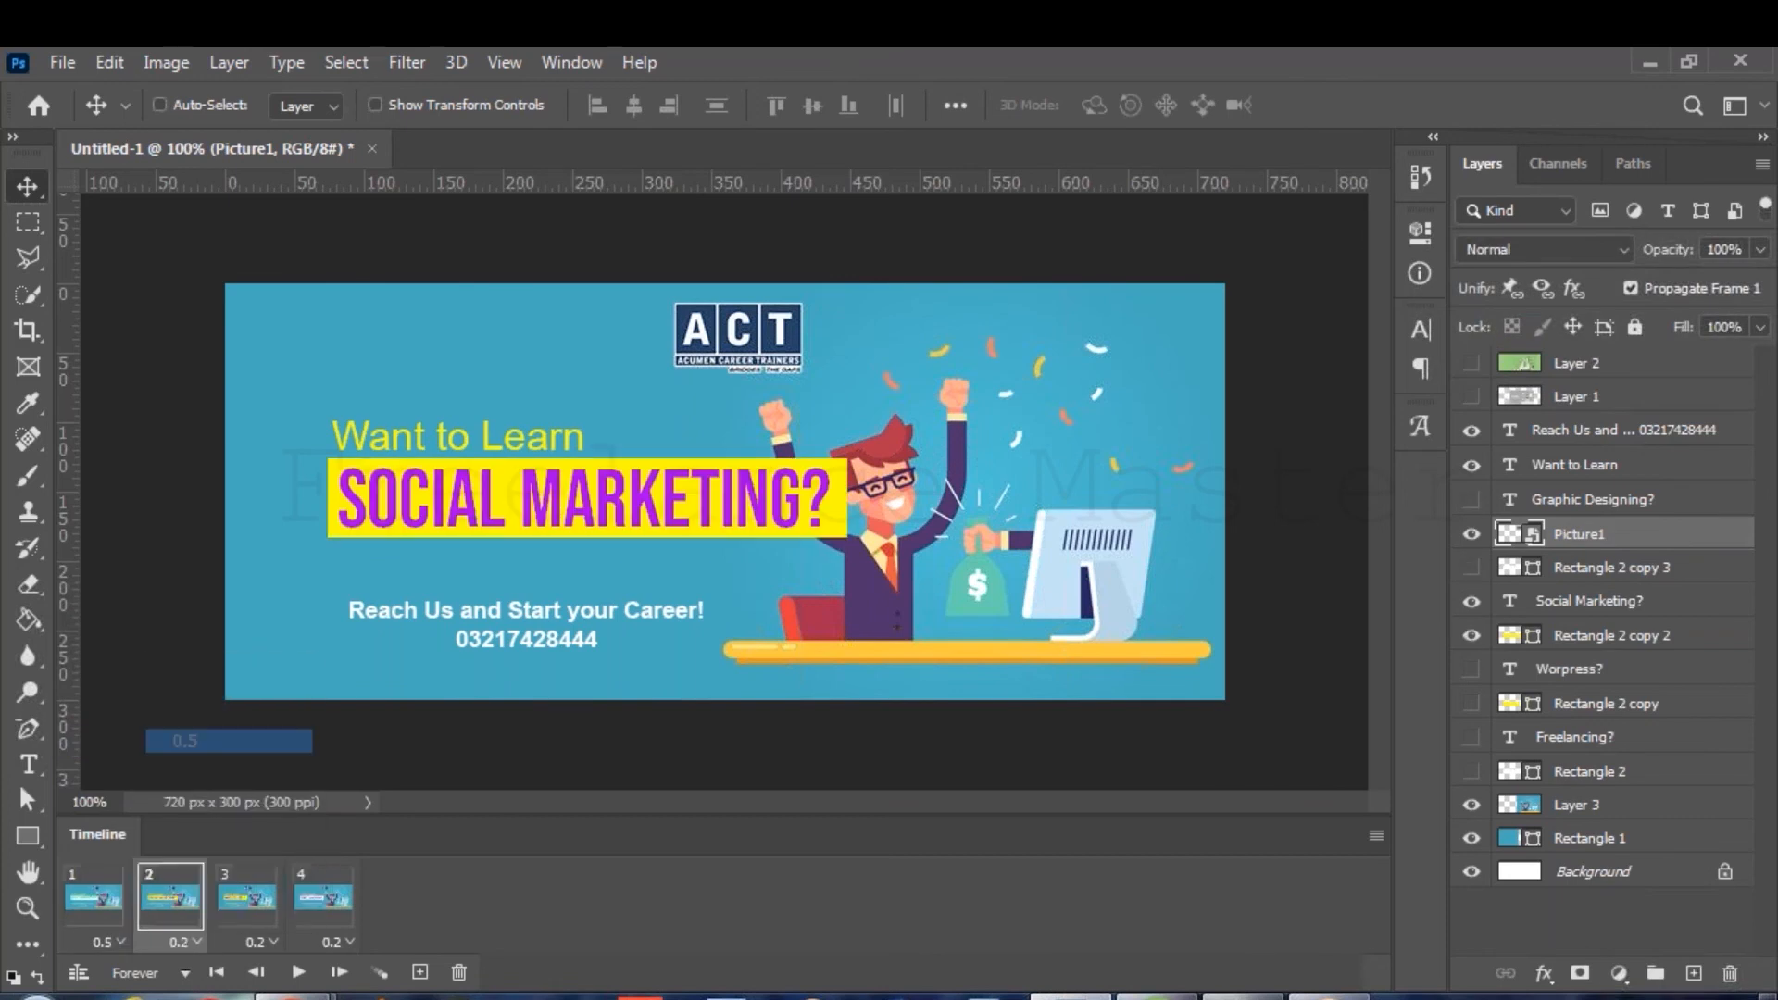
pyautogui.click(259, 941)
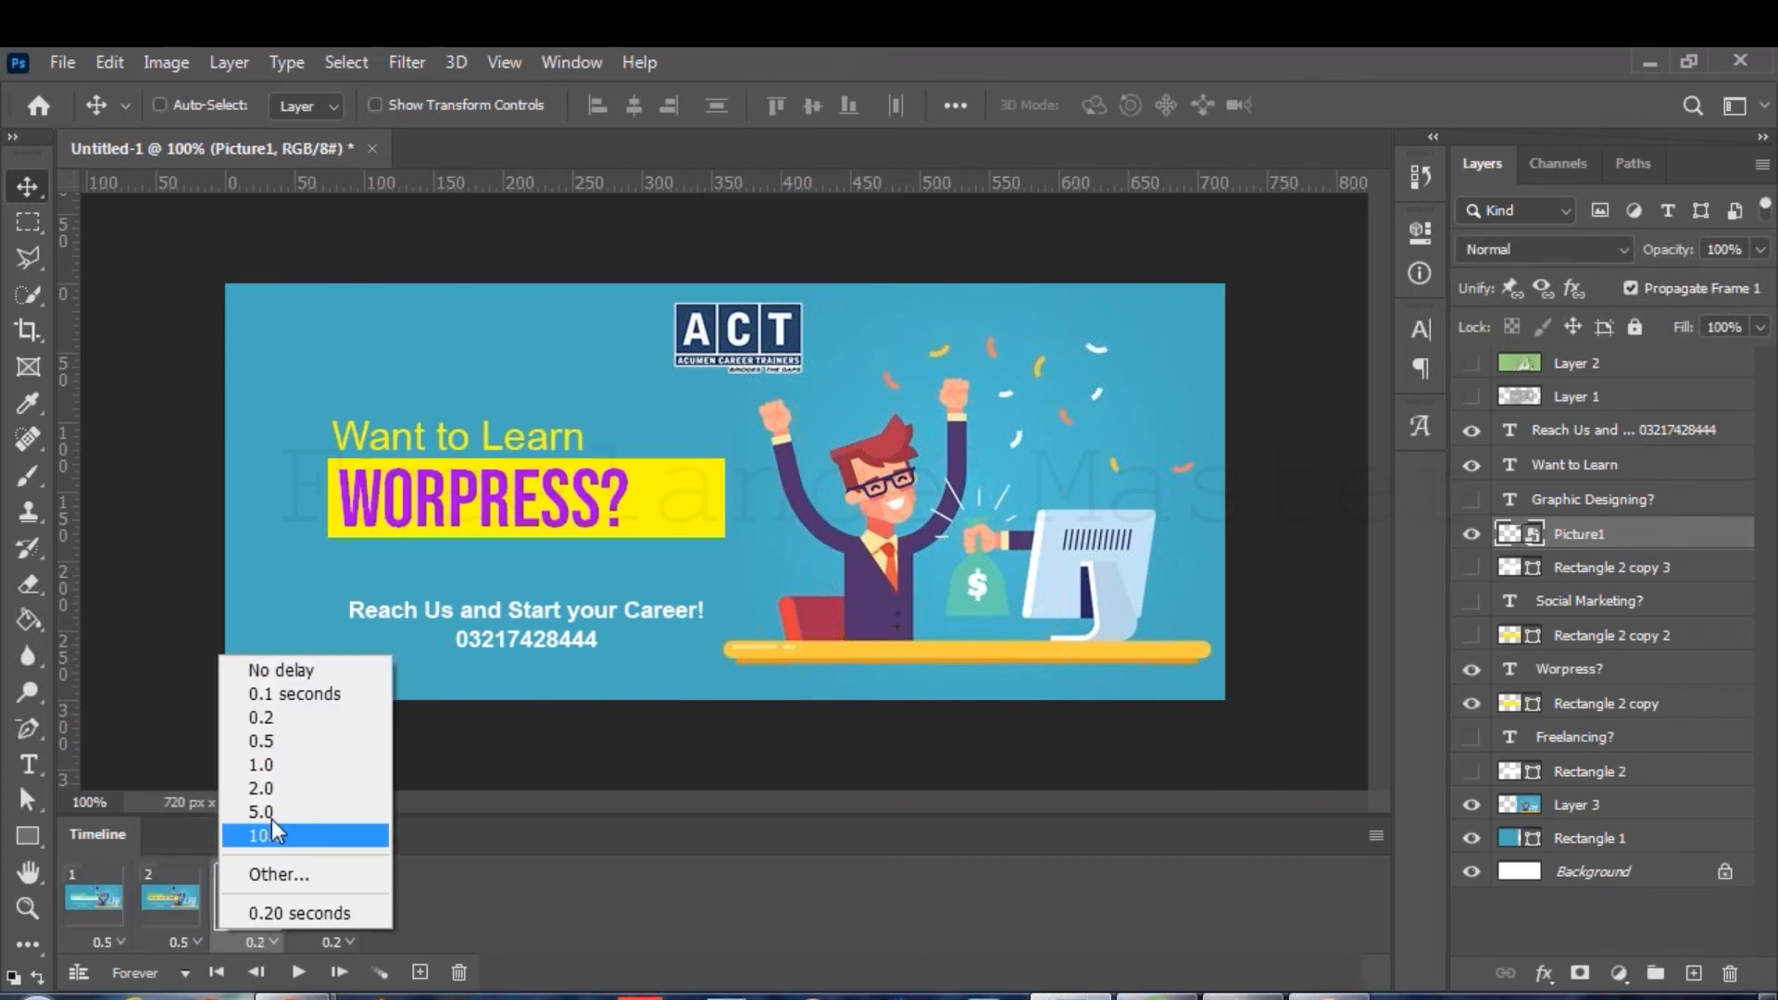
pyautogui.click(286, 742)
pyautogui.click(335, 942)
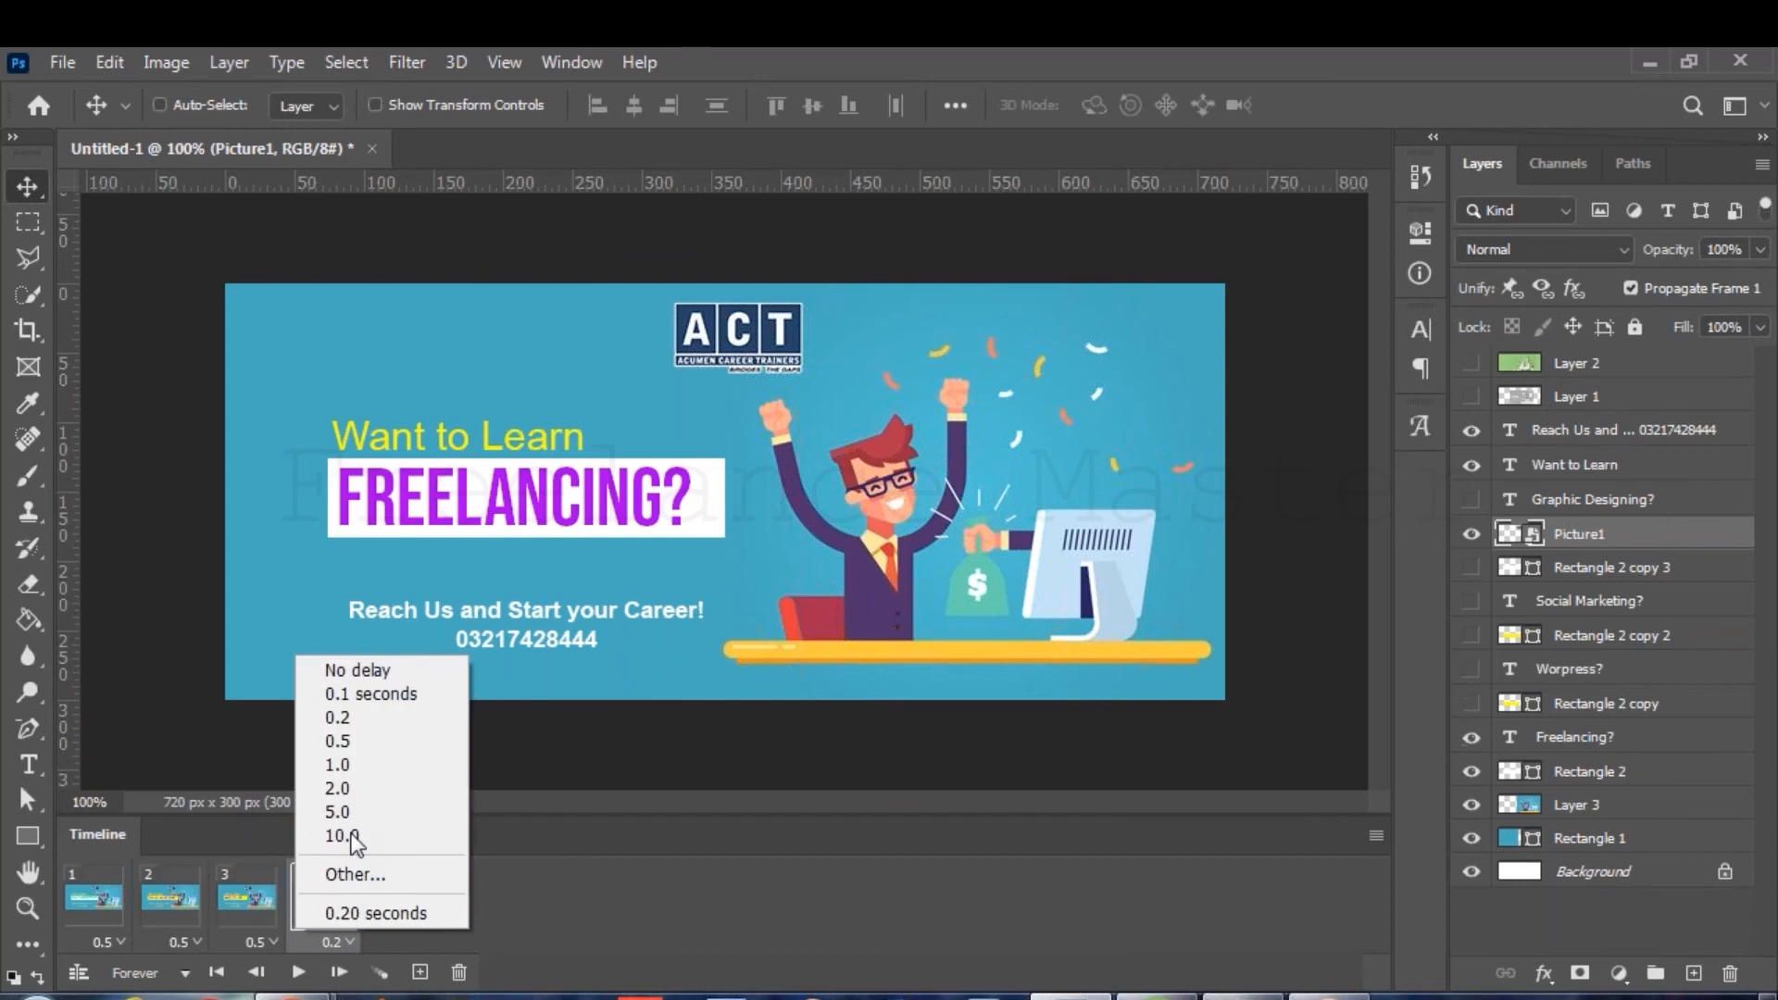
pyautogui.click(369, 746)
pyautogui.press('space')
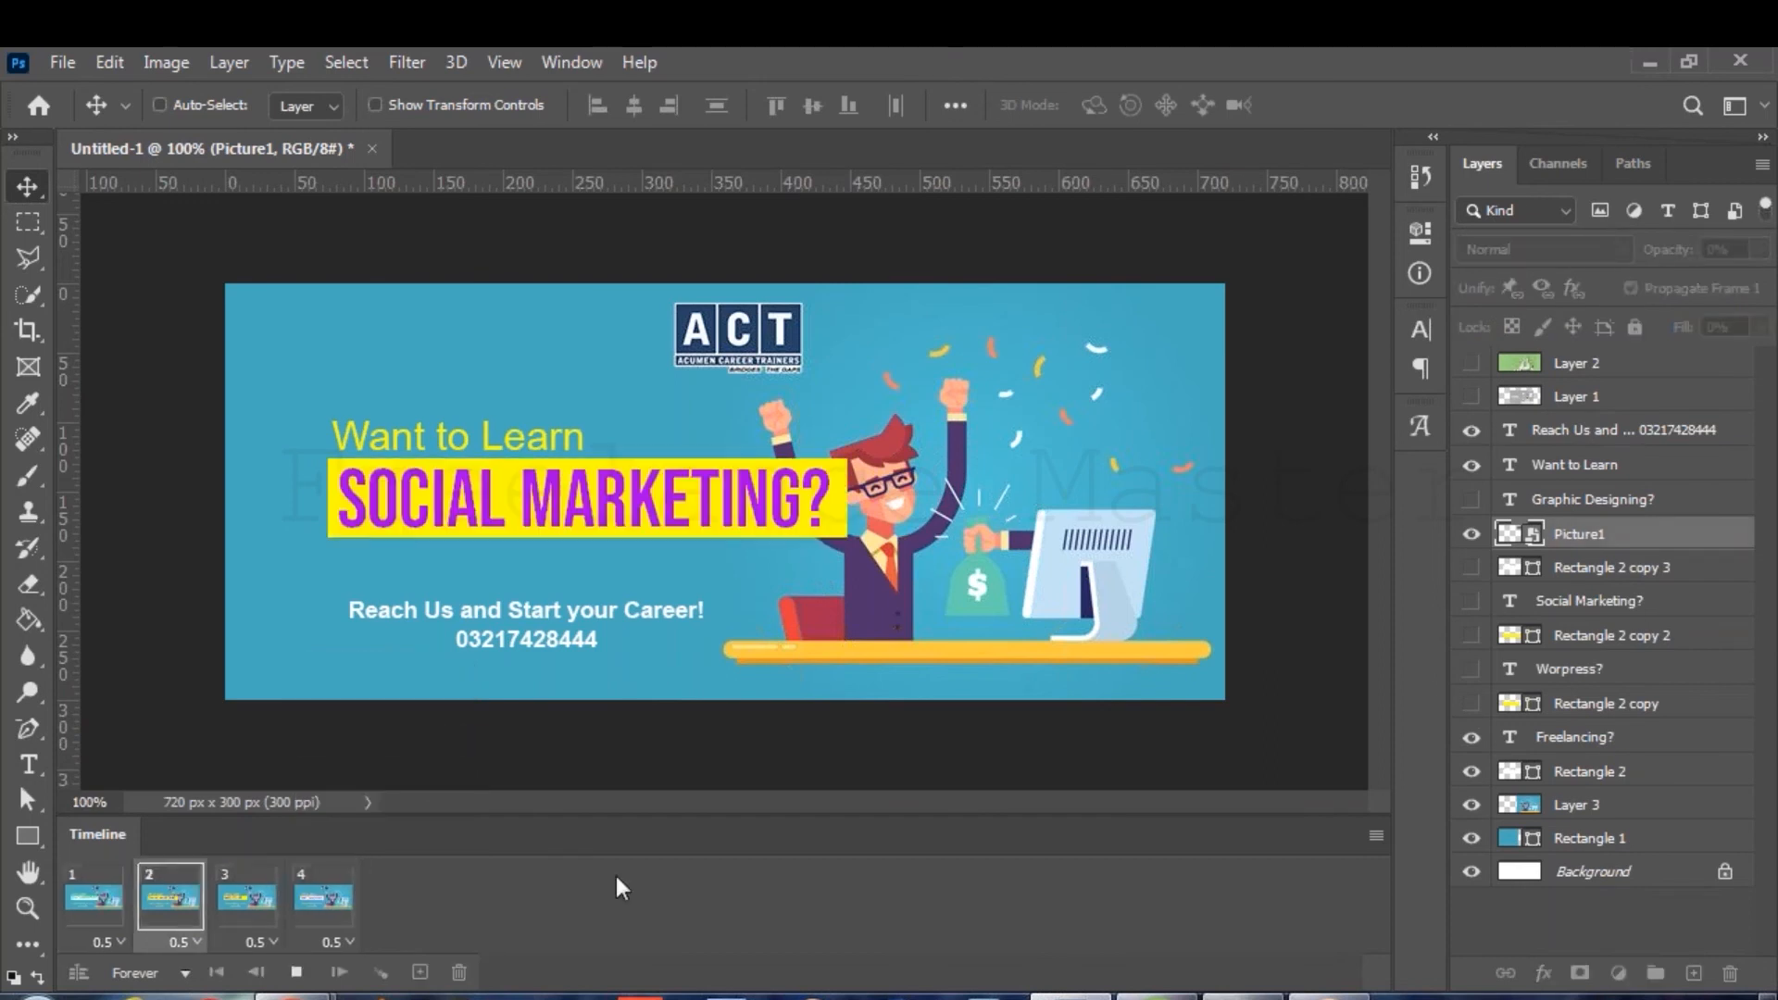
# Change all four frame delays to 1 second and preview the loop.
pyautogui.click(109, 942)
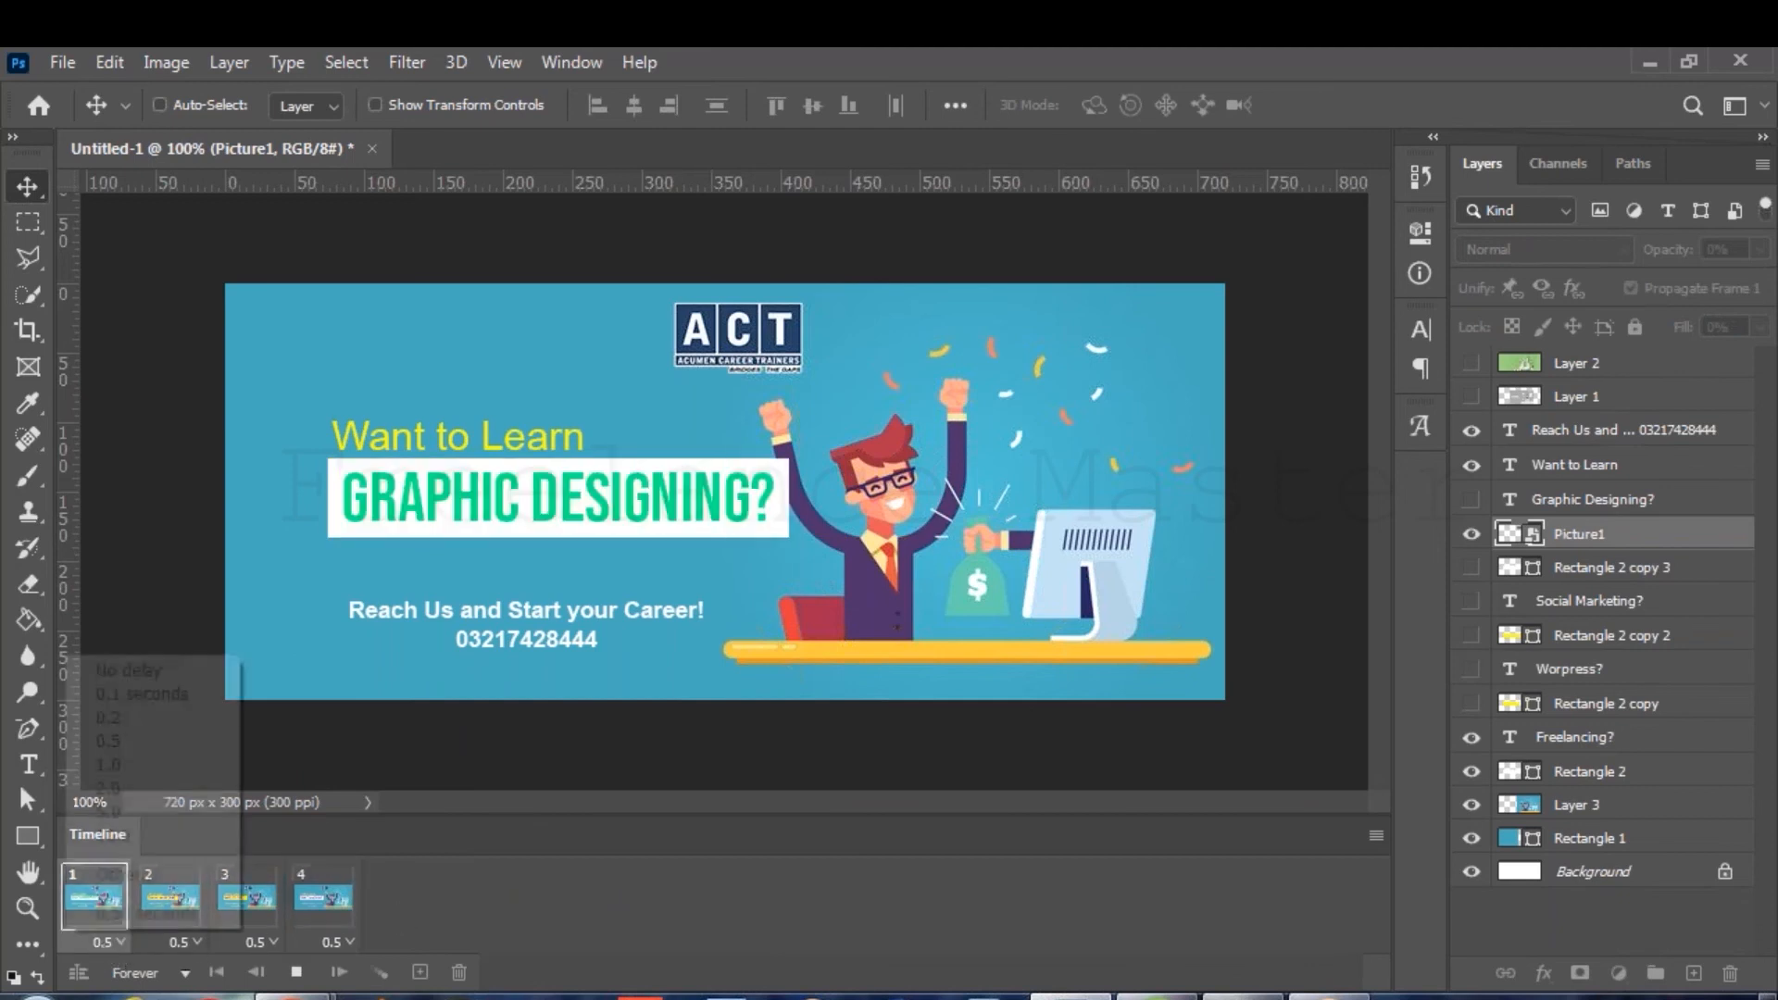
pyautogui.click(124, 765)
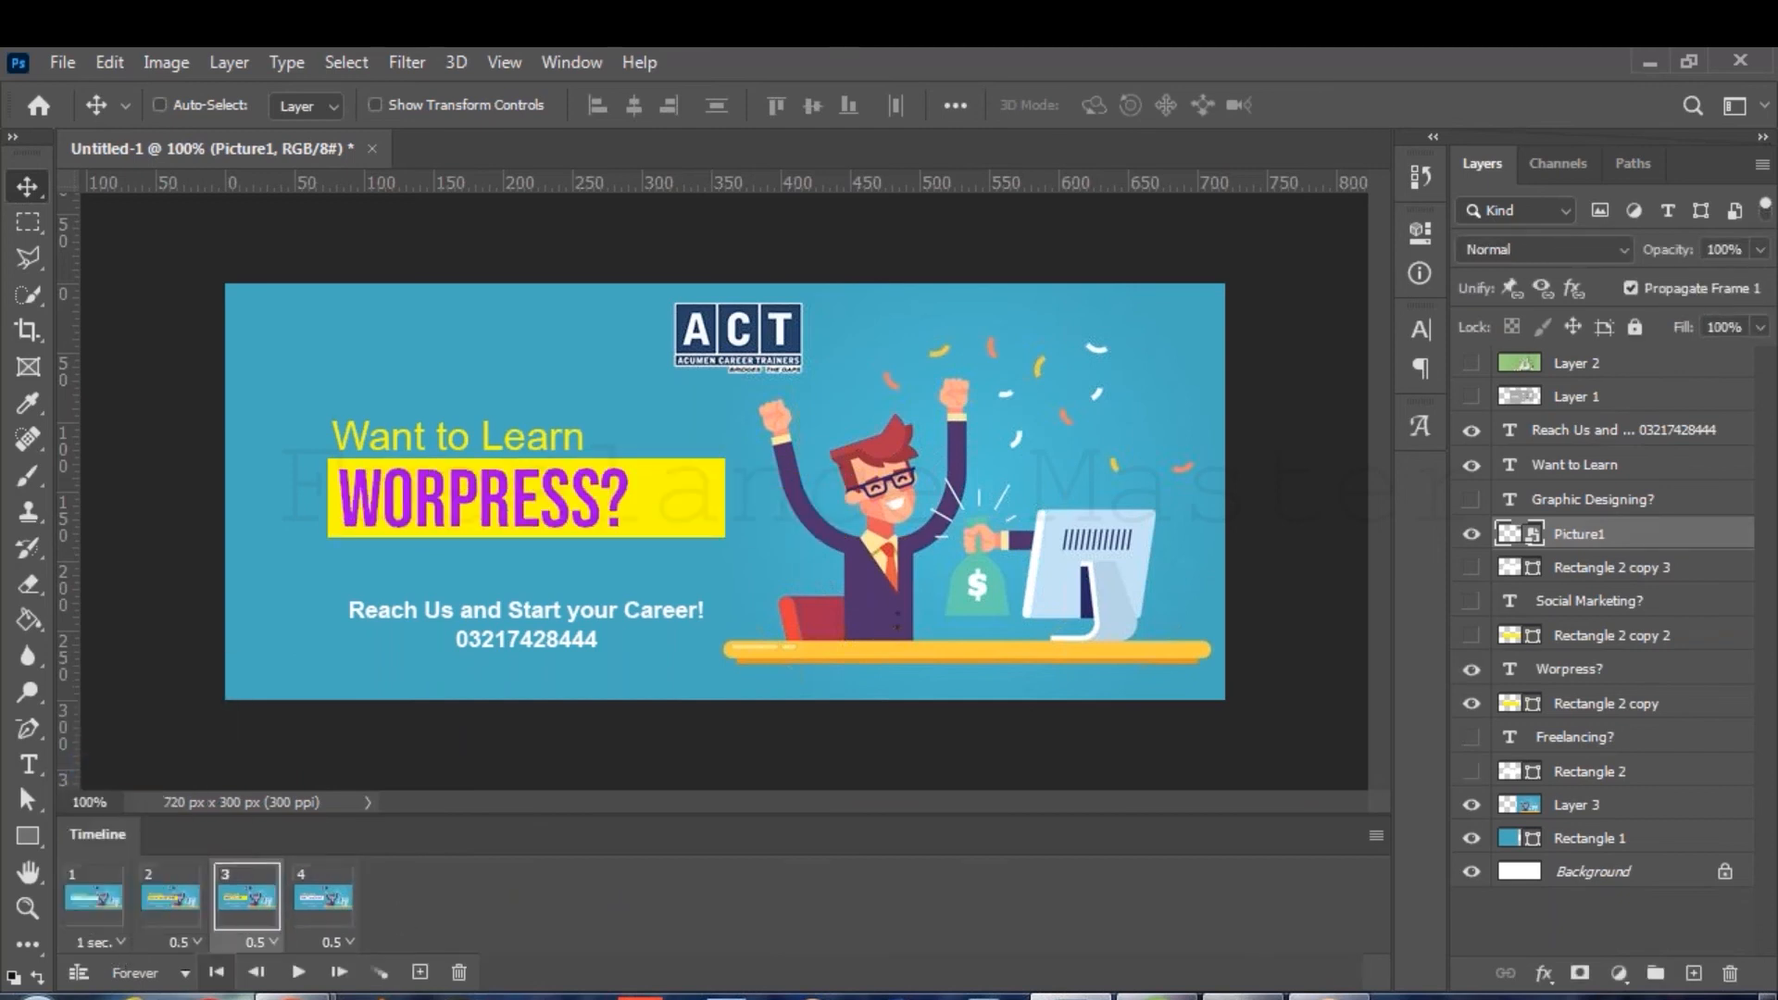
pyautogui.click(181, 942)
pyautogui.click(199, 762)
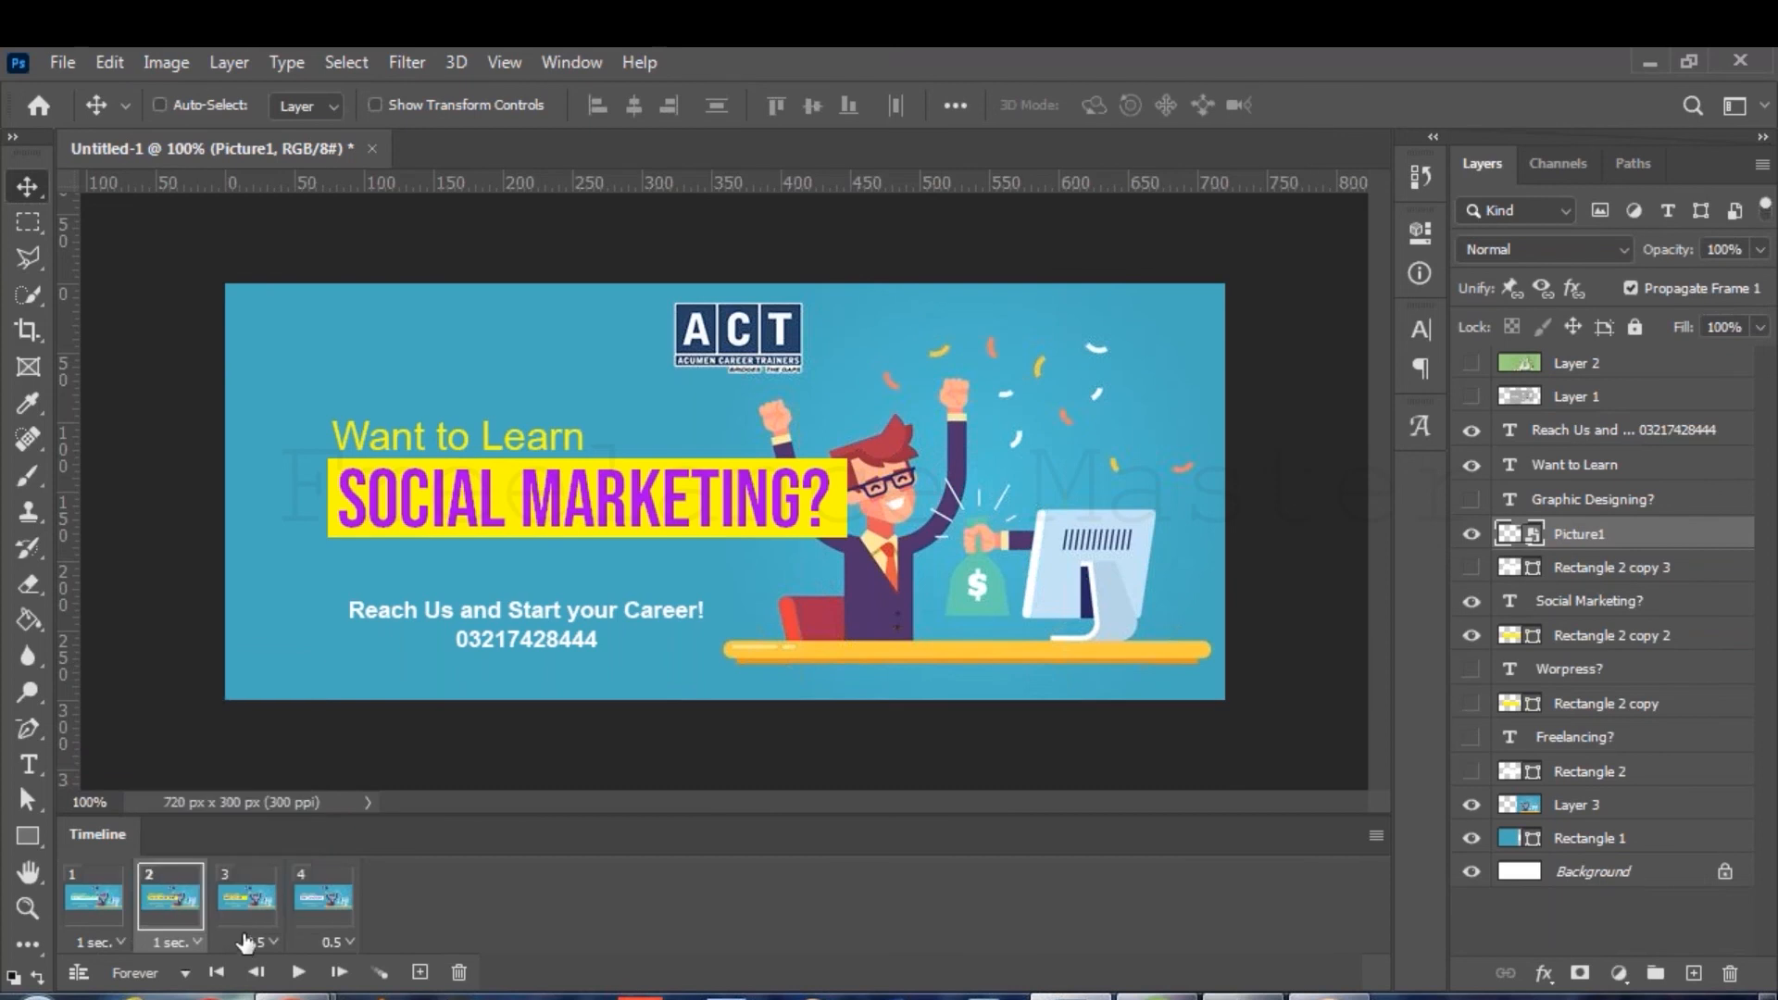
pyautogui.click(245, 941)
pyautogui.click(270, 765)
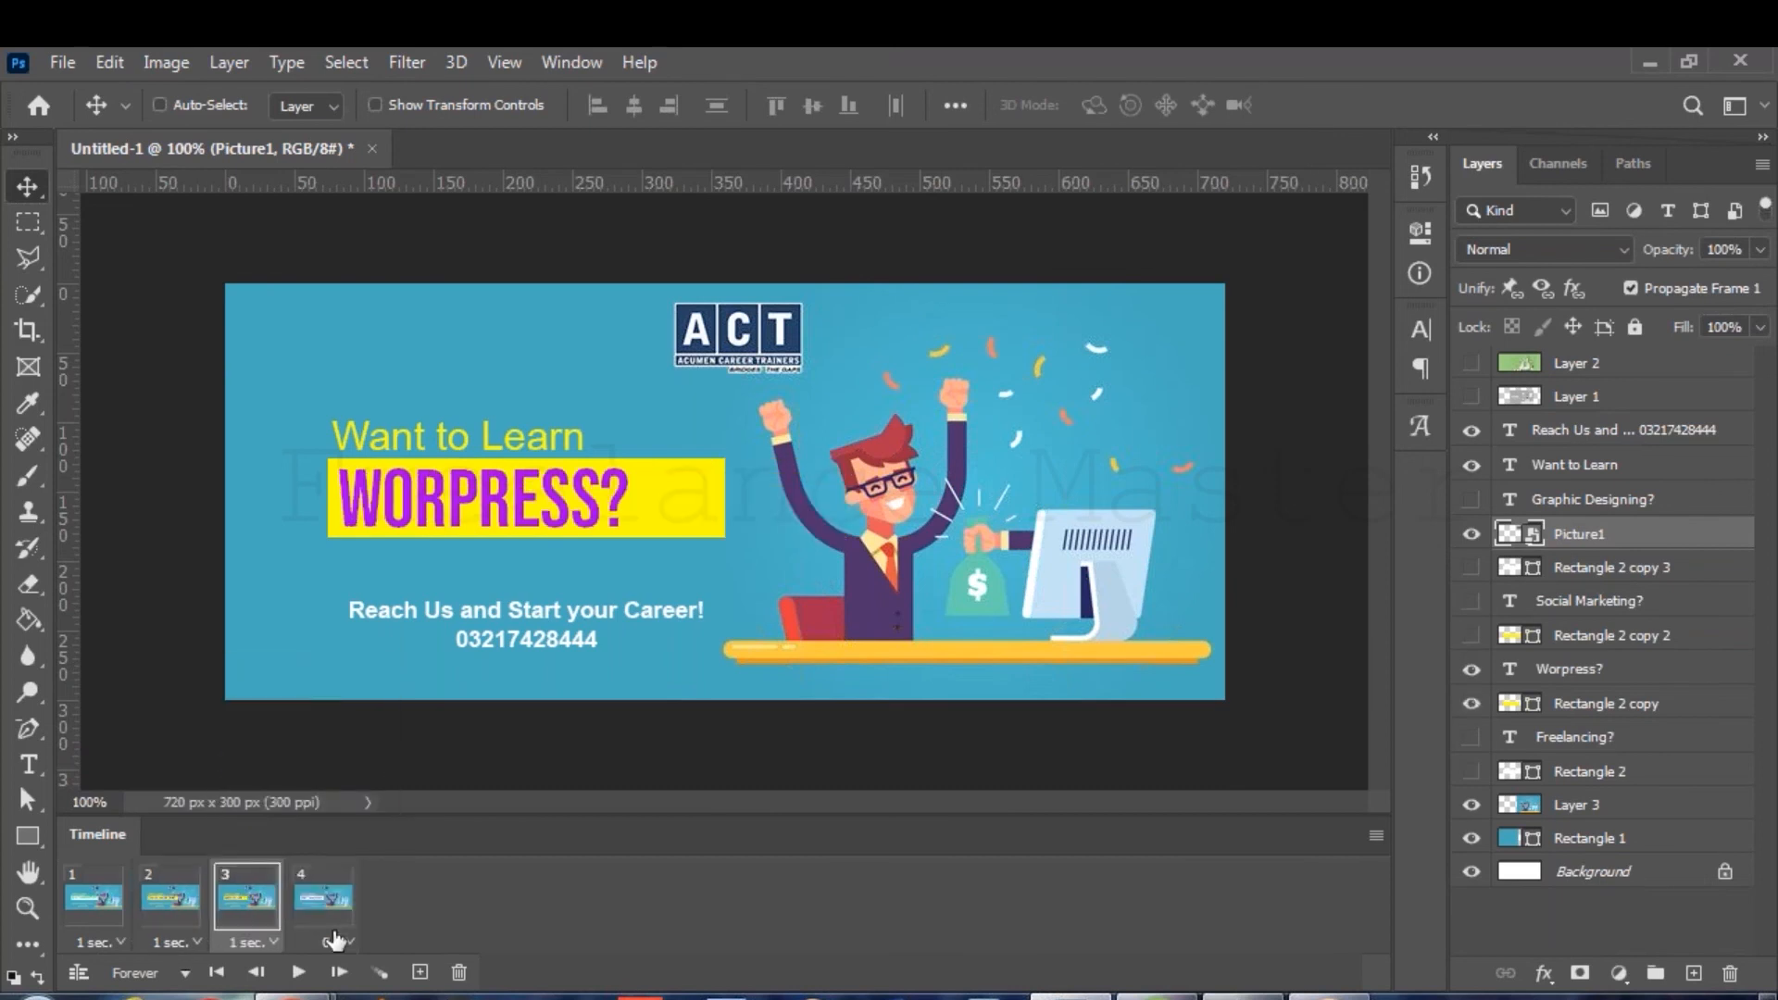
pyautogui.click(335, 941)
pyautogui.click(352, 768)
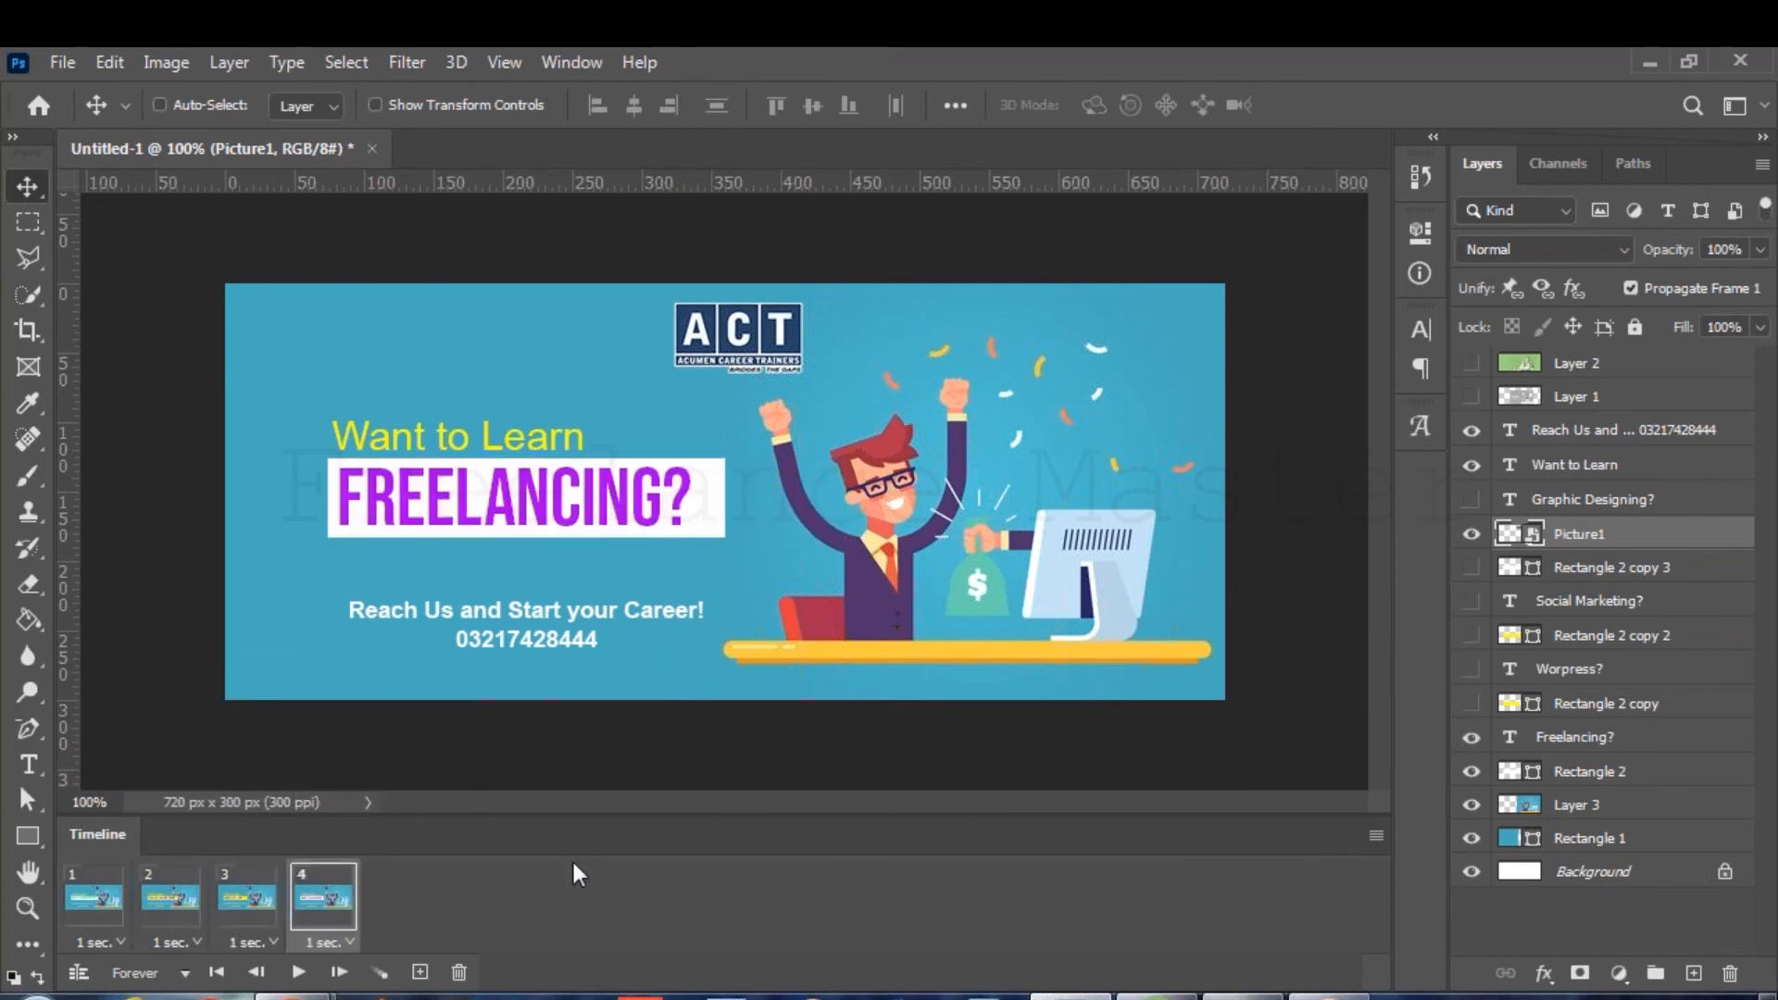
pyautogui.press('space')
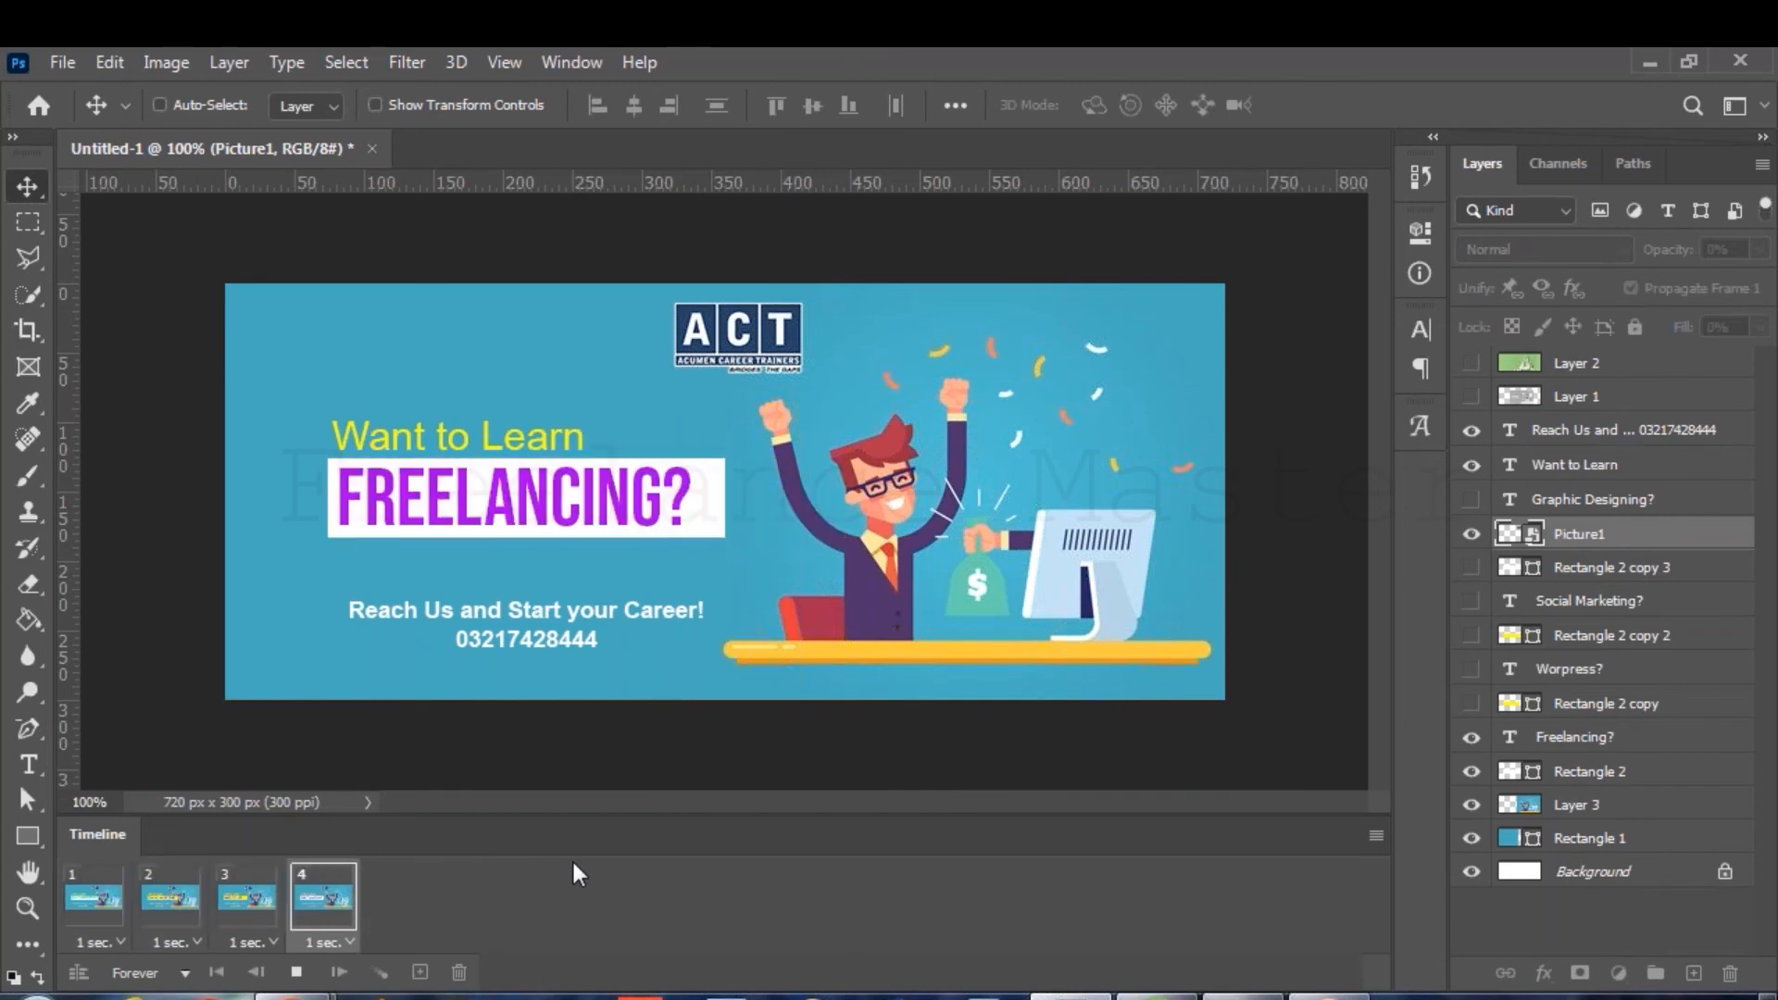
pyautogui.press('space')
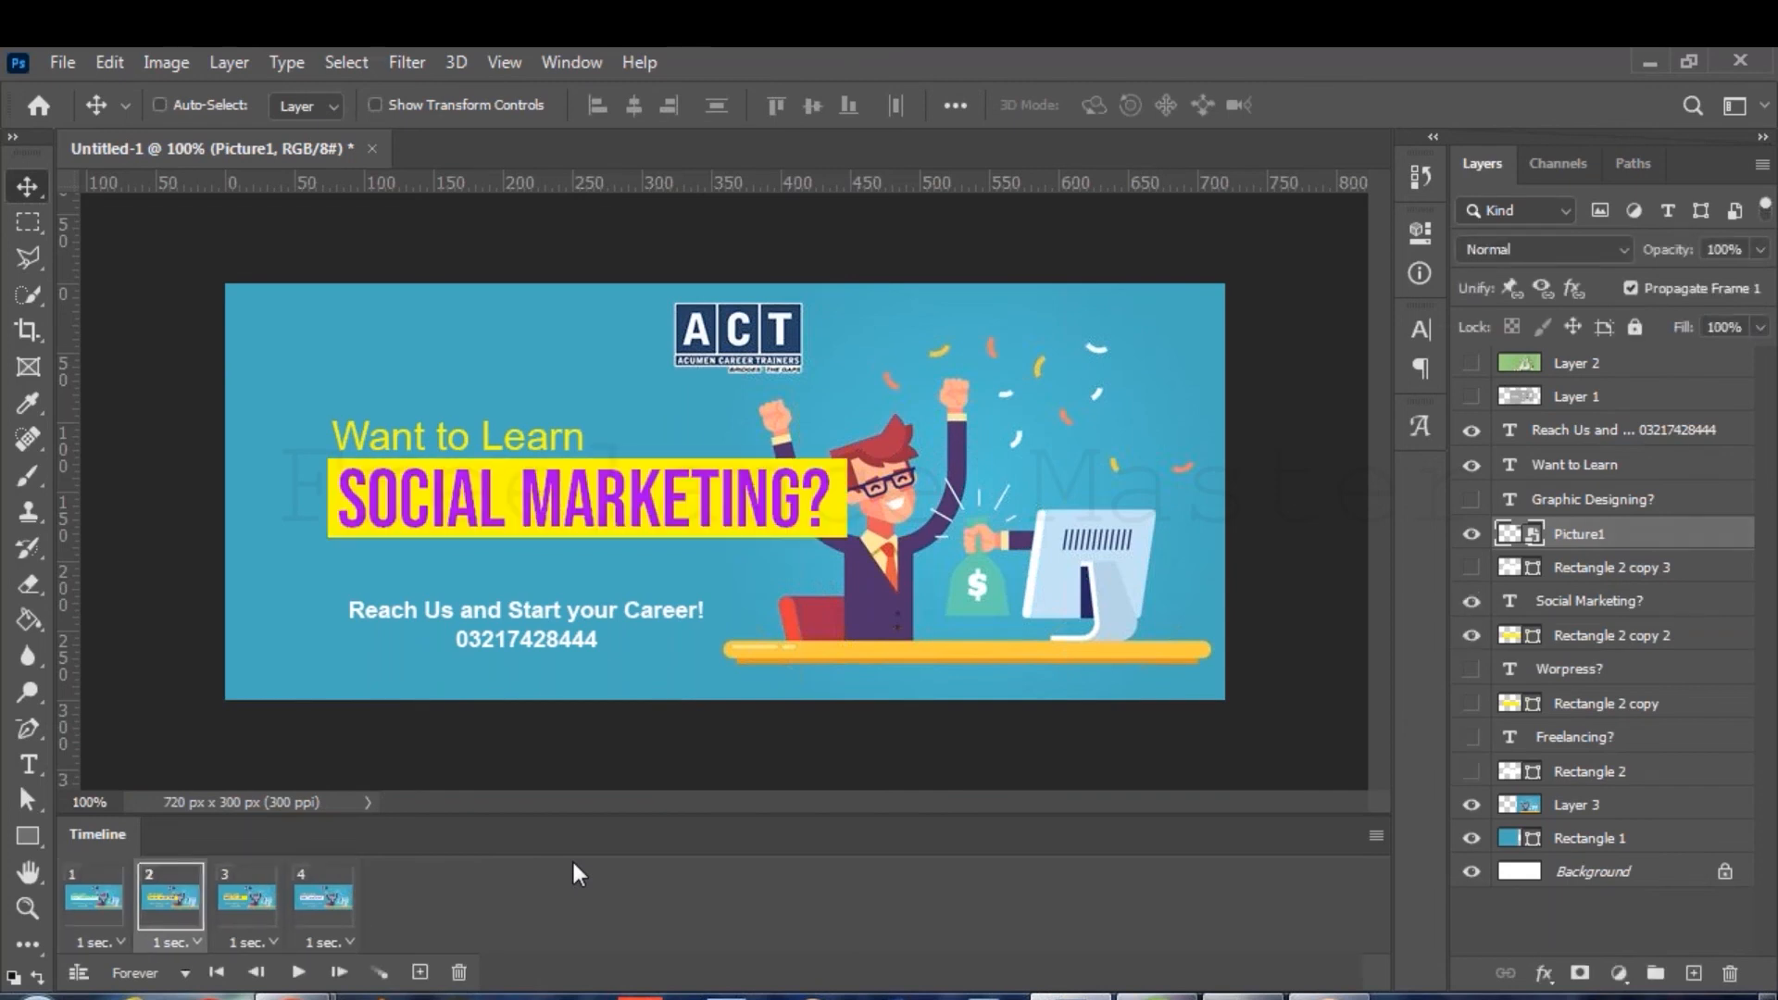
# Keep the loop setting on Forever, preview the animation, and bring up Save As.
pyautogui.click(184, 972)
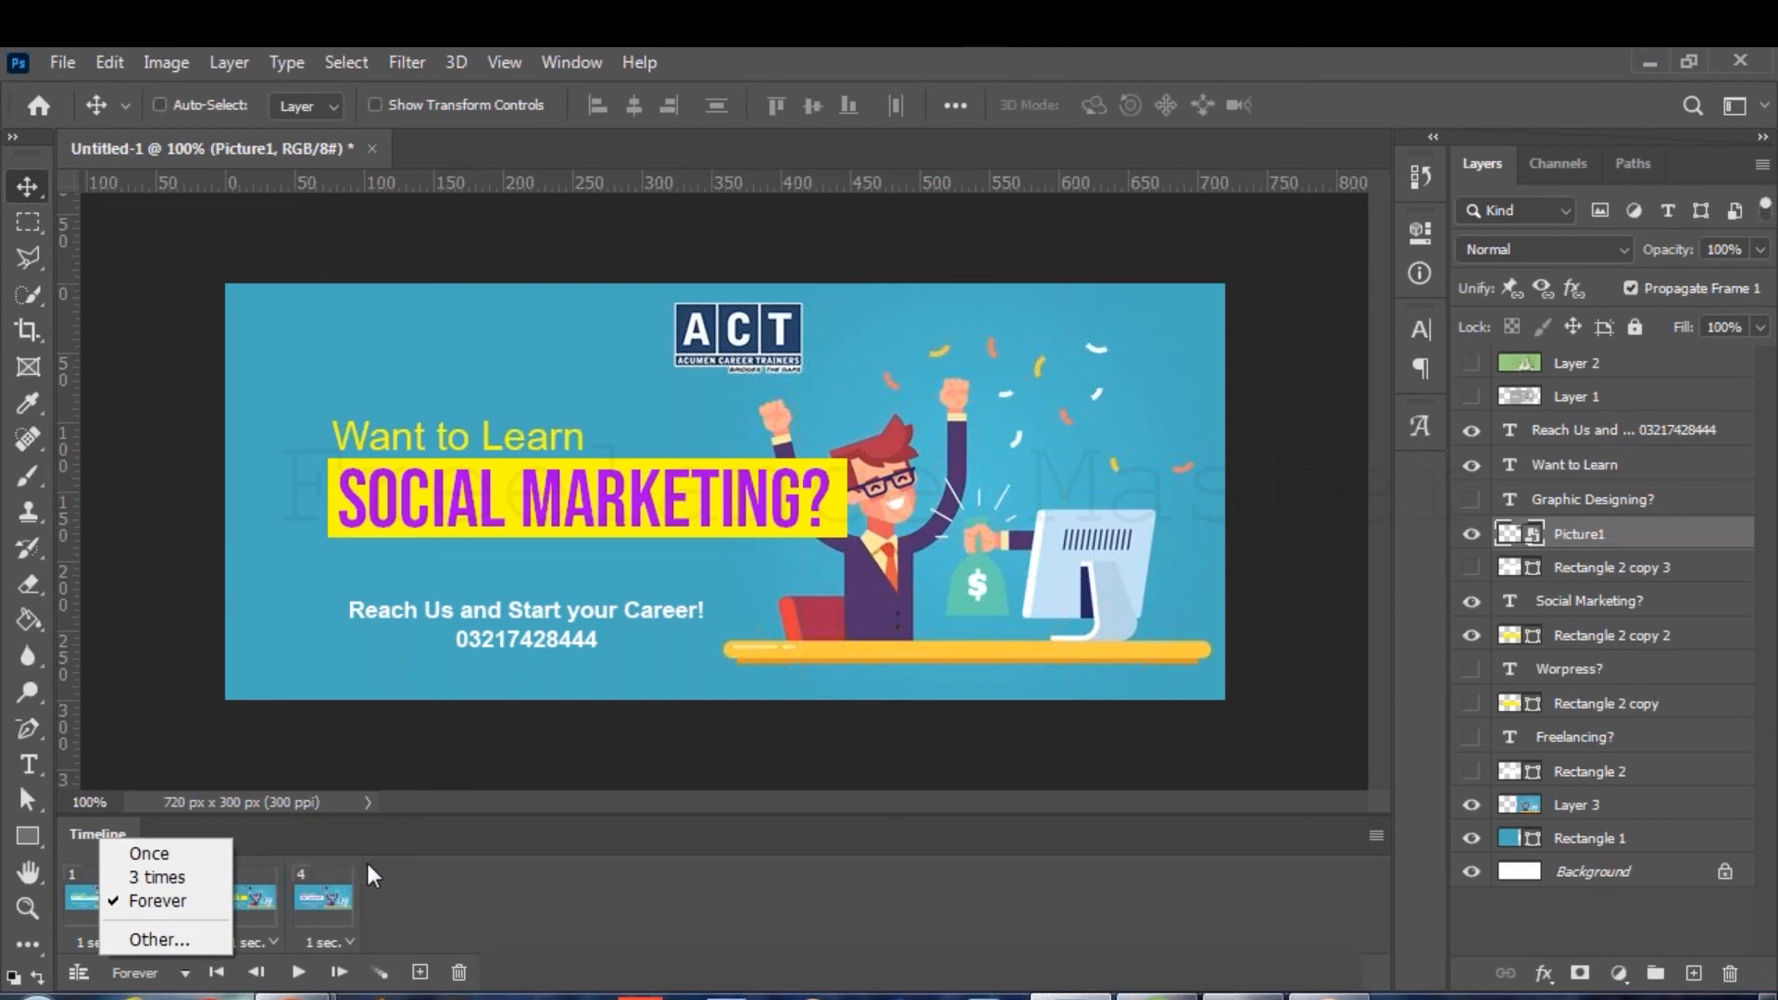
pyautogui.click(420, 887)
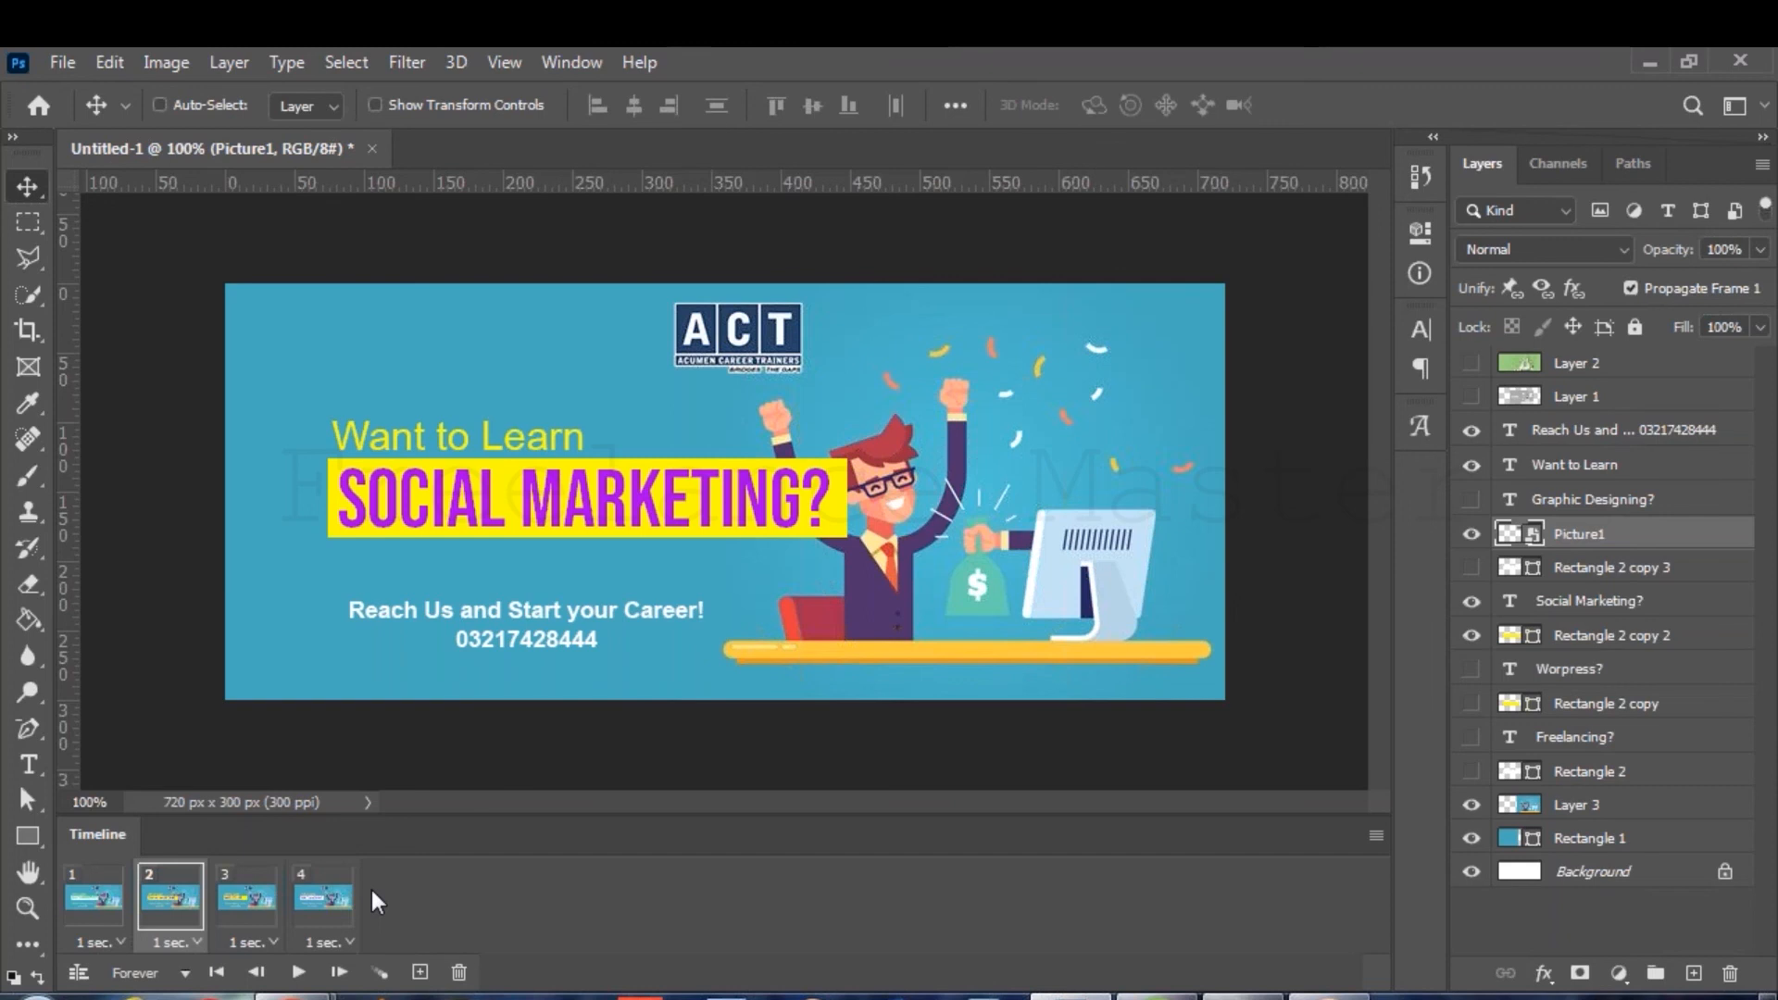
pyautogui.press('space')
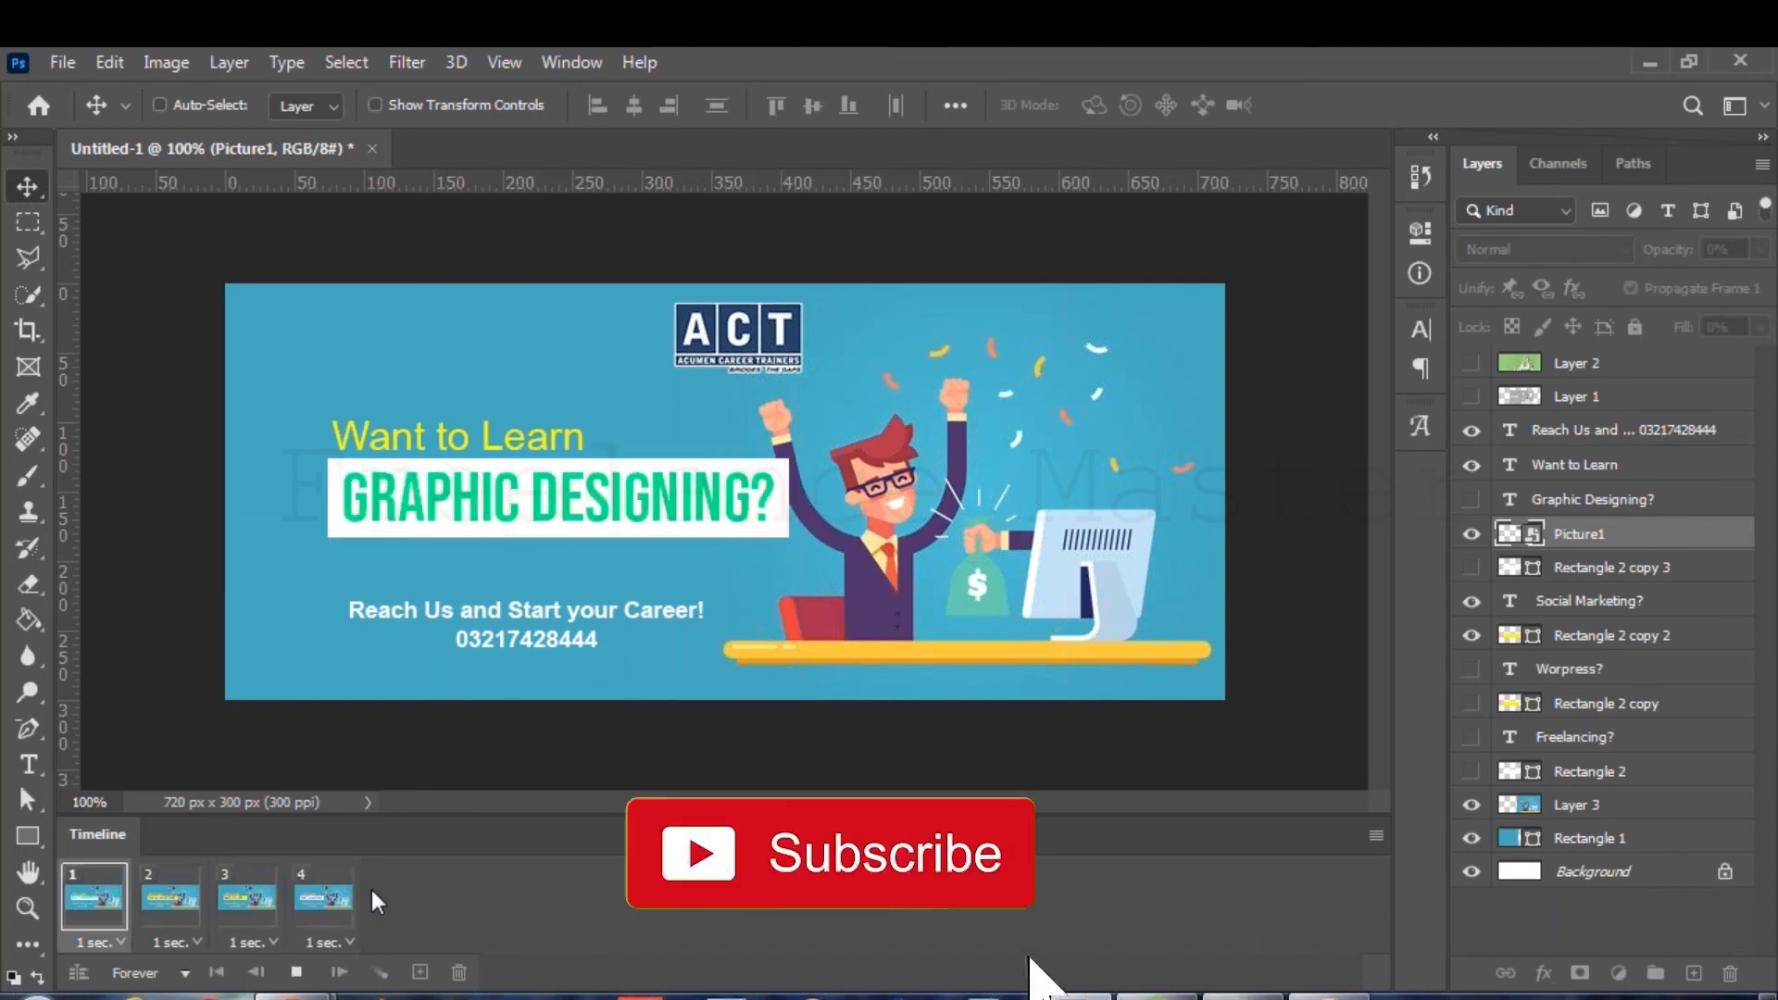
pyautogui.press('space')
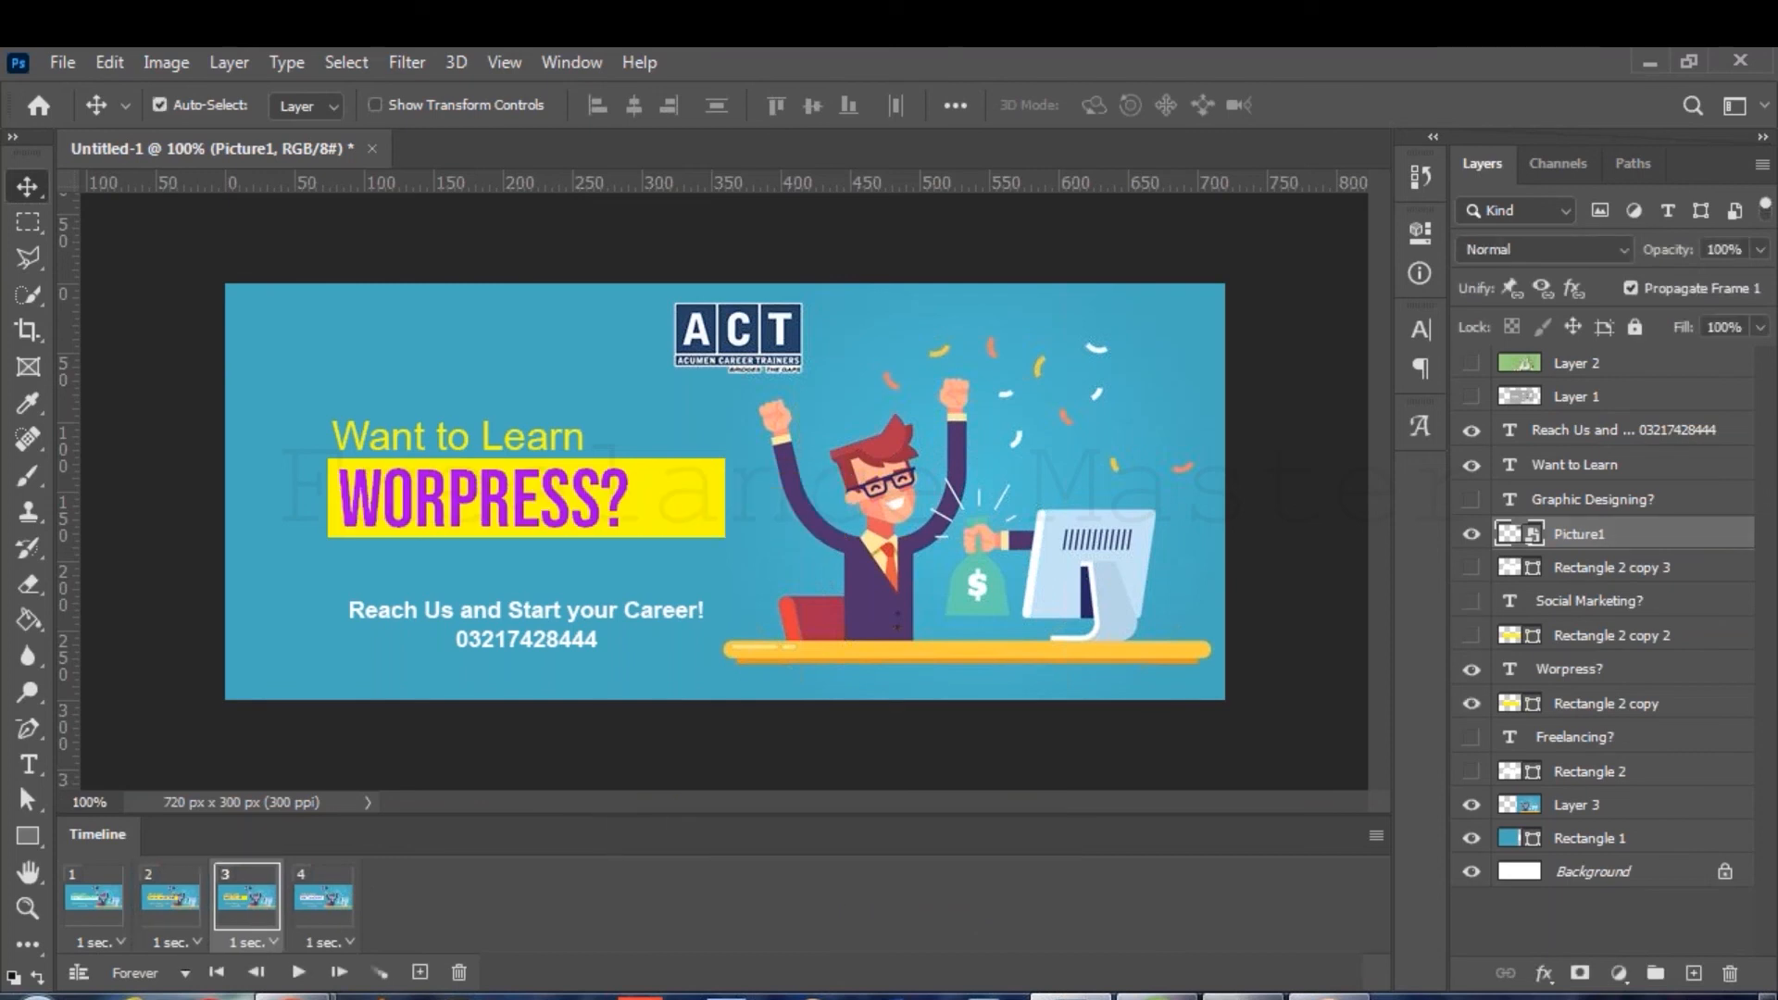
pyautogui.hotkey('ctrl', 'shift', 's')
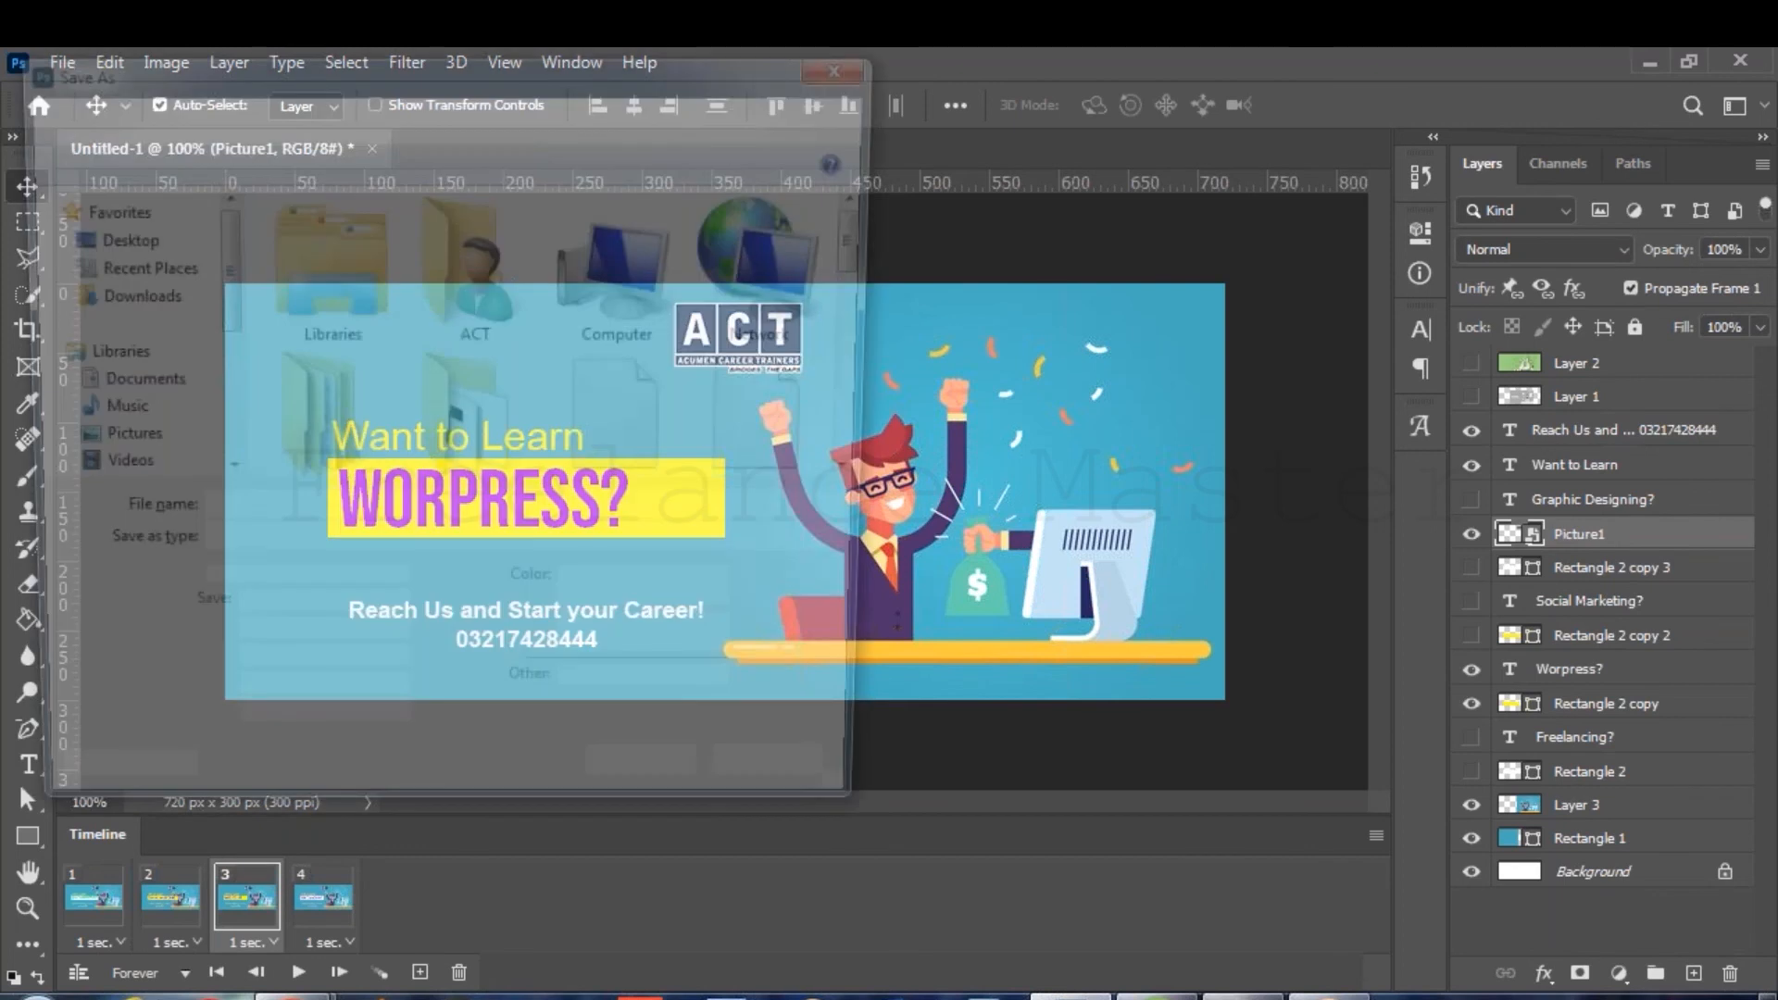
# Save the banner as act banner.psd, then bring the Notepad notes back up.
pyautogui.write('act ')
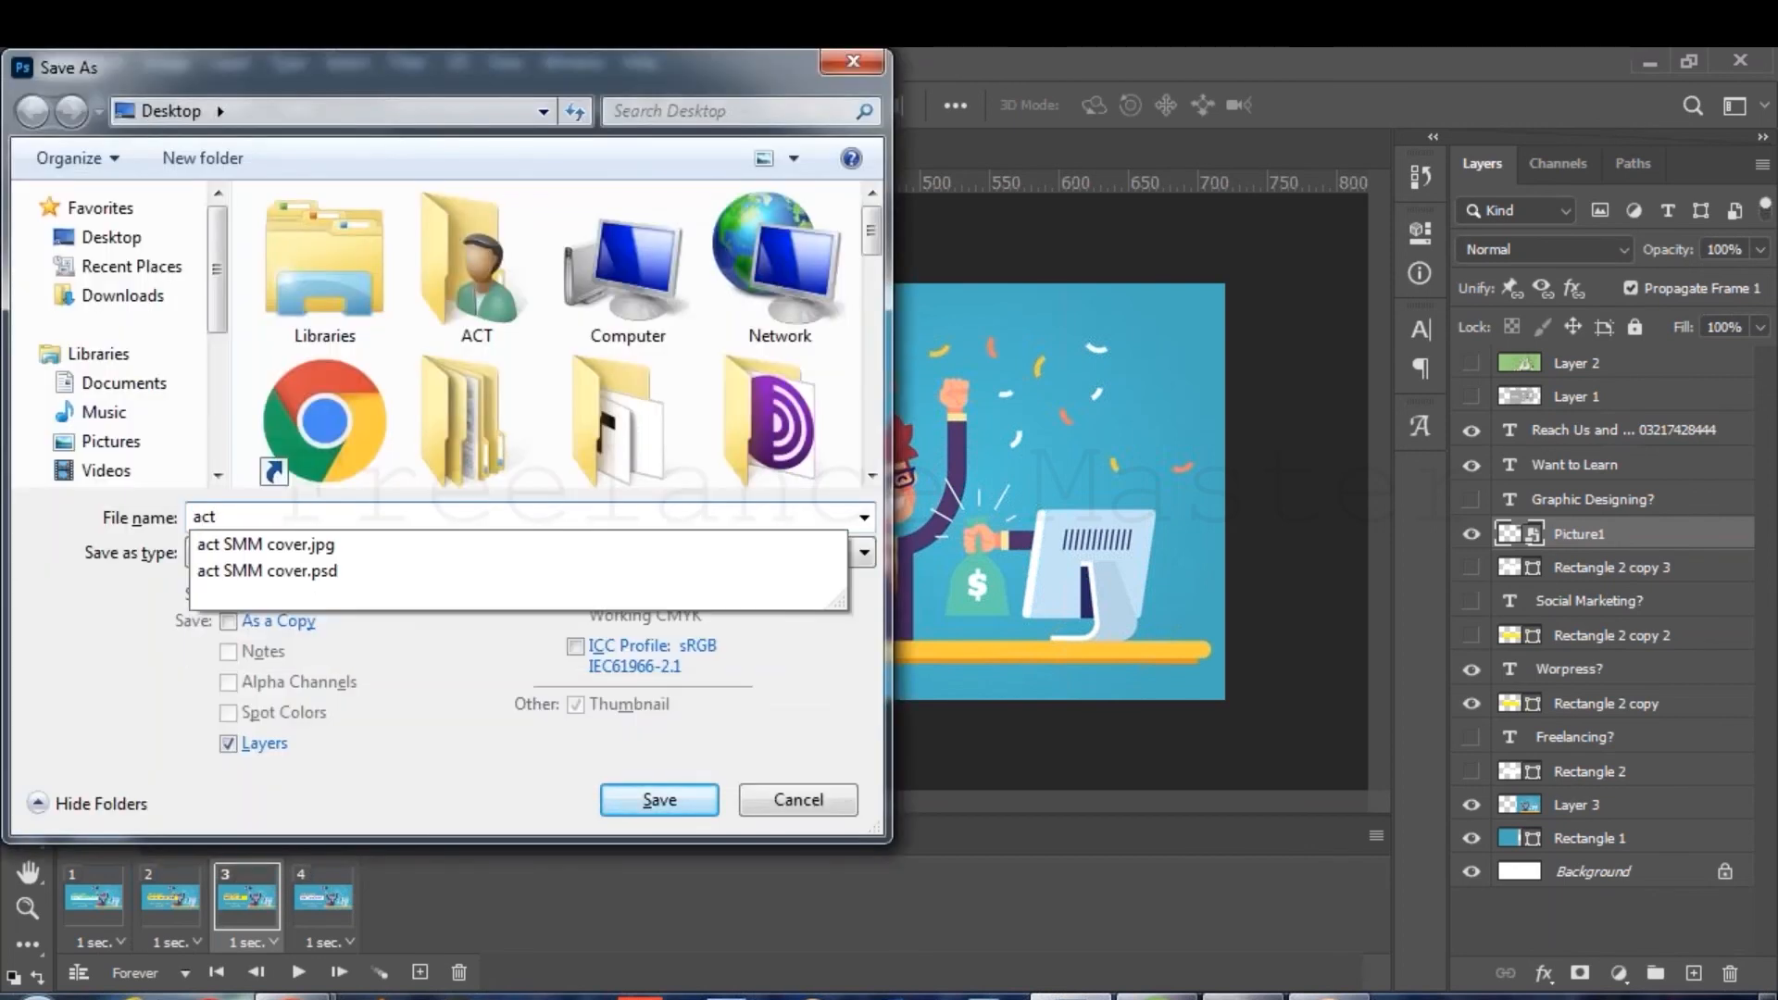
pyautogui.write('banner')
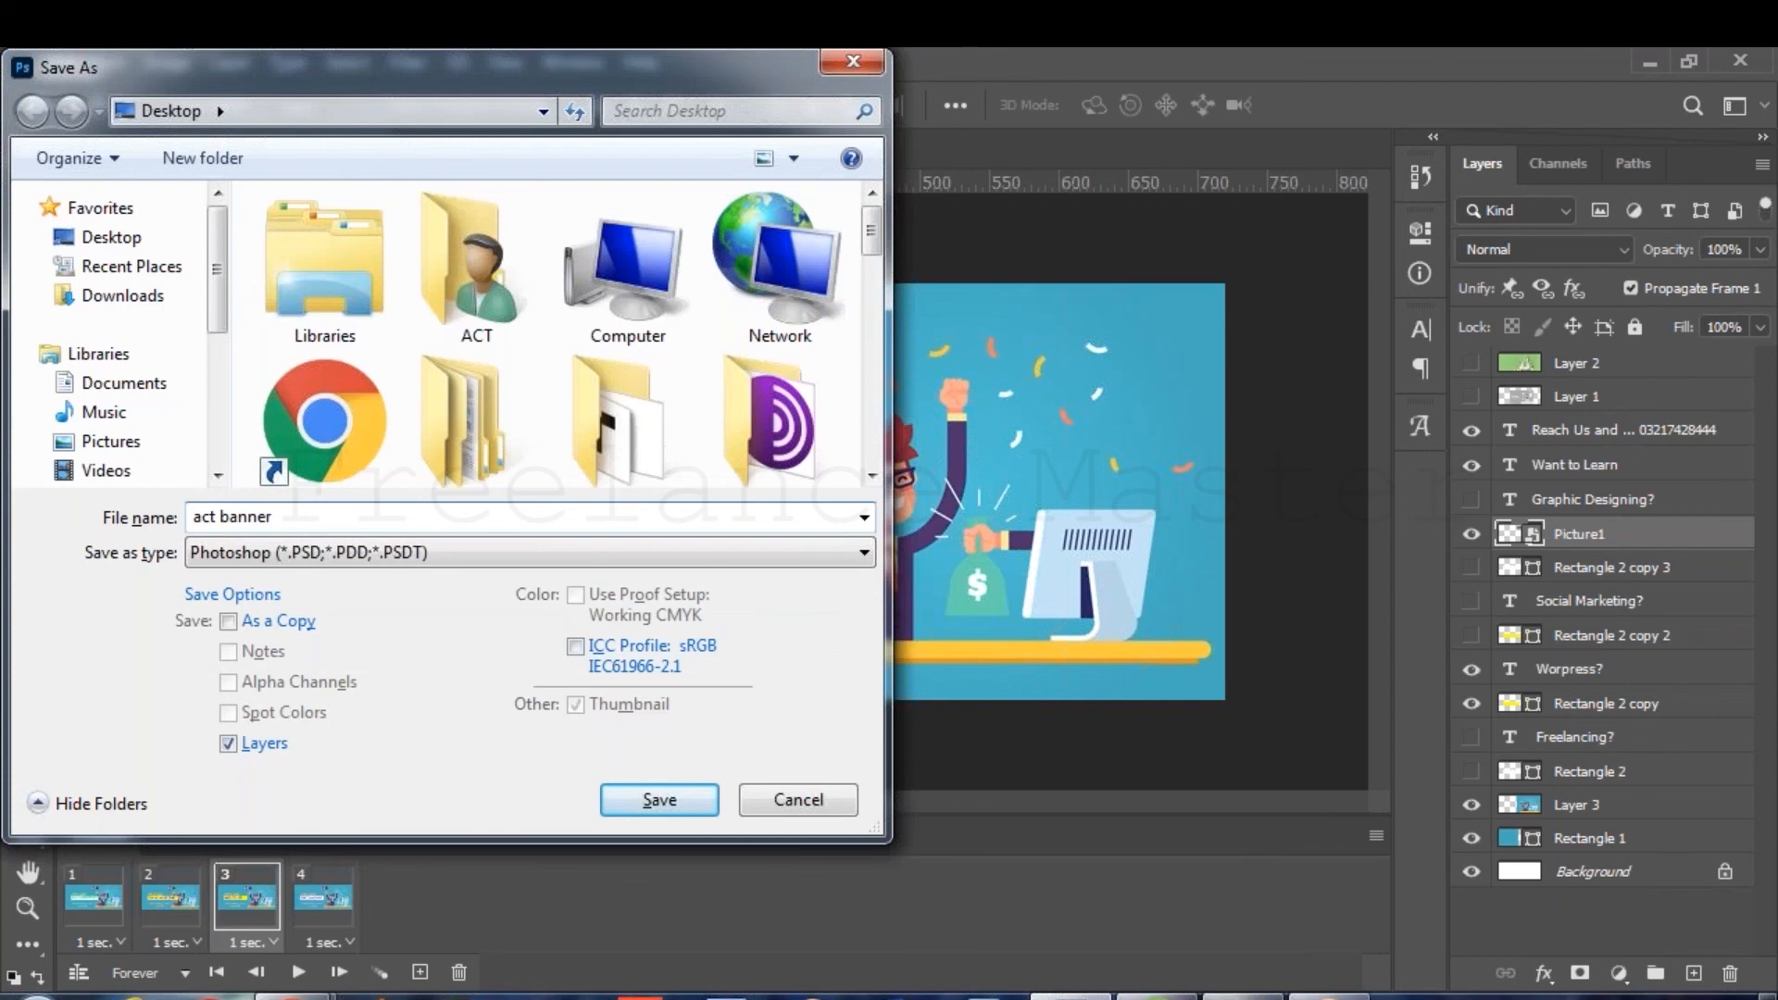
pyautogui.press('Return')
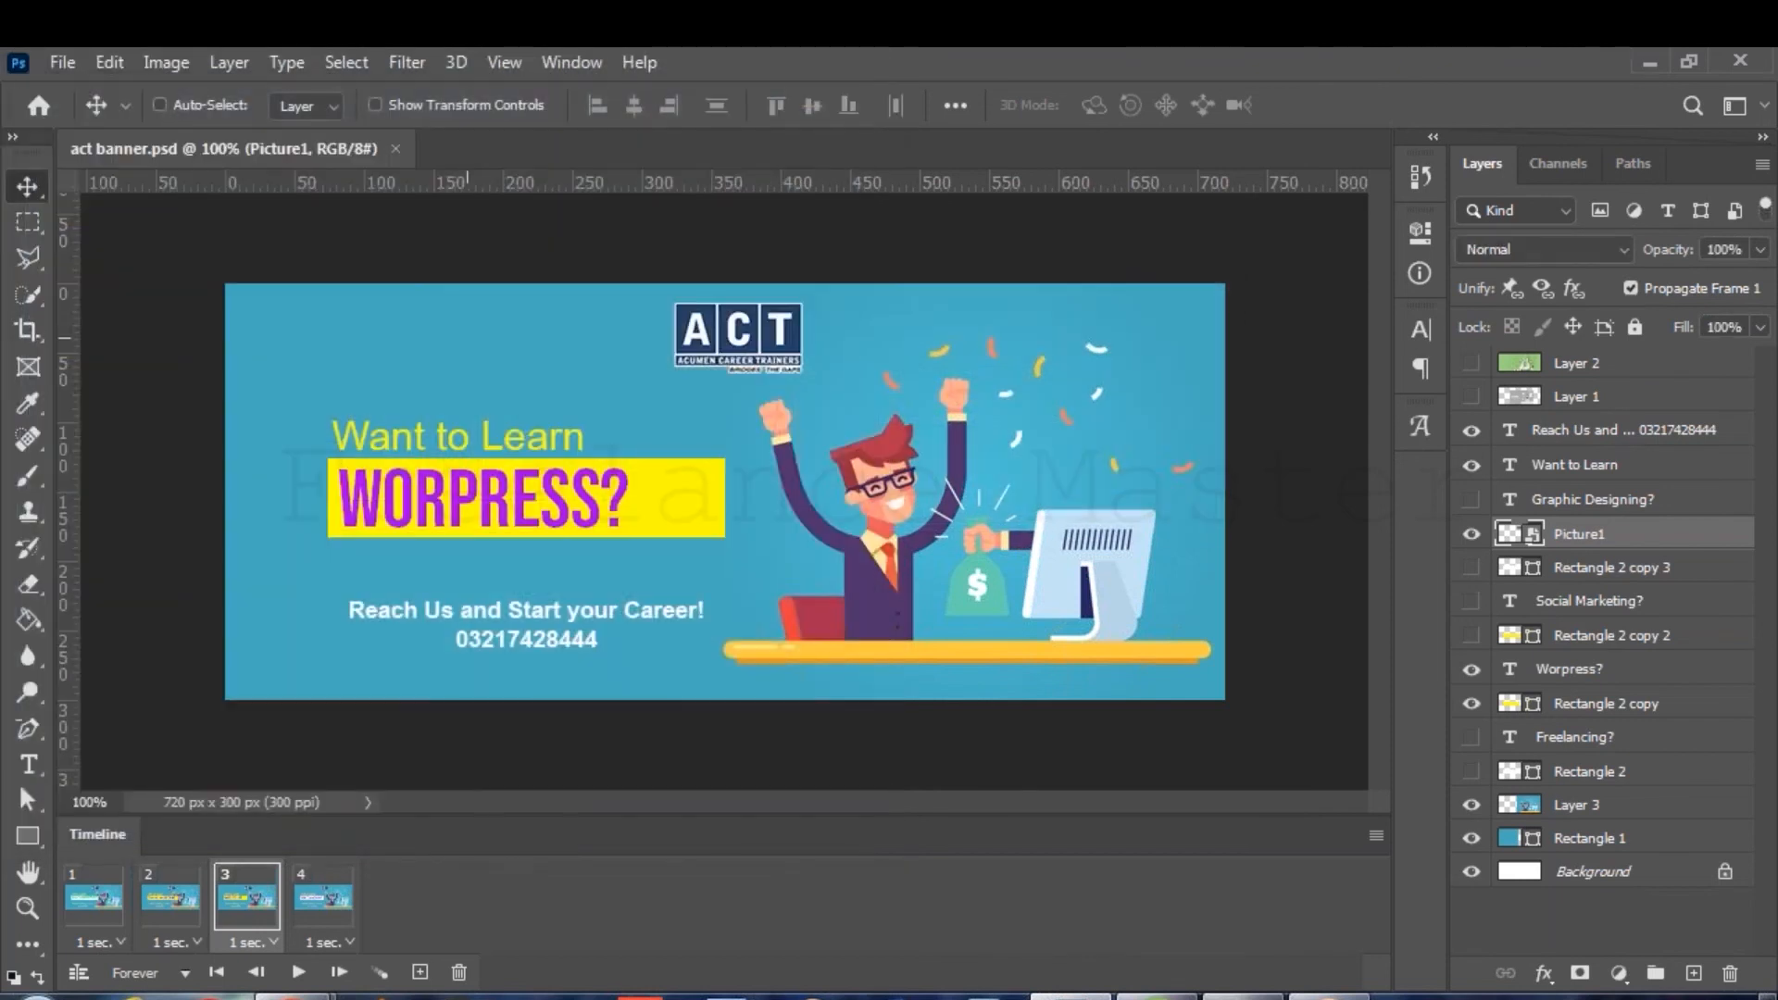
pyautogui.click(1242, 995)
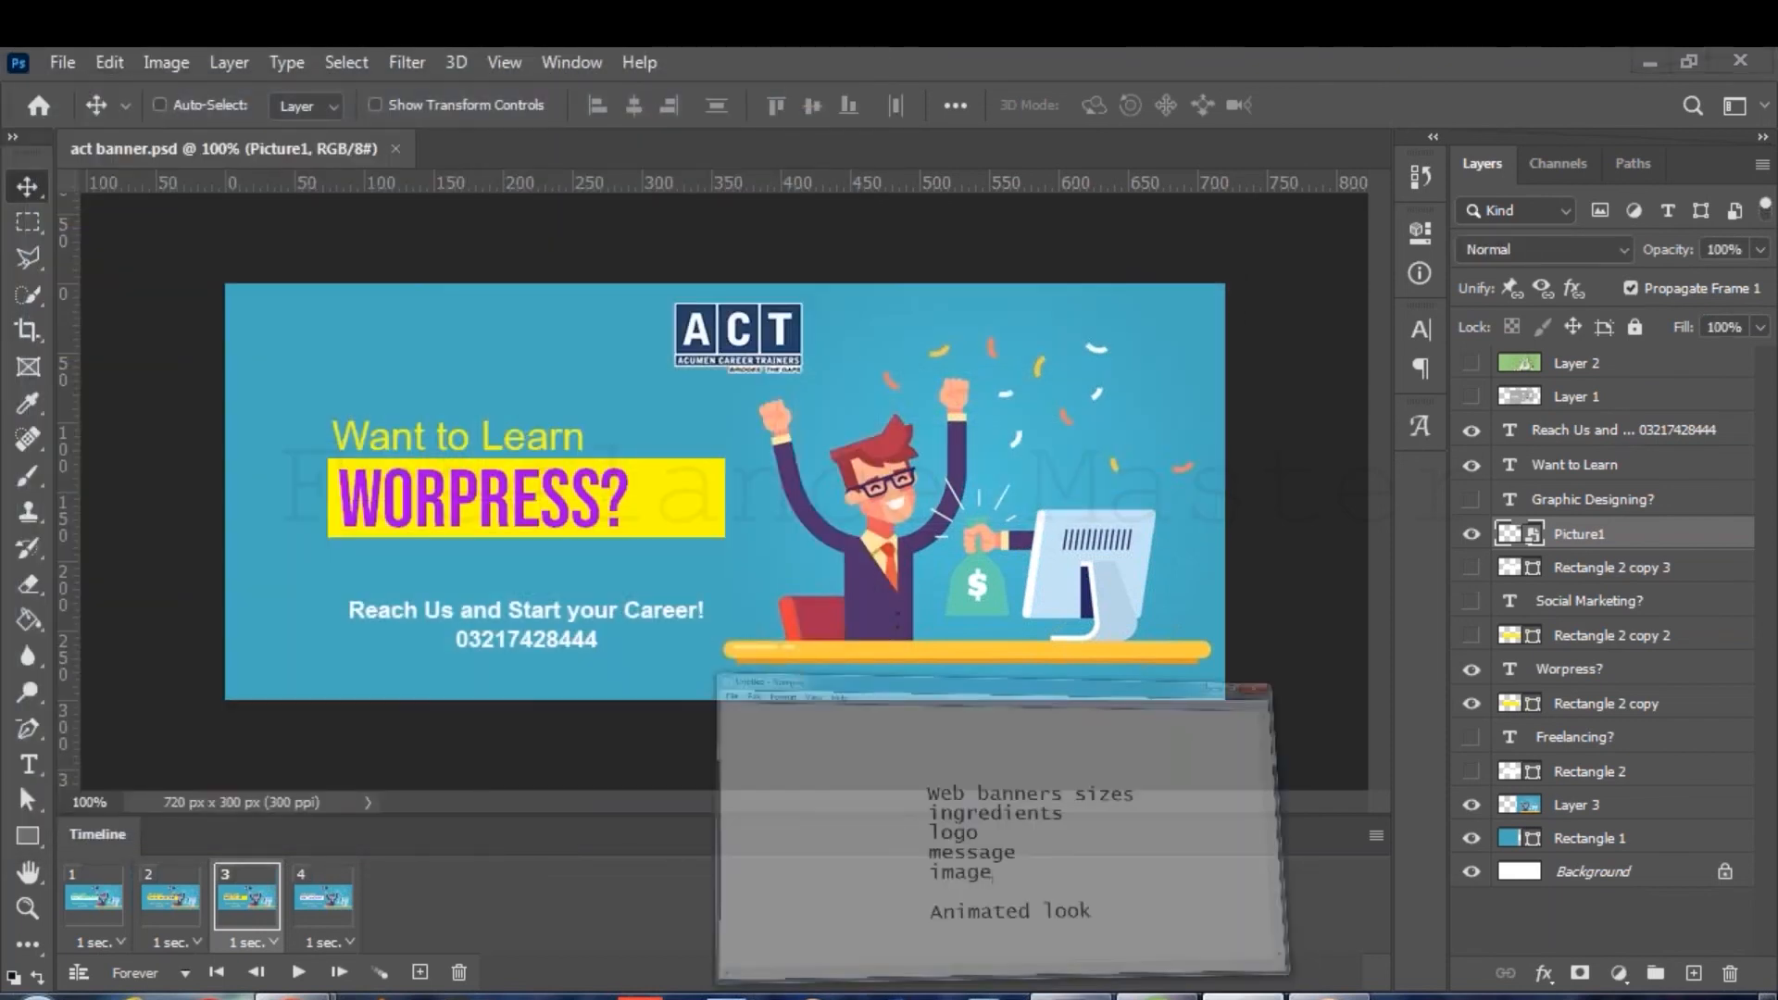
# Add 'JPEG JPG' and 'Gif' on new lines under Animated look, then switch back.
pyautogui.press('Down')
pyautogui.press('Down')
pyautogui.hotkey('ctrl', 'Right')
pyautogui.hotkey('ctrl', 'Right')
pyautogui.press('Return')
pyautogui.press('Tab')
pyautogui.press('Tab')
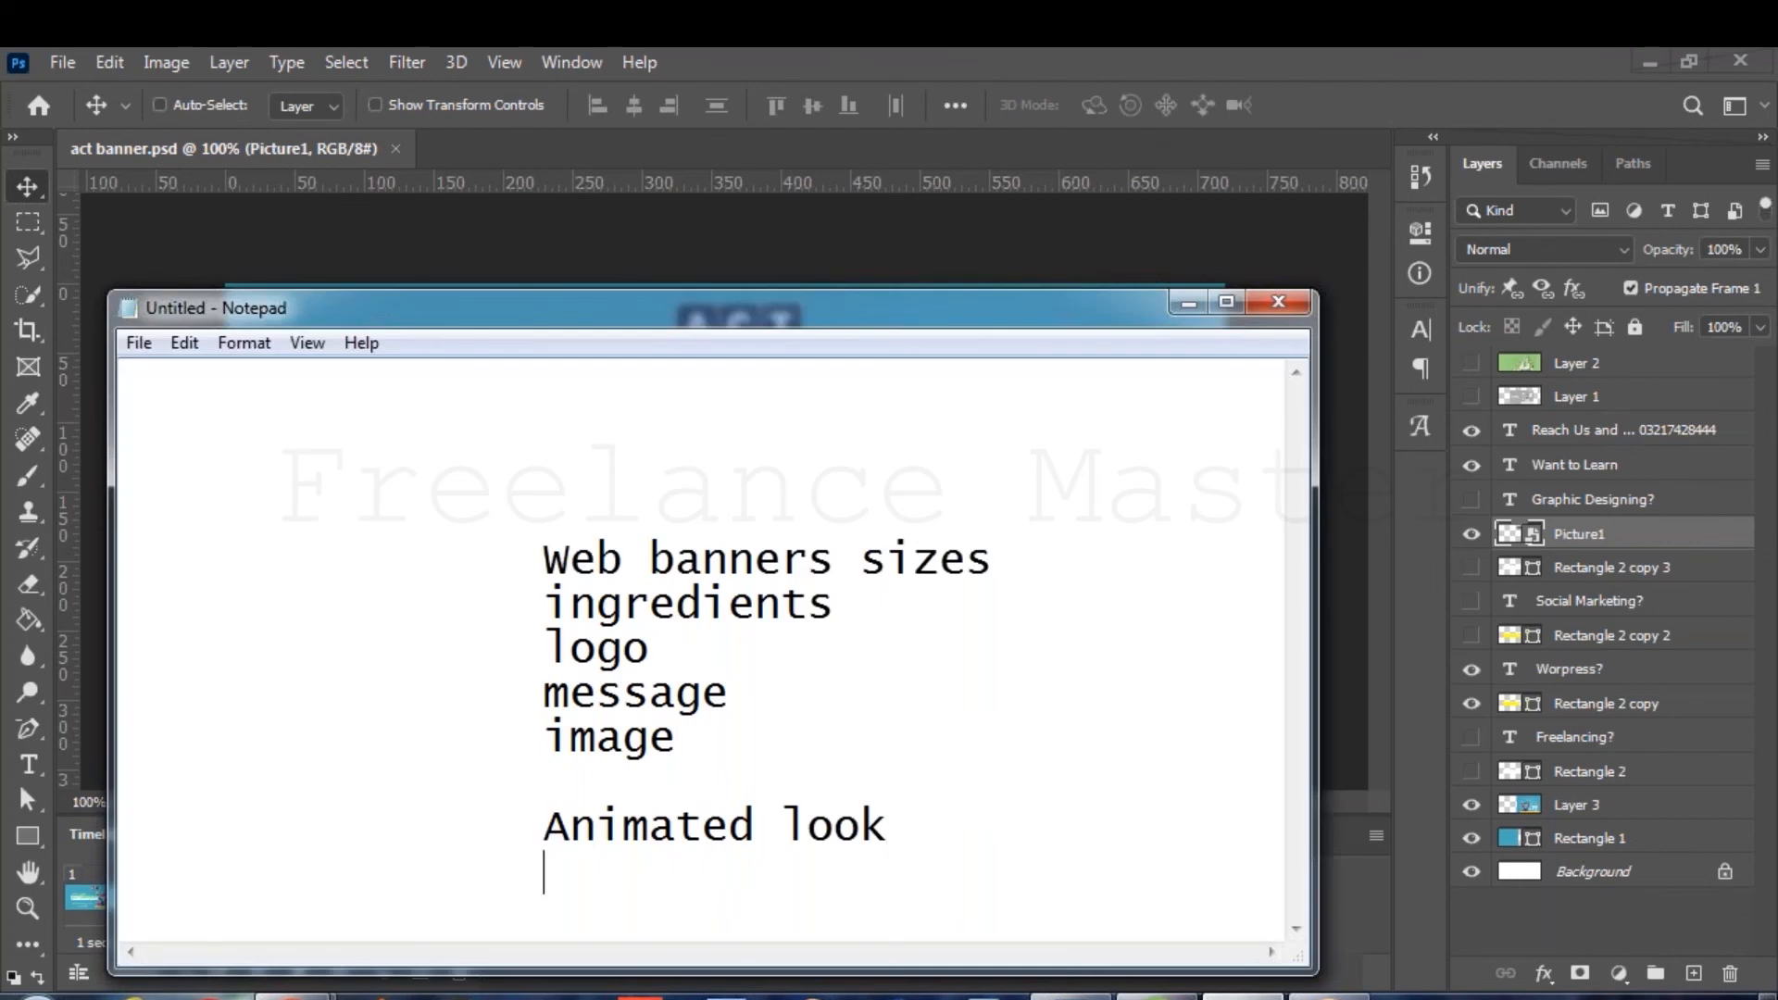
pyautogui.write('JPEG  ')
pyautogui.write('P')
pyautogui.press('BackSpace')
pyautogui.write('JOPG')
pyautogui.press('BackSpace')
pyautogui.press('BackSpace')
pyautogui.write('P')
pyautogui.press('BackSpace')
pyautogui.press('BackSpace')
pyautogui.write('PG')
pyautogui.press('Return')
pyautogui.write('Gif')
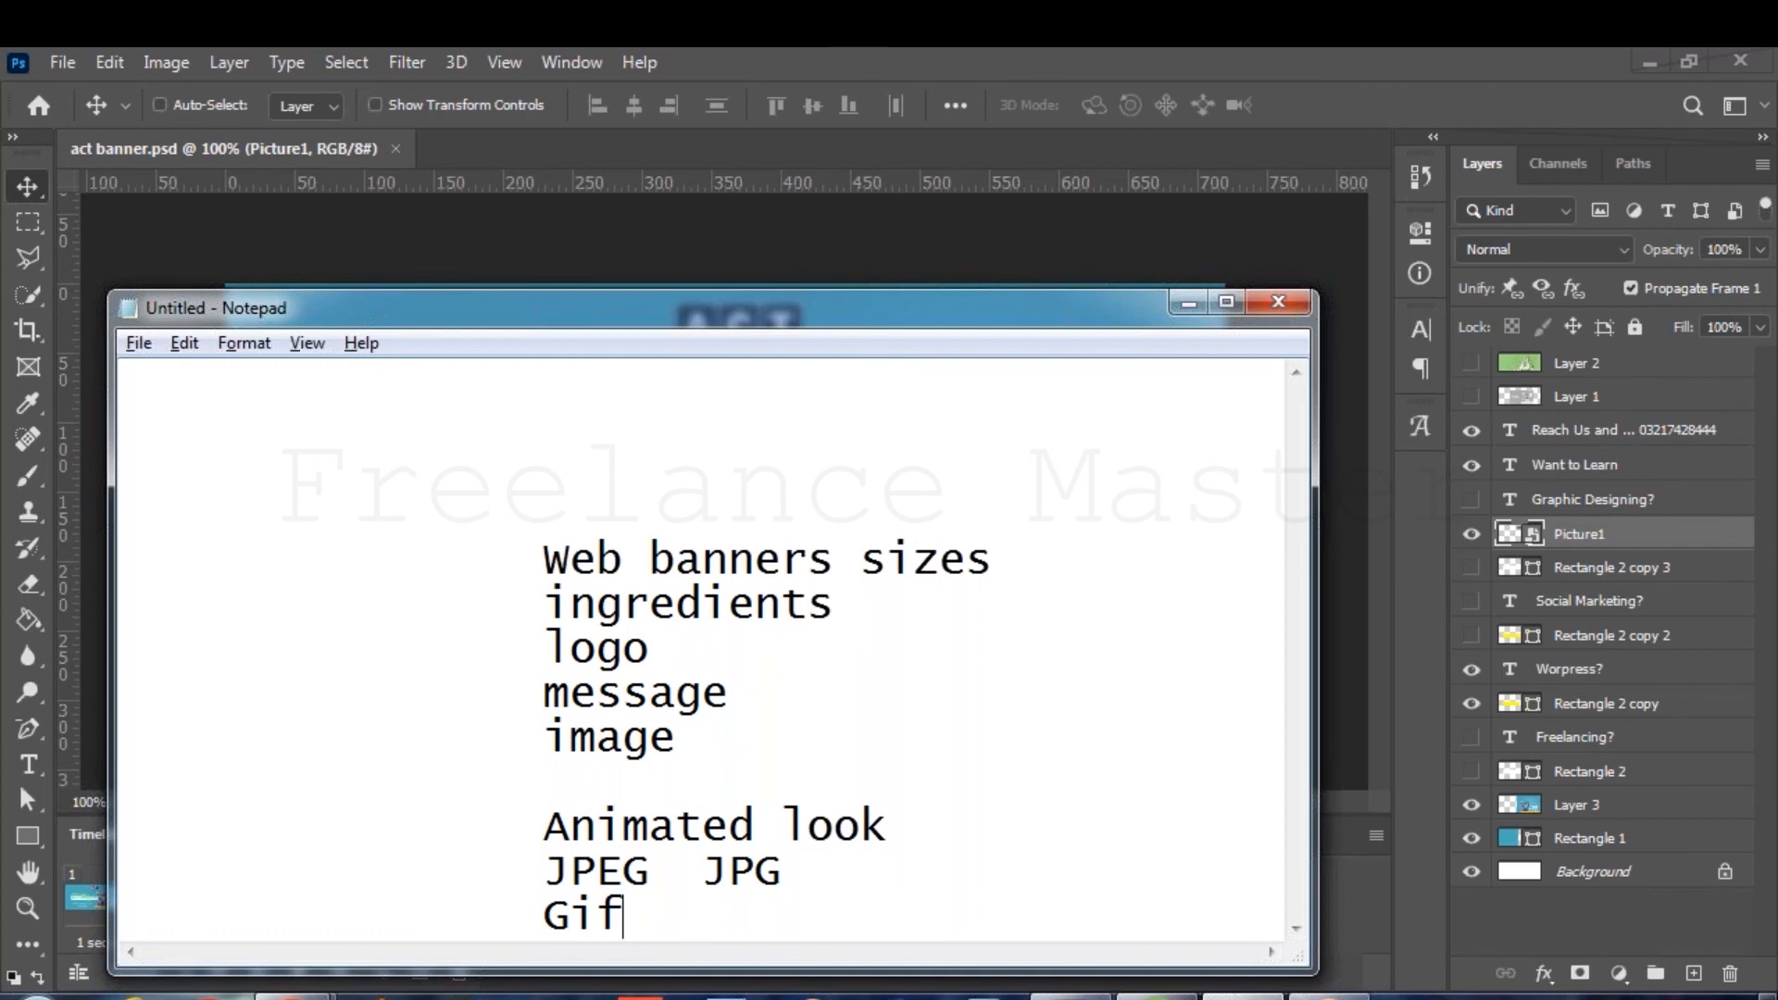
pyautogui.hotkey('alt', 'Tab')
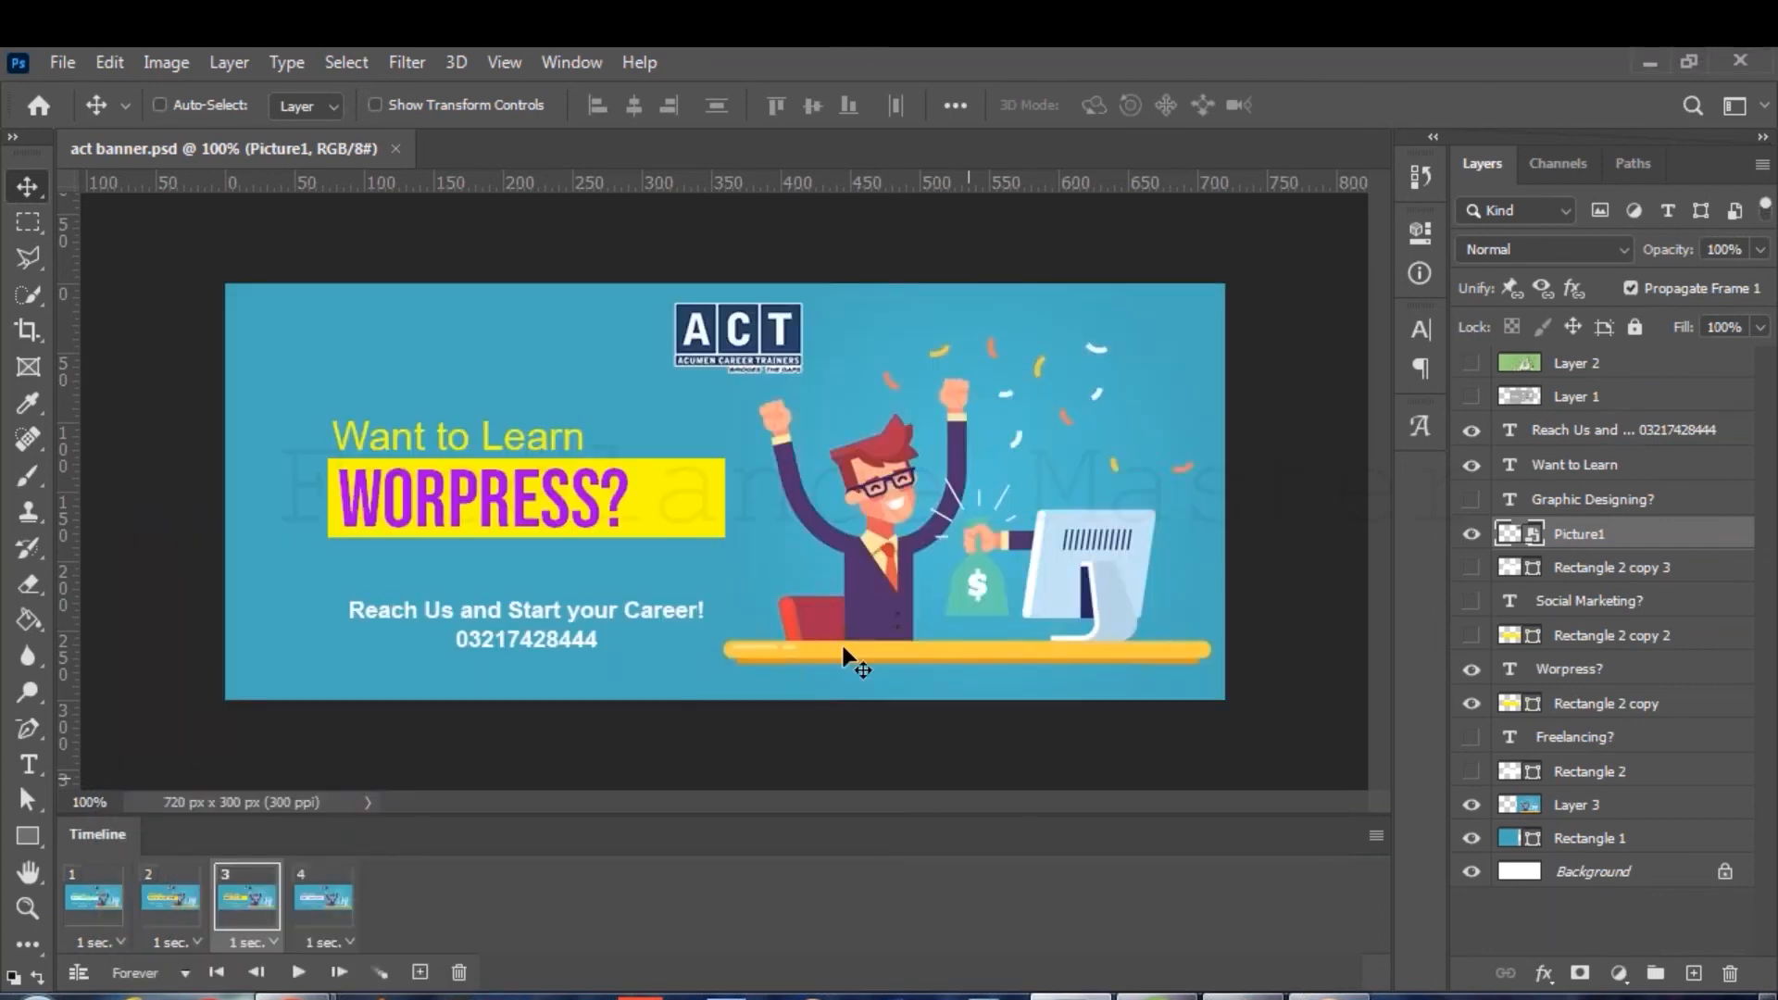
# Save a copy as act banner.gif with the default GIF options, then show the desktop.
pyautogui.click(67, 61)
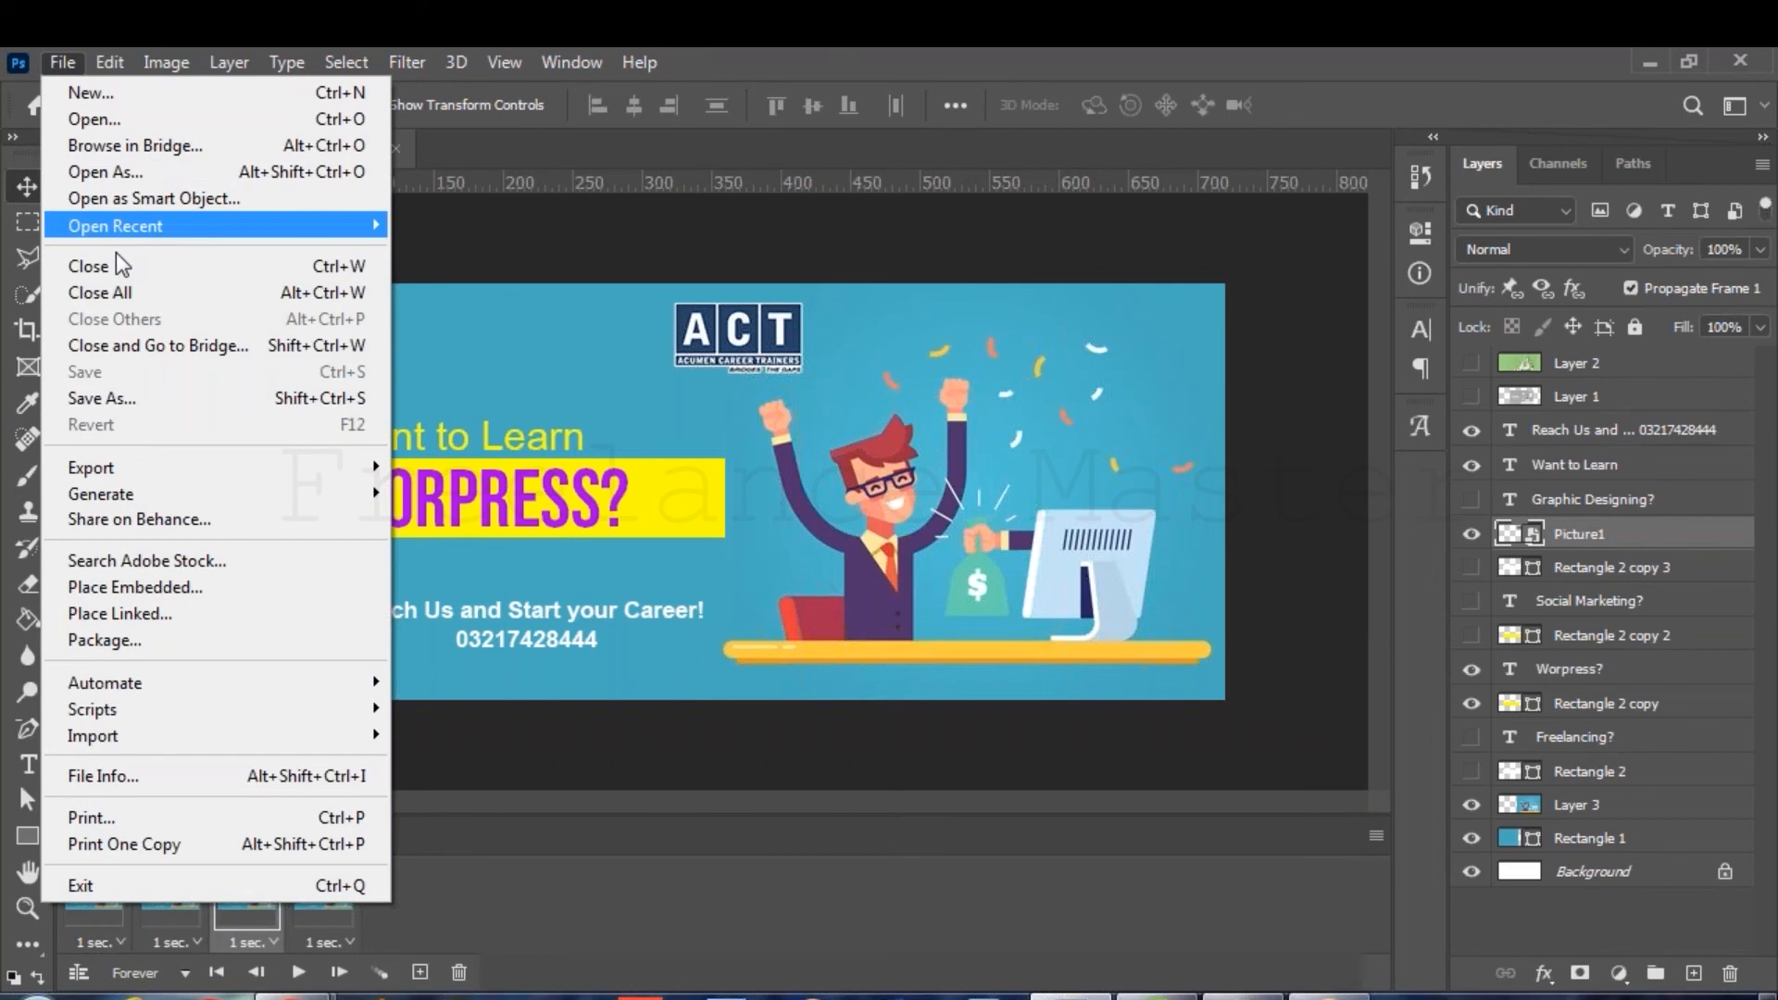
pyautogui.click(102, 398)
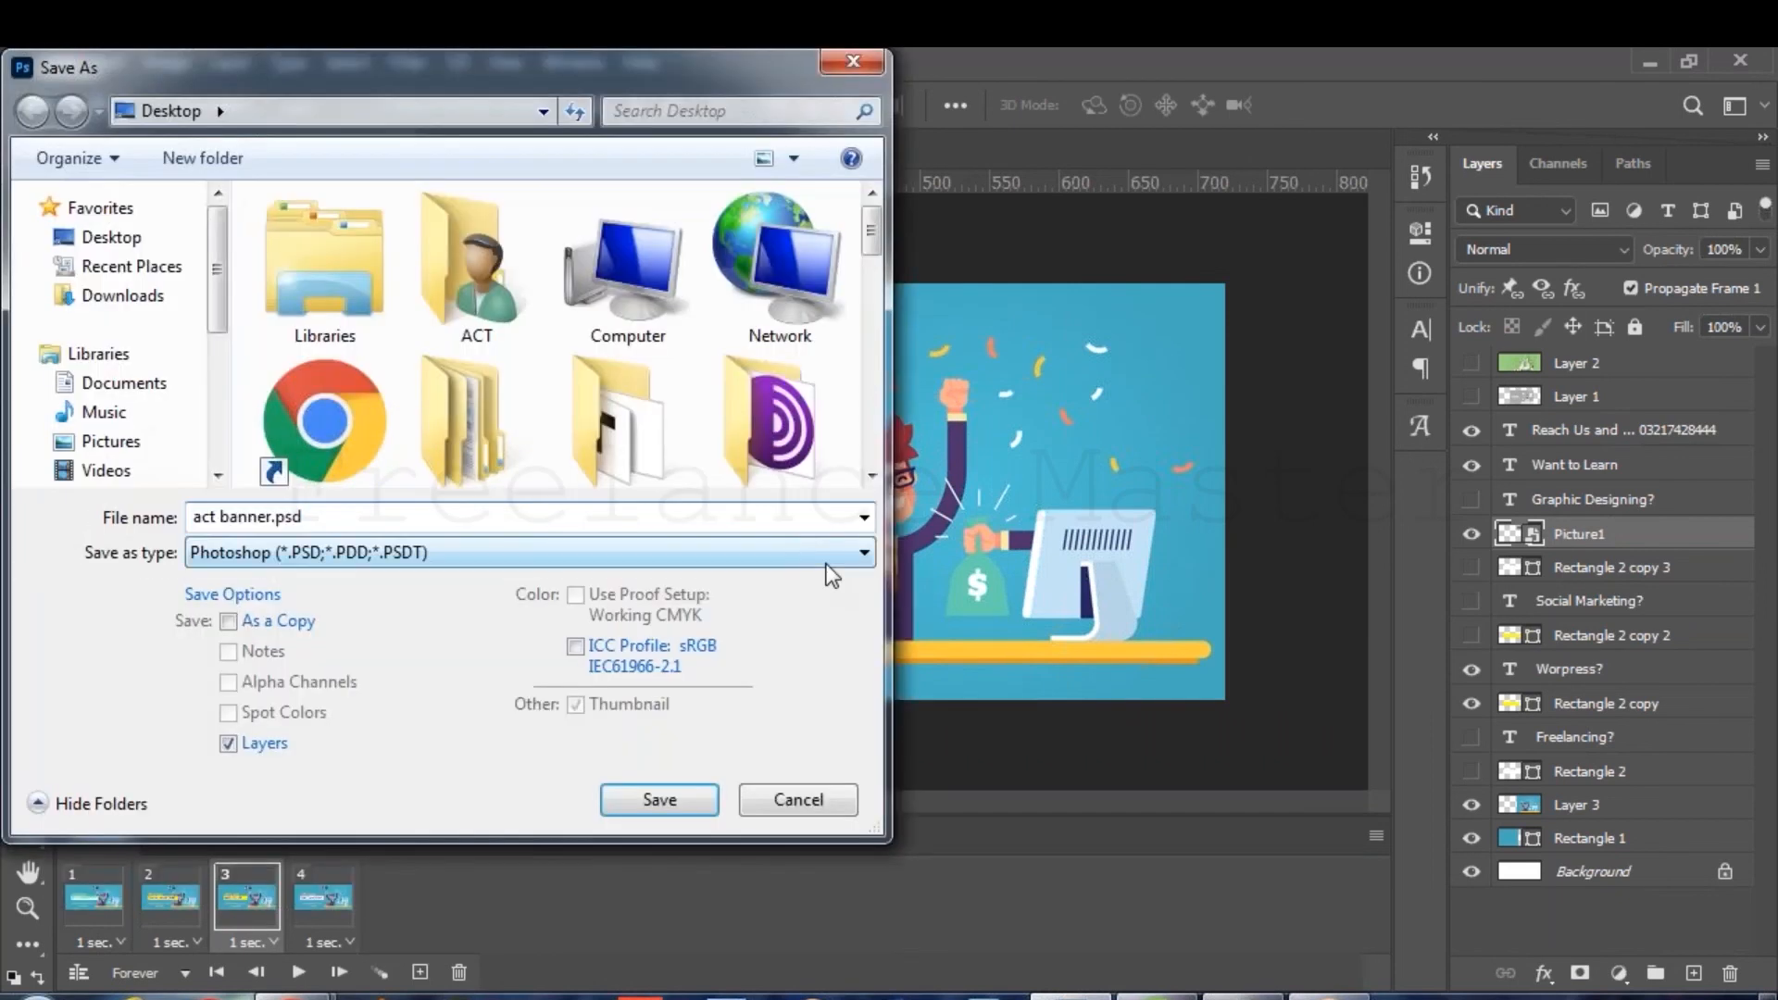
pyautogui.click(834, 553)
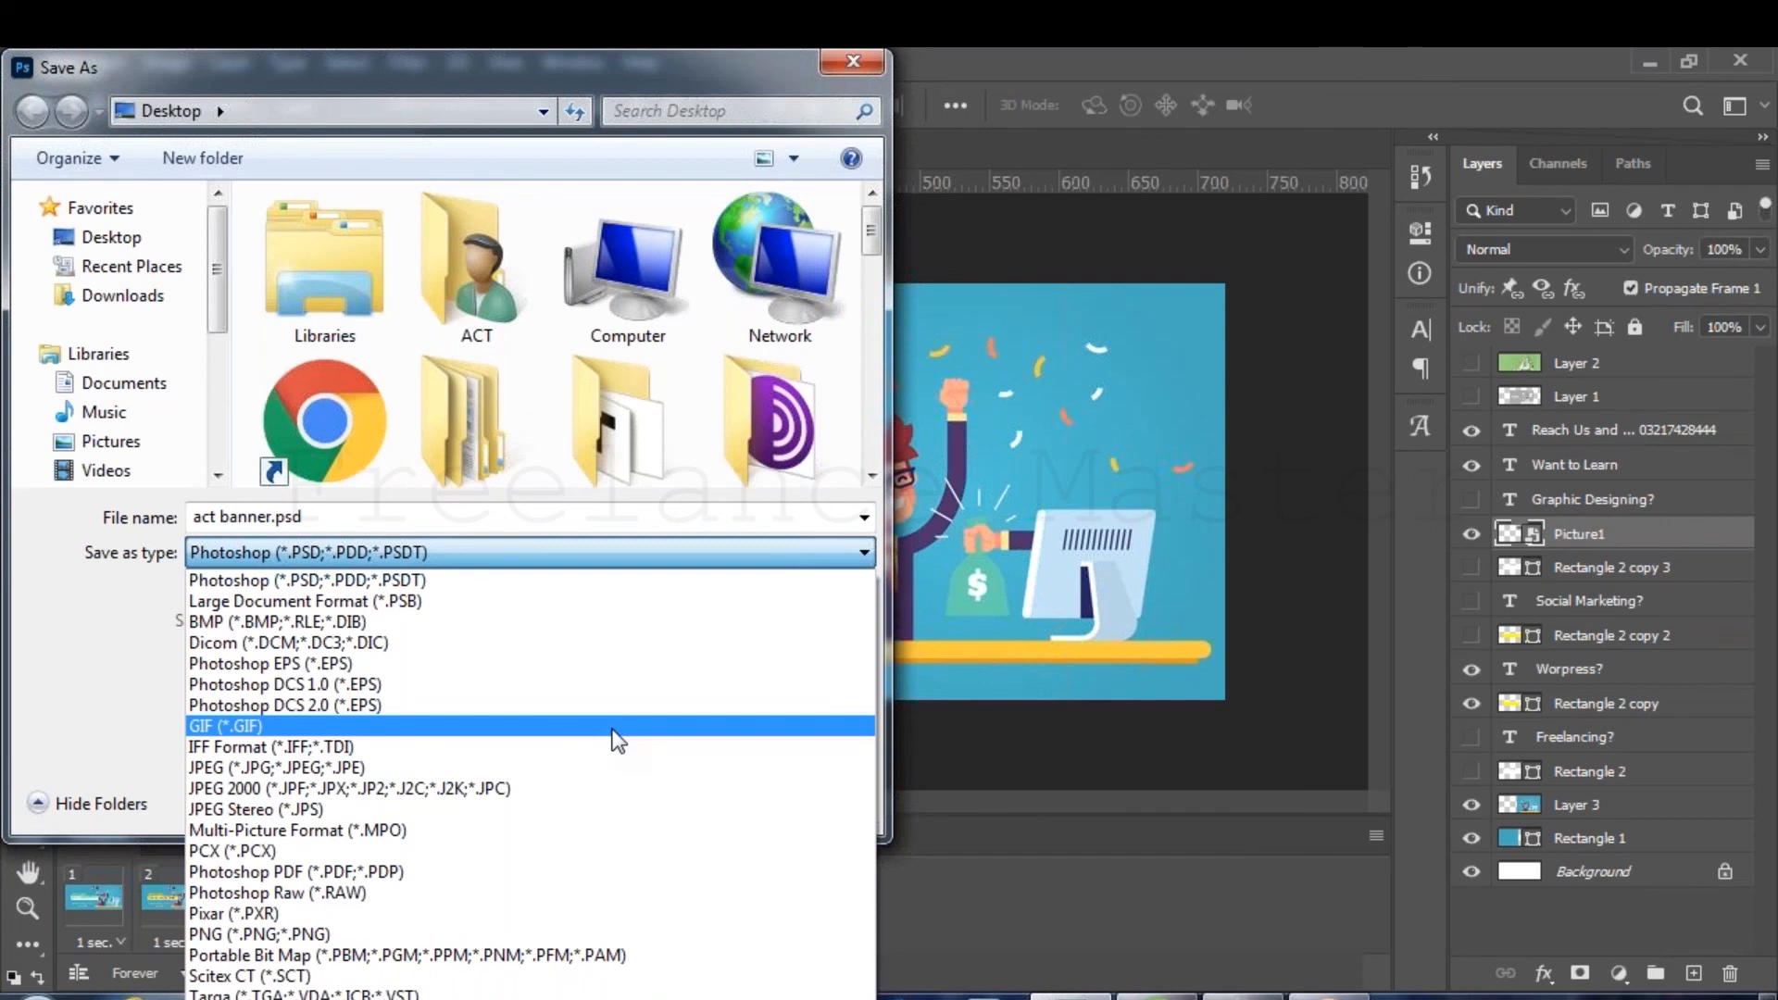
pyautogui.click(613, 727)
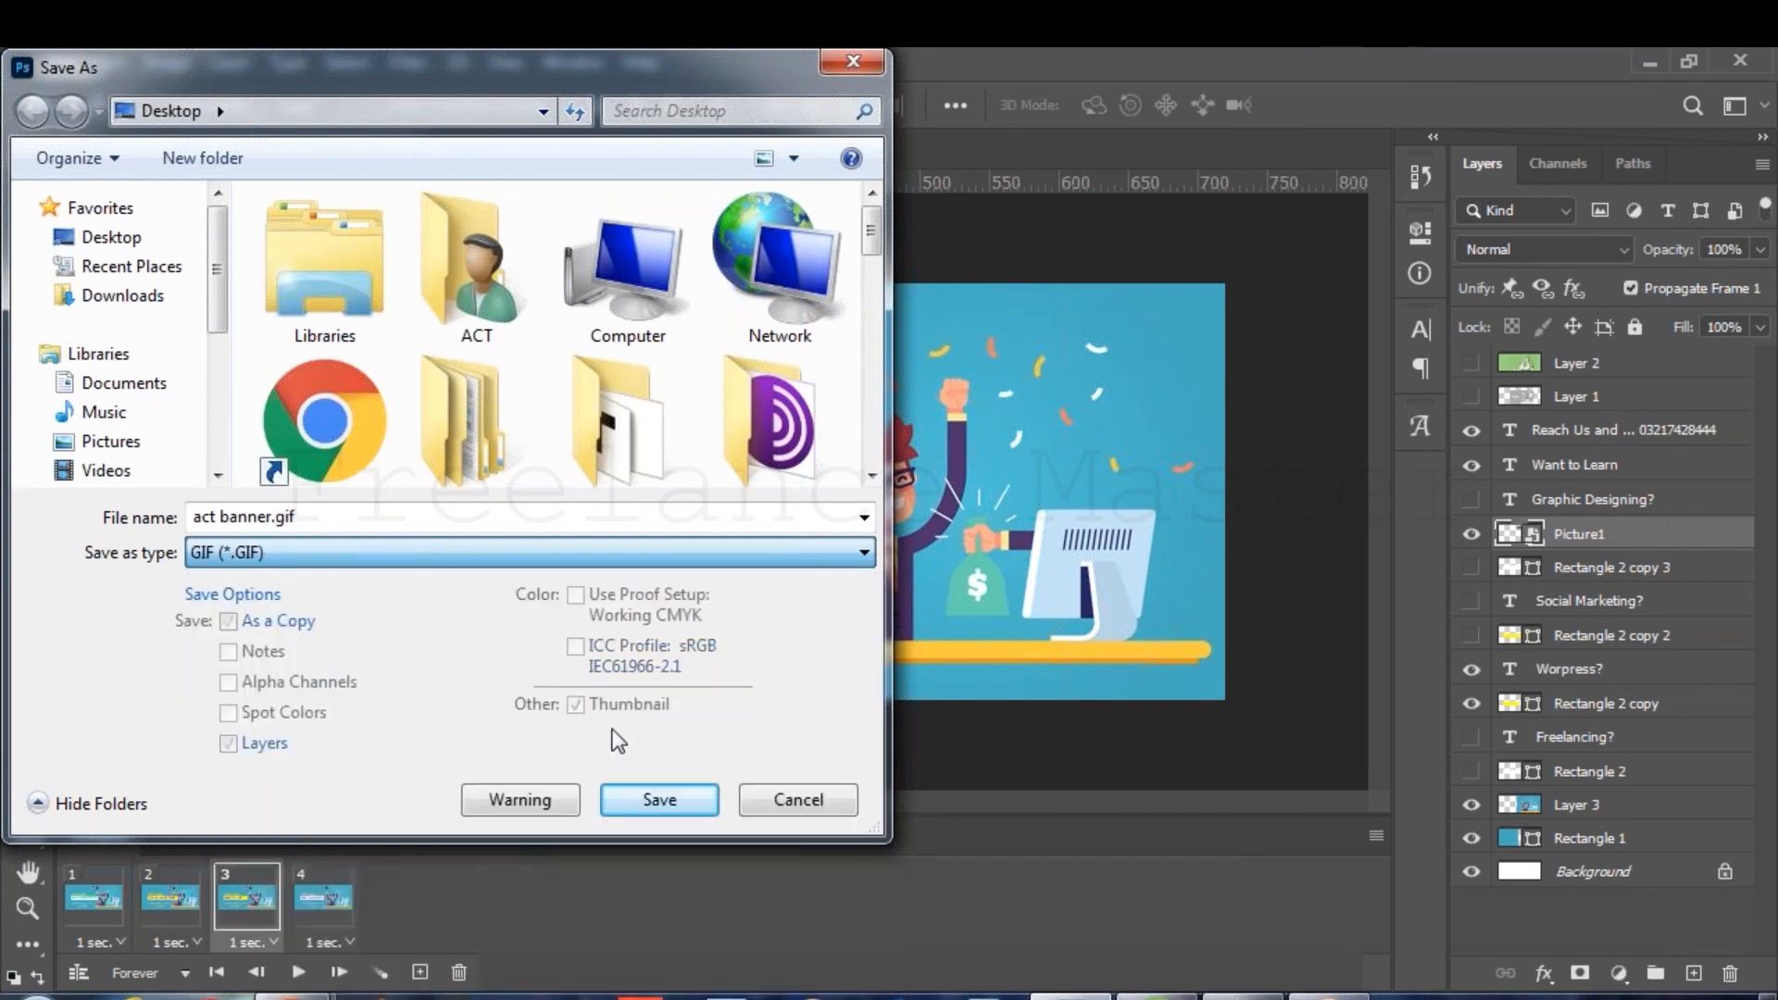
pyautogui.click(693, 798)
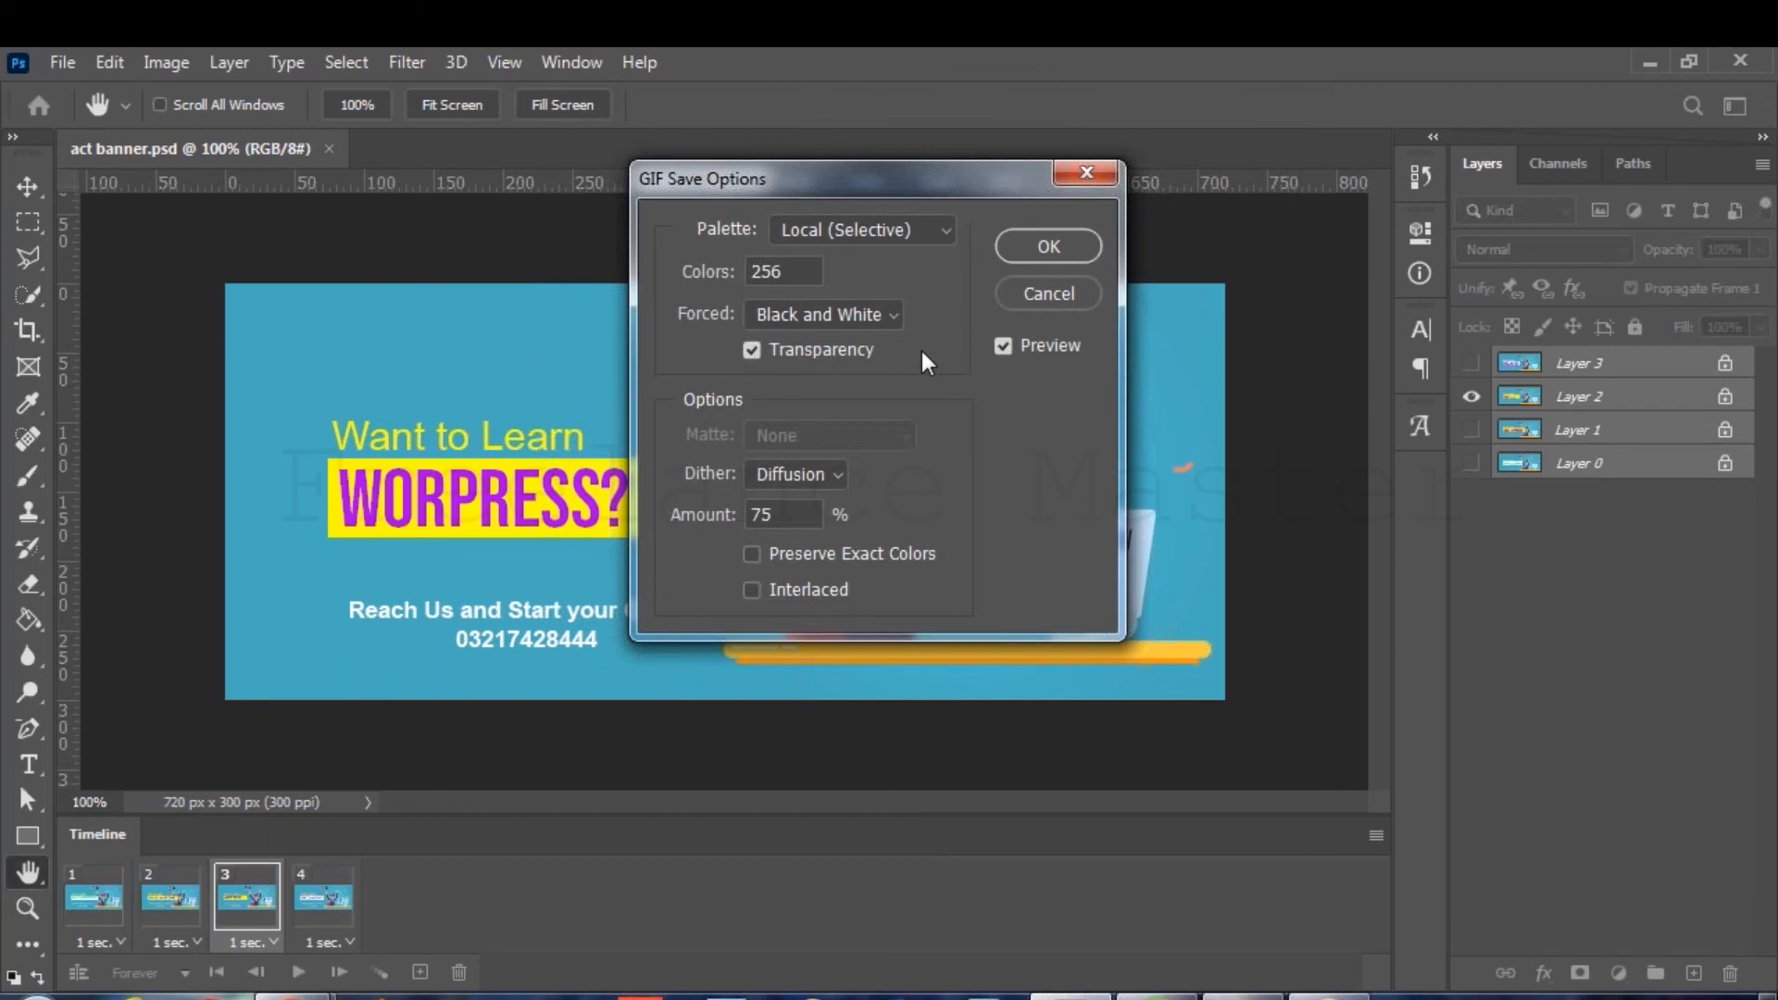
pyautogui.click(1046, 246)
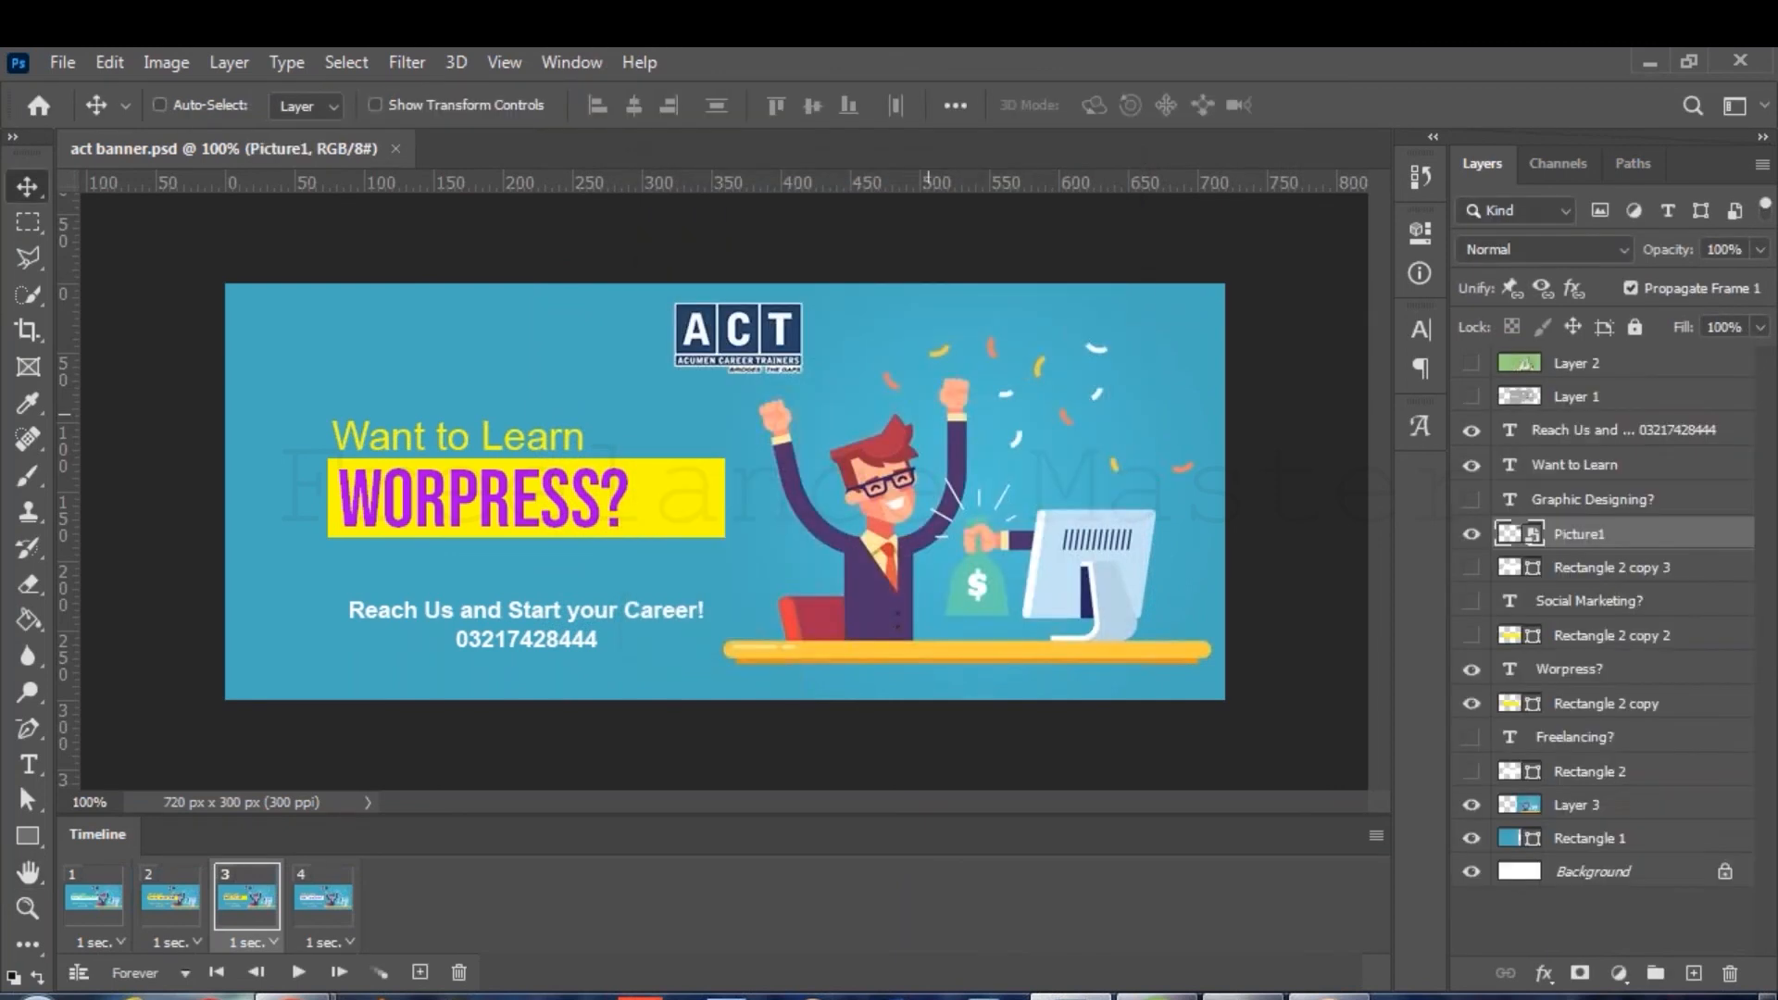
pyautogui.press('super+d')
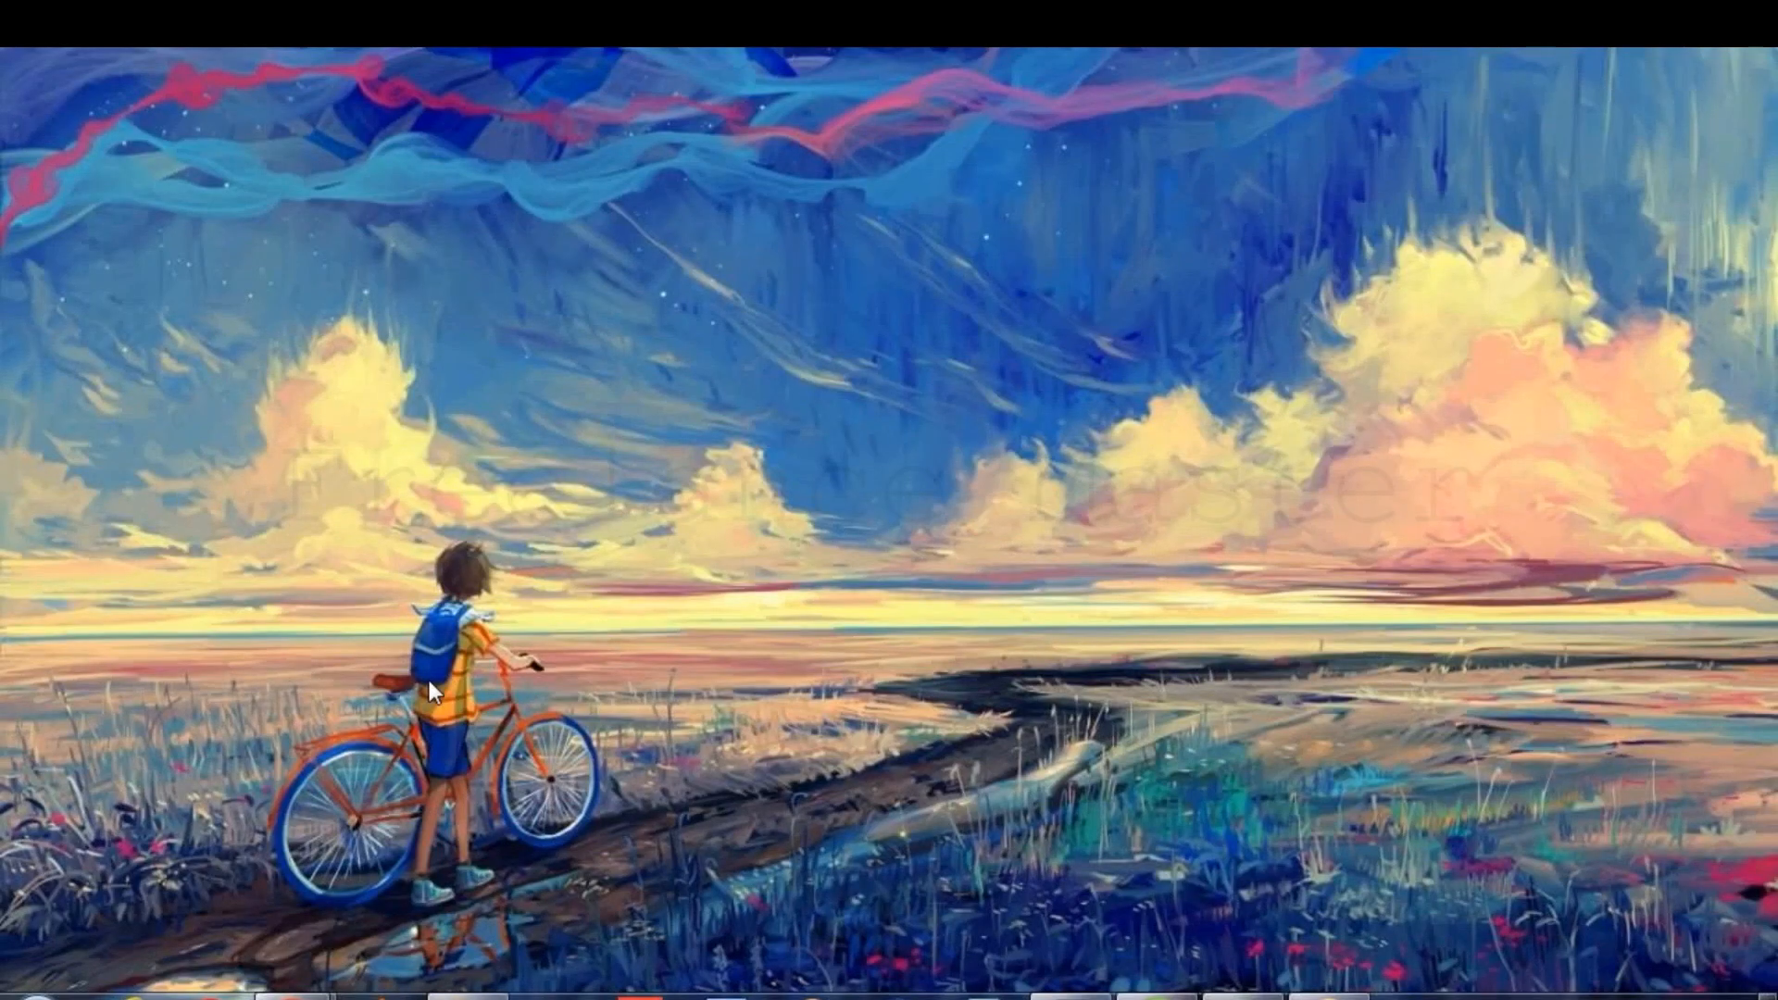
# Open act banner.gif from the Desktop folder to preview it, then return to Photoshop.
pyautogui.press('super+e')
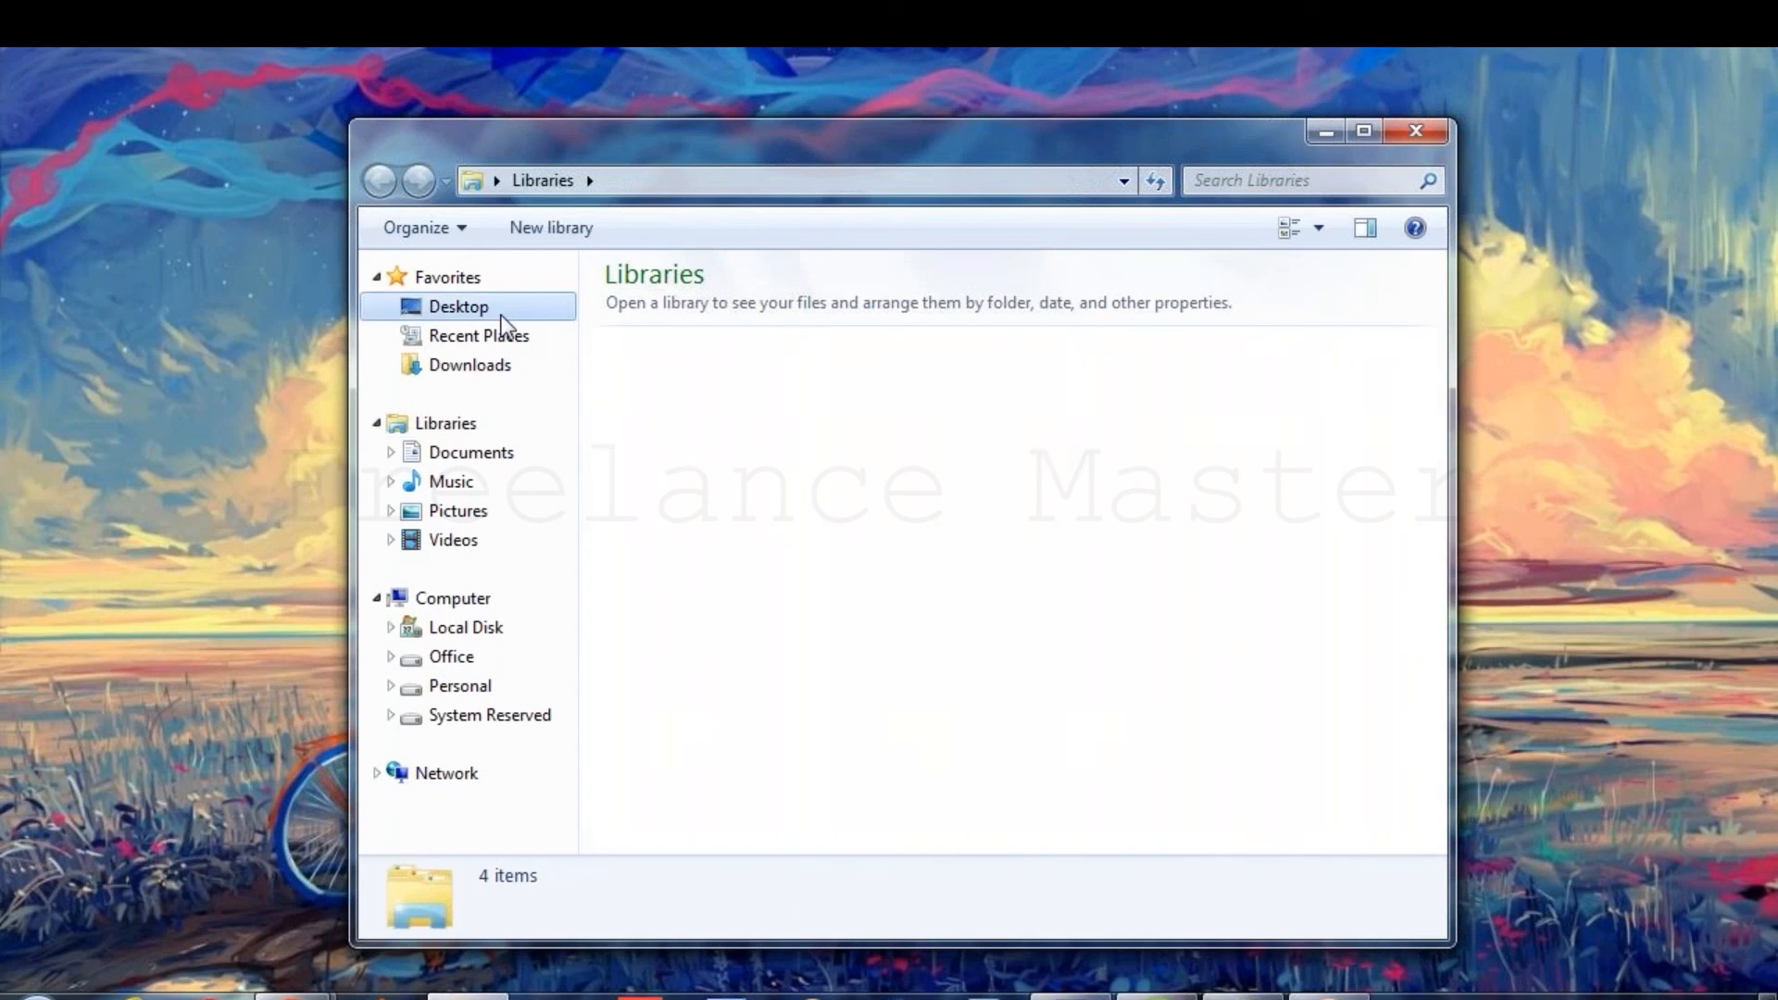
pyautogui.click(500, 313)
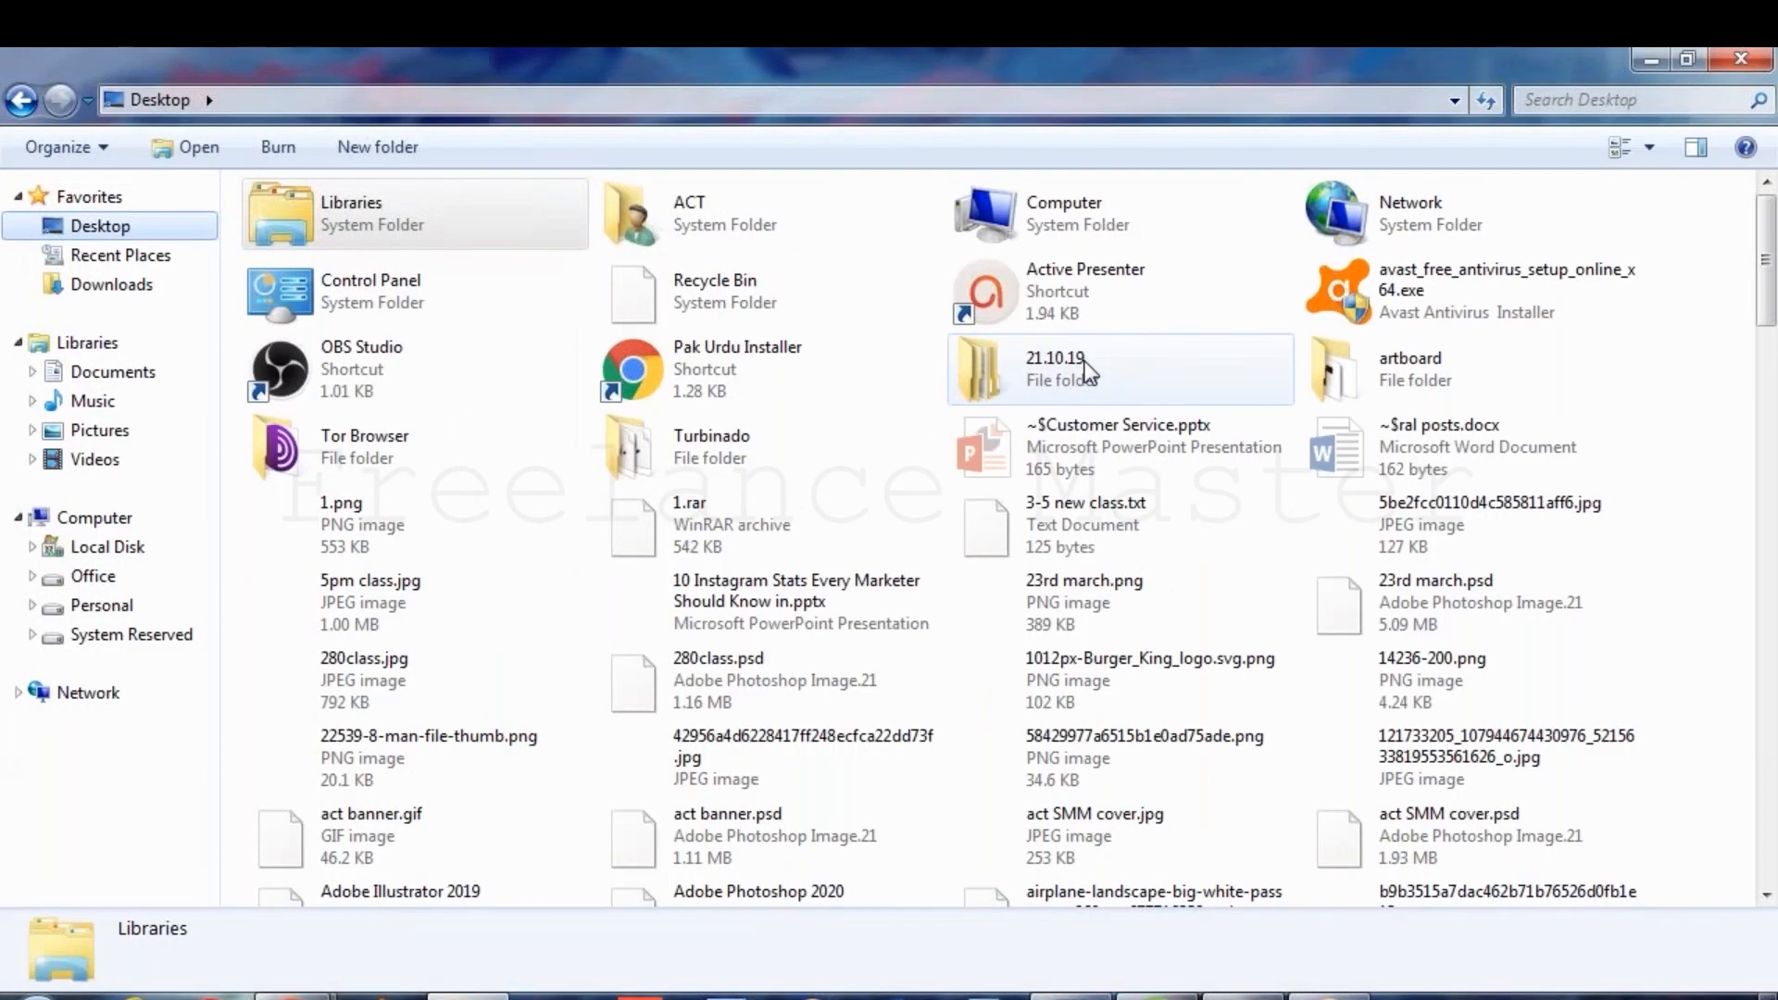
pyautogui.click(428, 844)
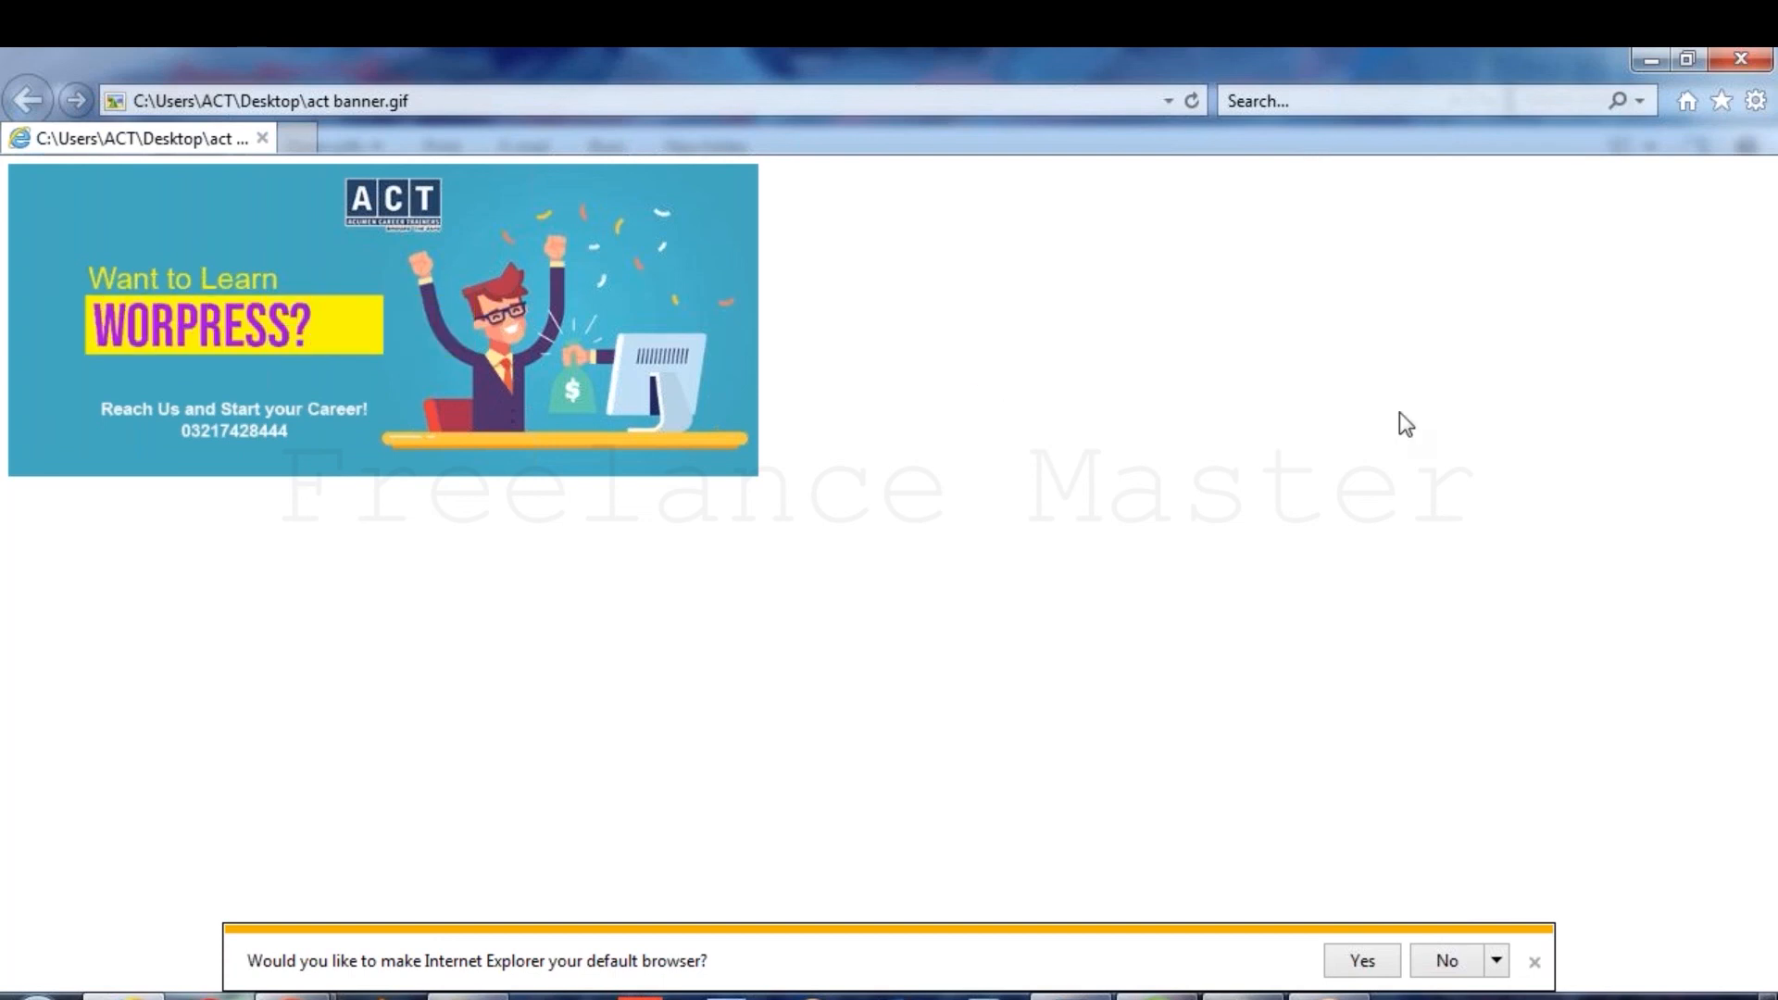
pyautogui.click(1132, 989)
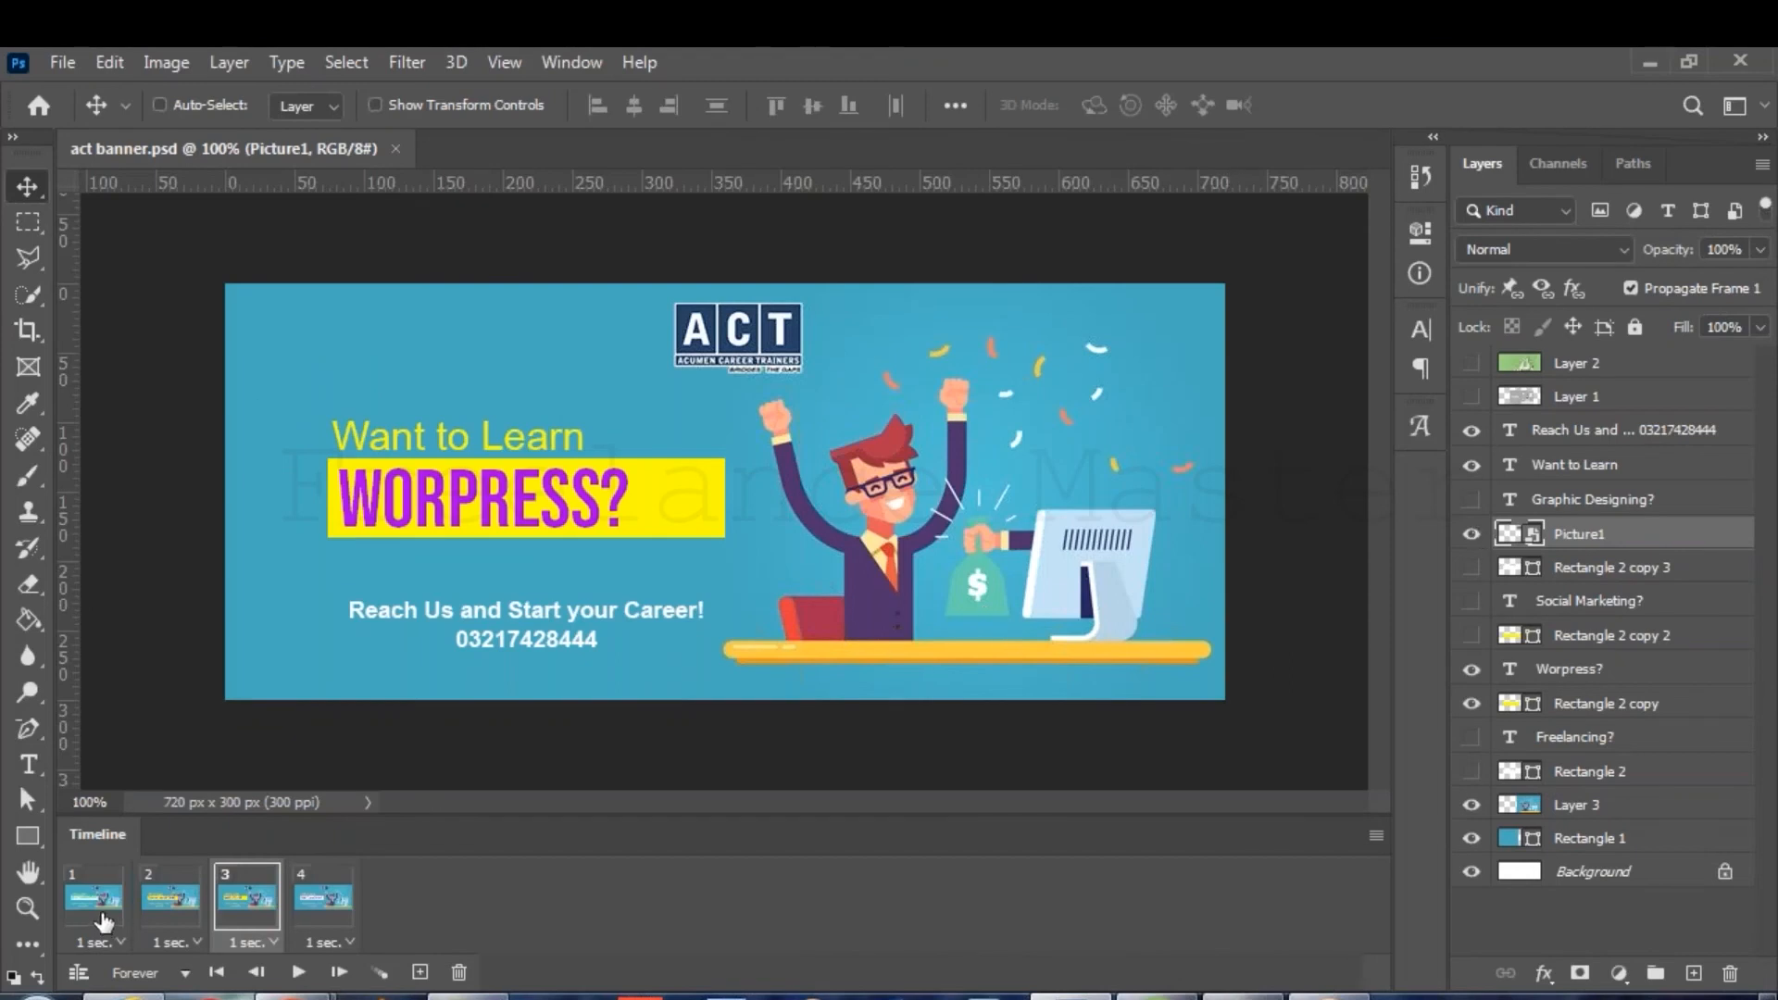
# On the GRAPHIC DESIGNING? frame, draw a thin white rectangle dash at the banner's top-left.
pyautogui.click(104, 919)
pyautogui.click(30, 836)
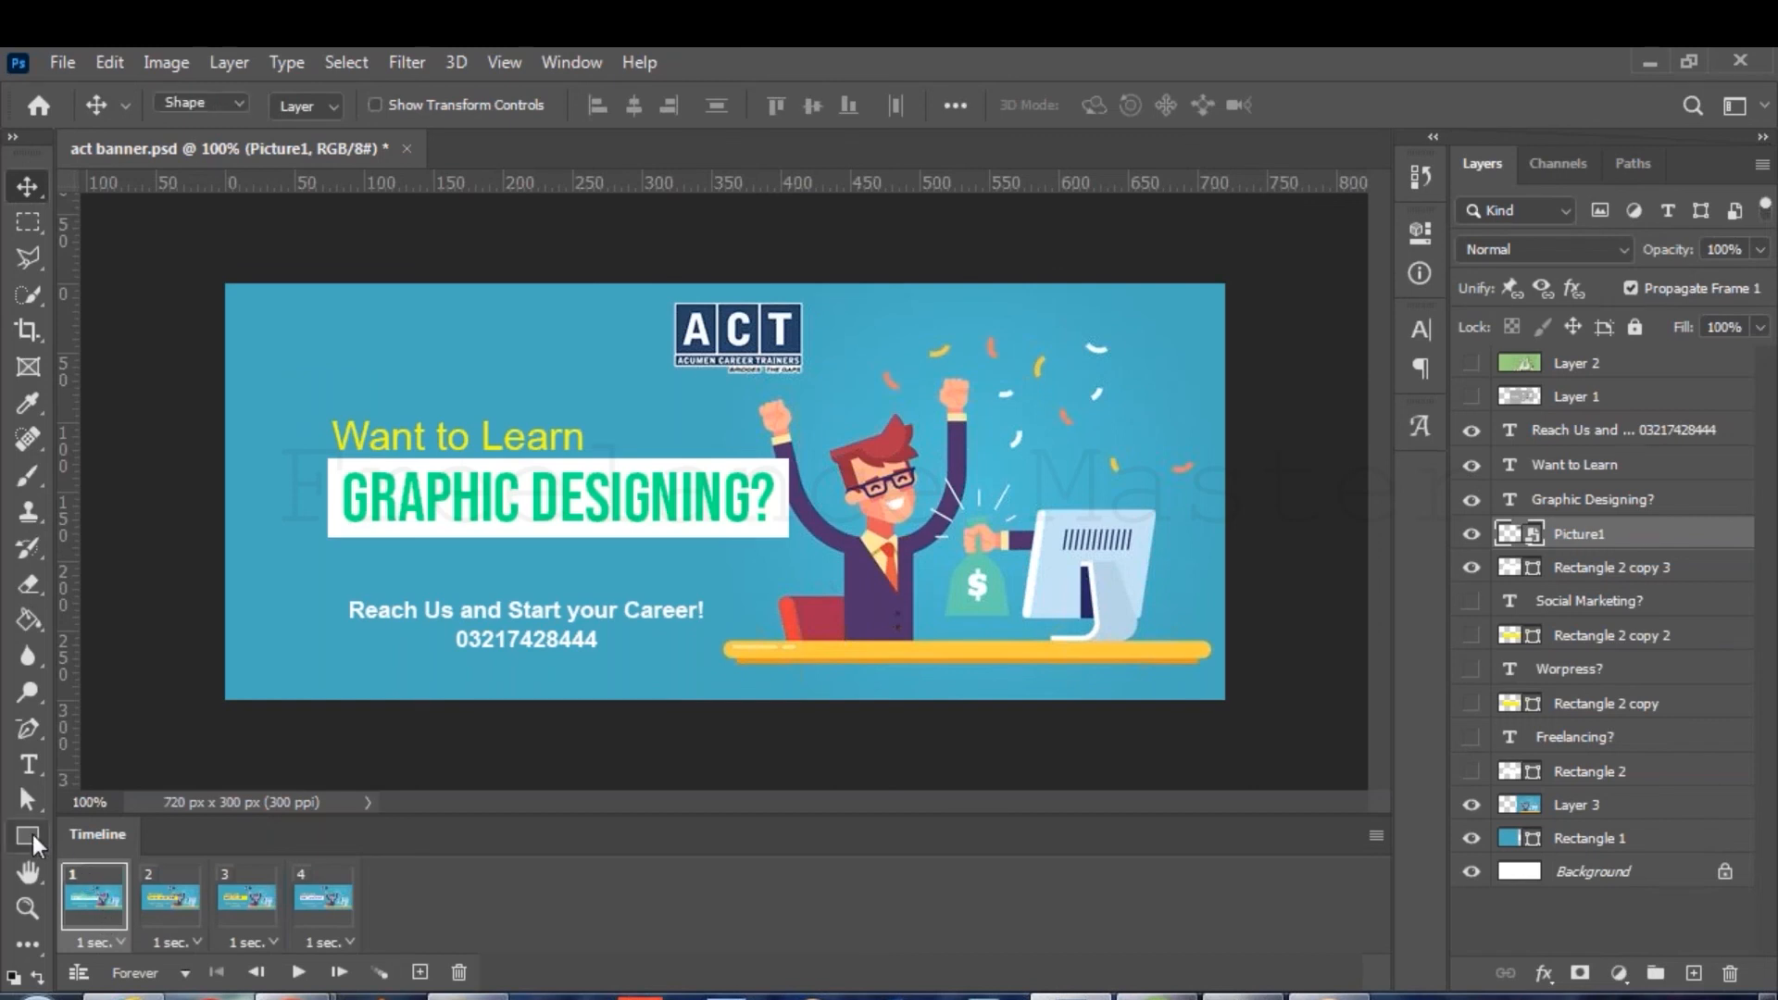
pyautogui.moveTo(274, 271); pyautogui.dragTo(286, 311)
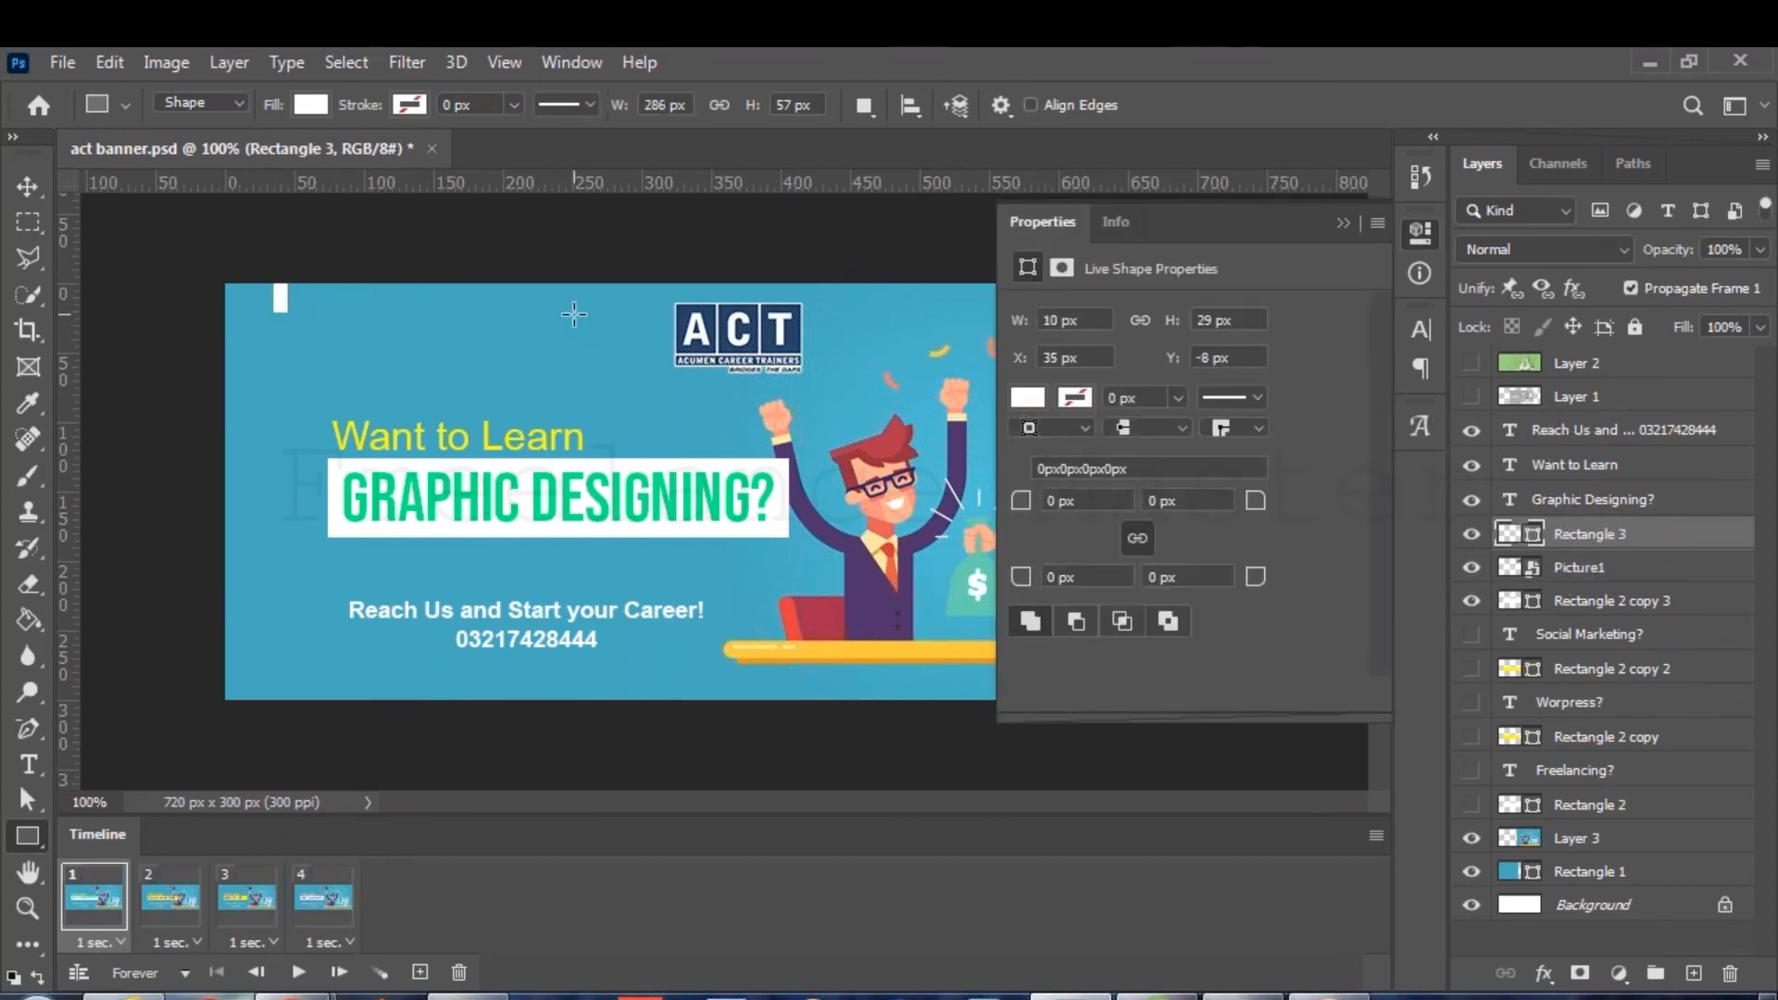
pyautogui.press('v')
pyautogui.moveTo(281, 303); pyautogui.dragTo(268, 329)
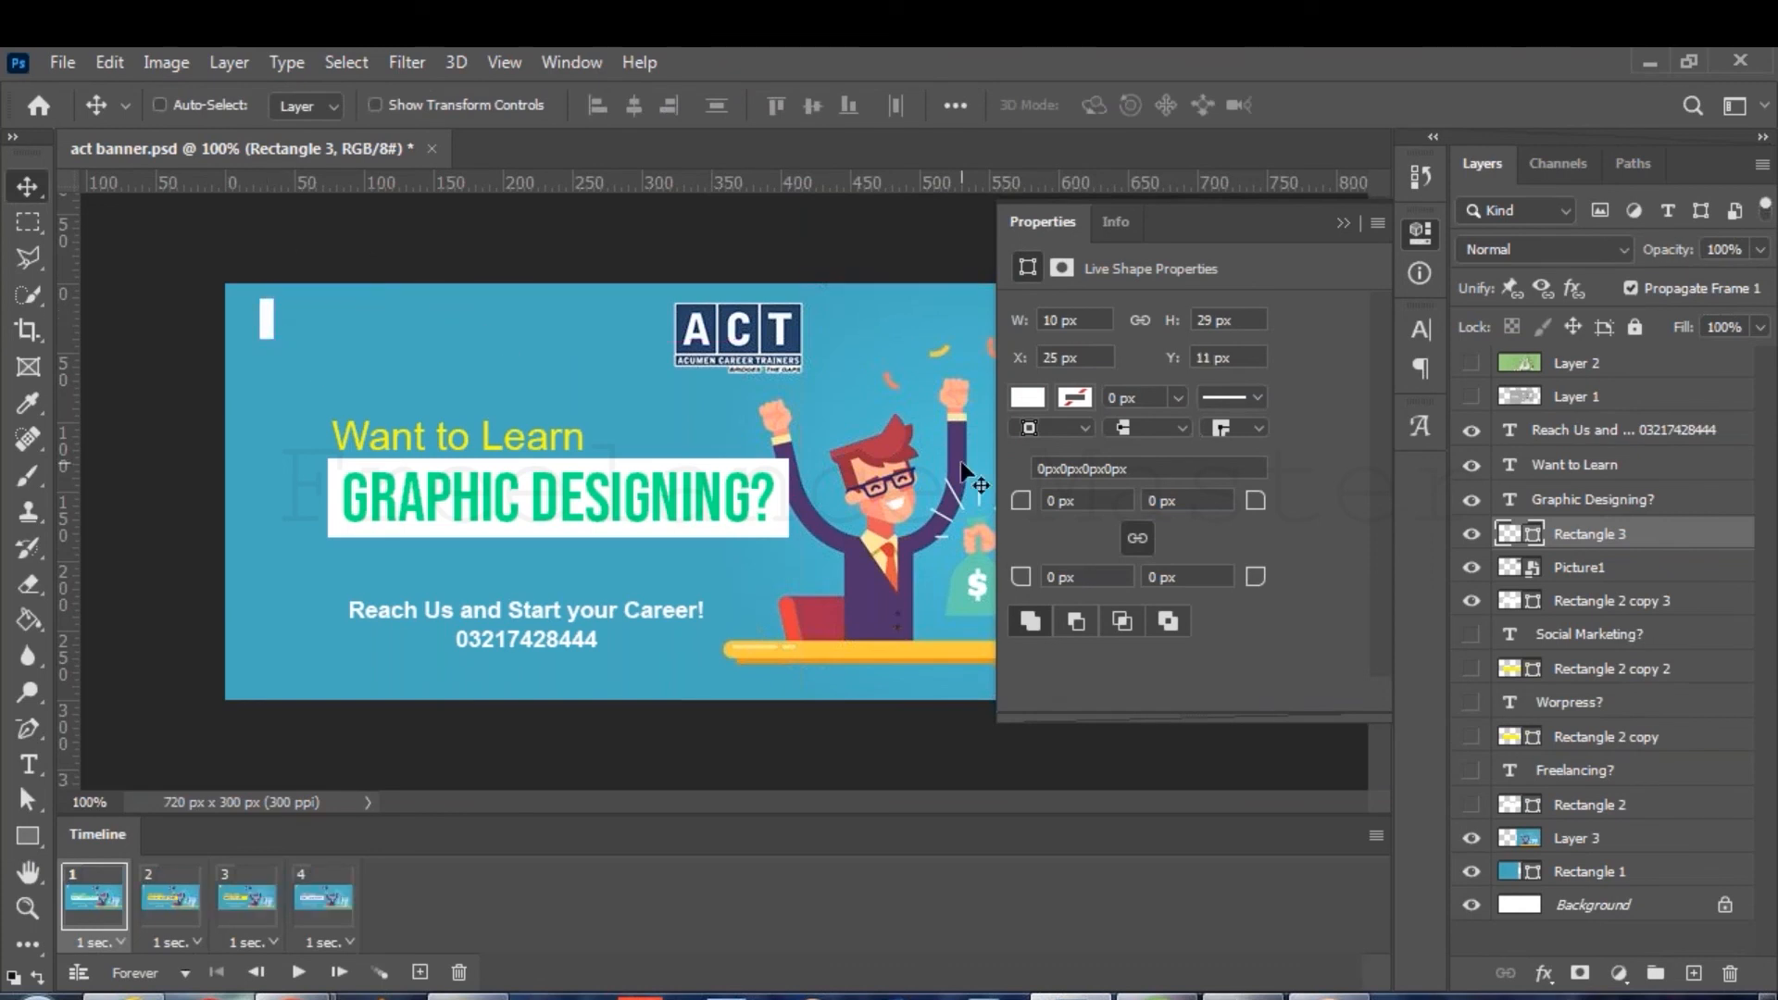
# Duplicate the dash seven times, each copy 40 px lower, from Y 51 to Y 291 px.
pyautogui.hotkey('ctrl', 'j')
pyautogui.hotkey('shift', 'Down')
pyautogui.hotkey('shift', 'Down')
pyautogui.hotkey('shift', 'Down')
pyautogui.hotkey('shift', 'Down')
pyautogui.hotkey('shift', 'Down')
pyautogui.hotkey('shift', 'Down')
pyautogui.hotkey('shift', 'Down')
pyautogui.hotkey('shift', 'Down')
pyautogui.hotkey('shift', 'Up')
pyautogui.hotkey('shift', 'Up')
pyautogui.hotkey('shift', 'Up')
pyautogui.hotkey('shift', 'Up')
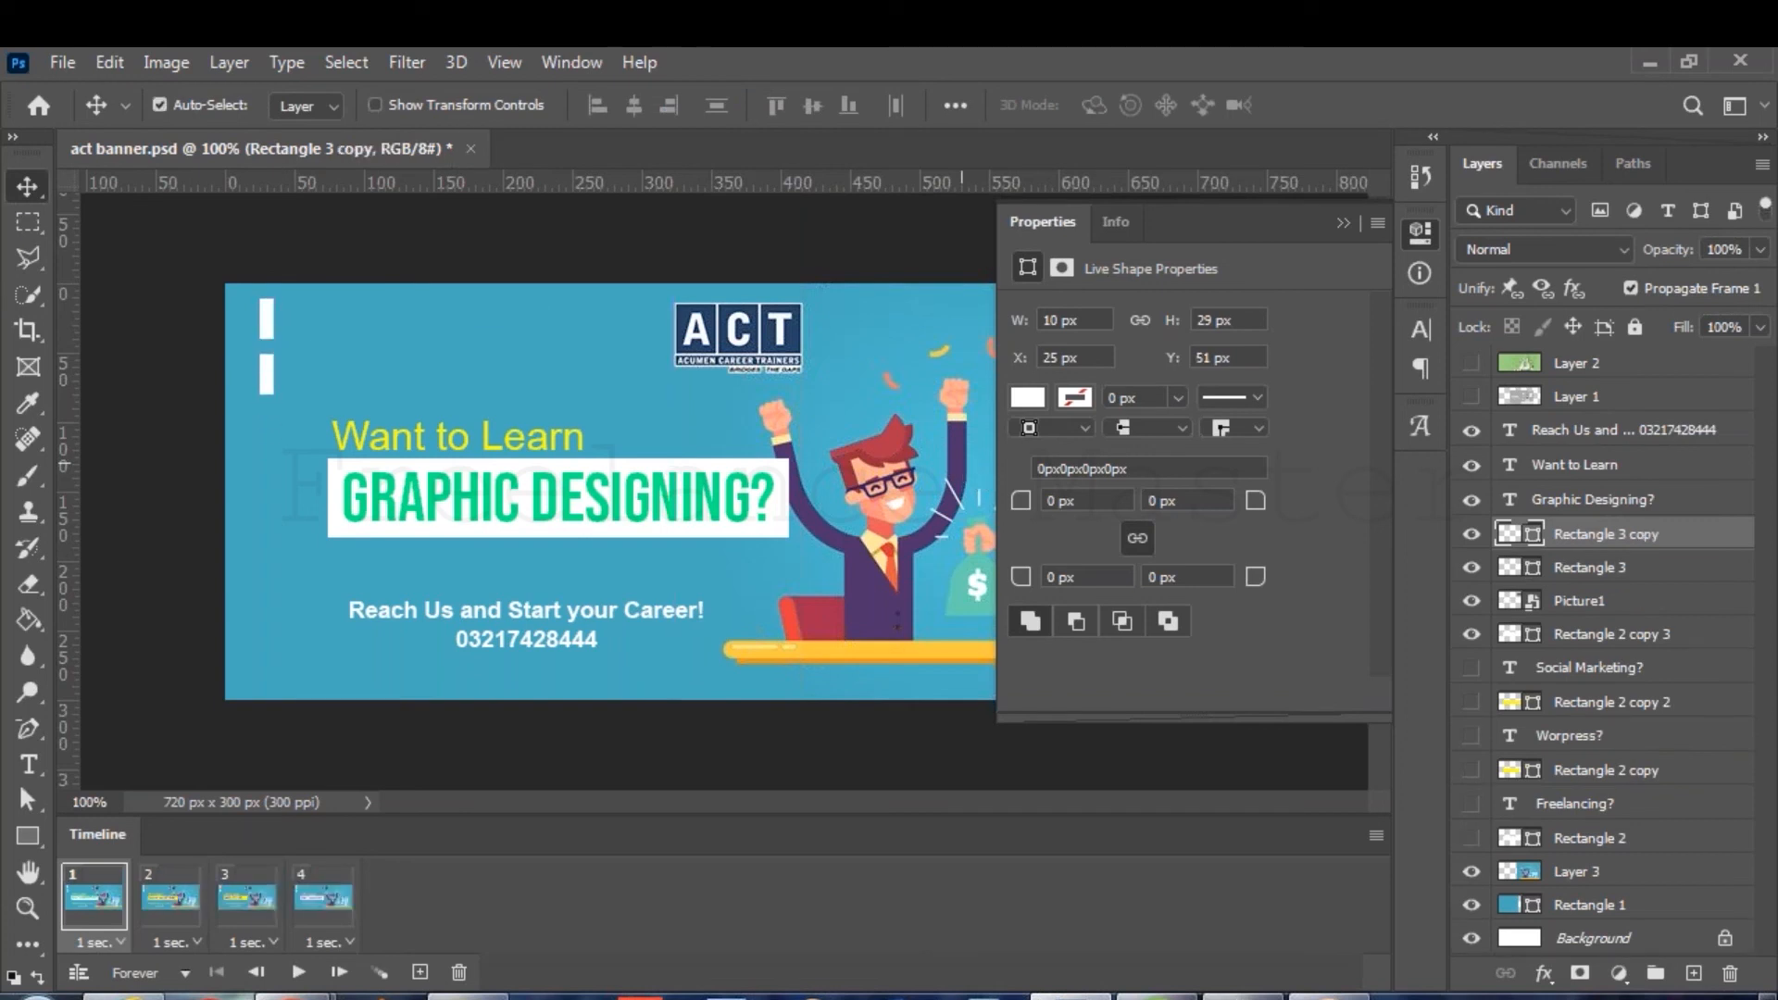
pyautogui.hotkey('ctrl', 'j')
pyautogui.hotkey('shift', 'Down')
pyautogui.hotkey('shift', 'Down')
pyautogui.hotkey('shift', 'Down')
pyautogui.hotkey('shift', 'Down')
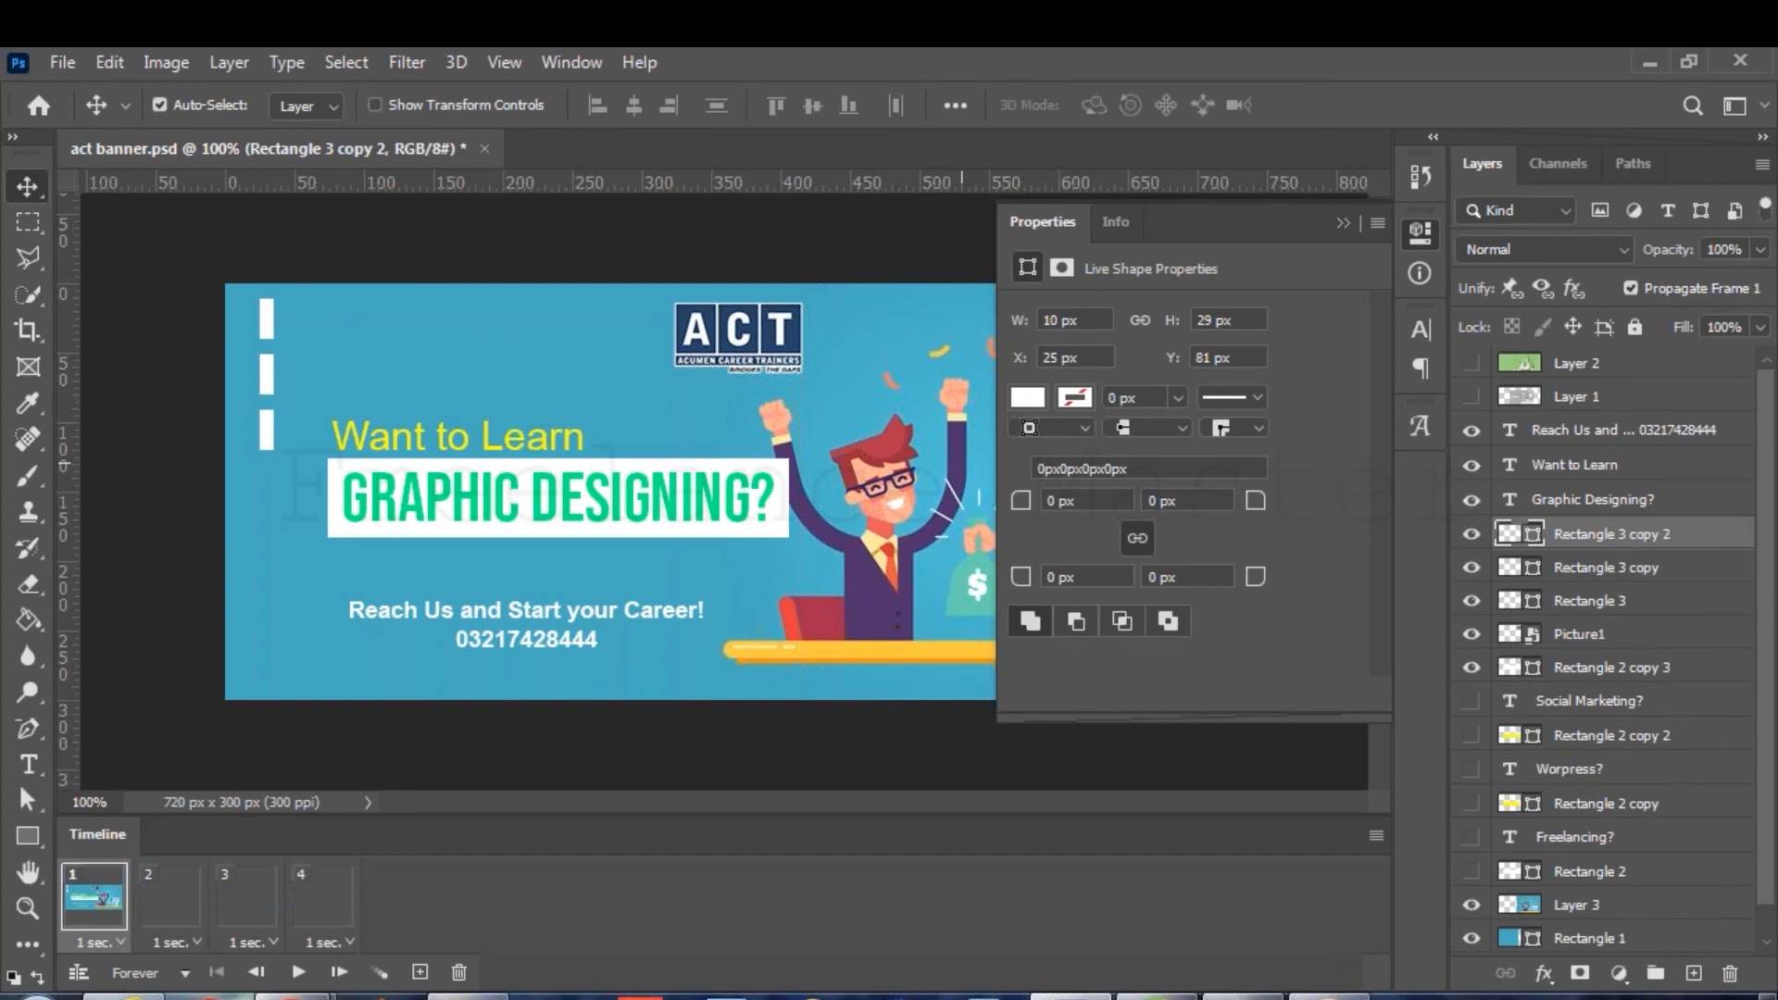
pyautogui.hotkey('ctrl', 'j')
pyautogui.hotkey('shift', 'Down')
pyautogui.hotkey('shift', 'Down')
pyautogui.hotkey('shift', 'Down')
pyautogui.hotkey('shift', 'Down')
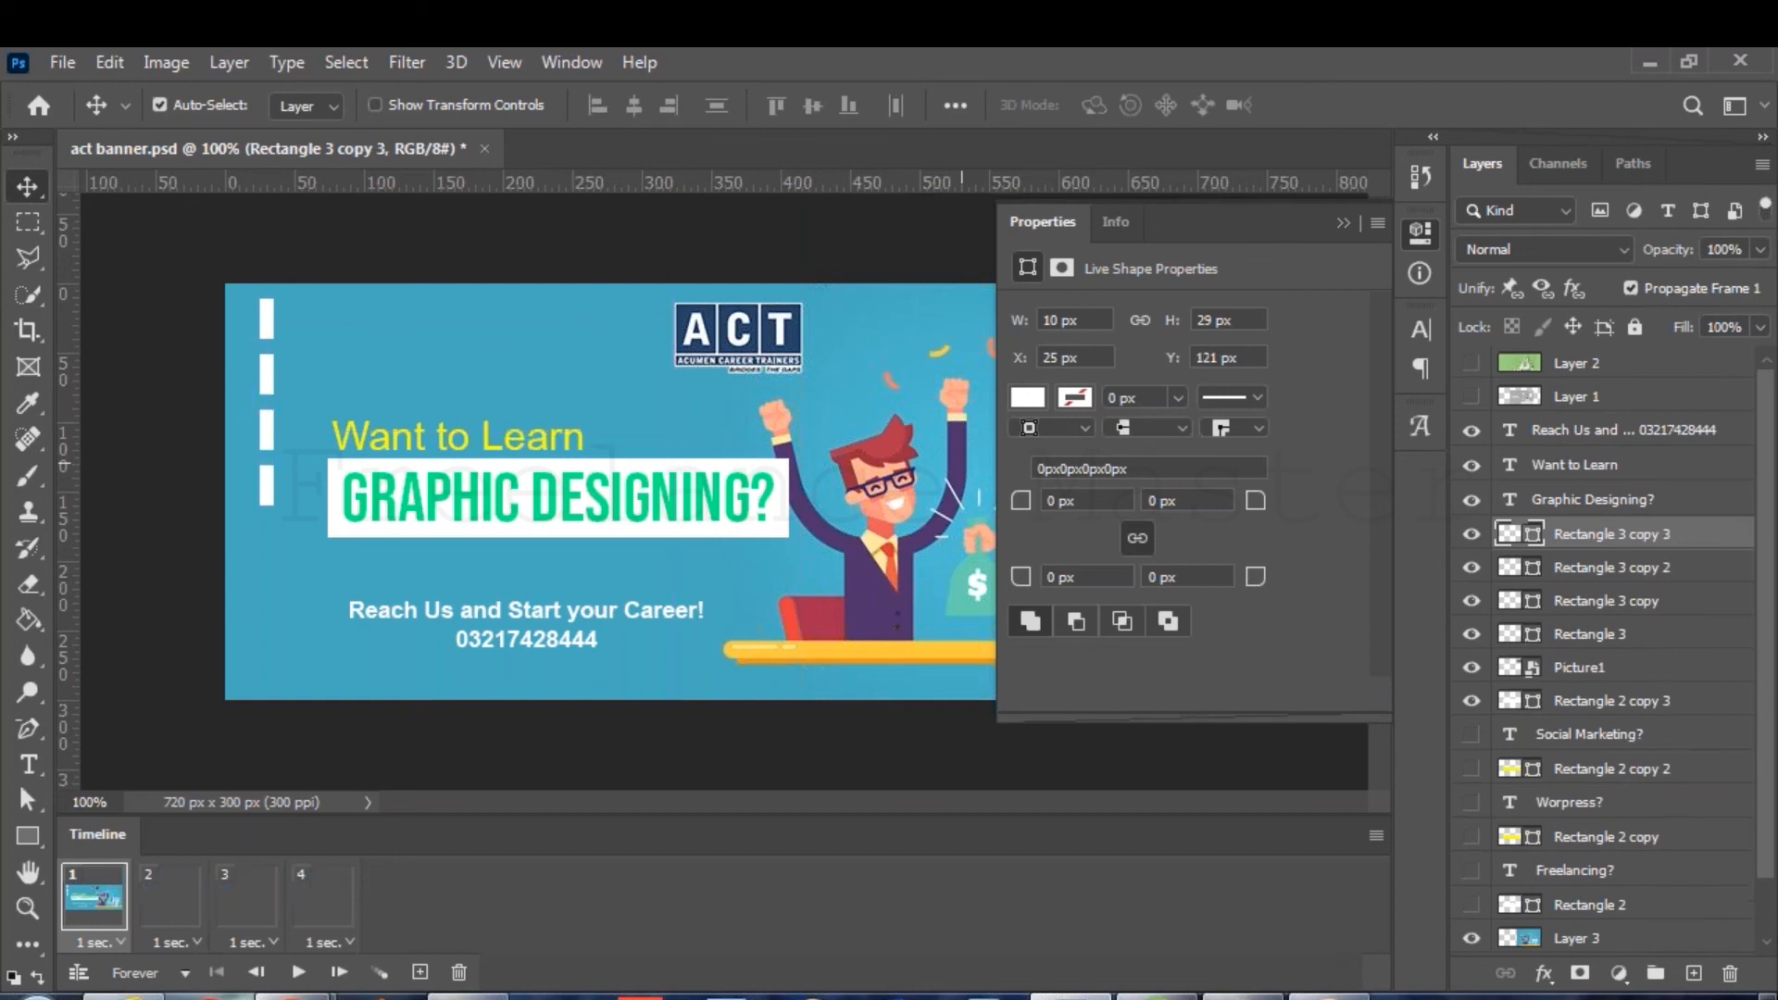
pyautogui.hotkey('ctrl', 'j')
pyautogui.hotkey('shift', 'Down')
pyautogui.hotkey('shift', 'Down')
pyautogui.hotkey('shift', 'Down')
pyautogui.hotkey('shift', 'Down')
pyautogui.hotkey('ctrl', 'j')
pyautogui.hotkey('shift', 'Down')
pyautogui.hotkey('shift', 'Down')
pyautogui.hotkey('shift', 'Down')
pyautogui.hotkey('shift', 'Down')
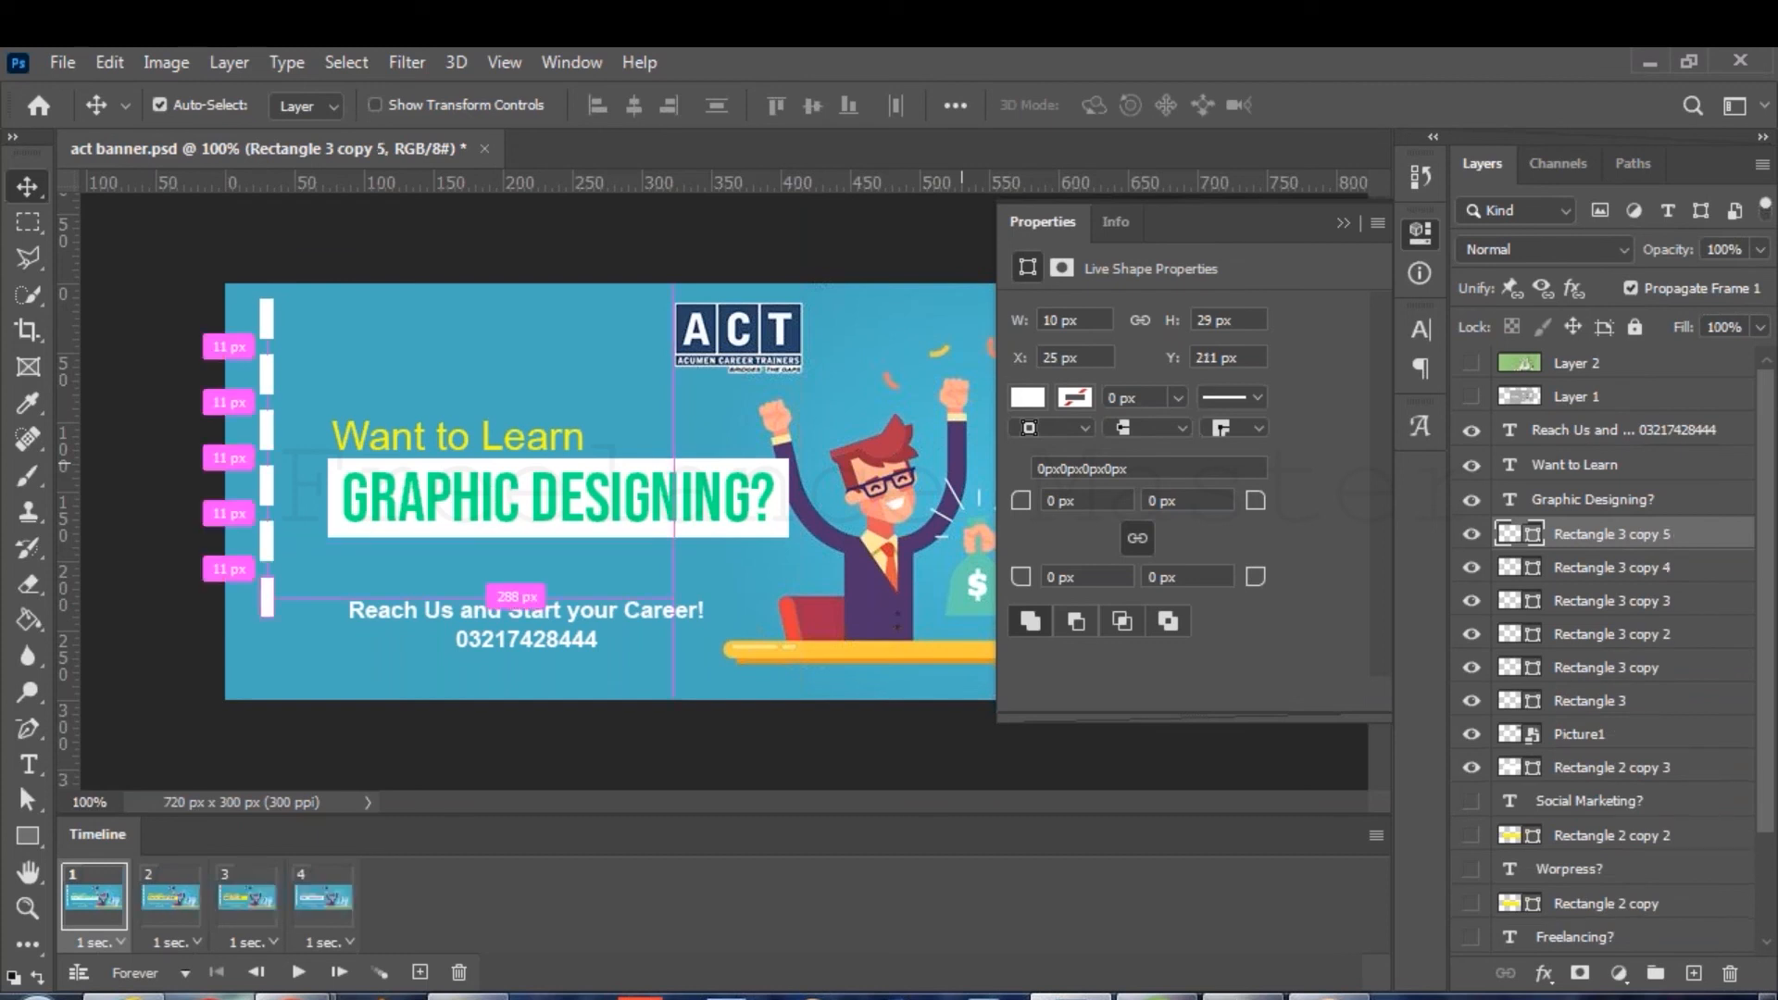
pyautogui.hotkey('ctrl', 'j')
pyautogui.hotkey('shift', 'Down')
pyautogui.hotkey('shift', 'Down')
pyautogui.hotkey('shift', 'Down')
pyautogui.hotkey('shift', 'Down')
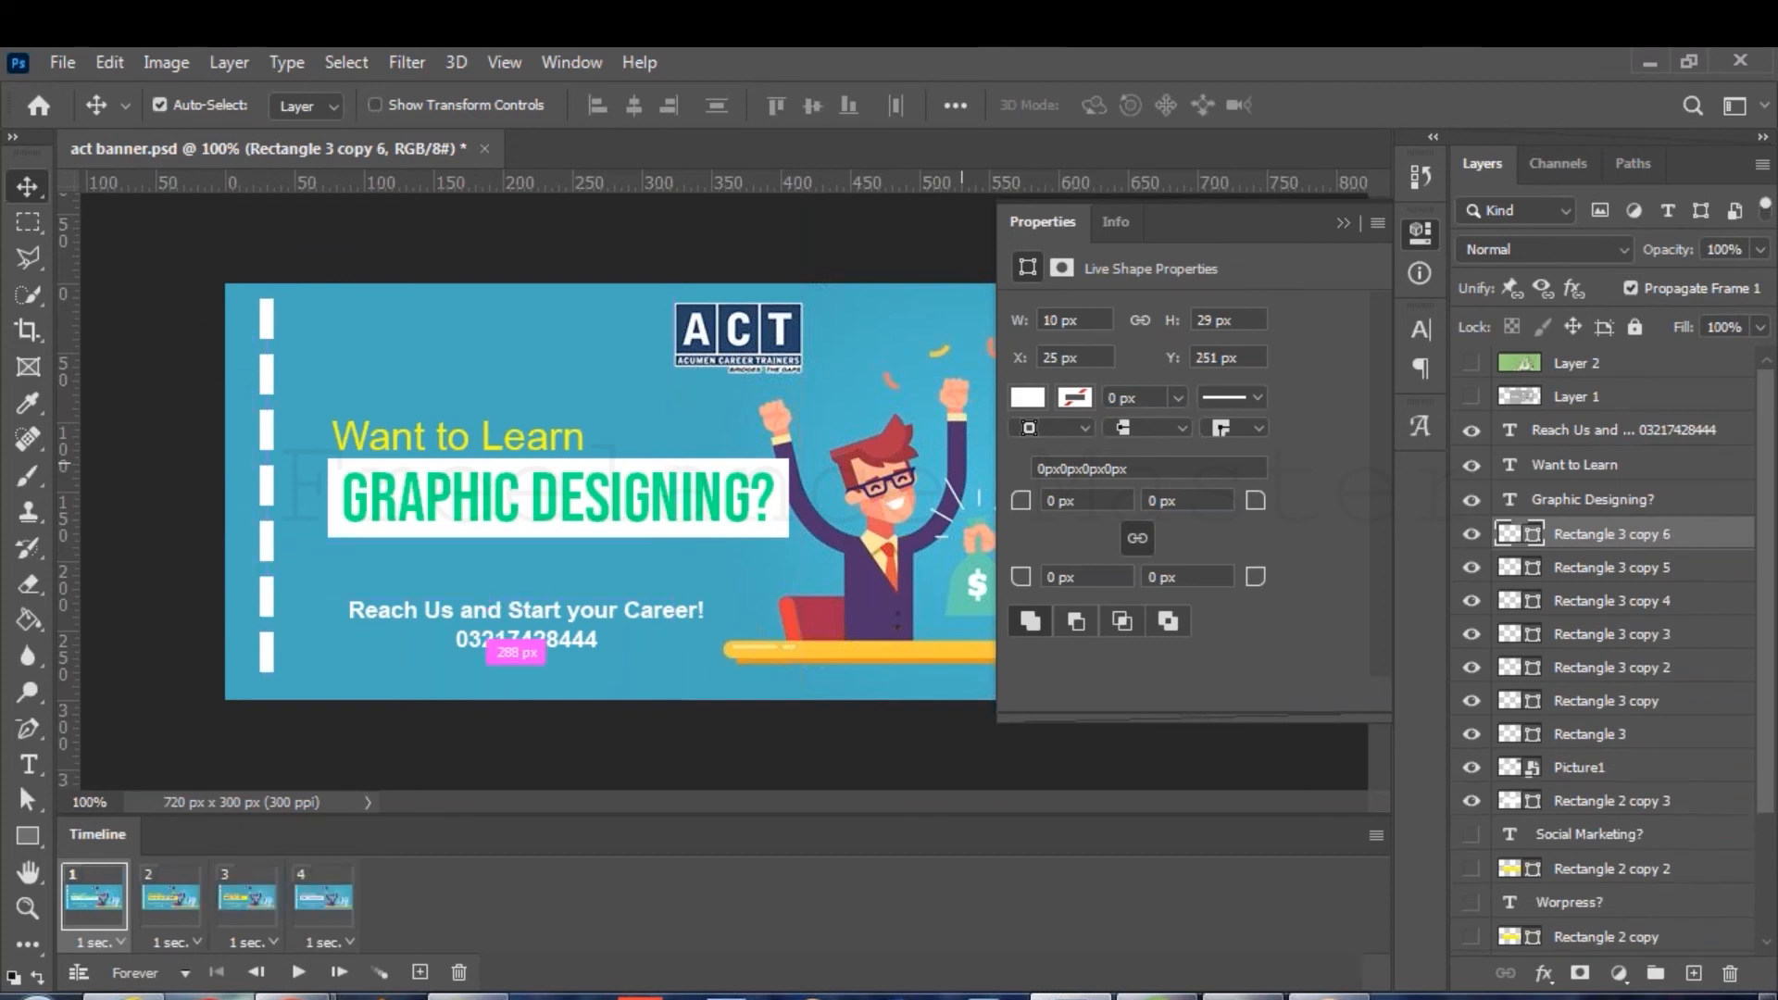
pyautogui.hotkey('ctrl', 'j')
pyautogui.hotkey('shift', 'Down')
pyautogui.hotkey('shift', 'Down')
pyautogui.hotkey('shift', 'Down')
pyautogui.hotkey('shift', 'Down')
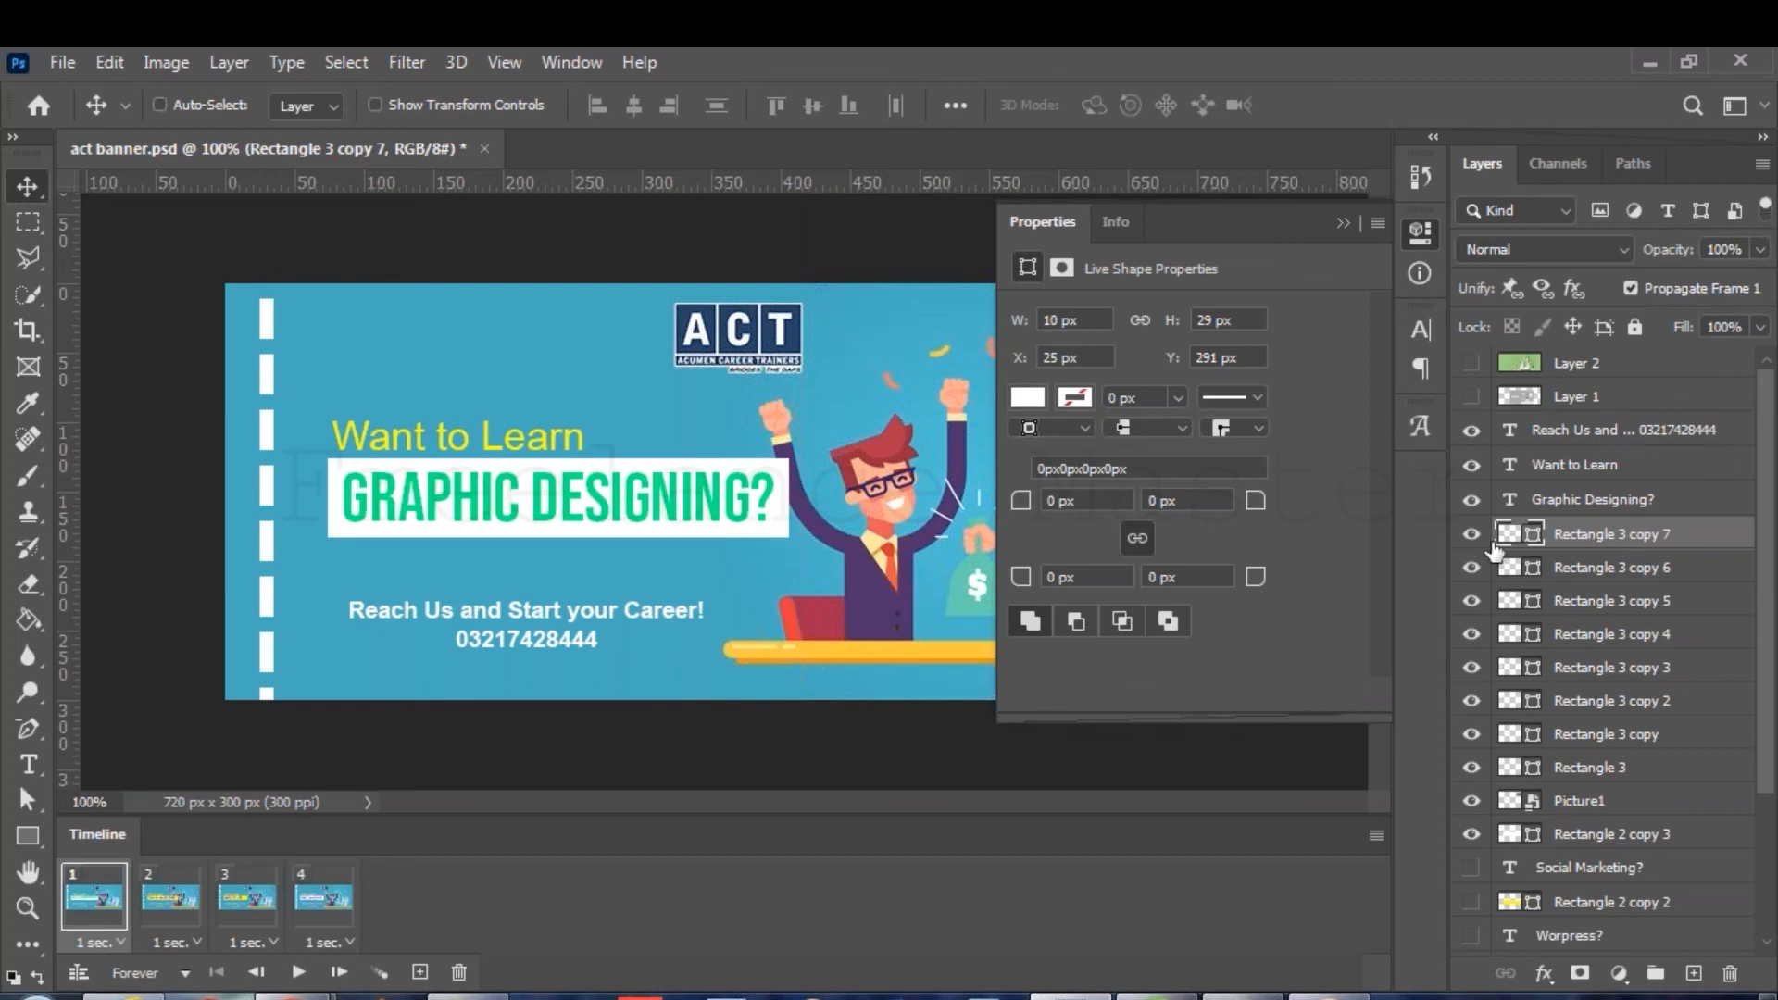
# Hide the lower dashes, show one dash each in the SOCIAL MARKETING?, WORPRESS? and FREELANCING? frames, and preview.
pyautogui.moveTo(1472, 534); pyautogui.dragTo(1472, 802)
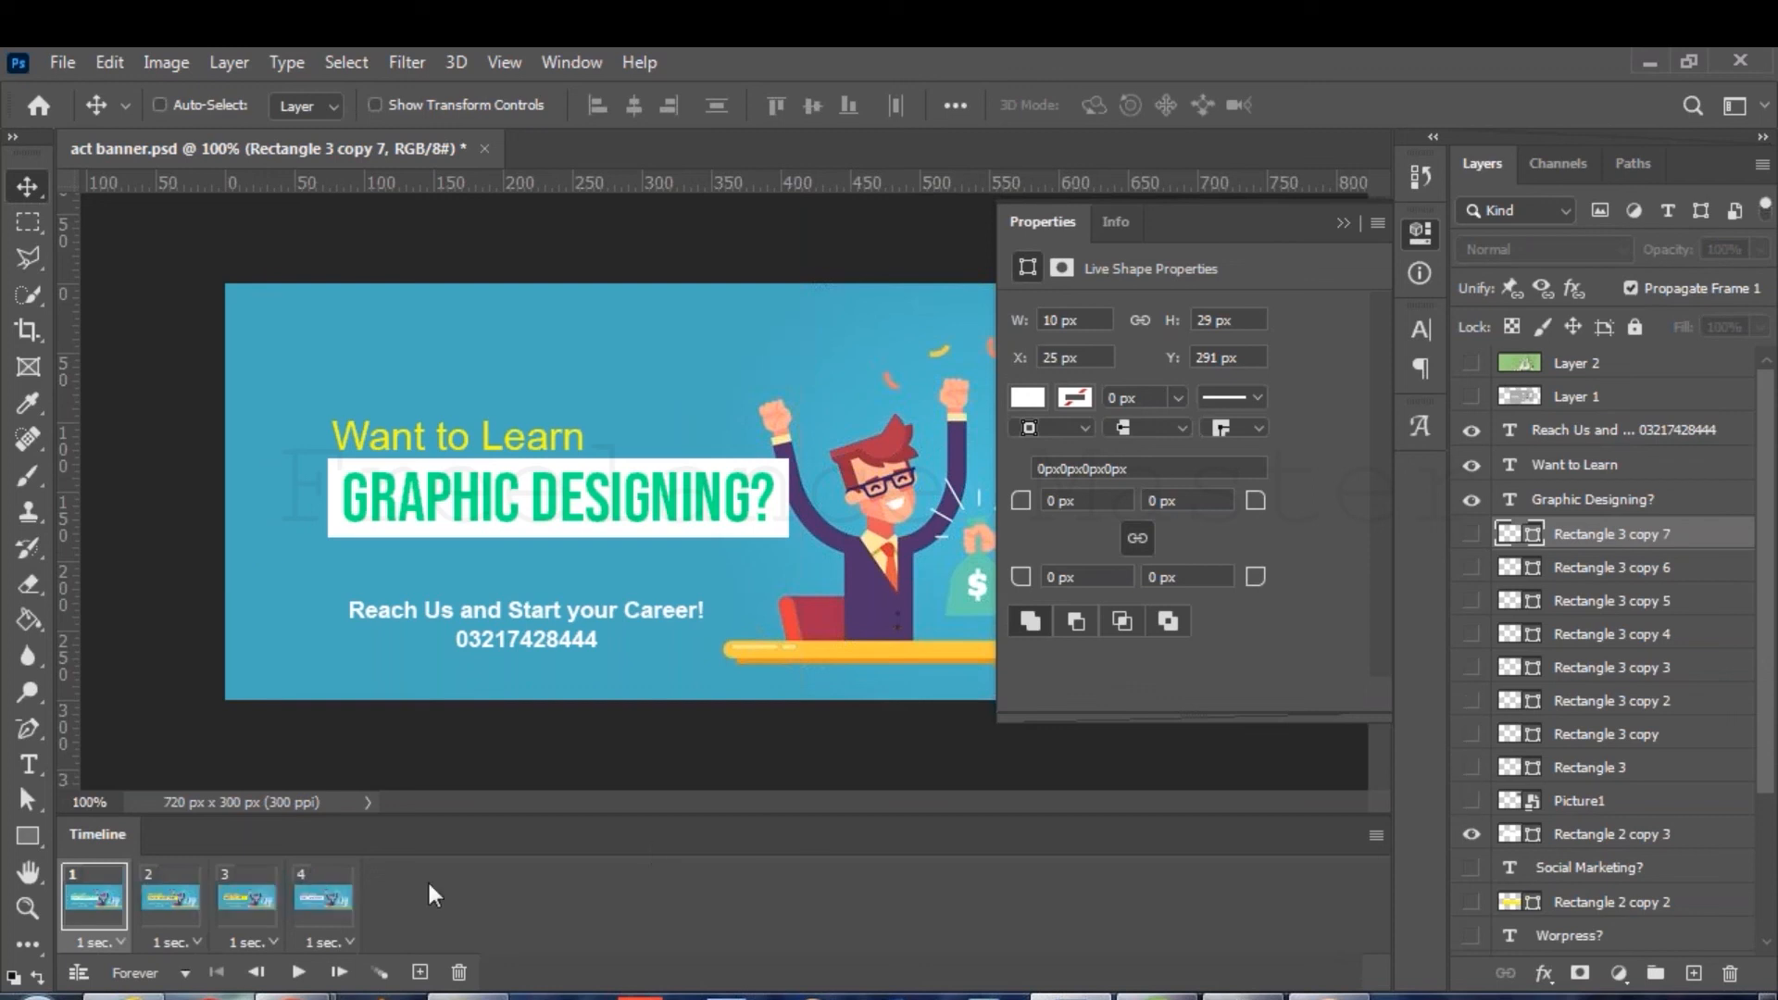
pyautogui.click(168, 896)
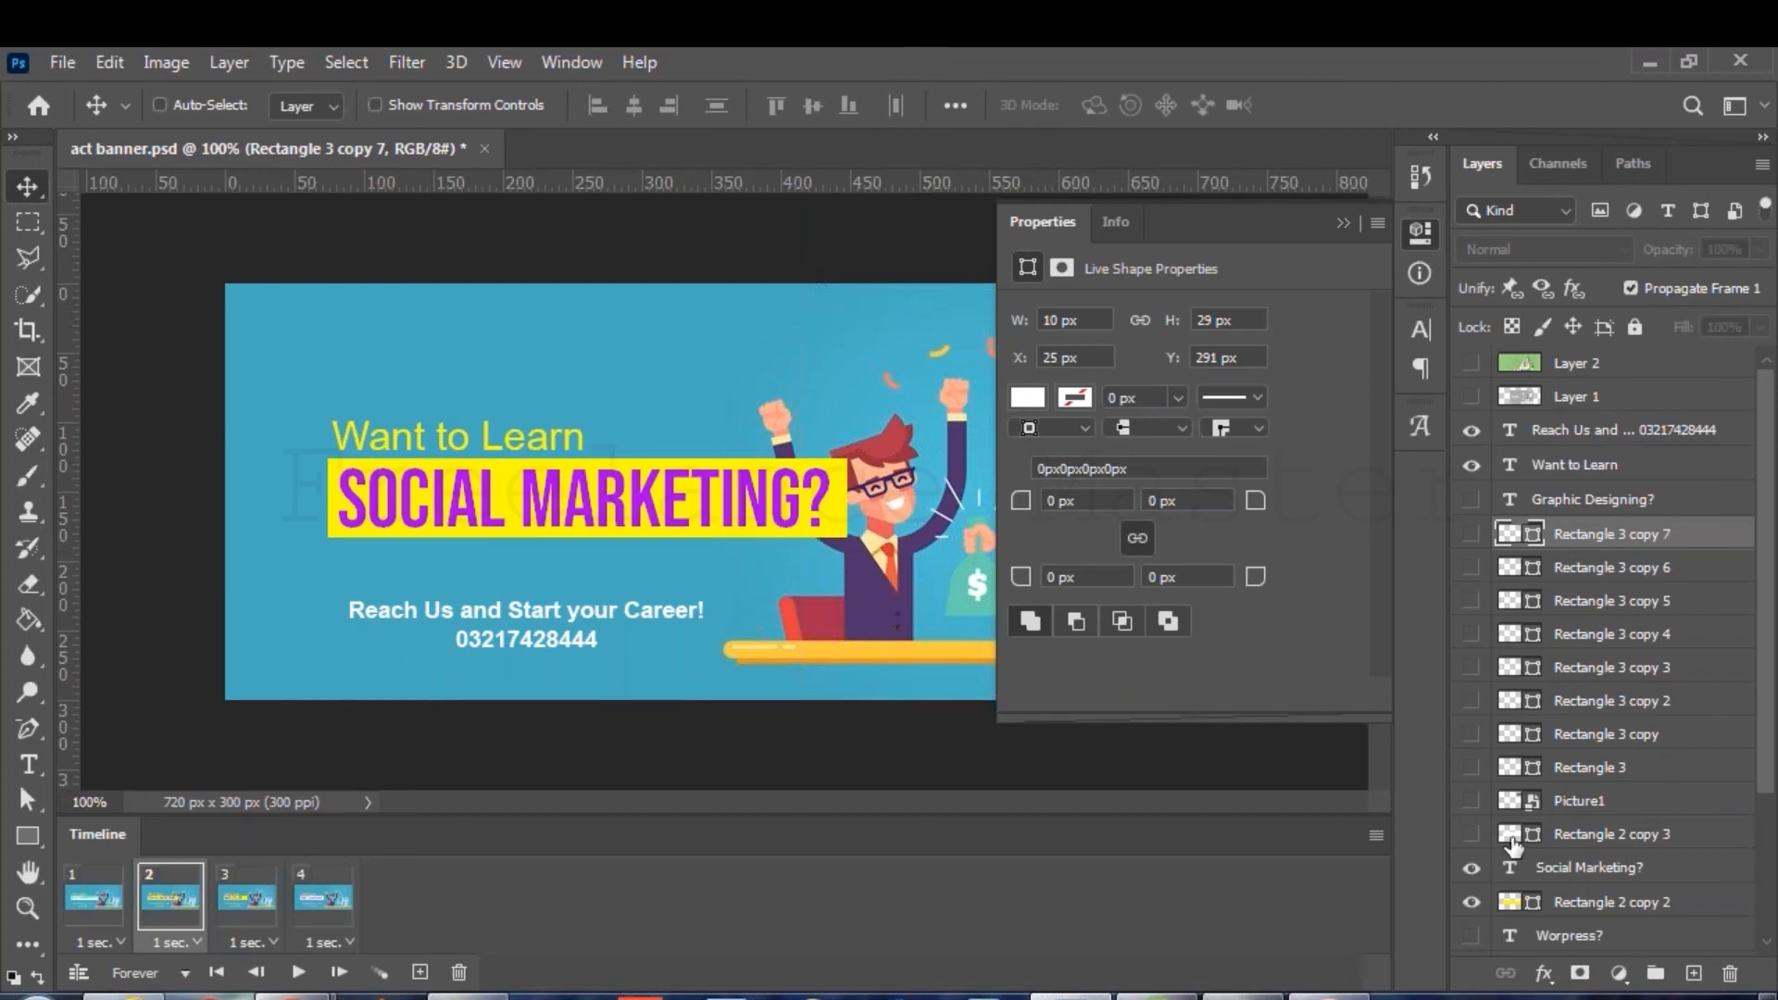
pyautogui.click(1472, 733)
pyautogui.click(245, 903)
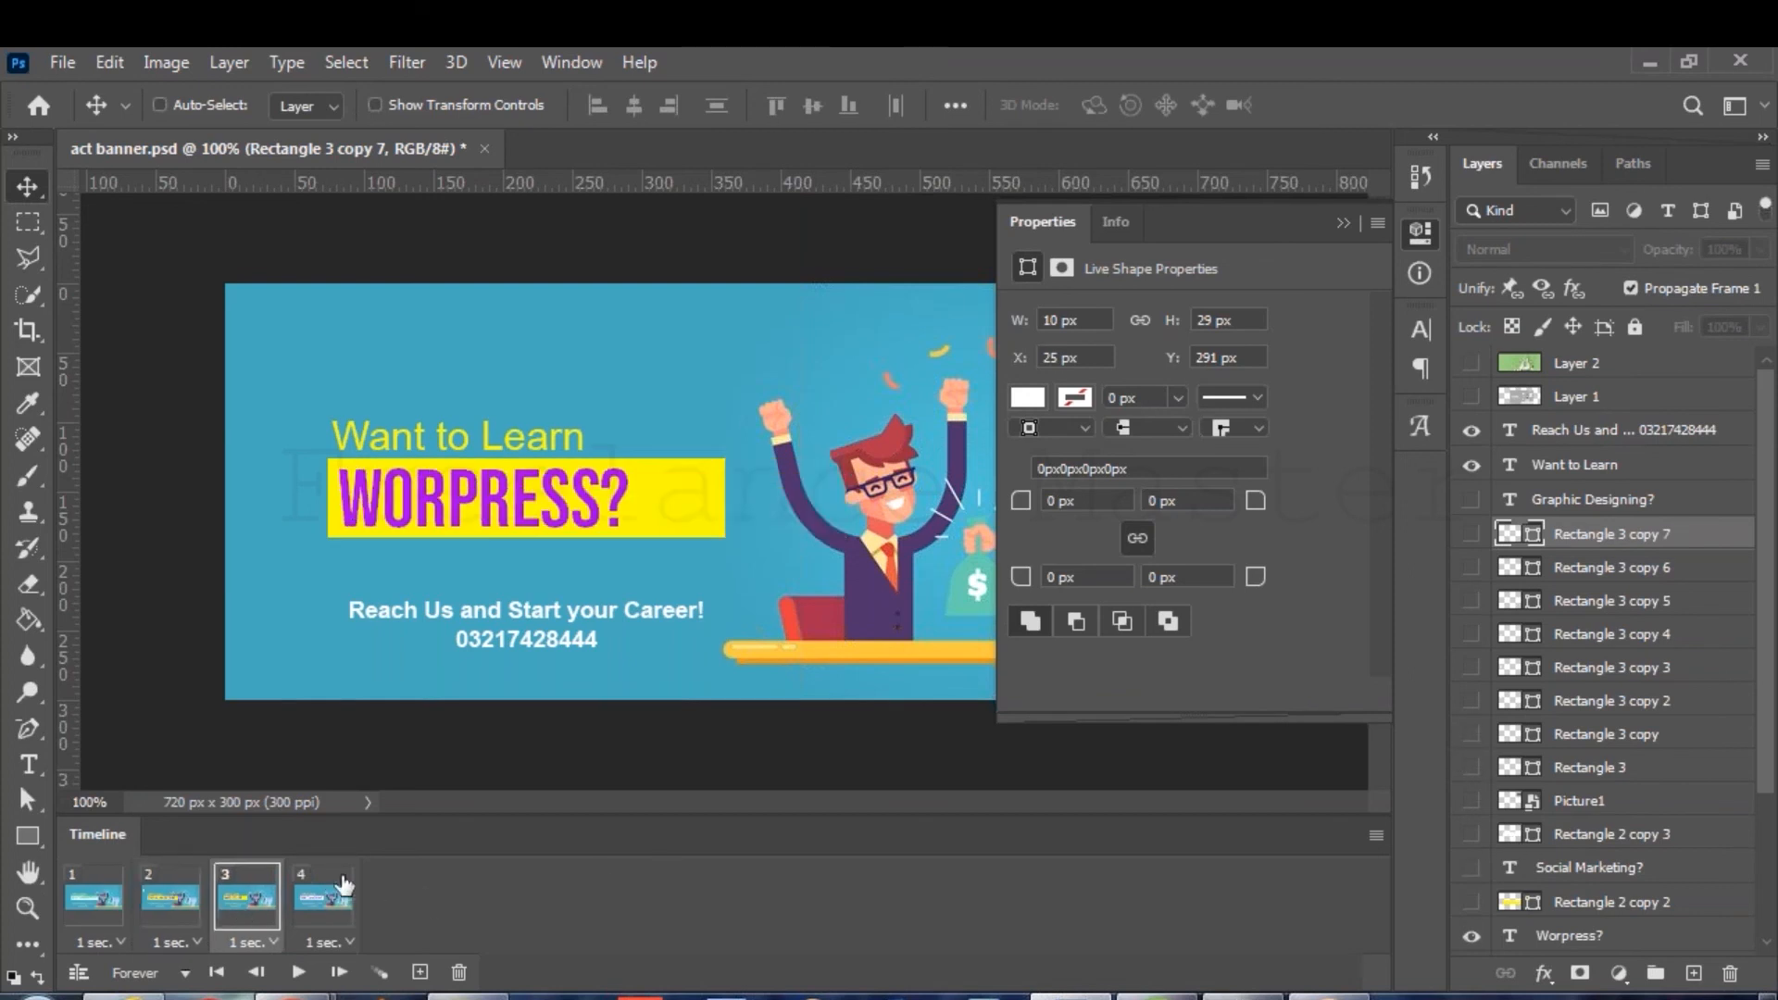
pyautogui.click(1471, 733)
pyautogui.click(329, 900)
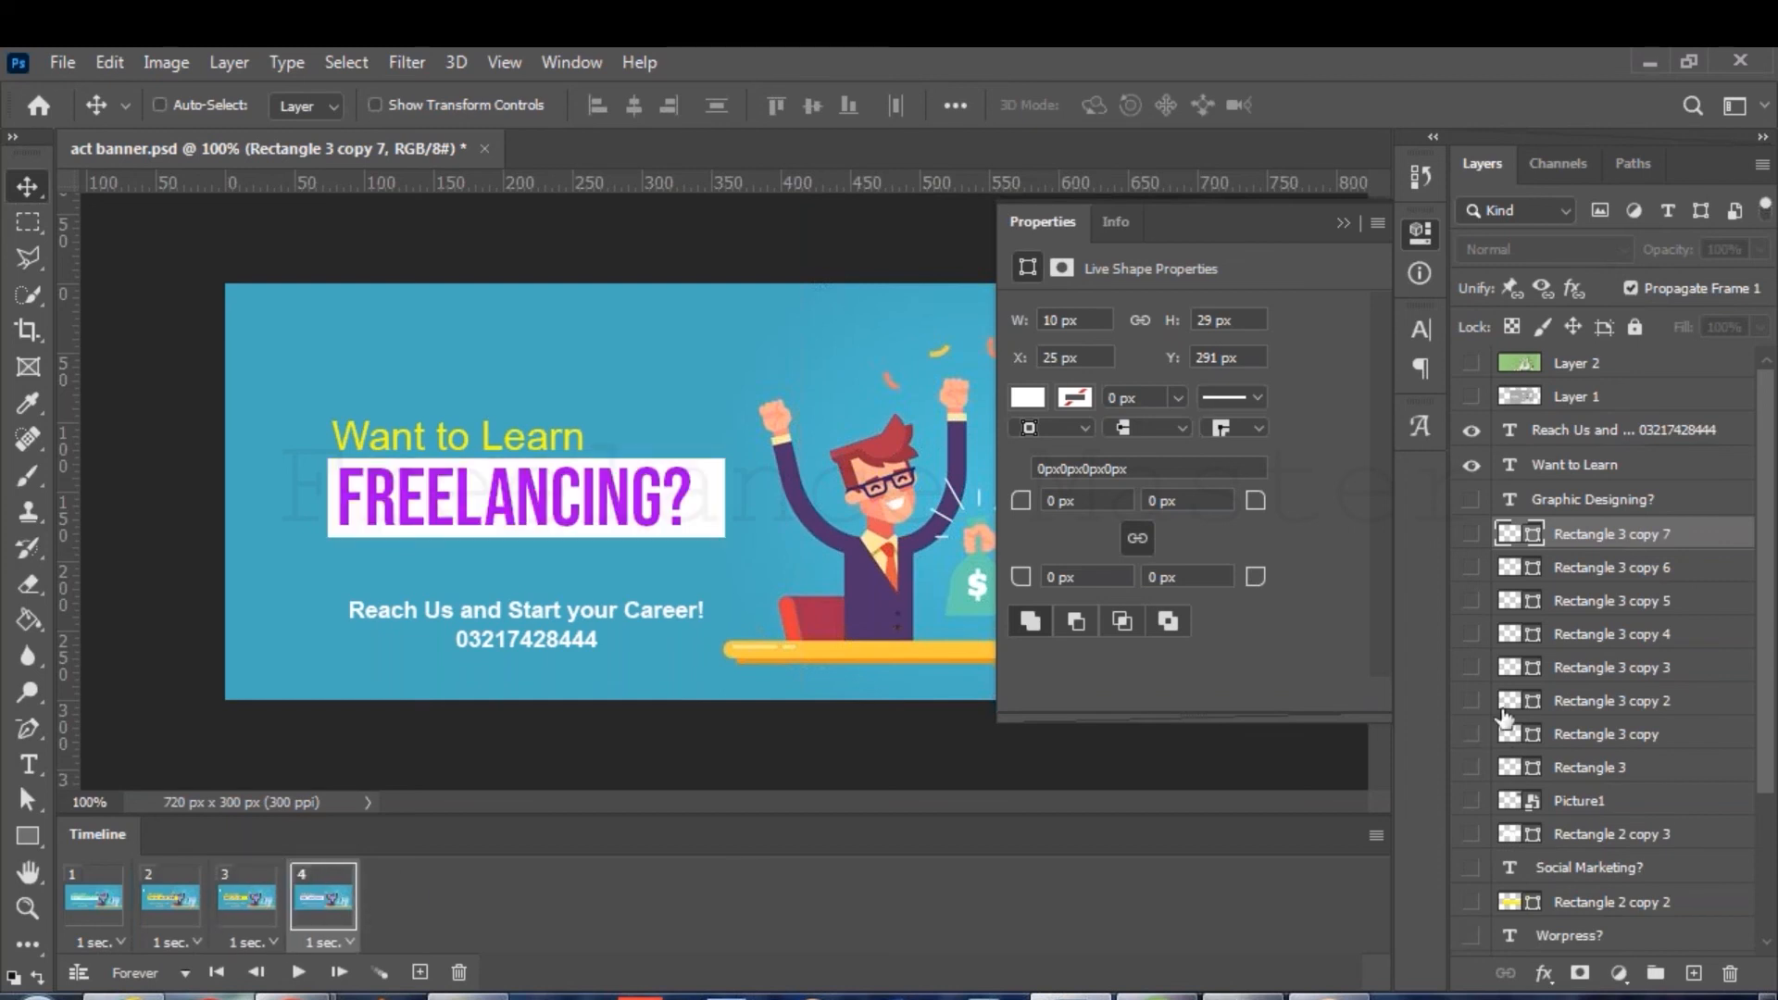
pyautogui.click(1479, 667)
pyautogui.press('space')
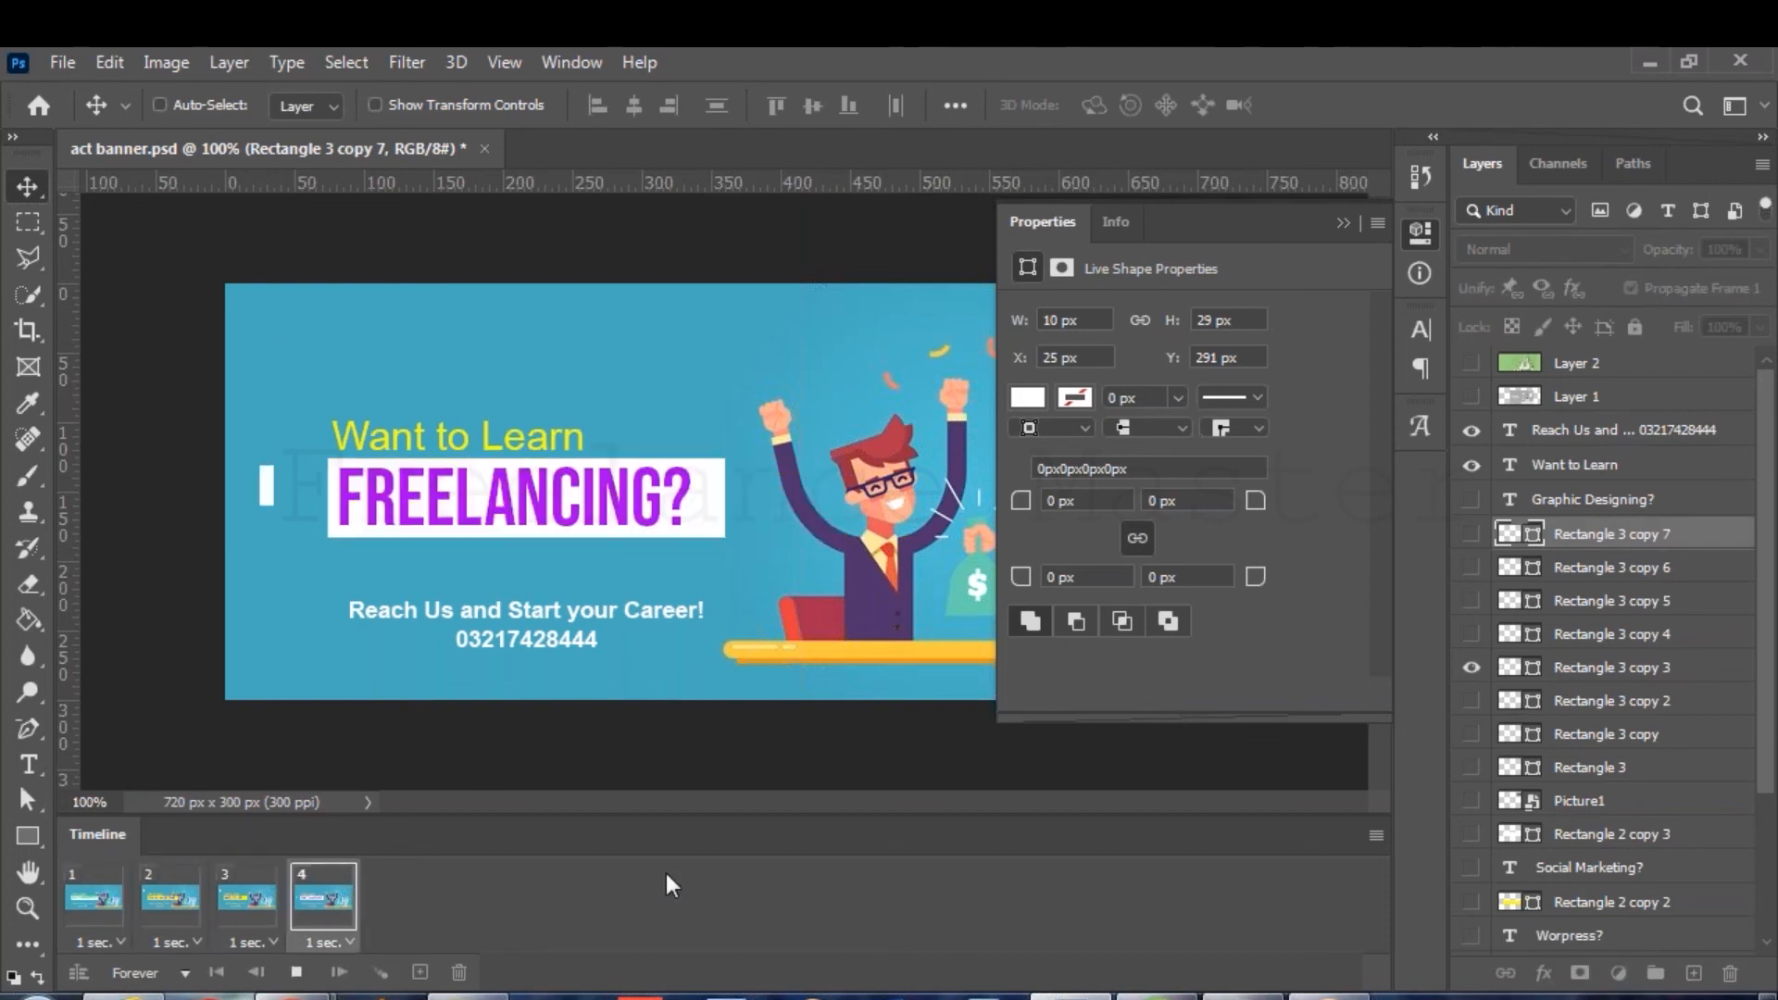
pyautogui.press('space')
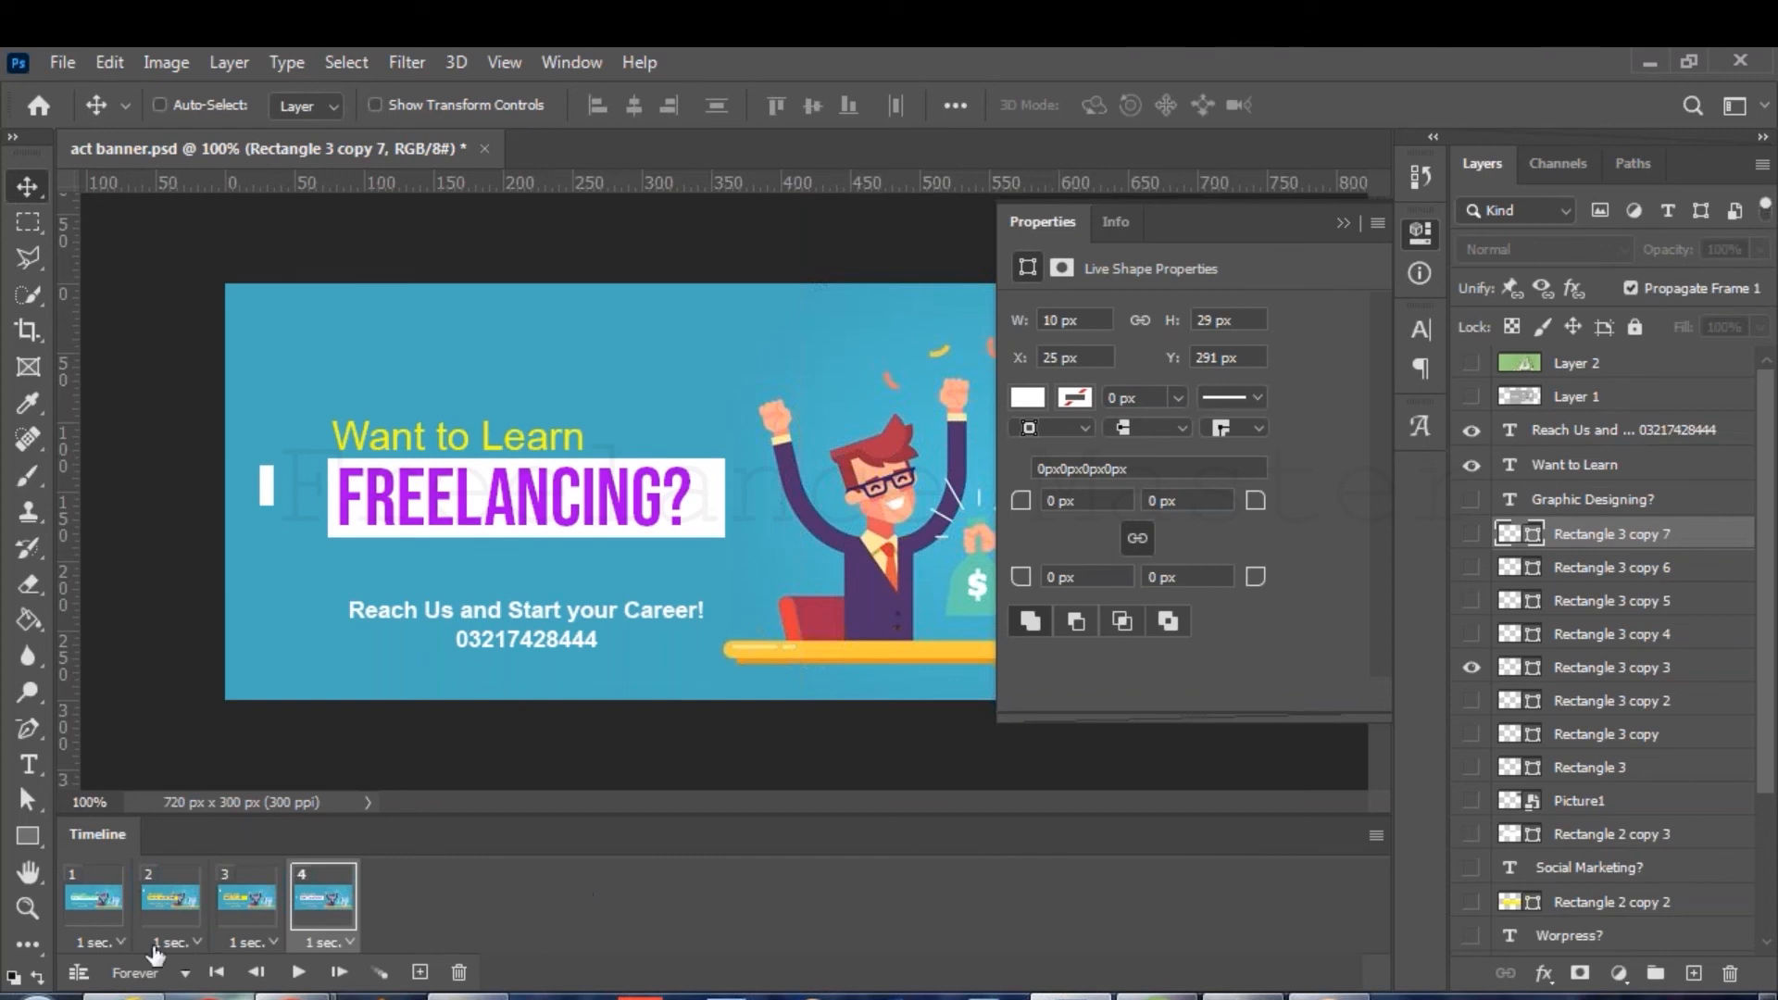
# Make the WORPRESS? frame show the third dash instead of the second, replay, and collapse Properties.
pyautogui.click(155, 890)
pyautogui.click(252, 894)
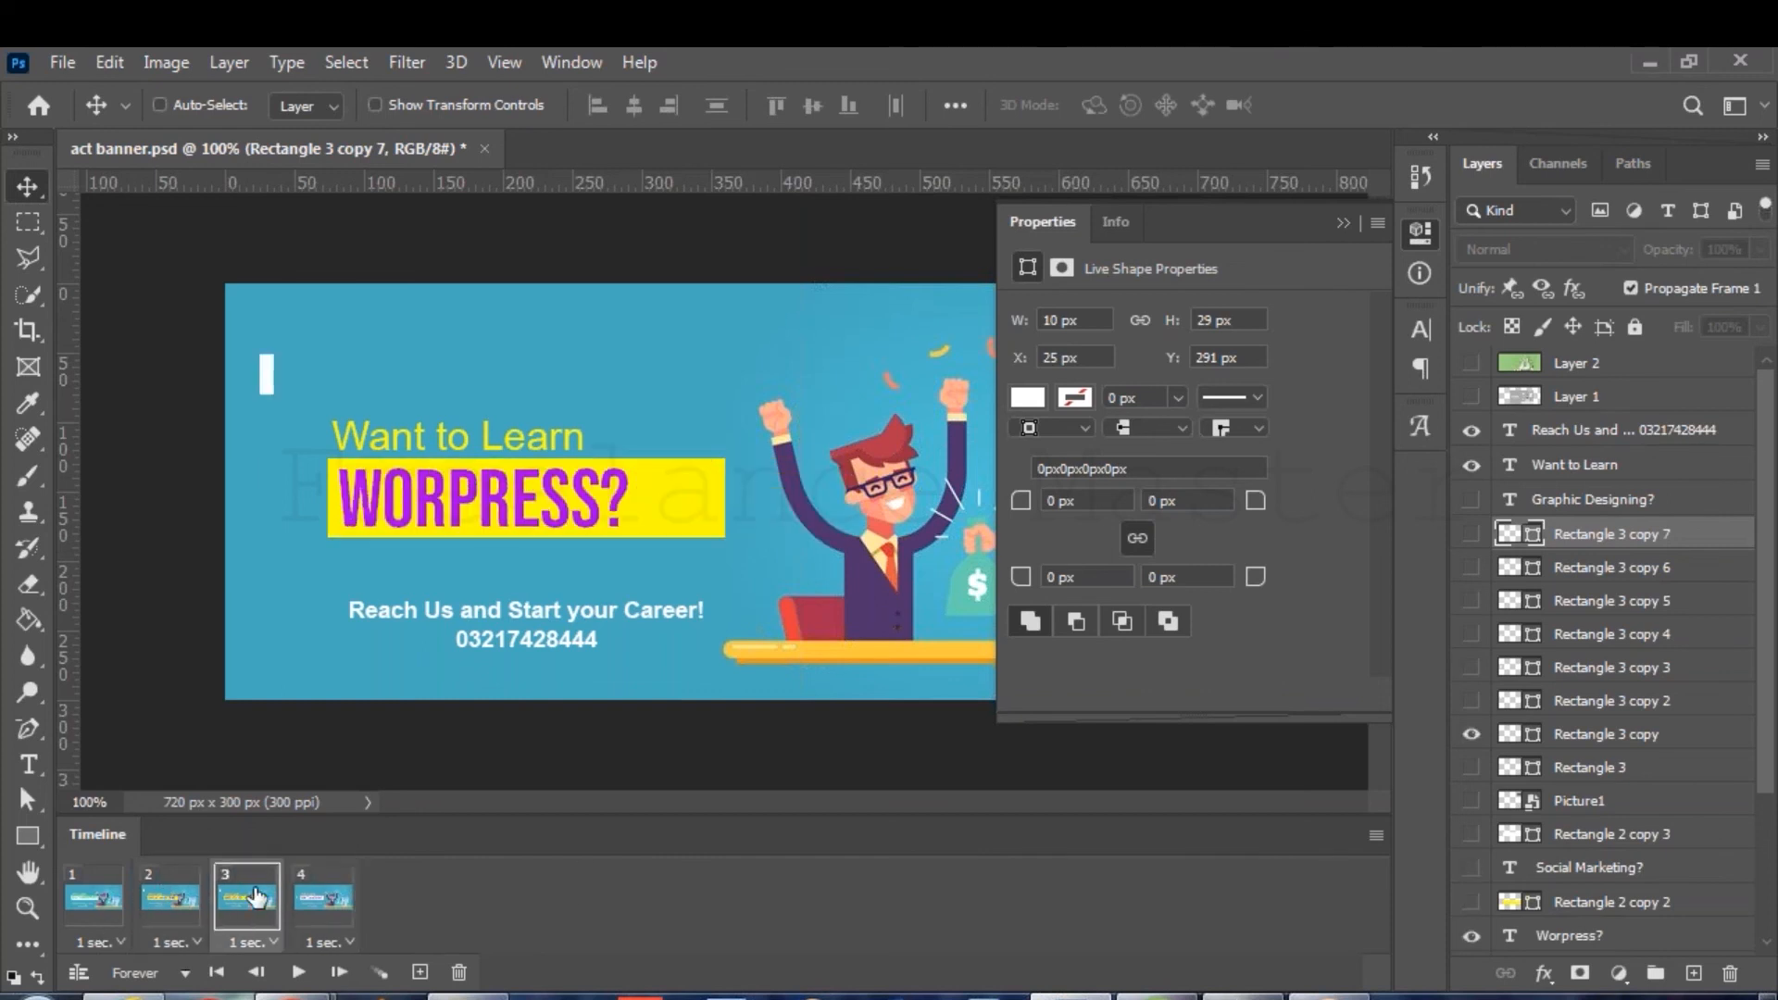
pyautogui.click(1472, 735)
pyautogui.click(1471, 701)
pyautogui.press('space')
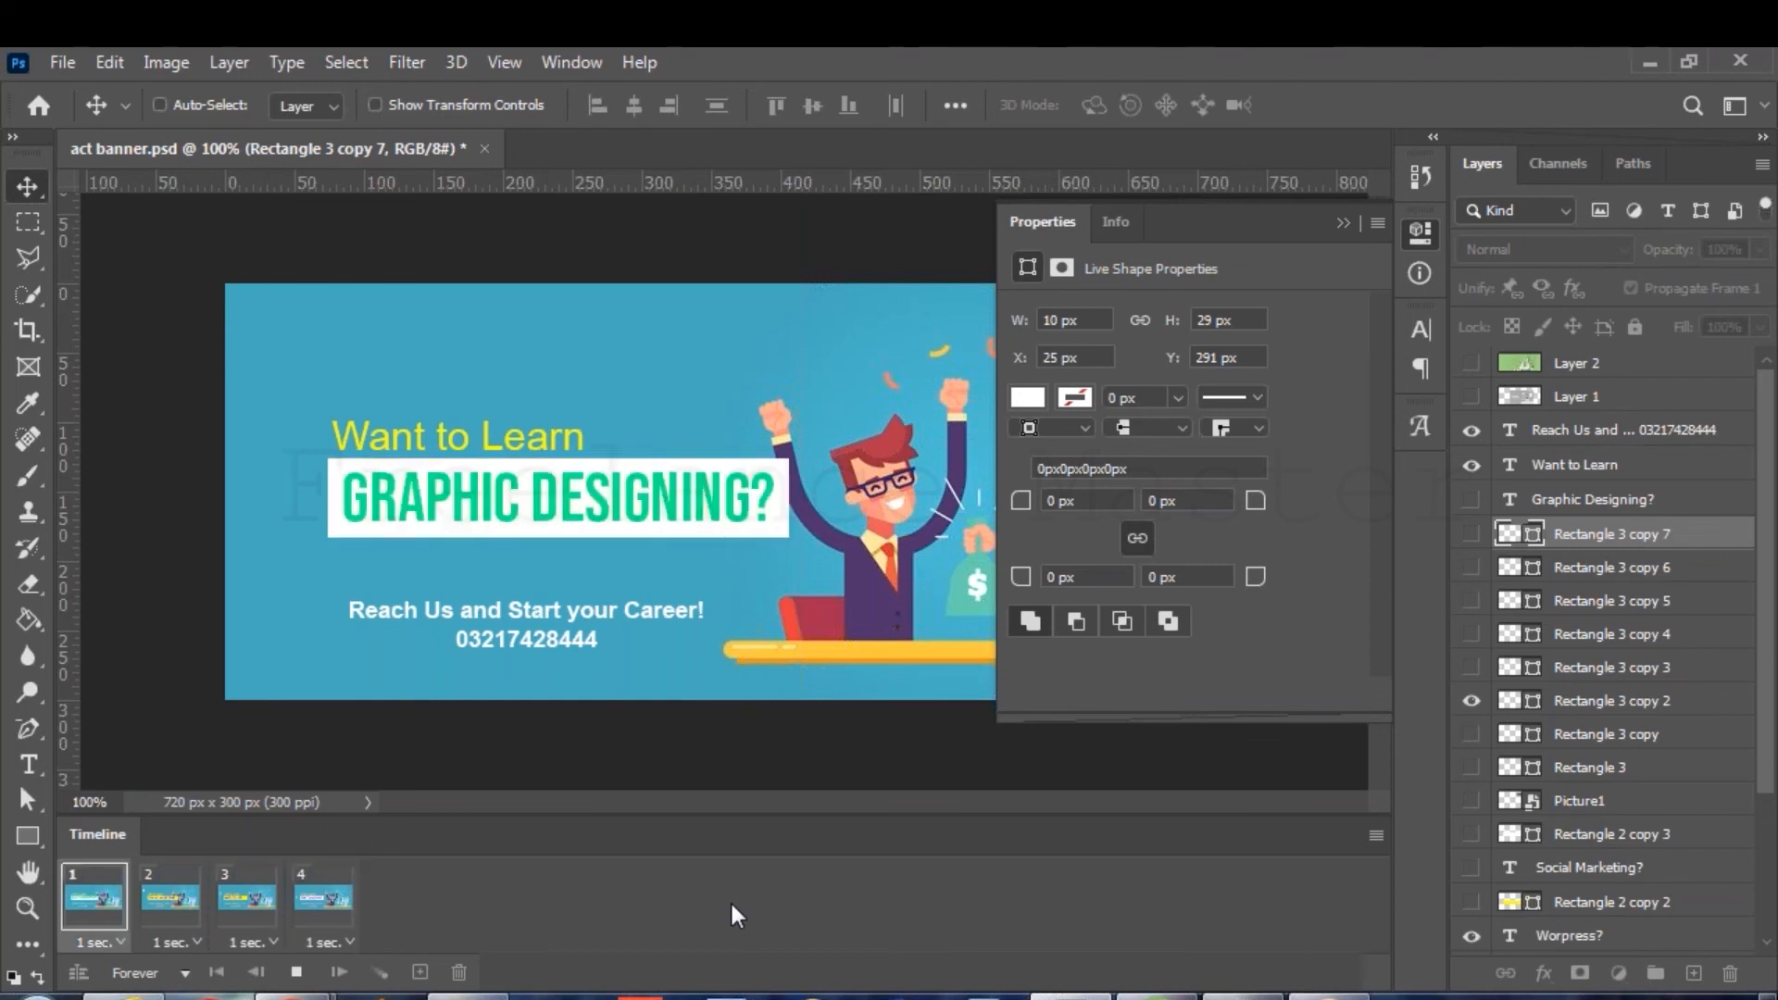
pyautogui.press('space')
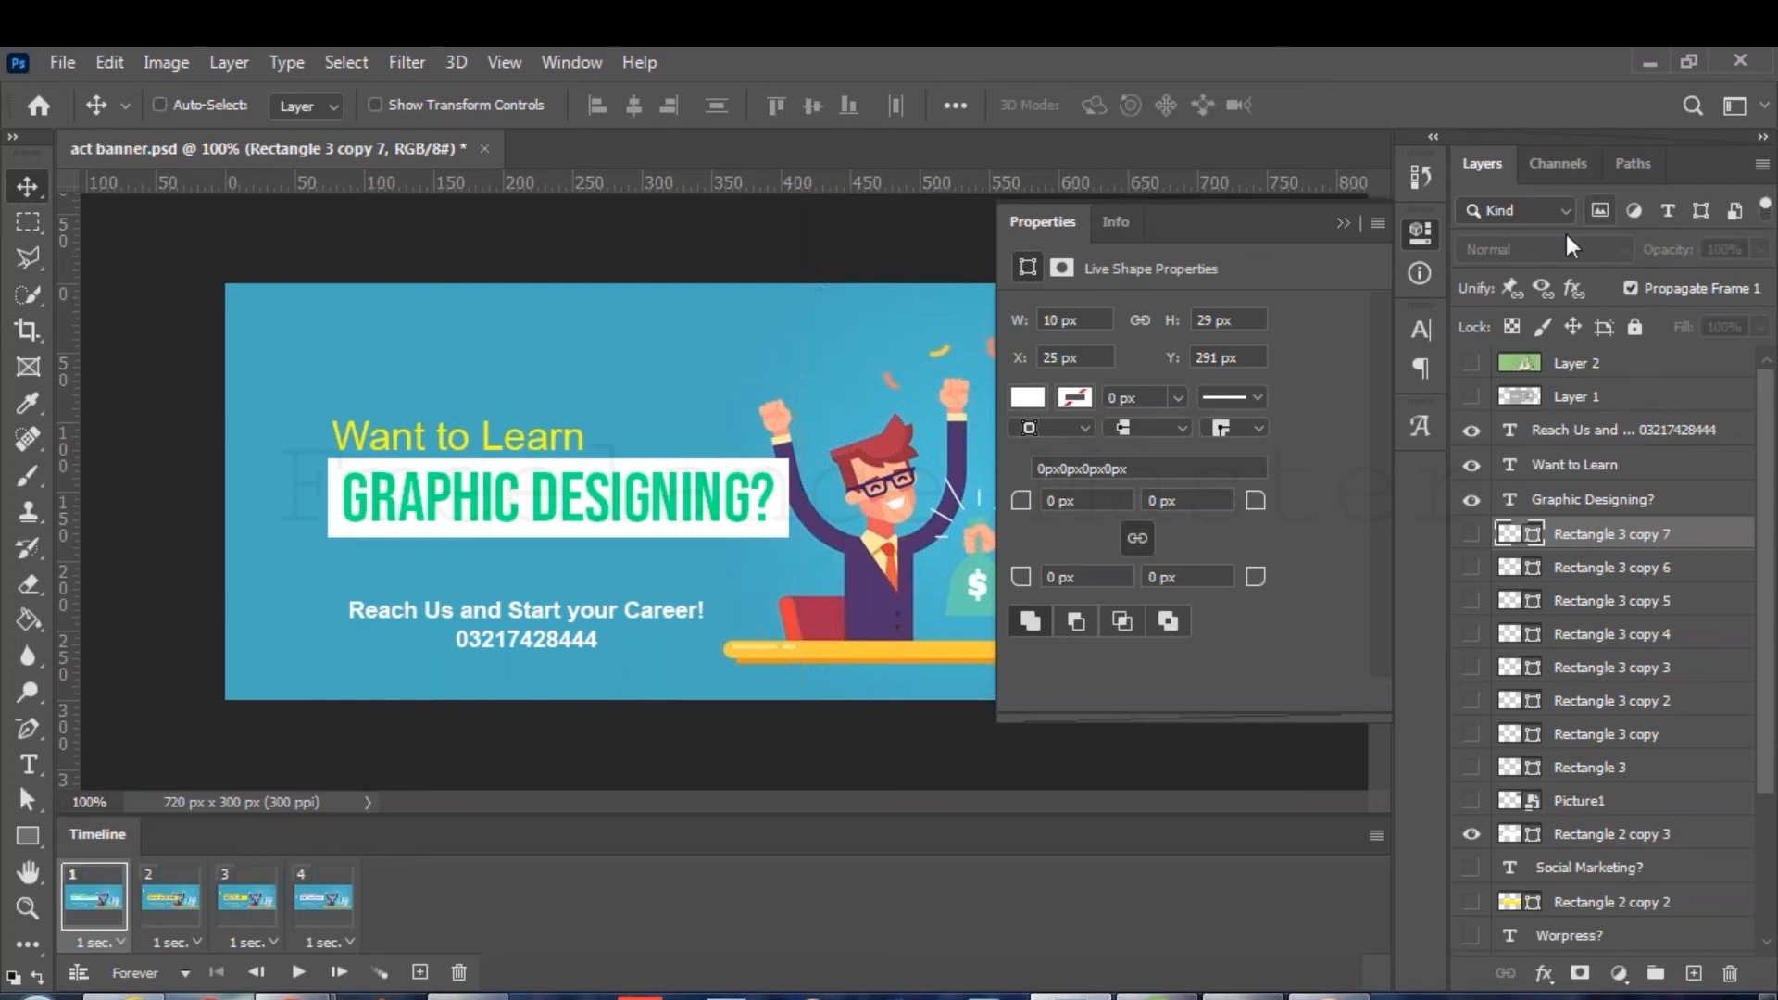
pyautogui.click(1420, 231)
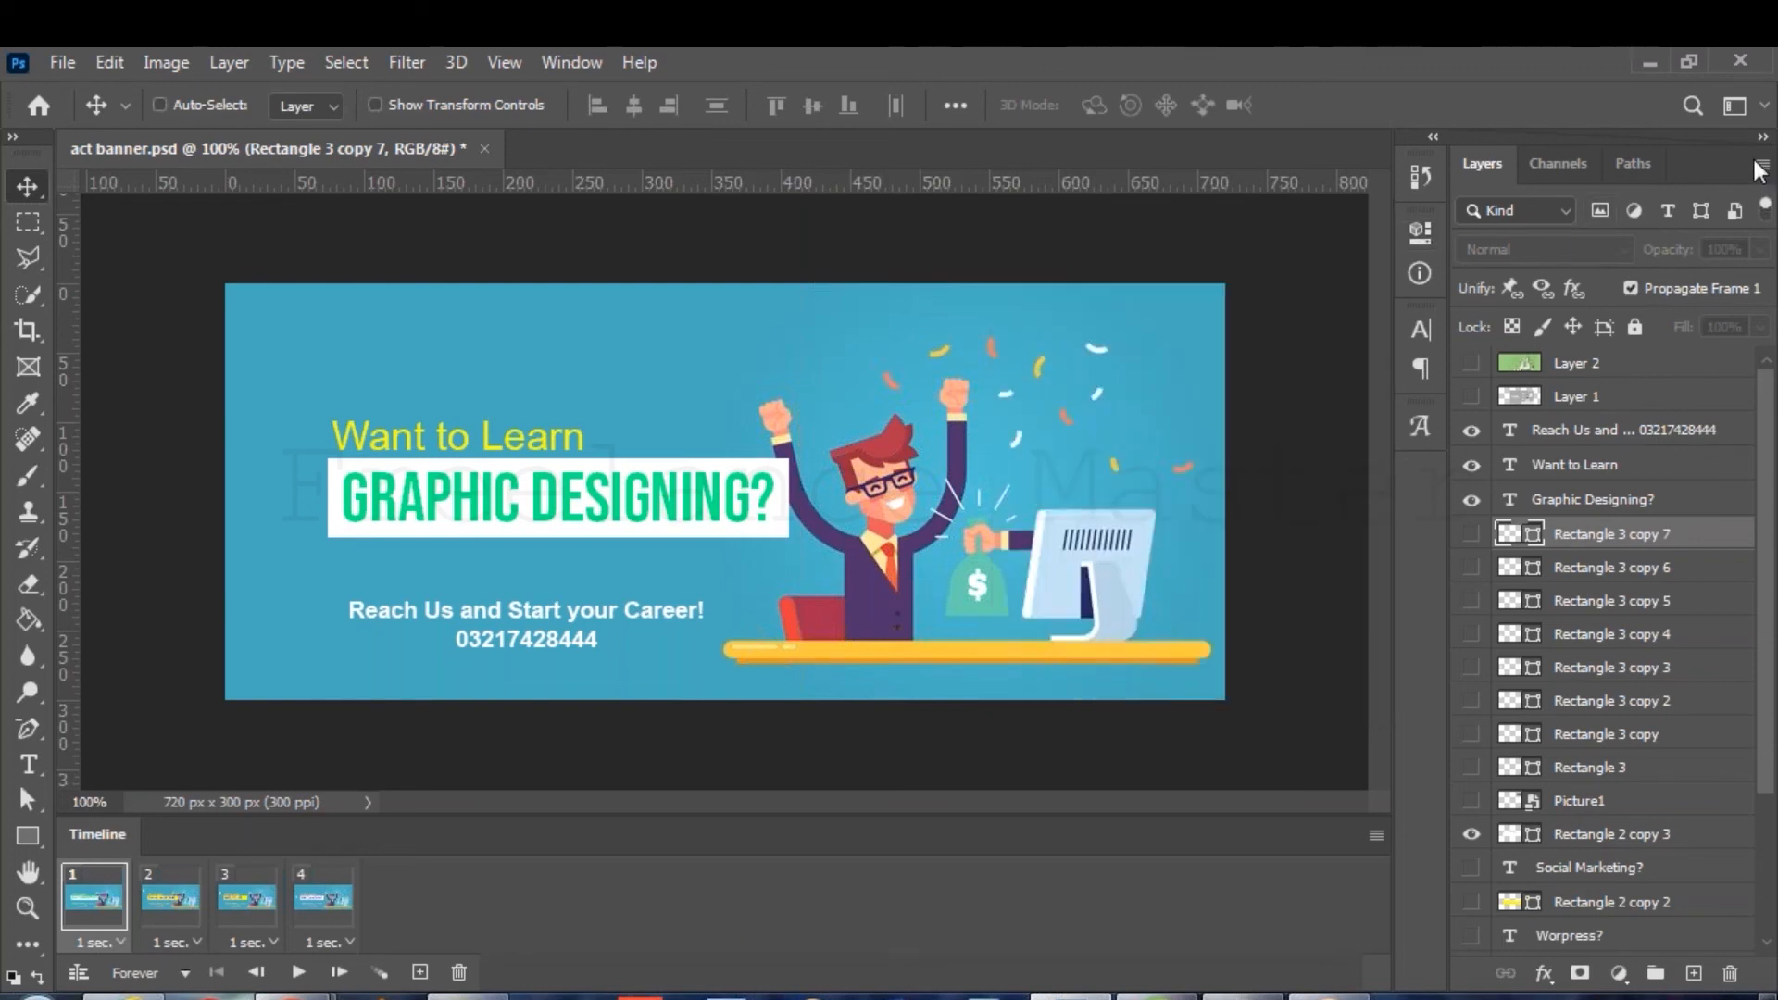